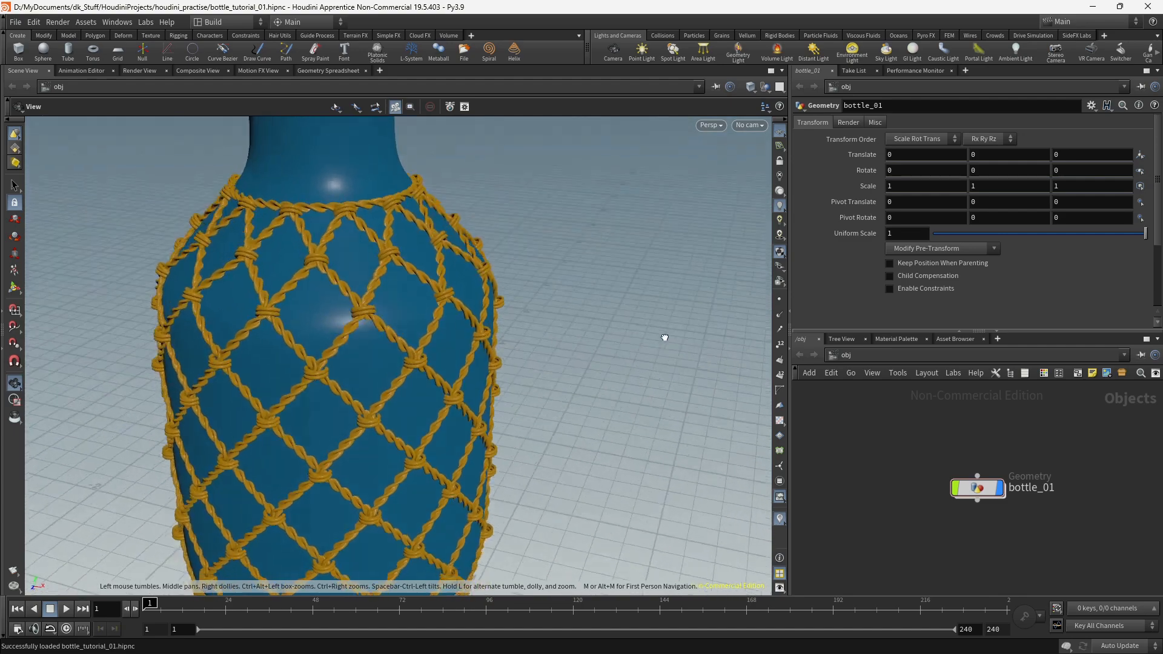
drag(591, 330, 586, 399)
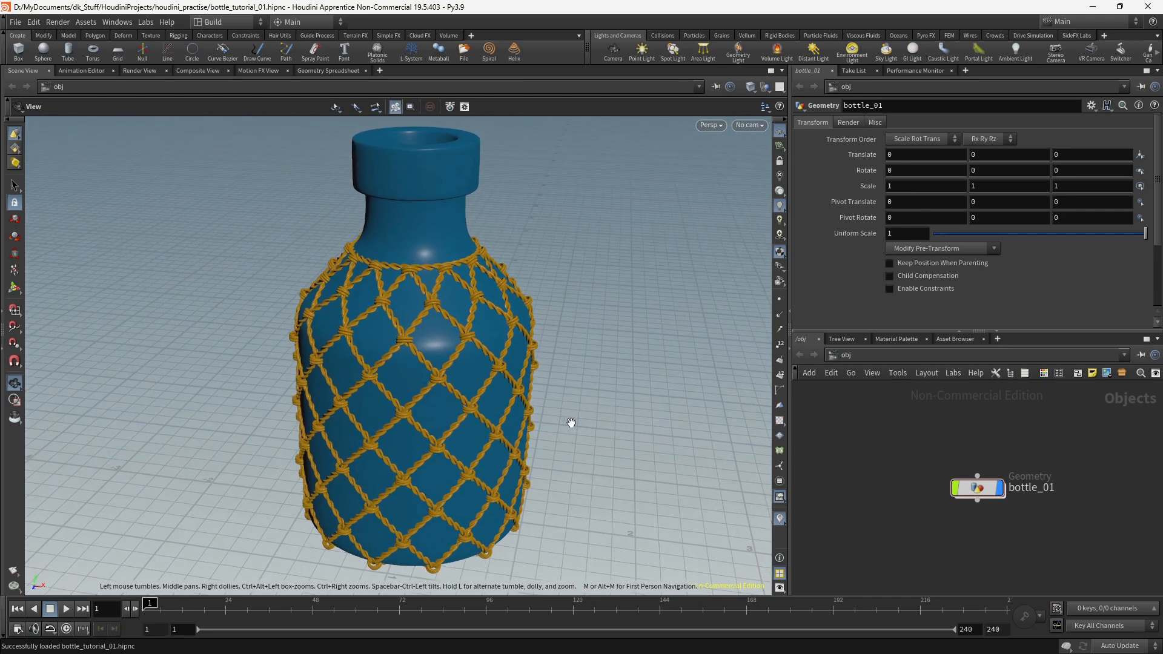
mouse_move(572, 435)
right_down()
mouse_move(601, 418)
mouse_move(577, 418)
right_up()
mouse_move(577, 418)
mouse_down()
mouse_move(589, 423)
mouse_move(585, 412)
mouse_up()
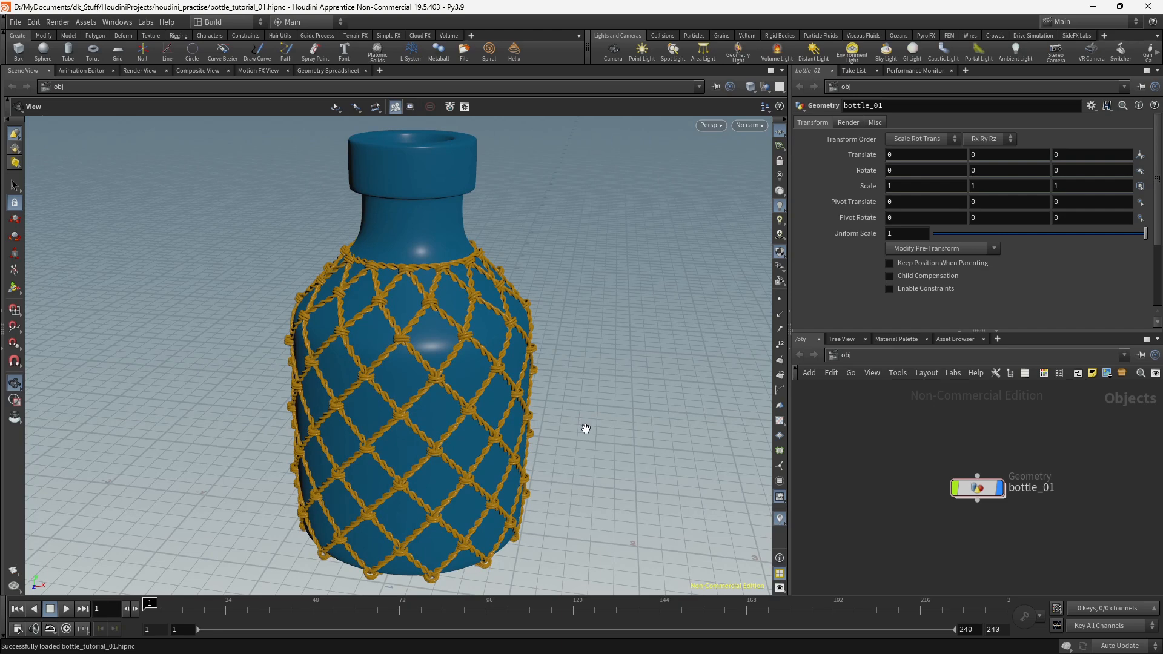
drag(588, 434, 591, 420)
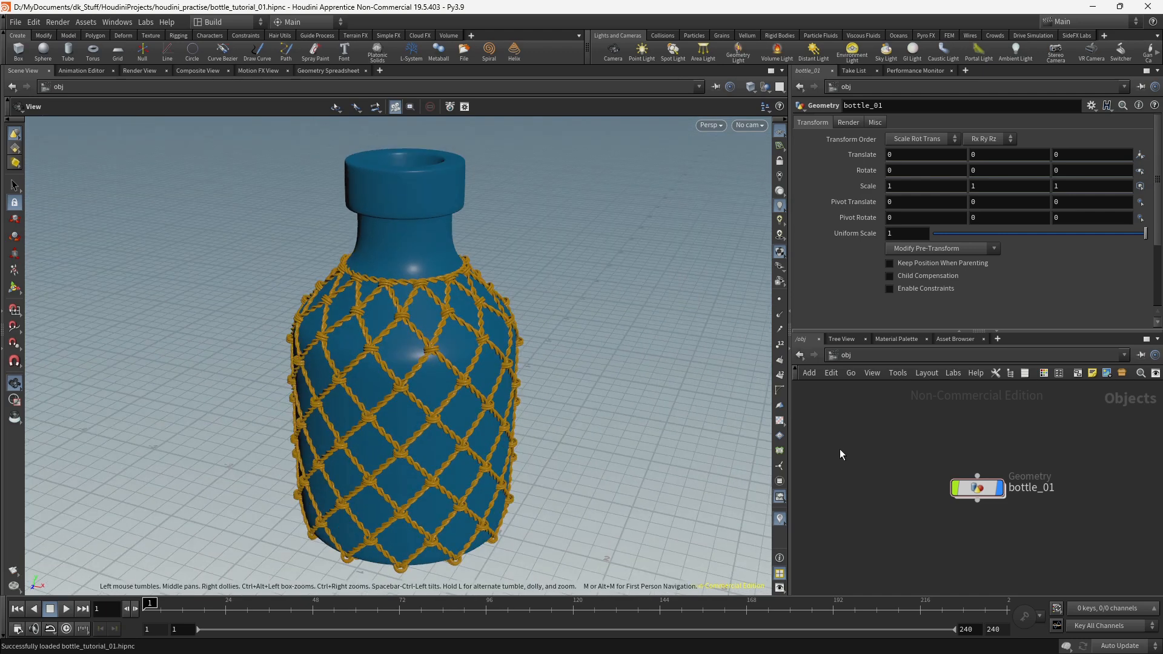
Step: Hide the bottle_01 object and add a new Geometry object named bottle_02
click(999, 490)
key(Tab)
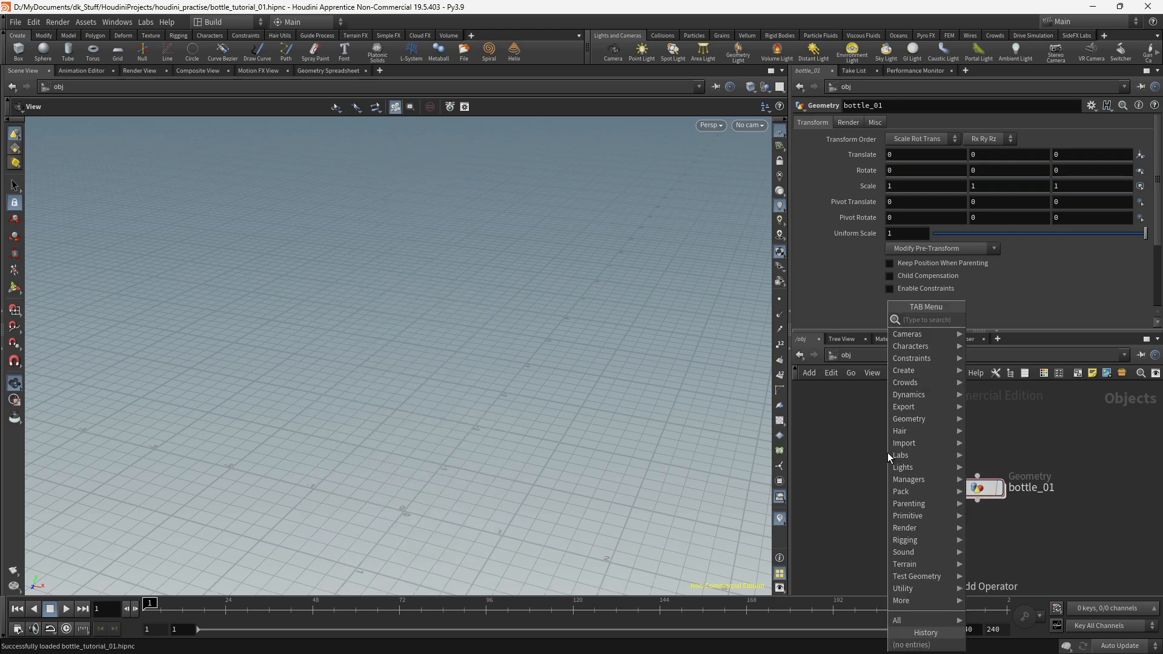
text(geo)
key(Return)
click(888, 455)
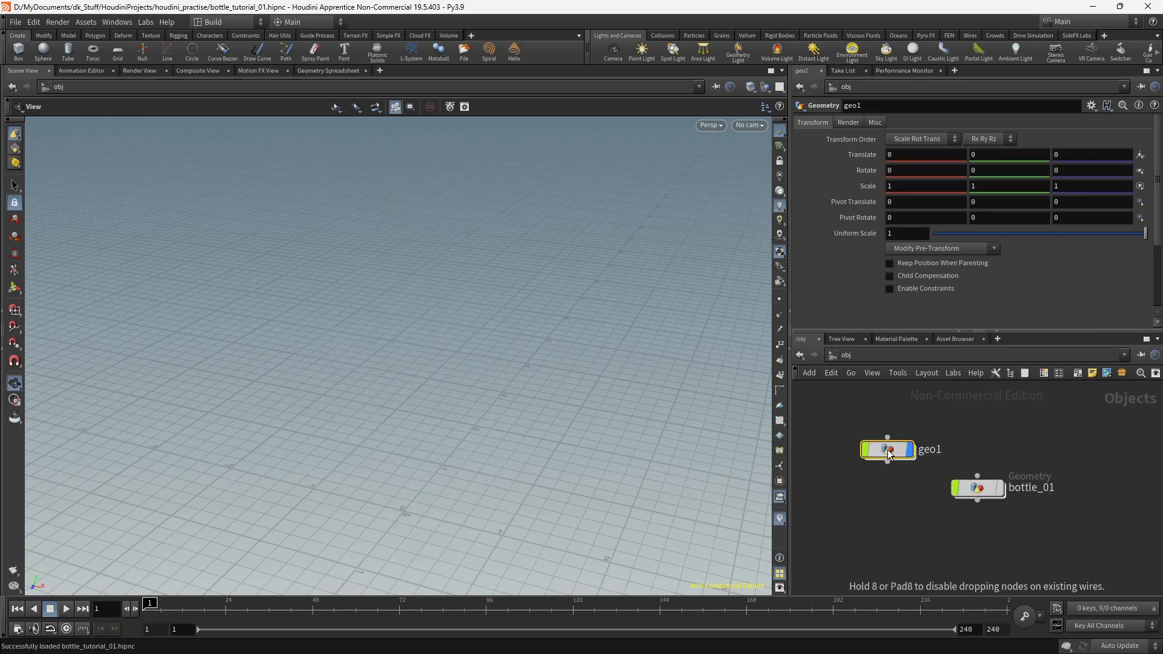
double_click(940, 451)
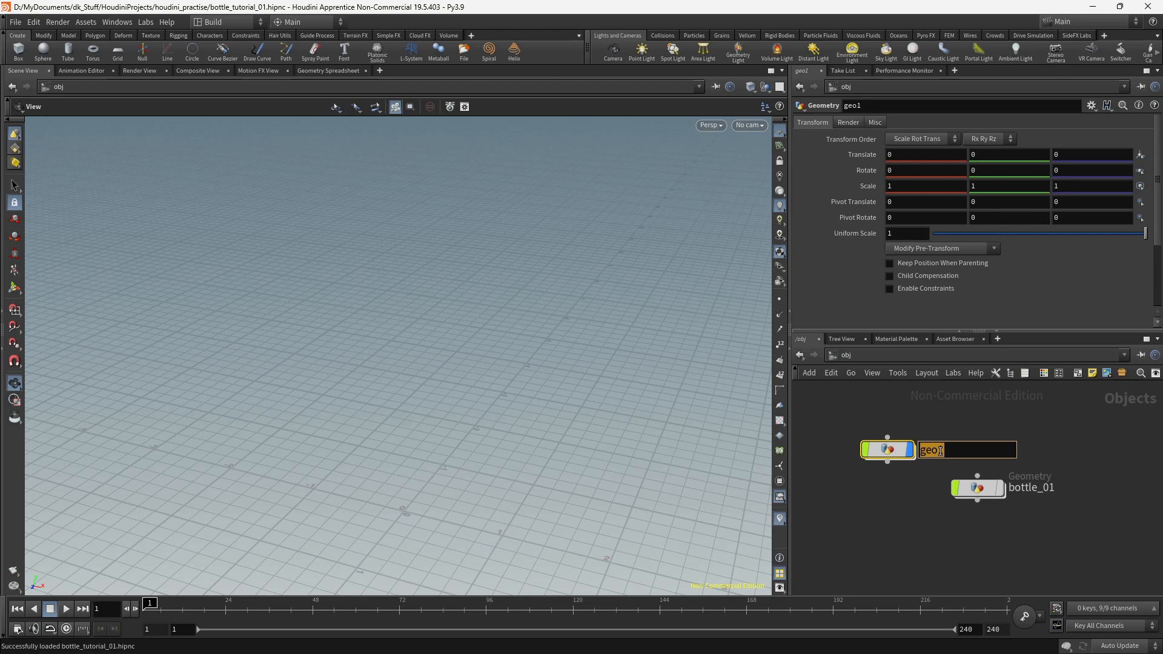
text(bottle_02)
key(Return)
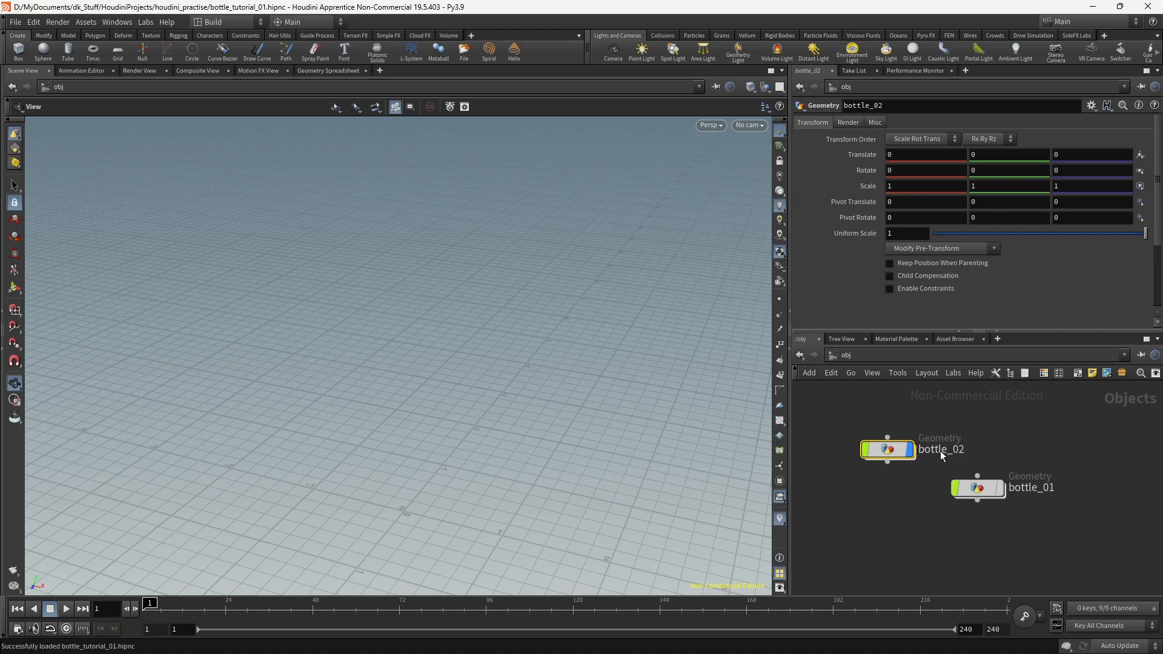
Step: Go inside the bottle_02 network and switch the viewport to the front view
double_click(885, 452)
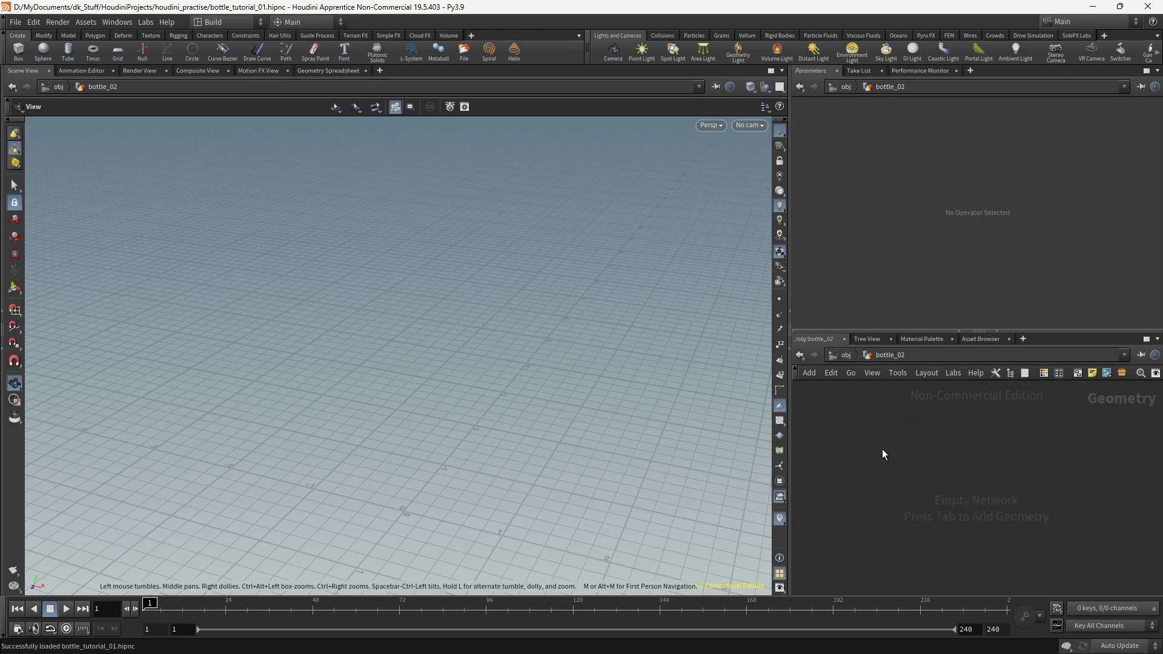
click(707, 126)
mouse_move(720, 152)
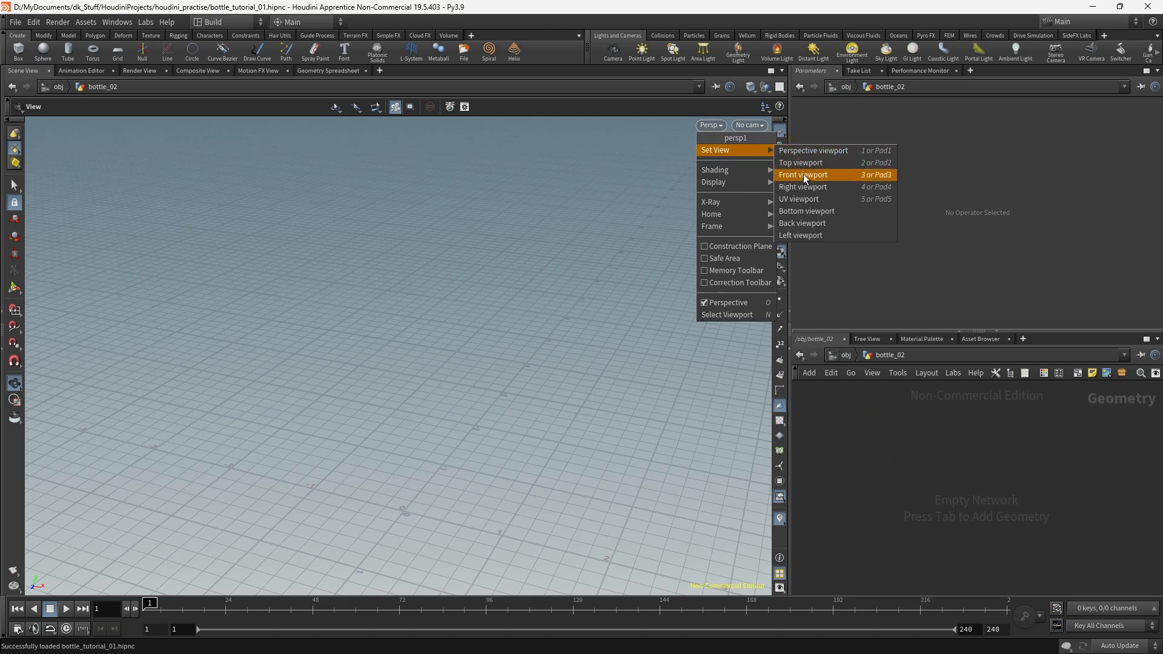
click(803, 173)
scroll(540, 375, up, 2)
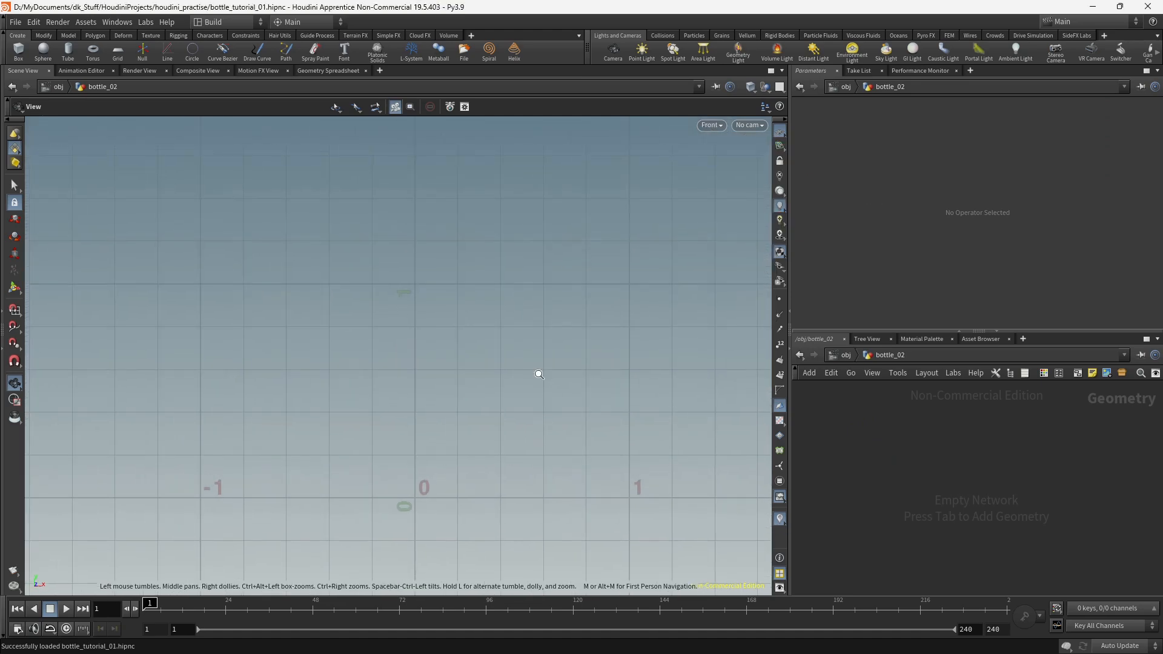
right_drag(539, 375, 238, 315)
middle_drag(409, 303, 358, 390)
middle_drag(501, 405, 501, 390)
Step: Add a Curve Bezier node to the bottle_02 network and set its primitive type to Polygon
key(Tab)
text(c)
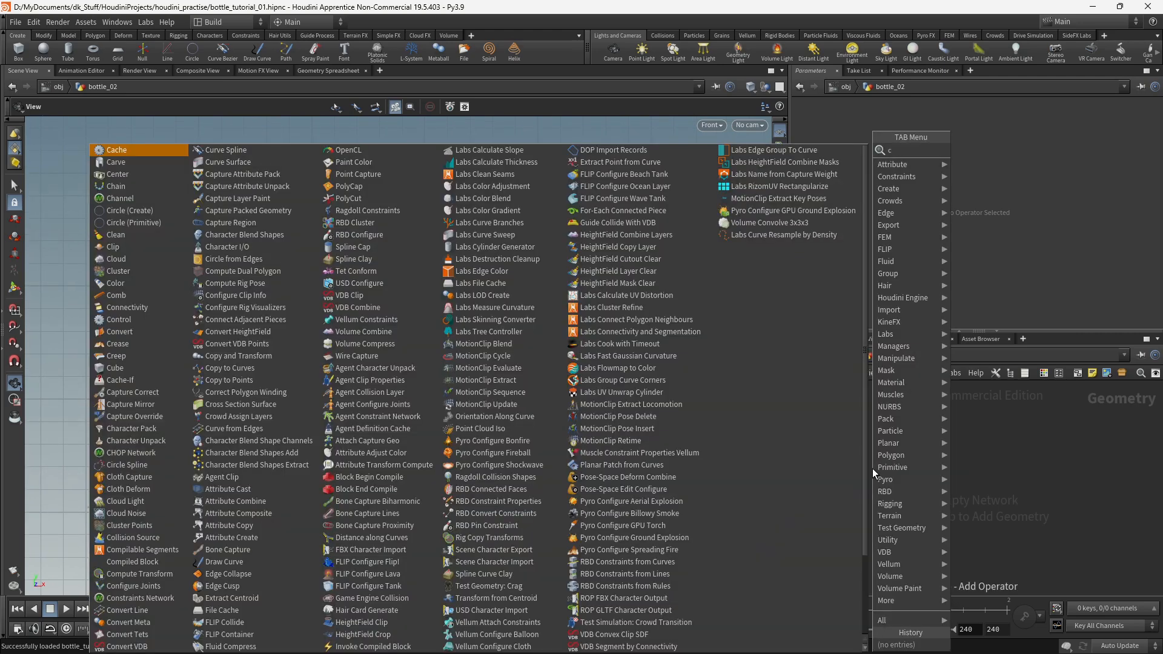
text(r)
key(BackSpace)
text(ur)
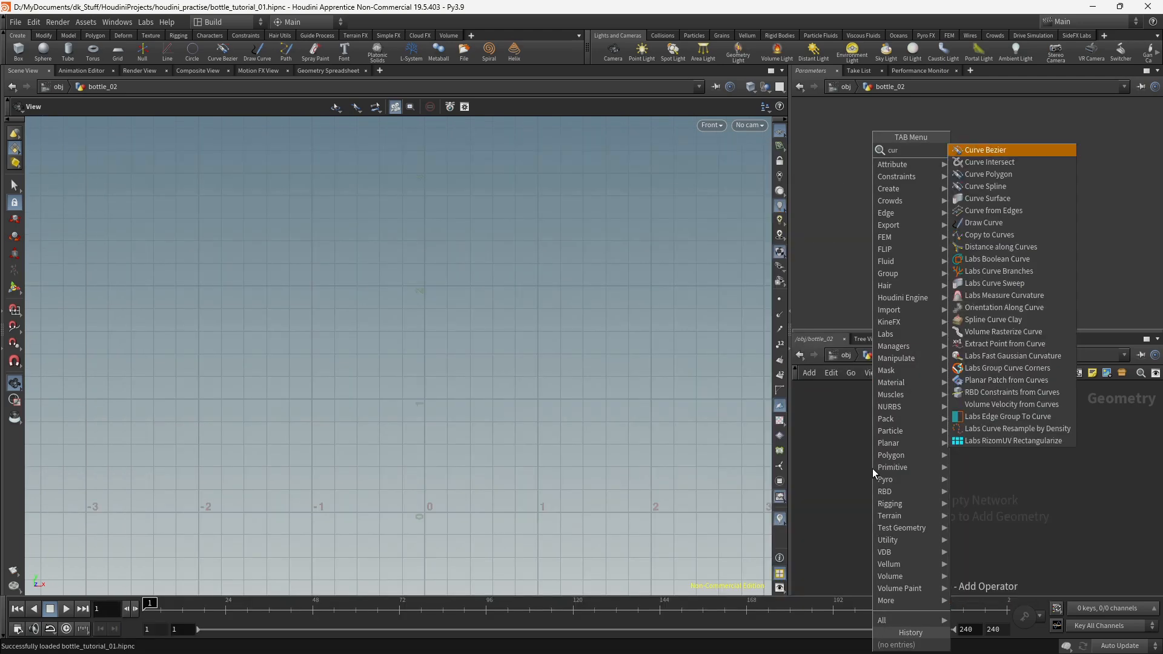
key(Return)
click(873, 468)
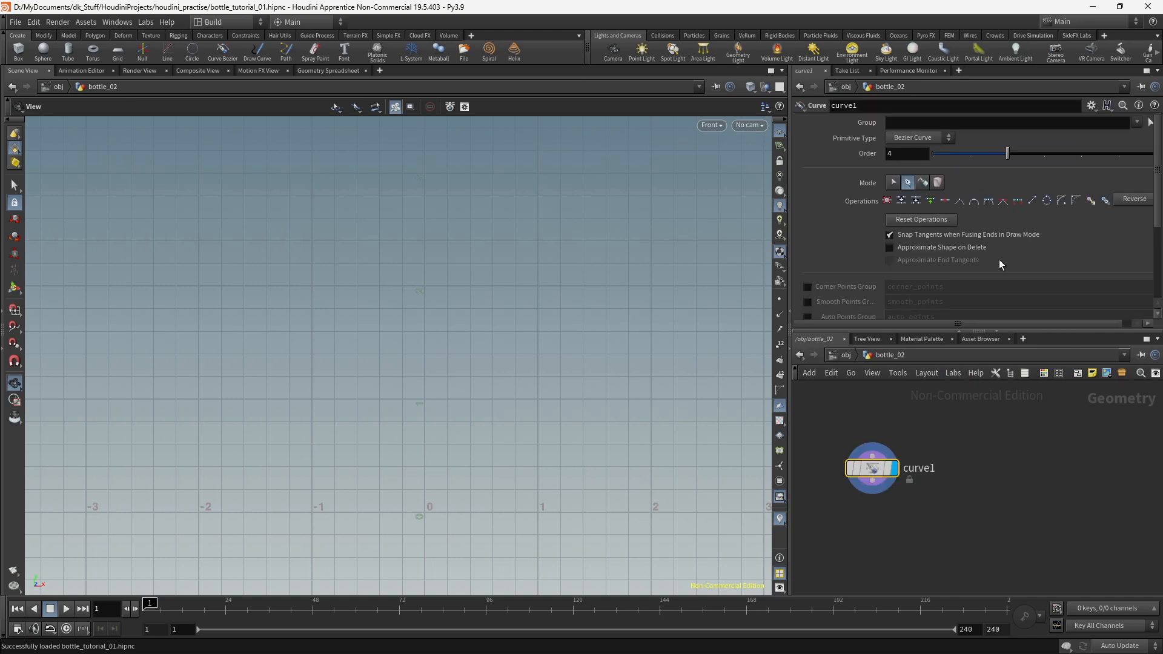
click(909, 138)
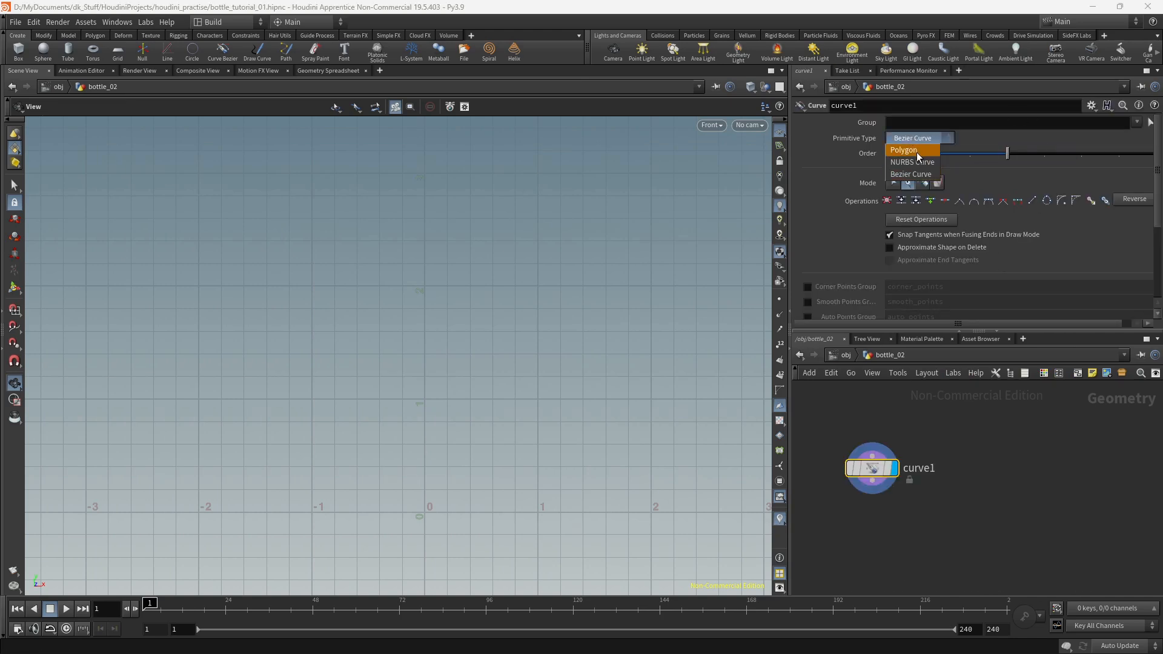
click(917, 151)
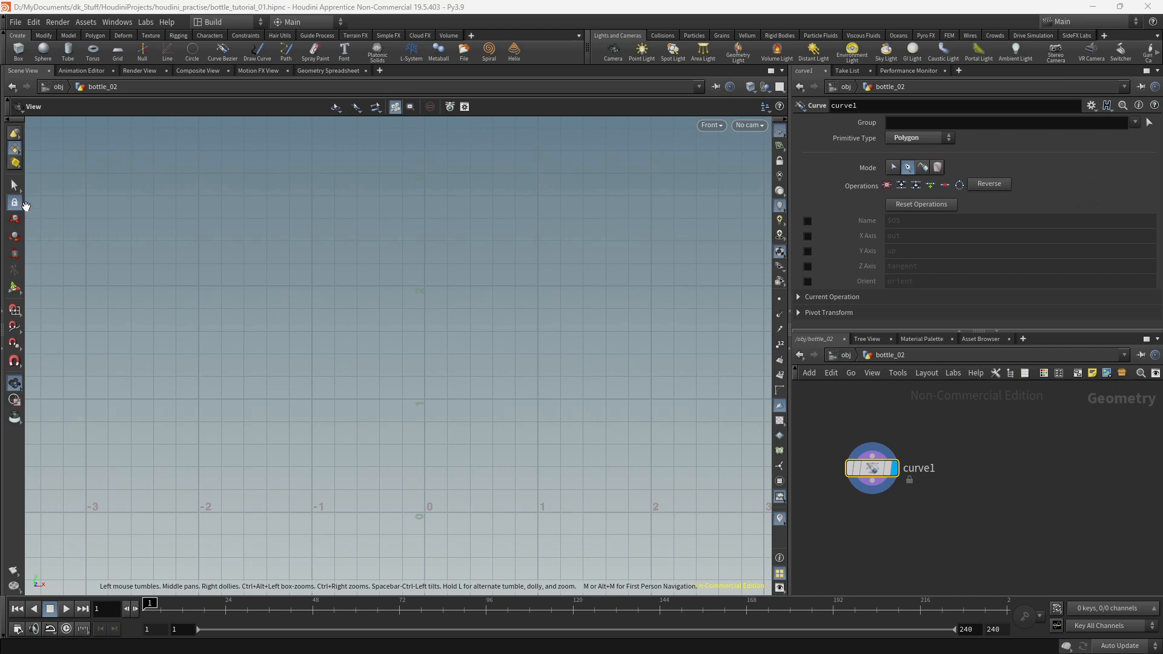
Step: With grid snapping on, draw the bottle's body profile from the origin through (1, 0) and (1, 2) to (0.4, 3)
click(15, 289)
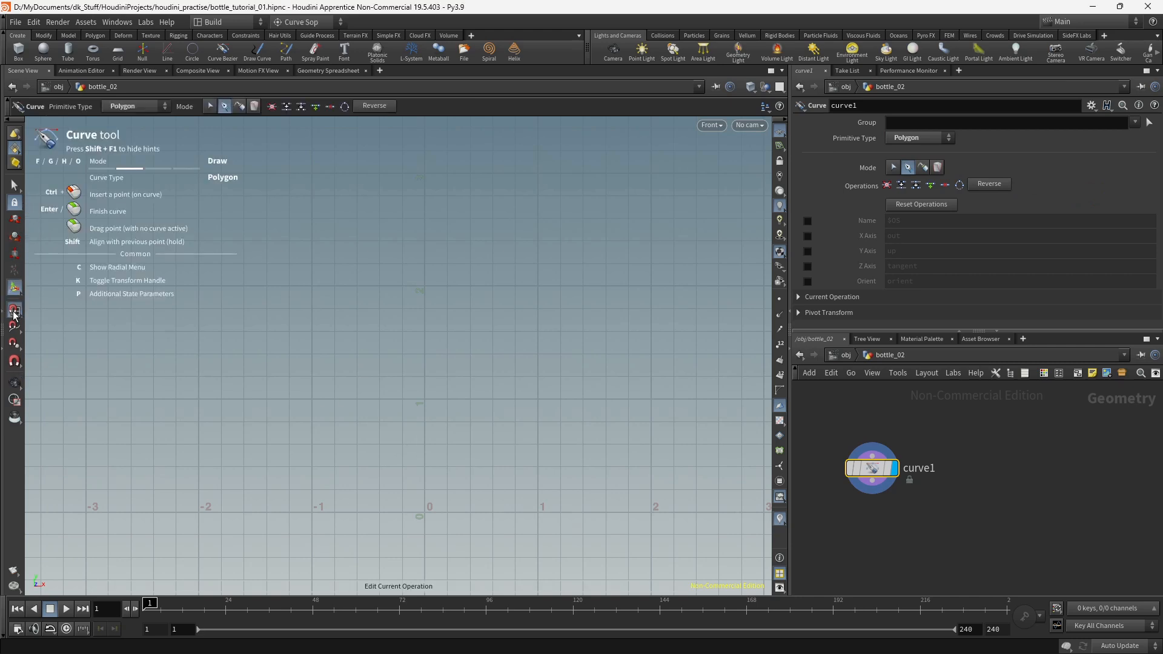
click(426, 513)
click(539, 512)
click(538, 286)
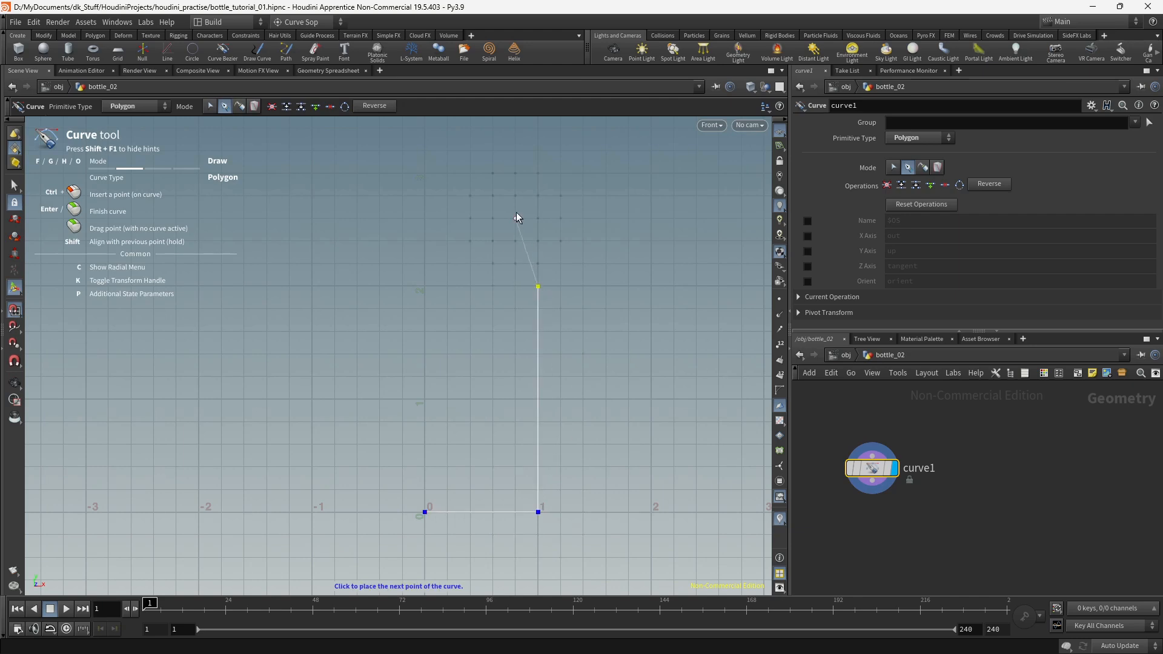
click(471, 177)
Step: Continue the profile through (0.4, 3.6), (0.6, 3.6), (0.6, 4.2), (0.4, 4.2) and (0.2, 3.8), ending on the vertical axis at height 3.8
alt+middle_drag(424, 227, 421, 373)
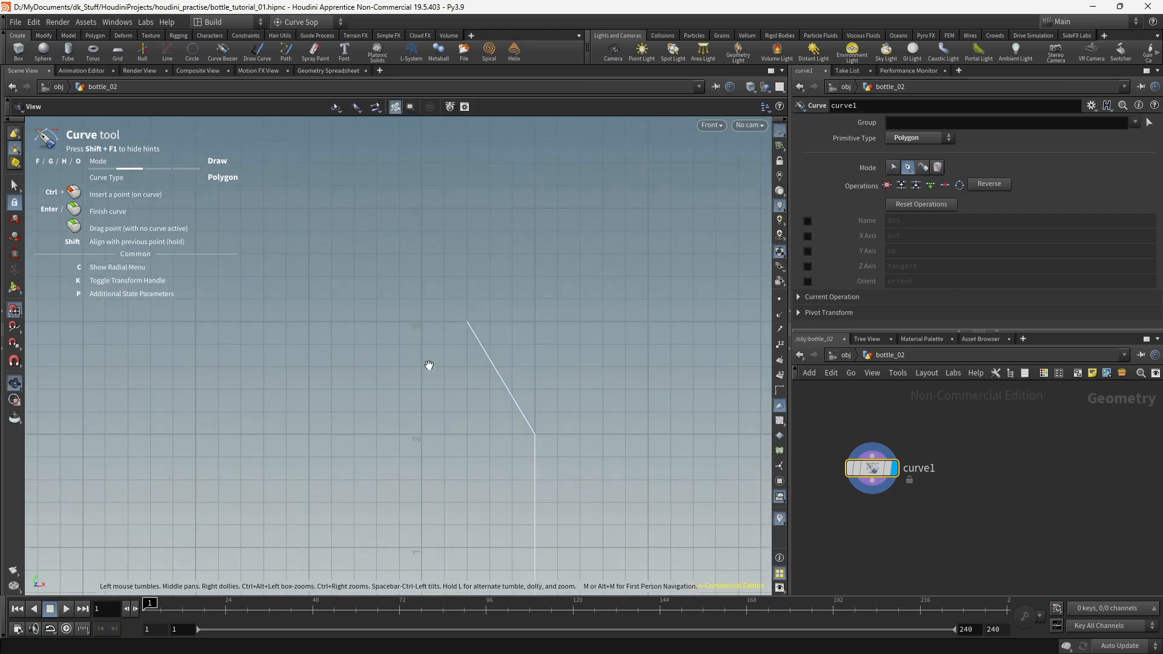
click(467, 254)
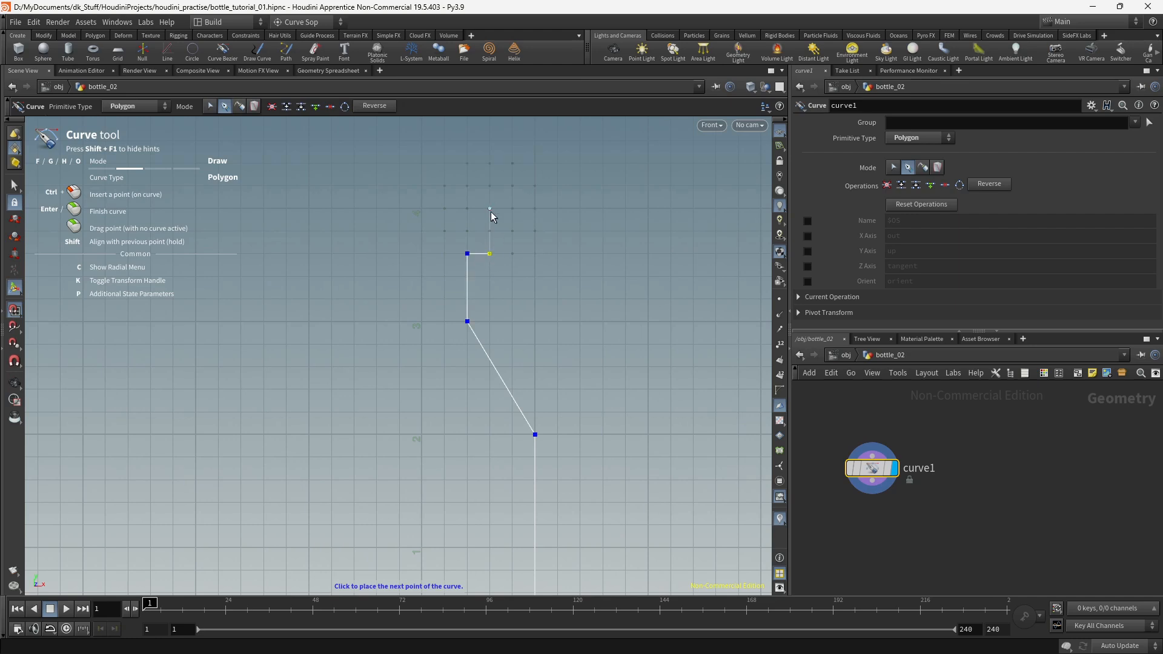
click(489, 186)
click(467, 185)
click(445, 232)
click(418, 234)
click(18, 188)
alt+middle_drag(401, 439, 363, 329)
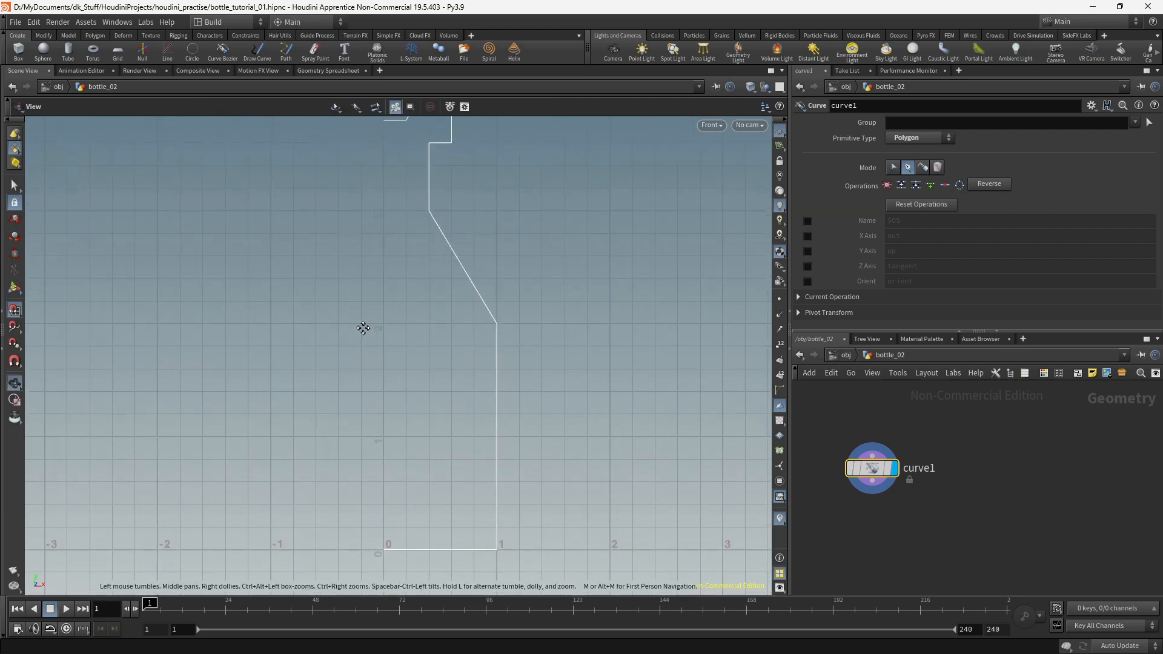
alt+scroll(433, 372, down, 1)
alt+middle_drag(434, 371, 408, 418)
alt+middle_drag(955, 574, 941, 563)
click(940, 525)
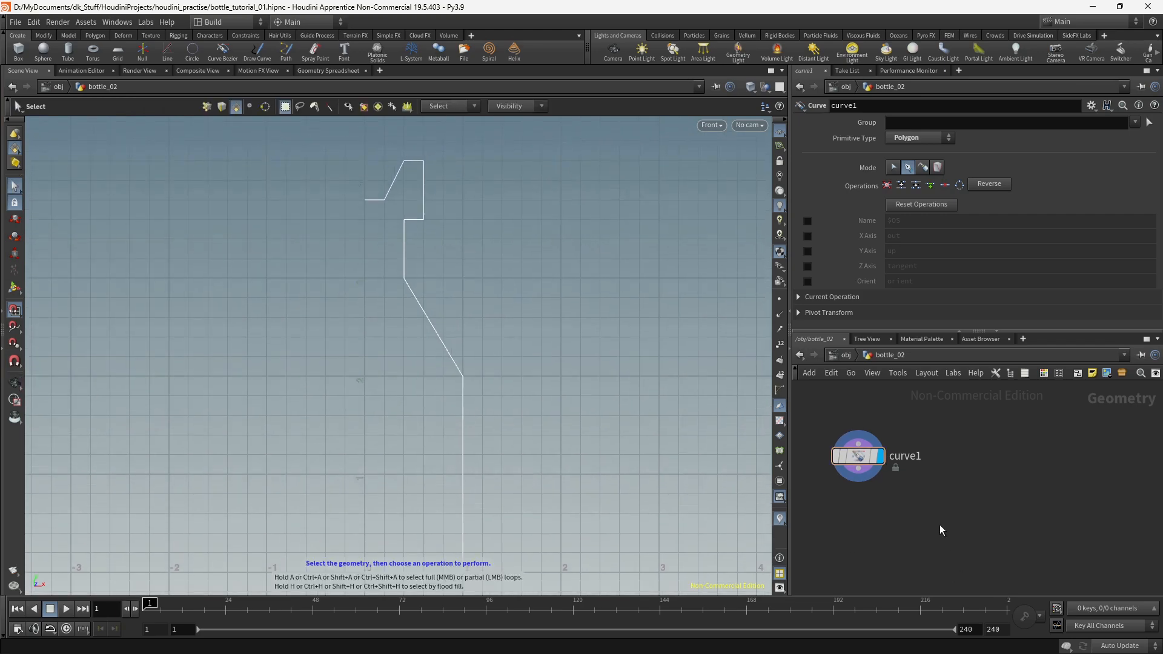
key(Tab)
text(b)
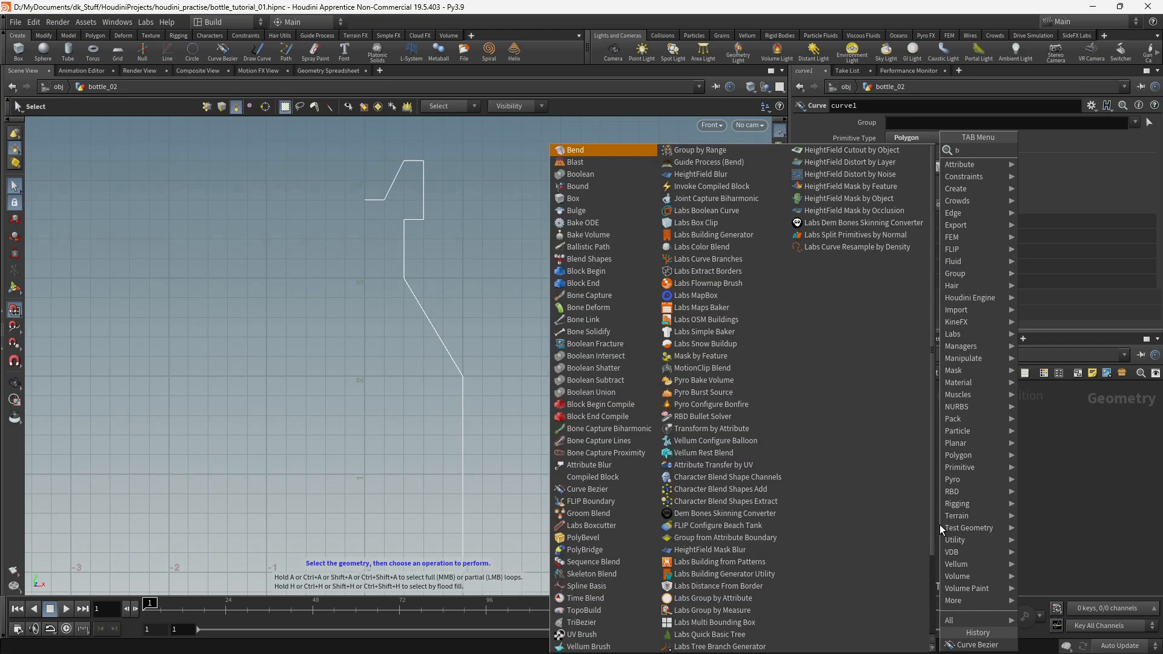
key(BackSpace)
text(fuse)
key(Return)
Step: Add a Fuse node, feed curve1 into its first input and display its output
key(Tab)
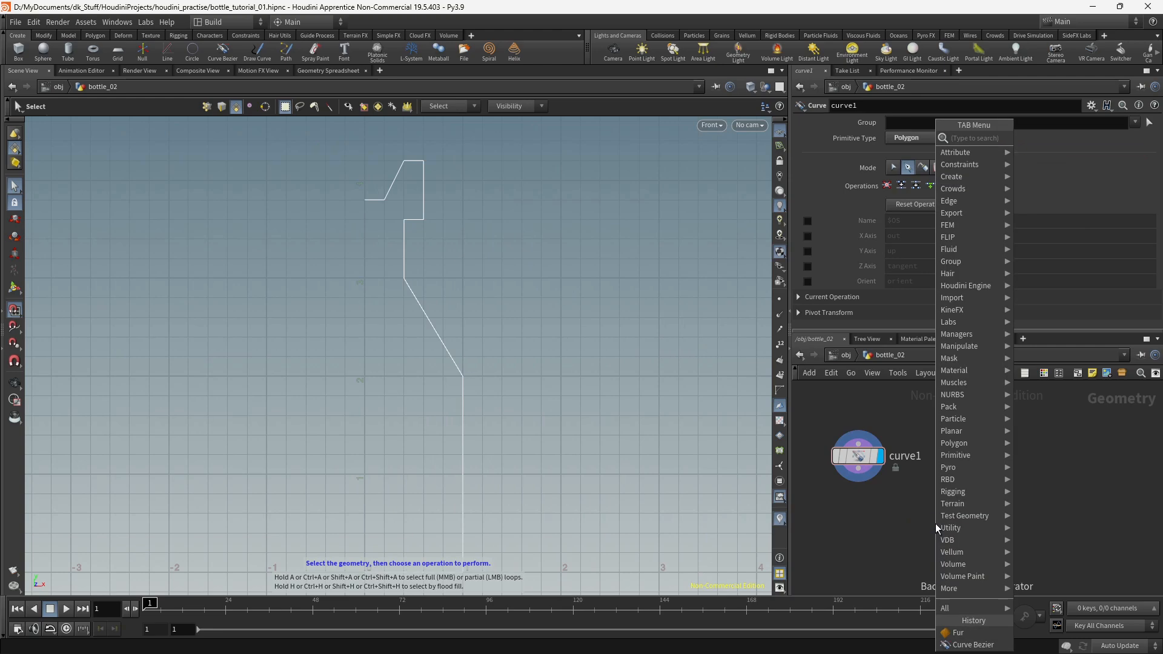
text(fuse)
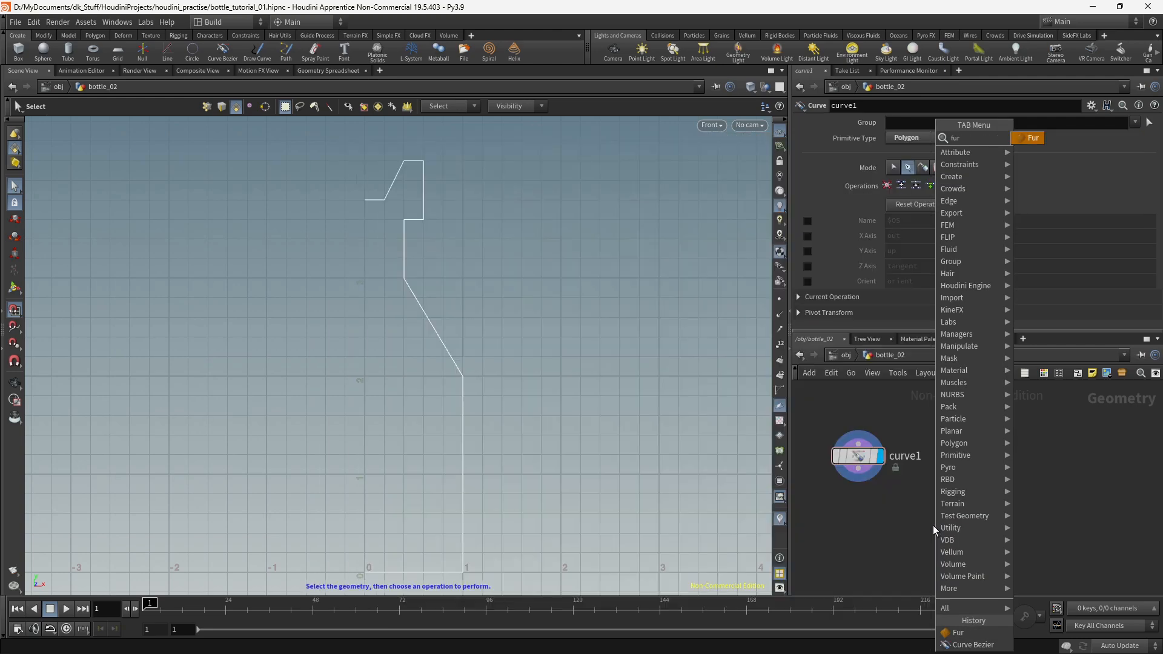
key(Return)
click(933, 526)
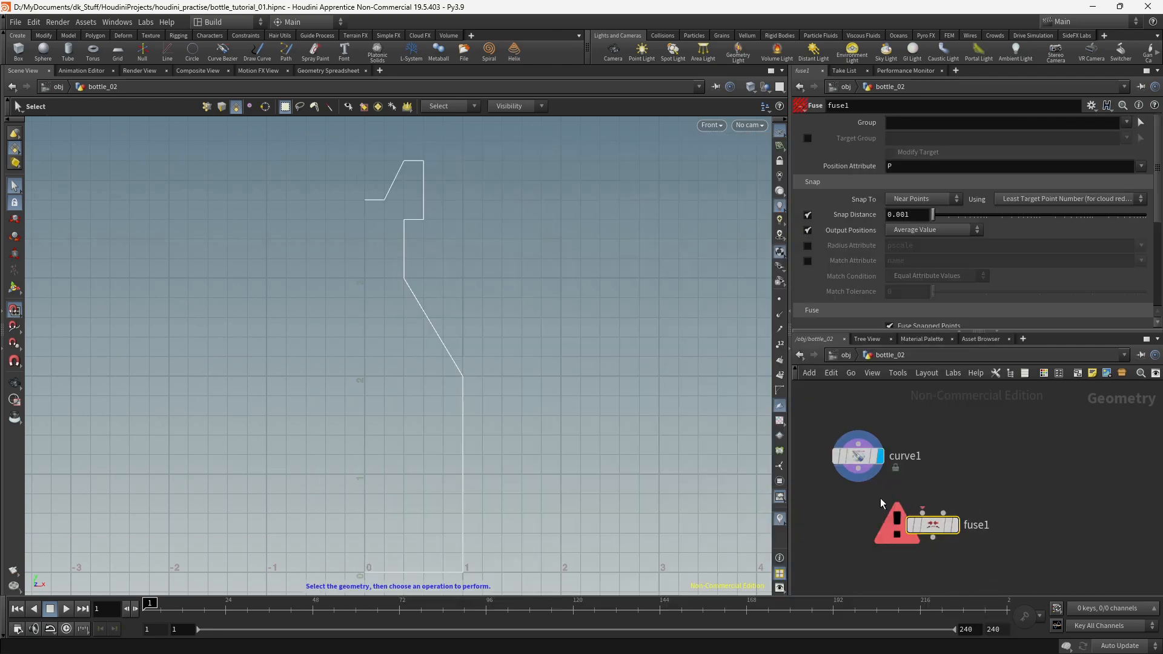
drag(859, 480, 860, 525)
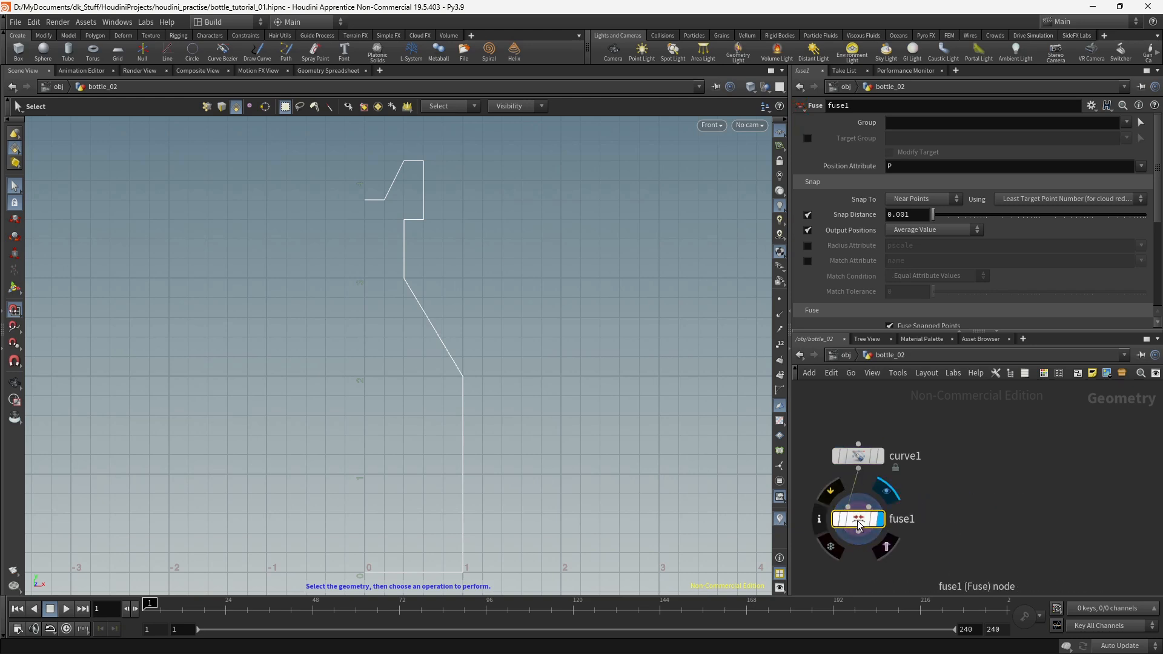
Step: Add a Group by Range node below fuse1 and name its group topGroup
middle_drag(918, 590, 942, 515)
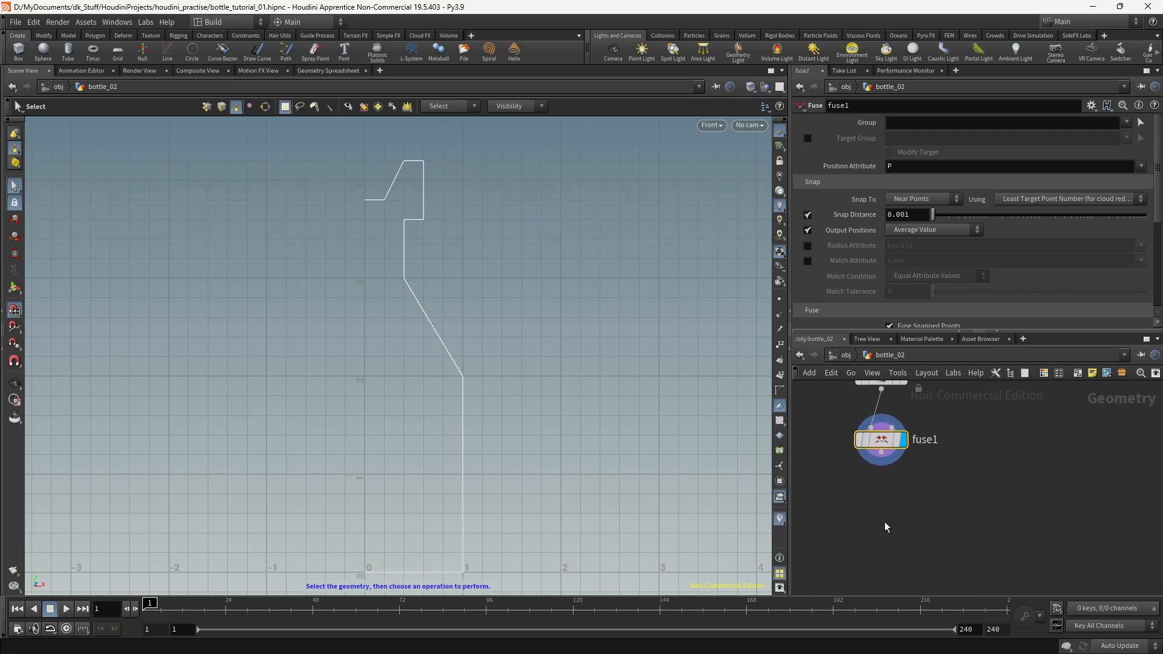
key(Tab)
text(grou)
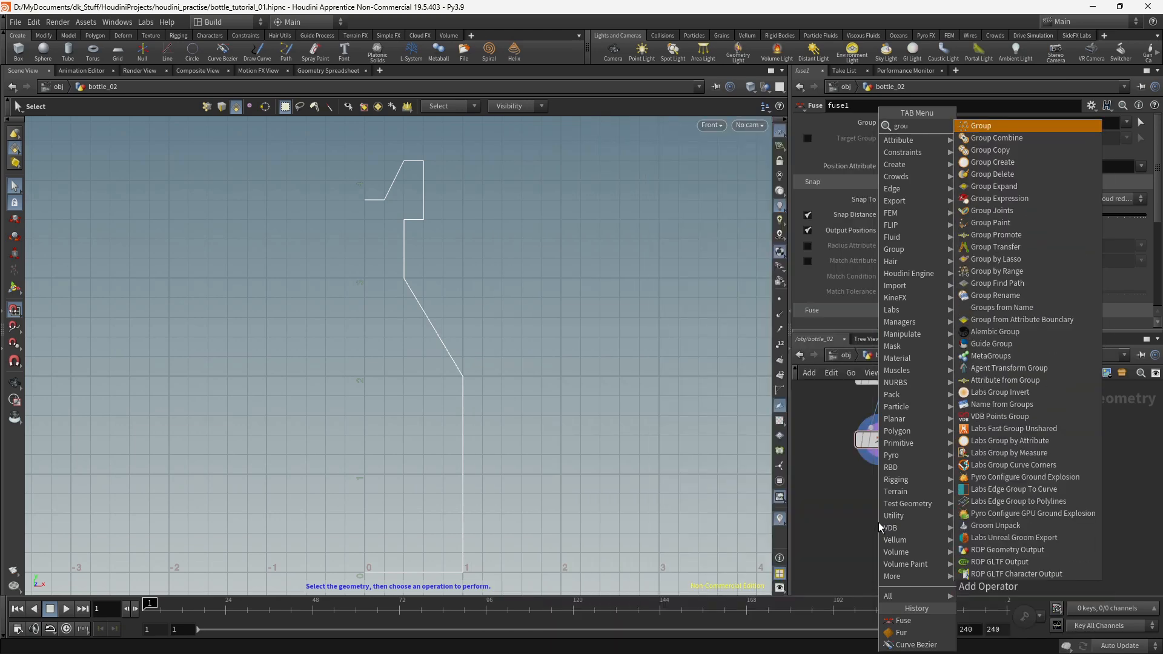
text(pran)
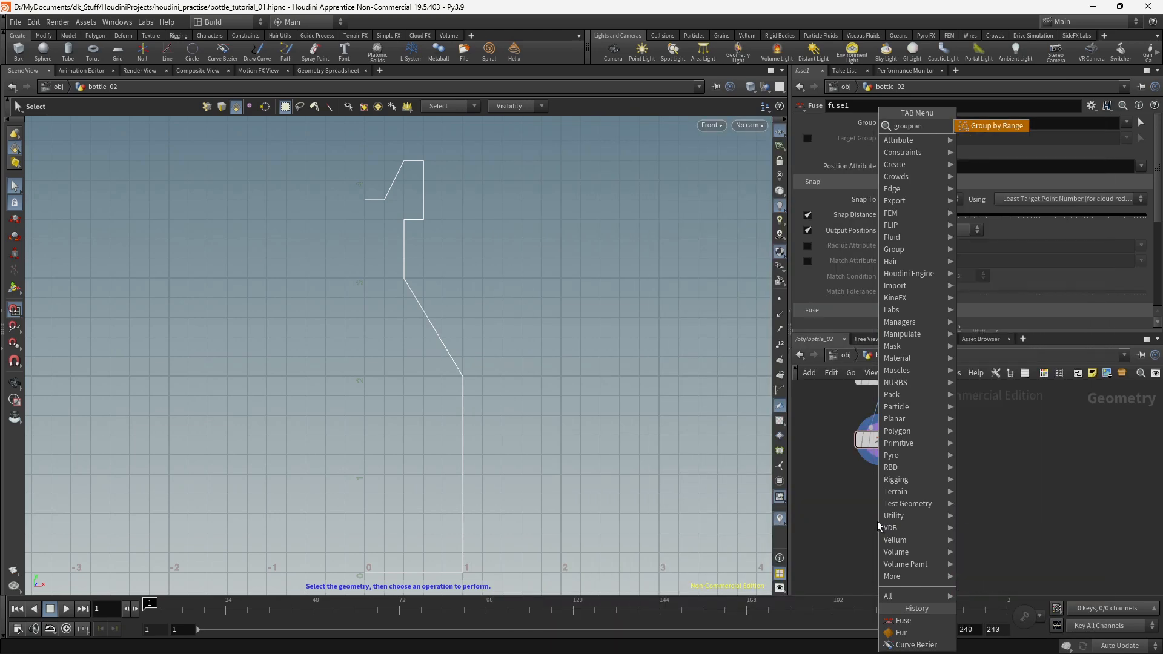
key(Return)
click(877, 521)
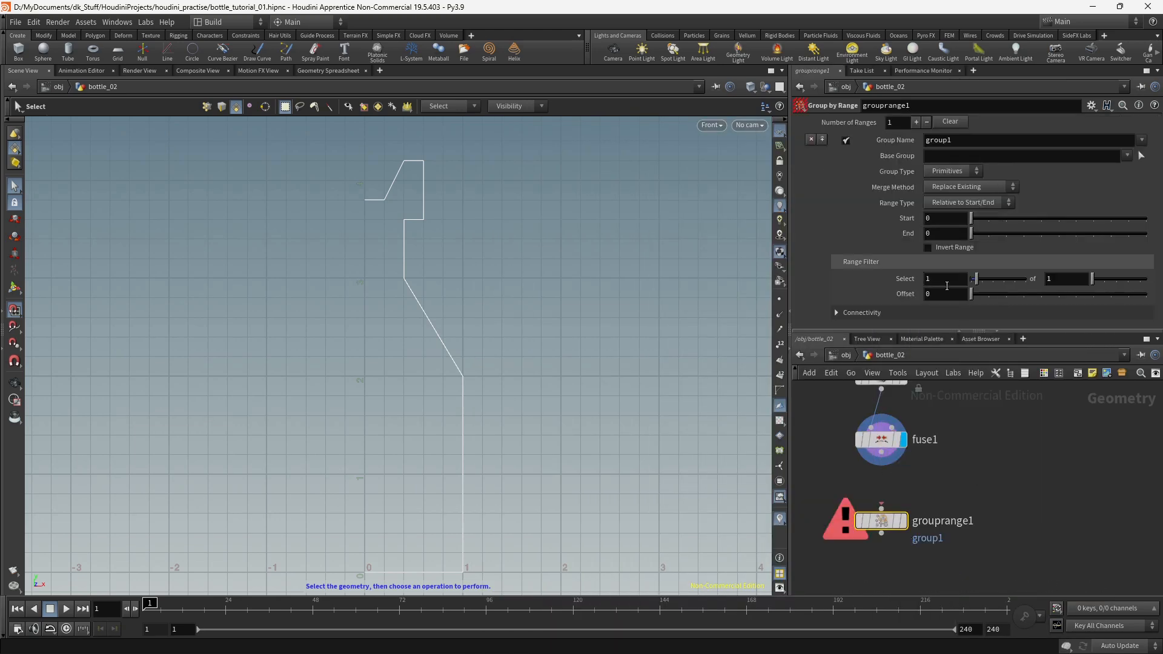
double_click(959, 140)
text(t)
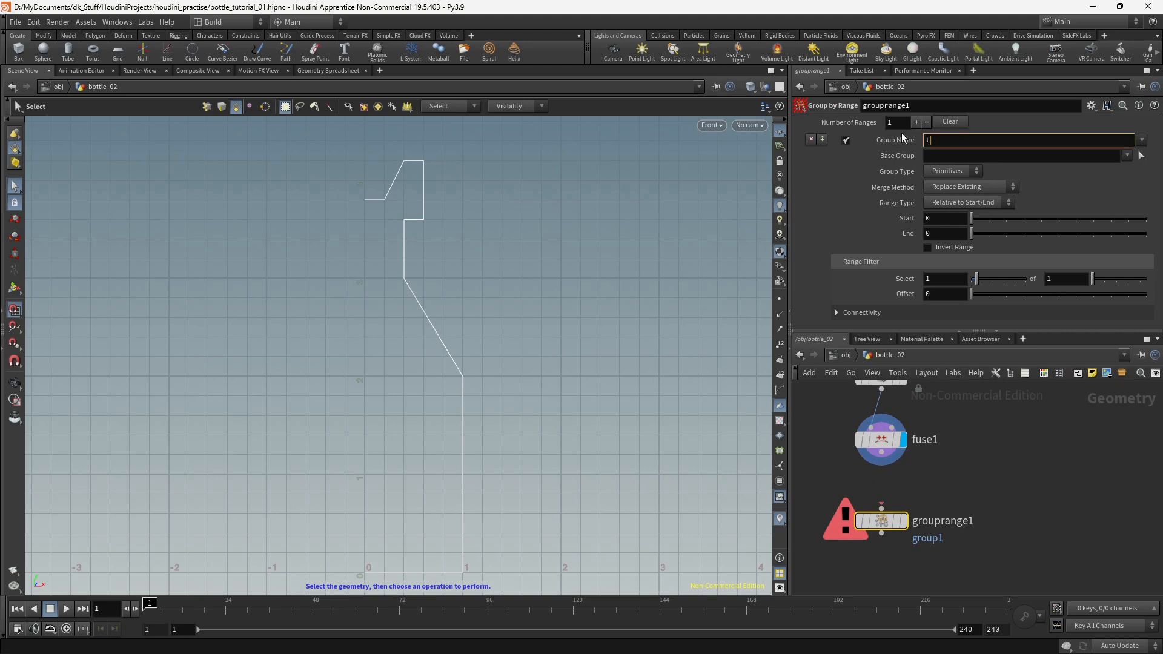
text(opGroup)
key(Return)
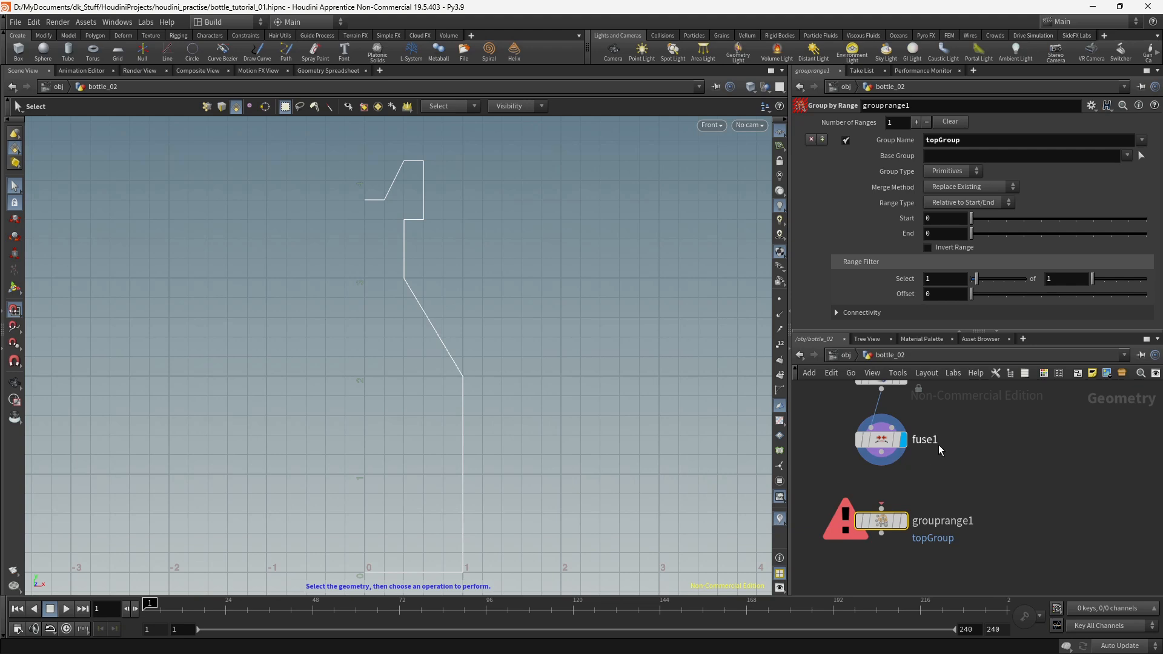
Step: Connect fuse1 into the Group by Range node, display its output and set its group type to Points
drag(882, 466, 882, 510)
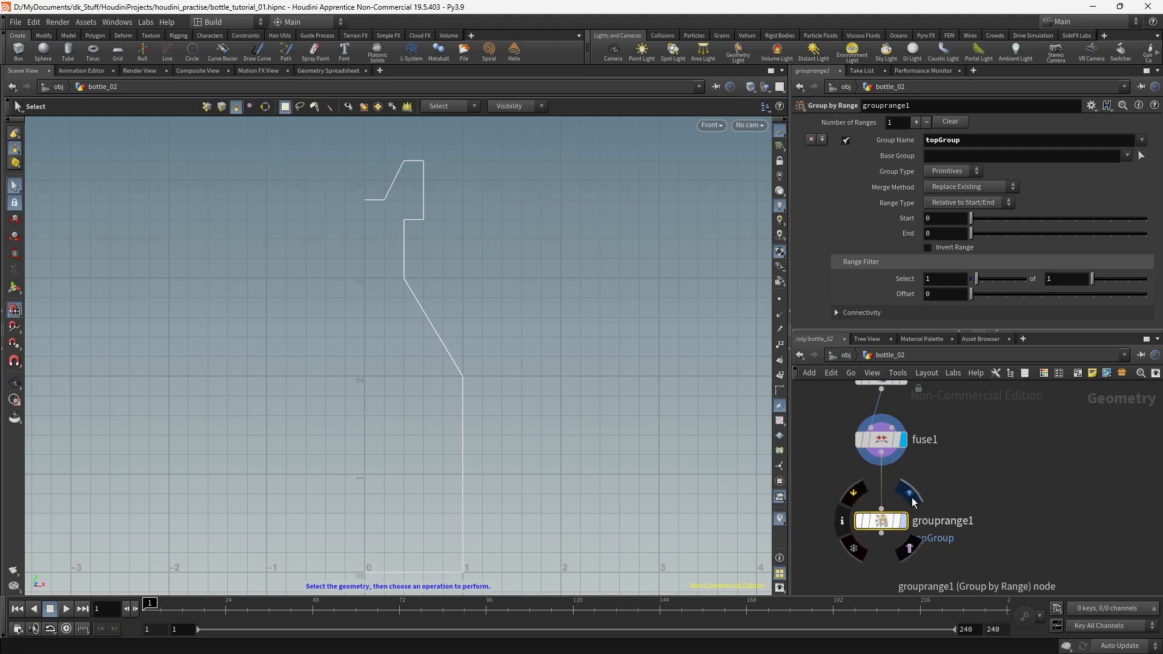
click(905, 522)
click(950, 172)
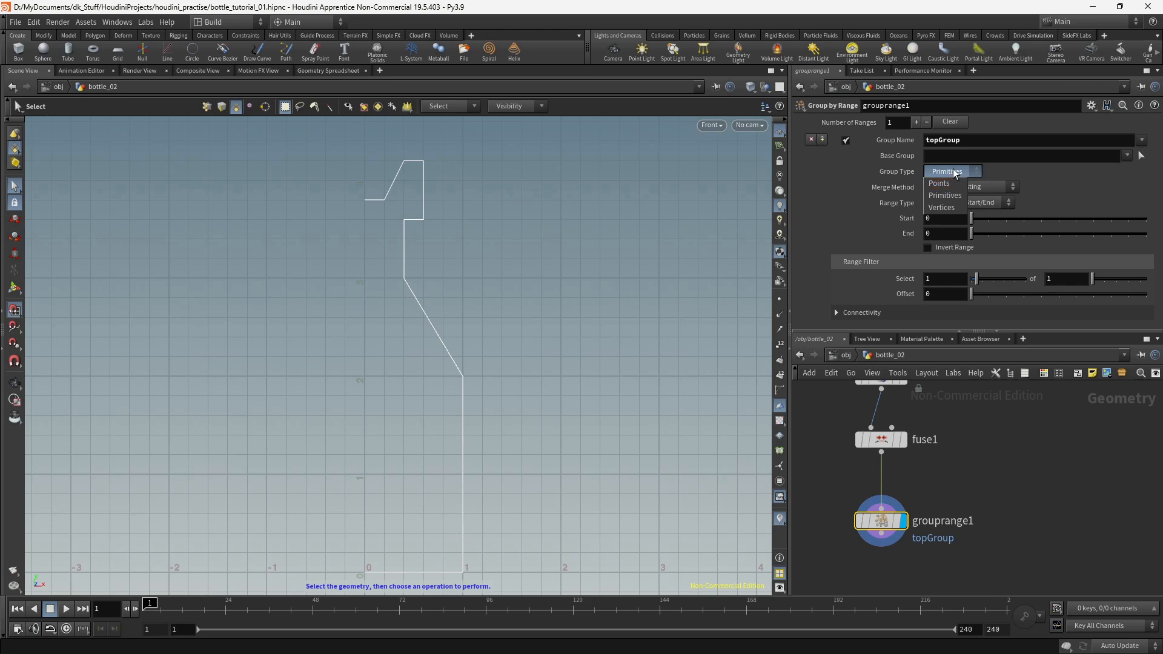
click(954, 183)
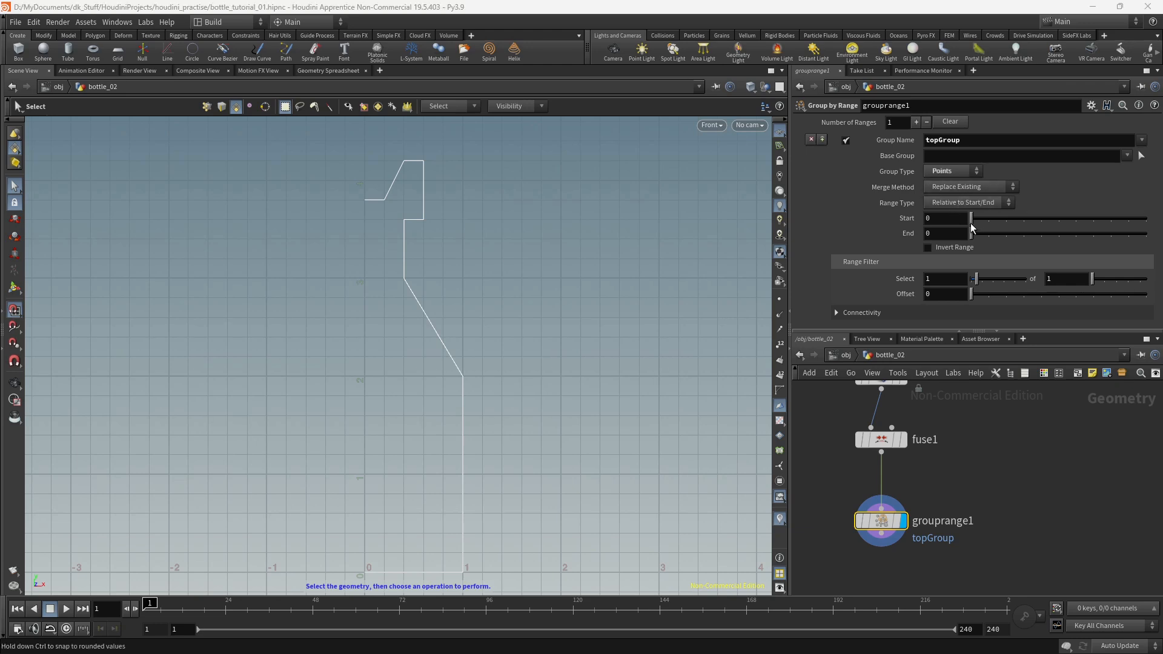
Step: Turn on point display in the viewport and set the Group by Range start to 4
drag(971, 224, 980, 220)
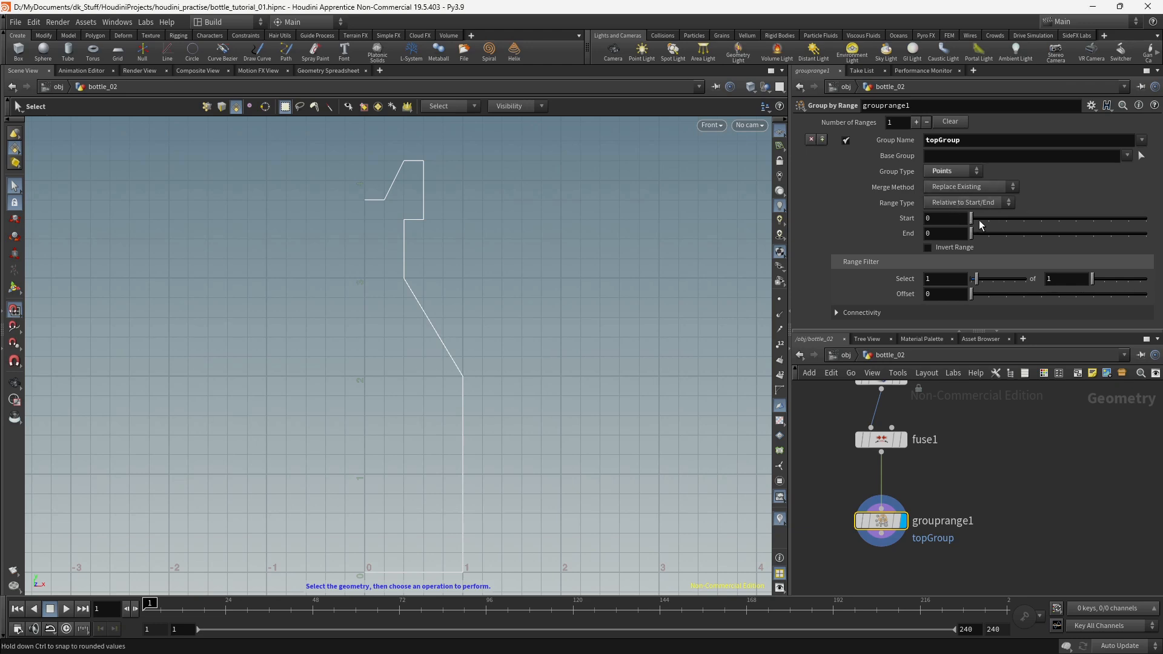
click(781, 300)
drag(988, 219, 1077, 225)
drag(990, 220, 1086, 224)
click(955, 222)
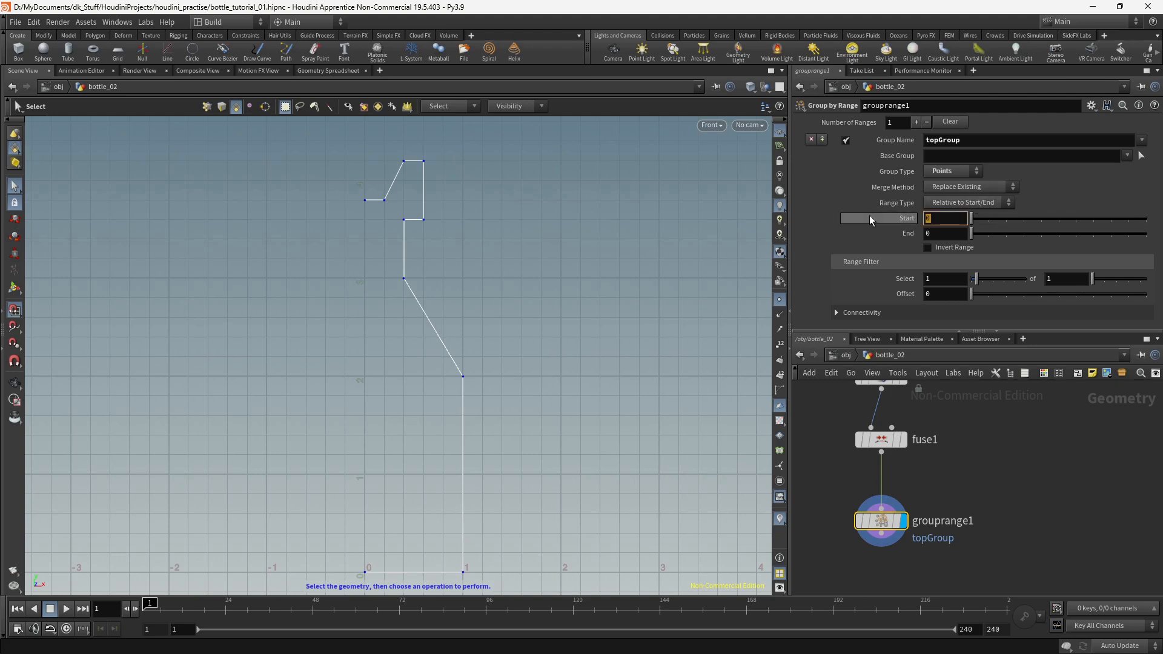
text(4)
key(Return)
alt+middle_drag(587, 248, 566, 249)
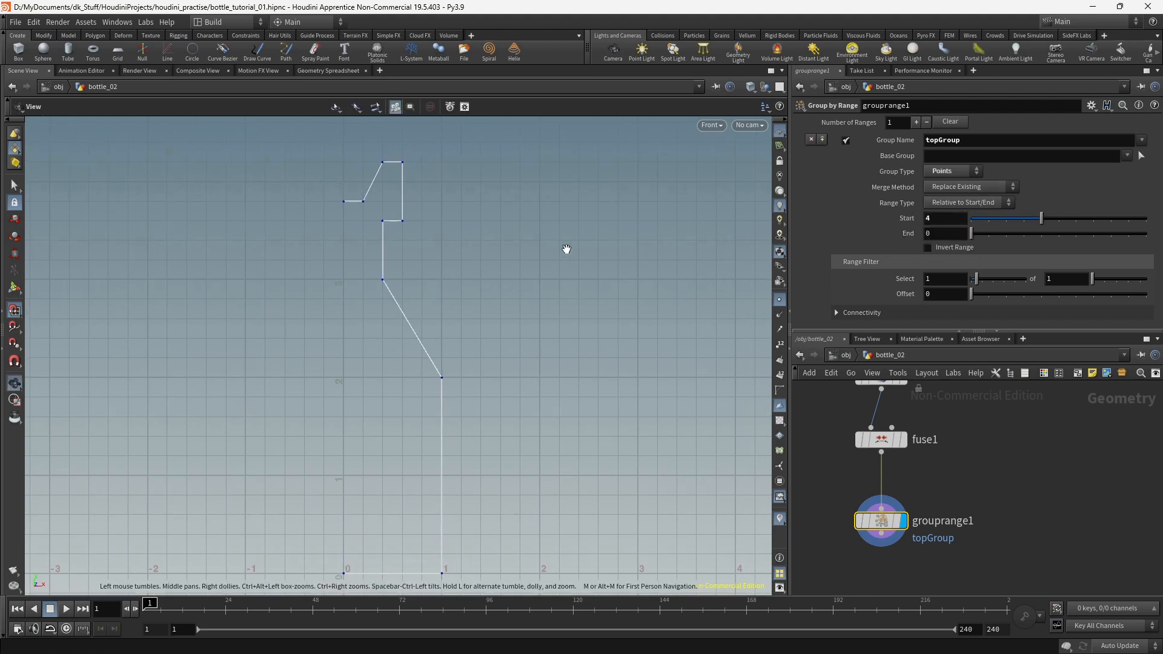
key(s)
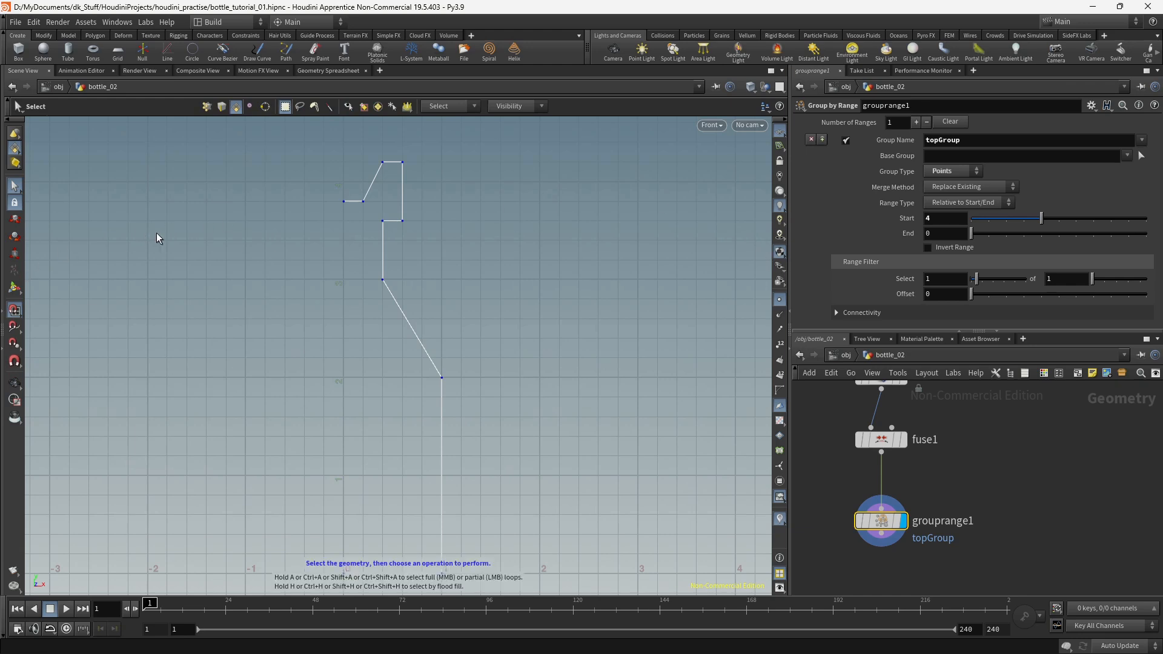
middle_drag(921, 501, 919, 459)
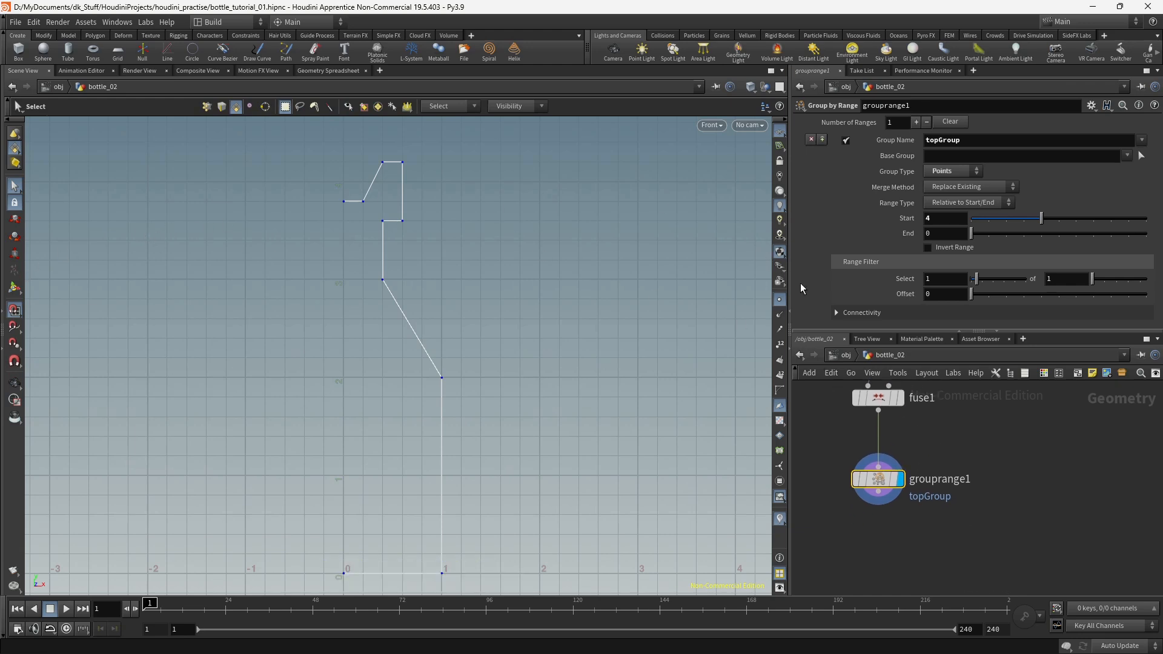
Step: Switch the viewport to the Perspective view and expand grouprange1's Connectivity settings
click(780, 132)
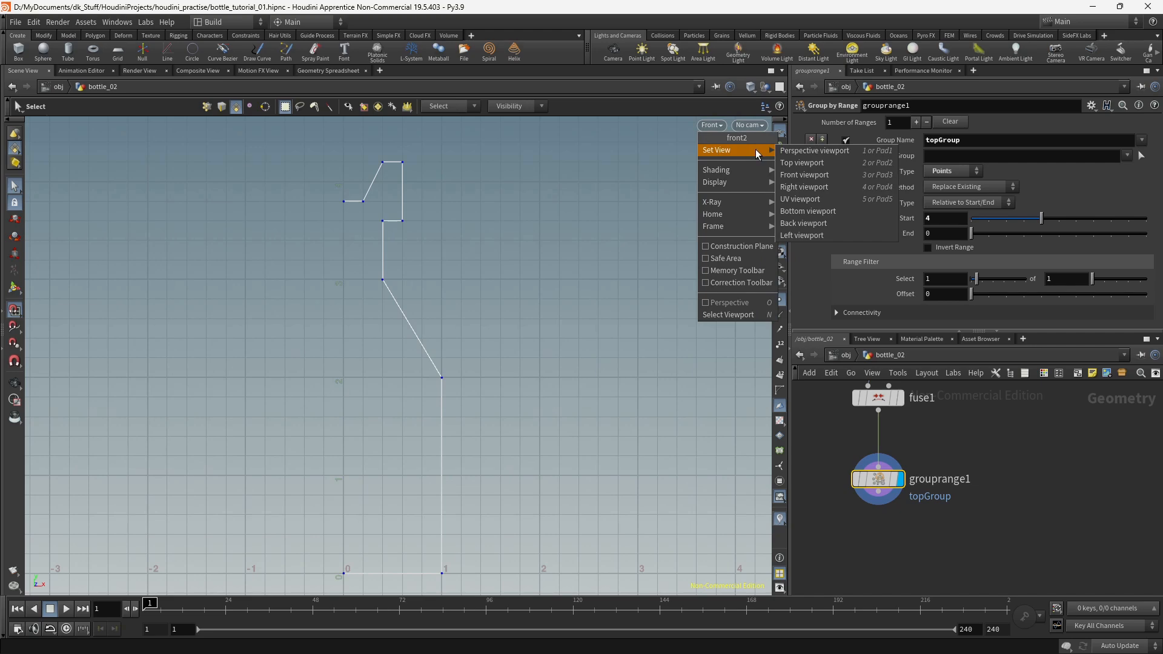
click(782, 151)
alt+drag(600, 275, 594, 301)
alt+middle_drag(594, 301, 599, 387)
alt+right_drag(600, 388, 533, 382)
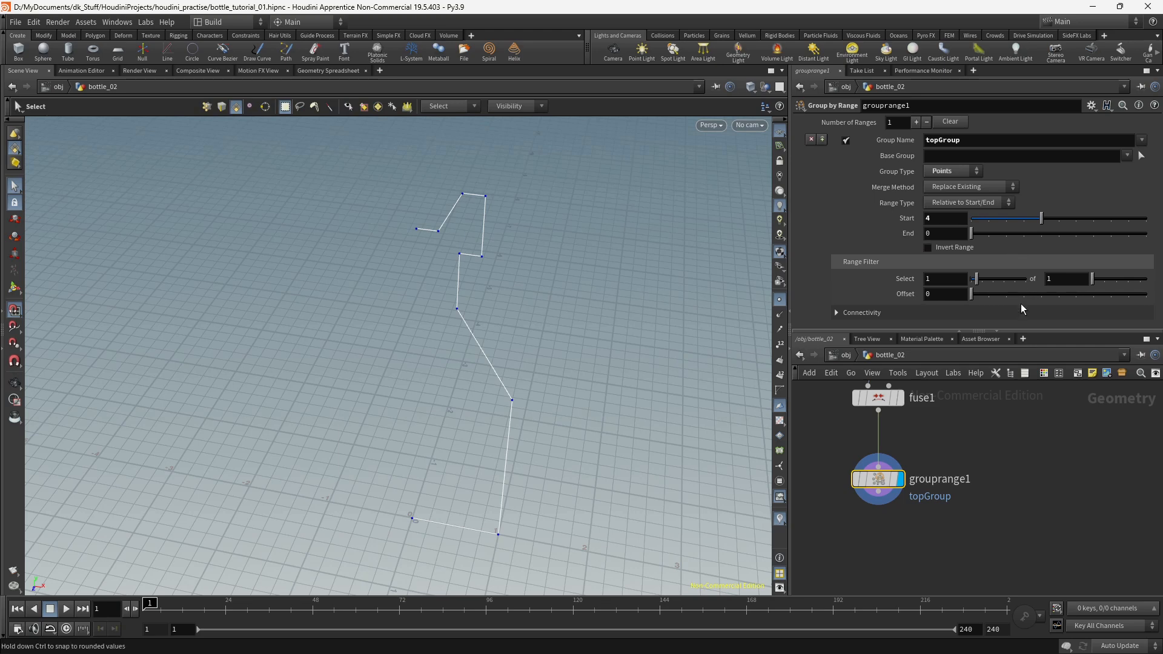
click(853, 313)
scroll(969, 308, down, 3)
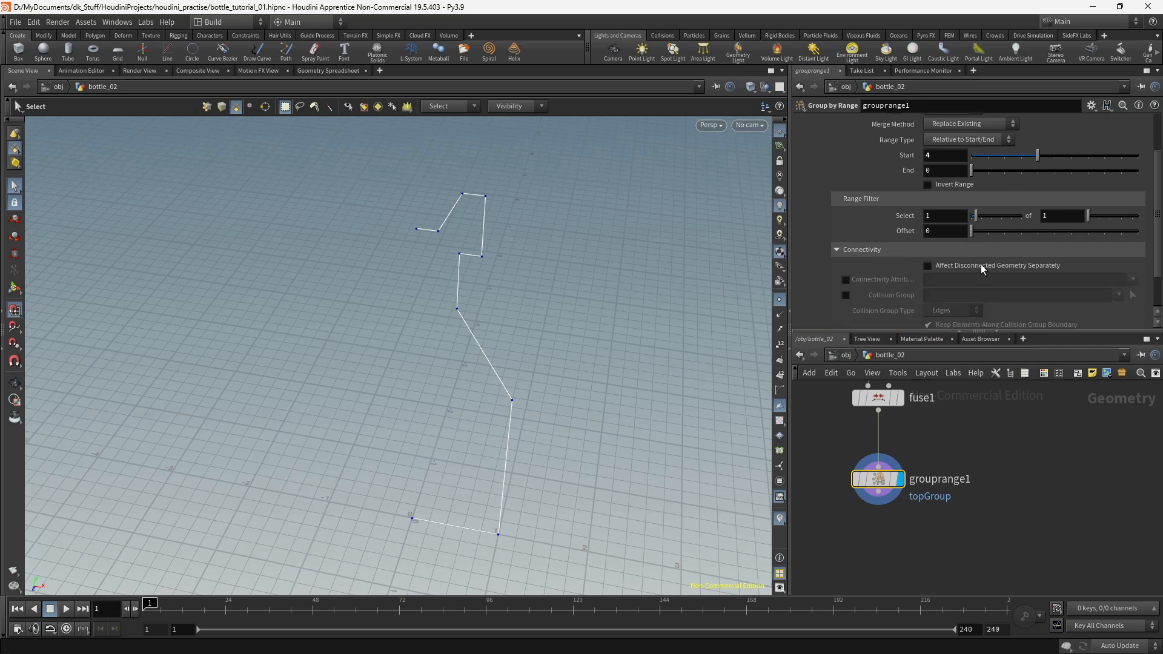
Step: Add a PolyBevel node below grouprange1, connect grouprange1 into it and display its output
middle_drag(995, 453, 979, 473)
middle_drag(1001, 505, 1008, 452)
middle_drag(962, 539, 983, 513)
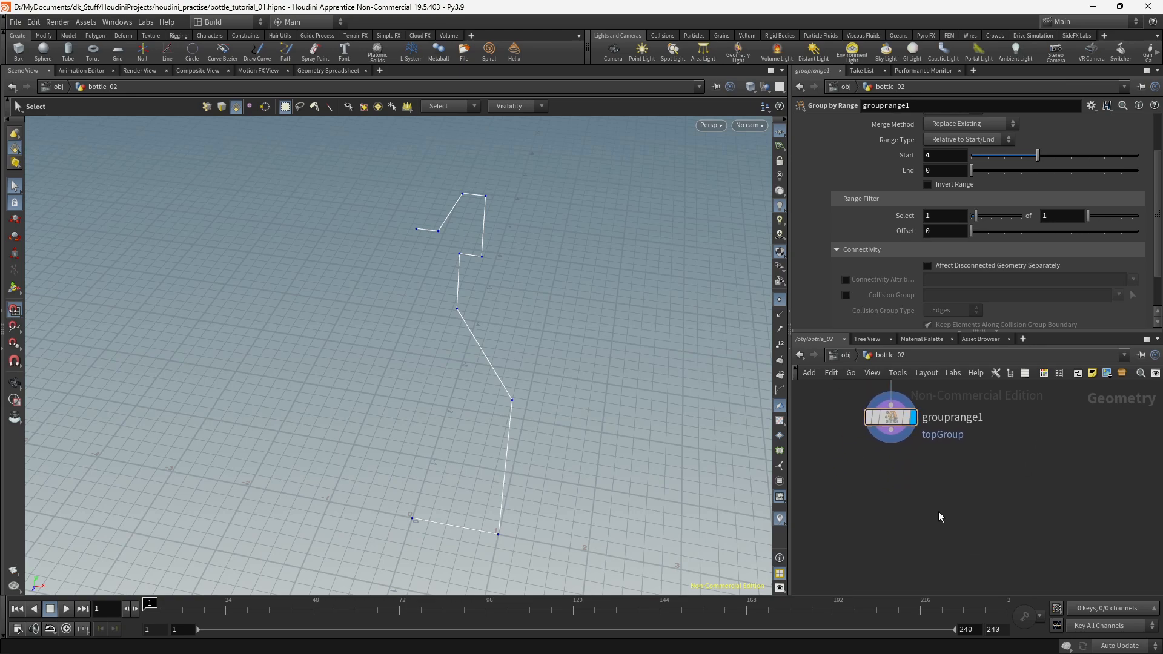
key(Tab)
text(poly)
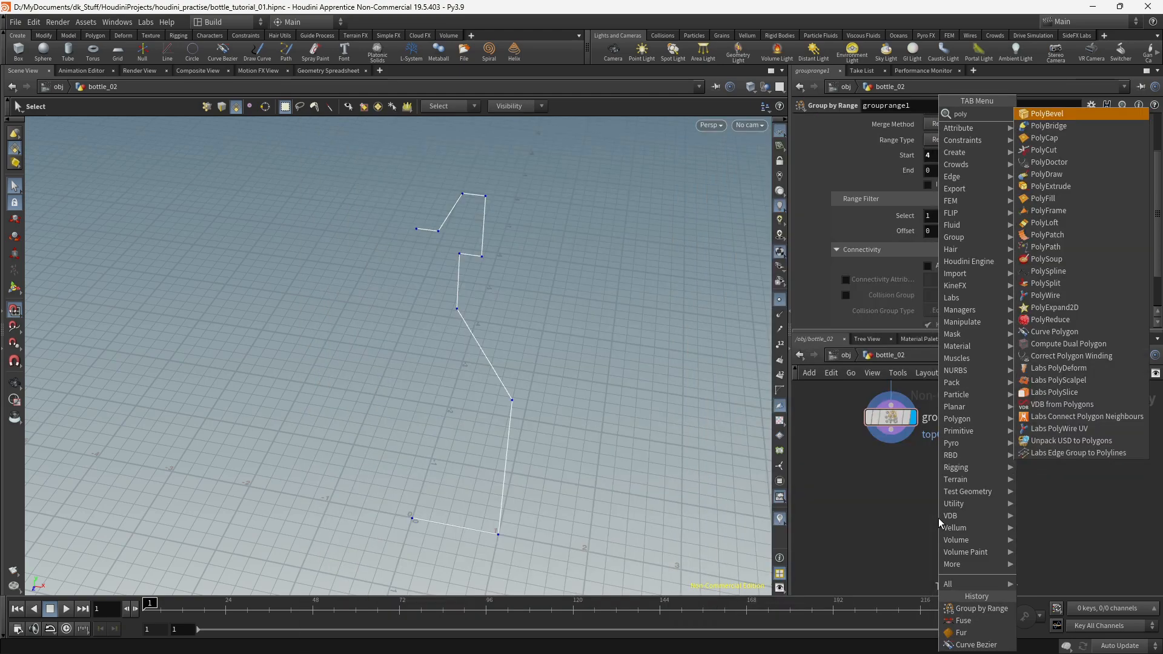
key(Return)
click(939, 518)
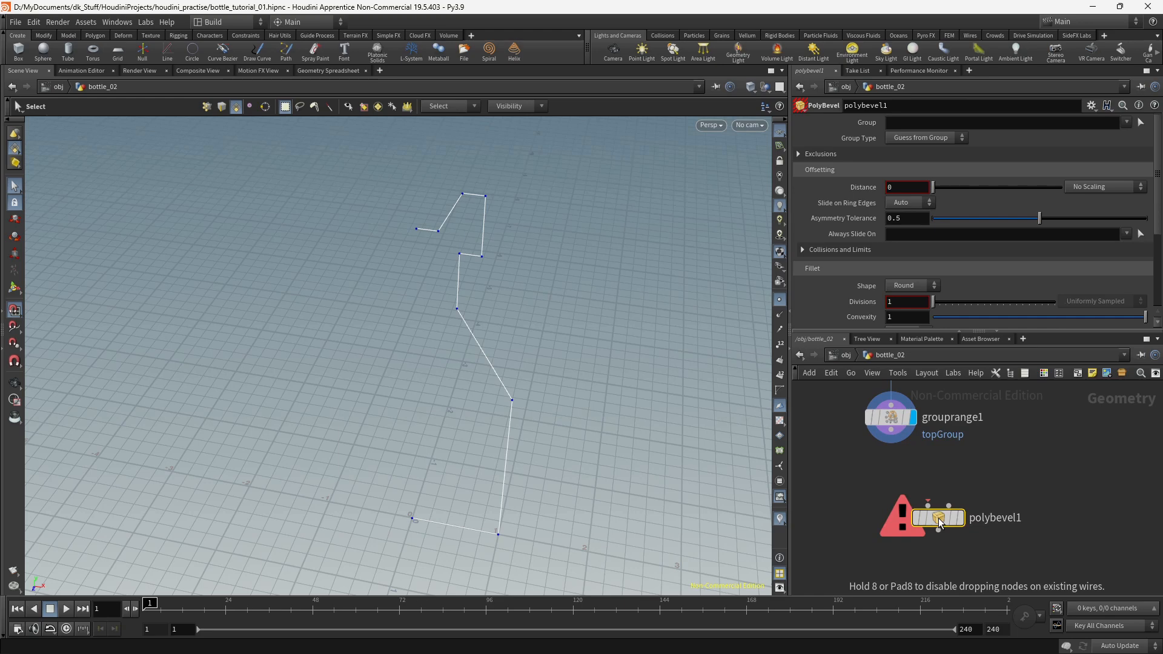
drag(891, 430, 899, 511)
click(931, 503)
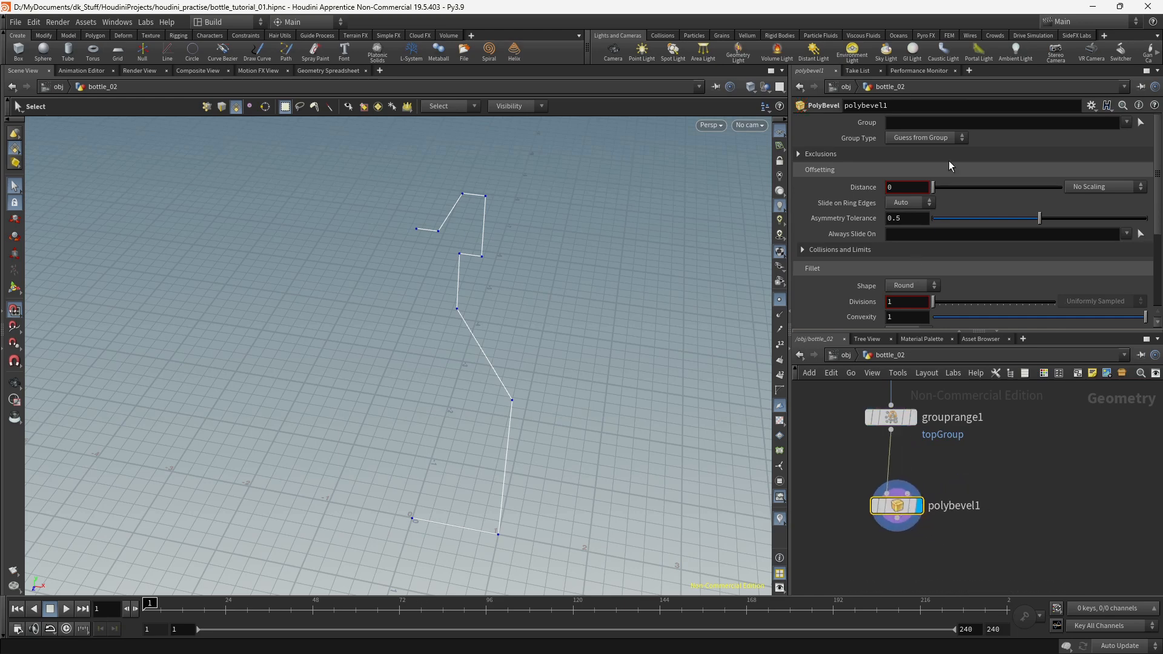
Step: Restrict polybevel1 to topGroup and set its group type to Points
click(1127, 122)
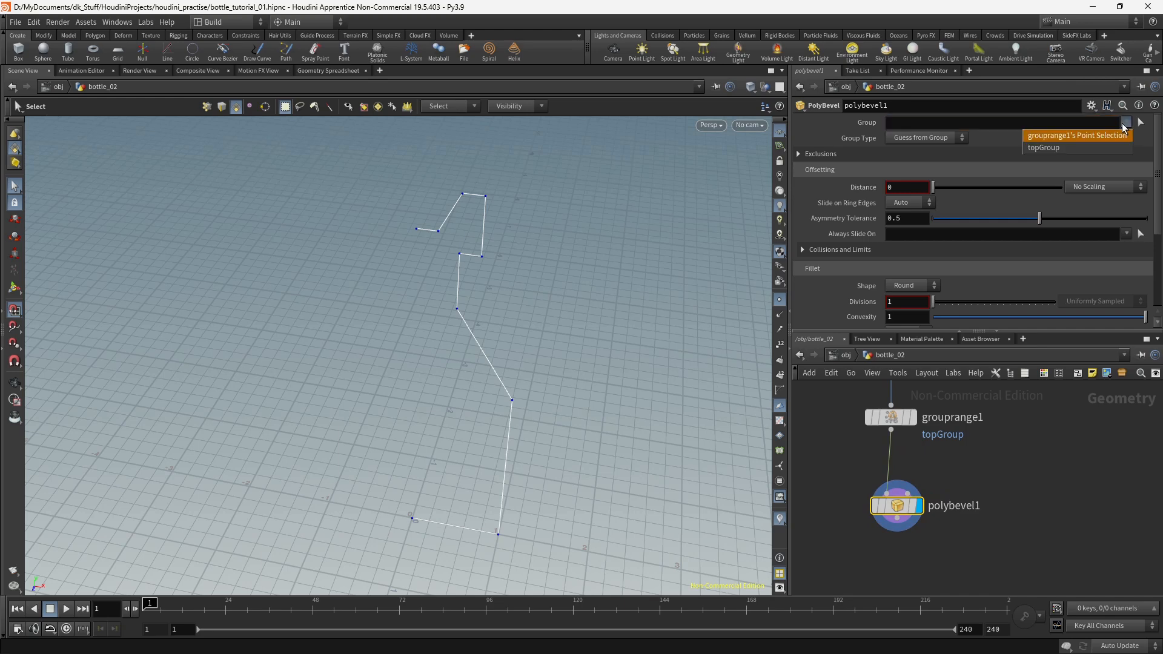
click(1081, 148)
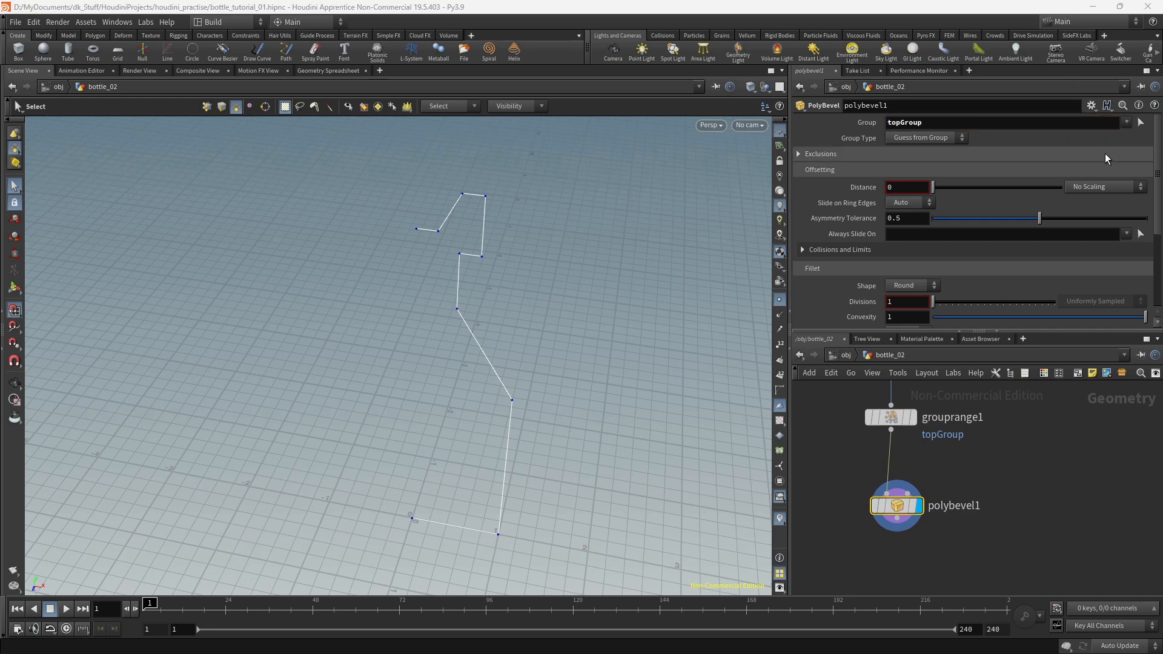
click(919, 138)
click(919, 137)
click(920, 137)
click(917, 162)
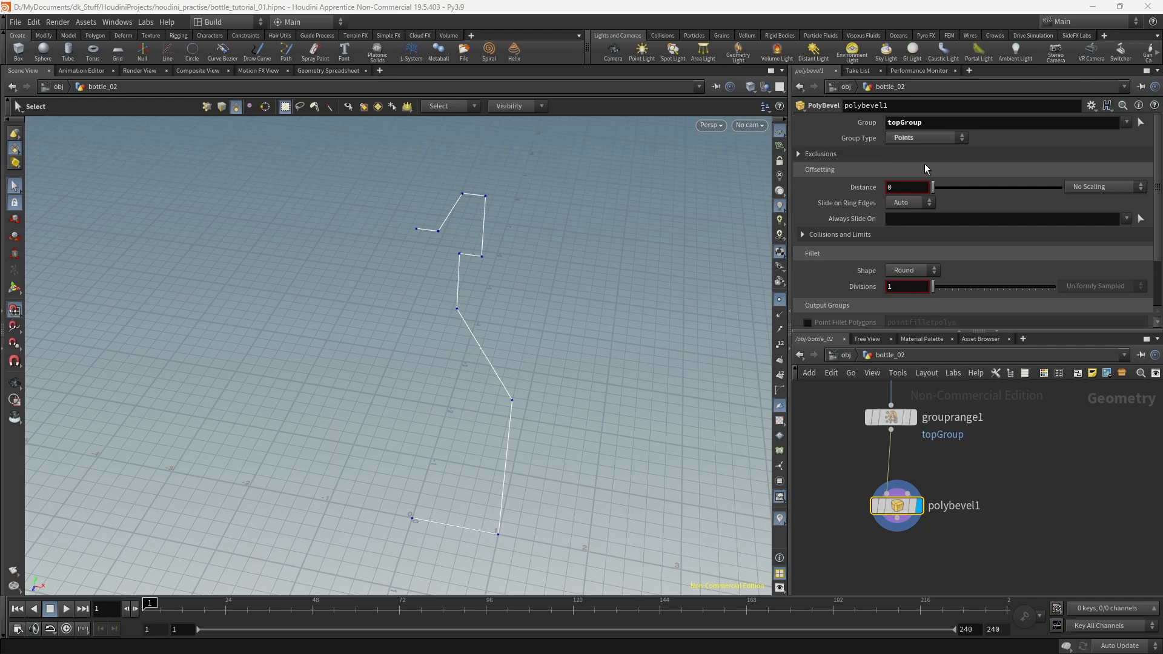
Step: Set polybevel1's distance to about 0.061 and its divisions to 2
drag(936, 190, 940, 187)
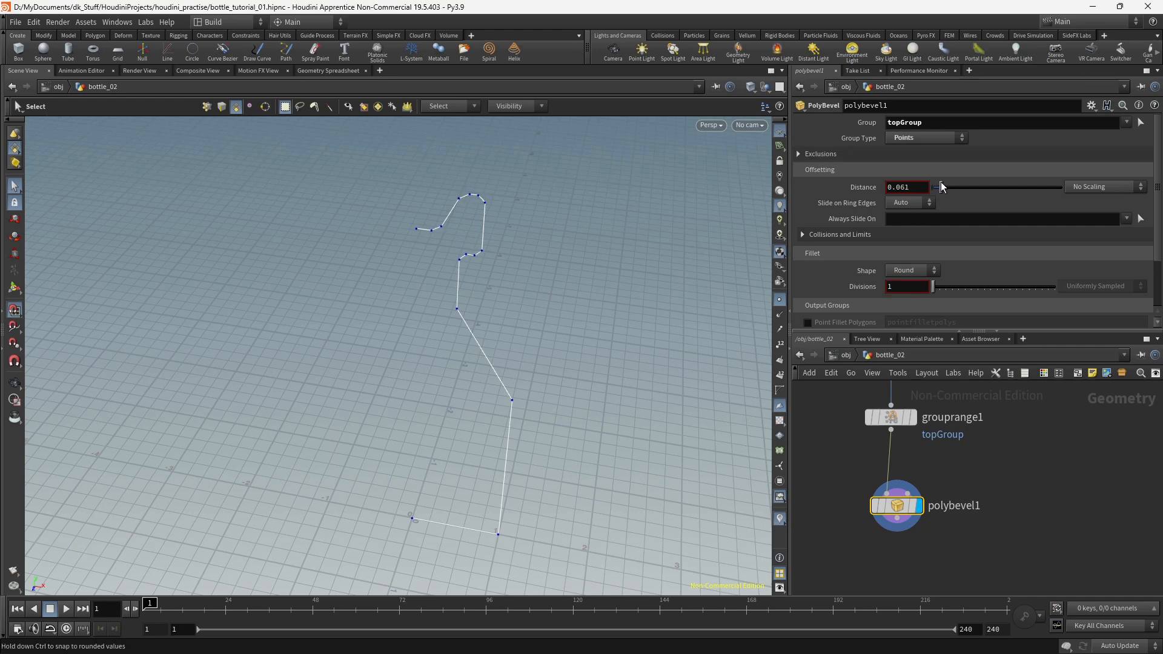
drag(934, 288, 939, 289)
scroll(527, 308, up, 2)
alt+drag(527, 308, 551, 301)
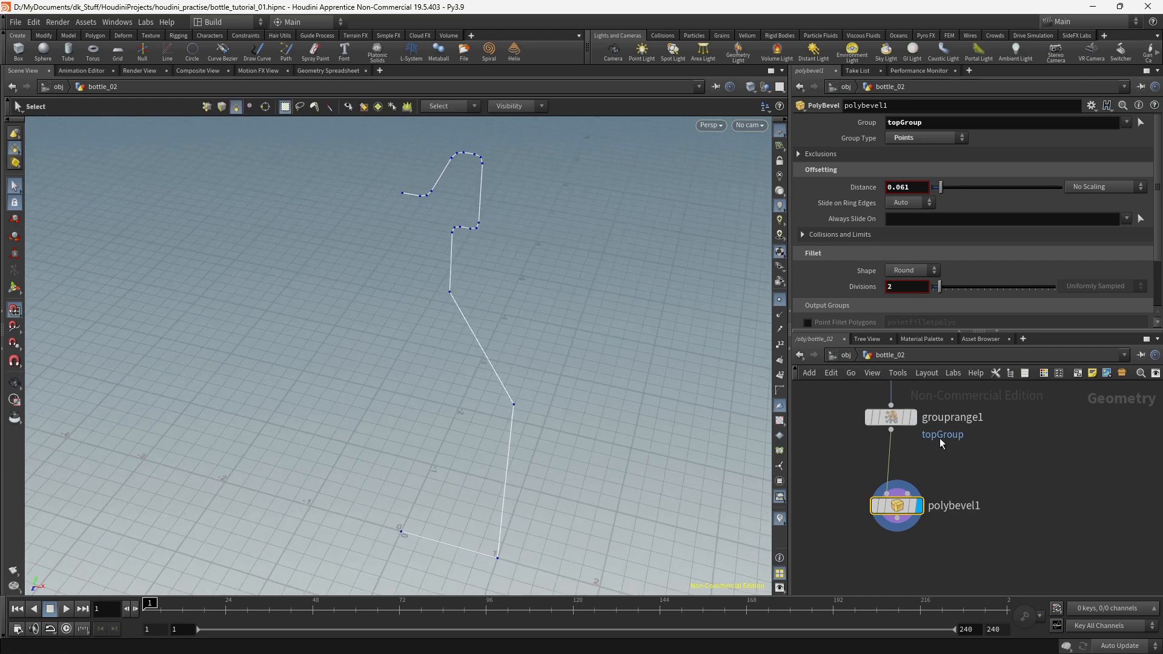
Step: Lower grouprange1's start value so topGroup also includes the point at the base of the neck, and reselect polybevel1
click(893, 417)
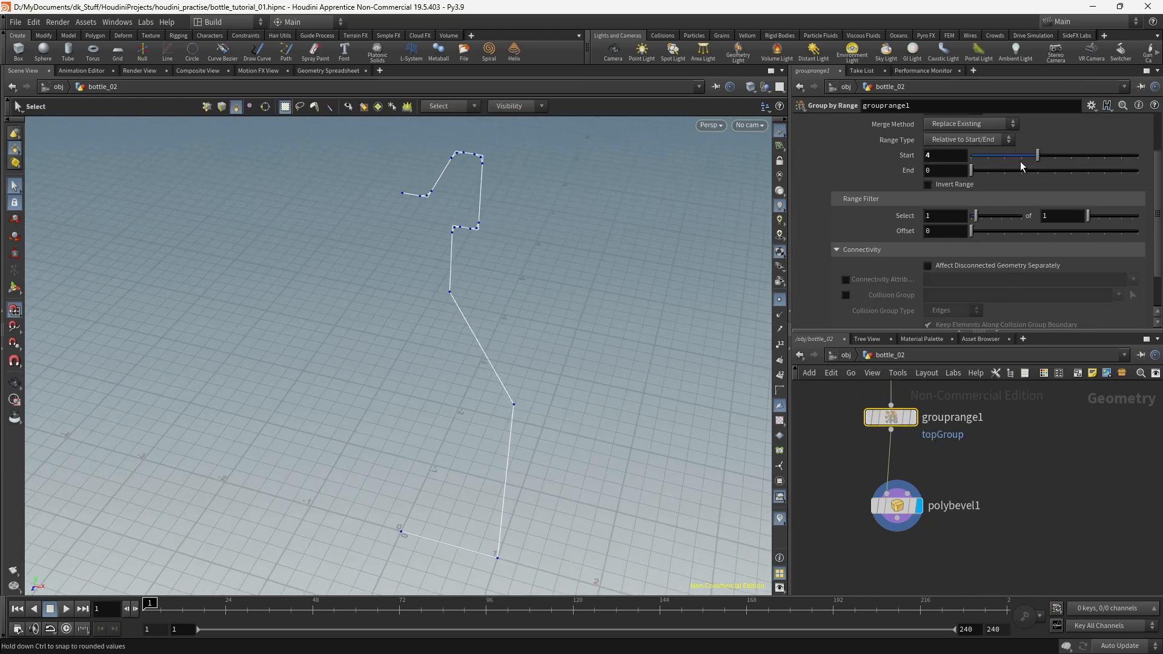
drag(1043, 160, 1056, 159)
click(897, 506)
key(Escape)
scroll(534, 363, down, 2)
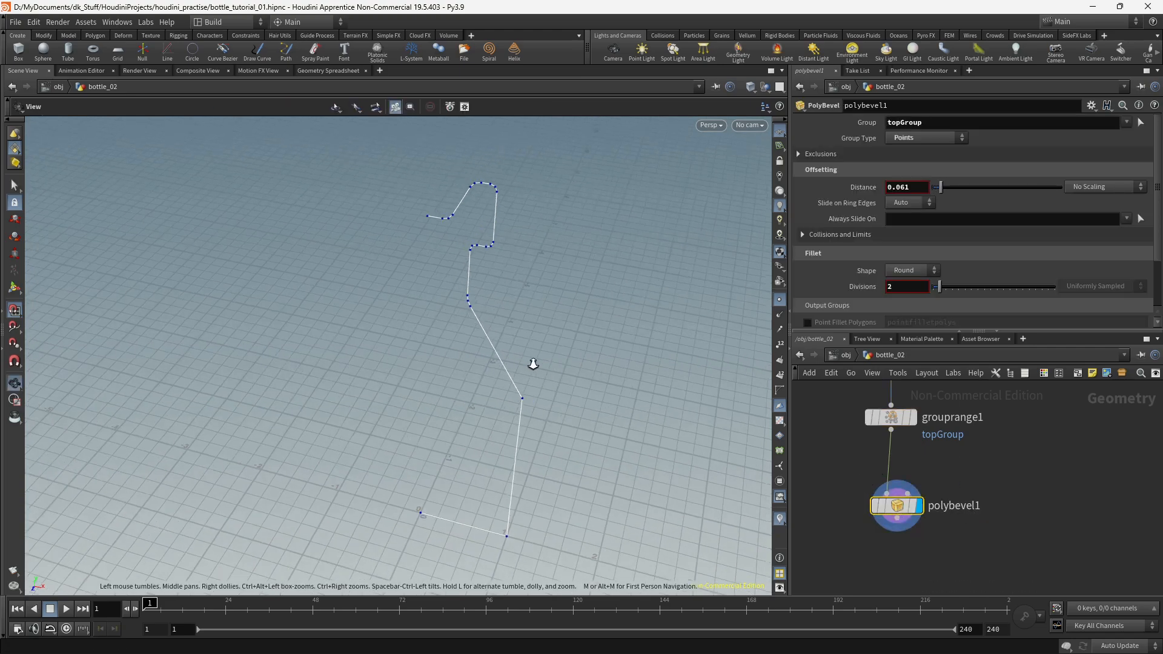
drag(534, 363, 559, 382)
Step: Add a second PolyBevel node below polybevel1, connect polybevel1 into it and display its output
middle_drag(952, 553, 969, 522)
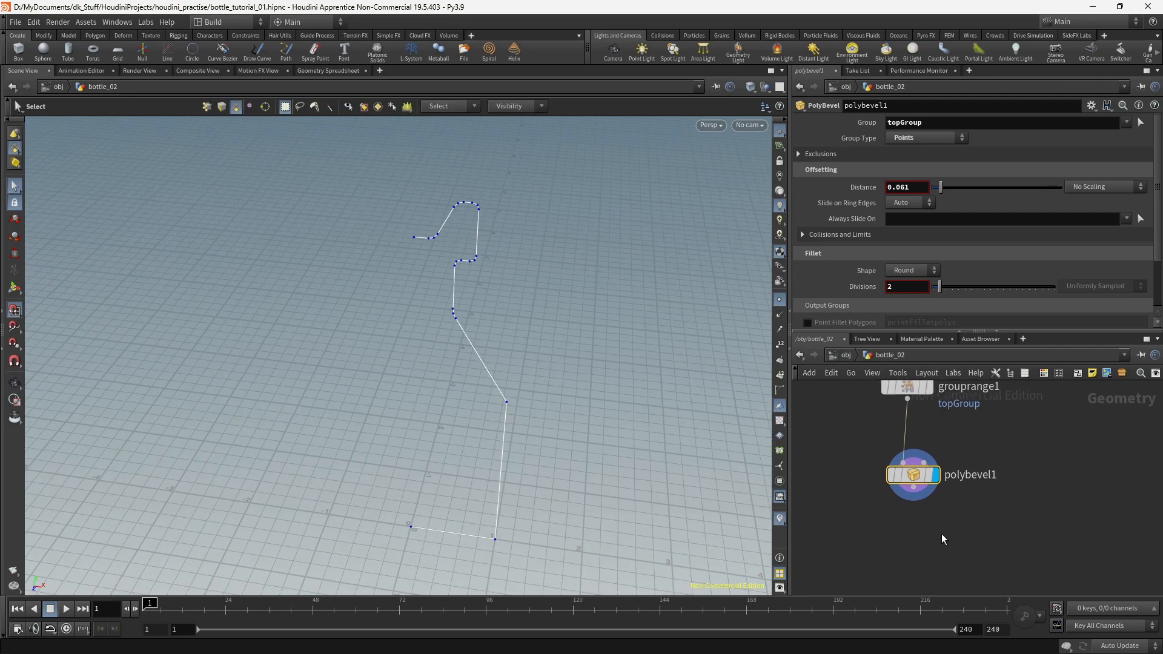
key(Tab)
text(poly)
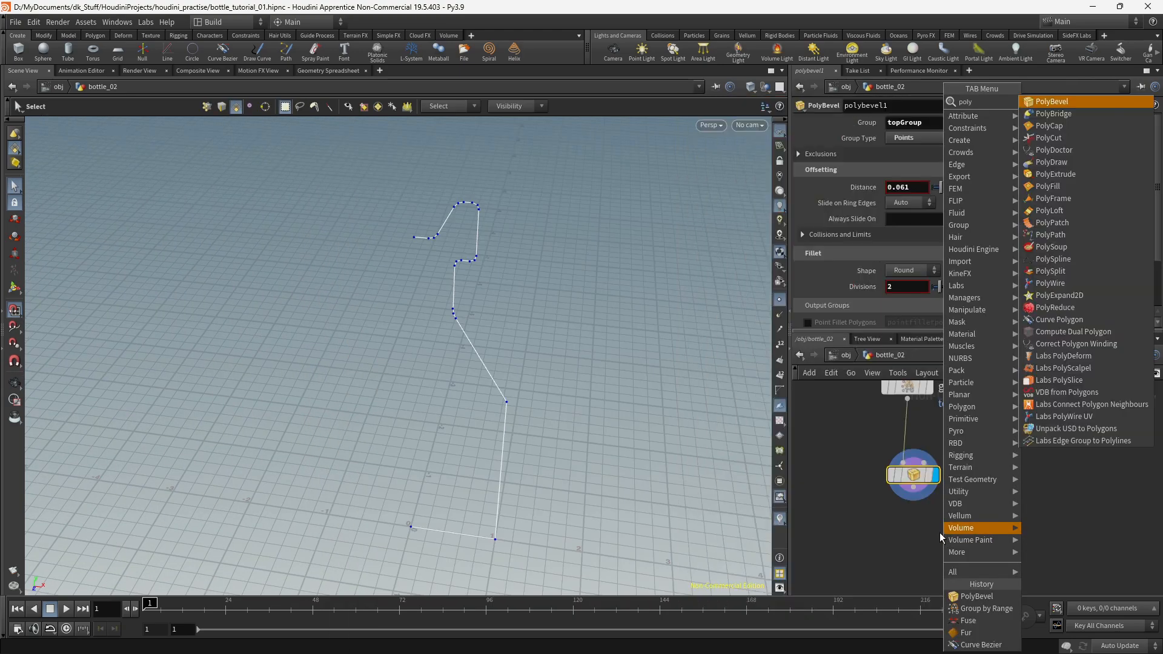
key(Return)
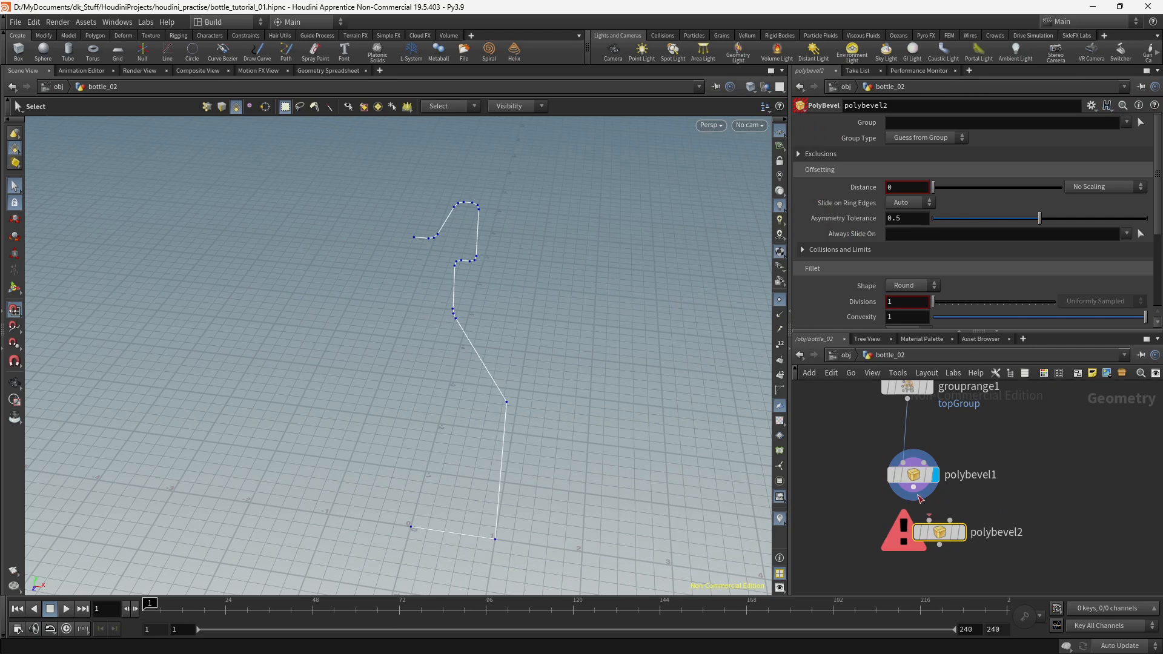
drag(917, 495, 927, 549)
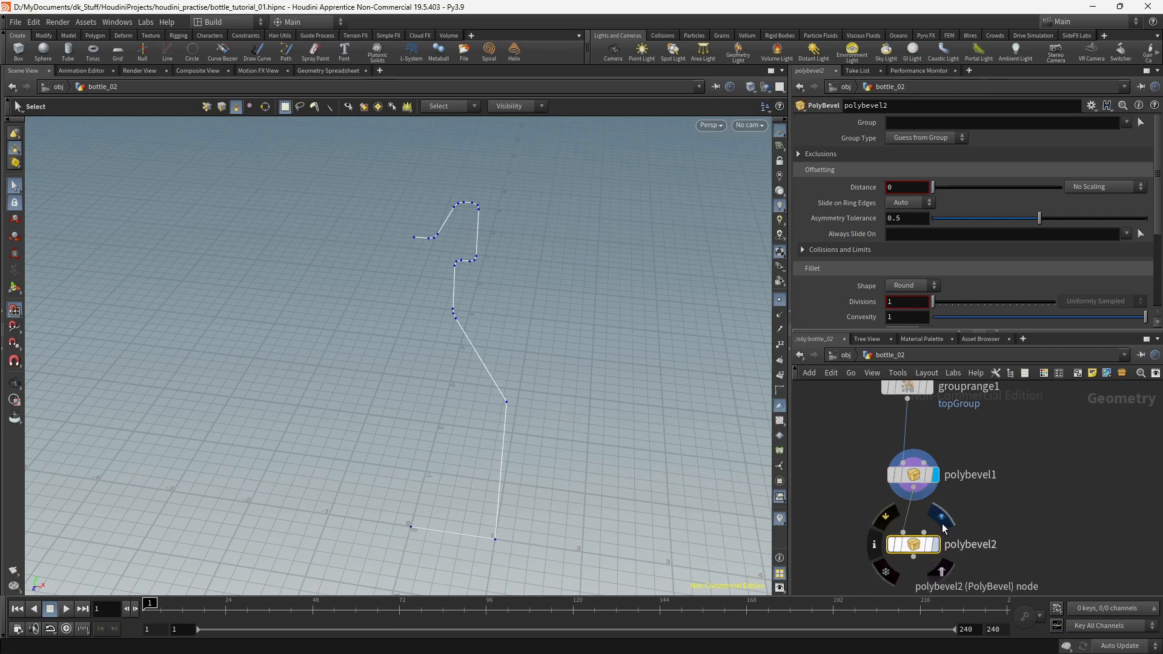
click(942, 521)
Step: Set polybevel2's group to !topGroup so it affects only points outside topGroup
click(1080, 128)
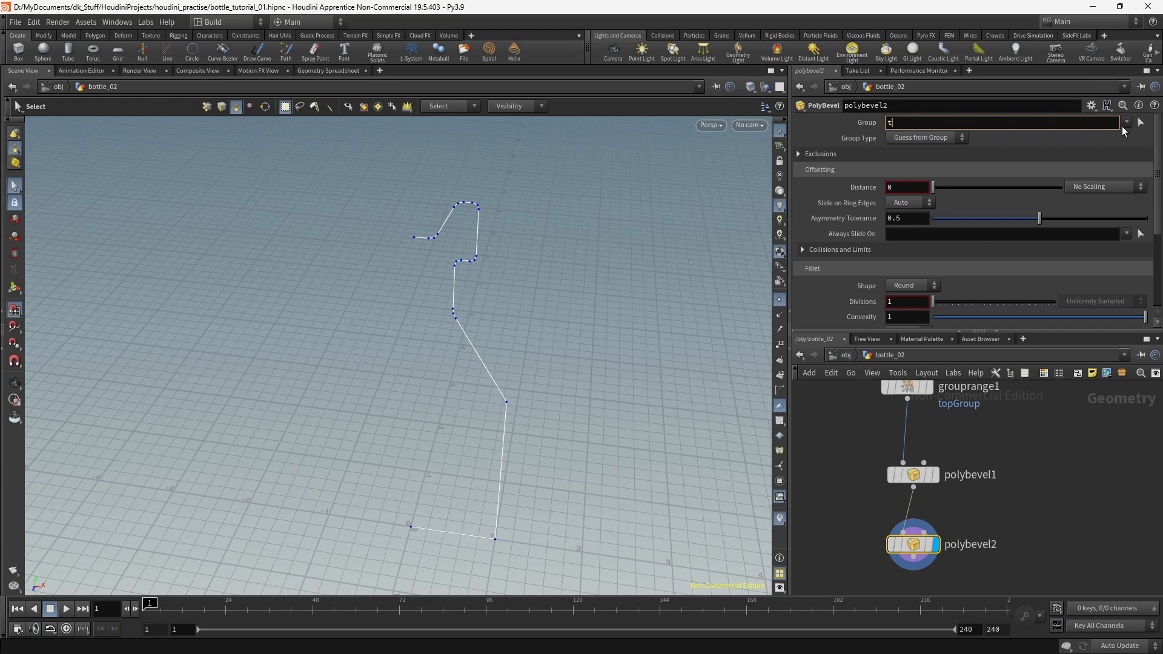
click(1127, 122)
click(1112, 139)
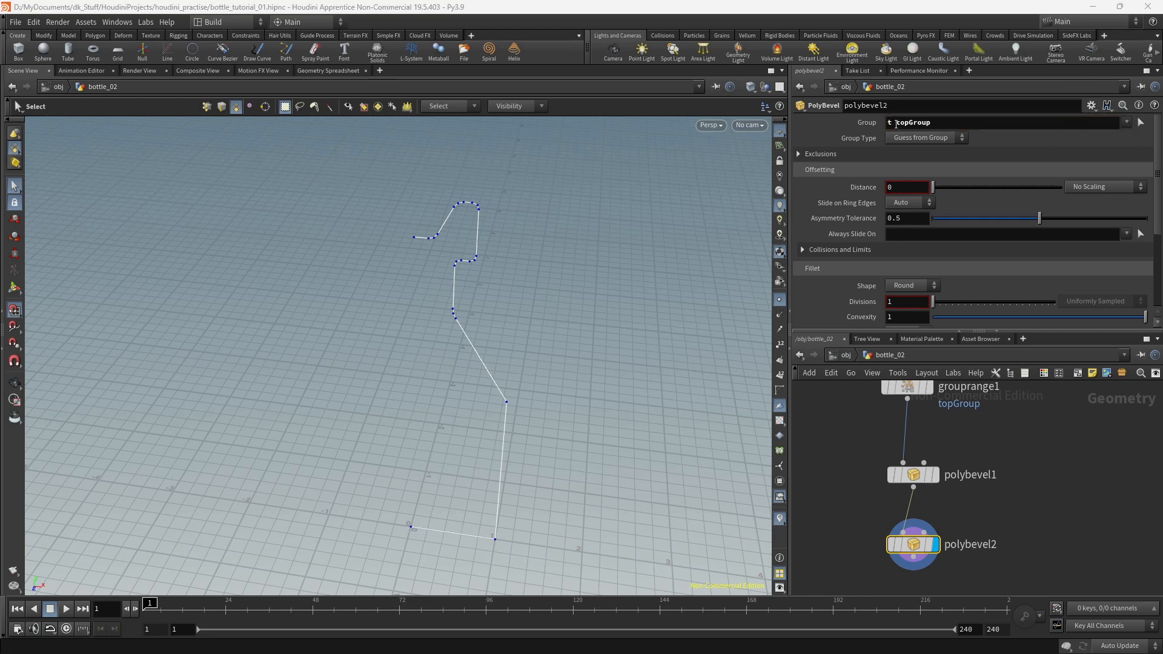
drag(896, 123, 874, 125)
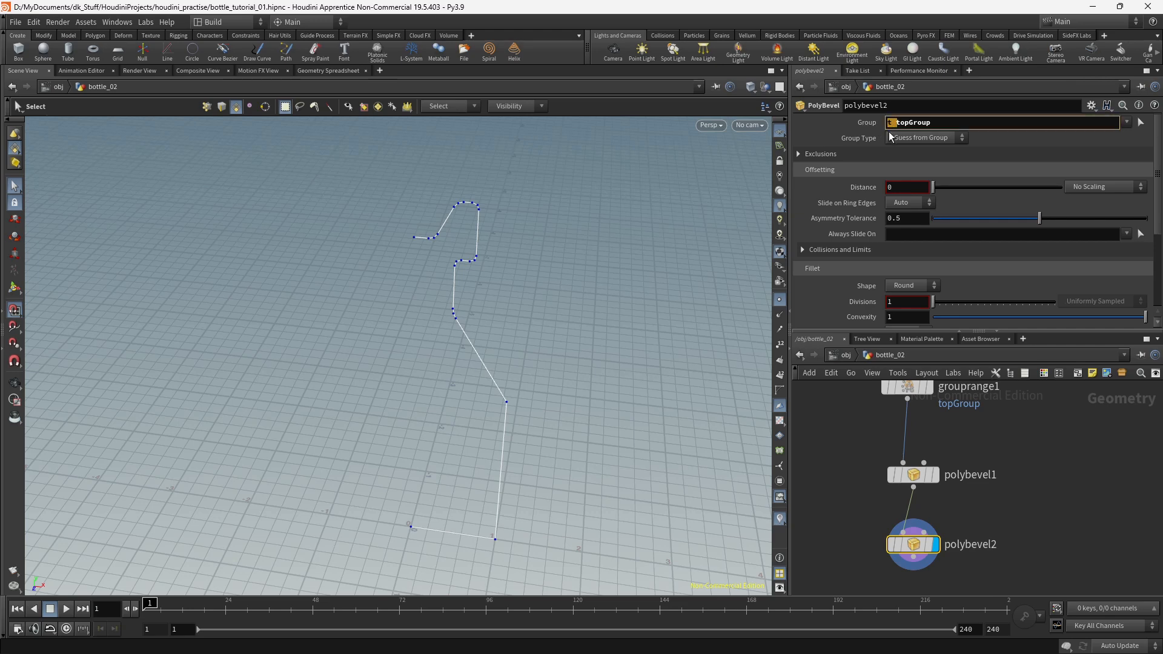
text(!)
key(Return)
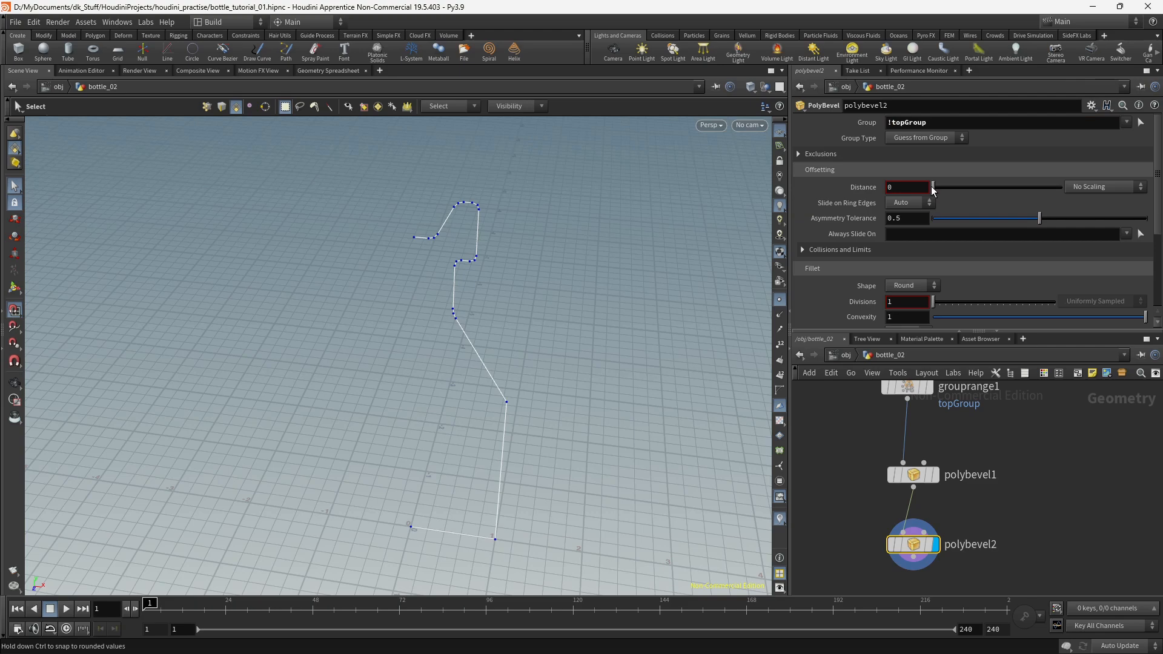
Step: Set polybevel2's group type to Points, with a distance of about 0.198 and 3 divisions
drag(960, 190, 959, 190)
click(927, 137)
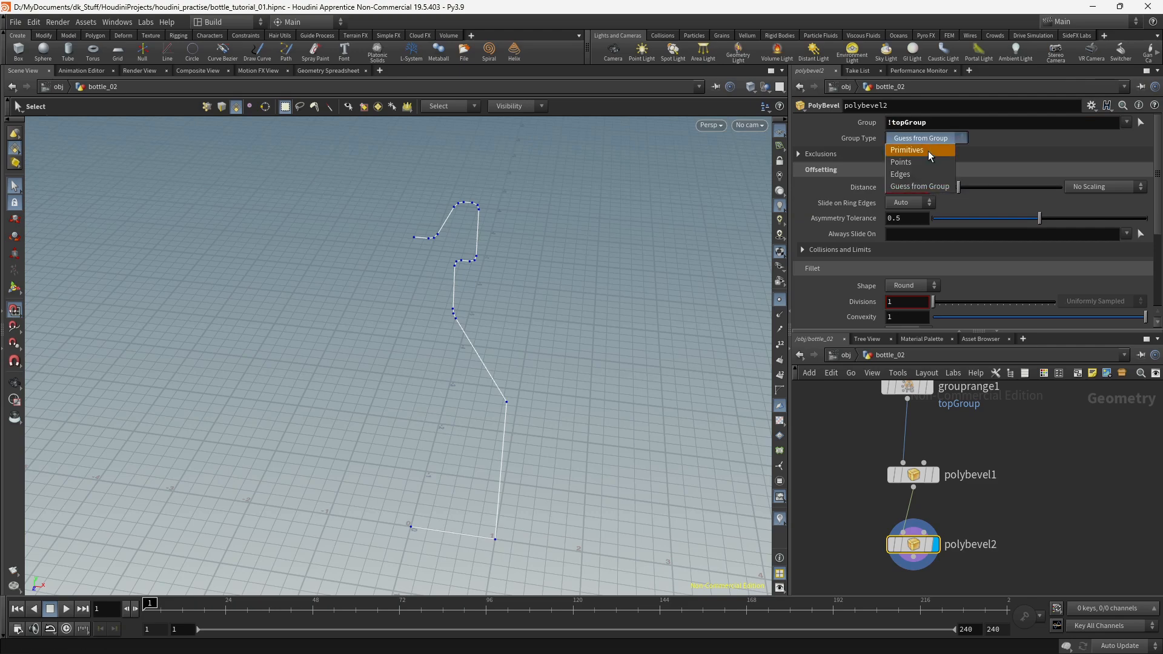
click(921, 162)
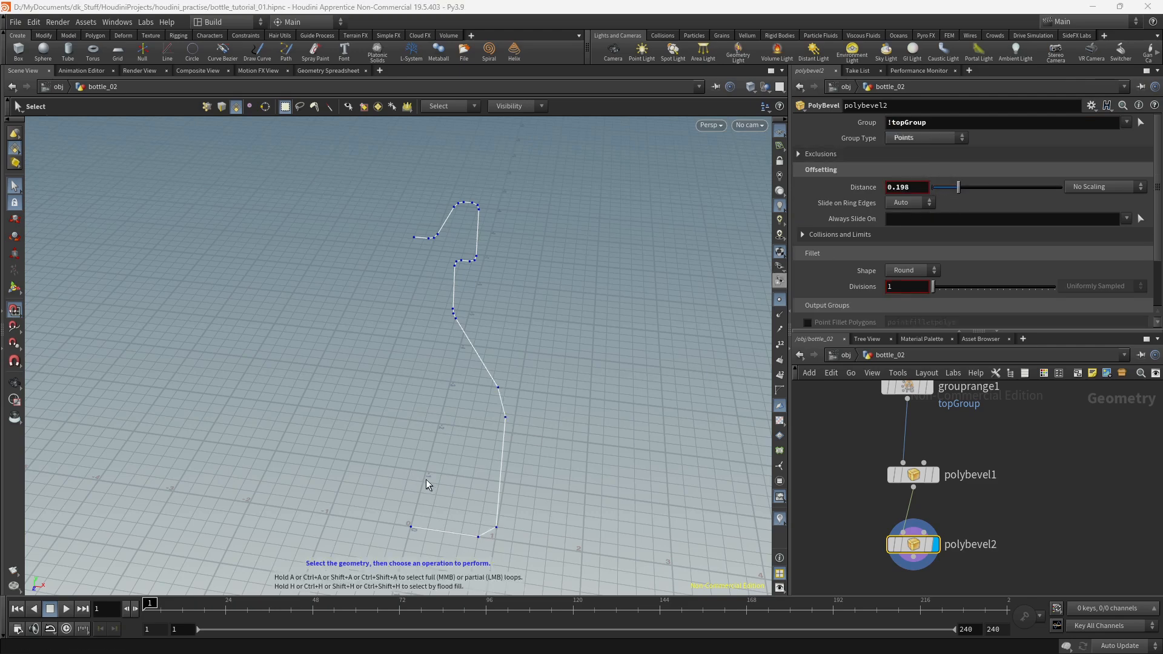
alt+drag(427, 479, 403, 444)
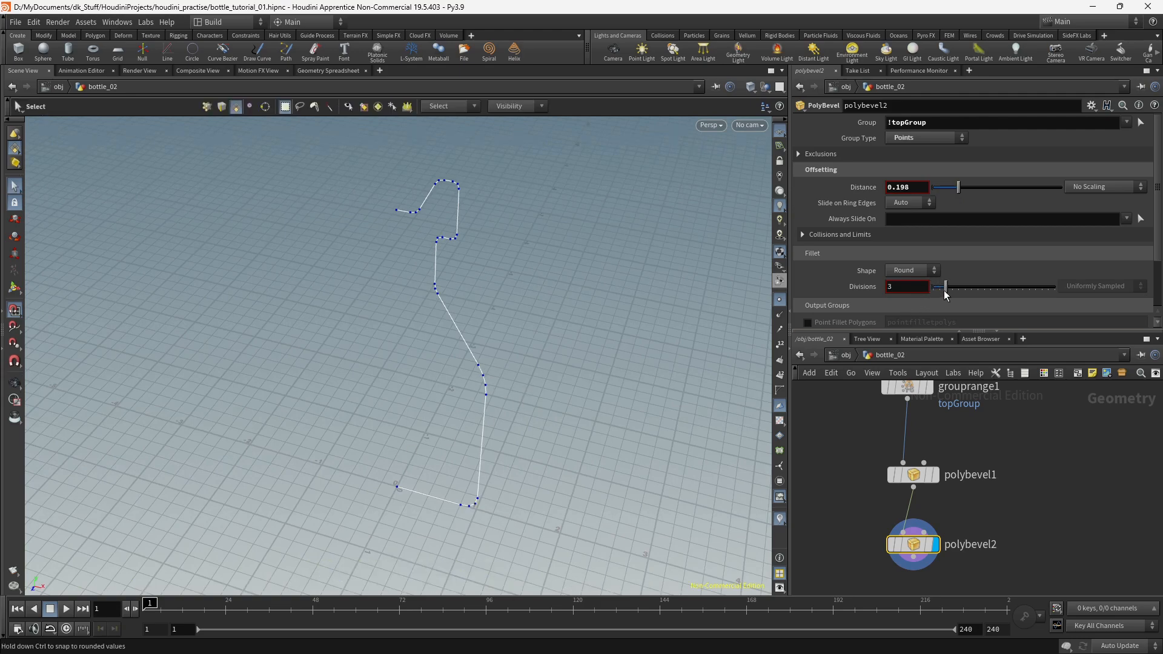
key(Escape)
drag(519, 408, 537, 346)
key(s)
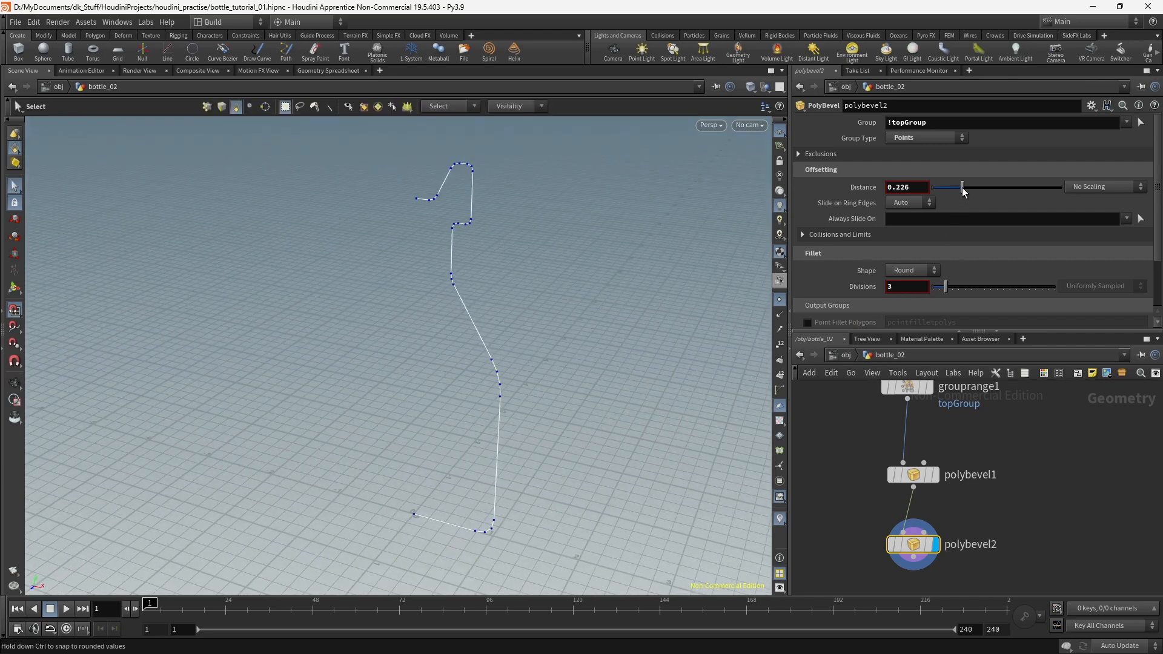
Step: Increase polybevel2's distance to about 0.297 and set its divisions to 5
drag(964, 185, 970, 182)
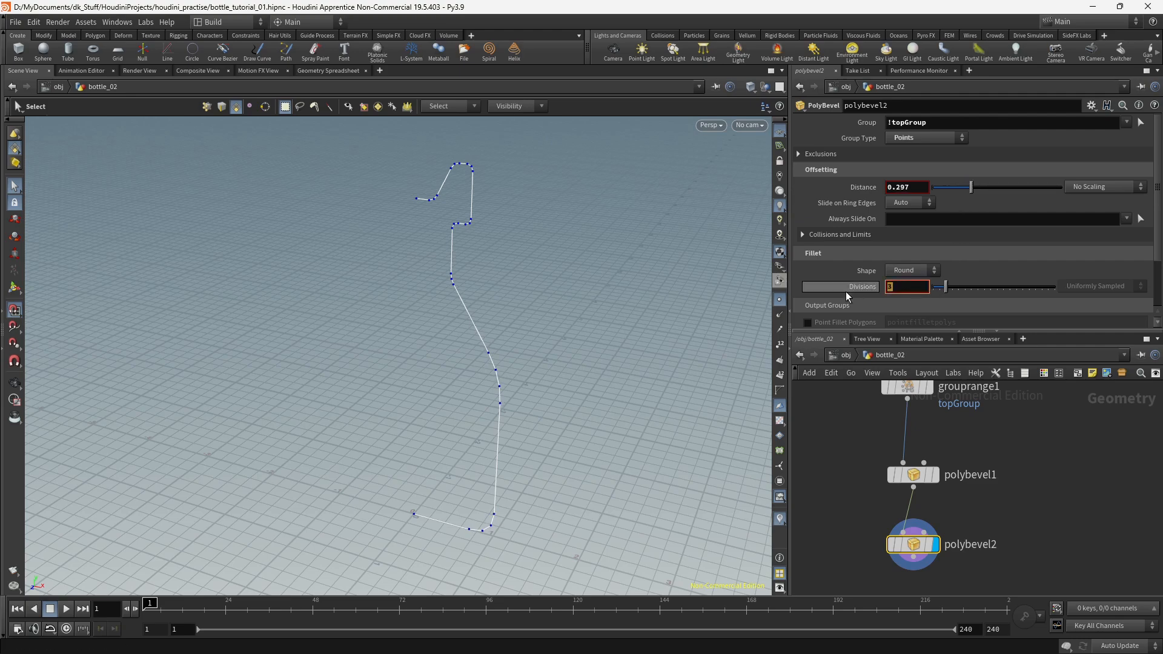
text(5)
key(Return)
alt+drag(611, 371, 493, 379)
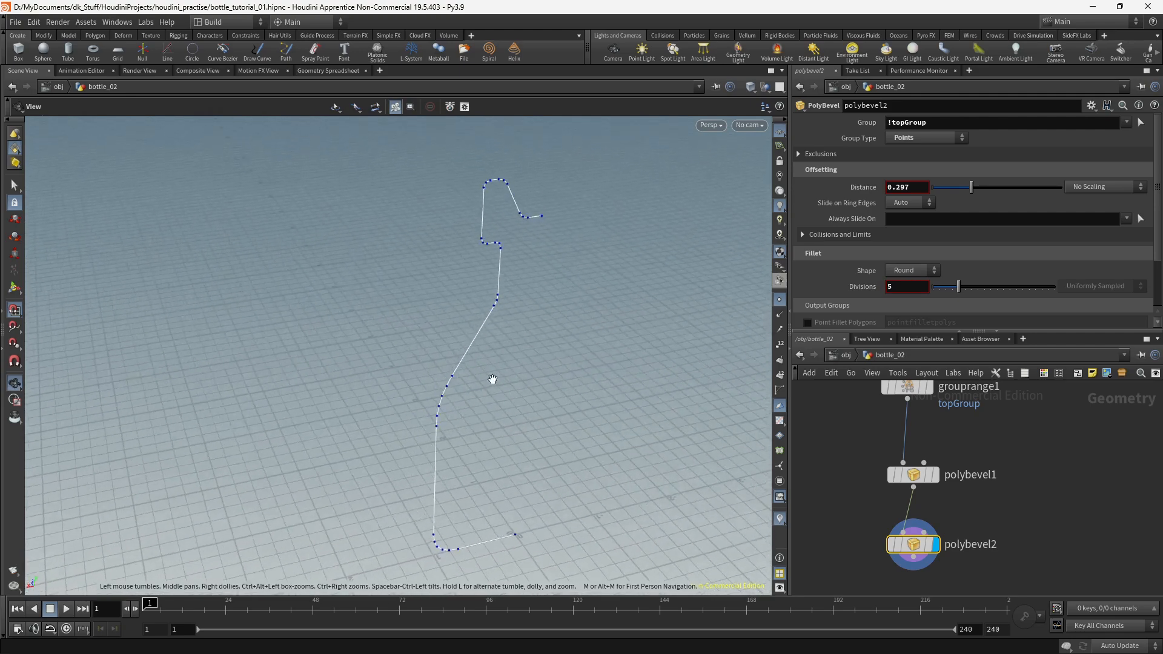
Step: Add a Null node below polybevel2, connect polybevel2 into it and display its output
middle_drag(1071, 538, 1072, 422)
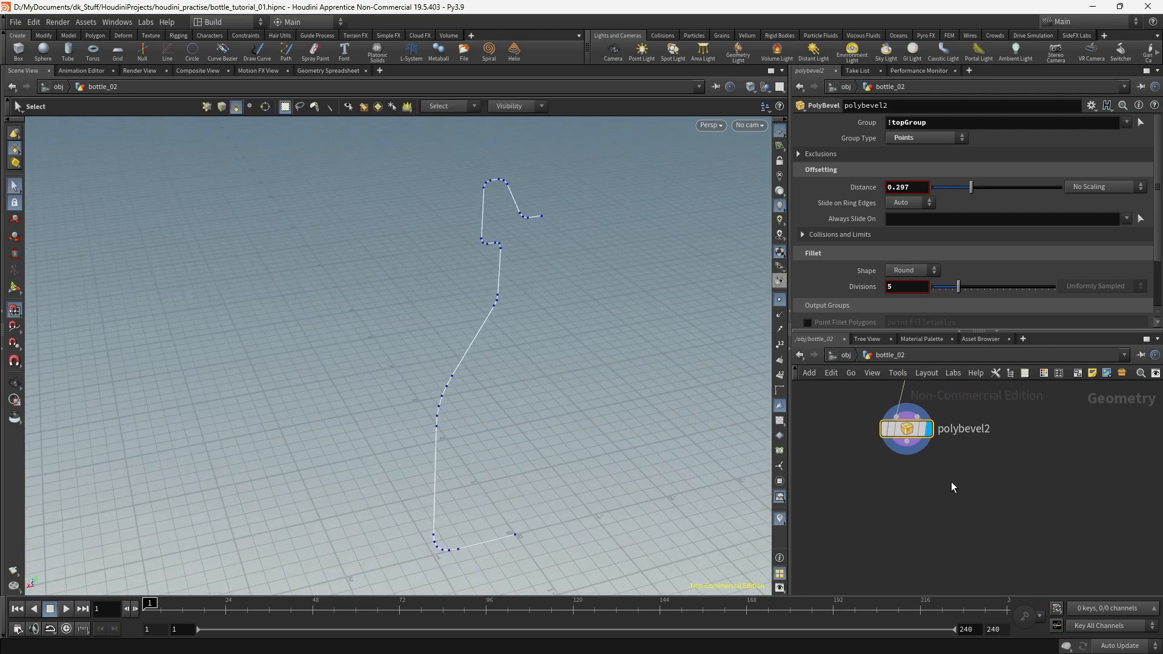
click(916, 512)
key(Tab)
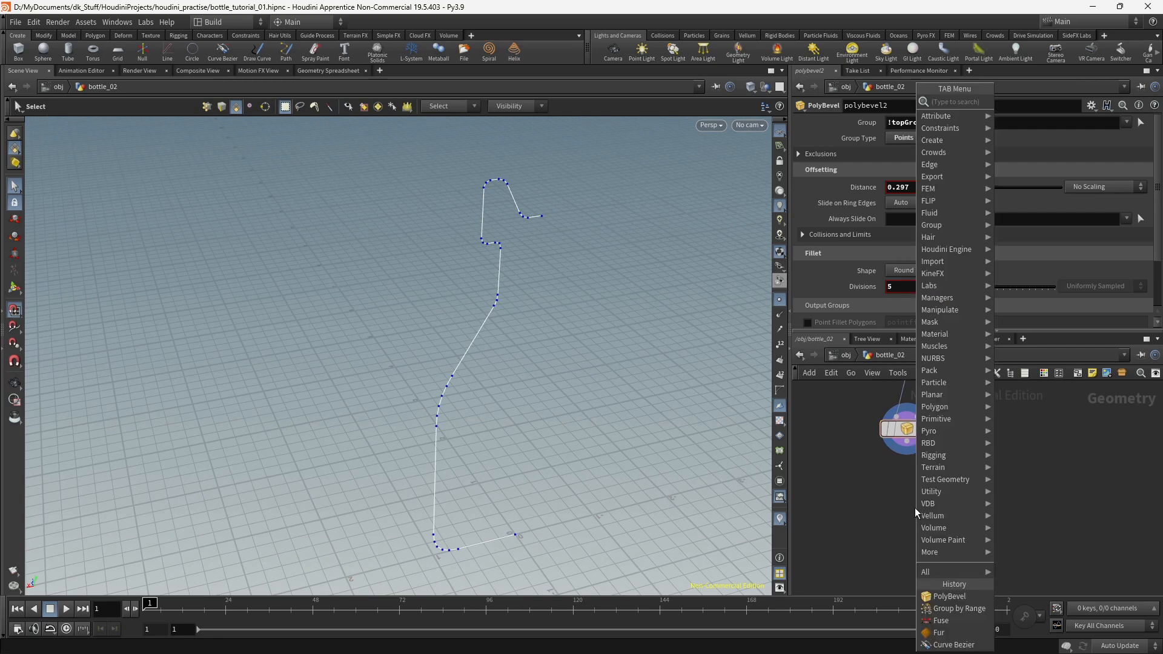
text(null)
key(Return)
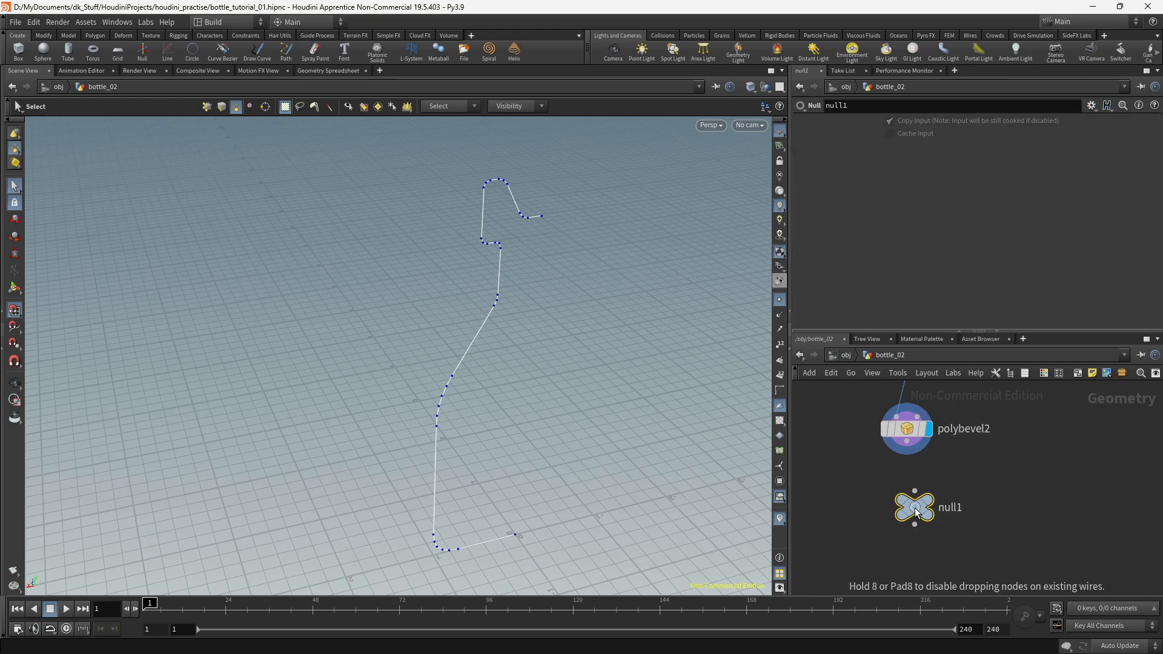
drag(907, 441, 915, 490)
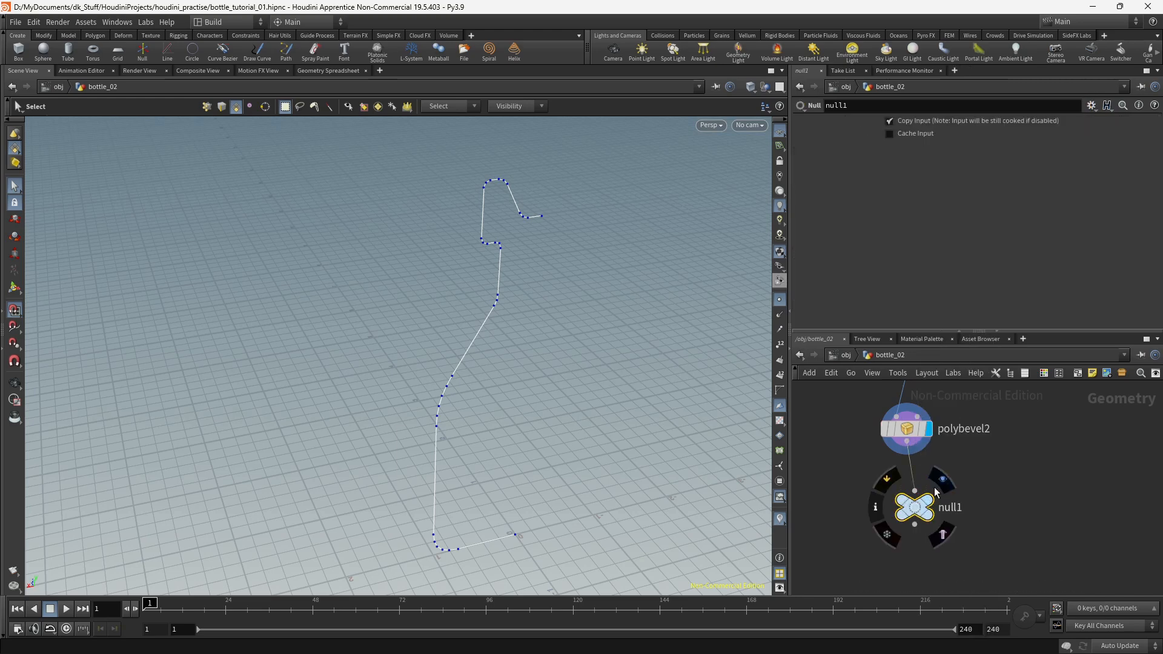
click(943, 481)
Step: Rename the Null node as CURVE_BASE
middle_drag(1059, 481, 1035, 459)
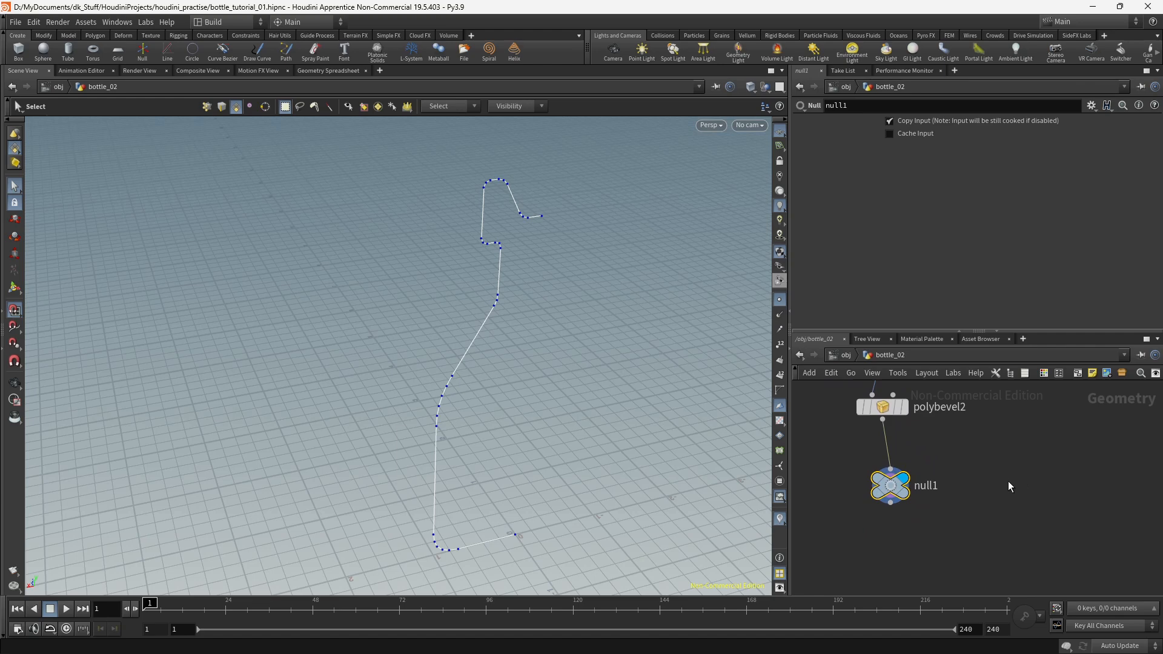
double_click(928, 487)
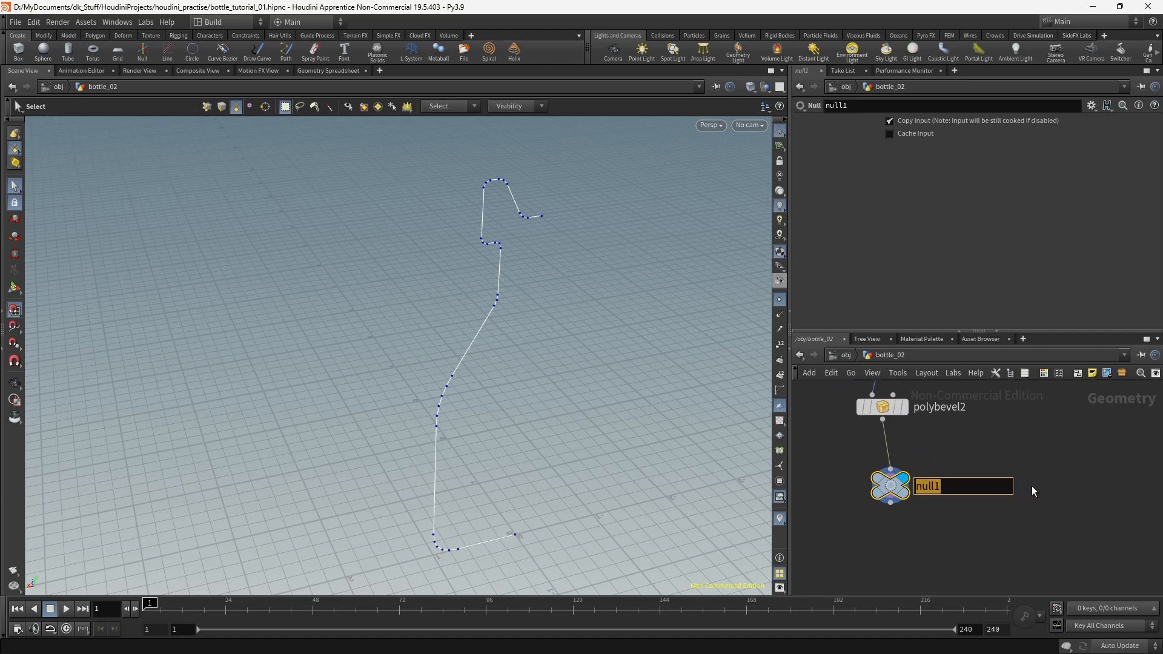
text(CURVE_BASE)
key(Return)
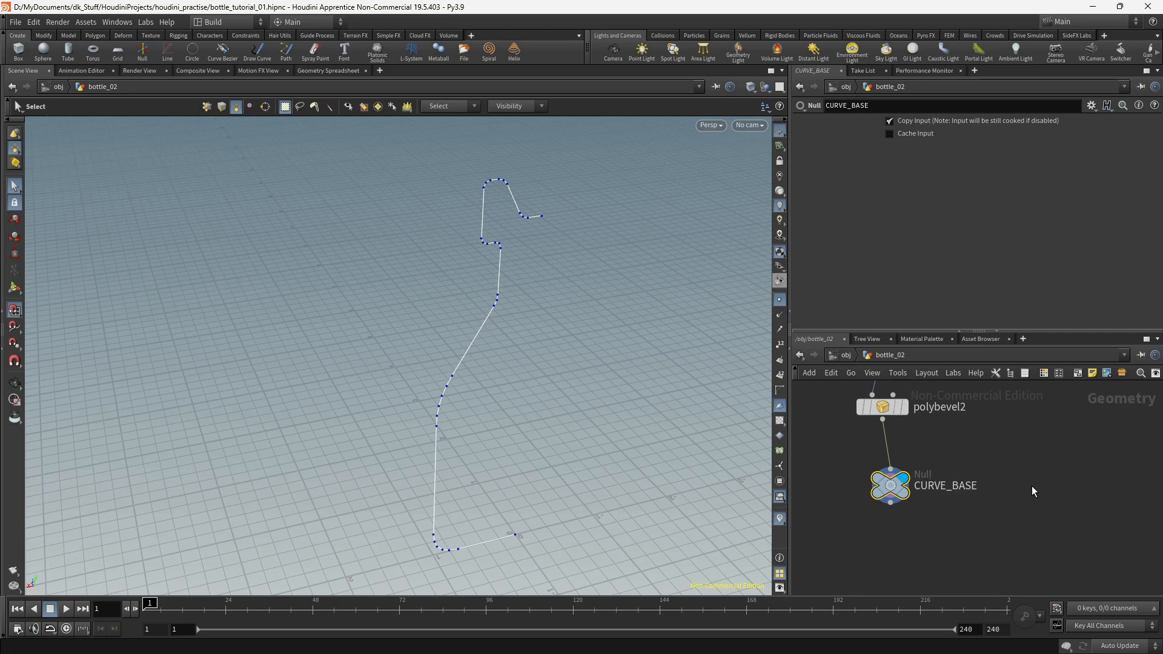
Step: Add a Revolve node below CURVE_BASE and connect CURVE_BASE into its input
key(Escape)
drag(556, 358, 561, 462)
key(s)
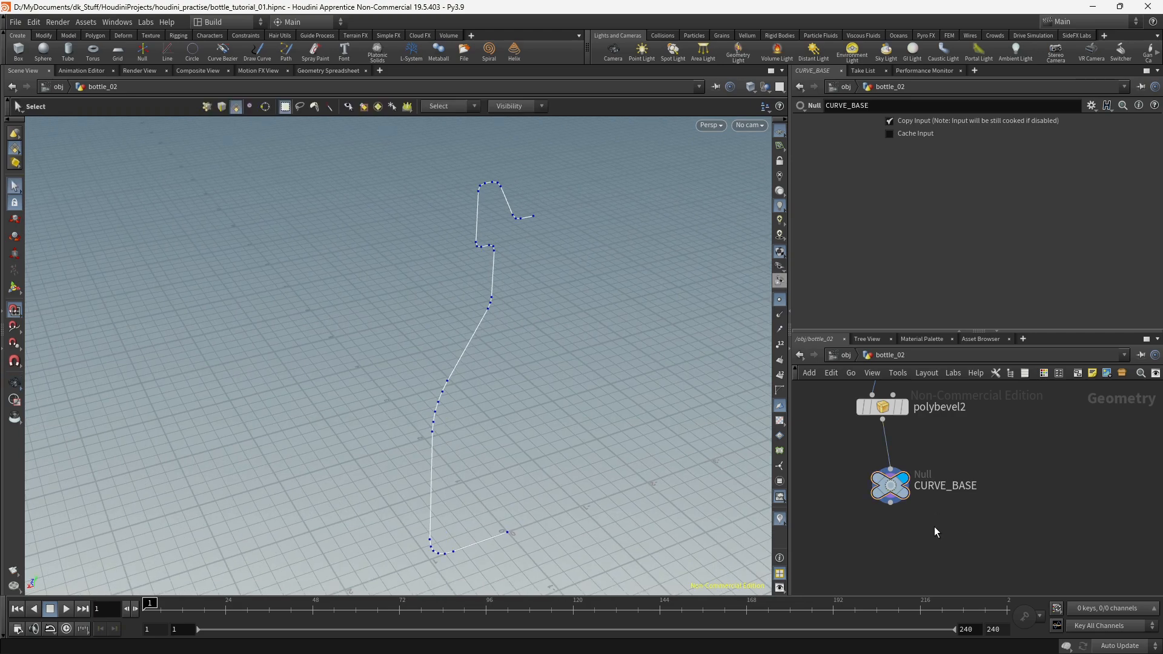
key(Tab)
text(REV)
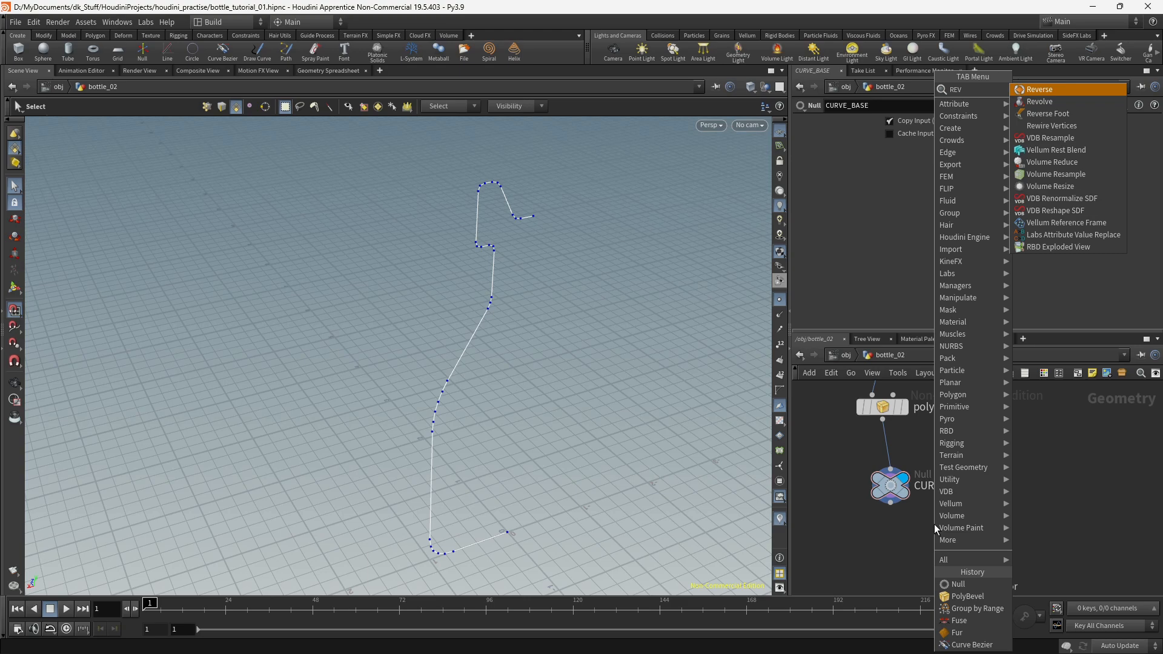
key(Down)
key(Return)
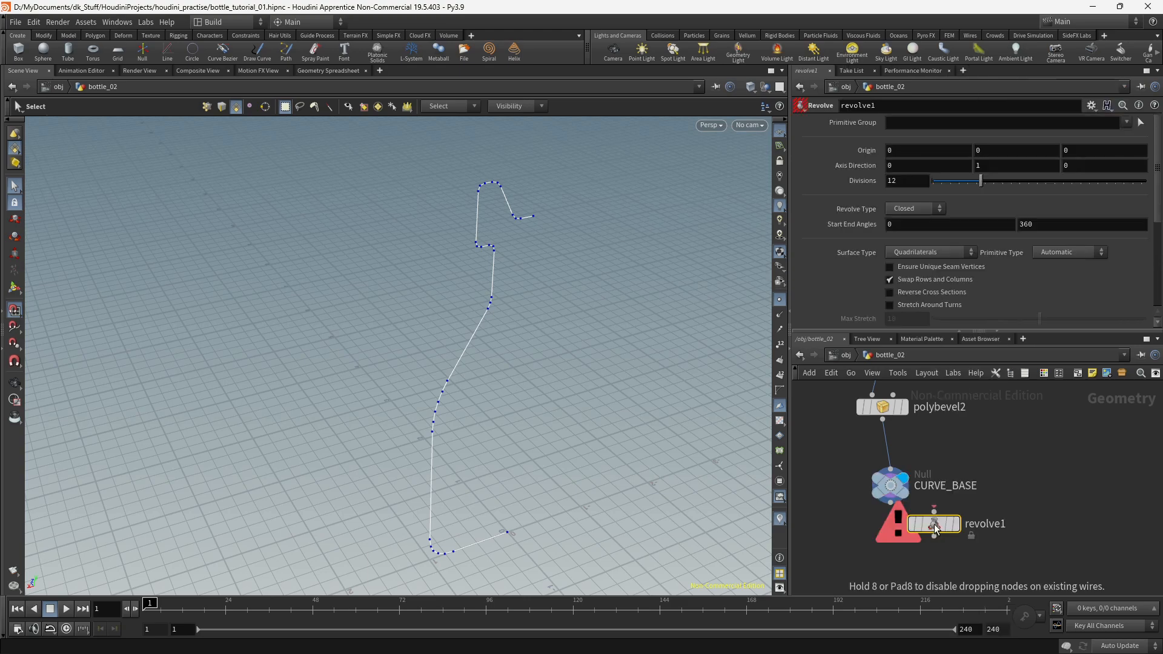
middle_drag(1062, 502, 1066, 447)
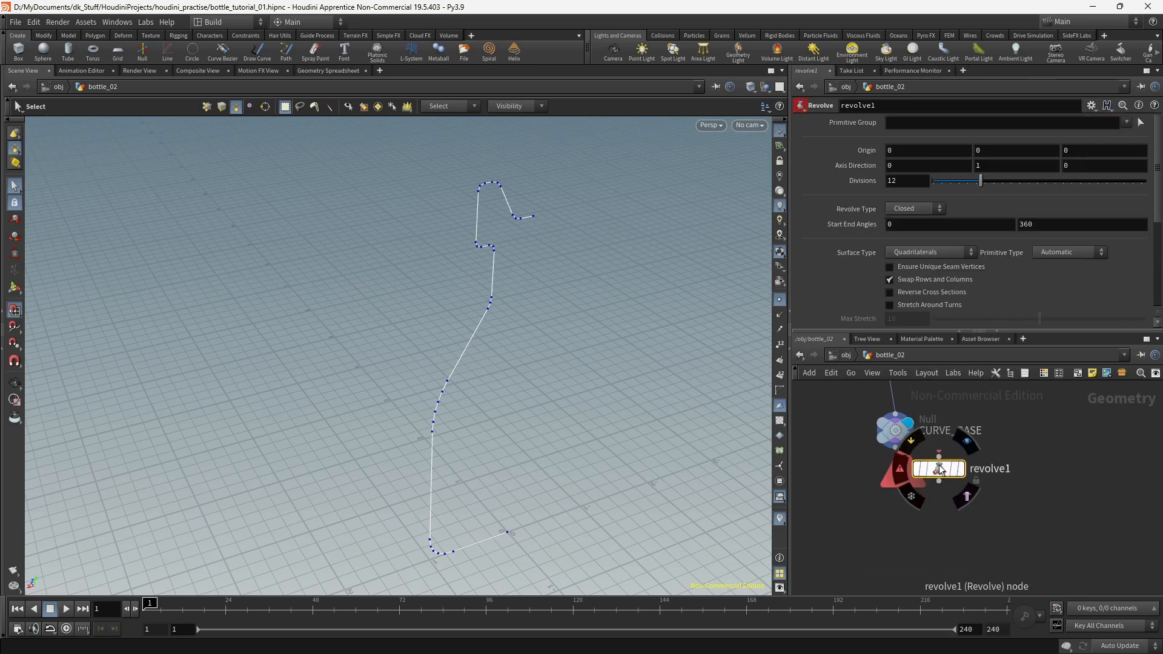
drag(939, 467, 897, 544)
drag(897, 453, 895, 531)
key(Escape)
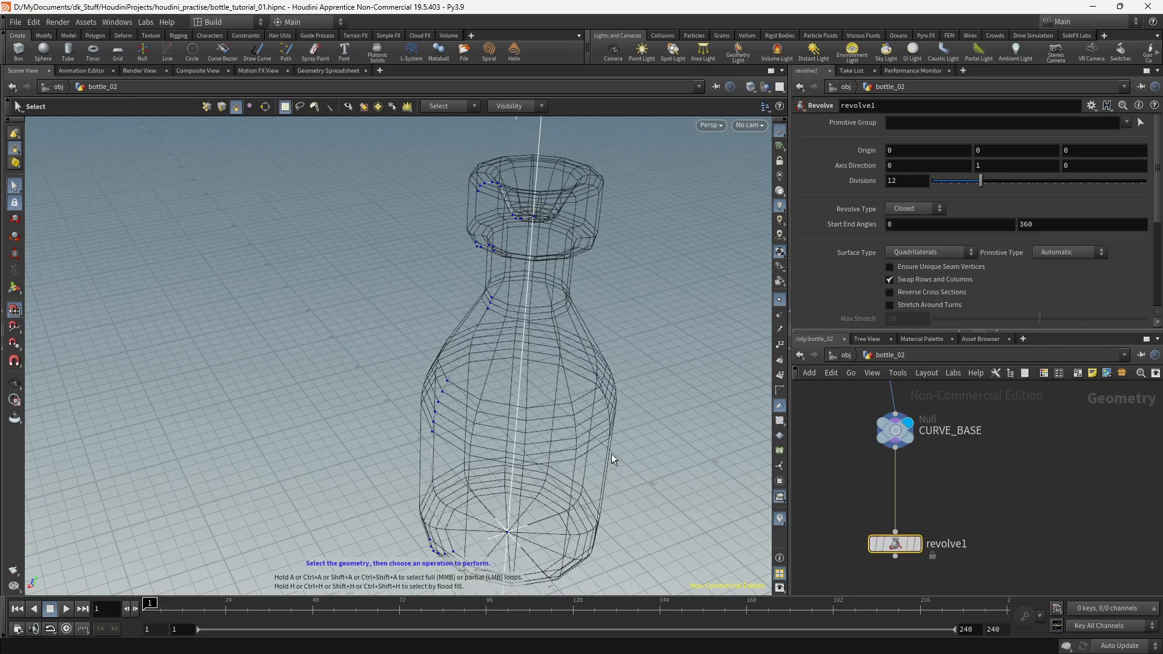
Step: Display the Revolve node's output and set its divisions to 32
drag(612, 453, 529, 370)
mouse_move(919, 548)
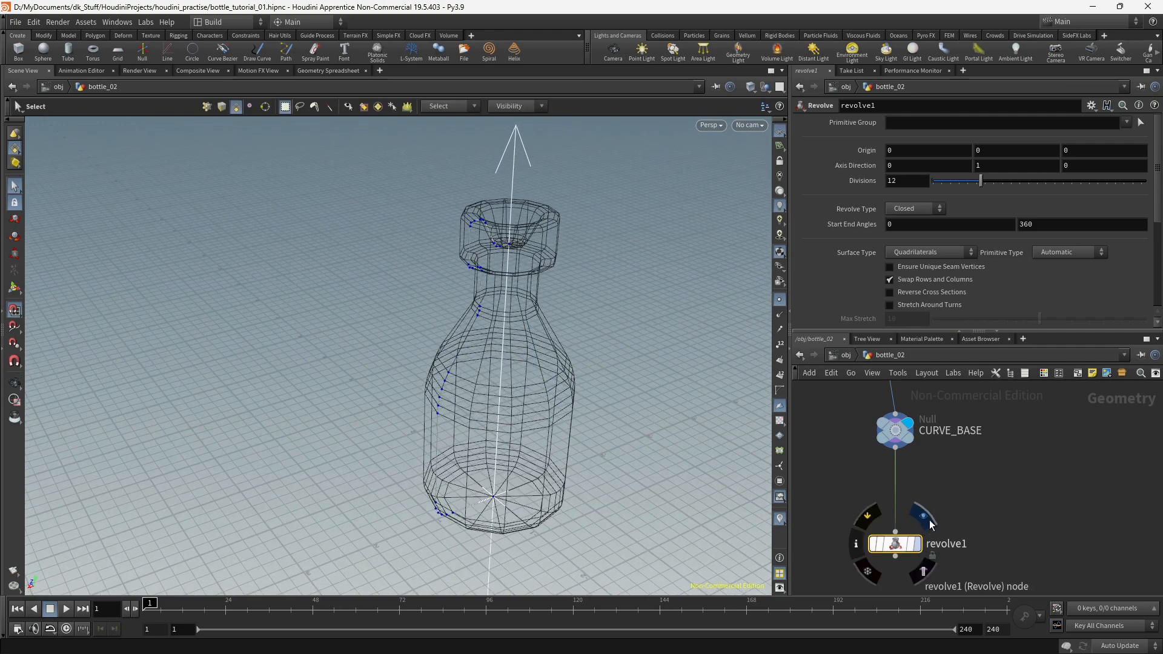
click(930, 523)
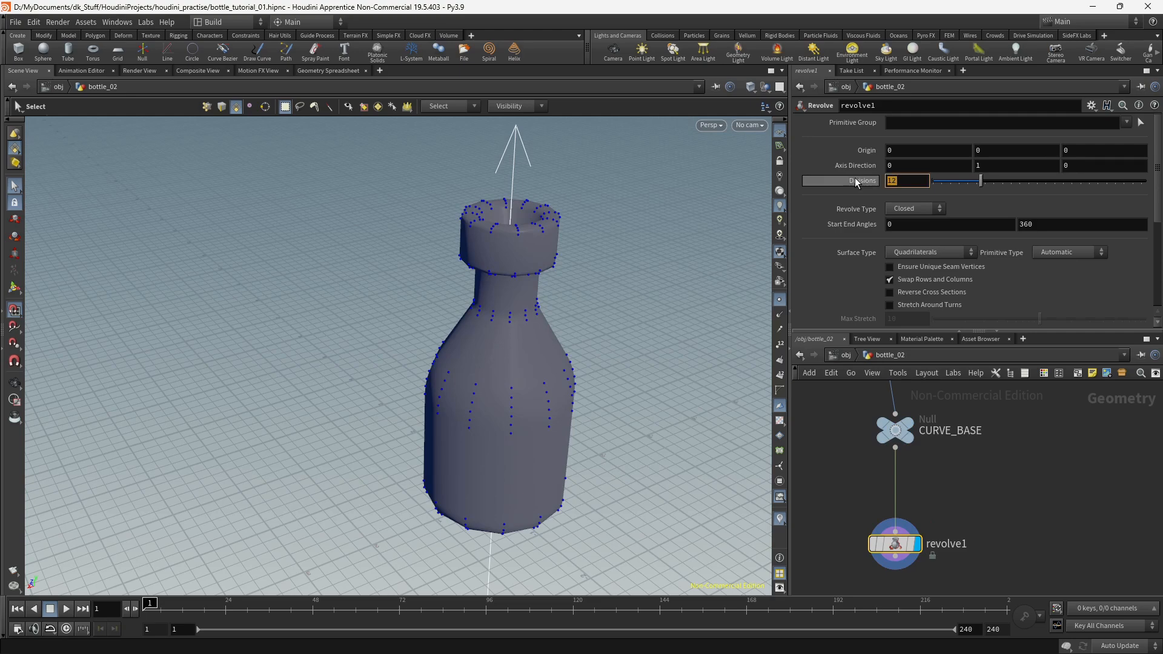
text(32)
key(Return)
key(Escape)
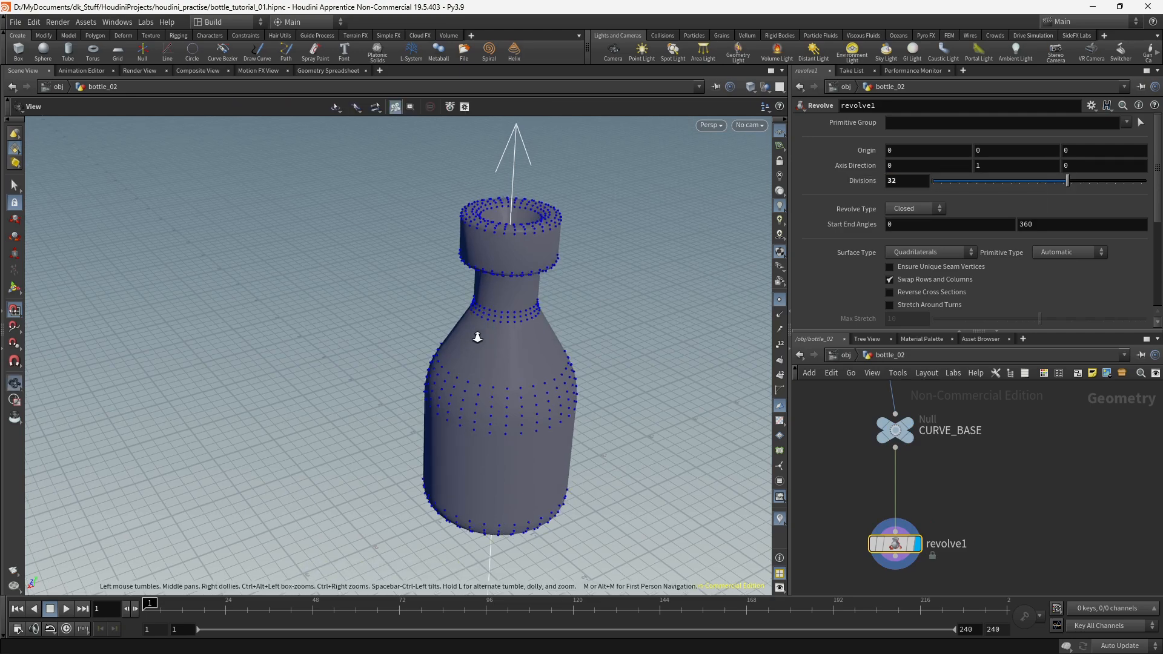
Step: Examine the revolved bottle's shape and shading from several angles
right_drag(477, 337, 553, 345)
drag(553, 345, 592, 325)
right_drag(592, 325, 528, 343)
middle_drag(527, 343, 537, 329)
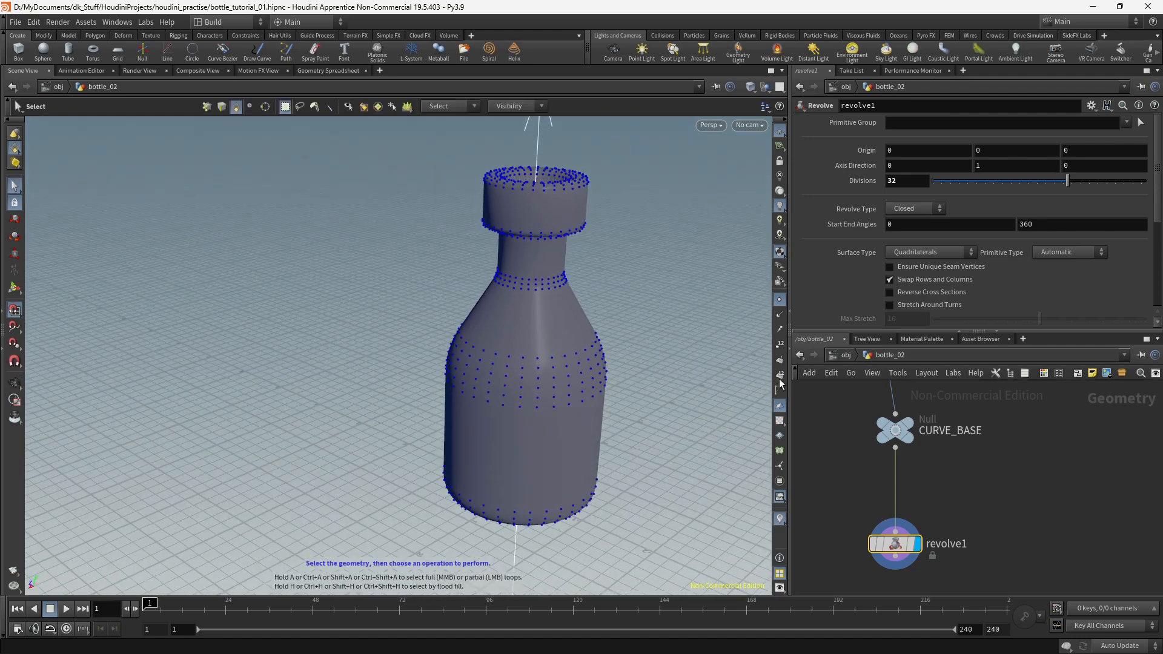
middle_drag(935, 438, 922, 457)
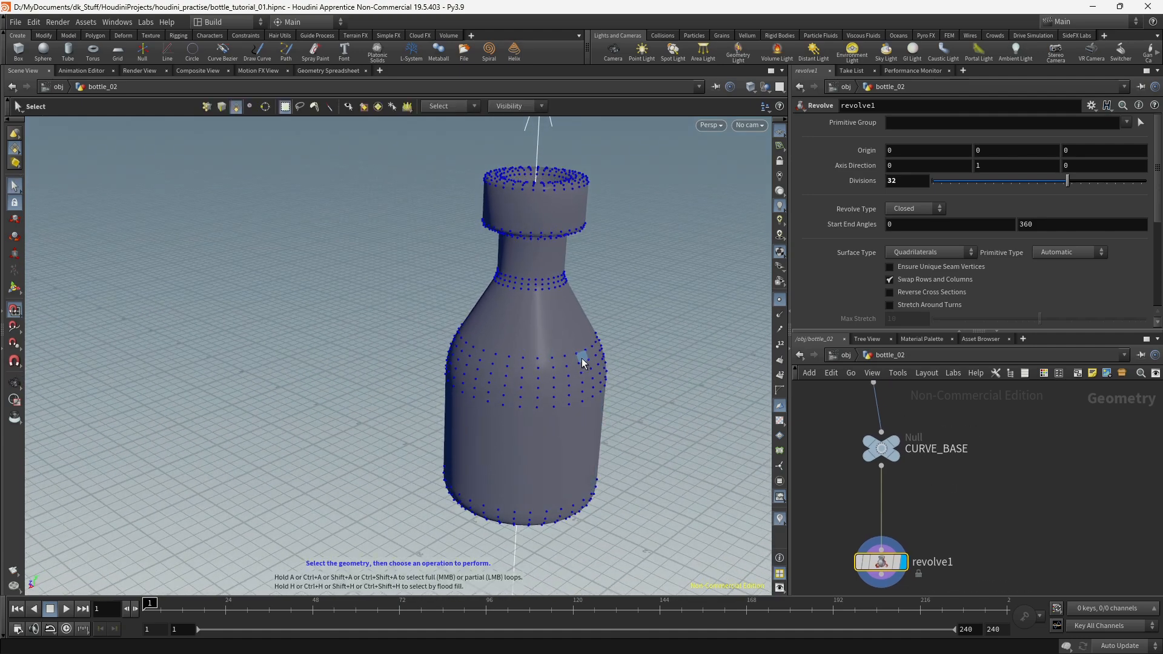
drag(582, 363, 629, 366)
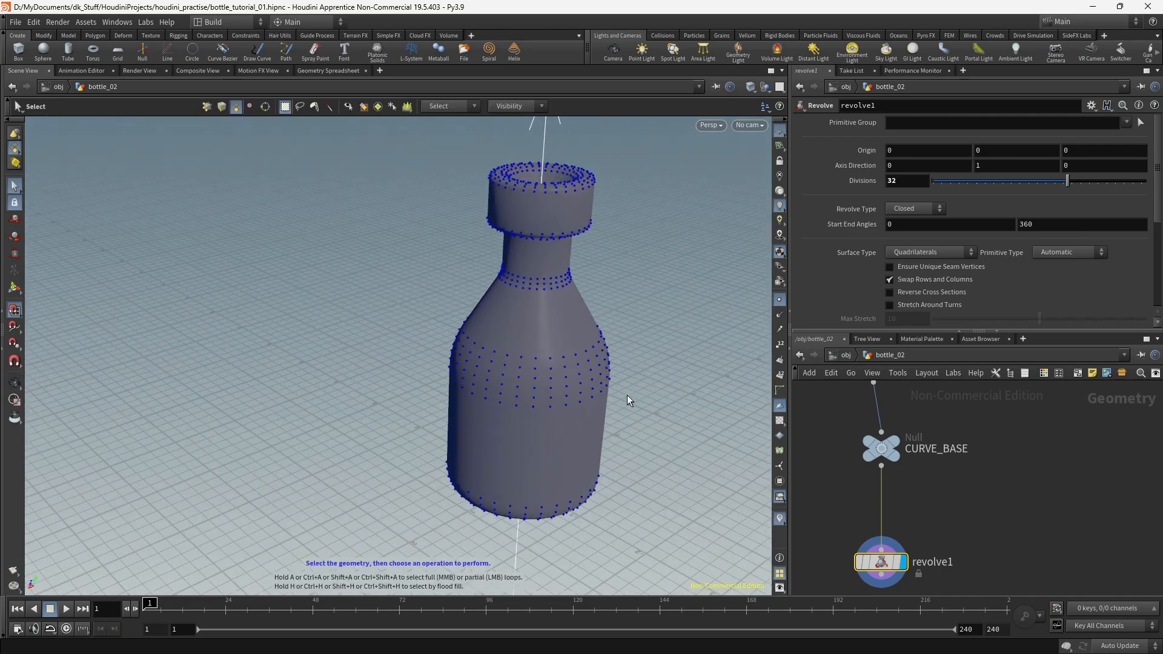
middle_drag(674, 381, 621, 402)
drag(621, 402, 591, 345)
Step: Add a Reverse node below revolve1, connect revolve1 into it and display its output
middle_drag(967, 523, 966, 458)
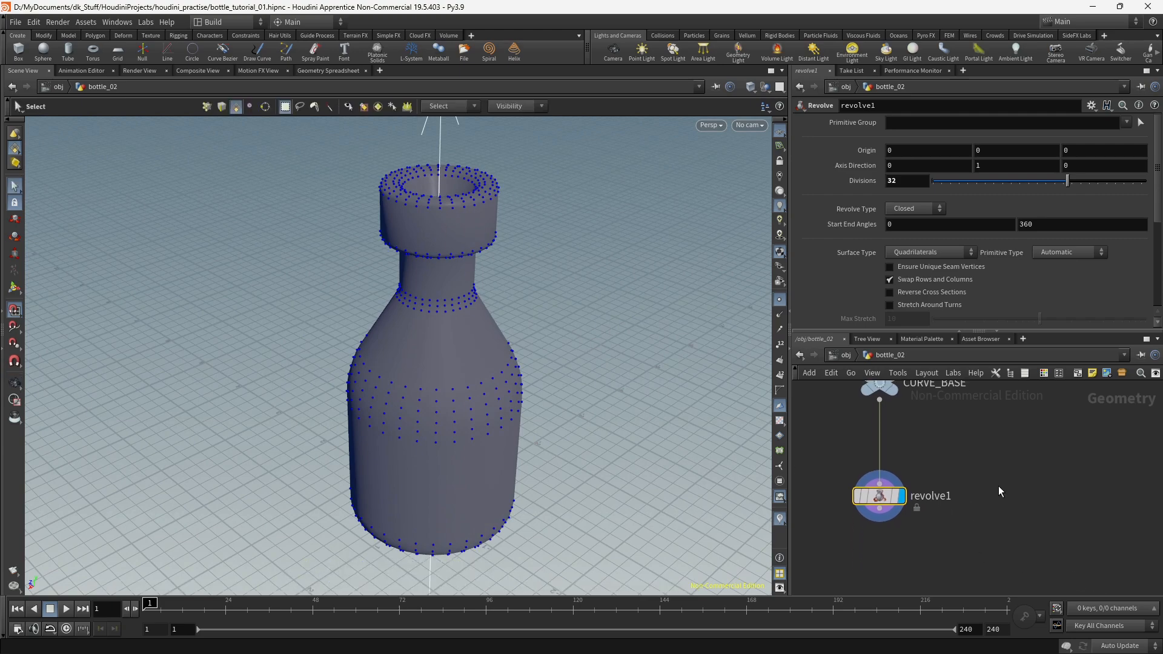
key(Tab)
text(REV)
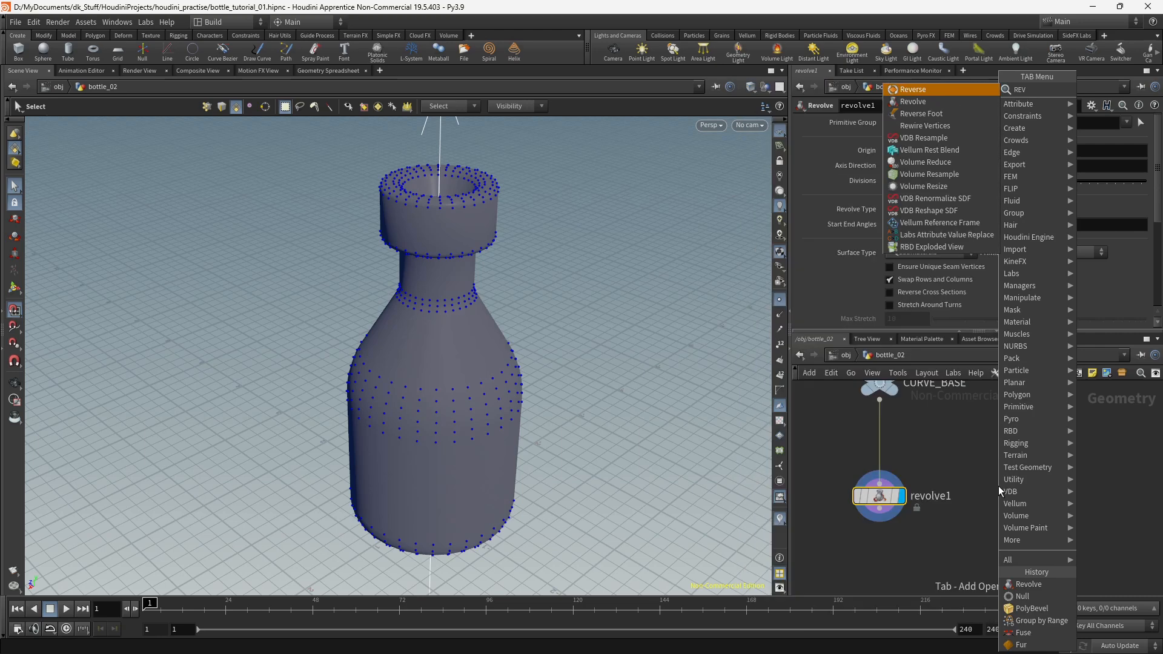
key(Return)
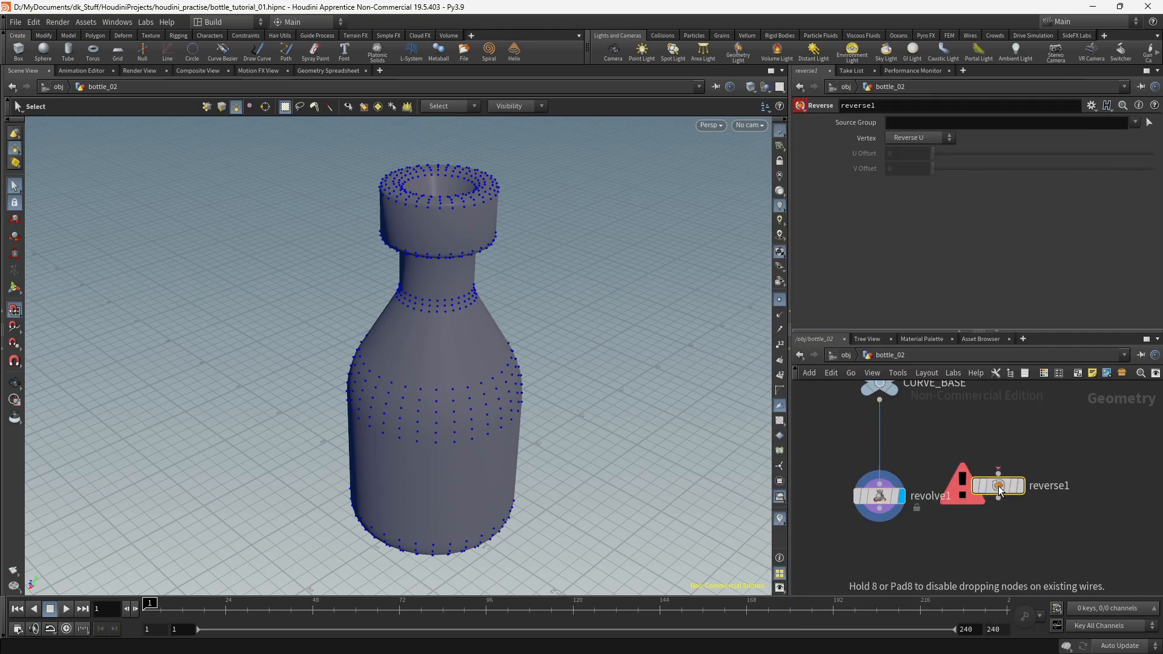
click(905, 553)
drag(879, 521, 907, 540)
click(937, 535)
Step: Hide the point markers in the viewport and examine the reversed bottle's surface
alt+right_drag(470, 388, 439, 388)
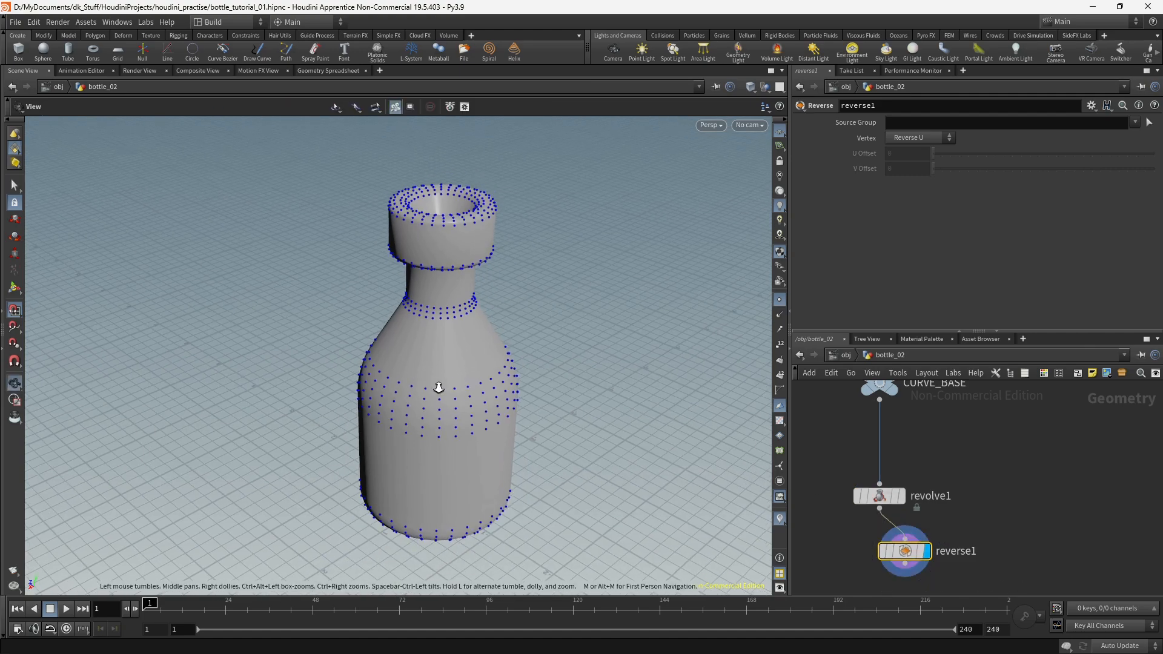
drag(439, 387, 506, 402)
key(s)
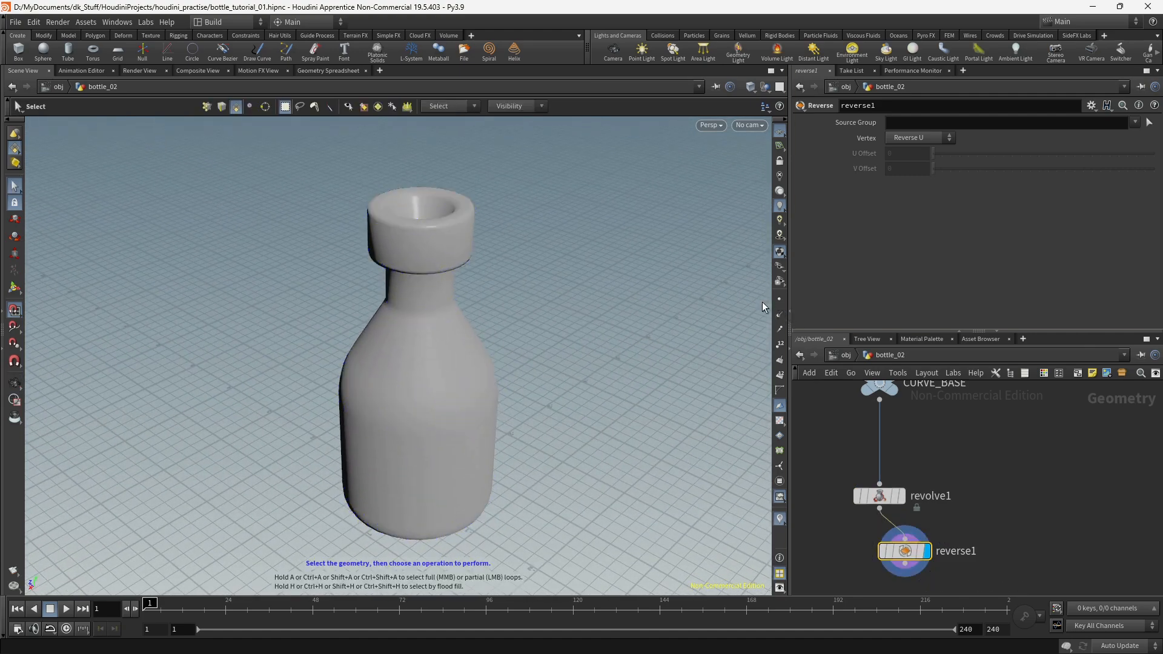
alt+right_drag(465, 356, 548, 333)
alt+drag(548, 332, 538, 310)
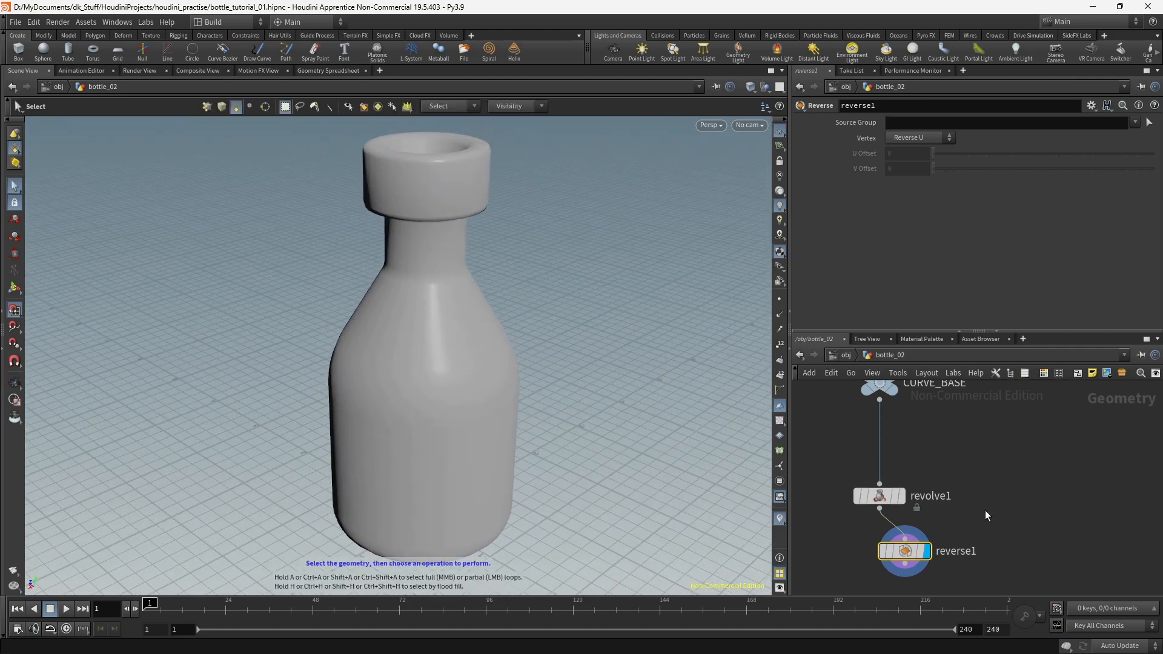
Step: Switch the viewport to wireframe and inspect the bottle's mesh from above and from underneath
middle_drag(984, 493, 980, 451)
mouse_move(410, 240)
alt+mouse_down()
mouse_move(417, 348)
mouse_move(419, 322)
mouse_move(467, 357)
alt+mouse_up()
key(shift+w)
alt+middle_drag(477, 356, 479, 367)
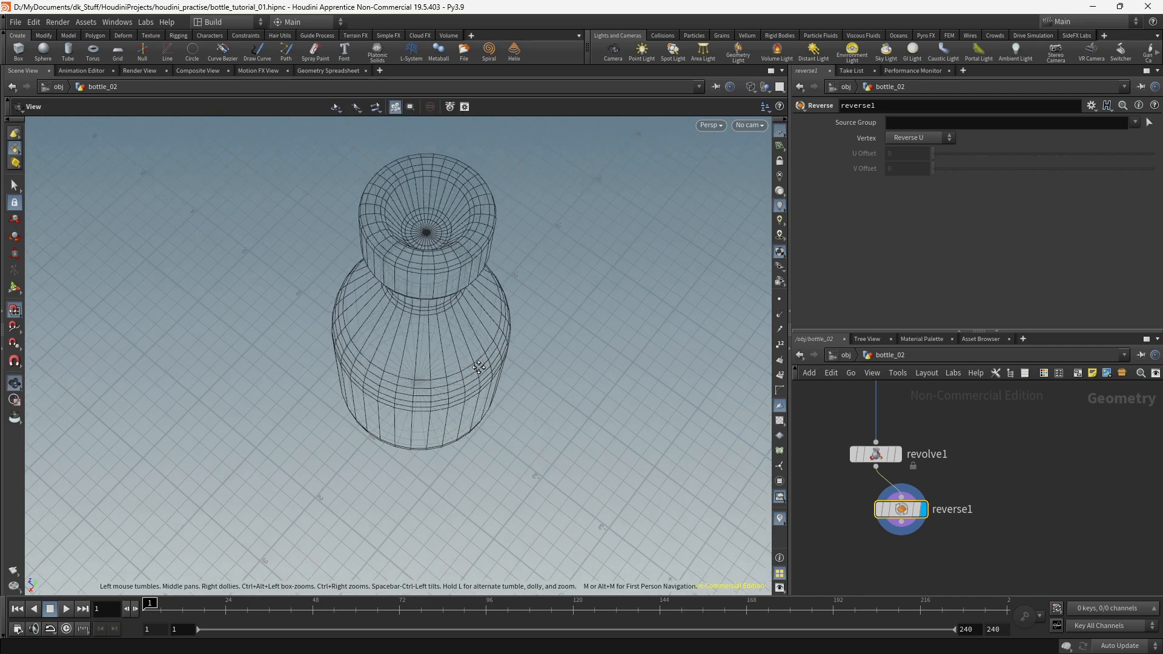
alt+drag(478, 367, 448, 76)
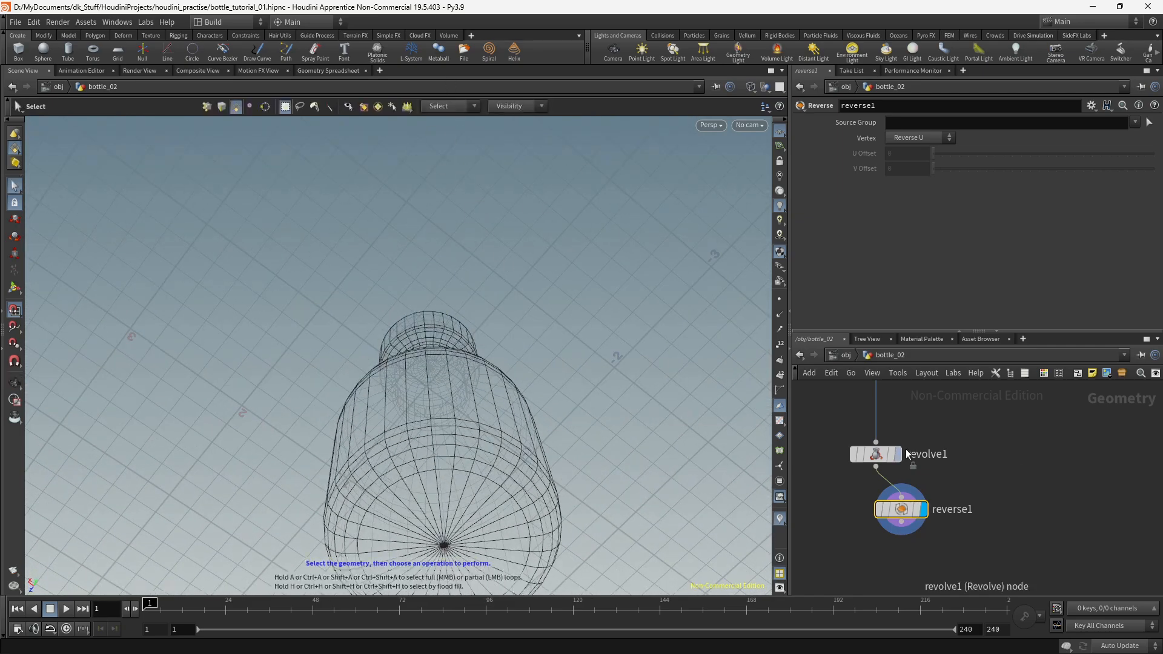
Step: Select the curve1 node, change its mode from drawing to editing, and display its output
middle_drag(988, 412, 992, 515)
scroll(991, 466, up, 10)
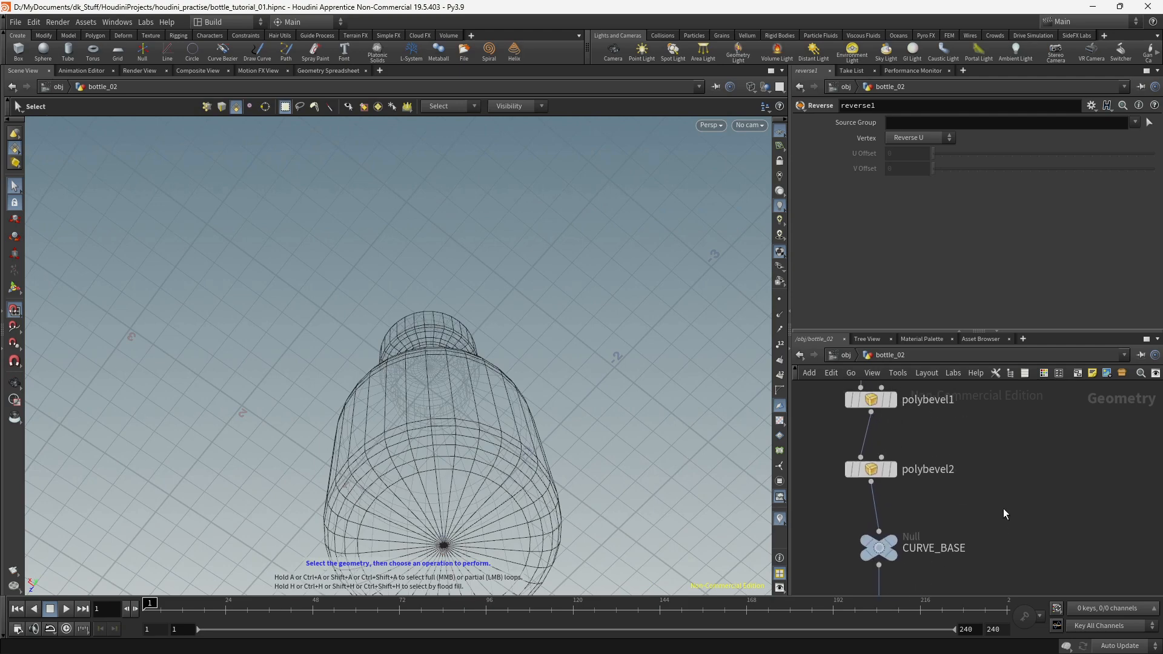
middle_drag(994, 461, 998, 549)
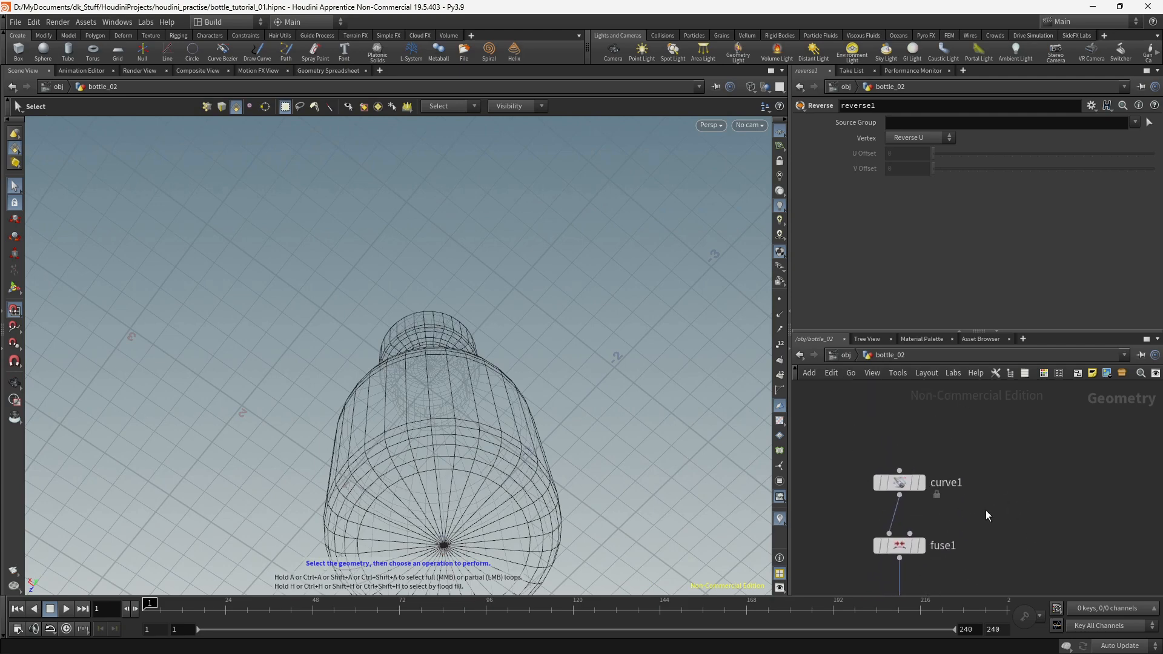
click(900, 480)
alt+middle_drag(622, 411, 642, 289)
drag(642, 289, 590, 294)
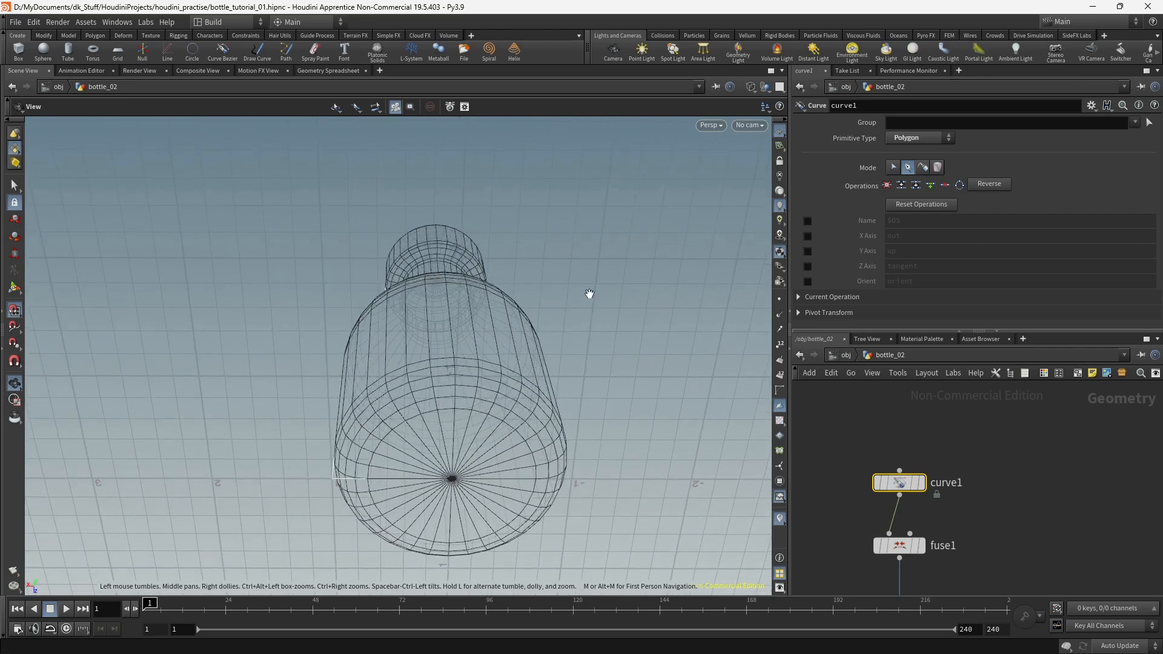
click(894, 169)
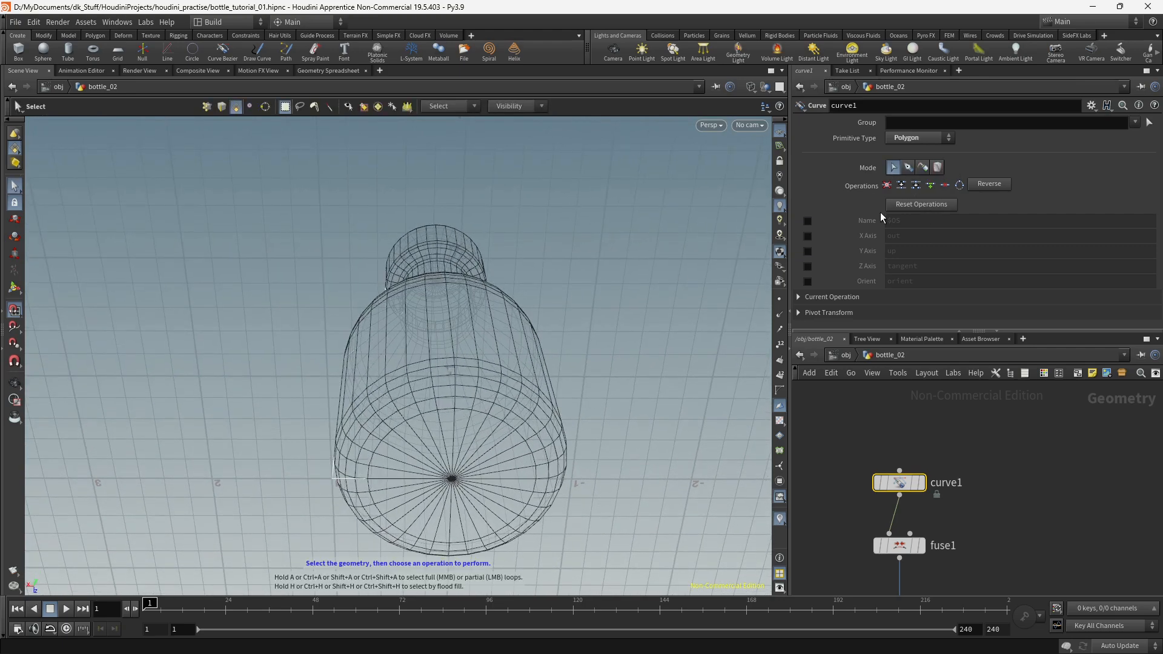
click(922, 483)
Step: Show the point markers on the profile curve and set the viewport to the Front view
alt+drag(630, 281, 631, 421)
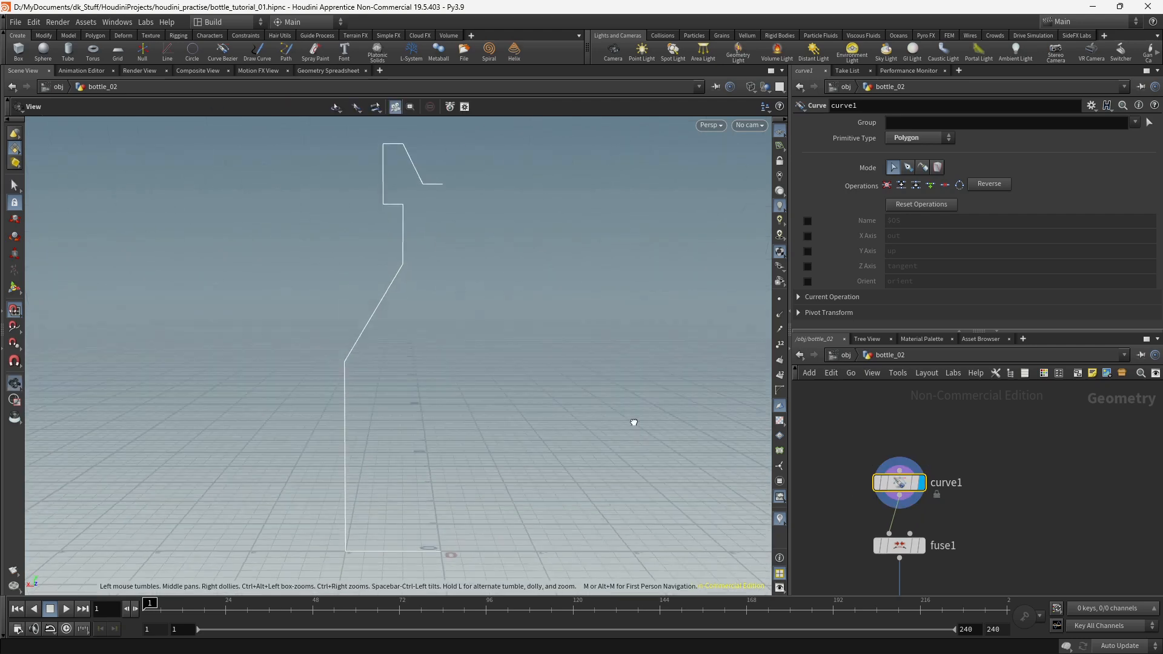
click(781, 302)
alt+middle_drag(475, 430, 492, 410)
click(712, 126)
mouse_move(744, 151)
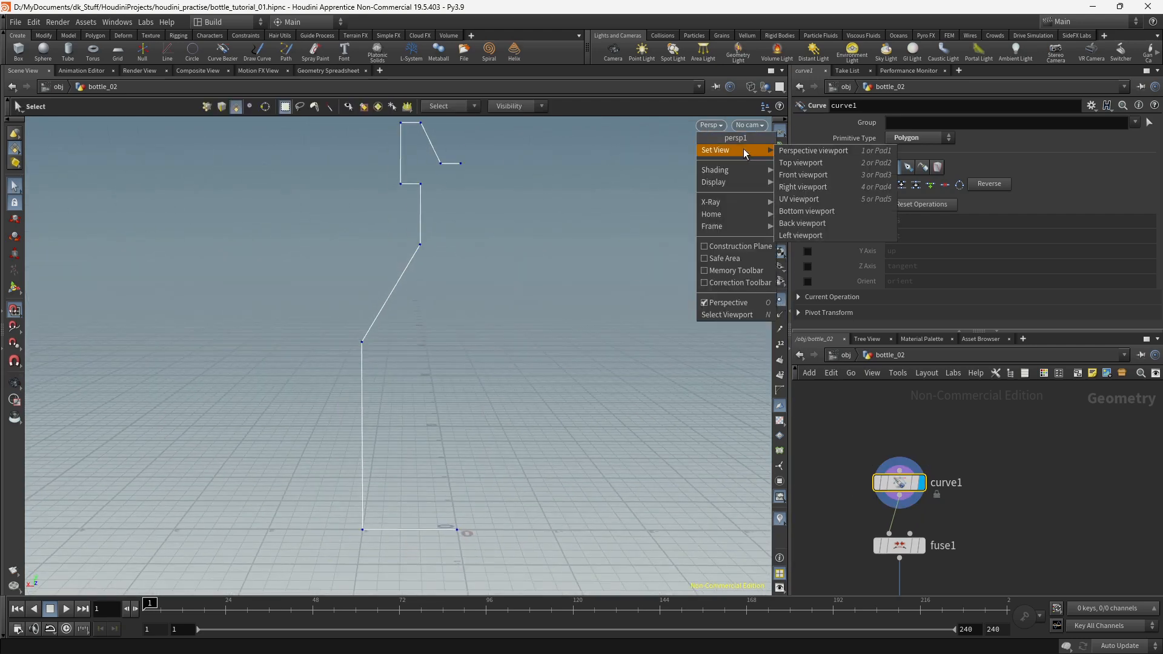
click(804, 174)
Step: Try to select the profile curve's bottom end point in the Front view
key(Escape)
key(s)
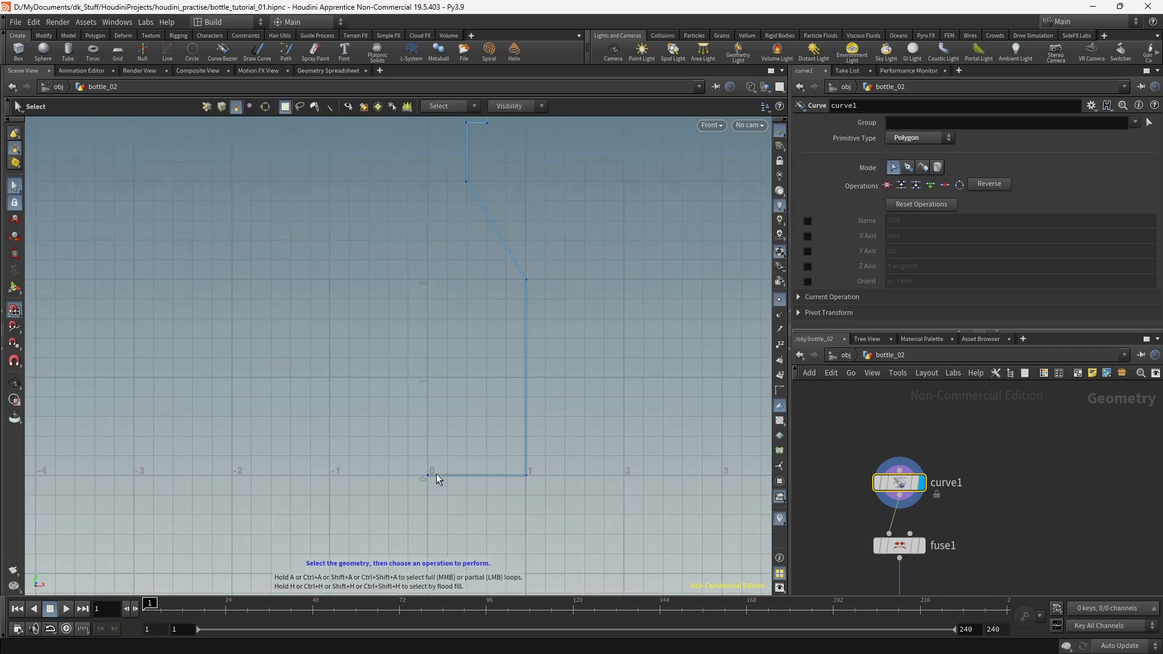
click(427, 474)
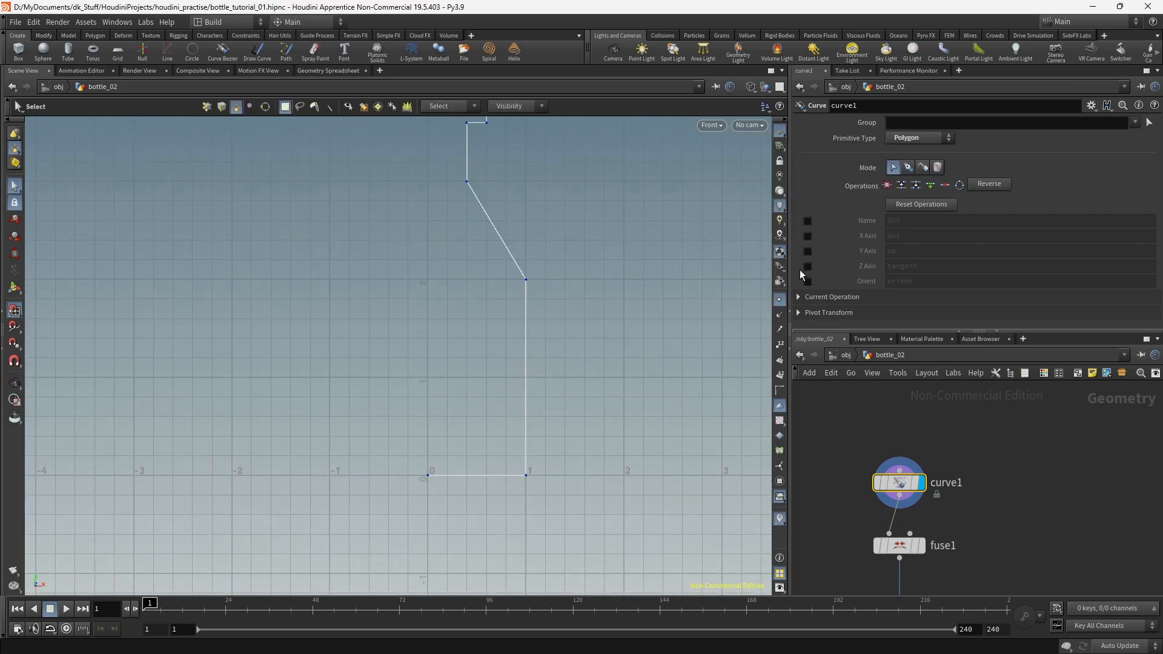
drag(376, 452, 446, 503)
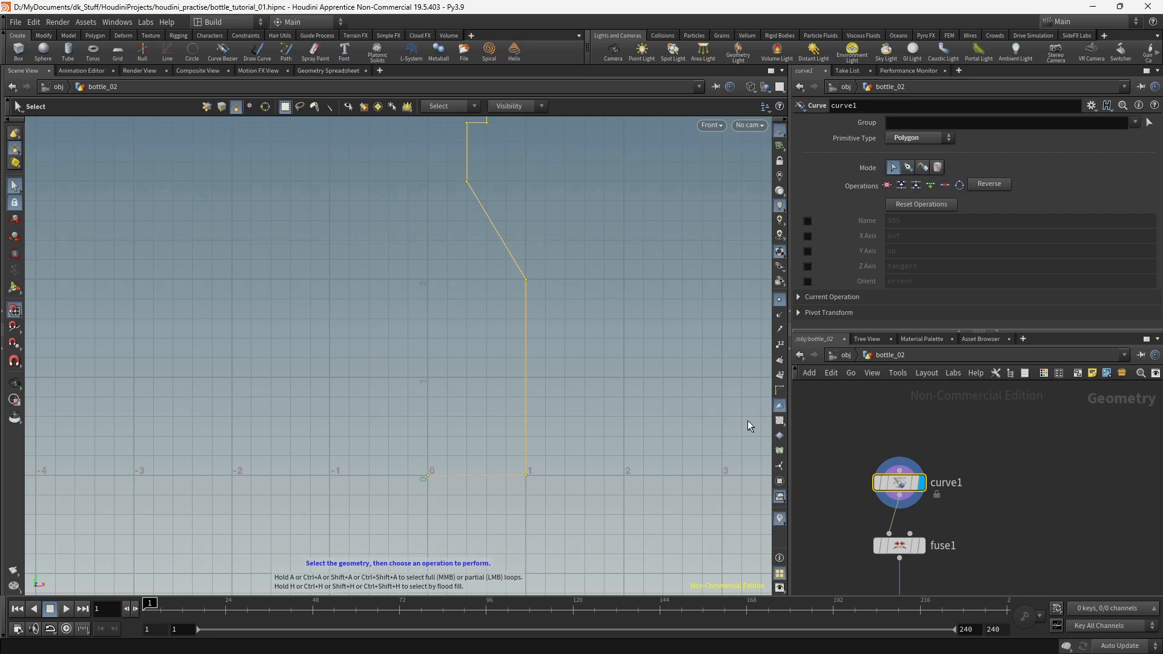
click(427, 476)
drag(427, 473, 449, 448)
mouse_move(414, 453)
mouse_down()
mouse_move(441, 490)
mouse_move(437, 464)
mouse_move(440, 492)
mouse_up()
key(shift+w)
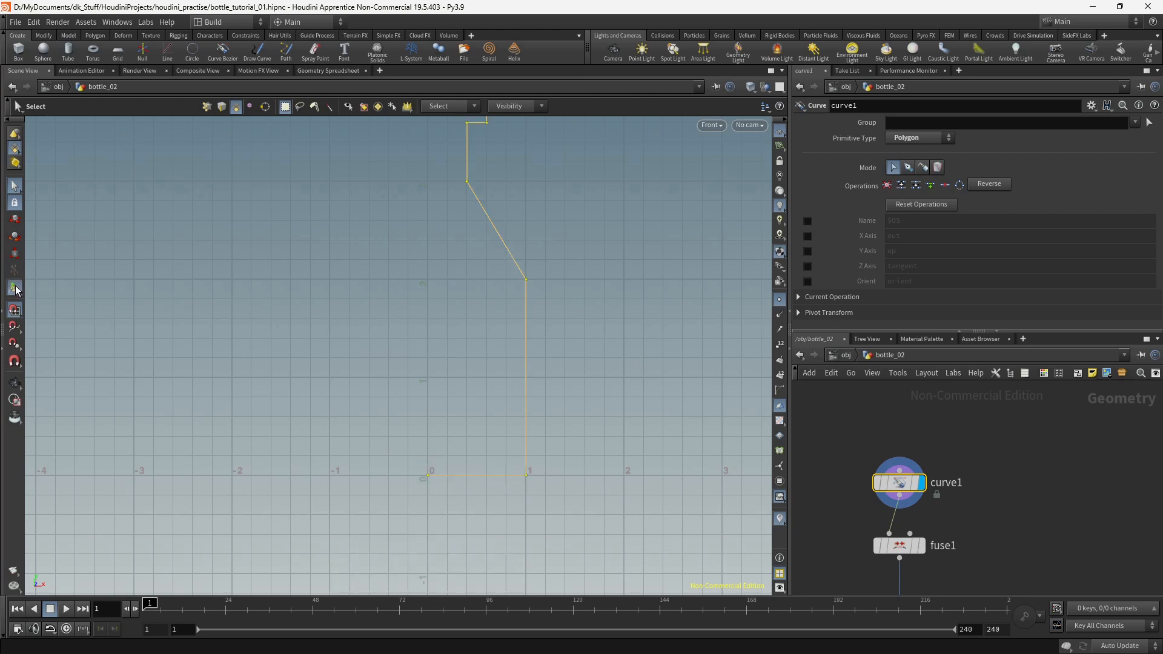
Step: Activate the curve's edit handles and move its bottom end point outward along the base to about 0.4 units from the axis
click(15, 288)
click(427, 476)
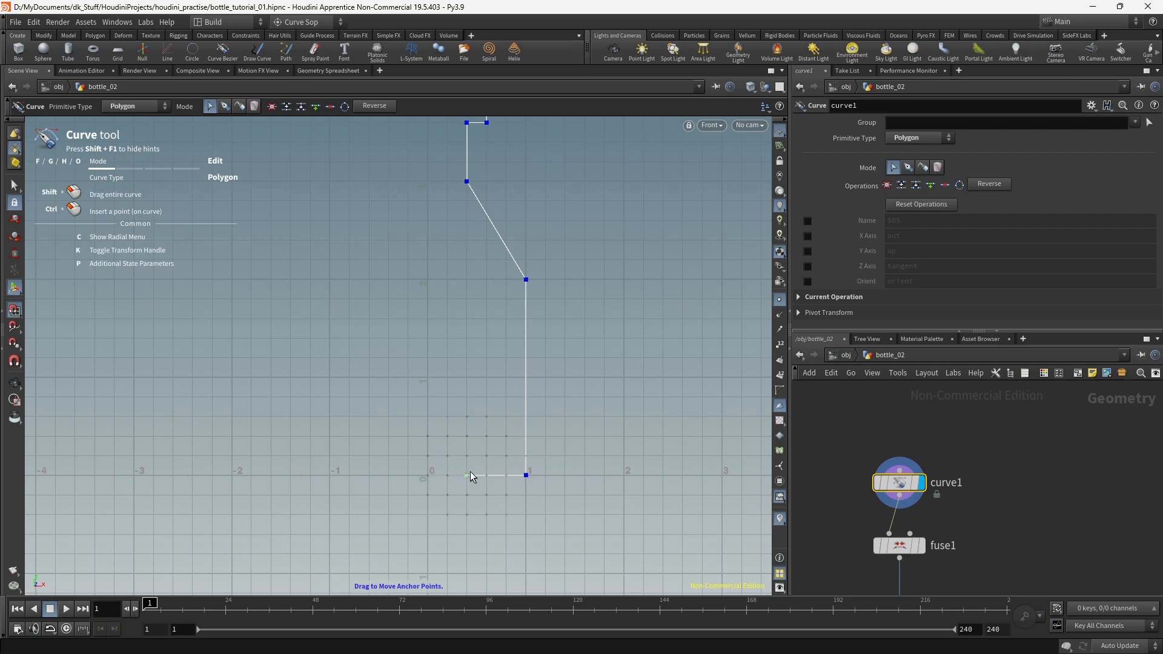
drag(469, 474, 468, 474)
alt+middle_drag(445, 294, 452, 481)
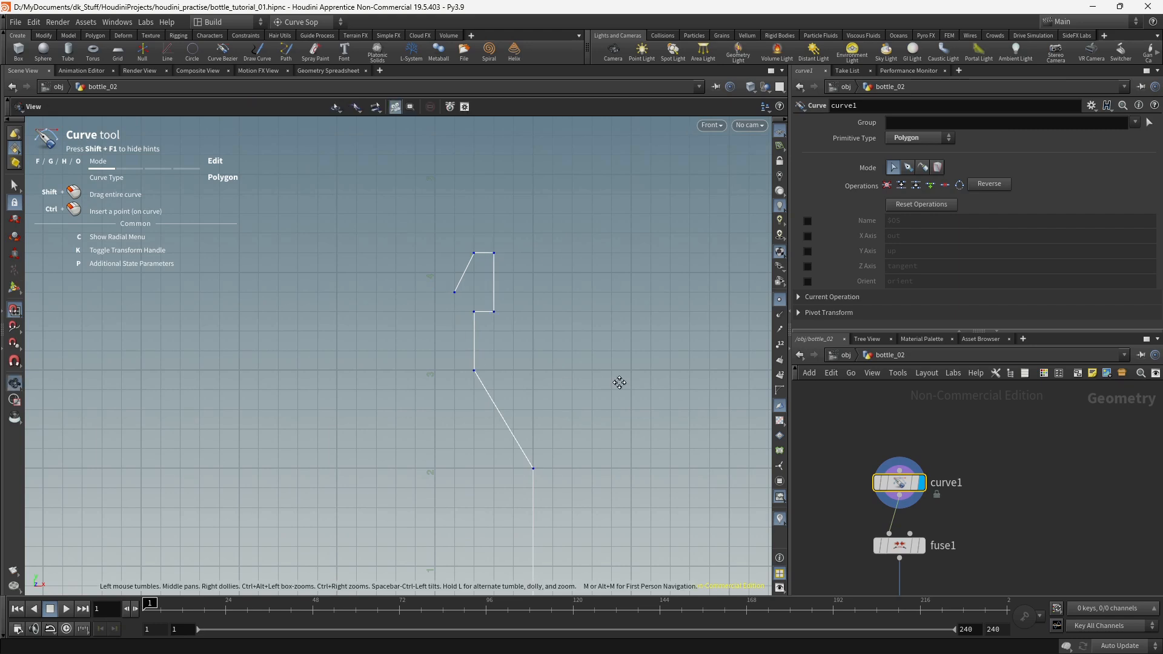
alt+middle_drag(618, 382, 598, 252)
Step: Display the revolve1 node's output and inspect the bottle's base from underneath in the Perspective view
middle_drag(1036, 547, 1039, 515)
middle_drag(1090, 556, 1055, 426)
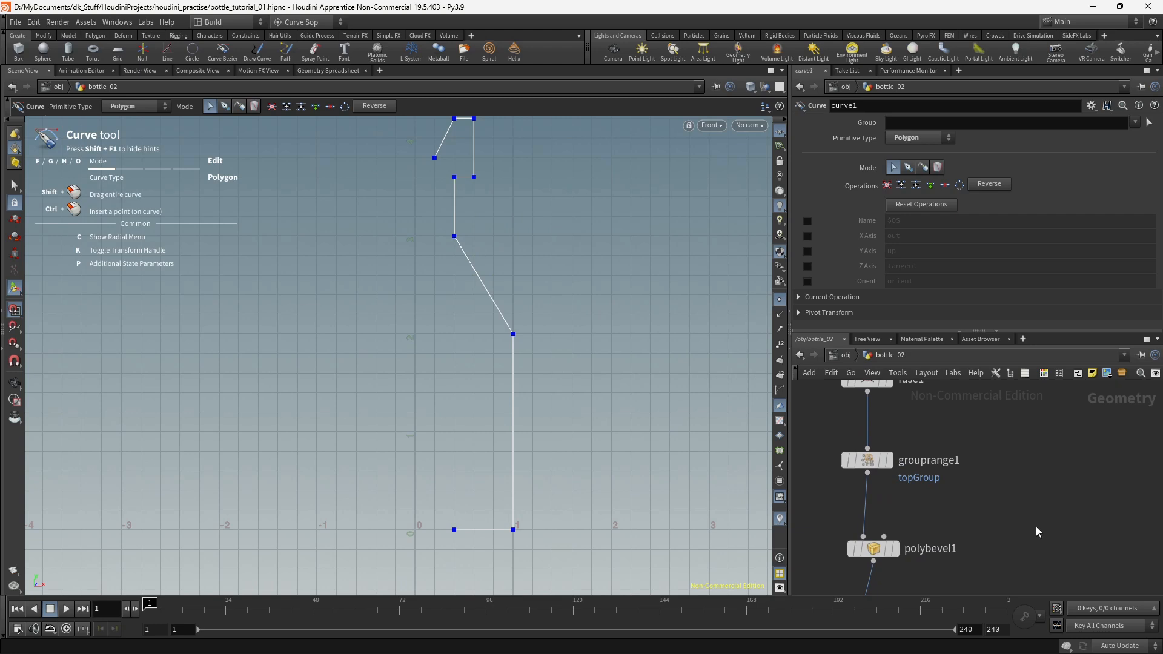
middle_drag(1033, 534, 1041, 399)
middle_drag(1031, 490, 1015, 380)
middle_drag(1027, 520, 1027, 454)
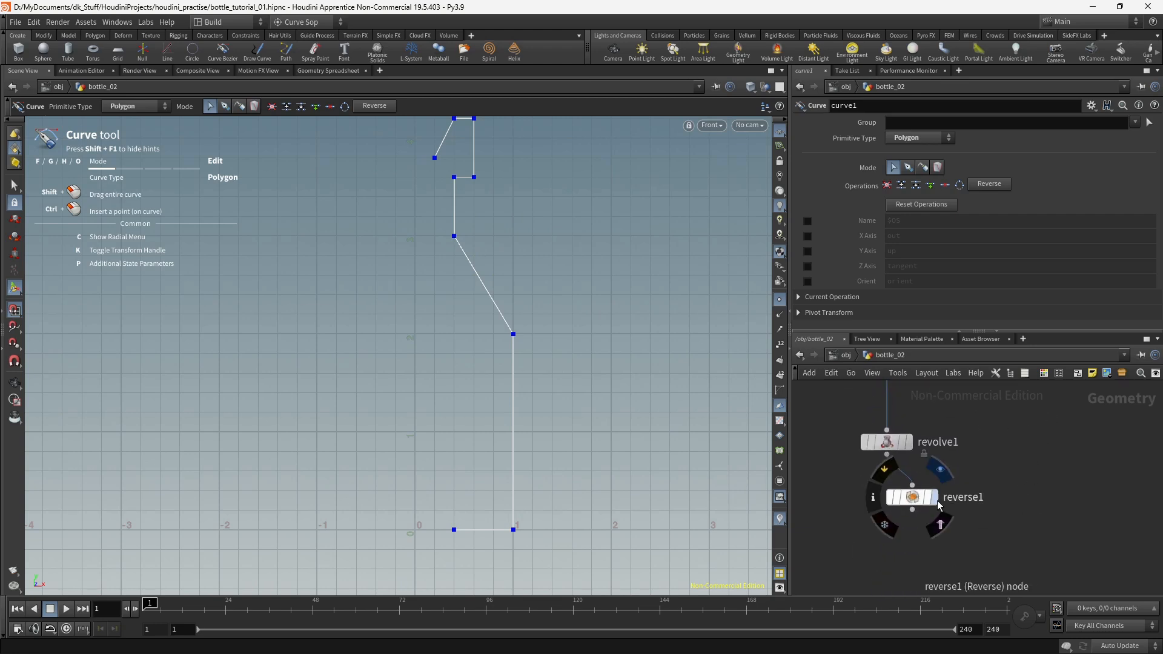
mouse_move(913, 449)
click(917, 417)
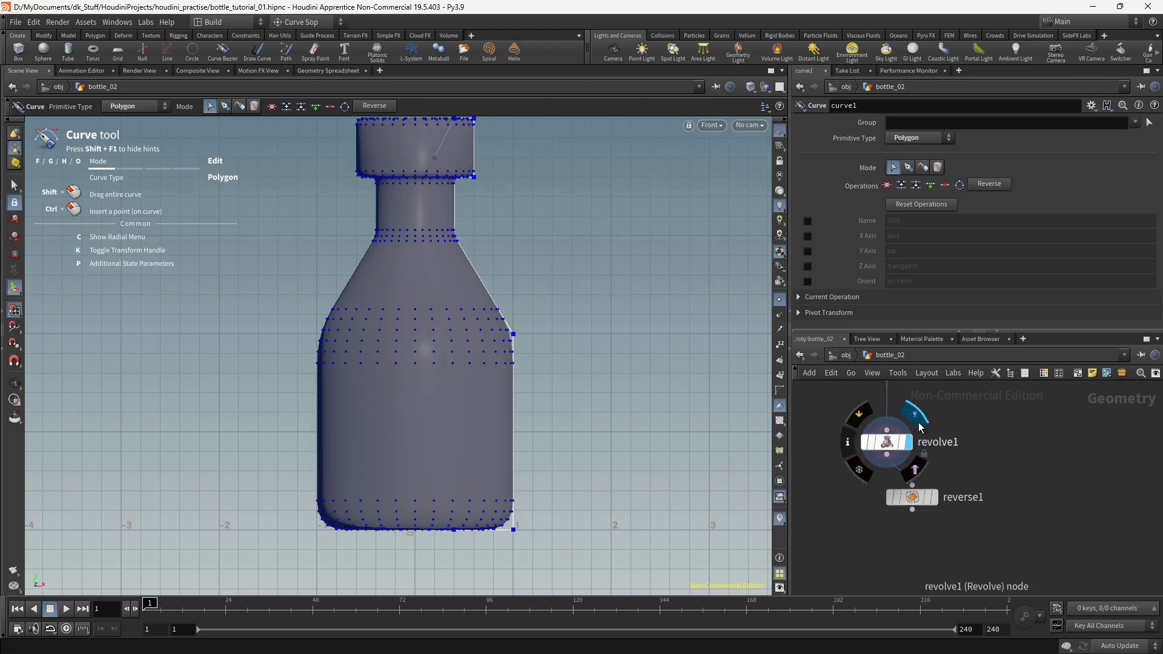
click(712, 125)
click(728, 152)
drag(503, 263, 626, 252)
Step: Display the reverse1 node's output and view the bottle from slightly above
mouse_move(936, 495)
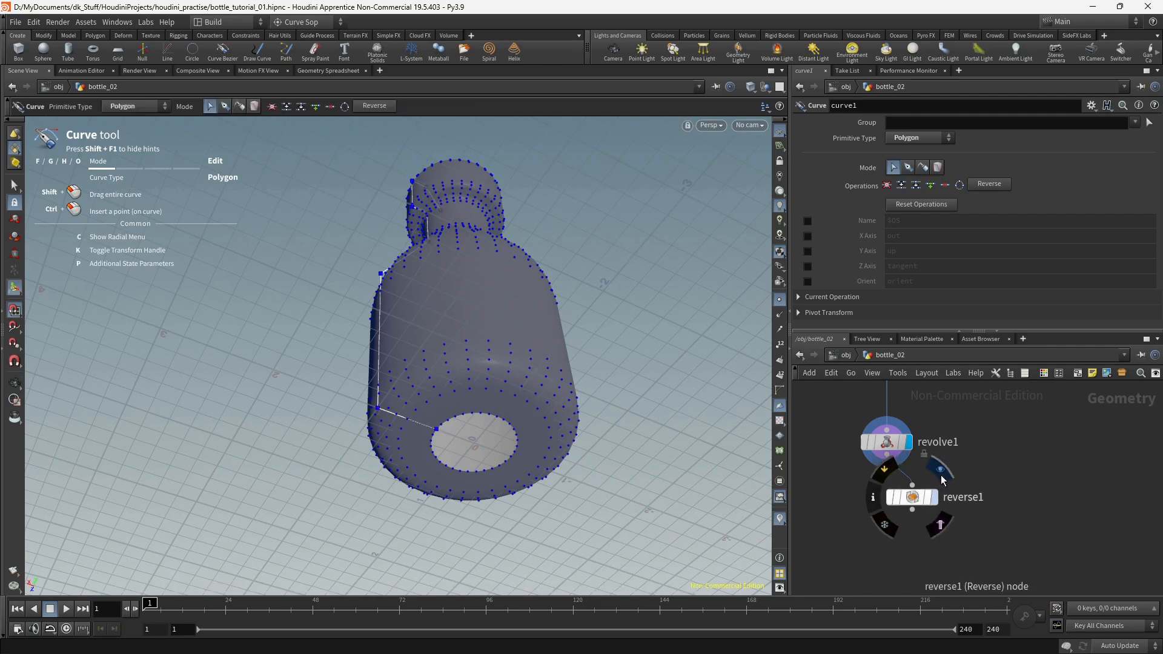
click(940, 471)
drag(563, 359, 616, 405)
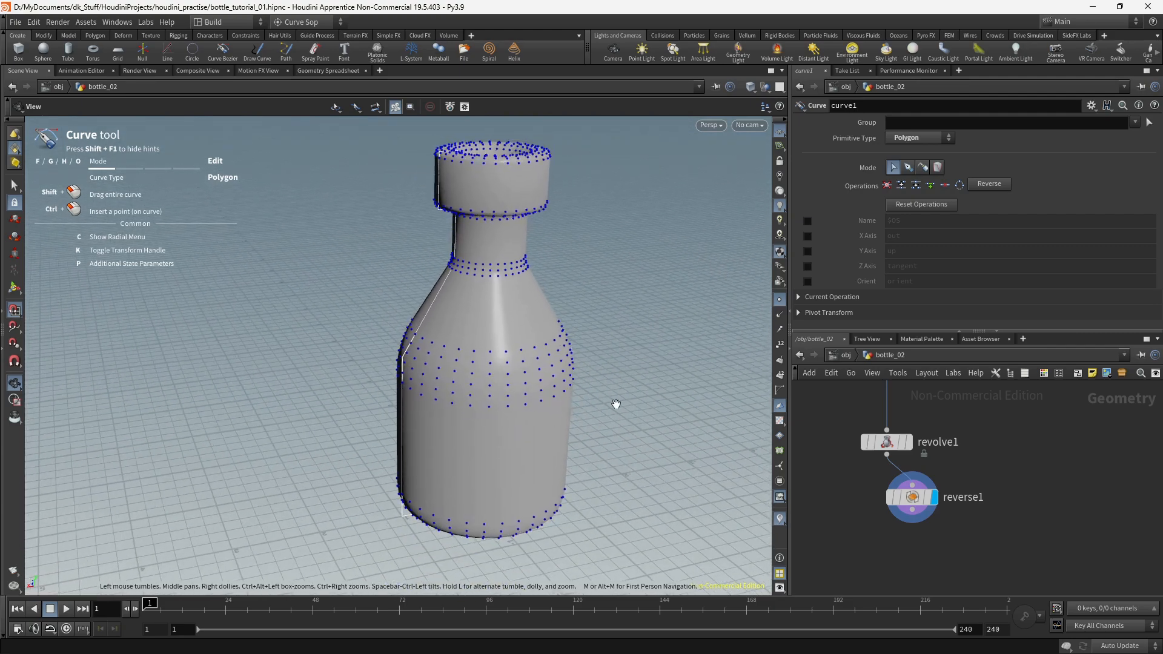
Step: Add a PolyFill node, connect it to the output of reverse1, and display its result
middle_drag(966, 552, 968, 509)
key(Tab)
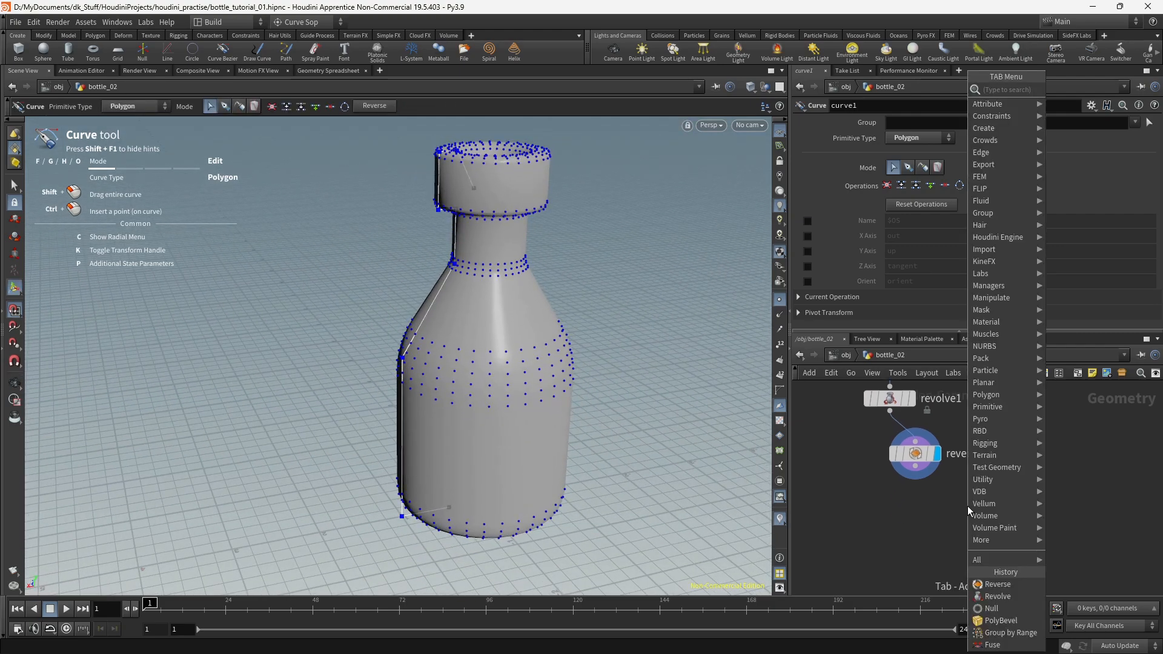
text(POLY)
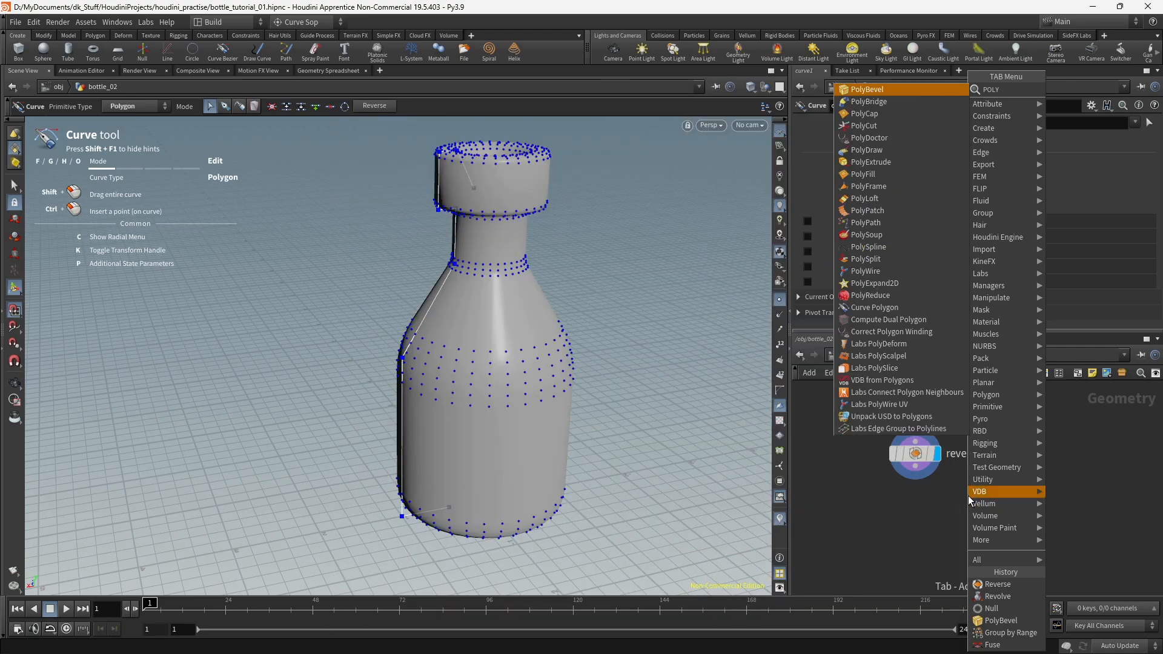
text(FI)
key(Return)
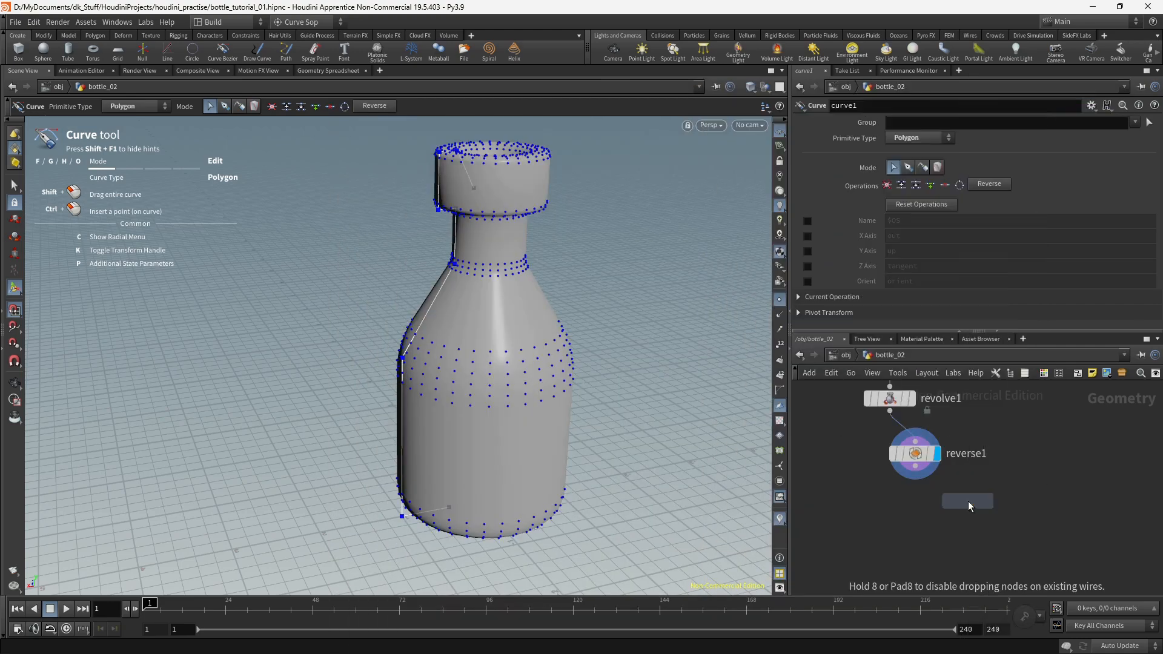
click(968, 501)
drag(924, 531, 919, 528)
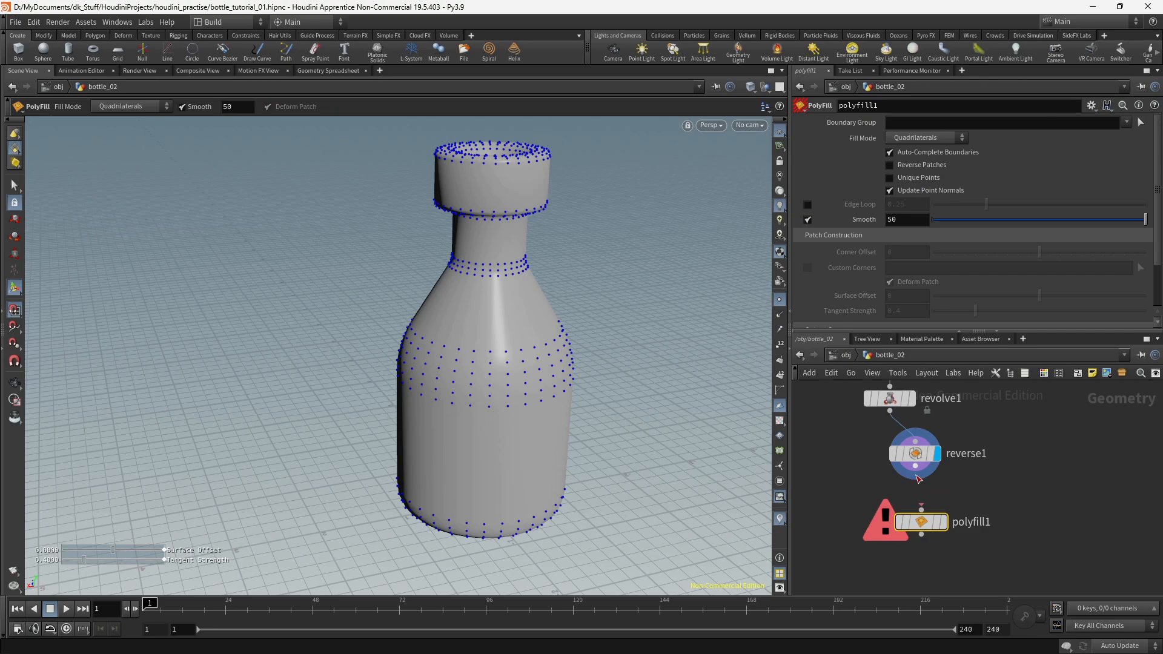
drag(916, 467, 921, 510)
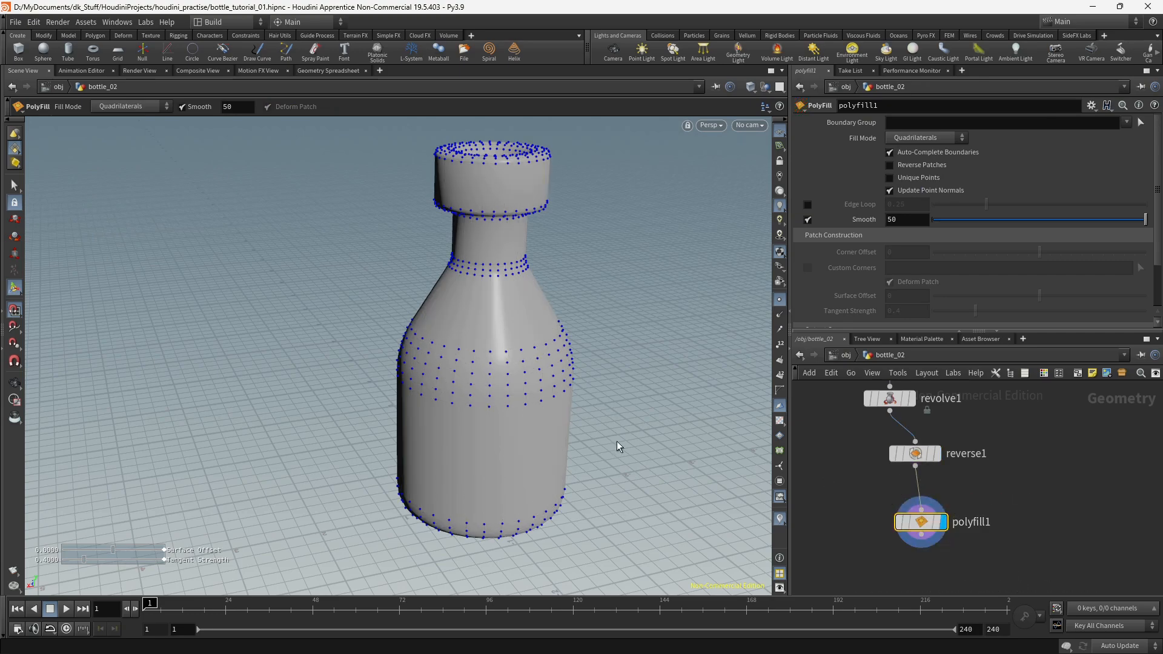
Step: Examine the filled openings in wireframe and set the PolyFill's fill mode to Quadrilateral Grid
key(Escape)
scroll(628, 408, up, 3)
mouse_move(628, 408)
mouse_down()
mouse_move(618, 313)
mouse_move(518, 191)
mouse_move(540, 278)
mouse_move(533, 181)
mouse_up()
key(Return)
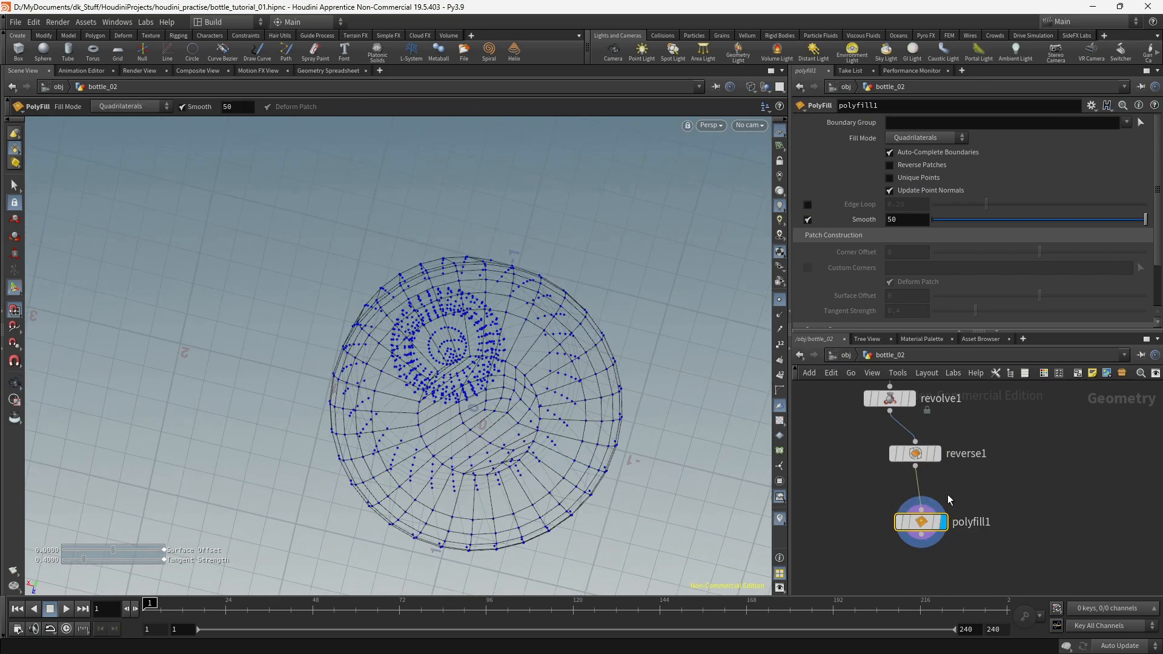
click(927, 136)
click(926, 210)
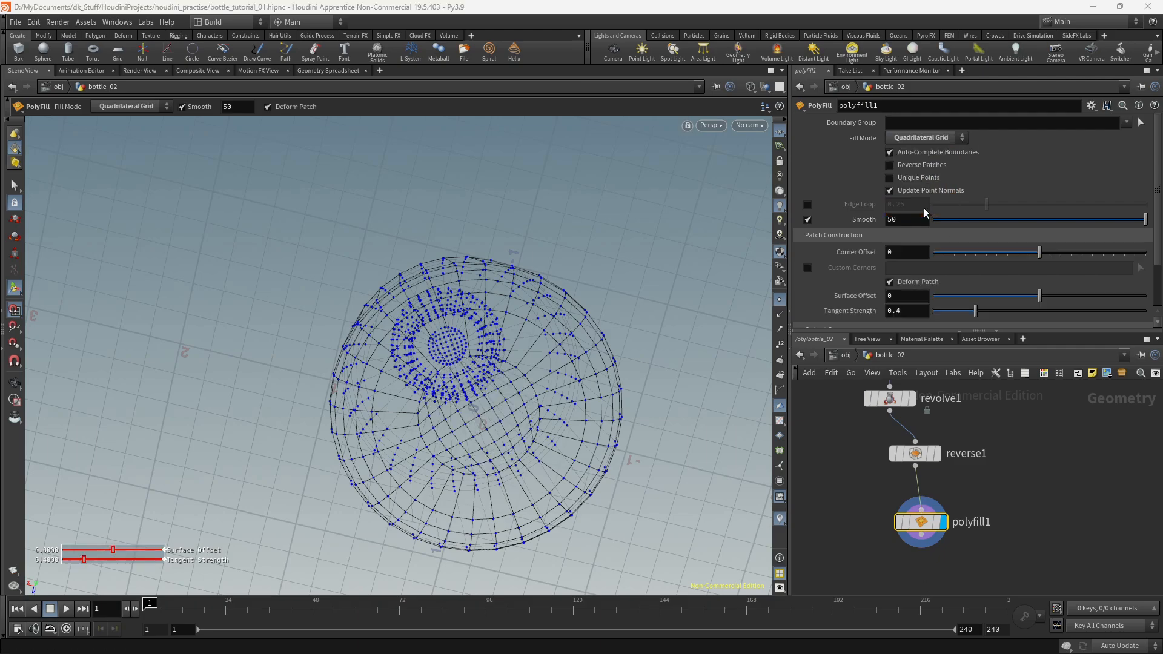
alt+drag(547, 249, 535, 340)
key(Return)
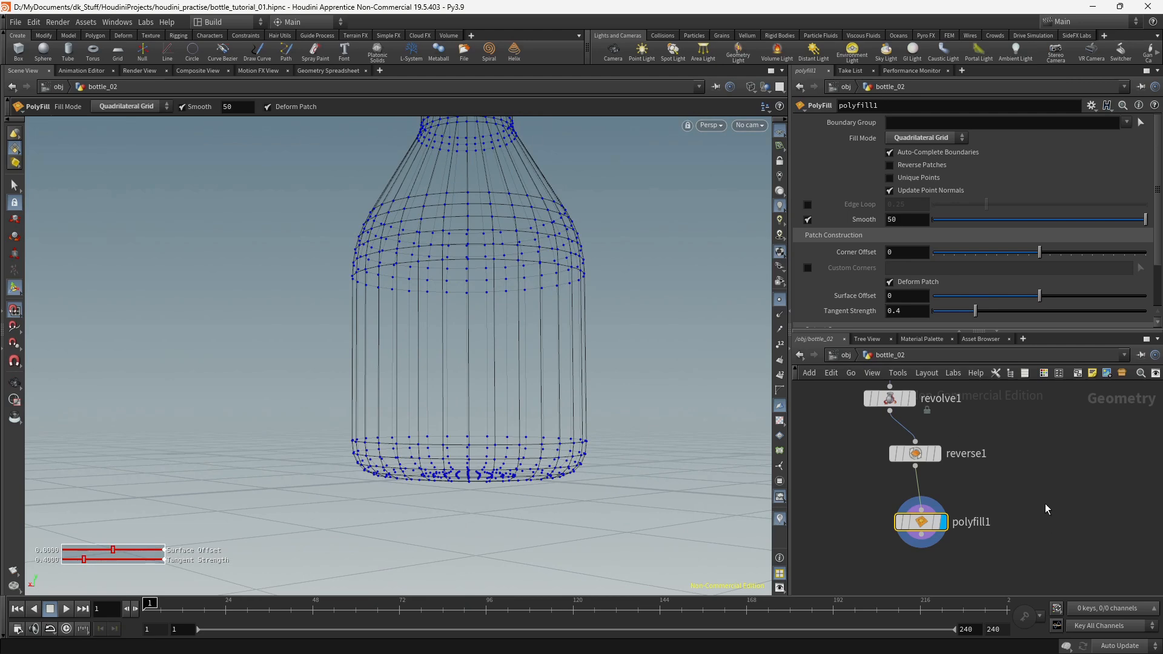
Step: Add a Subdivide node after polyfill1 and display its output
key(Tab)
text(sub)
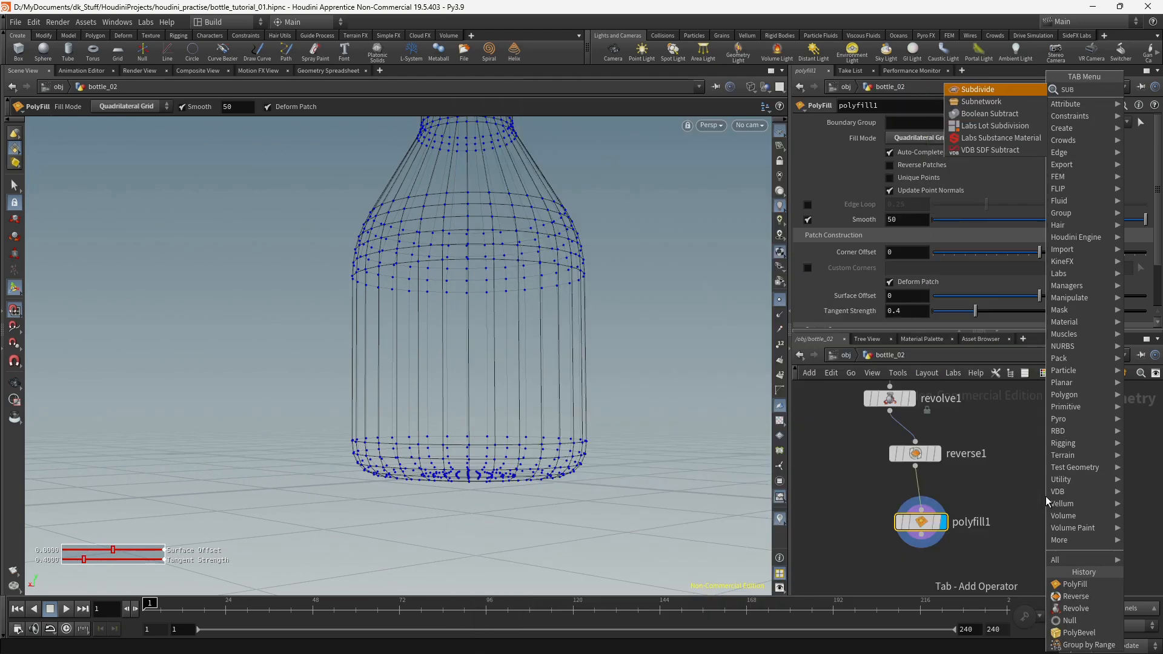
key(Return)
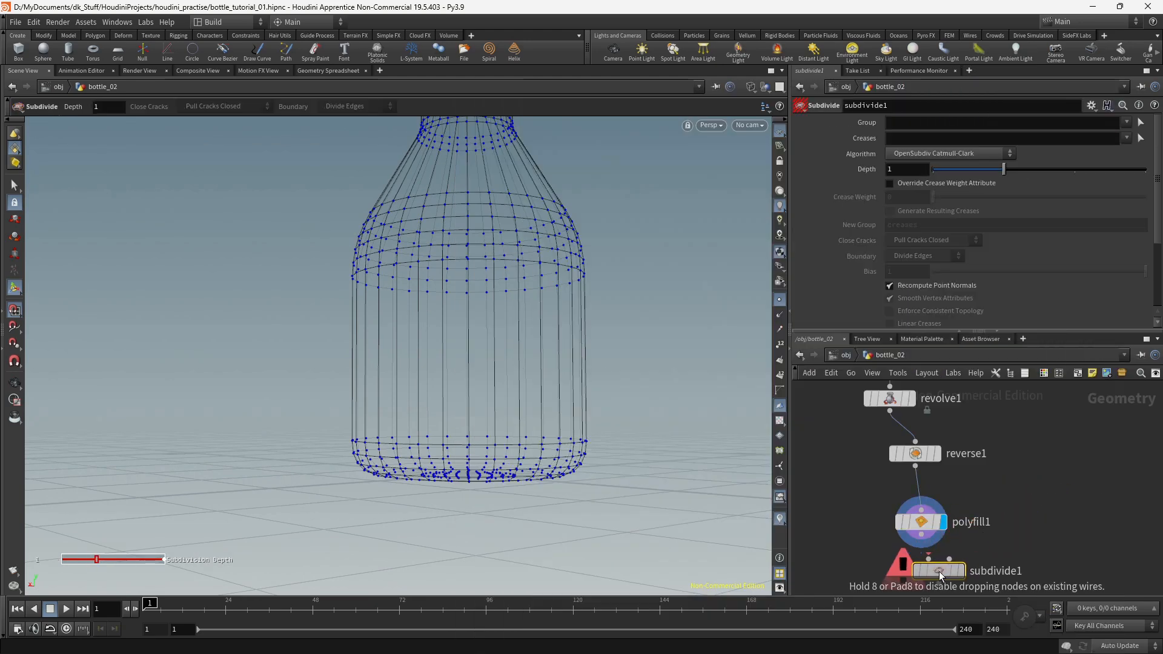
click(939, 572)
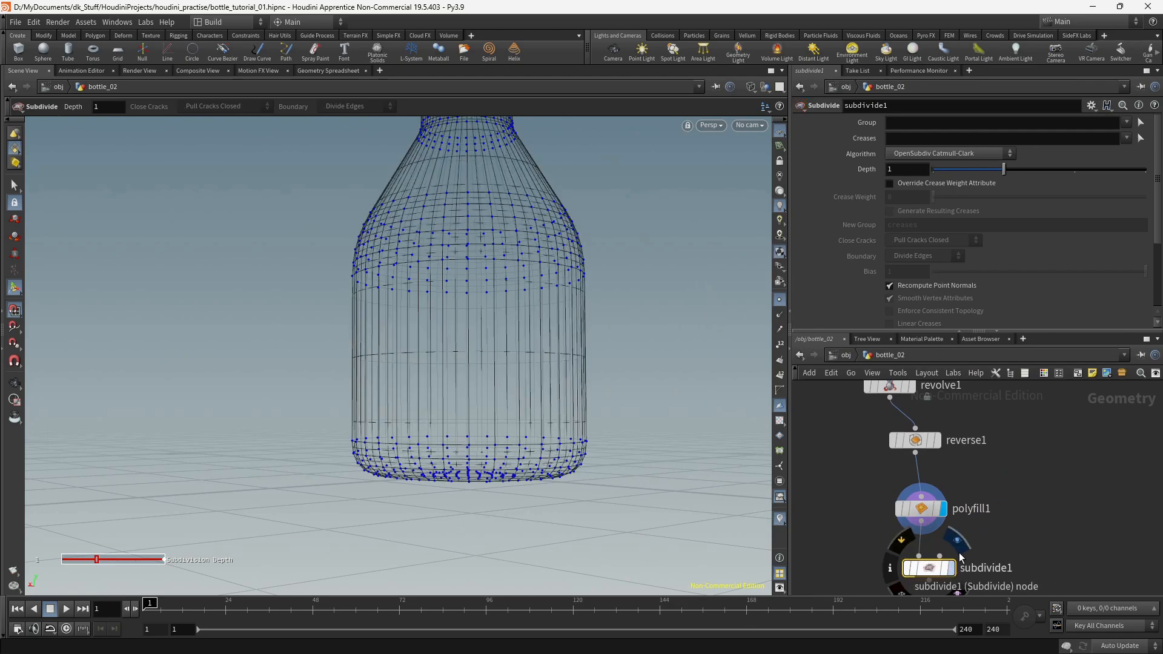
key(Escape)
Step: Hide the point markers in the viewport and bring the whole subdivided bottle into view
drag(544, 369, 608, 424)
click(780, 299)
alt+drag(673, 339, 558, 395)
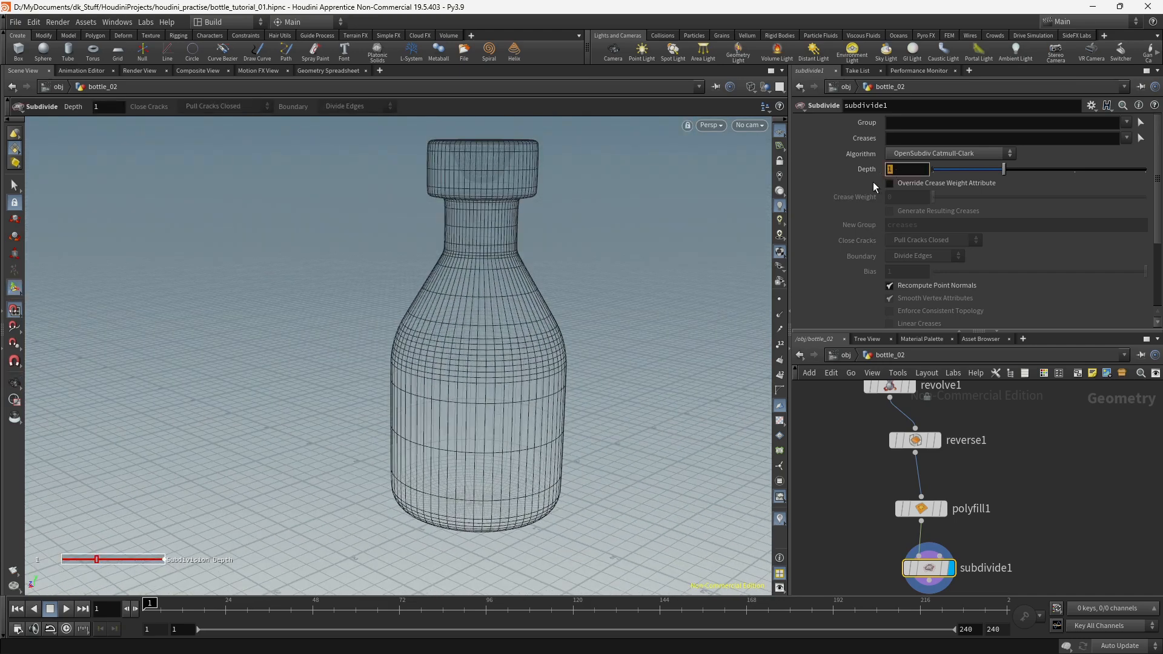
Step: Set the Subdivide depth to 2 and return the viewport to smooth shading
text(2)
key(Return)
alt+drag(701, 196, 619, 236)
key(shift+w)
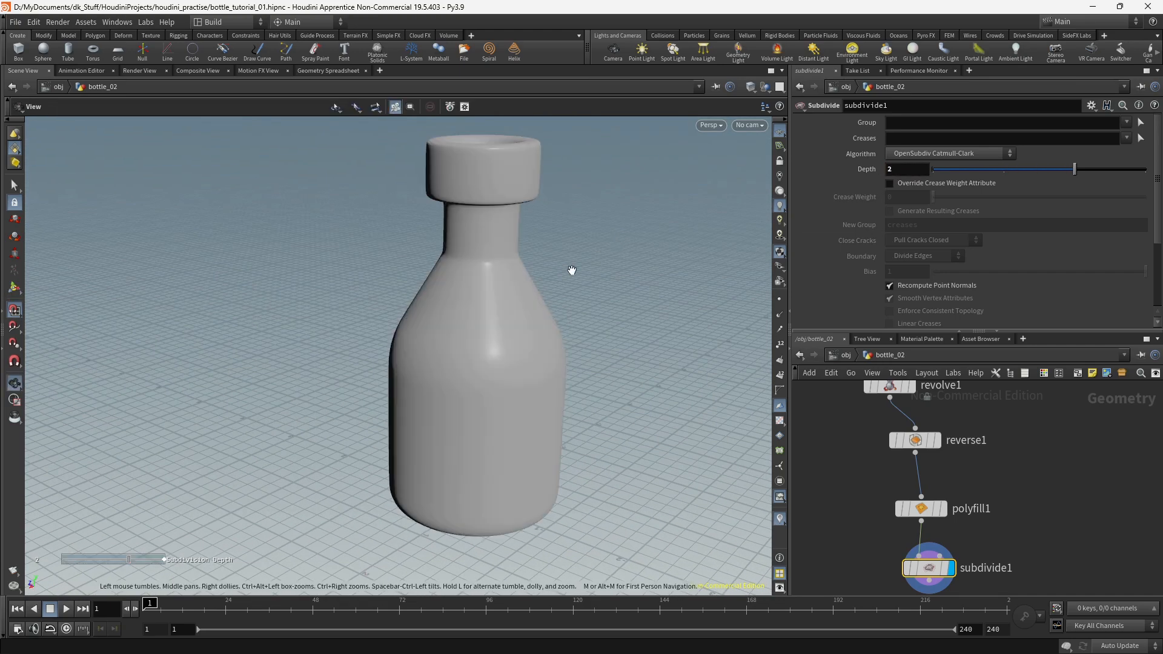
Step: Inspect the subdivided bottle's surface, base and neck from several angles
mouse_move(572, 271)
alt+mouse_down()
mouse_move(612, 325)
mouse_move(590, 408)
mouse_move(576, 273)
mouse_move(582, 260)
mouse_move(576, 286)
mouse_move(604, 231)
mouse_move(608, 161)
mouse_move(612, 311)
mouse_move(610, 357)
mouse_move(597, 364)
mouse_move(631, 381)
mouse_move(616, 408)
mouse_move(626, 345)
mouse_move(631, 399)
mouse_move(618, 348)
mouse_move(602, 351)
mouse_move(649, 463)
alt+mouse_up()
key(Return)
key(w)
key(w)
alt+middle_drag(648, 462, 553, 486)
alt+drag(554, 487, 576, 500)
alt+middle_drag(577, 501, 624, 468)
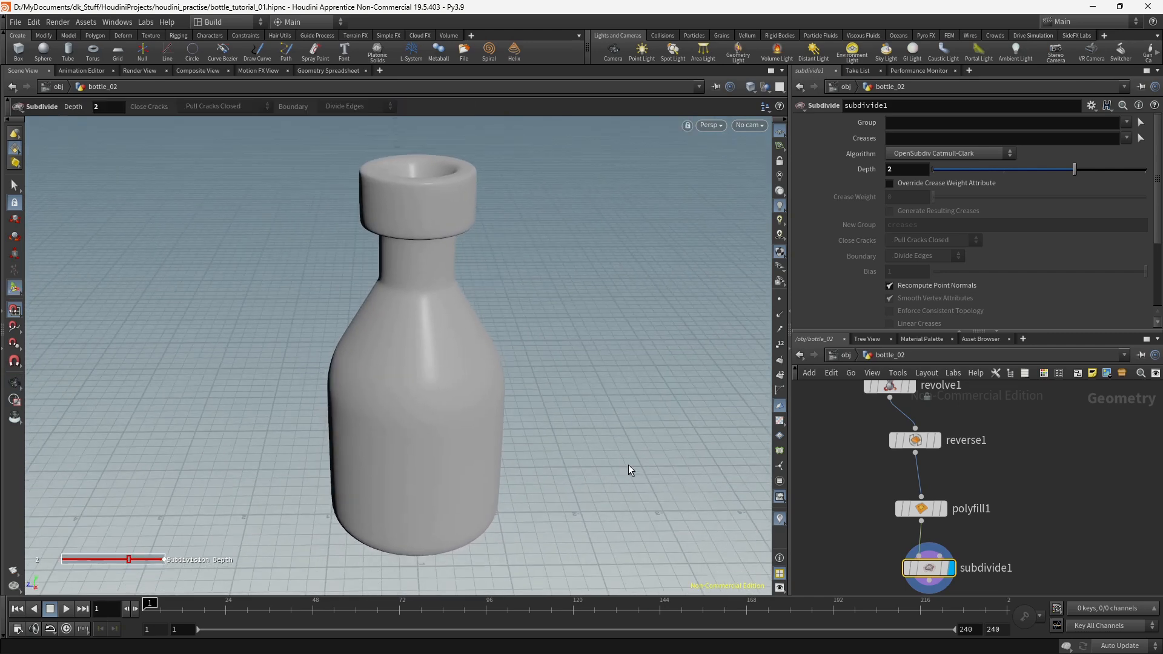
key(alt)
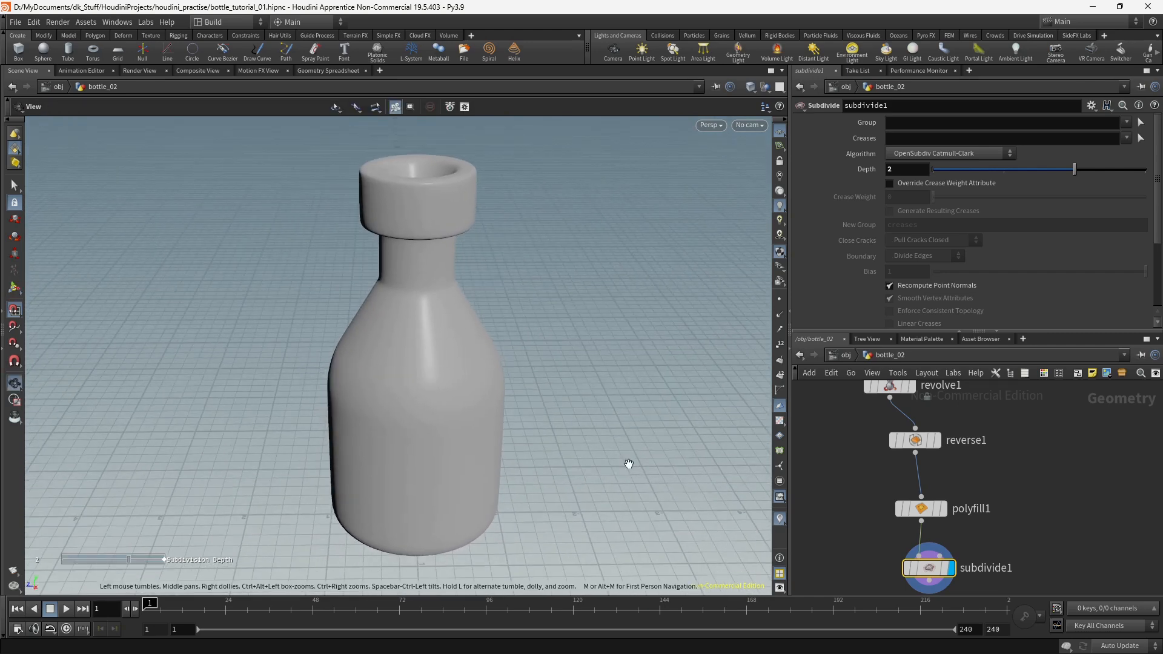
alt+middle_drag(583, 379, 592, 363)
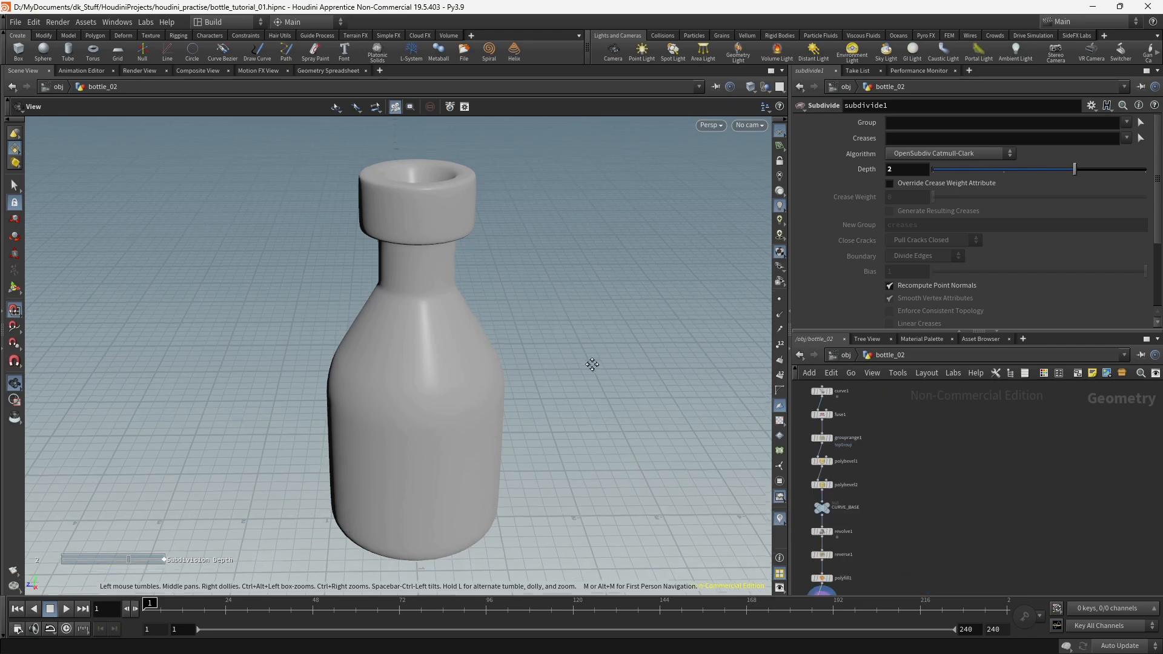
alt+drag(592, 363, 602, 335)
alt+middle_drag(602, 336, 619, 325)
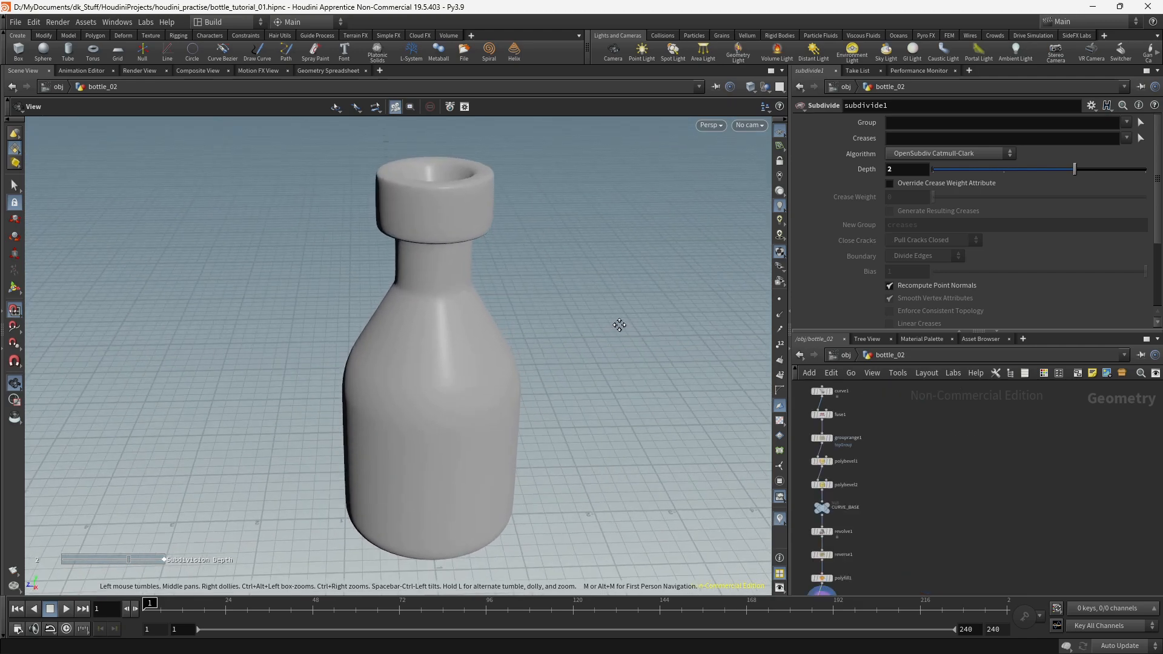
Step: Add an Object Merge node beside the existing chain and set its Object 1 to /obj/bottle_02/CURVE_BASE
mouse_move(939, 433)
middle_down()
mouse_move(925, 444)
mouse_move(950, 452)
middle_up()
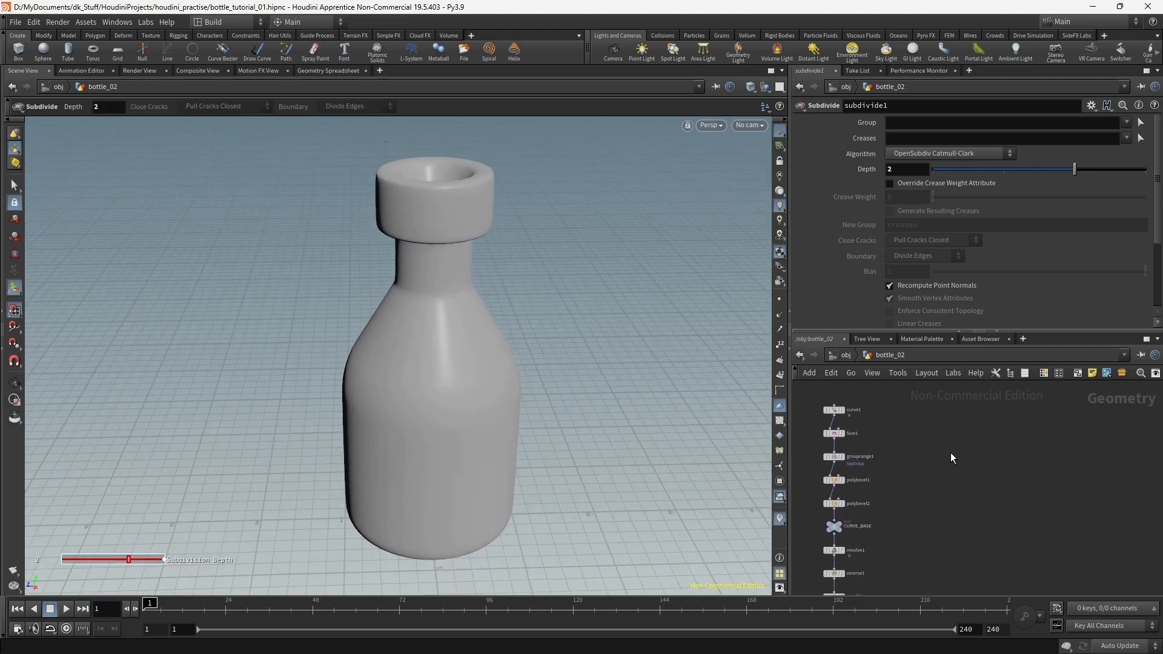
scroll(932, 475, up, 2)
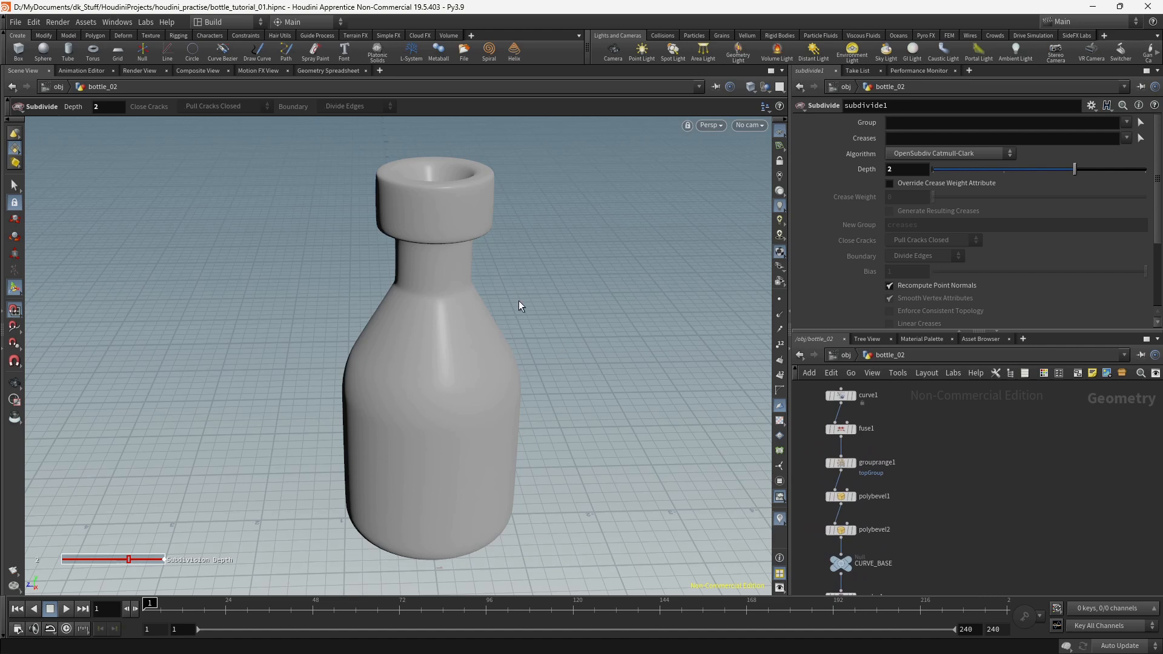
middle_drag(953, 513, 936, 517)
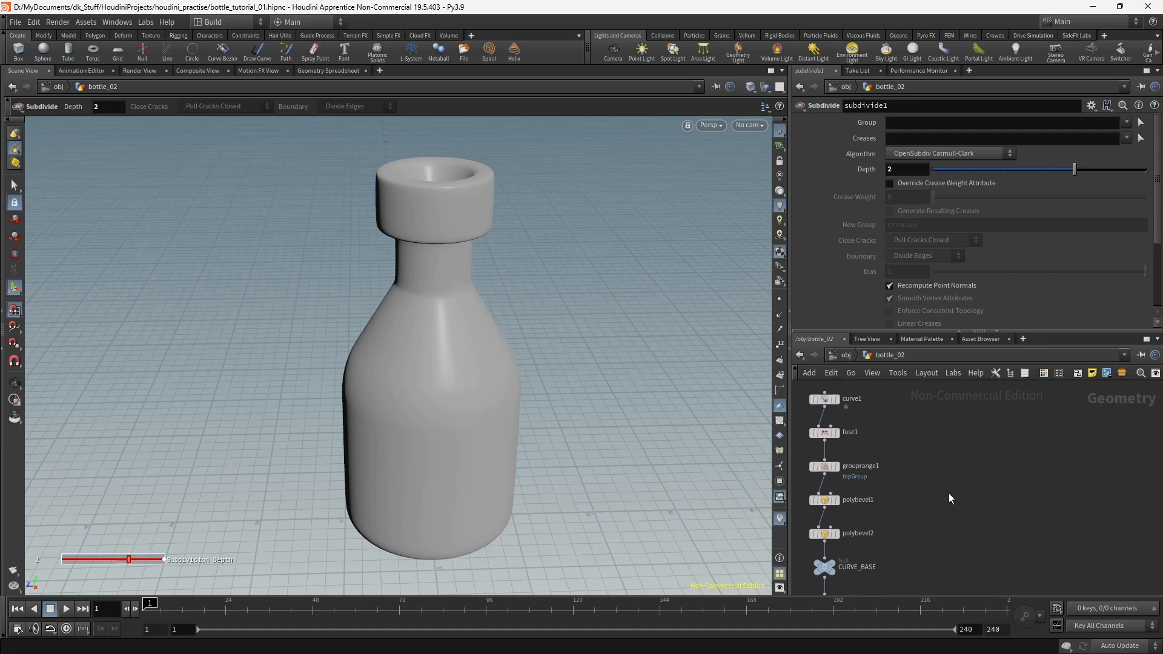
key(Tab)
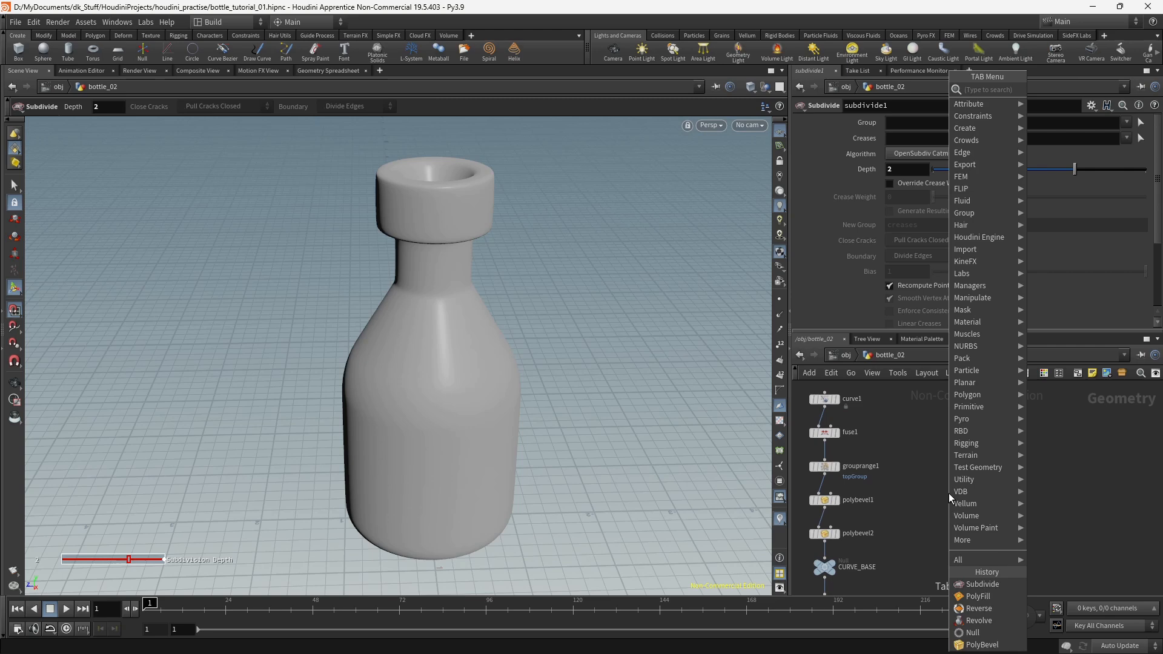
text(o)
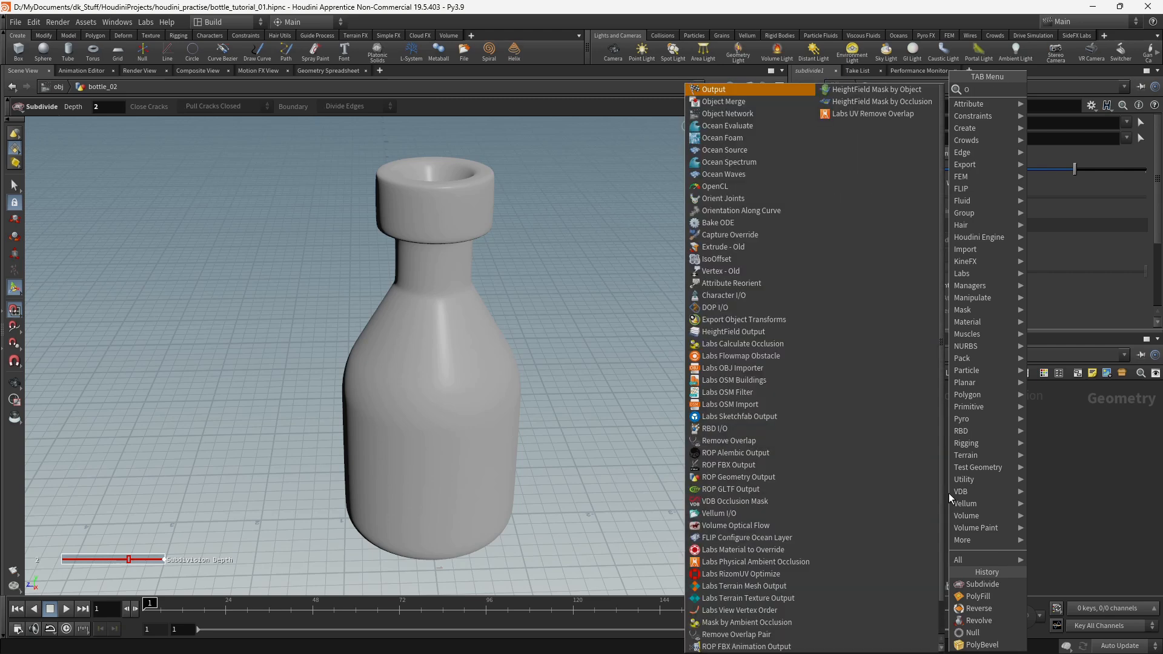
text(bj)
key(Return)
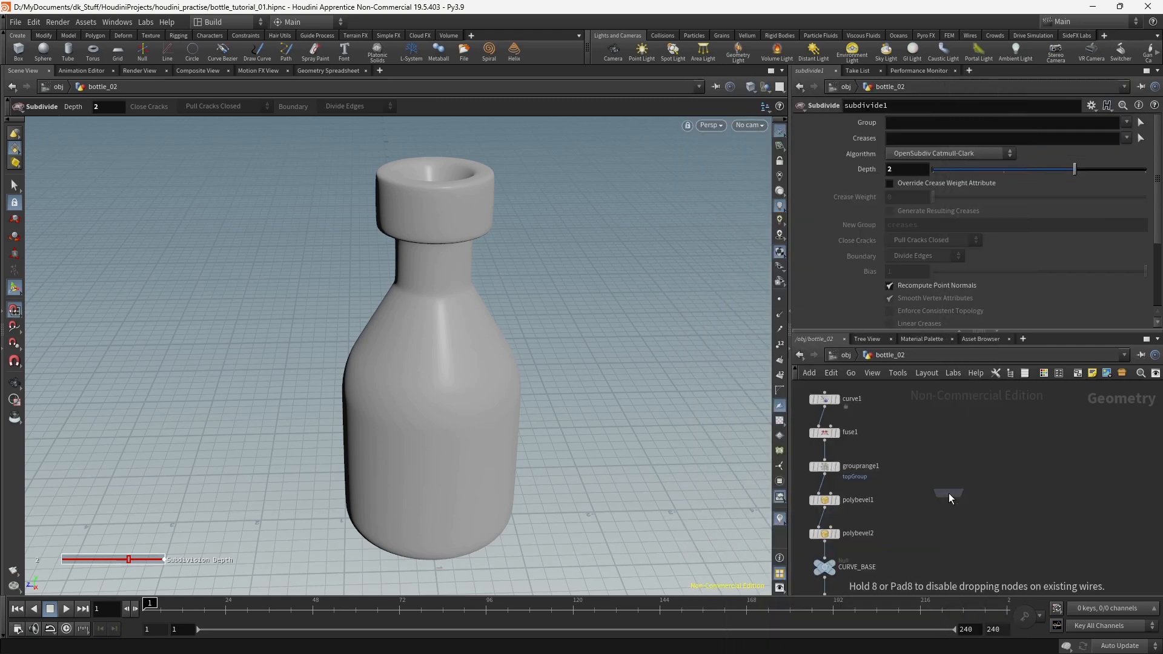
click(949, 493)
click(1132, 153)
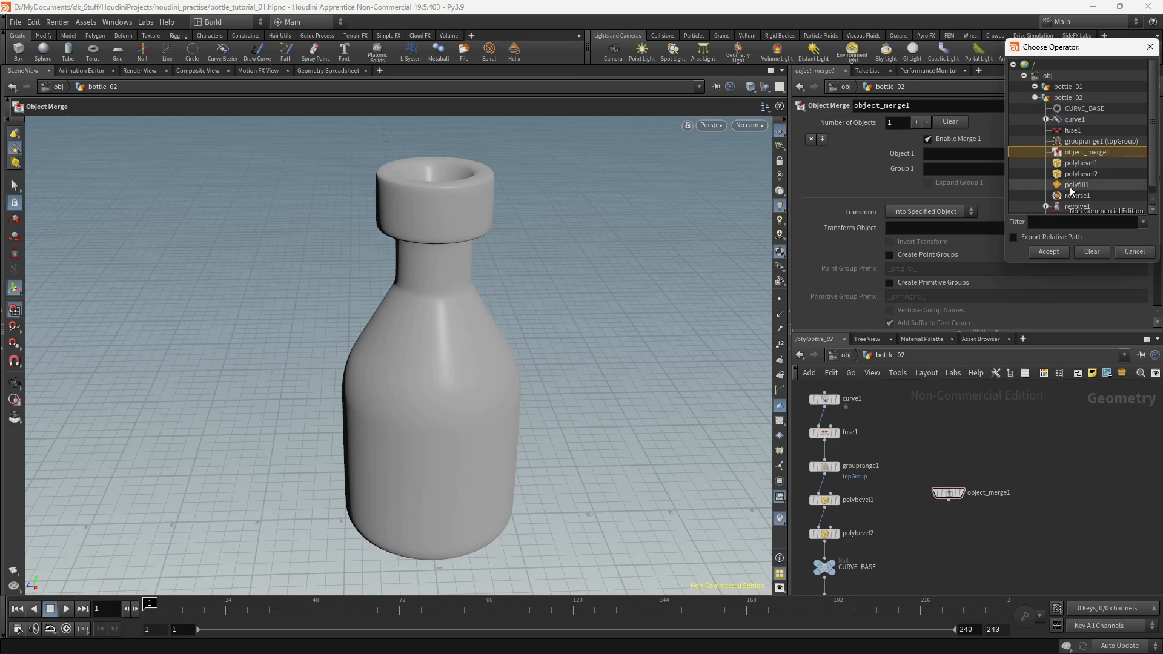
double_click(1078, 109)
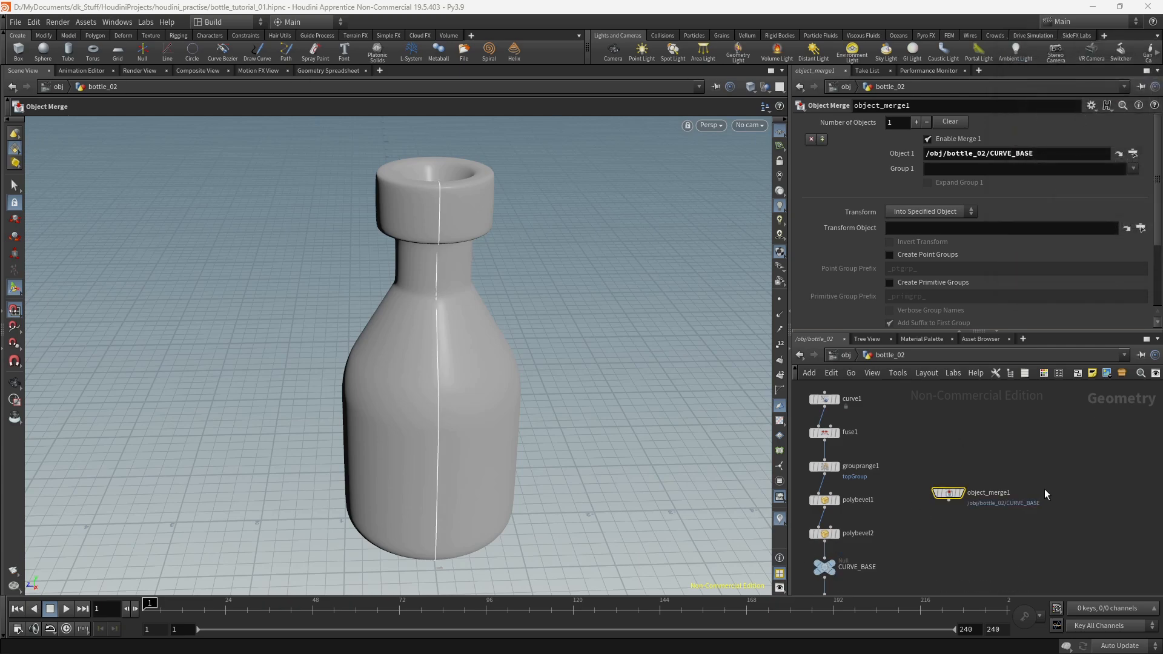
Step: Display the output of object_merge1 and bring the merged profile curve into view
alt+drag(606, 412, 475, 366)
alt+right_drag(475, 366, 576, 380)
alt+drag(576, 380, 672, 348)
click(963, 493)
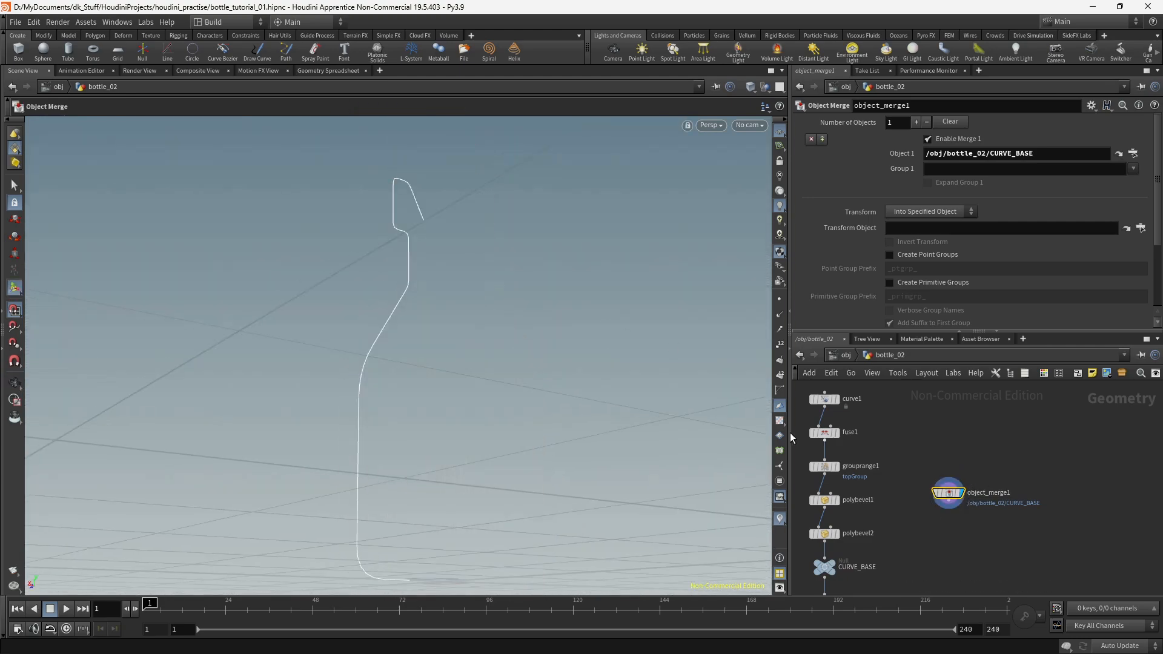
mouse_move(597, 324)
alt+mouse_down()
mouse_move(550, 364)
mouse_move(562, 382)
alt+mouse_up()
alt+right_drag(561, 382, 485, 378)
key(shift+w)
mouse_move(486, 378)
alt+mouse_down()
mouse_move(486, 356)
mouse_move(591, 393)
alt+mouse_up()
Step: Turn on the template flag of subdivide1 as a bottle reference around the profile curve
middle_drag(897, 561, 904, 410)
middle_drag(918, 504, 909, 522)
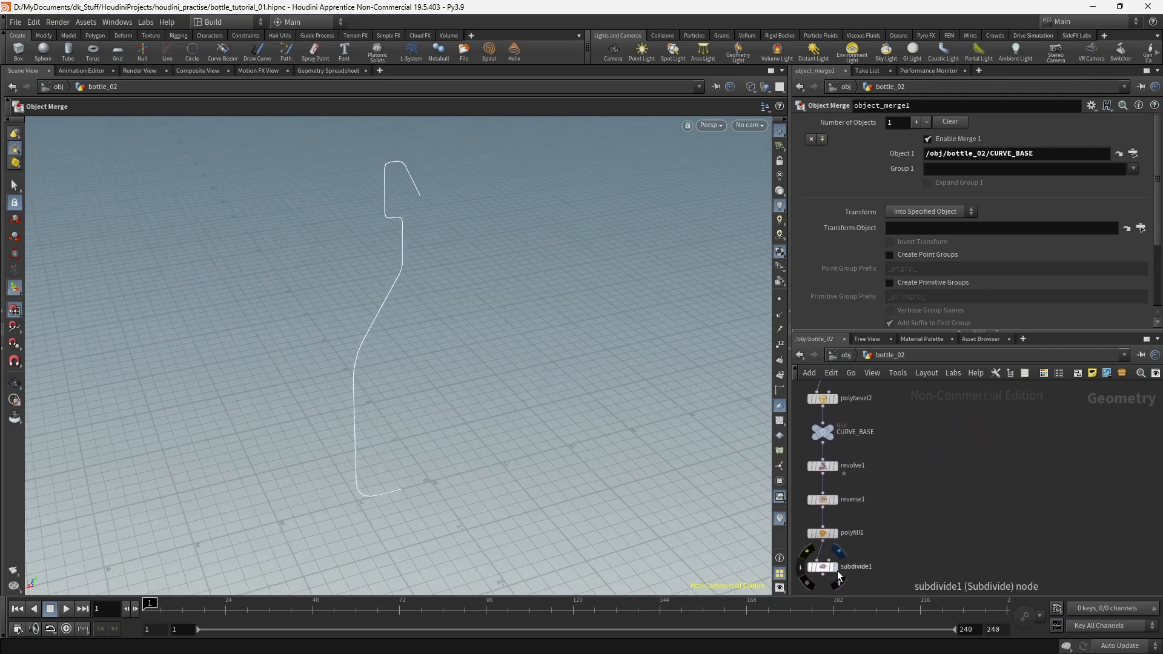
click(840, 585)
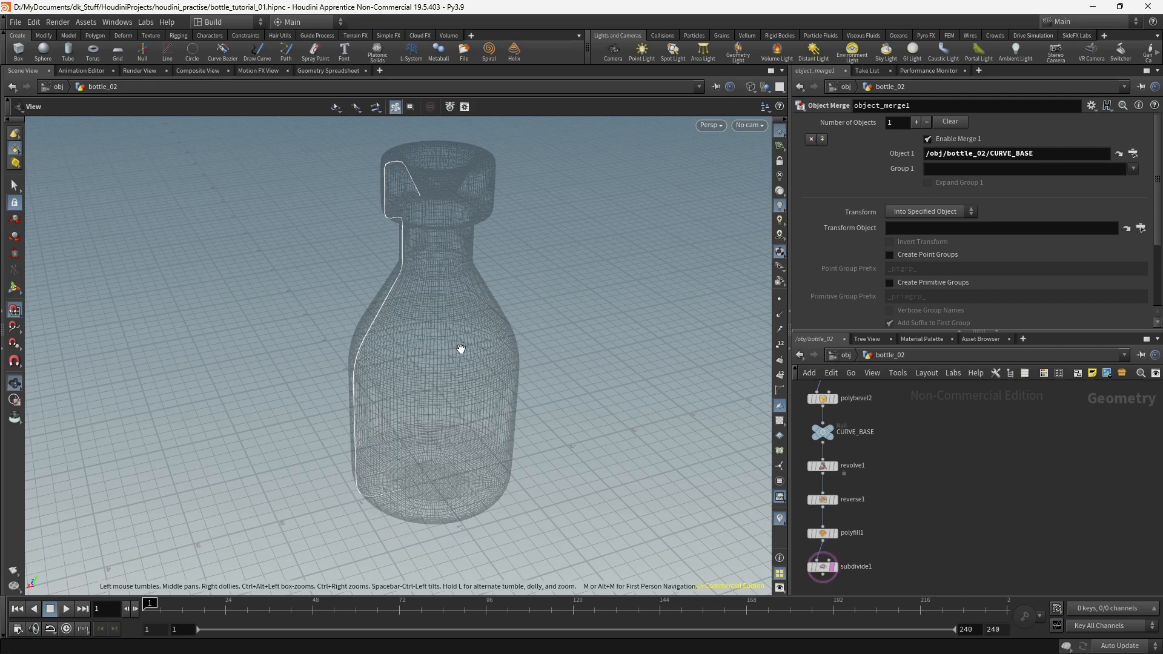
alt+drag(460, 348, 453, 381)
Step: Add a Blast node, wire it after object_merge1 and display its output
middle_drag(1016, 474, 998, 579)
middle_drag(987, 519, 1075, 511)
scroll(1028, 501, up, 2)
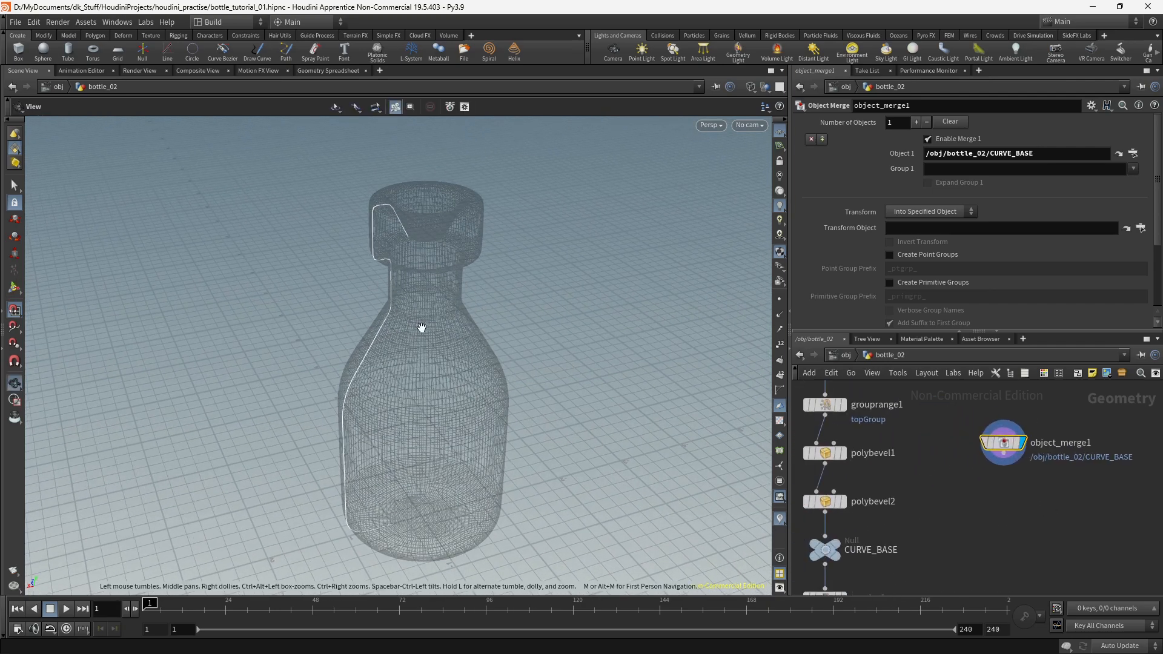
alt+drag(420, 330, 438, 275)
key(Tab)
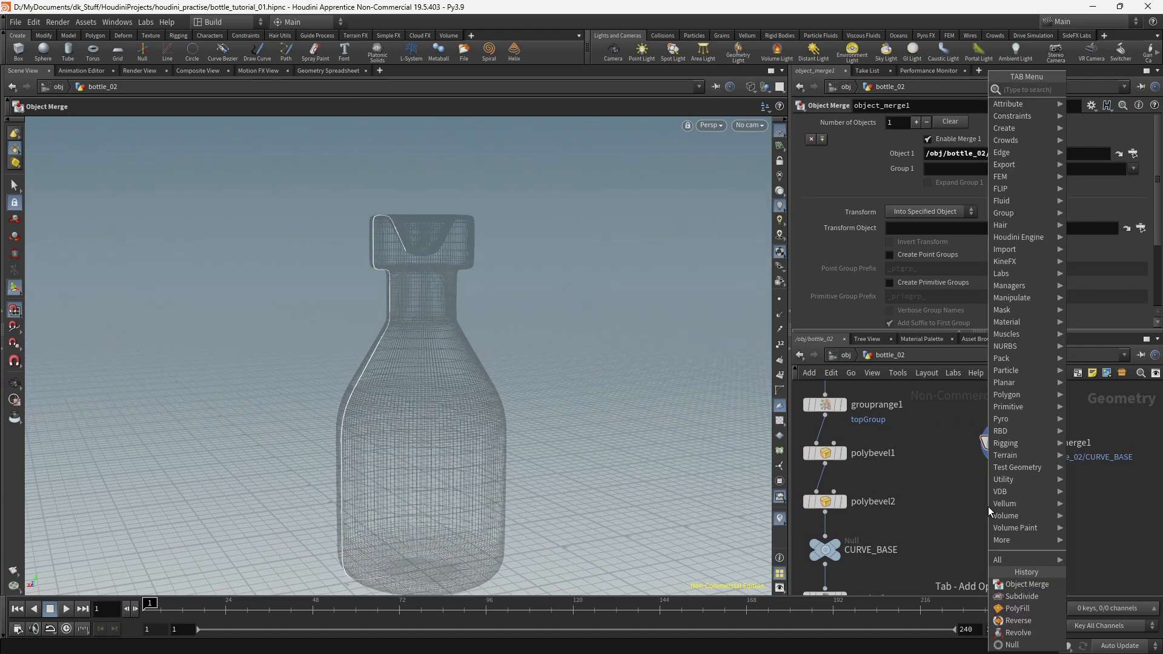
text(BLA)
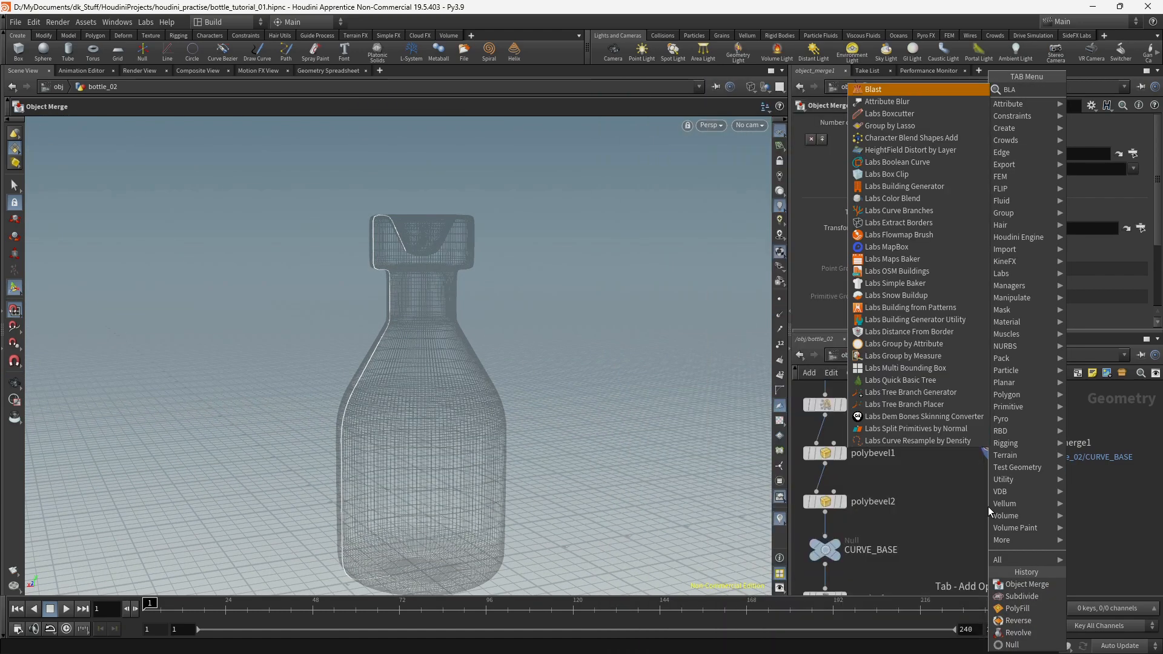
key(Return)
click(987, 506)
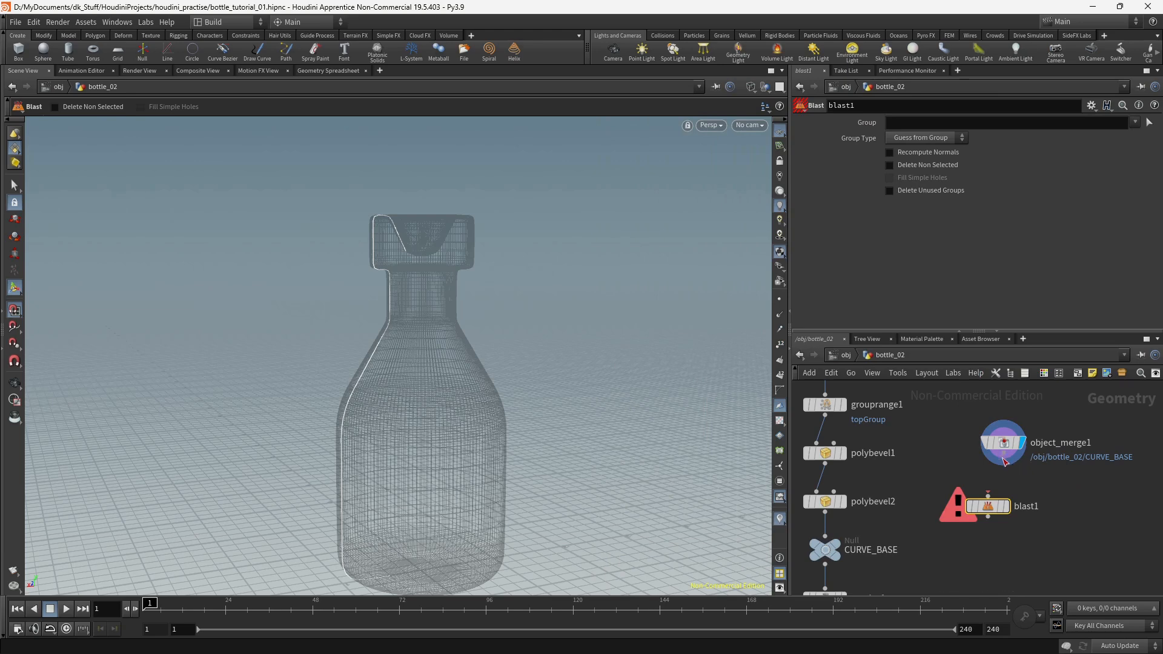
drag(1013, 469, 988, 501)
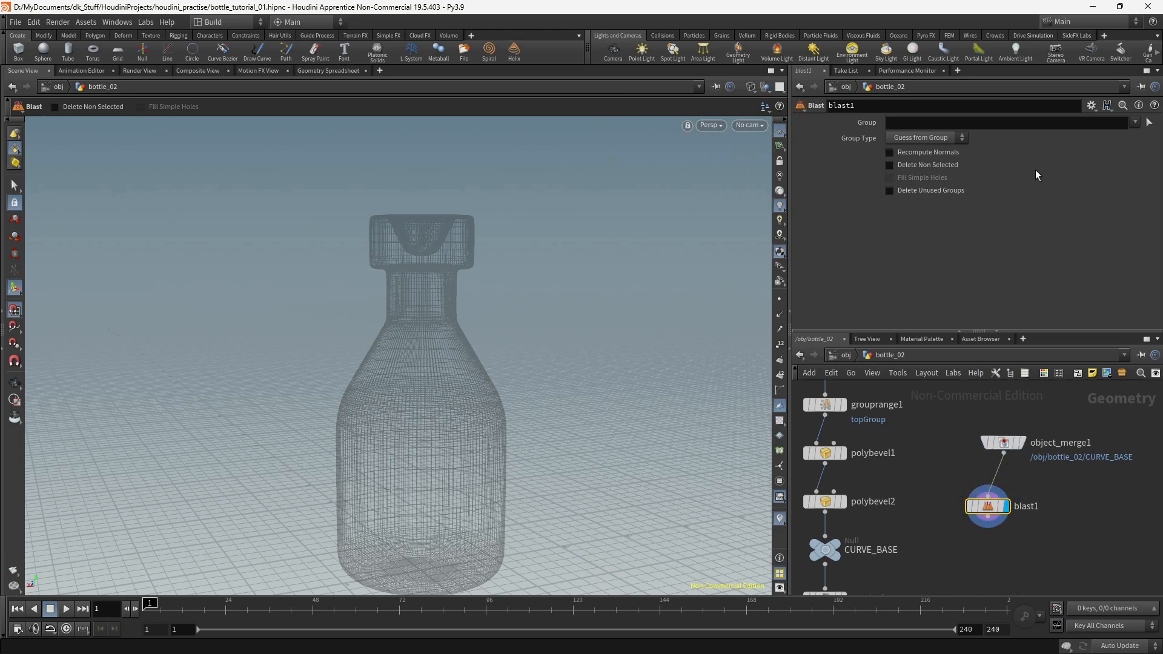
Step: Try blasting topGroup from the merged curve, line the node up under object_merge1, and delete the Blast node
click(1126, 136)
key(Escape)
drag(641, 283, 579, 329)
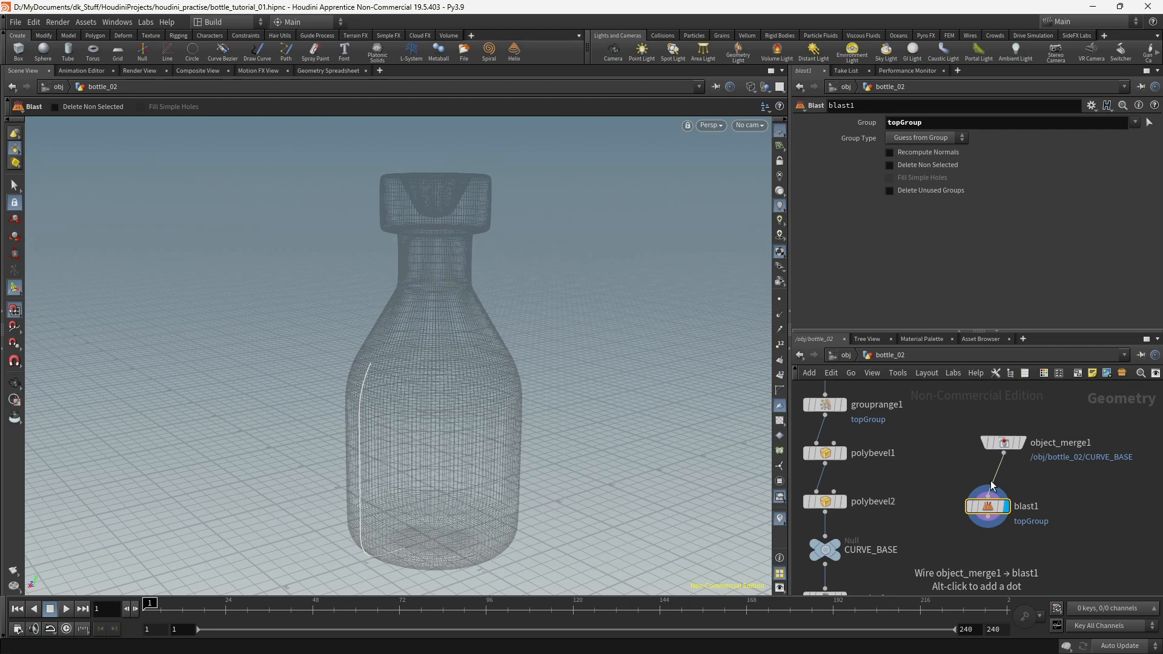
middle_drag(931, 509, 901, 486)
drag(957, 486, 972, 520)
middle_drag(1058, 492, 985, 491)
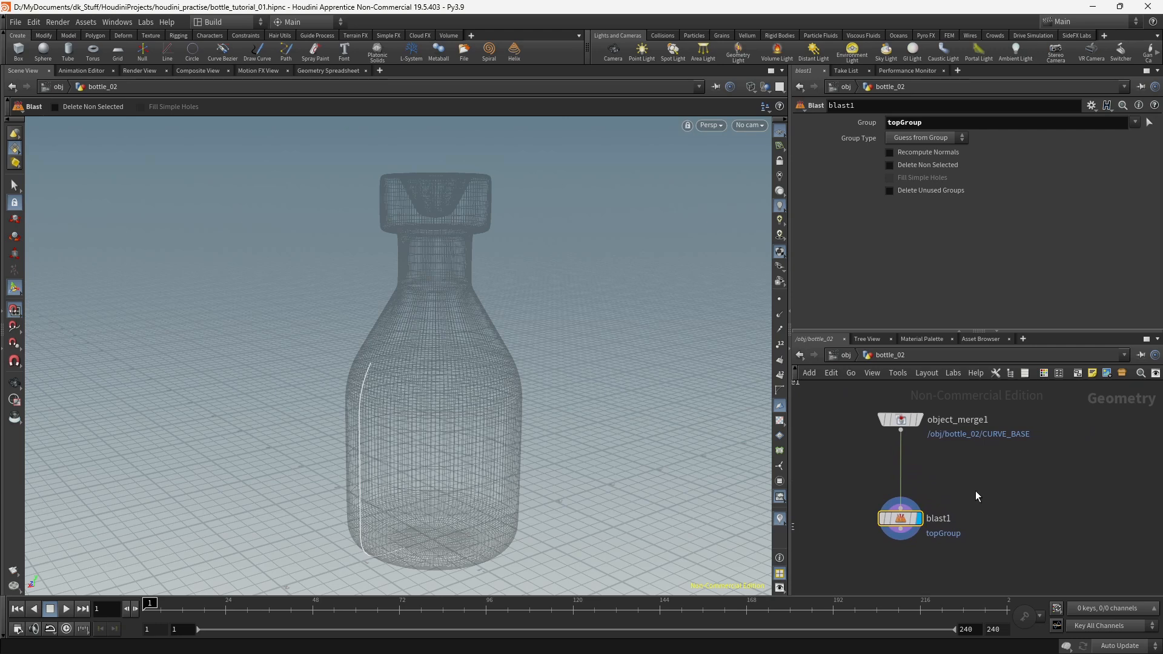
key(Delete)
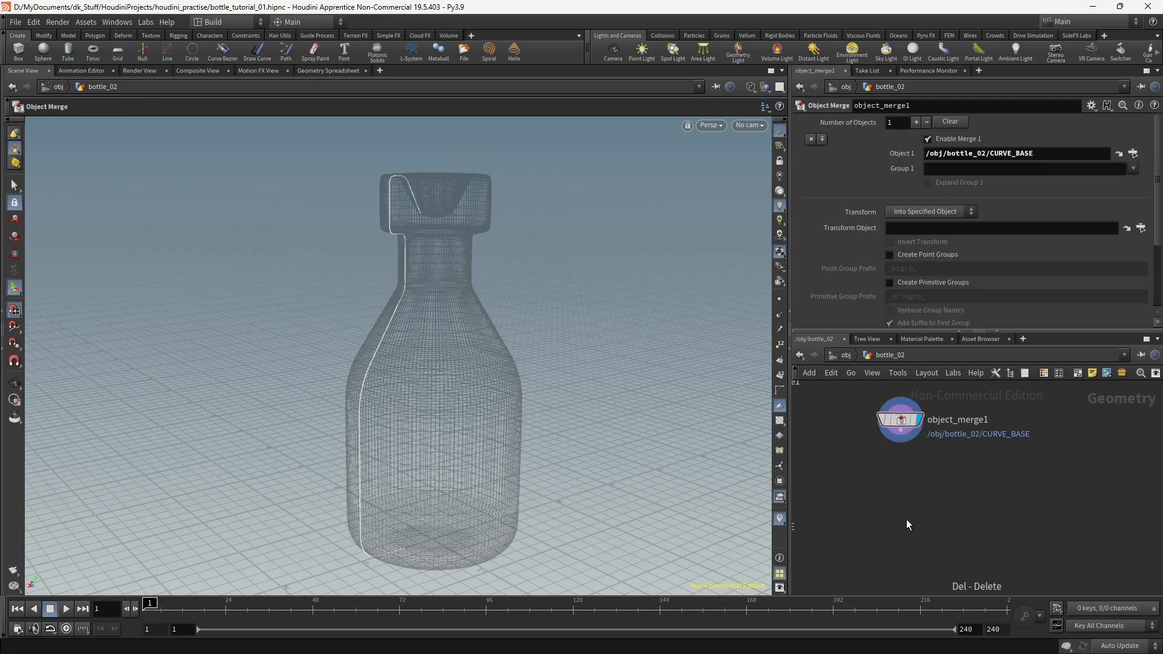
Step: Add a Group by Range node wired after object_merge1 and display its output
key(Tab)
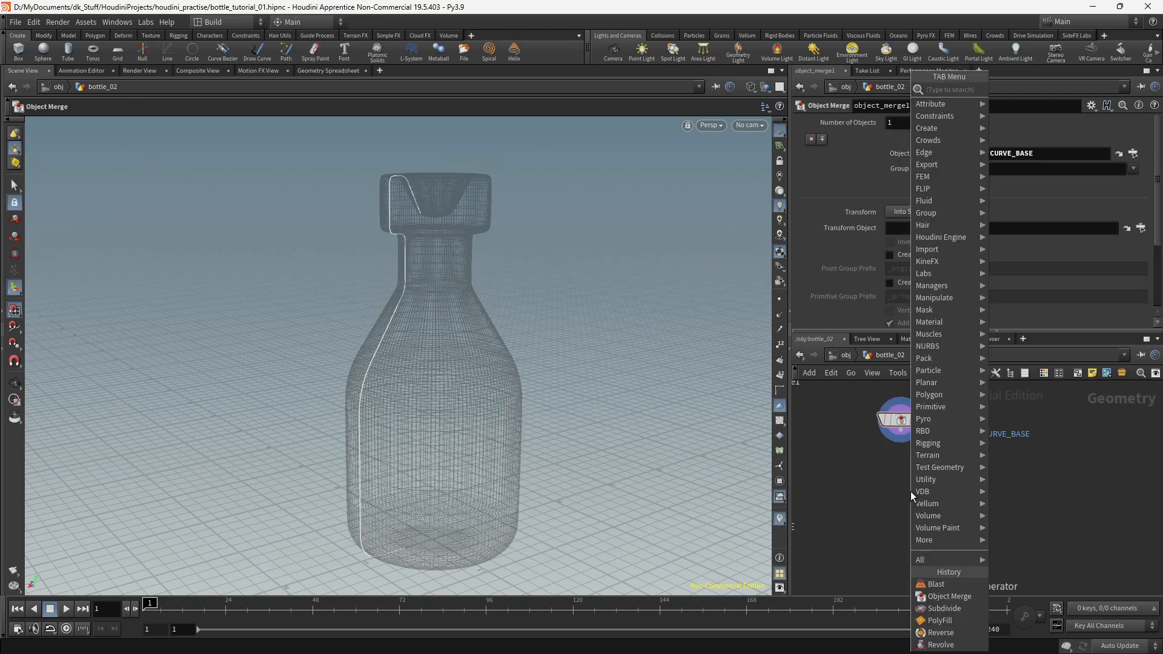
text(GROUPRAN)
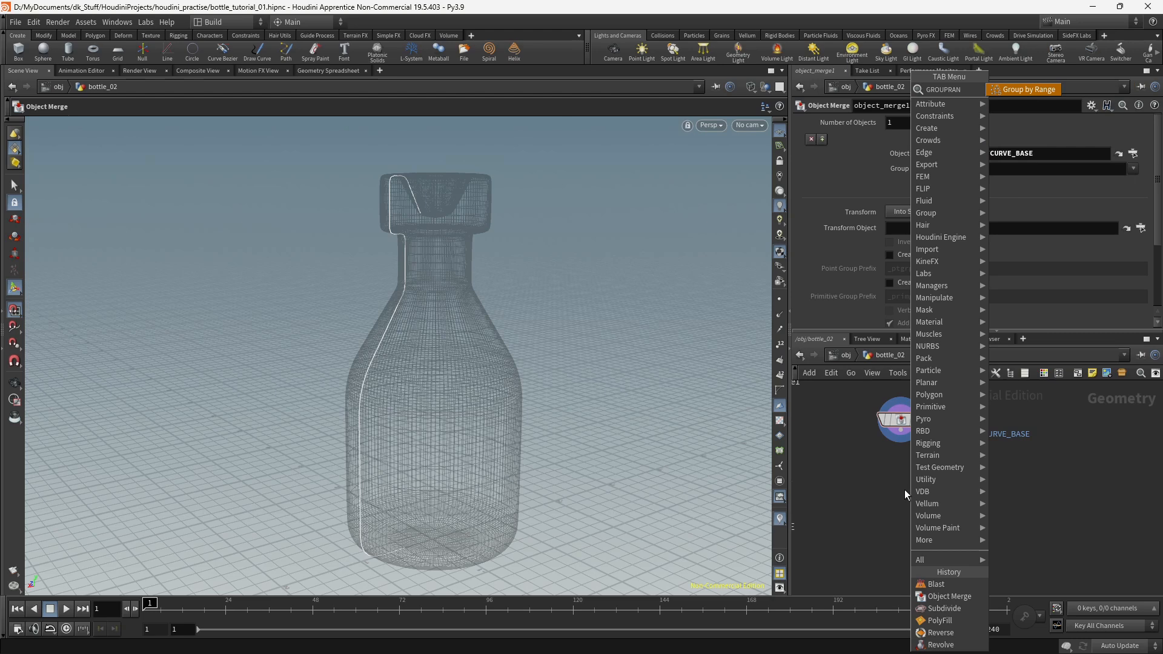
key(Return)
click(904, 490)
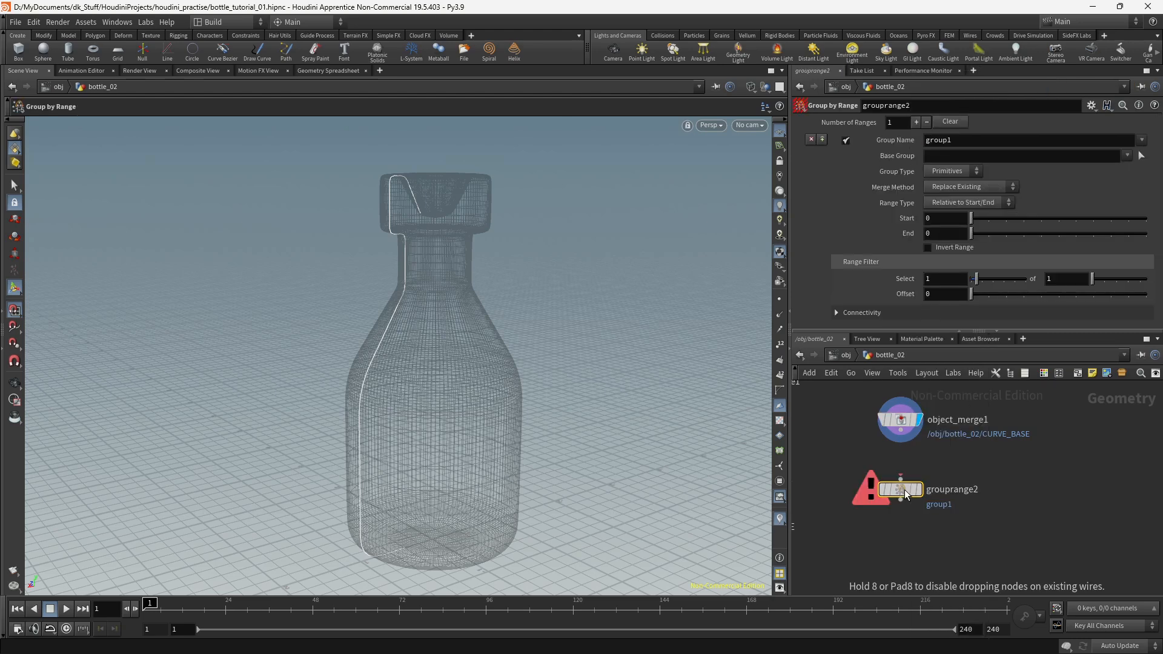
click(901, 489)
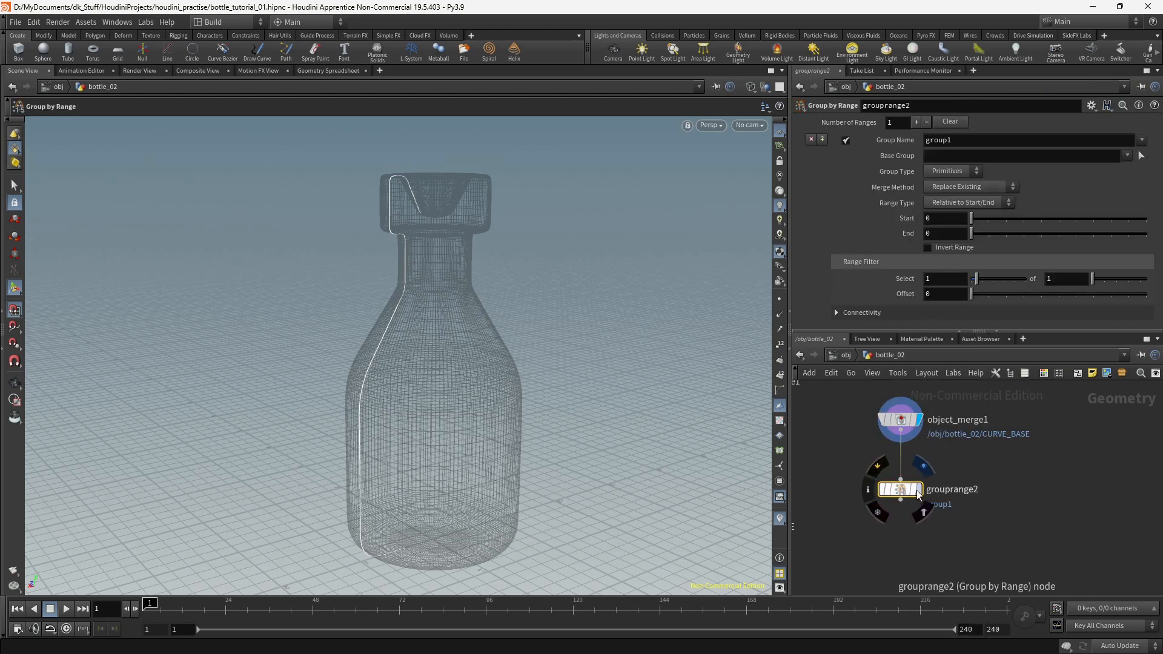
click(927, 471)
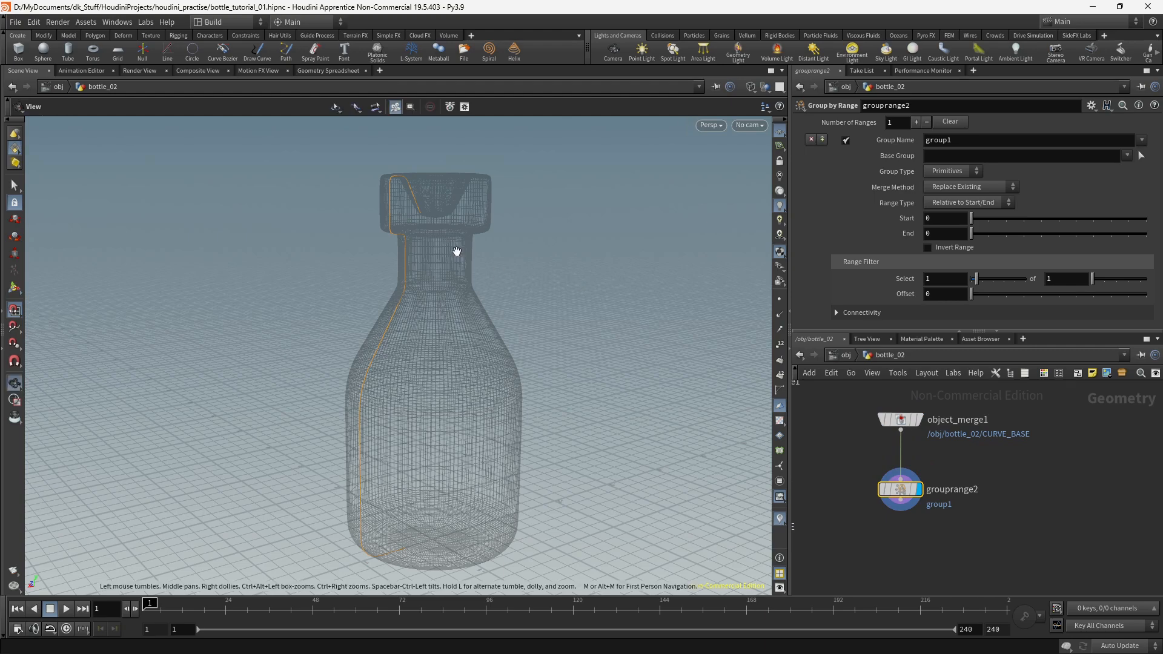
alt+drag(457, 252, 463, 282)
alt+right_drag(462, 282, 520, 265)
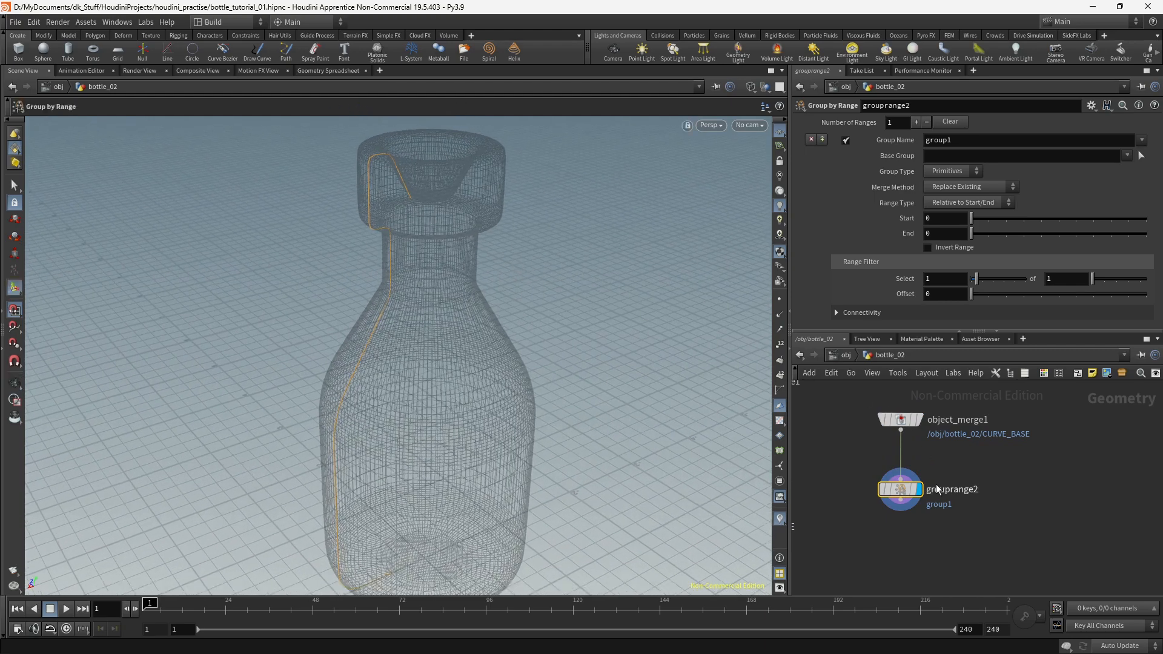
Step: Move grouprange2 closer to object_merge1, enable Invert Range and set the Group Type to Points
drag(904, 488, 905, 467)
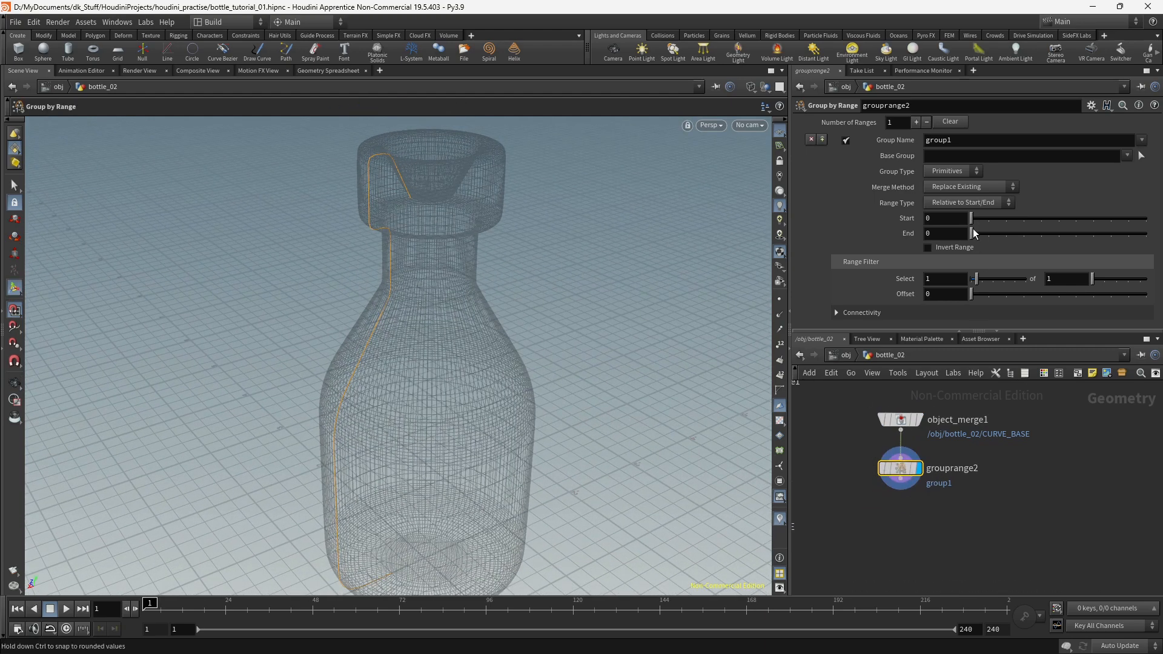
click(968, 247)
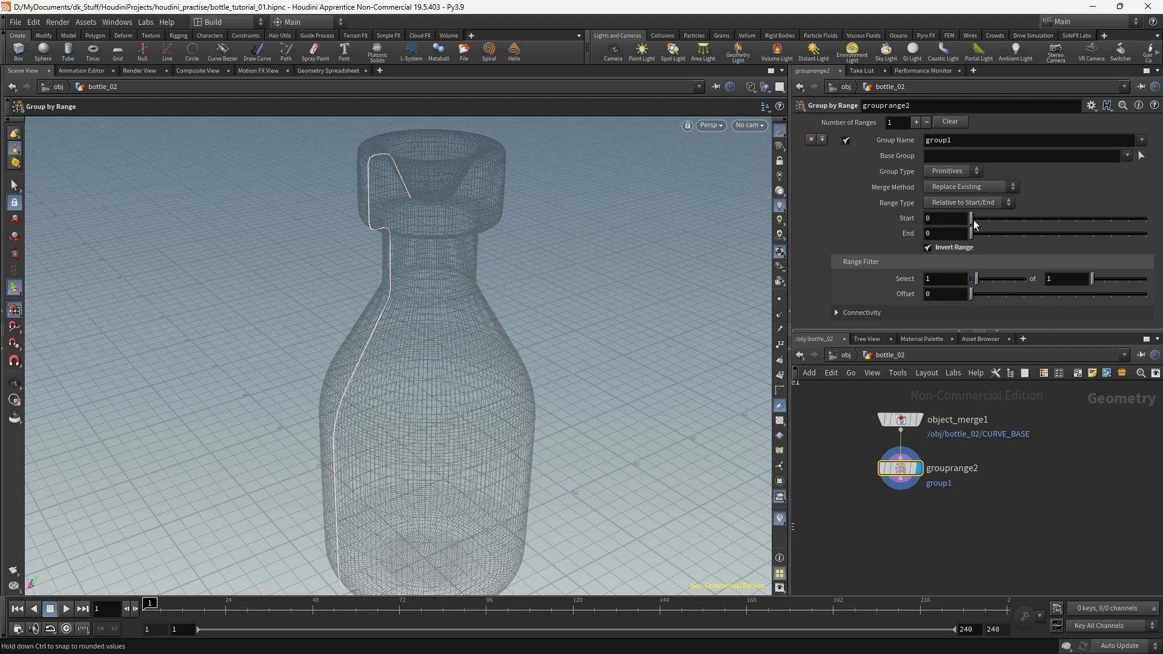
mouse_move(974, 223)
mouse_down()
mouse_move(1001, 225)
mouse_move(972, 229)
mouse_up()
click(951, 172)
click(950, 185)
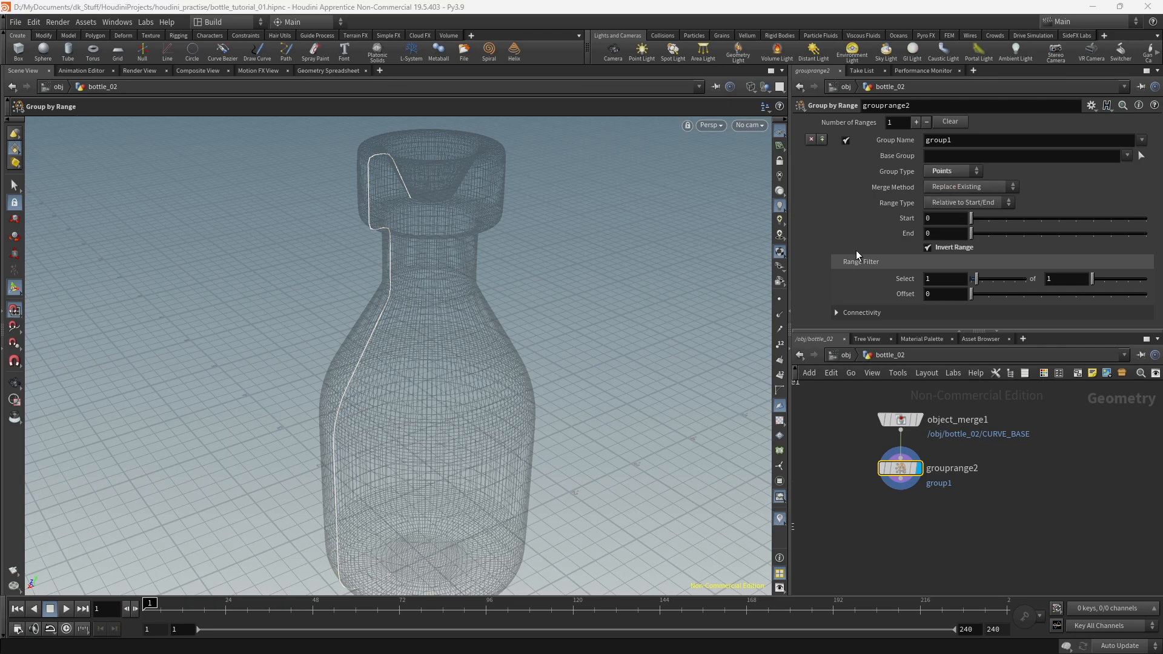
Step: Show the point markers on the profile curve in the viewport
click(779, 299)
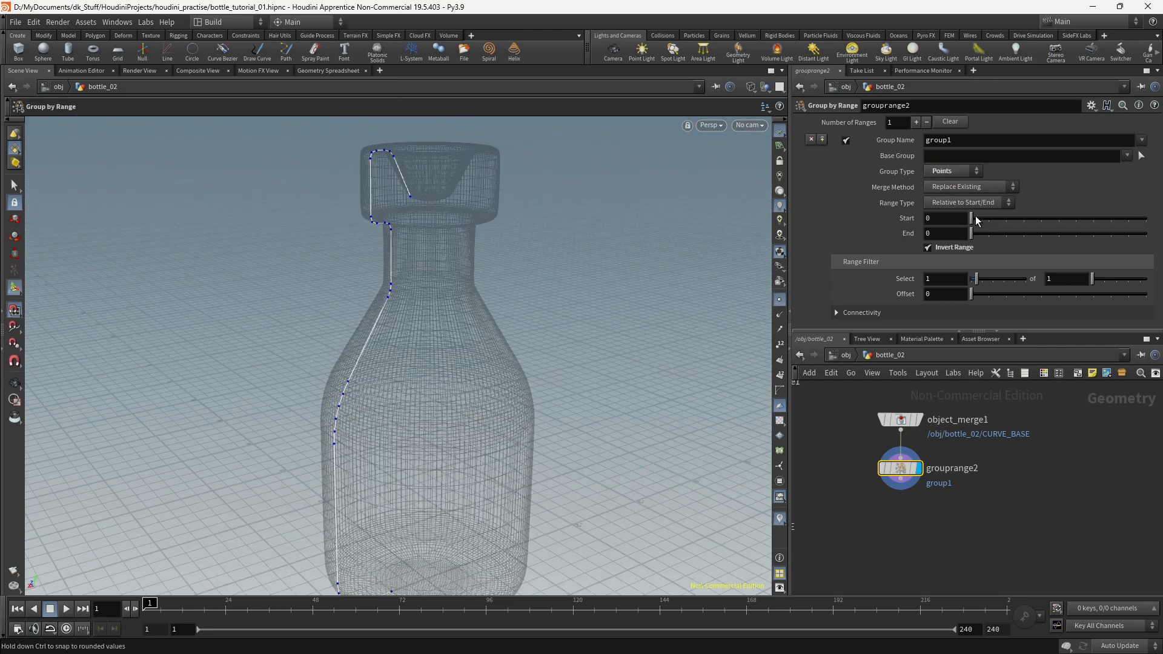
Step: Try a higher Start value for the point range and delete the Group by Range node
drag(976, 217, 1024, 223)
key(Delete)
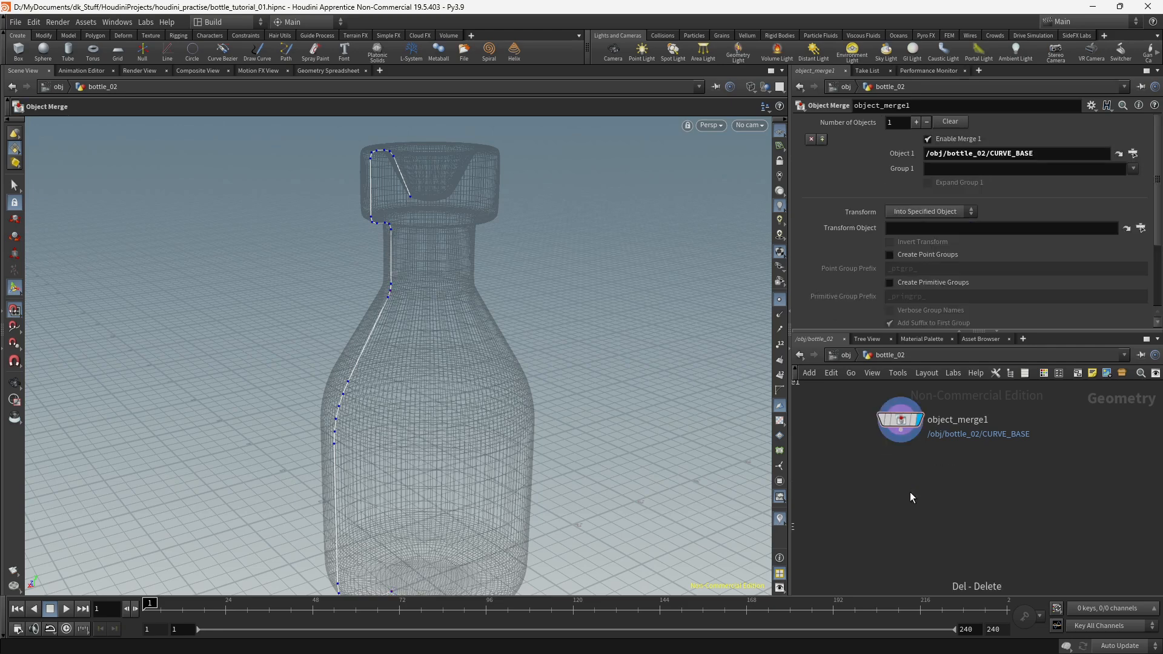
Step: Add a Sort node wired after object_merge1, display its output, and set its Point Sort to By Y
middle_drag(860, 531, 935, 513)
key(Tab)
text(car)
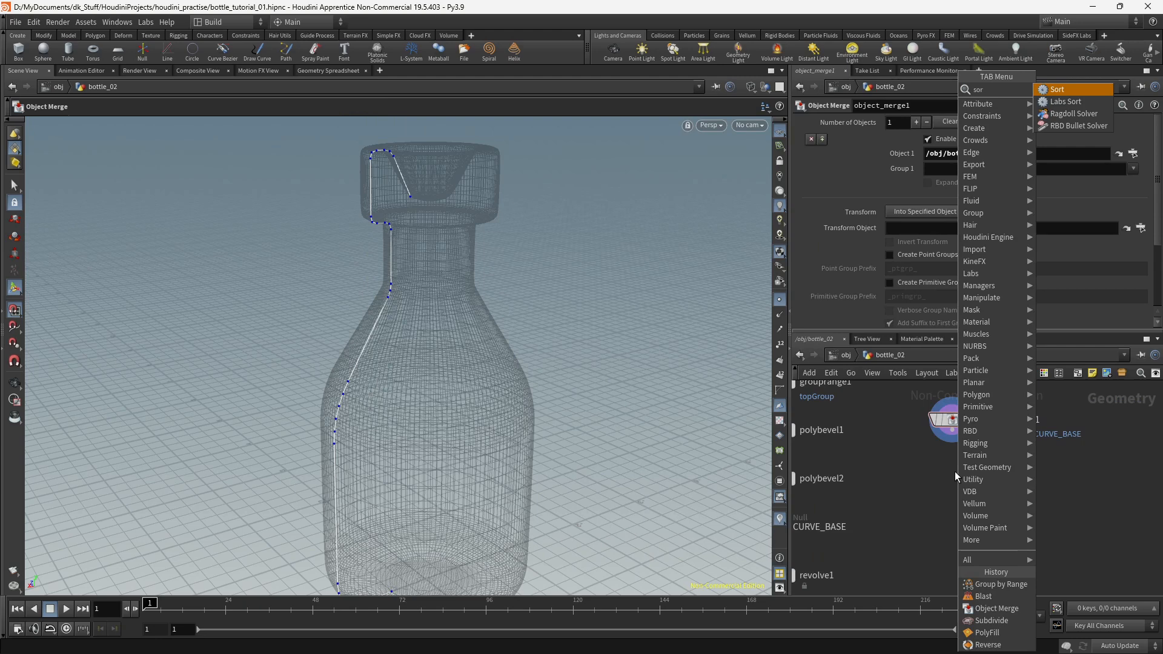
key(Return)
click(956, 477)
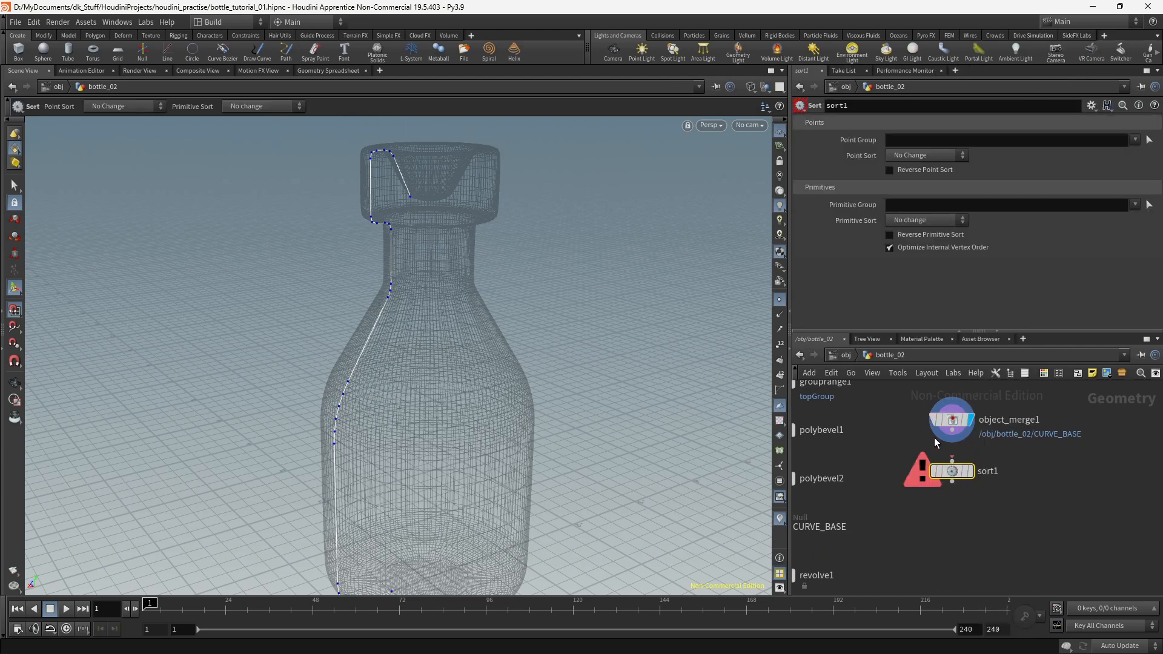
drag(952, 443, 952, 465)
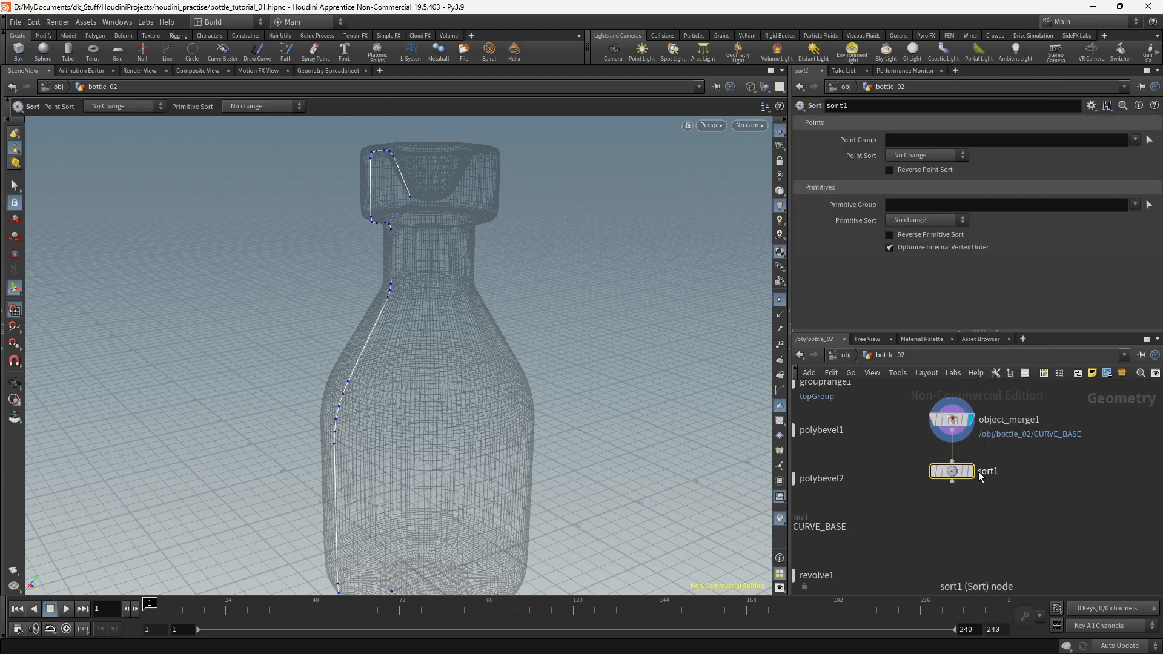
click(920, 155)
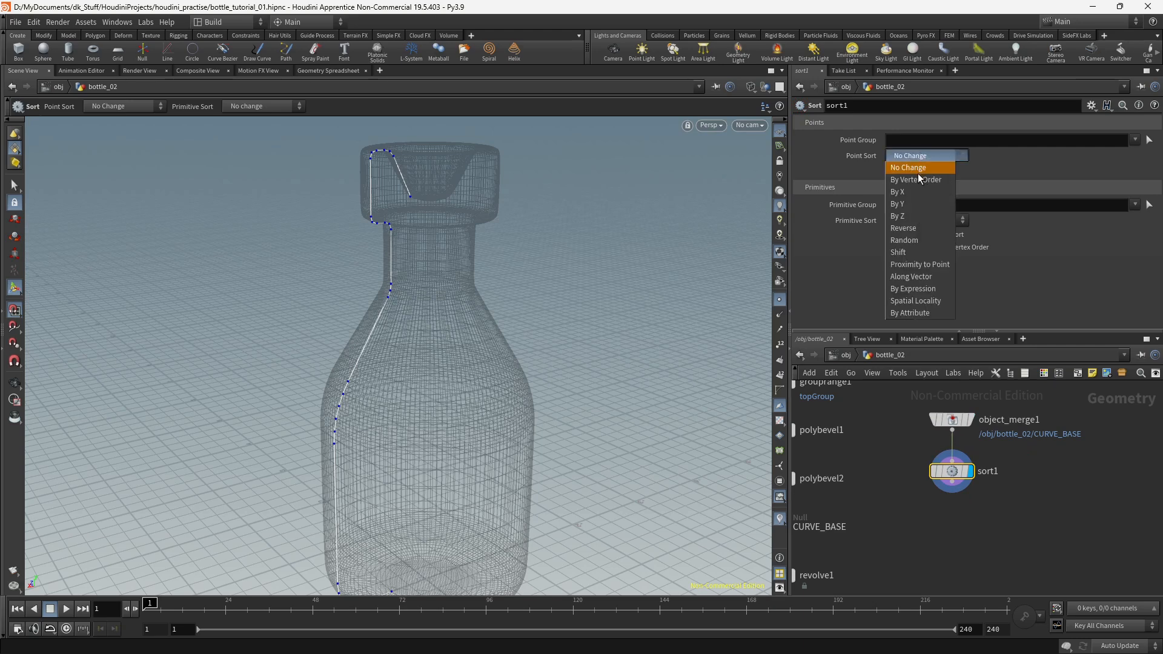
click(911, 206)
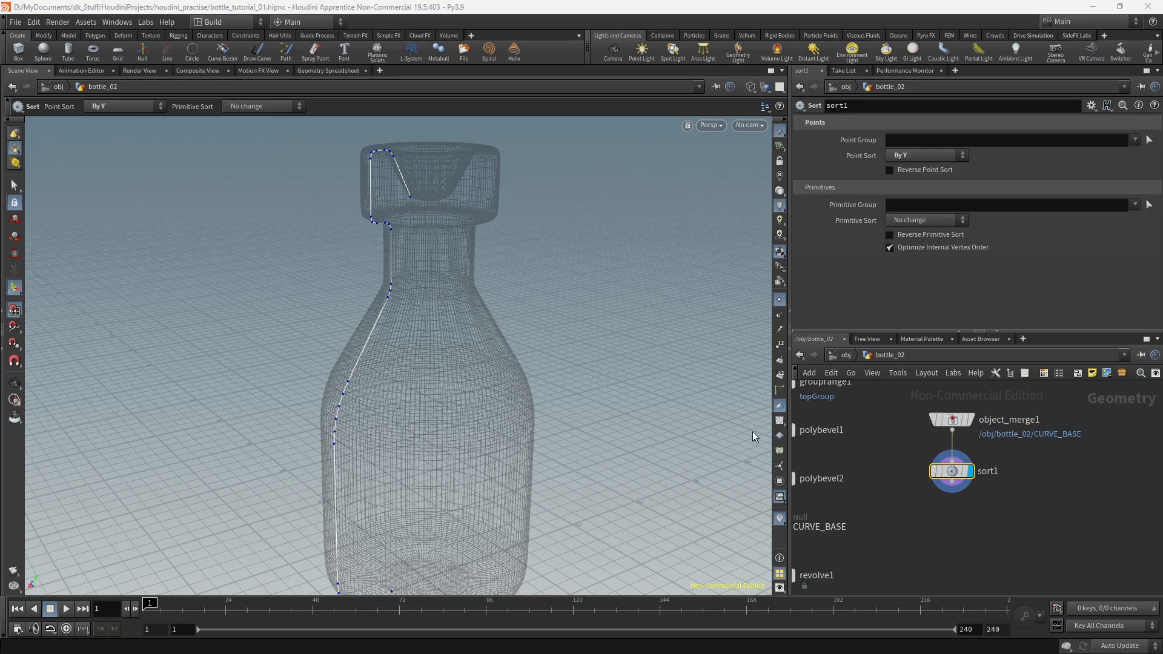
Step: Set sort1's Point Sort to By Vertex Order and show the point numbers in the viewport
click(919, 159)
click(917, 179)
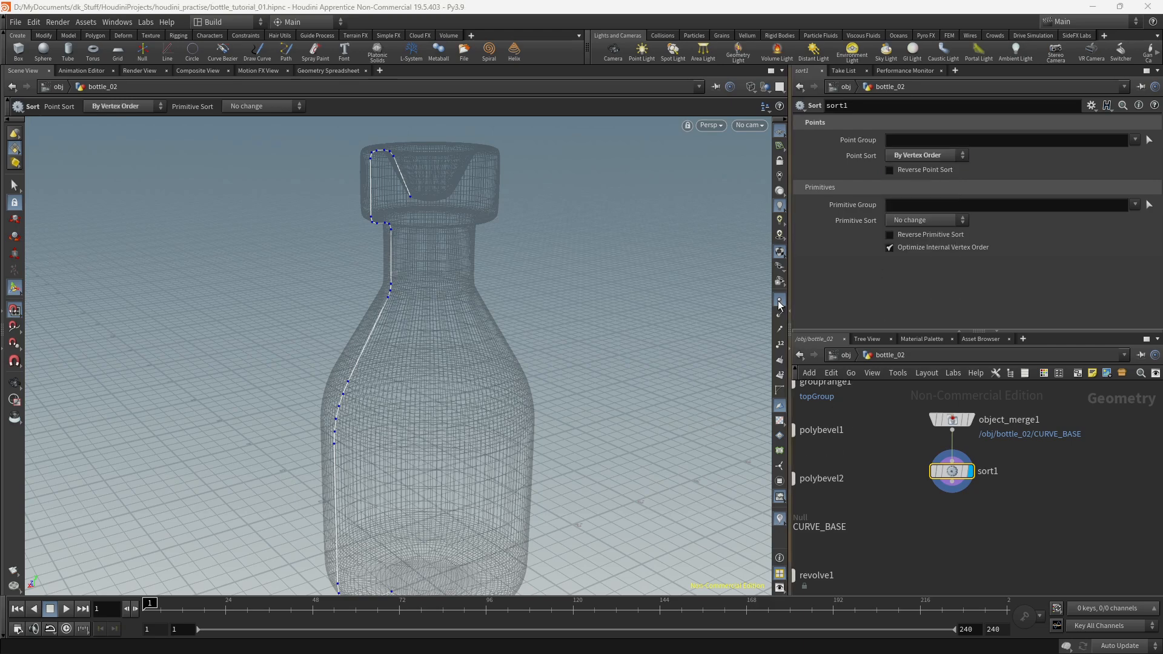
alt+drag(561, 316, 580, 340)
alt+right_drag(580, 340, 563, 348)
alt+drag(563, 348, 548, 343)
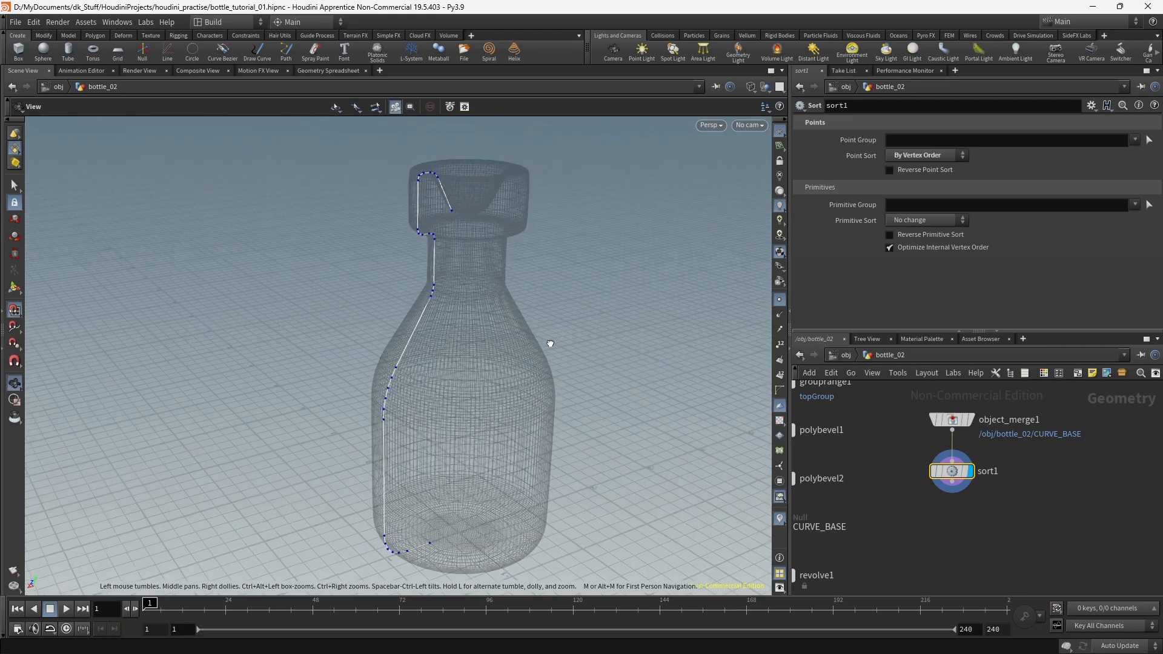
alt+right_drag(534, 325, 538, 281)
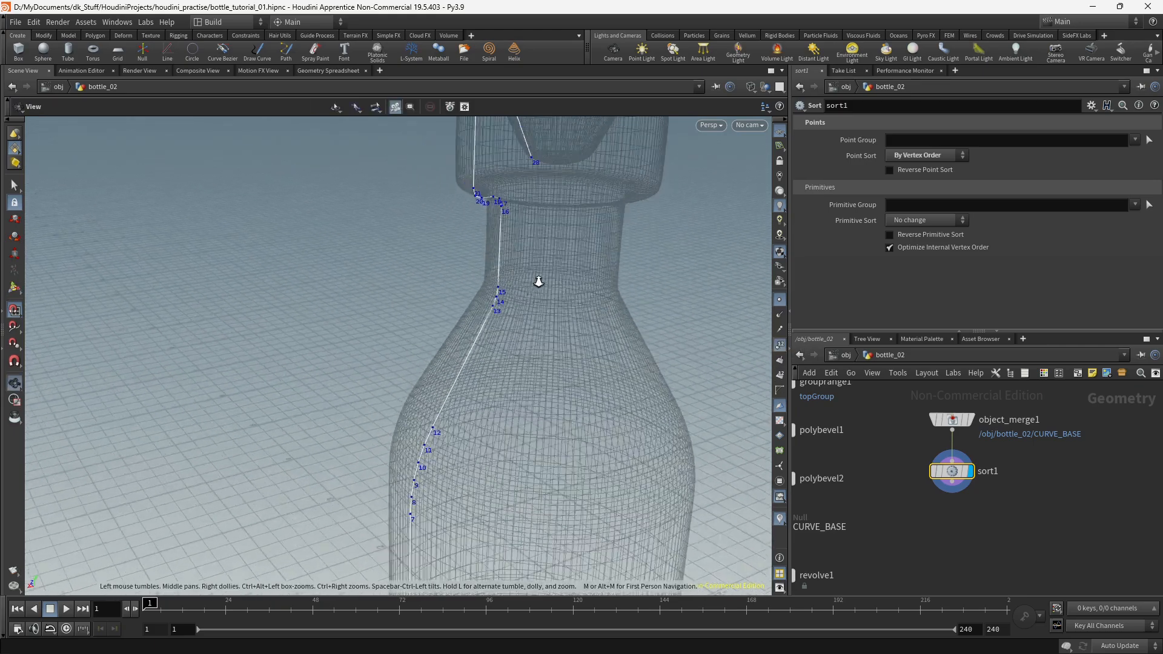
Step: Examine the point numbering along the profile curve from the bottle's cap and neck down to its base
alt+middle_drag(537, 281, 551, 351)
alt+right_drag(552, 352, 594, 358)
alt+drag(594, 358, 537, 327)
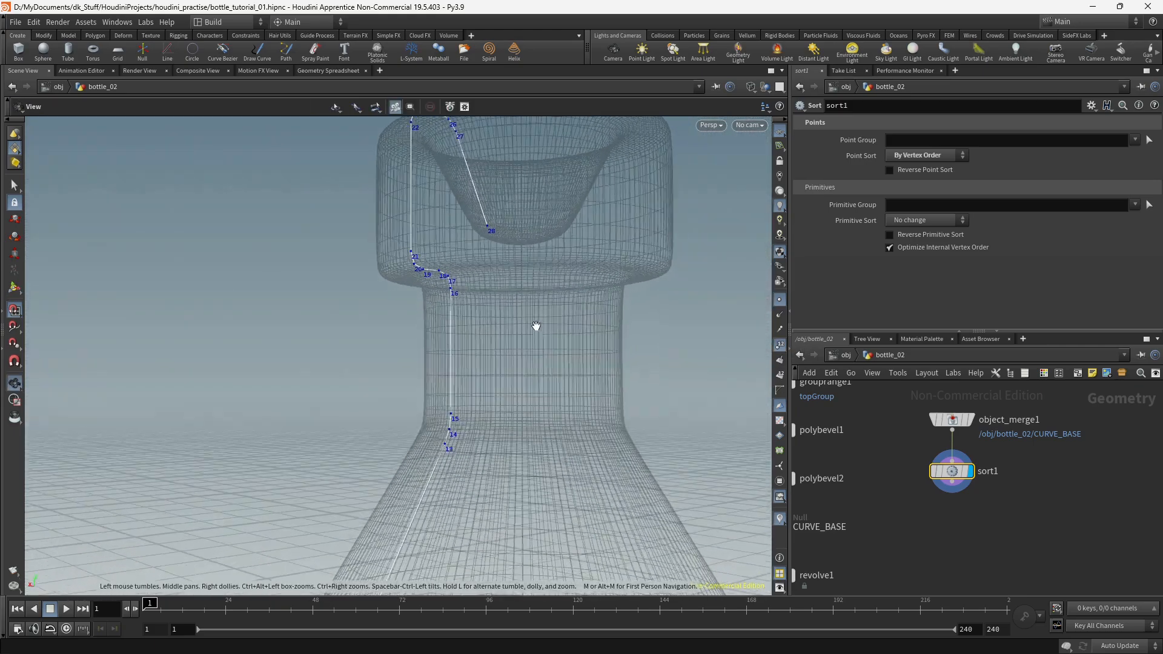
alt+middle_drag(537, 328, 517, 390)
mouse_move(517, 390)
alt+mouse_down()
mouse_move(514, 419)
mouse_move(520, 407)
alt+mouse_up()
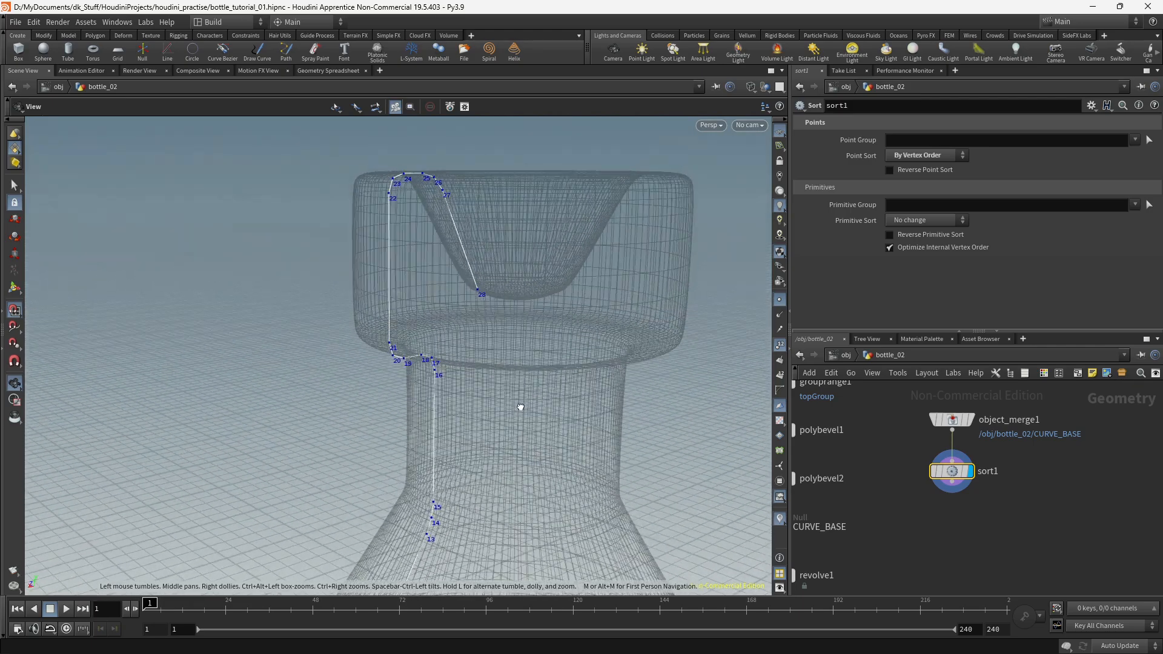
alt+middle_drag(503, 460, 507, 348)
alt+right_drag(506, 348, 361, 363)
alt+middle_drag(485, 408, 459, 327)
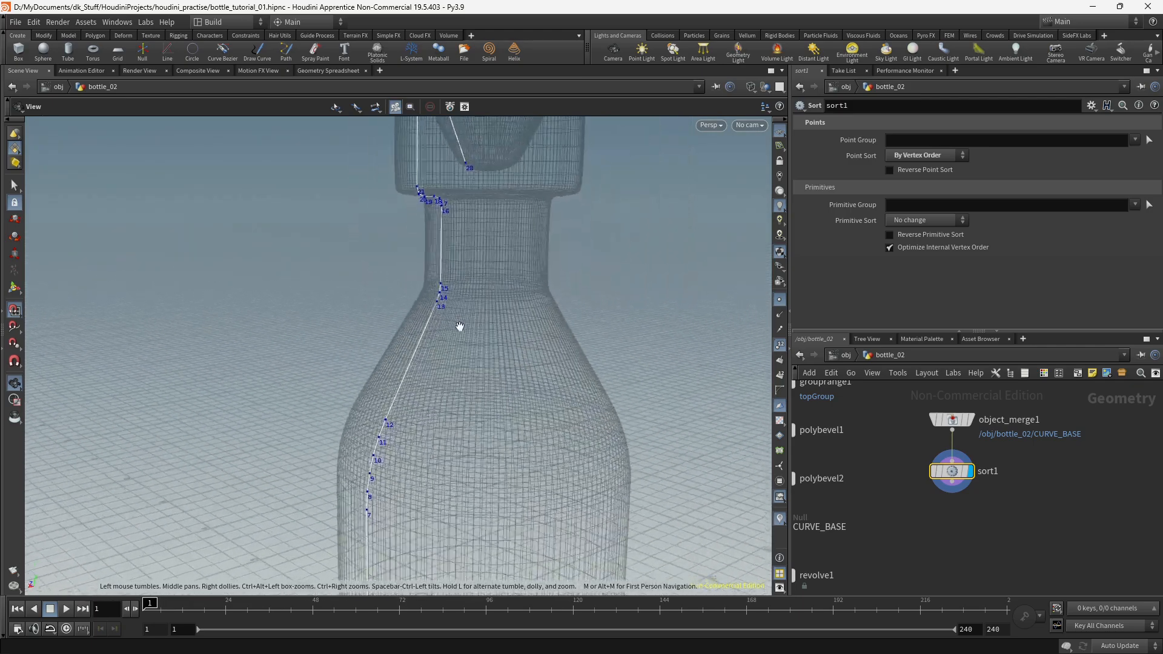
alt+right_drag(460, 327, 457, 366)
alt+middle_drag(458, 366, 449, 327)
alt+drag(449, 327, 447, 347)
alt+right_drag(448, 348, 429, 361)
alt+drag(429, 361, 442, 324)
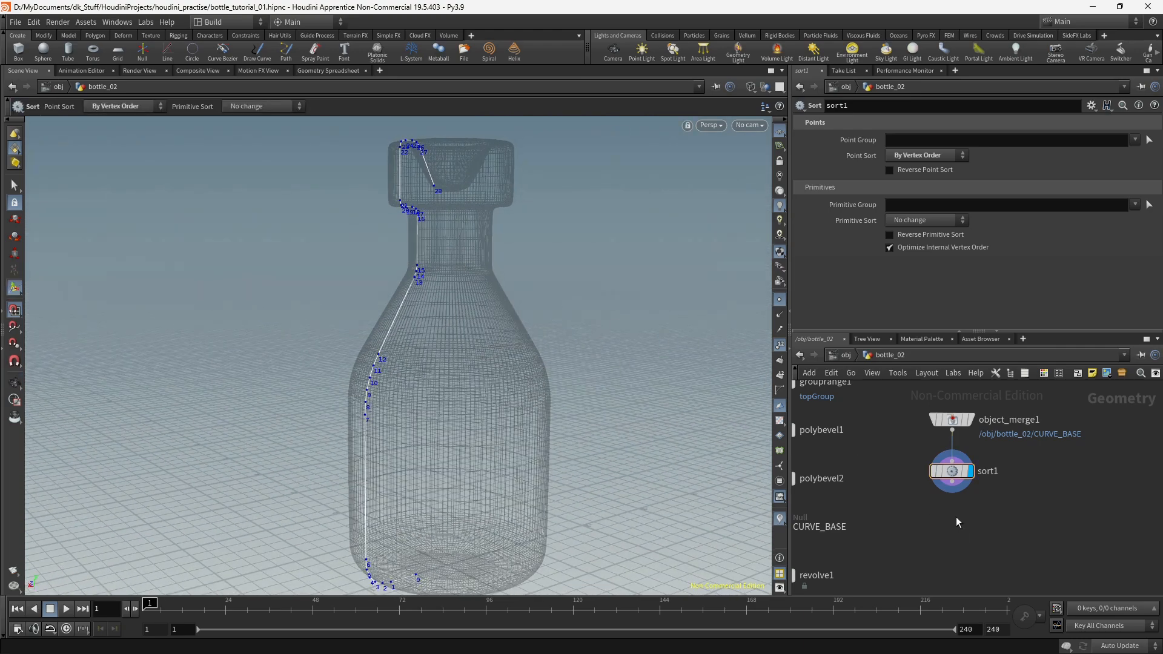
Step: Add a Group by Range node wired after sort1 and display its output
key(Tab)
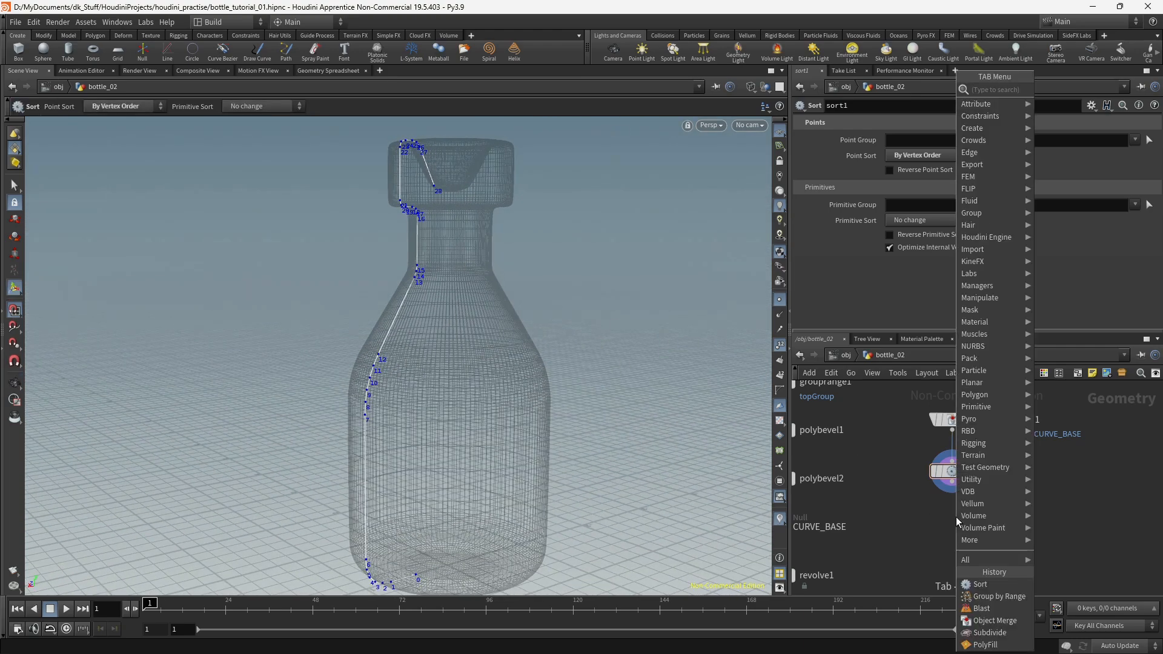
text(group)
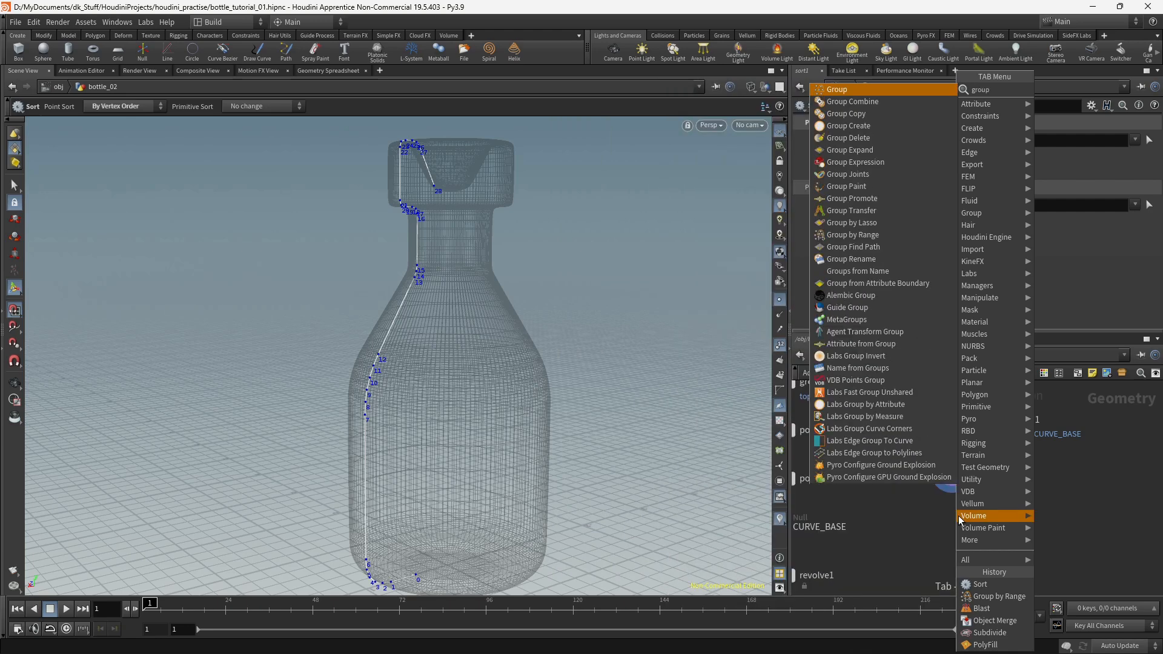
text(by)
key(Down)
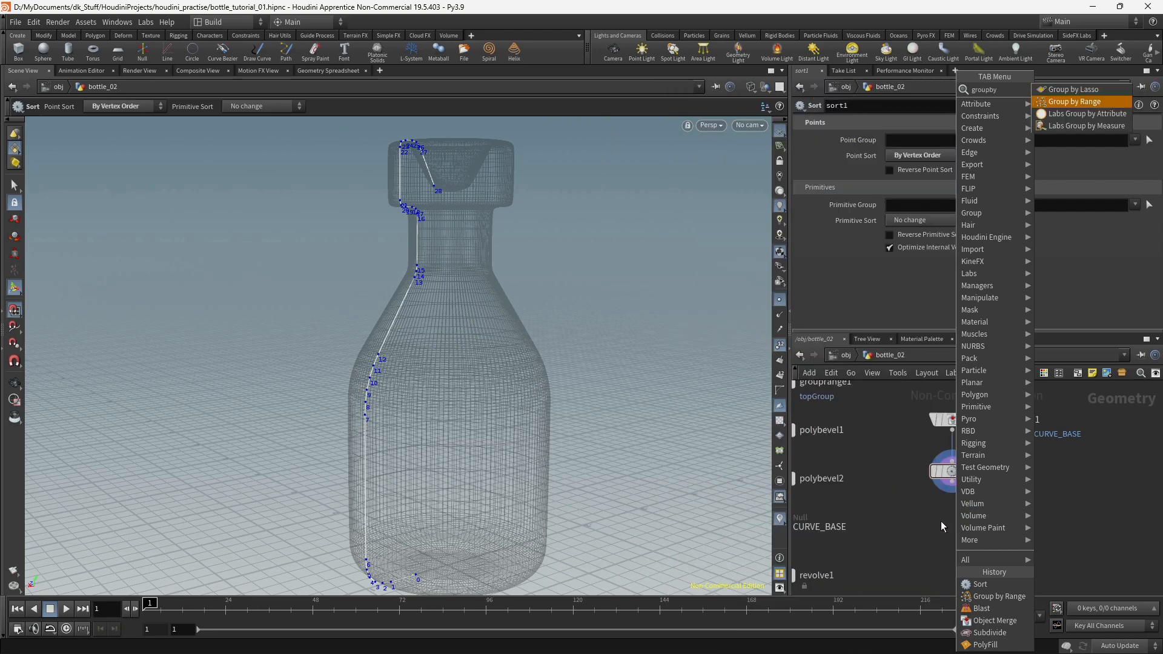
key(Return)
click(940, 521)
drag(967, 503, 969, 503)
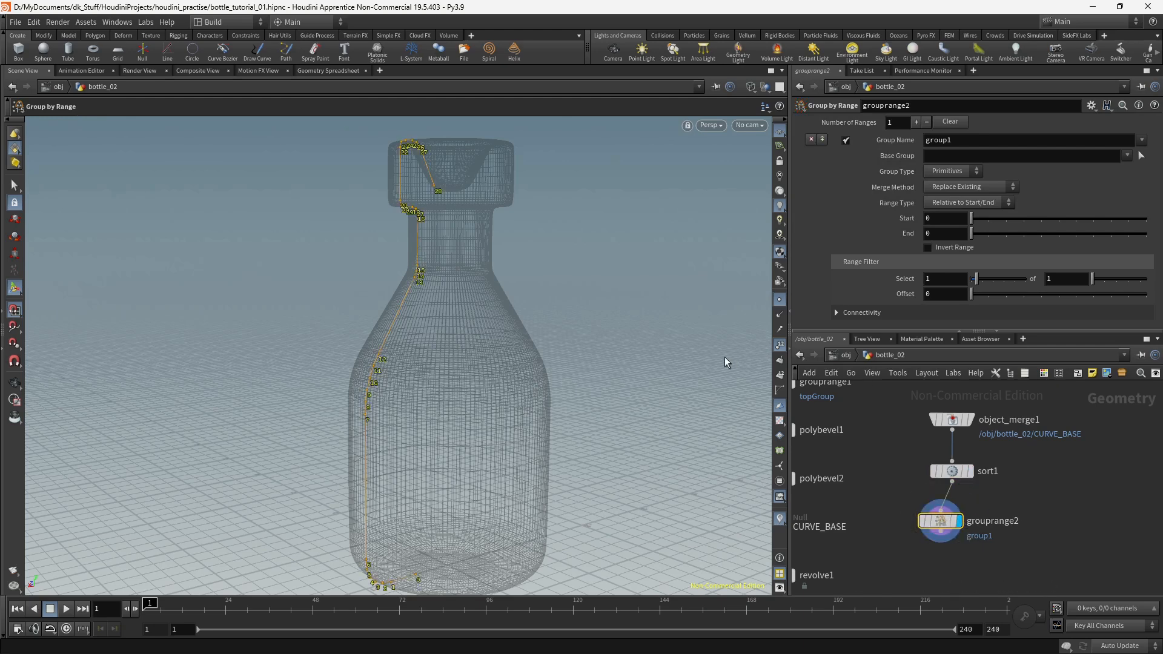
Step: Set grouprange2's Group Type to Points, enable Invert Range and raise its End value to 10
click(948, 184)
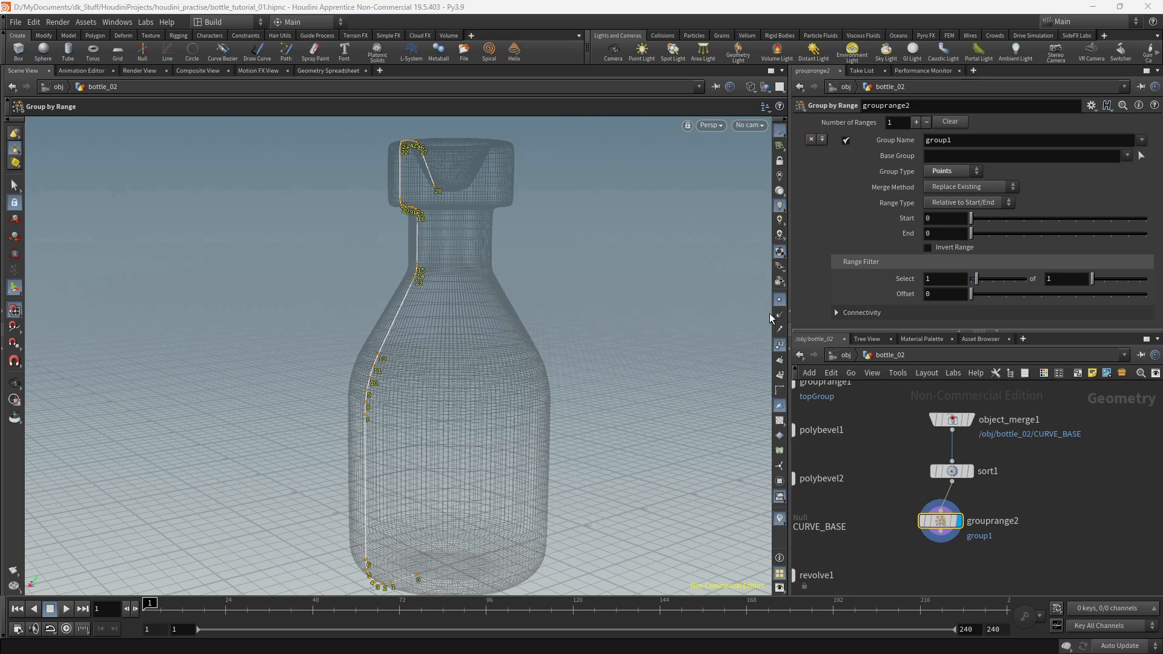
click(962, 248)
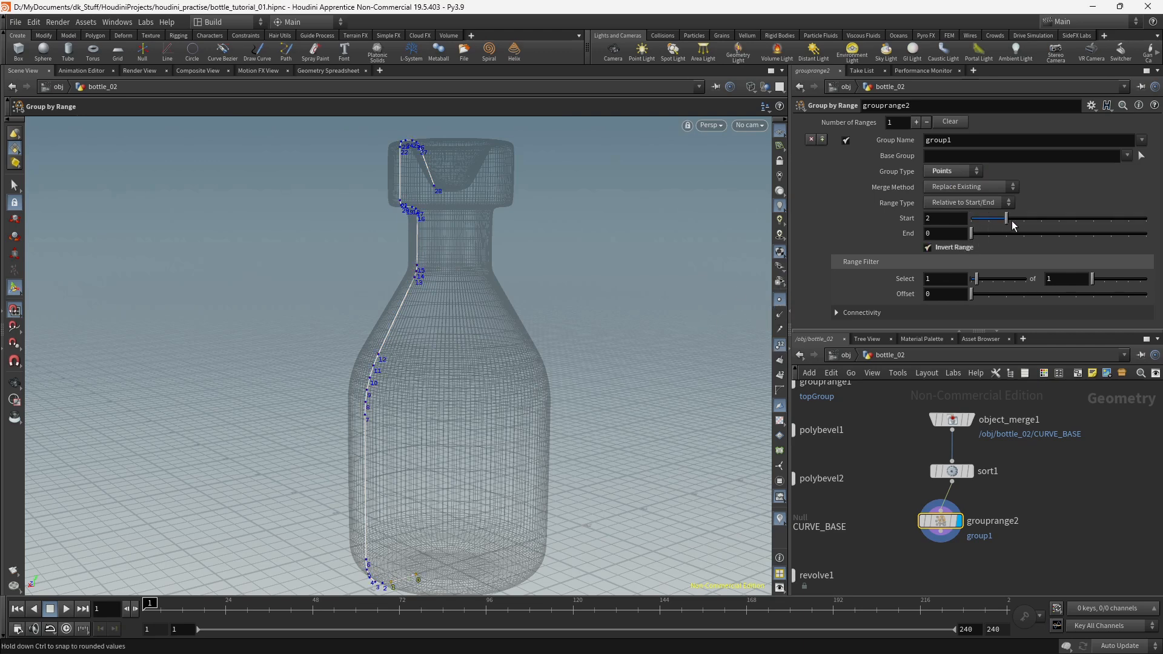
drag(1011, 221, 1146, 250)
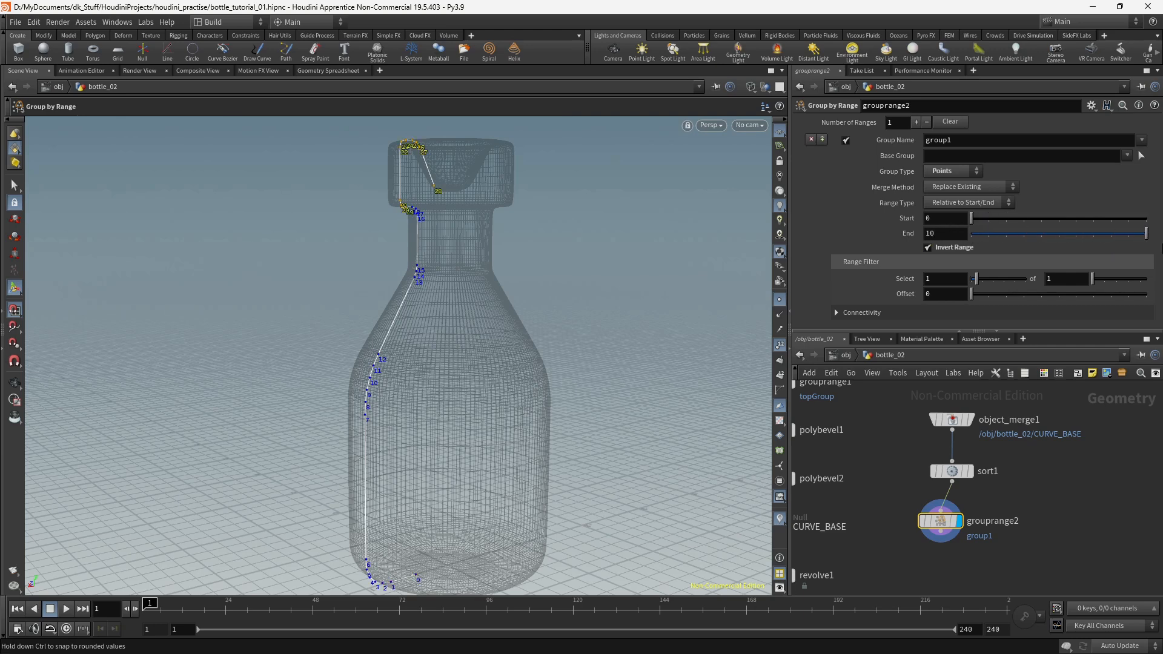
Step: Try 16 for the point range's End value and settle on 15, checking the grouped points on the curve
drag(947, 235, 903, 234)
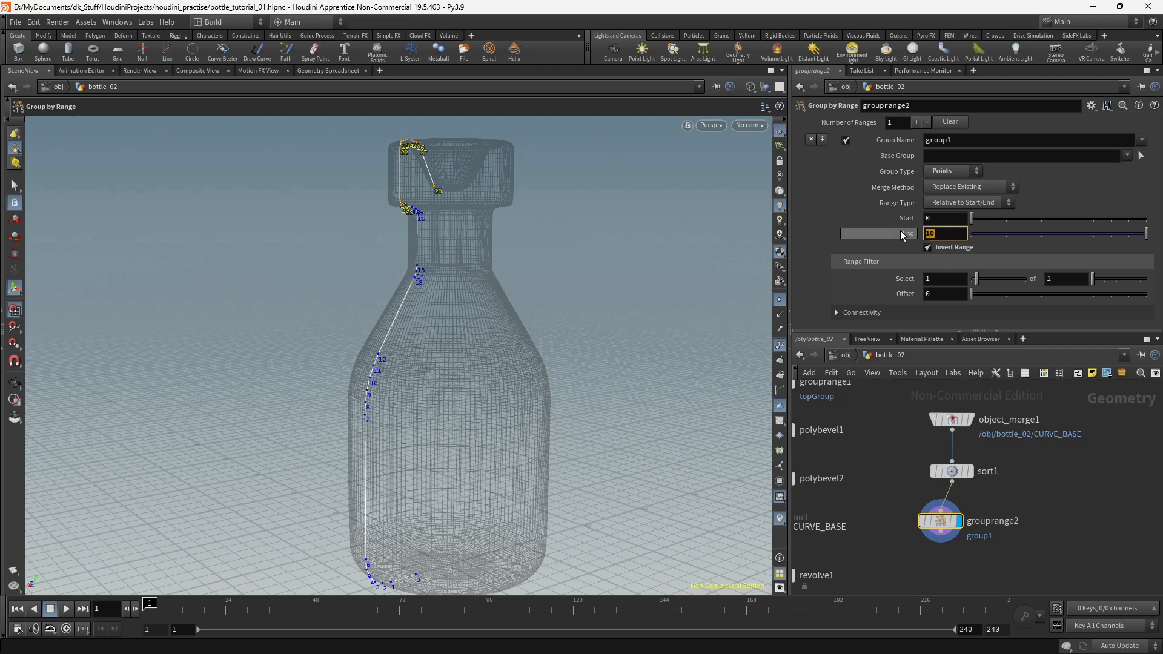
text(16)
key(Return)
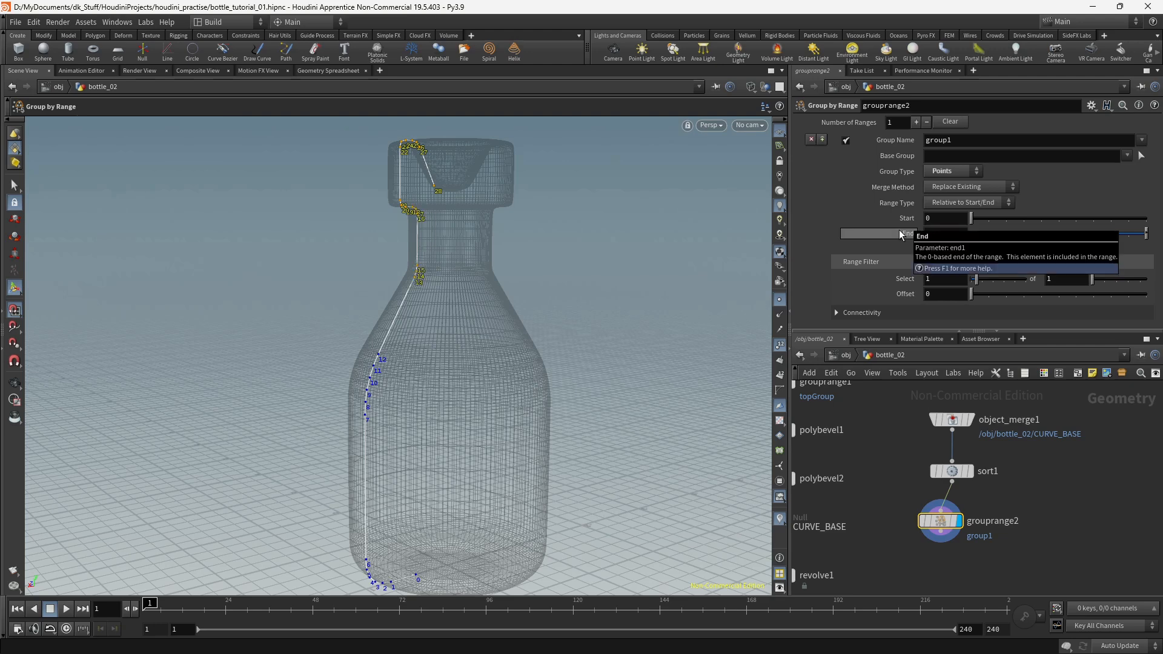
click(947, 234)
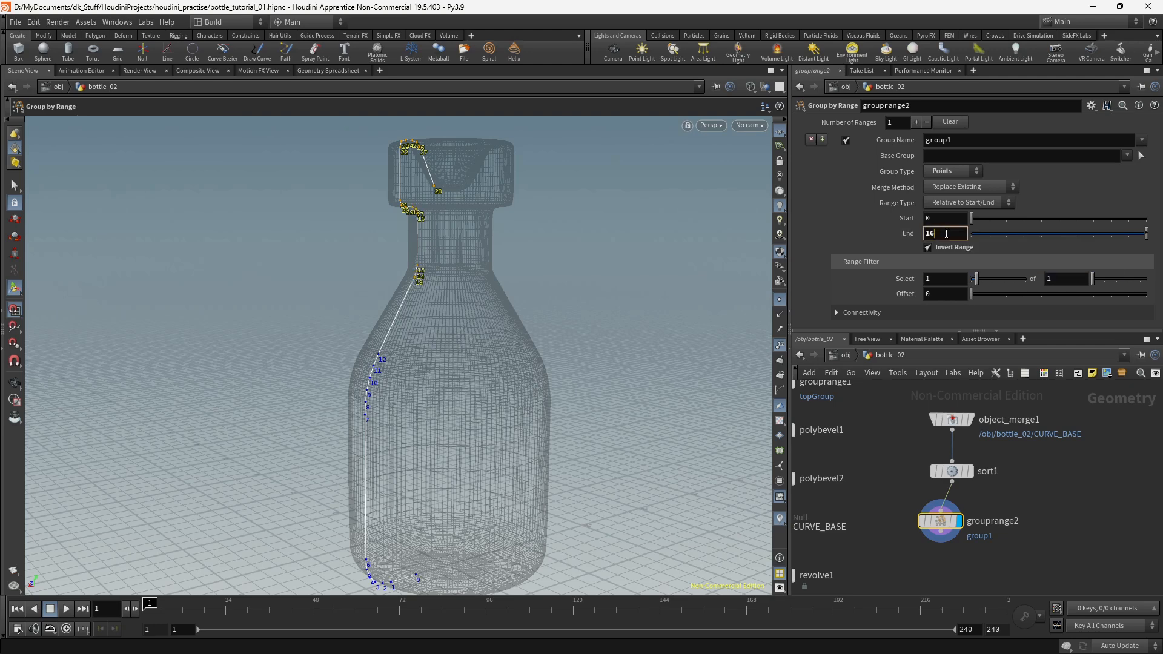
text(5)
key(Return)
alt+drag(527, 261, 480, 273)
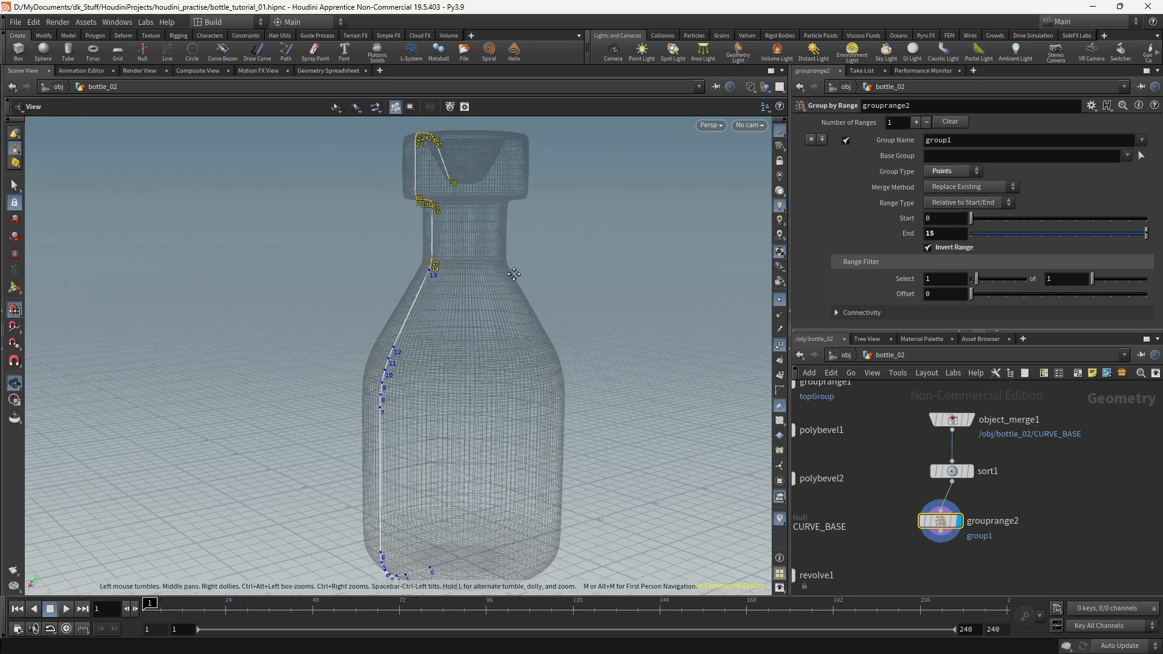
alt+right_drag(514, 274, 649, 273)
alt+drag(642, 273, 600, 290)
right_drag(600, 289, 453, 293)
mouse_move(453, 293)
alt+mouse_down()
mouse_move(452, 327)
mouse_move(456, 313)
alt+mouse_up()
Step: Add a Blast node wired after grouprange2
middle_drag(1050, 502, 1051, 454)
key(Tab)
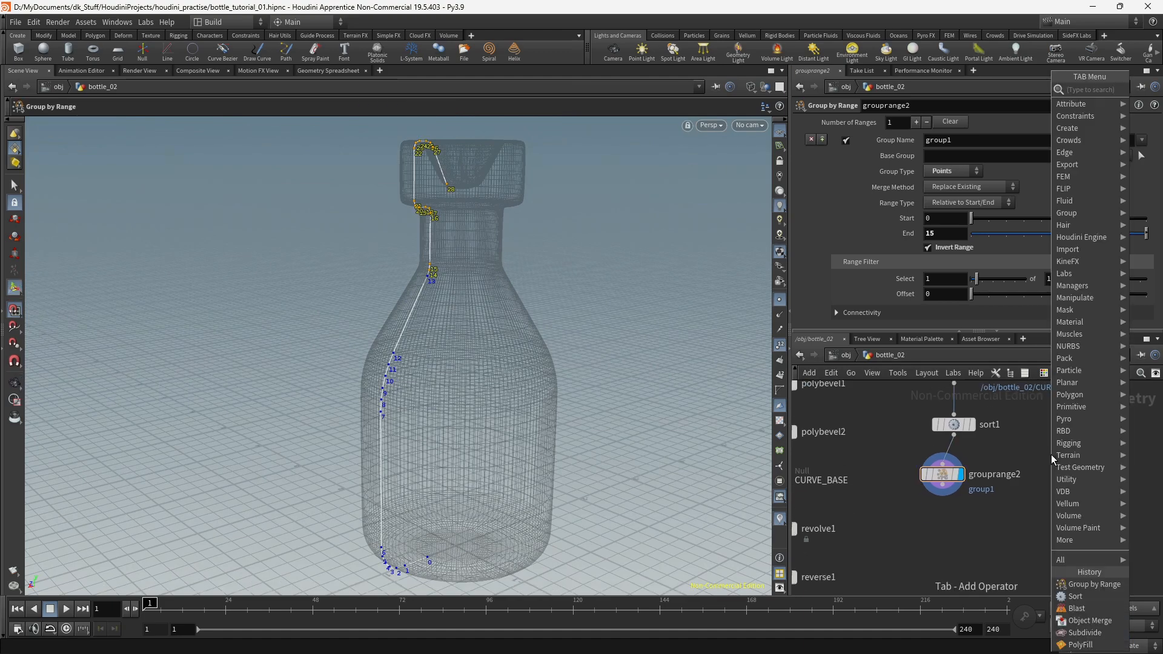
text(bla)
key(Return)
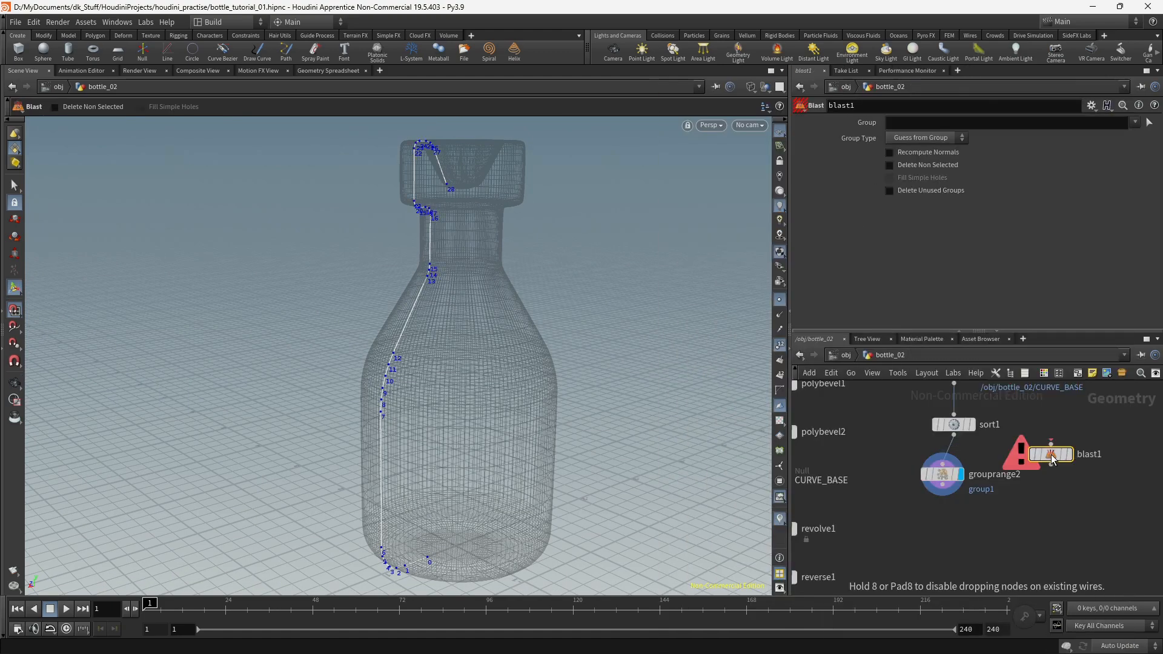
click(963, 538)
drag(961, 525, 987, 482)
Step: Rename the group made by grouprange2 to deleteGroup
click(943, 474)
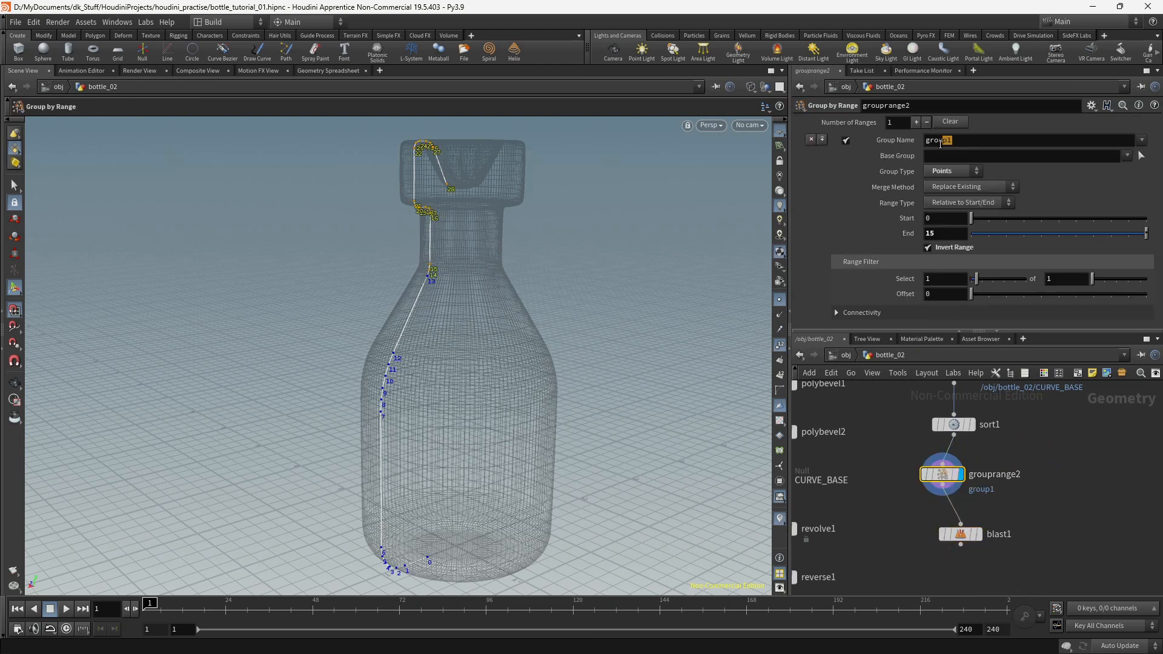
double_click(944, 141)
text(deleteG)
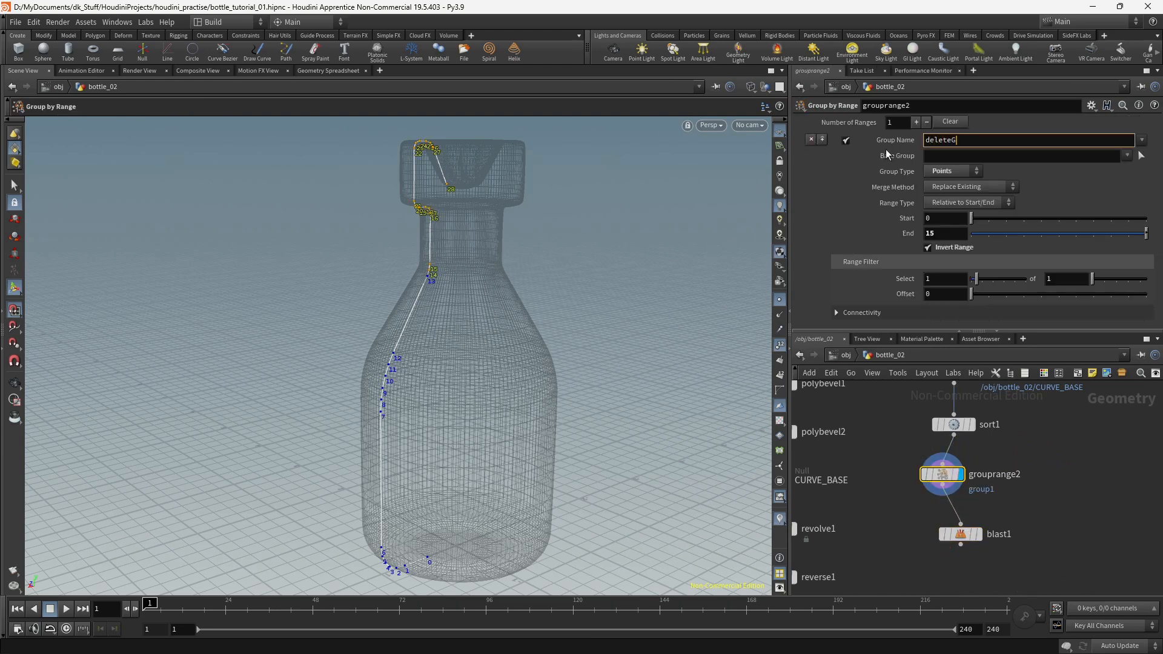
text(roup)
key(Return)
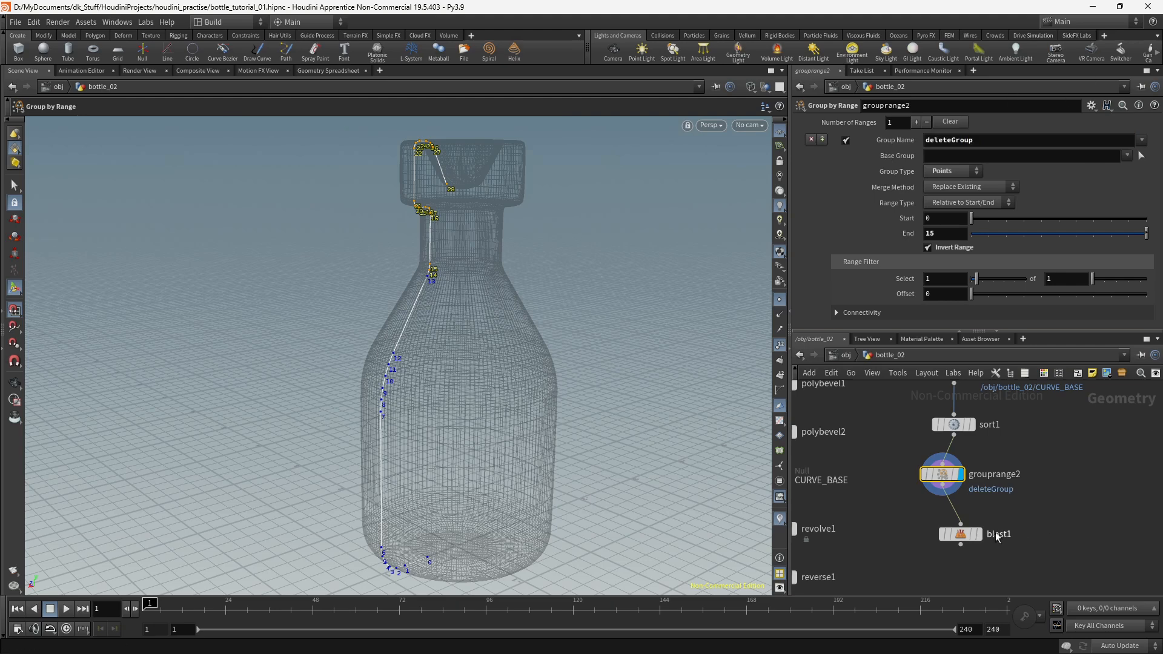
Step: Set blast1's Group to deleteGroup and display the Blast node's output
click(961, 534)
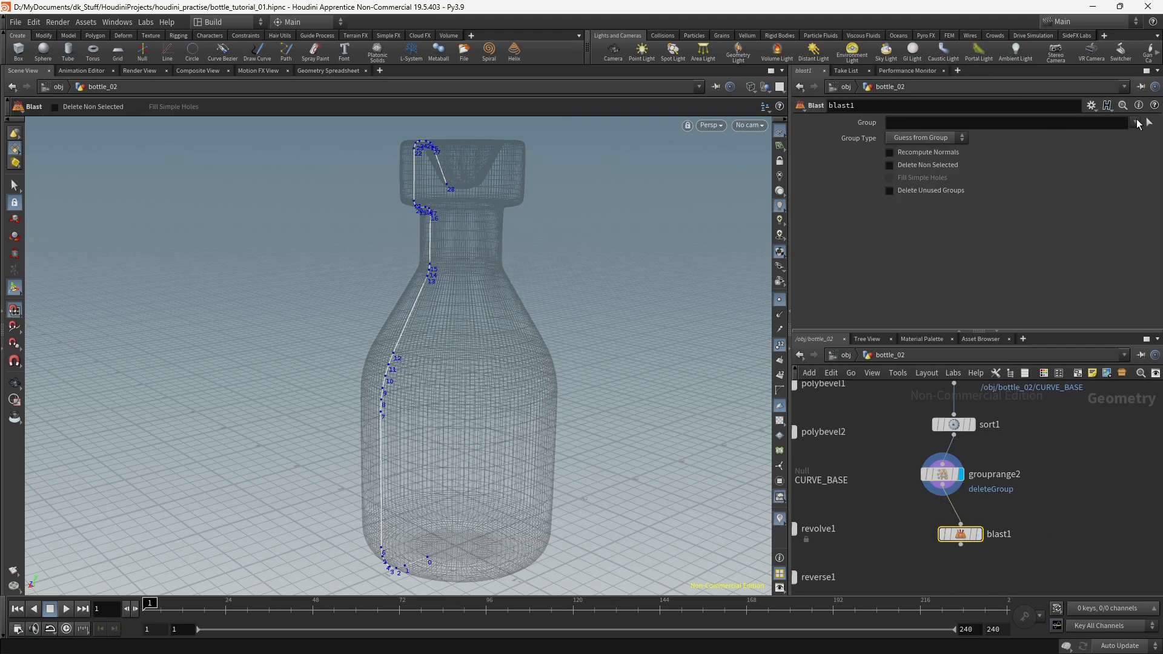
click(1136, 123)
click(1088, 147)
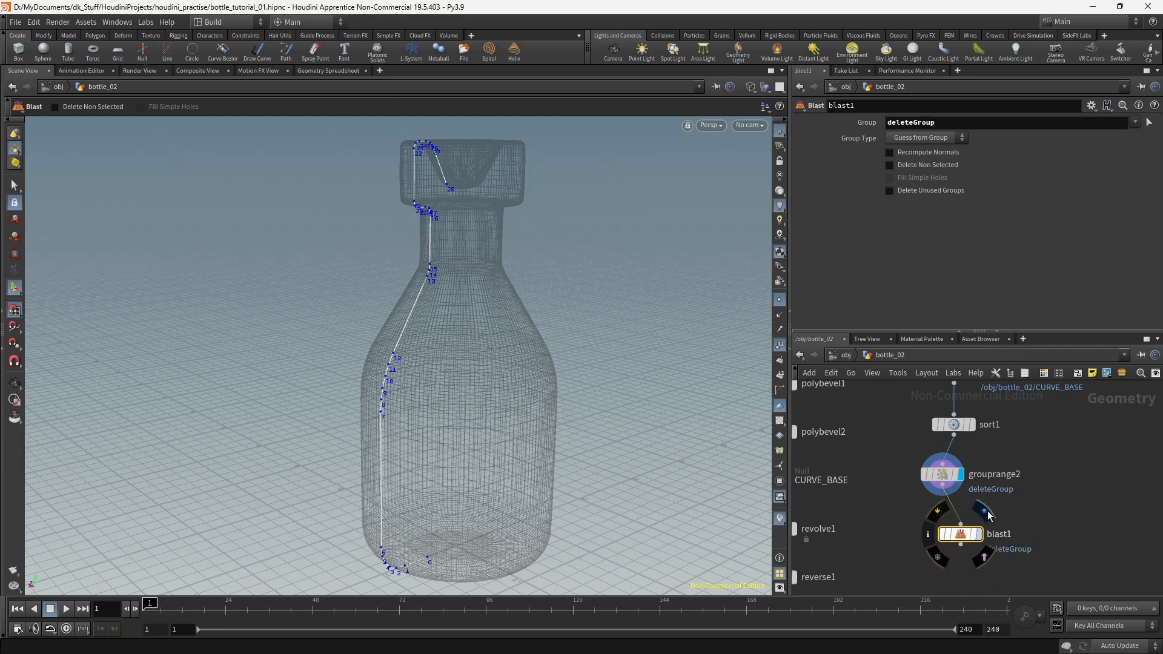
click(979, 535)
alt+middle_drag(435, 298, 432, 275)
mouse_move(432, 276)
alt+mouse_down()
mouse_move(424, 303)
mouse_move(431, 291)
alt+mouse_up()
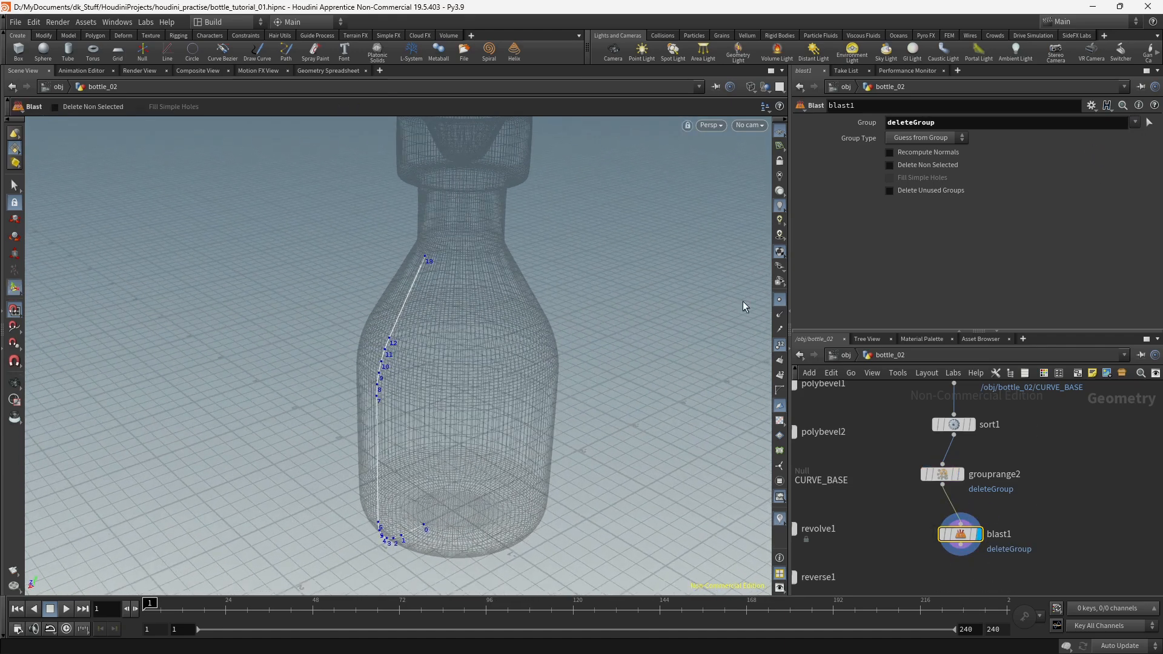
Step: Hide the point markers and point numbers in the viewport
click(779, 303)
mouse_move(488, 327)
alt+mouse_down()
mouse_move(475, 301)
mouse_move(551, 289)
alt+mouse_up()
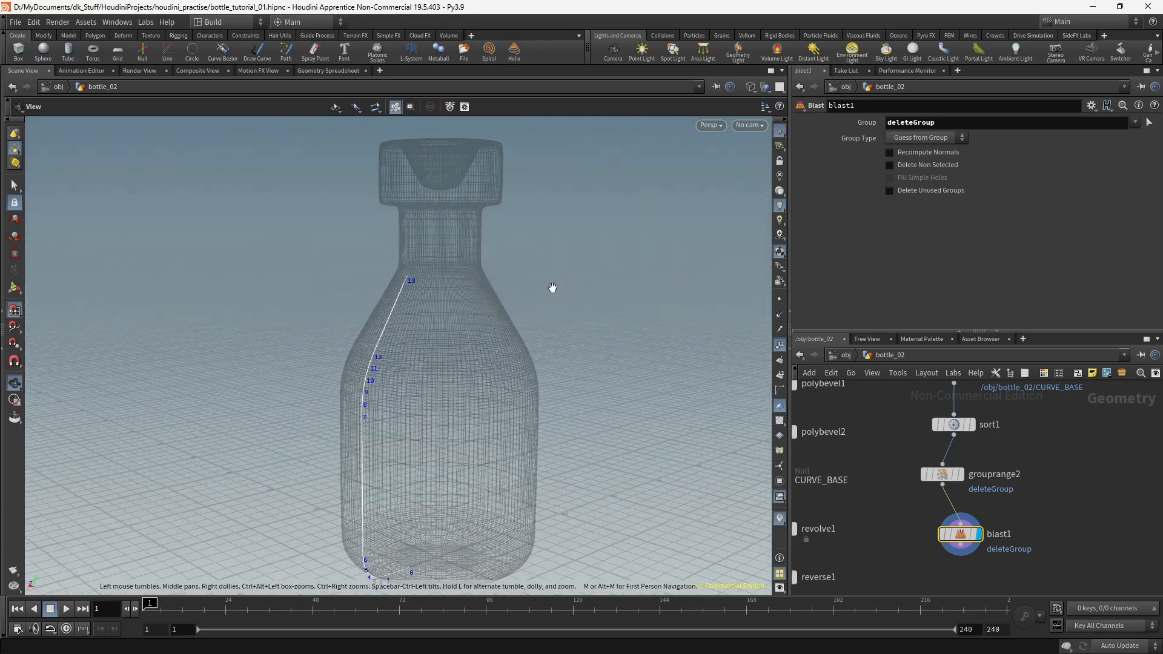
click(780, 346)
mouse_move(528, 345)
alt+mouse_down()
mouse_move(566, 310)
mouse_move(464, 304)
mouse_move(530, 297)
mouse_move(537, 332)
mouse_move(511, 340)
mouse_move(533, 346)
alt+mouse_up()
Step: Add a Resample node wired after blast1 and display its output
middle_drag(1060, 532, 1061, 448)
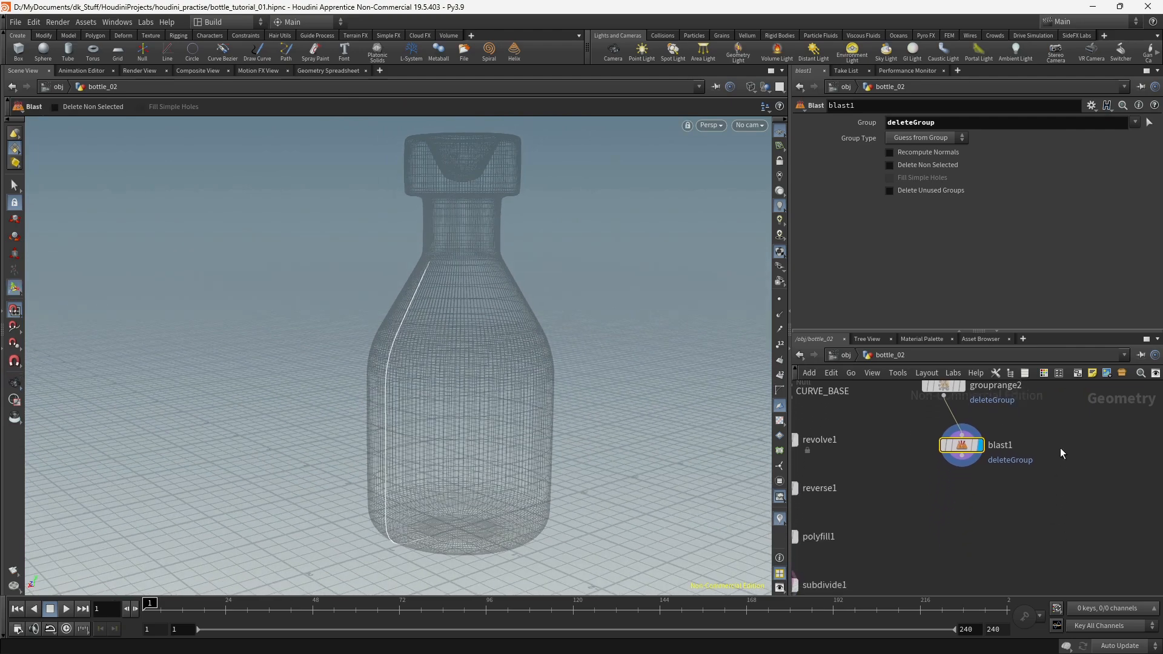
key(Tab)
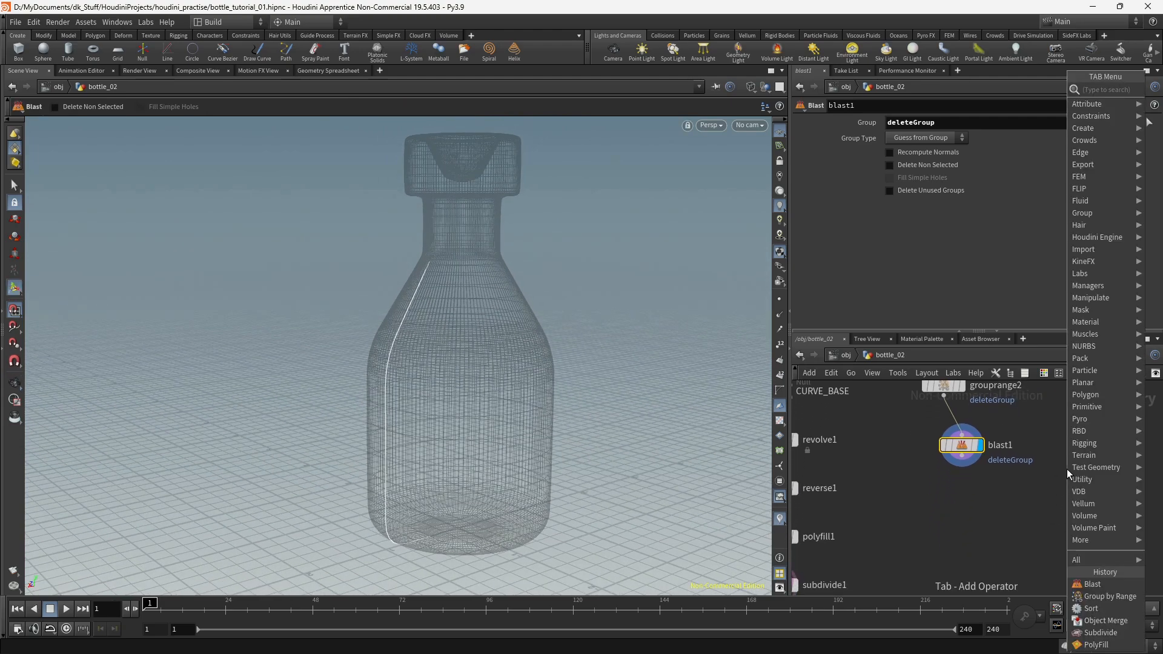
text(resam)
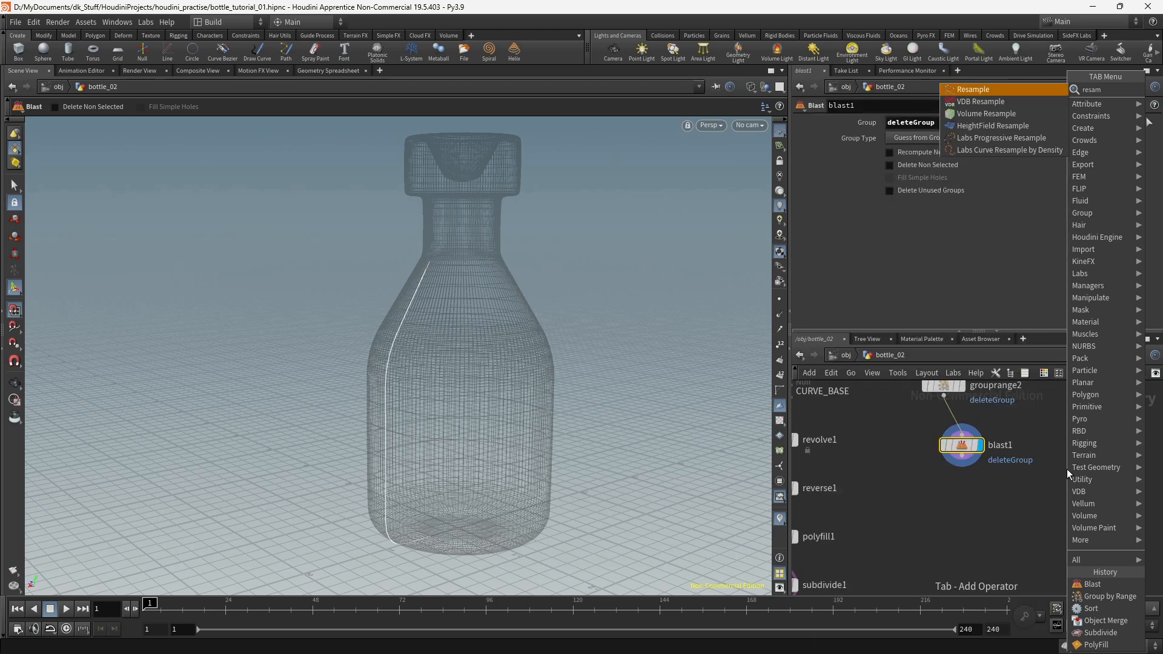
key(Return)
click(1067, 469)
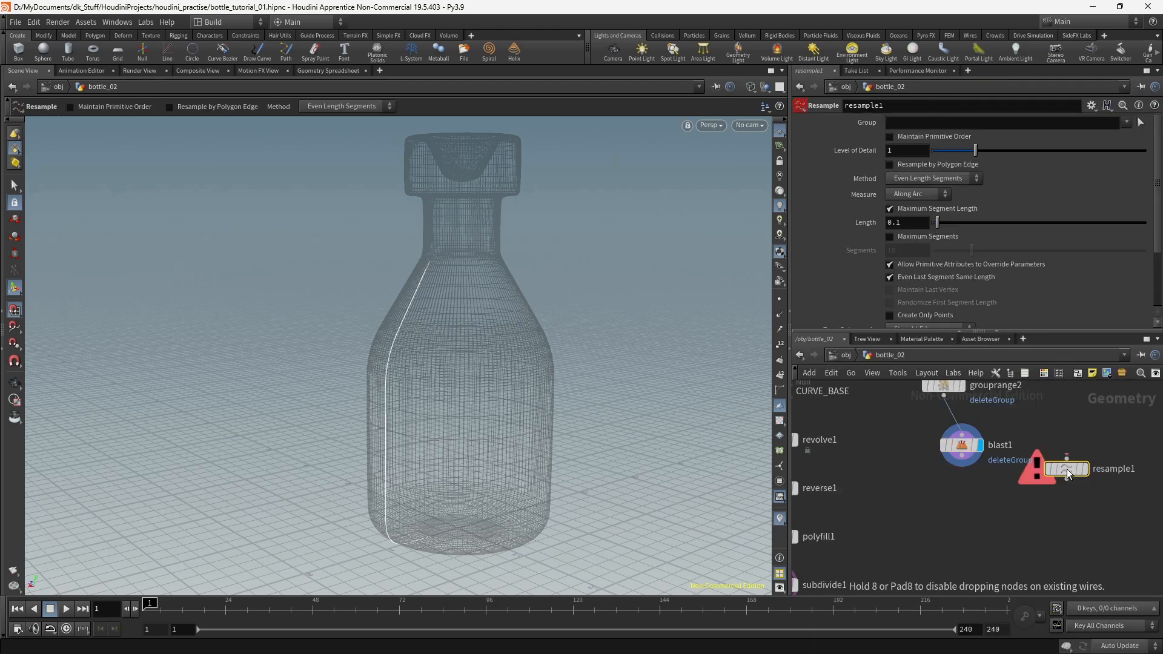
drag(1067, 469, 962, 537)
drag(962, 470, 963, 516)
click(980, 525)
Step: Show the point markers on the resampled curve and set resample1's segment Length to 0.5
scroll(447, 340, up, 5)
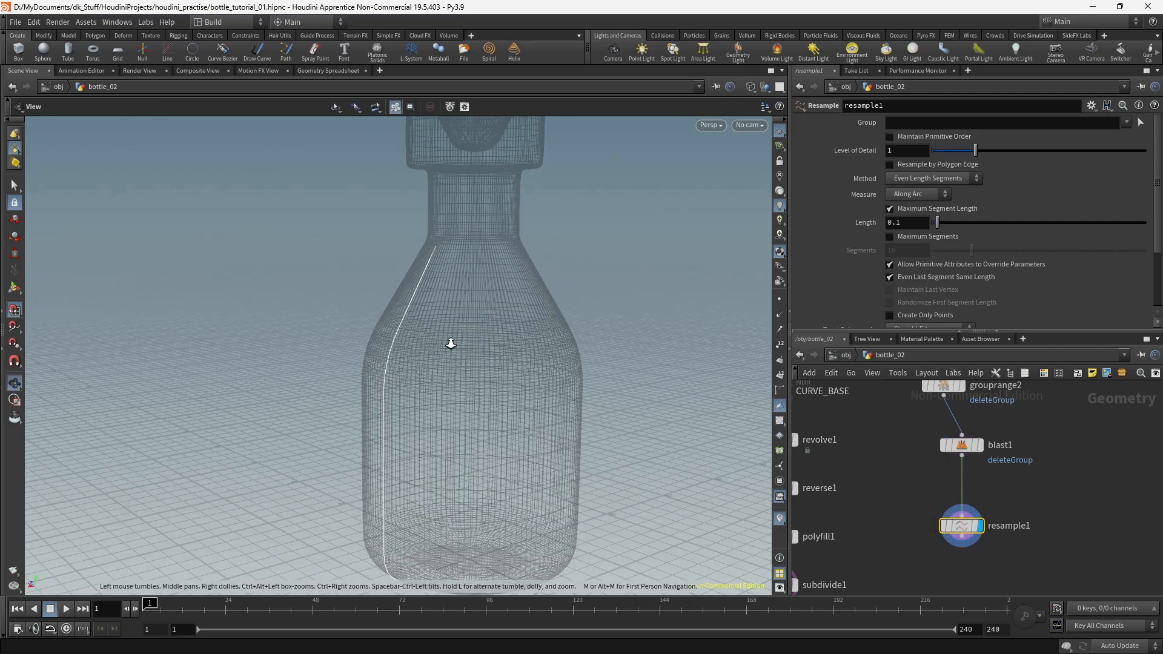
click(780, 302)
scroll(673, 356, down, 6)
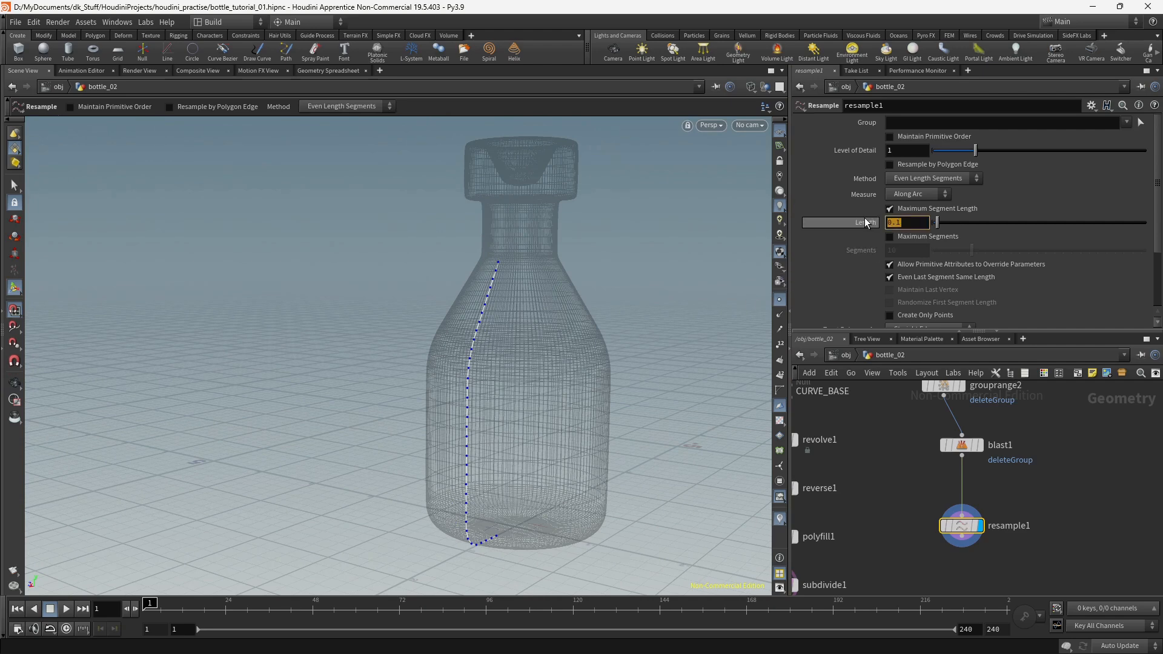
mouse_move(867, 224)
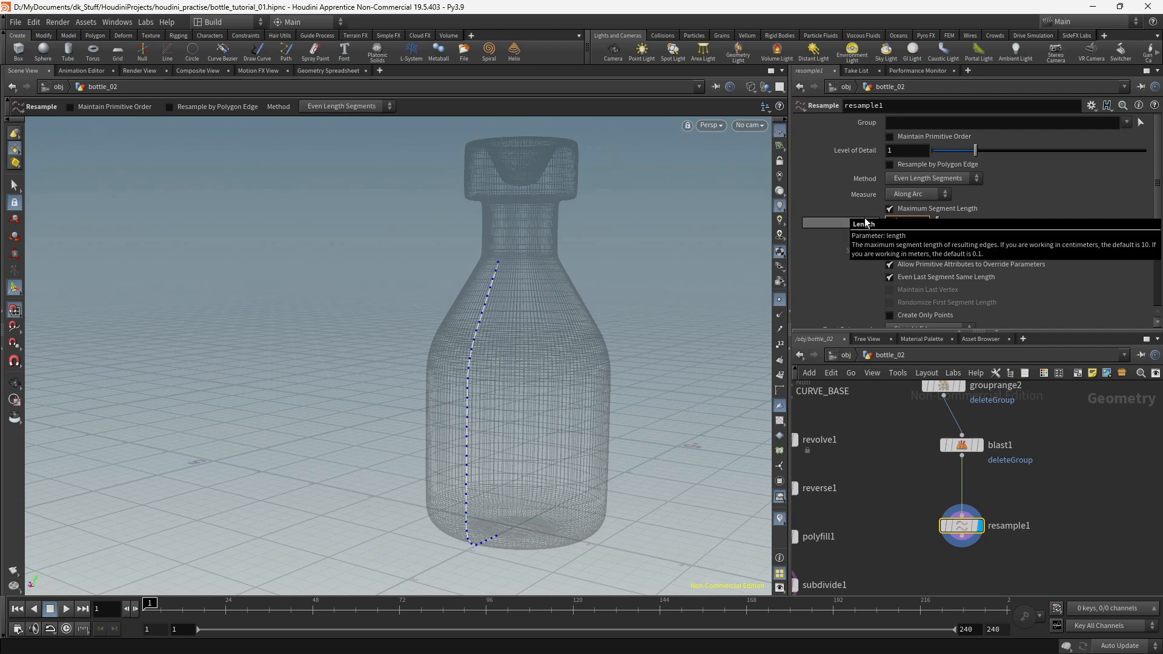
key(Return)
click(924, 223)
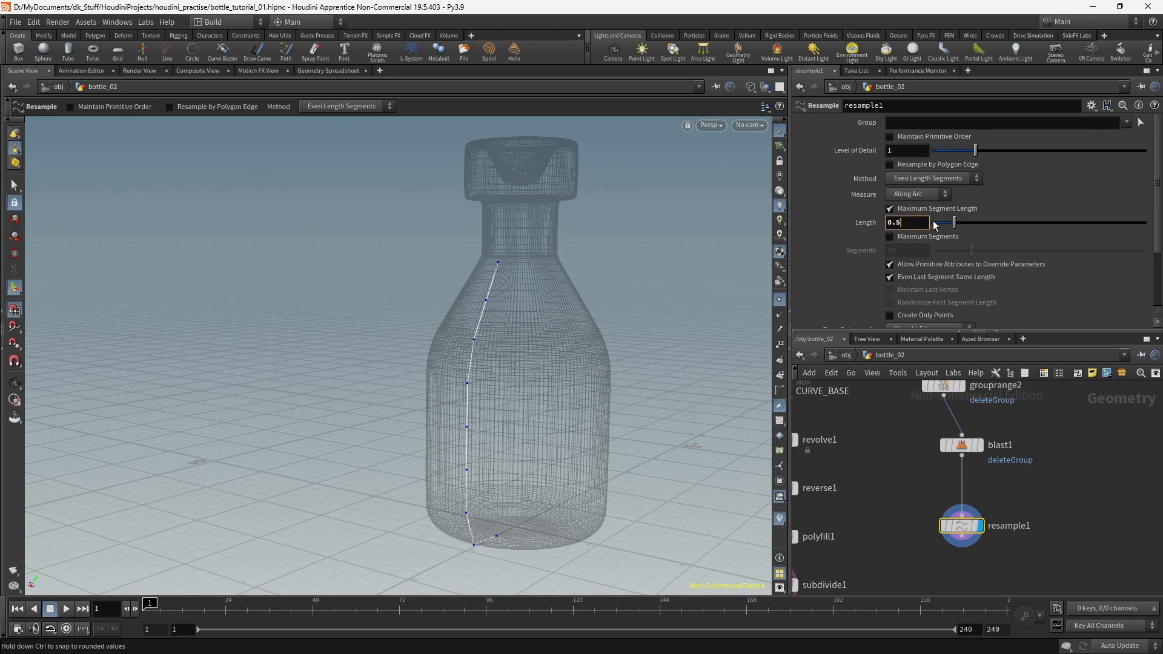
Step: Set resample1's segment Length to 0.3
text(3)
key(Return)
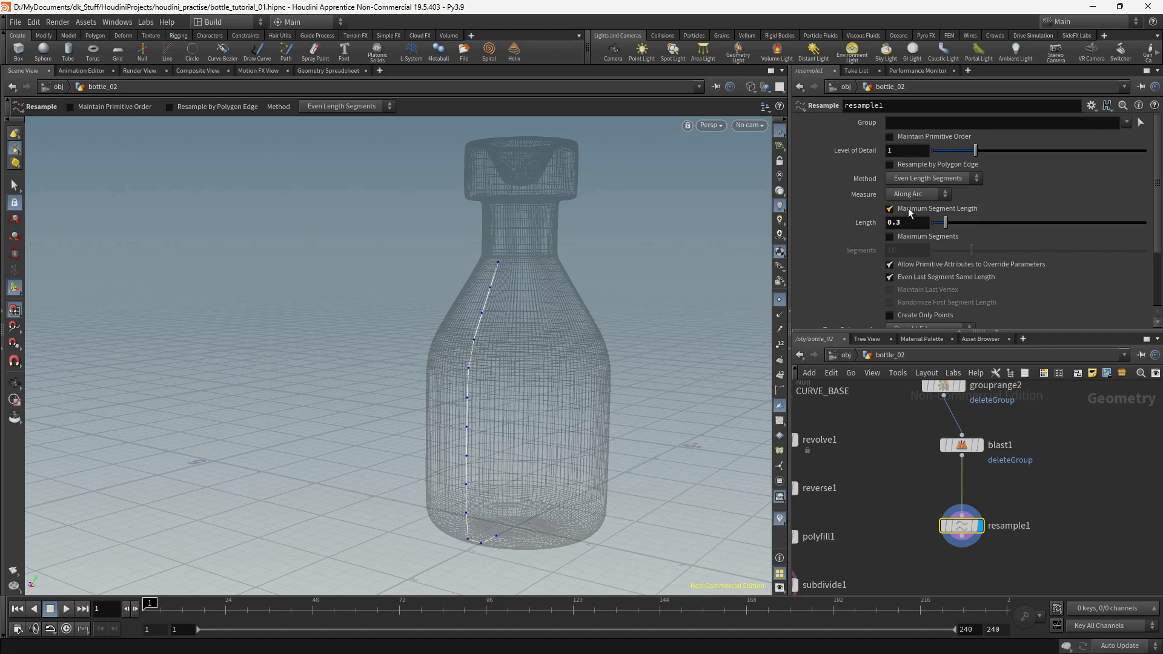
key(Escape)
drag(575, 318, 512, 367)
key(Return)
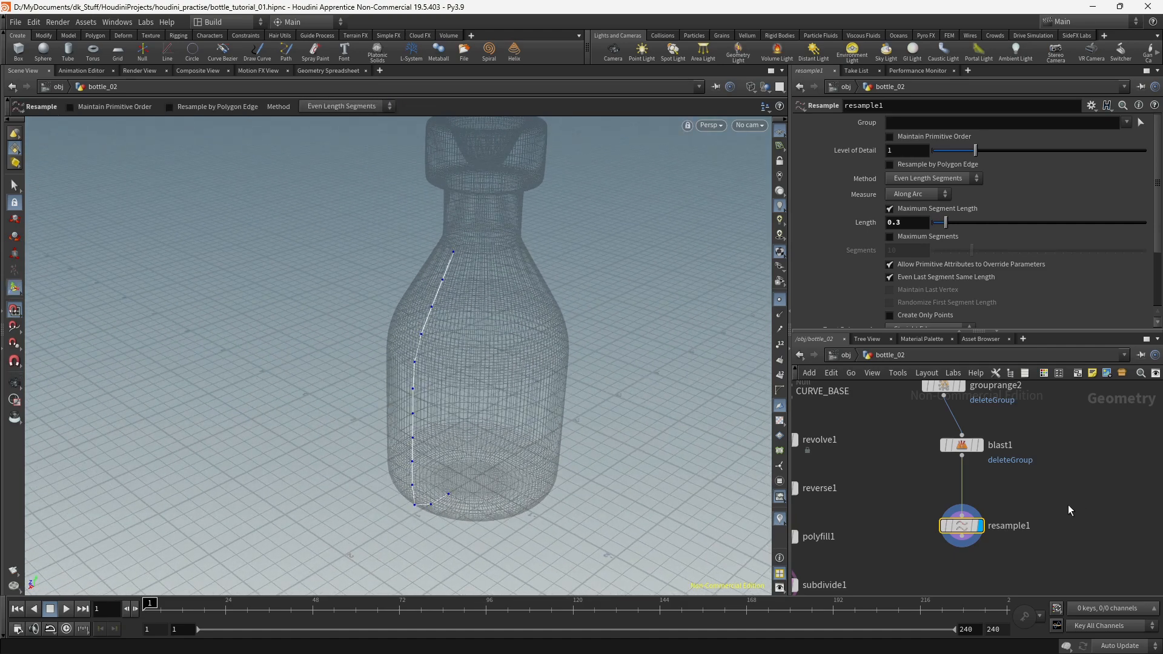
Step: Add a Group by Range node beside resample1
middle_drag(1068, 504, 1009, 457)
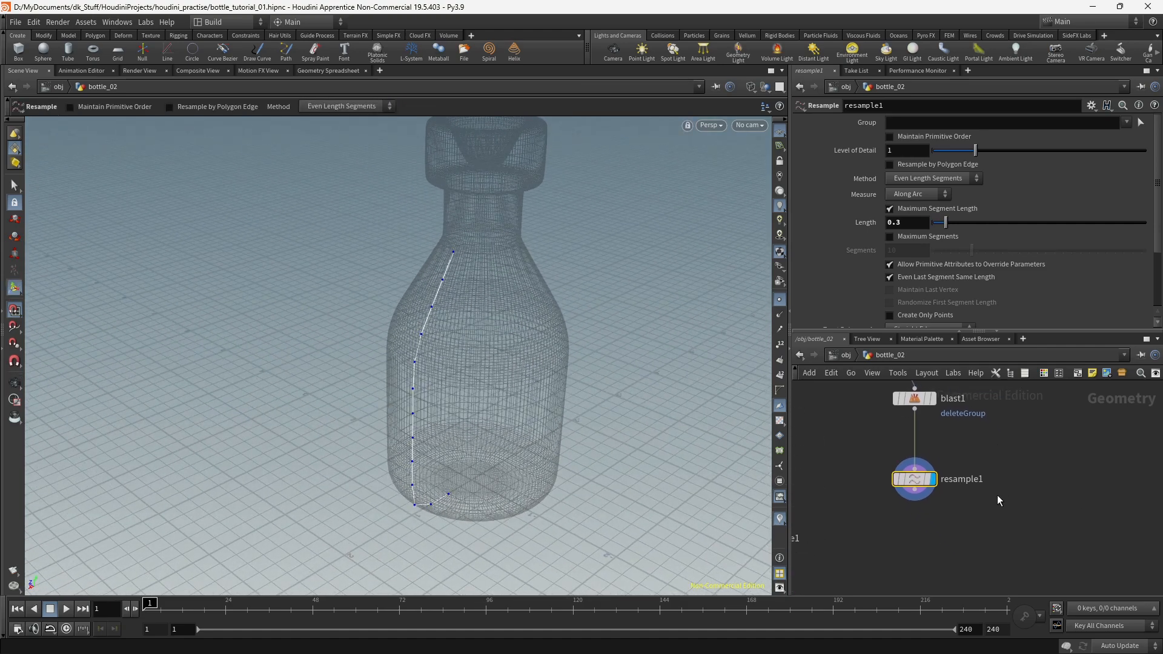
key(Tab)
text(gro)
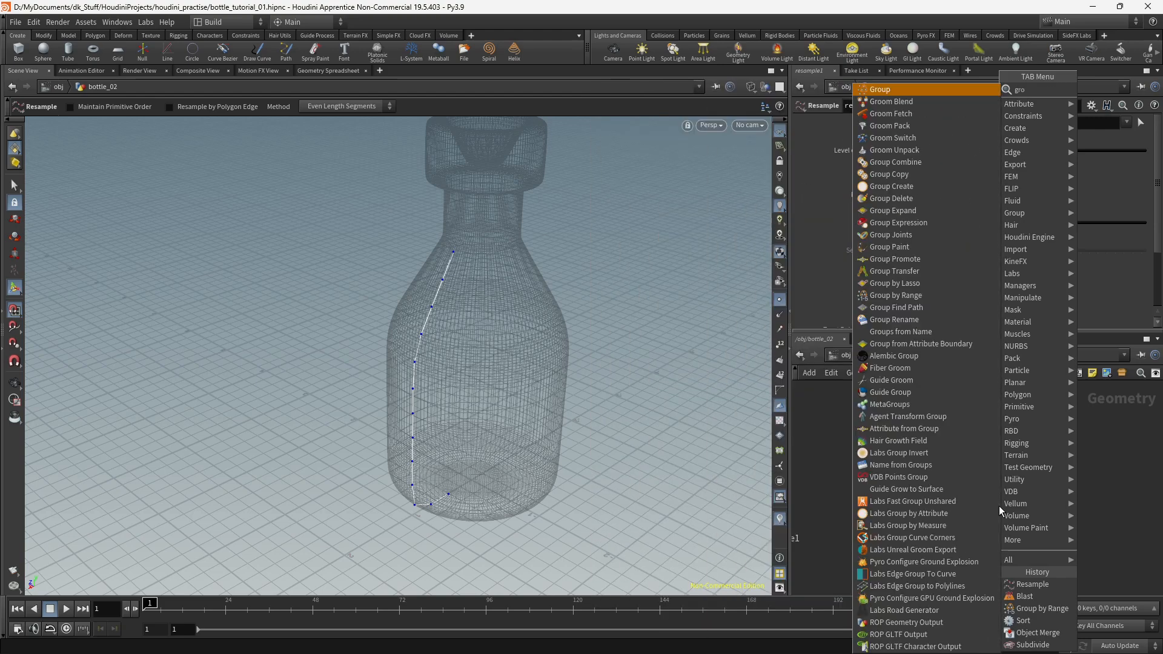
text(upran)
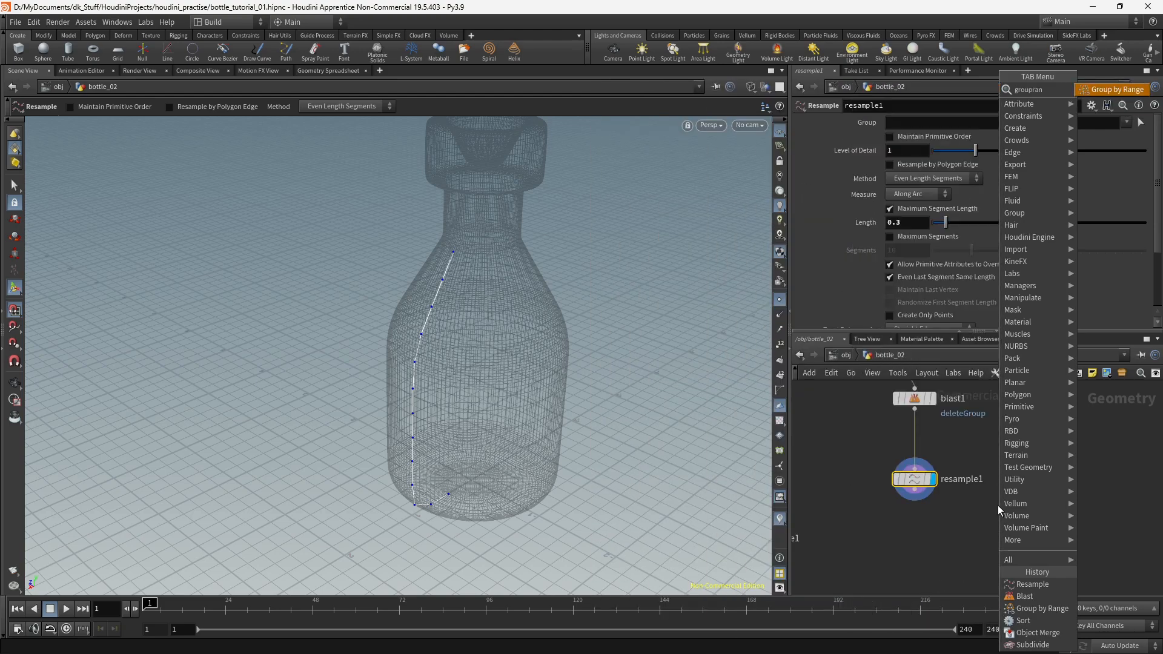
key(Return)
click(998, 505)
Step: Name the new range group oddPOints and set its Group Type to Points
drag(952, 141, 918, 140)
text(od)
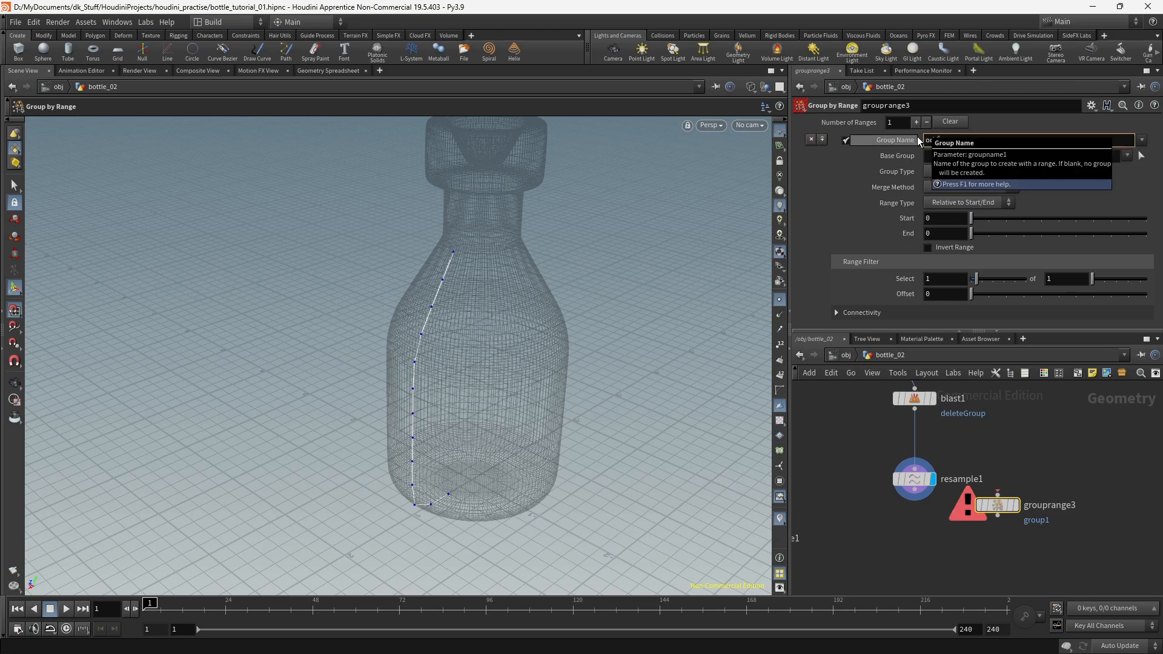
text(dPOints)
key(Return)
click(961, 174)
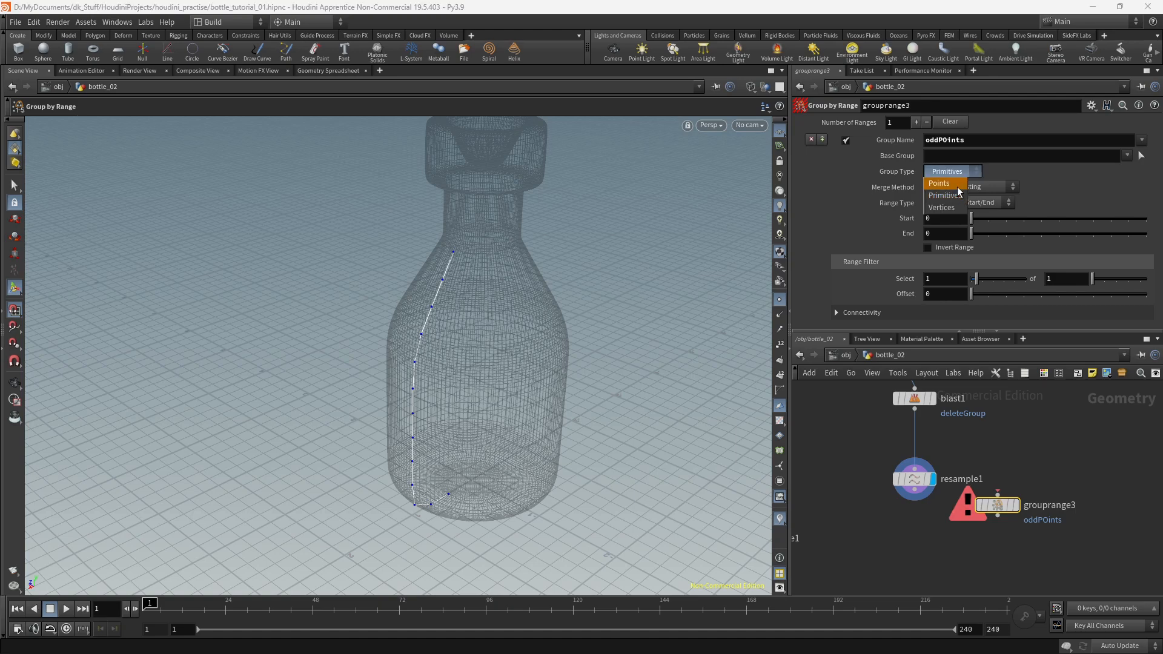
Step: Wire grouprange3 after resample1 and correct its group name to oddPoints
drag(998, 504, 909, 526)
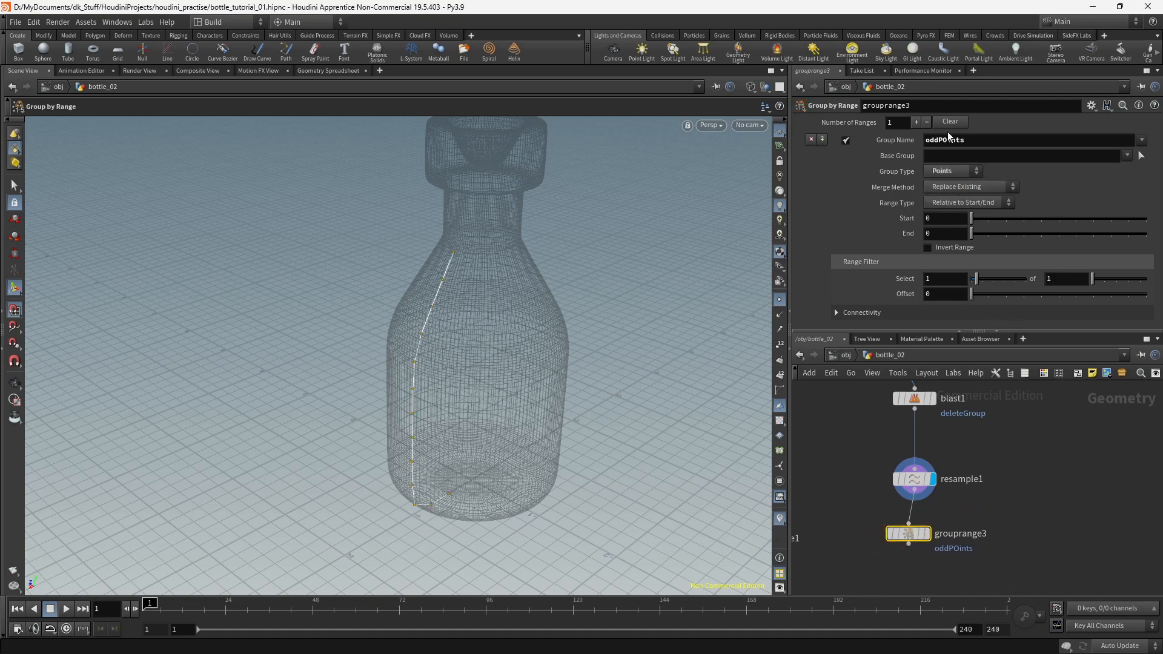
key(BackSpace)
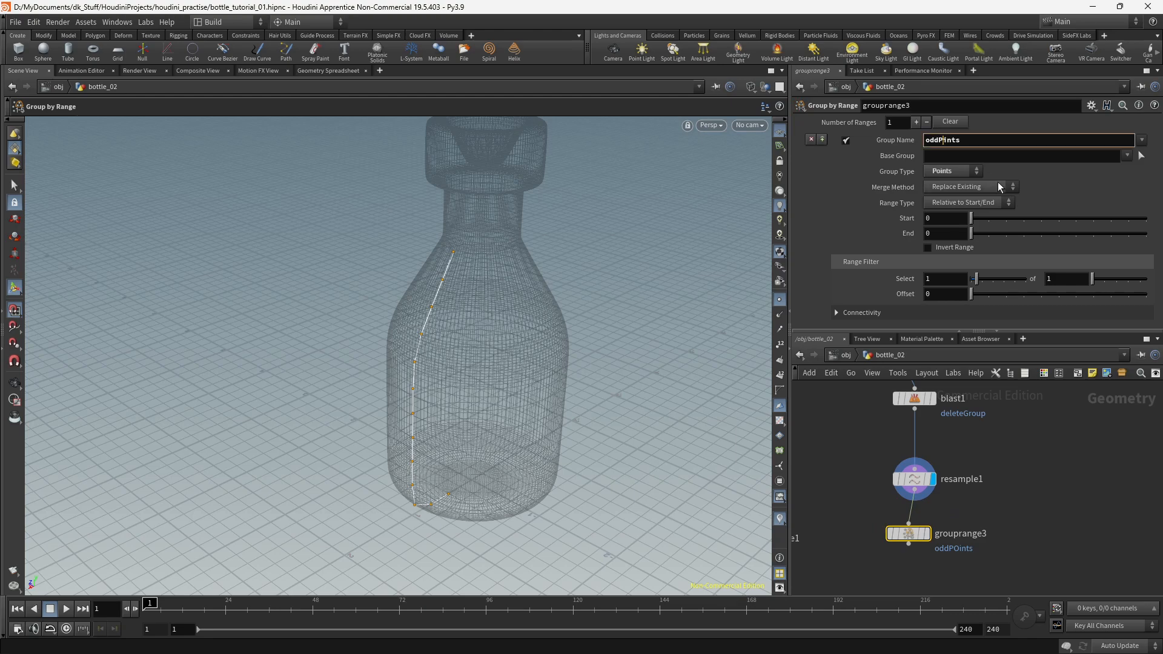
text(o)
key(Return)
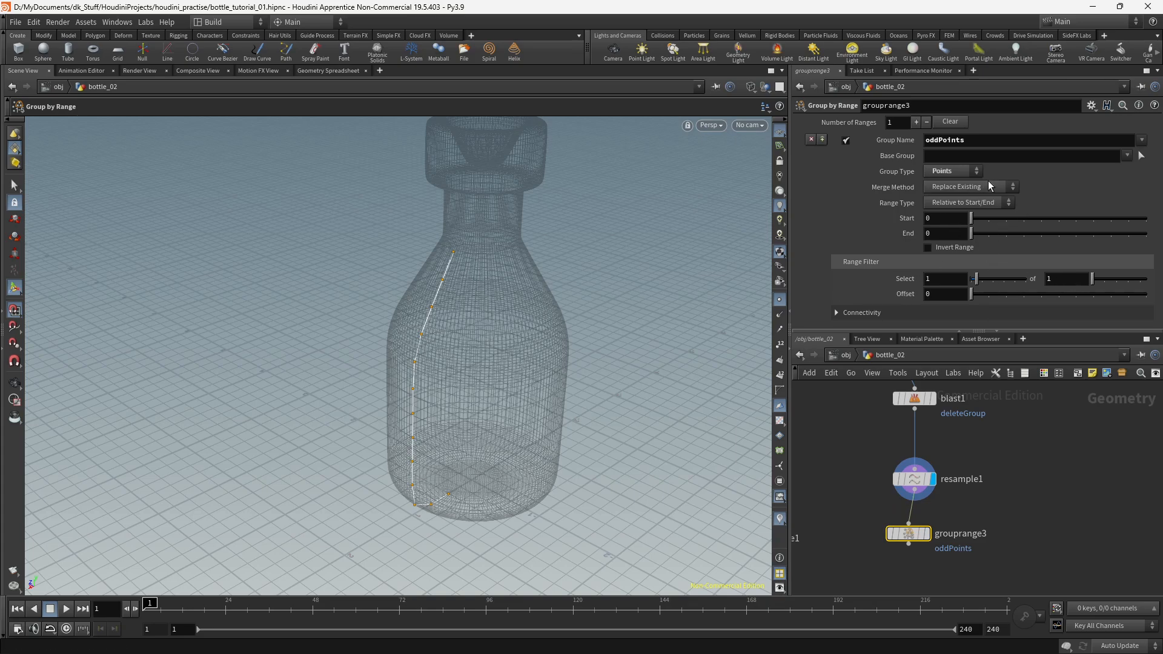
alt+drag(526, 388, 475, 377)
alt+right_drag(507, 342, 556, 343)
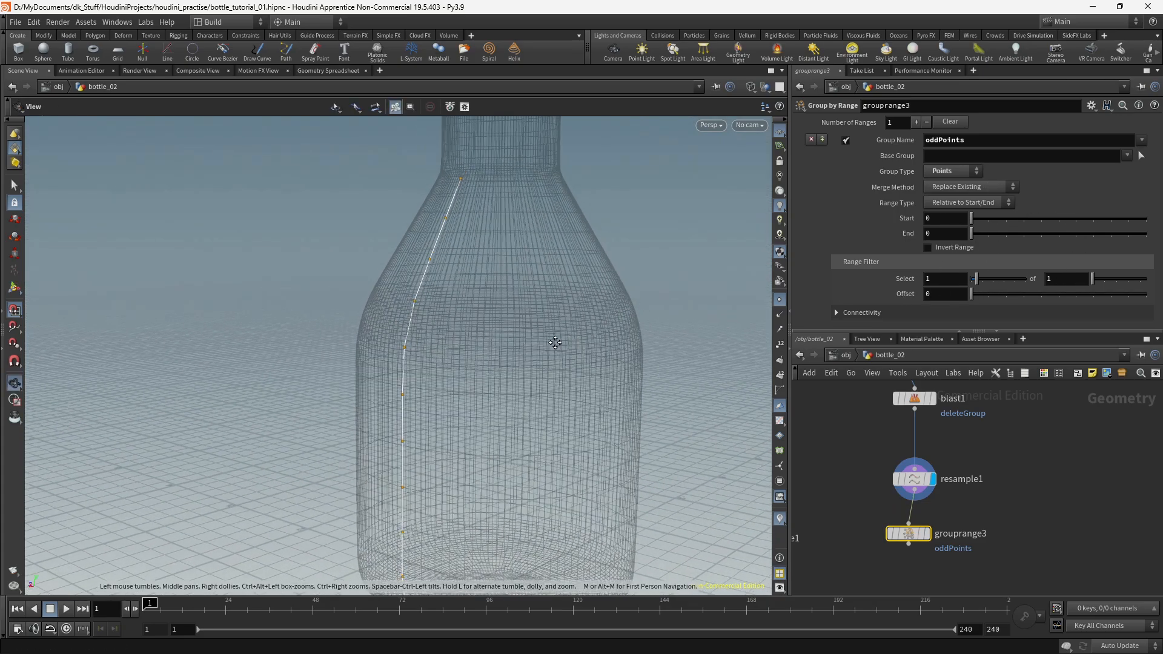
alt+drag(556, 343, 555, 187)
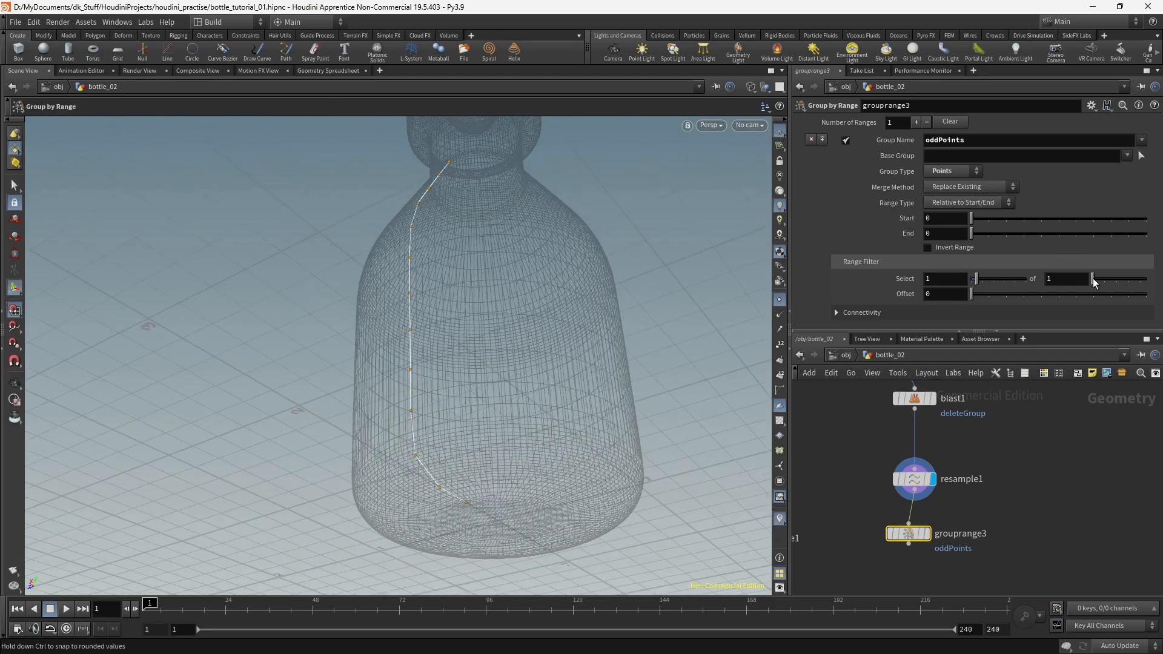
Step: Set grouprange3's Range Filter to select 1 of 2 and display the node's output
drag(1094, 283, 1101, 283)
alt+drag(603, 283, 590, 382)
alt+right_drag(590, 382, 490, 382)
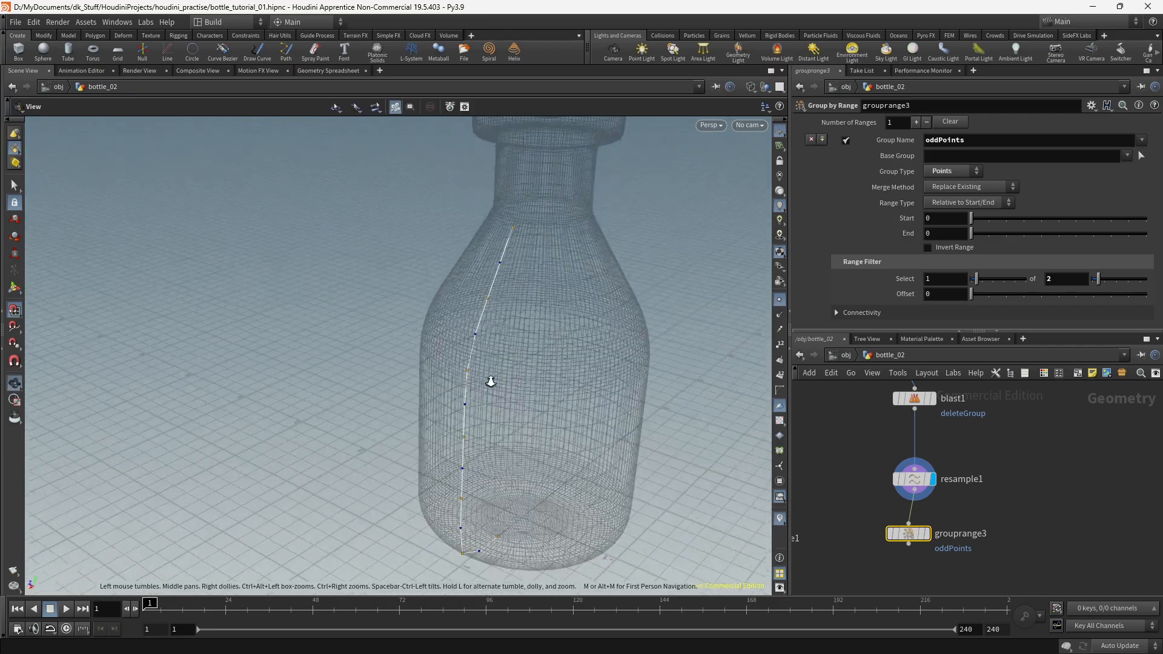
drag(491, 382, 479, 291)
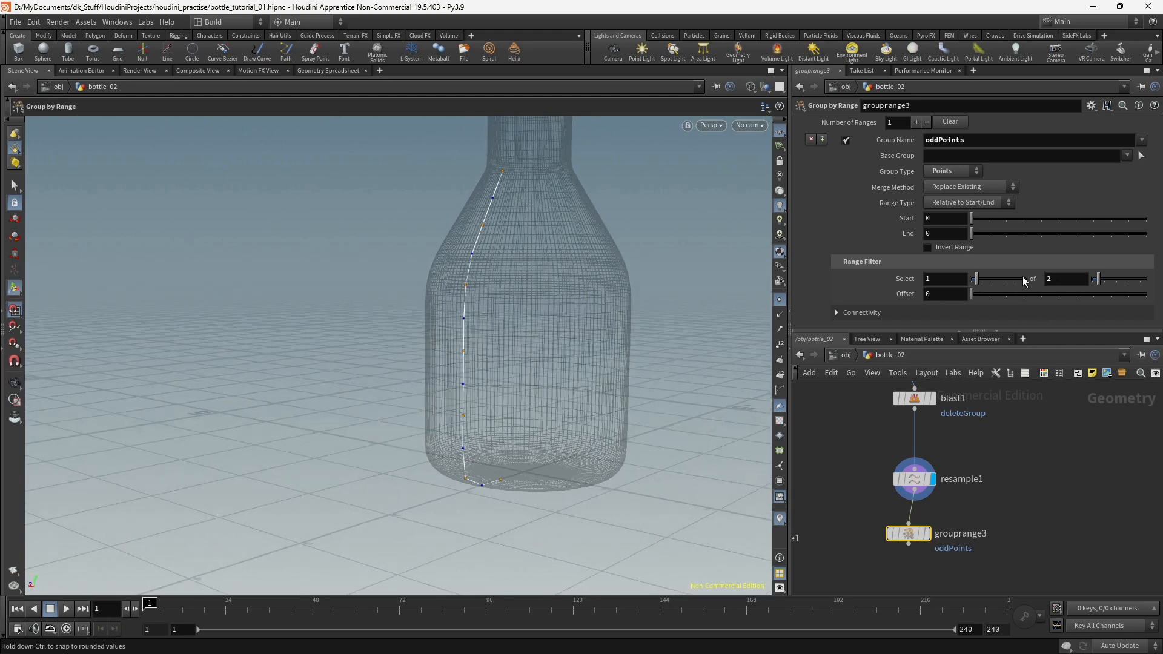
mouse_move(933, 518)
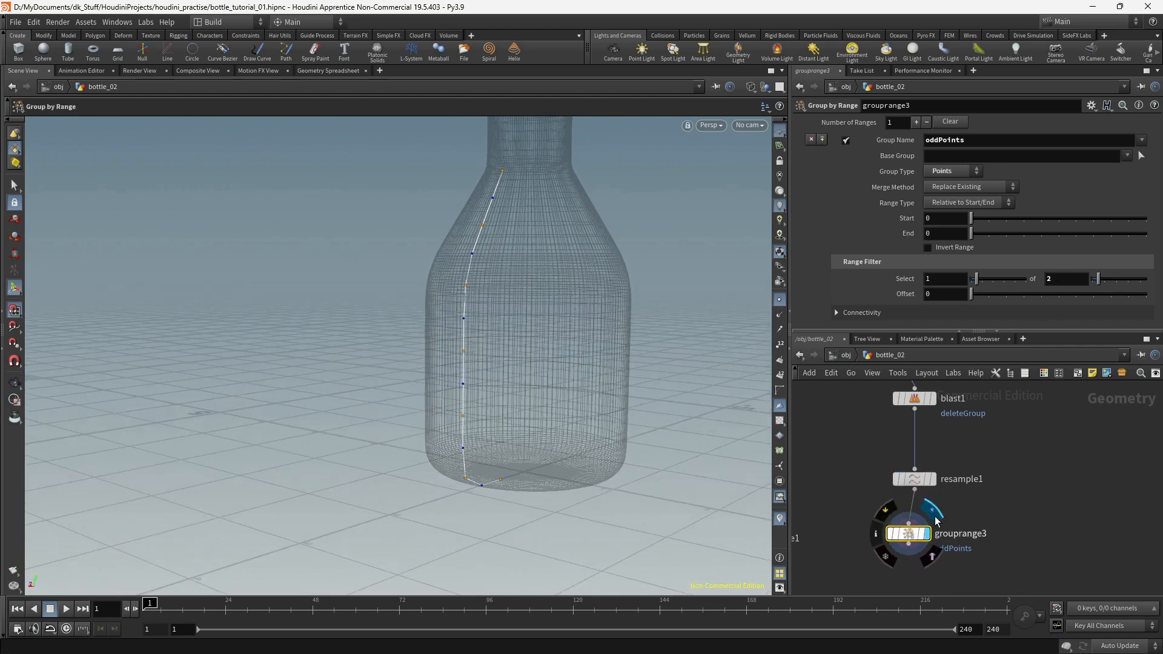
key(Escape)
Step: Add a Null node beside grouprange3
drag(536, 418, 521, 202)
middle_drag(987, 483, 993, 392)
middle_drag(1016, 438, 984, 460)
key(Tab)
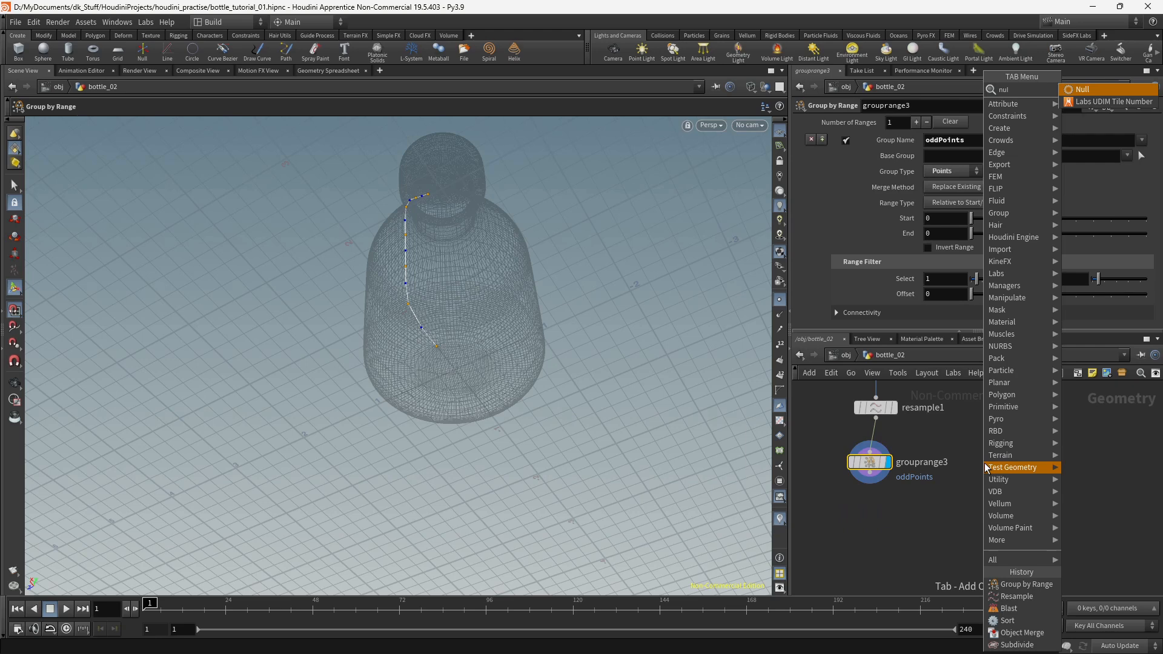
key(Escape)
click(984, 463)
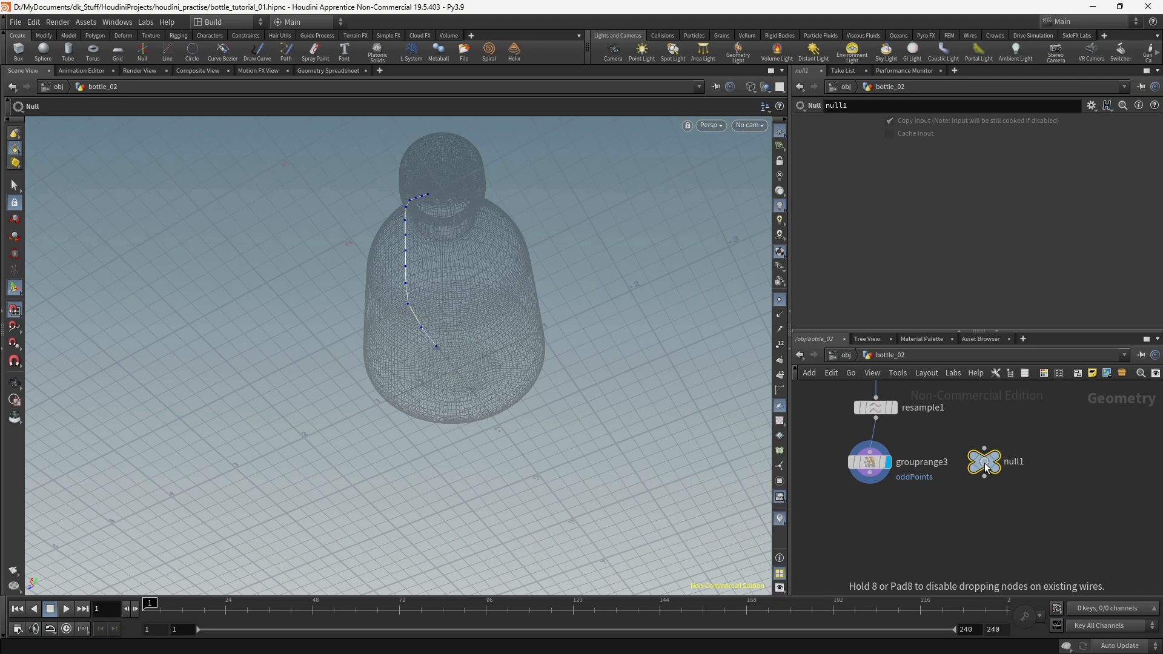
Step: Rename the Null node to NET_BASE and wire it after grouprange3
double_click(1014, 462)
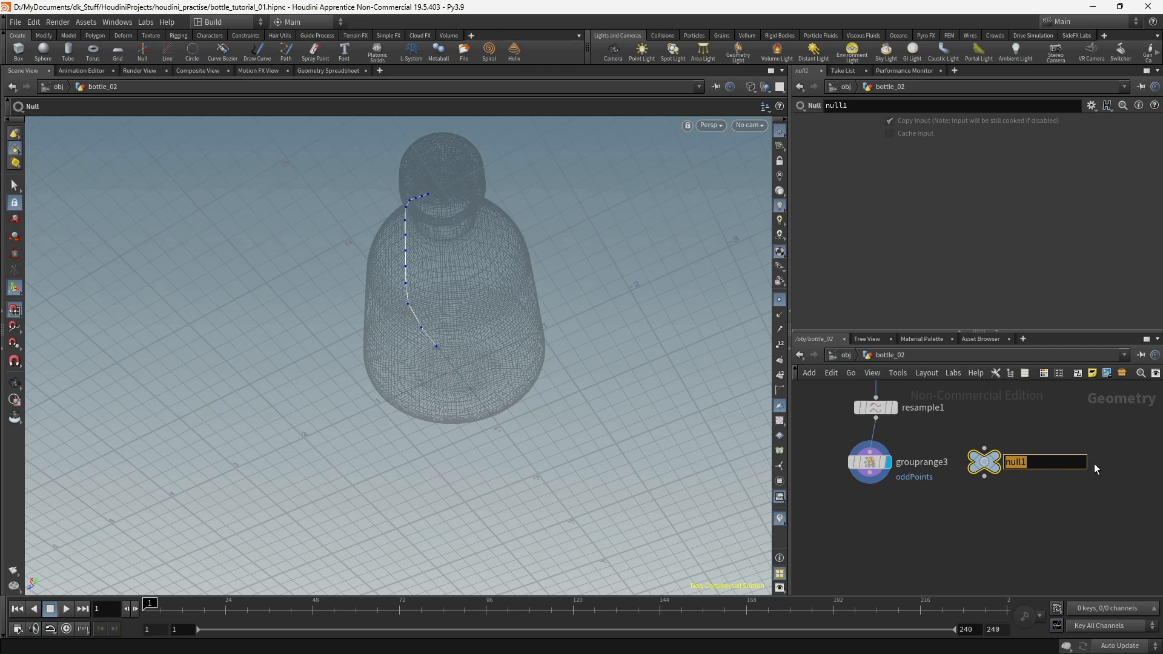
key(BackSpace)
text(NET_BASE)
key(Return)
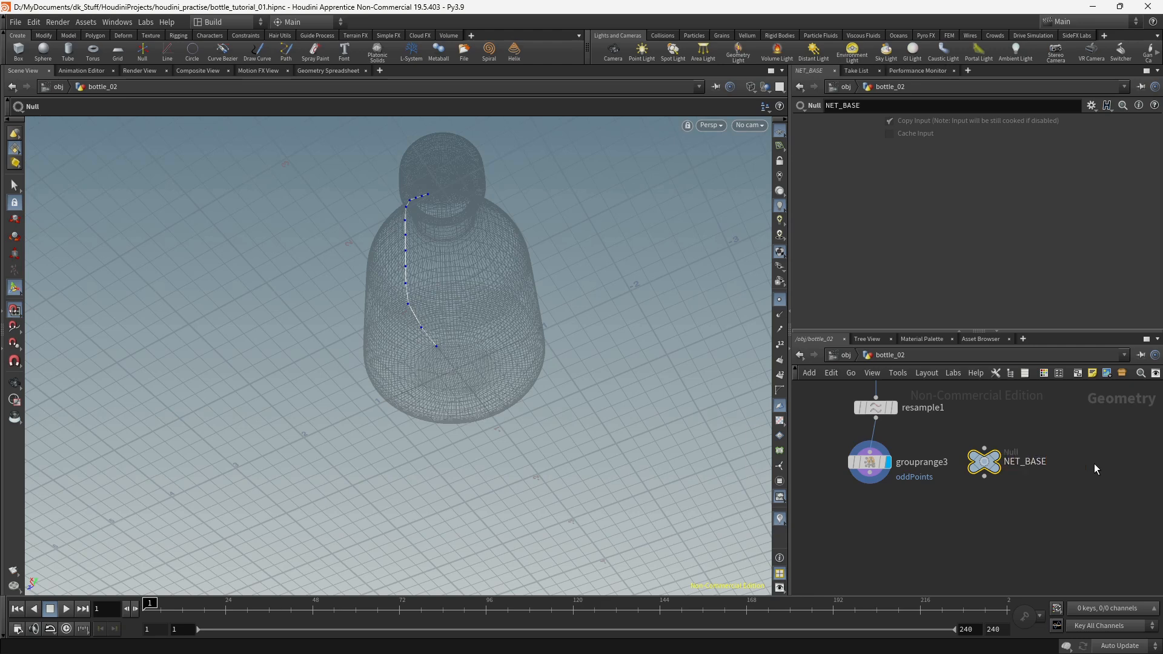
drag(870, 473, 863, 512)
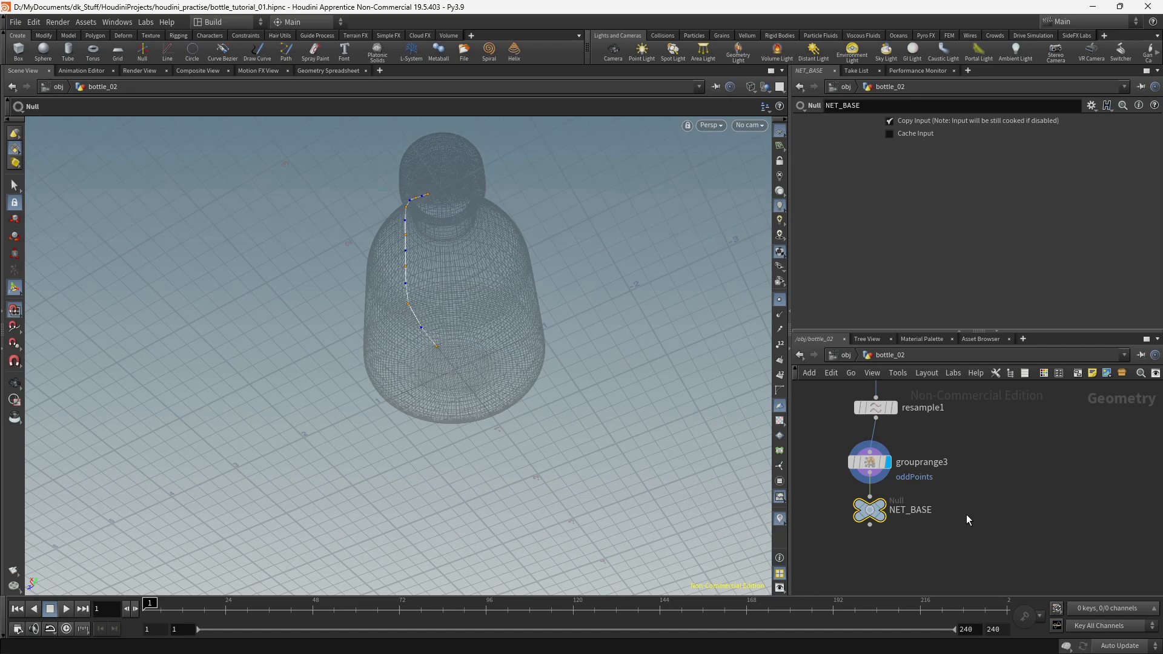
Step: Add a Transform node below NET_BASE, wire it to the null, and display its output
key(Tab)
text(TRA)
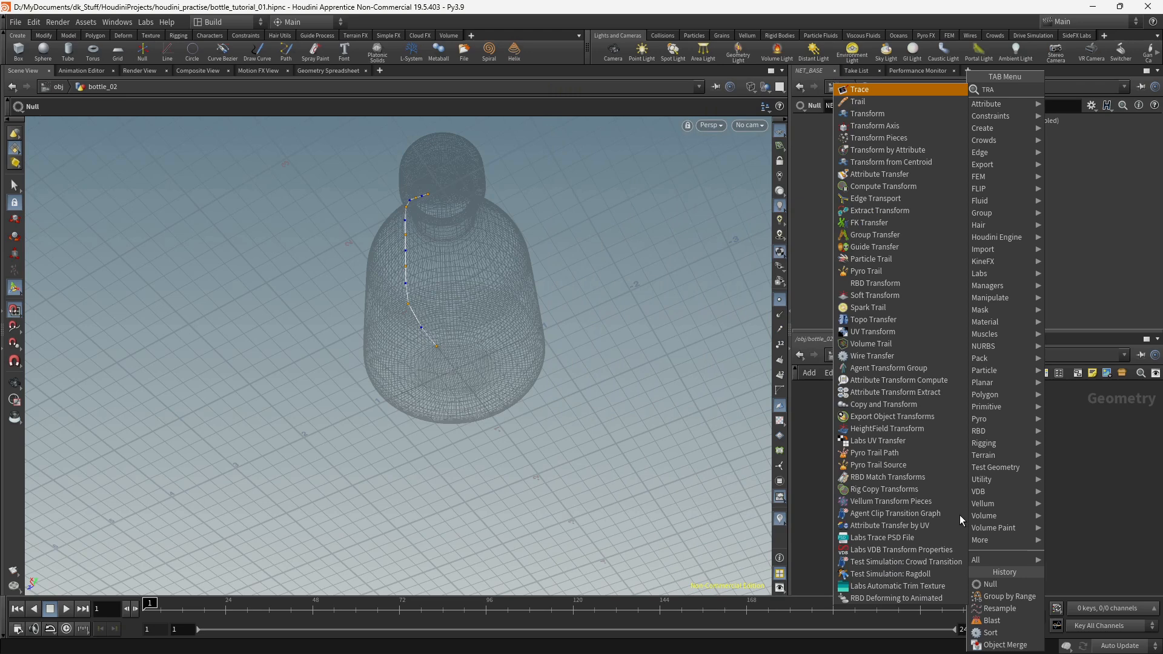
text(NS)
key(Return)
click(960, 515)
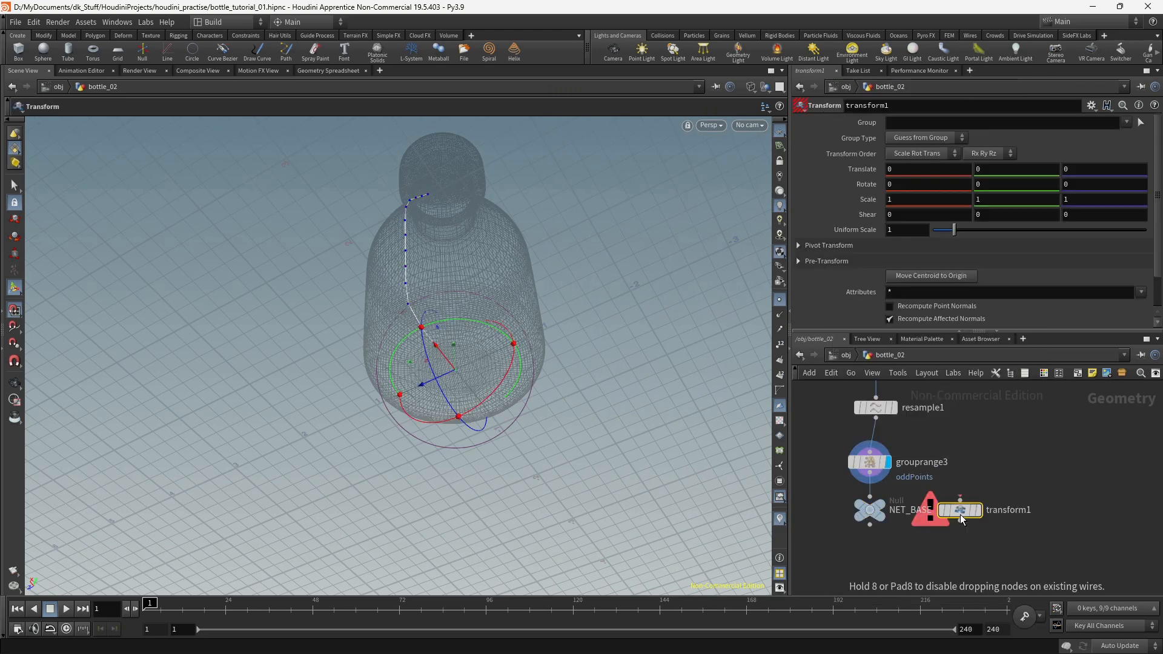
drag(960, 516, 871, 573)
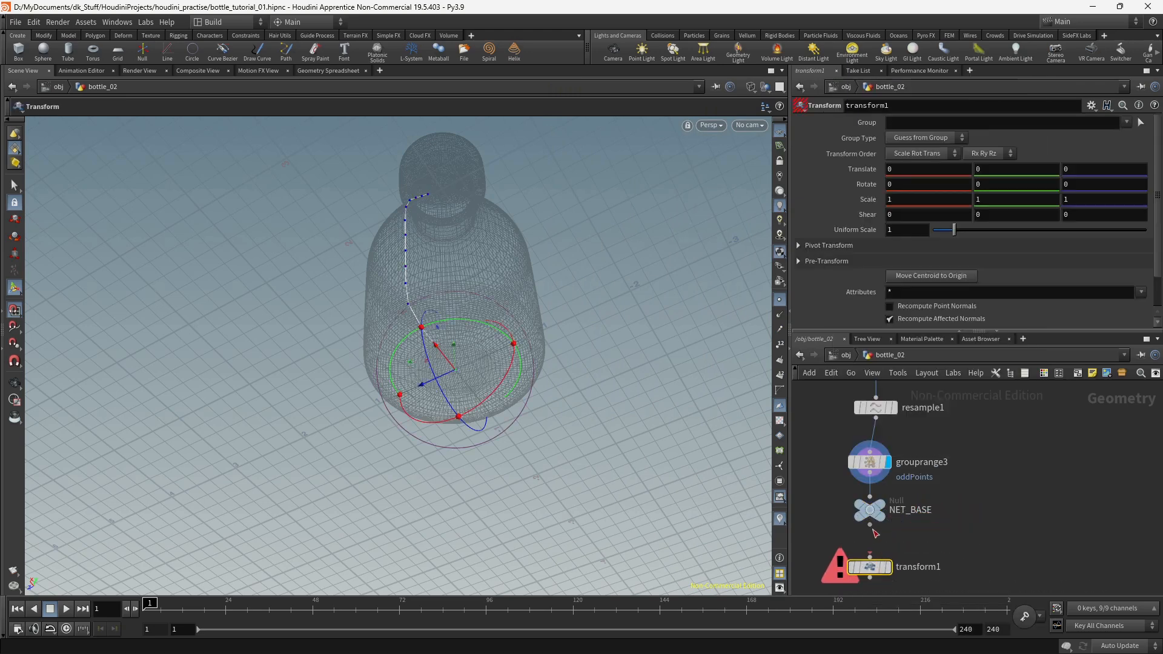
drag(871, 527, 884, 562)
click(888, 567)
key(Escape)
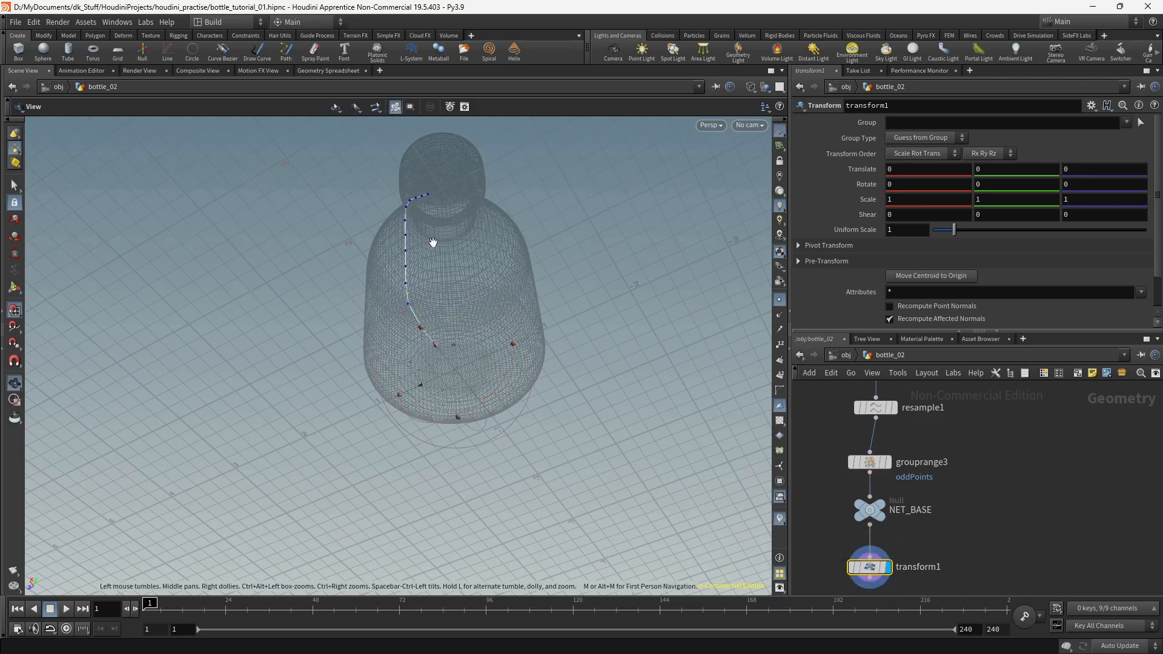
drag(434, 241, 446, 471)
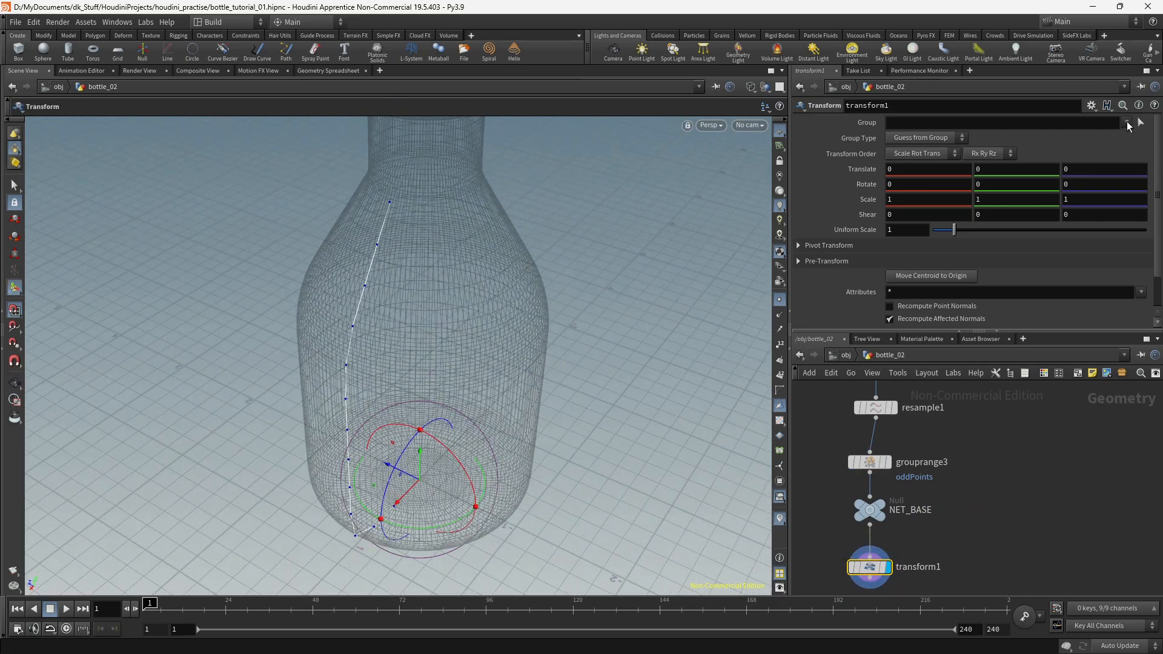
Step: Restrict transform1 to the oddPoints group and set its Y rotation to 8
click(1127, 124)
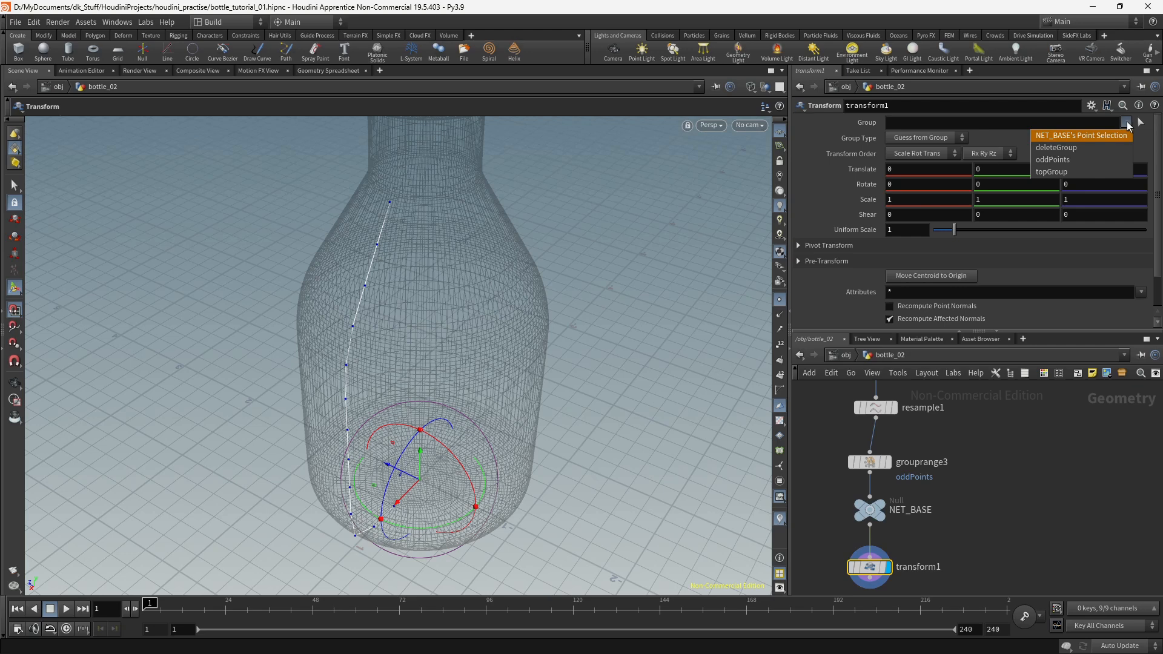
click(1074, 157)
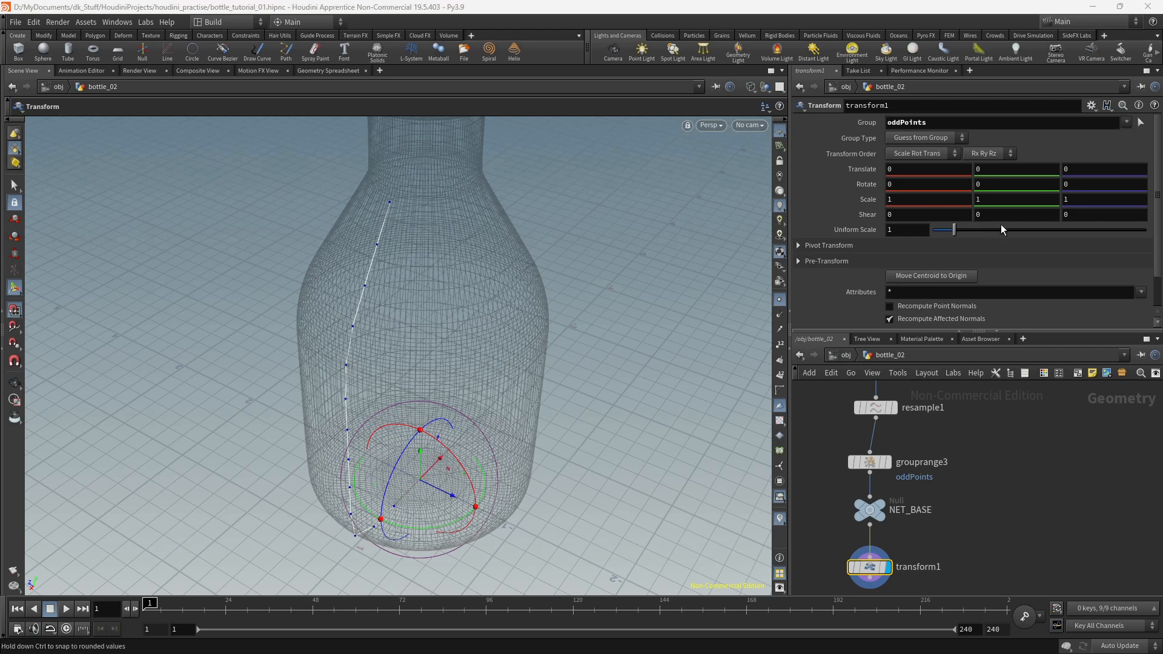
click(994, 184)
text(8)
key(Return)
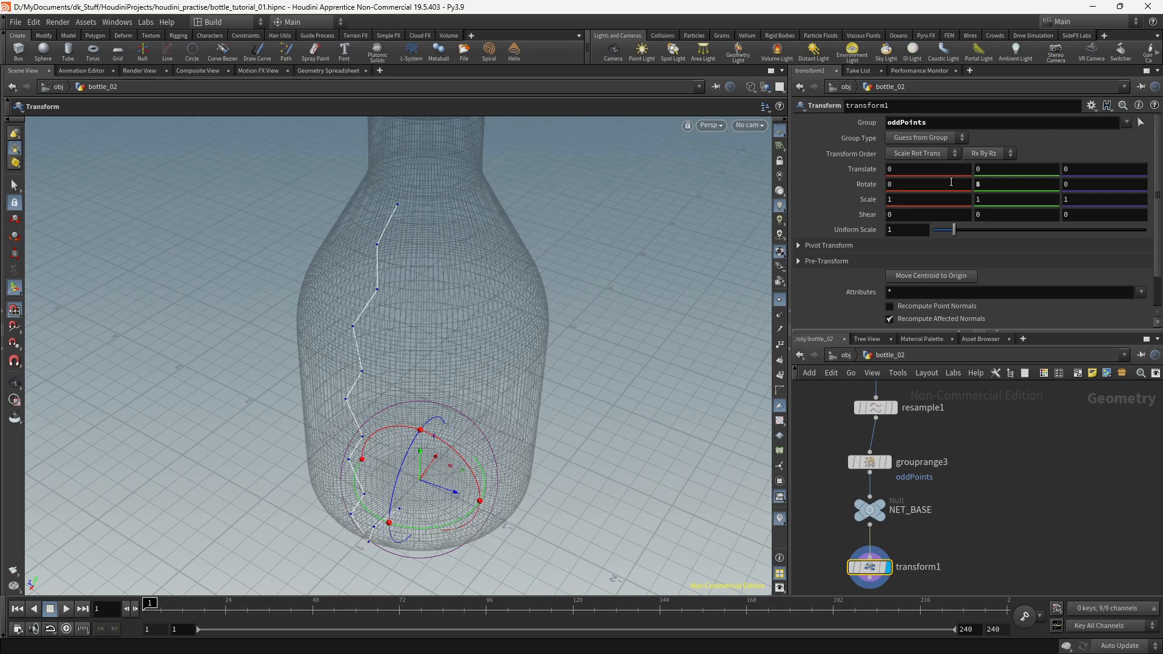
alt+drag(460, 319, 477, 304)
alt+middle_drag(507, 402, 526, 313)
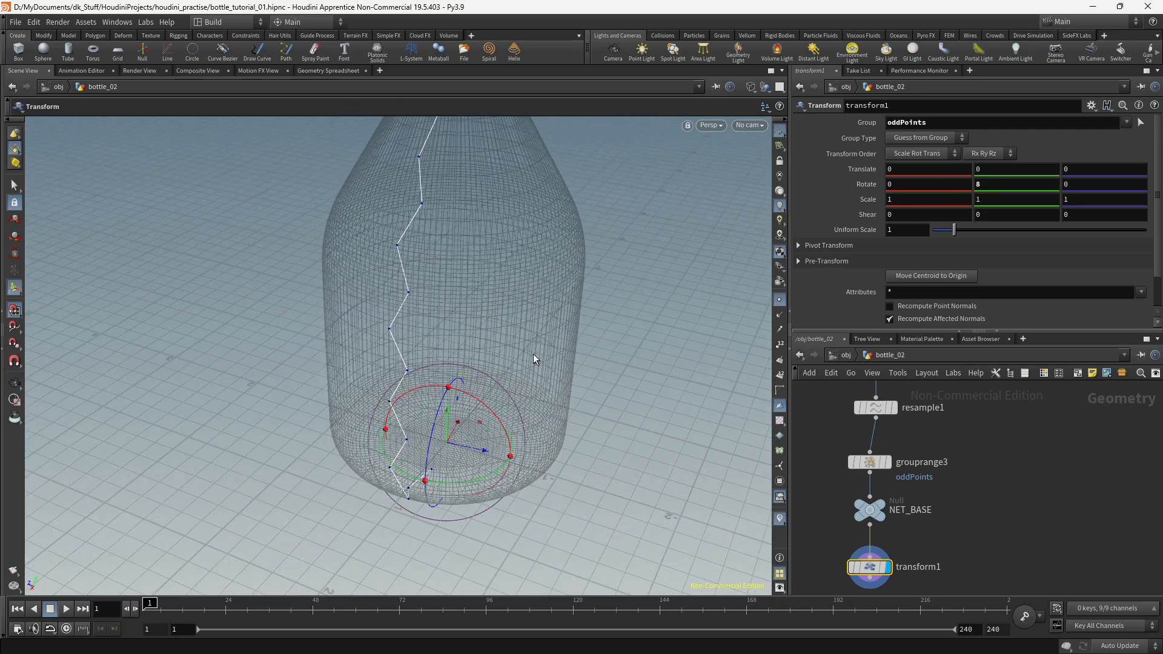
alt+drag(576, 329, 594, 355)
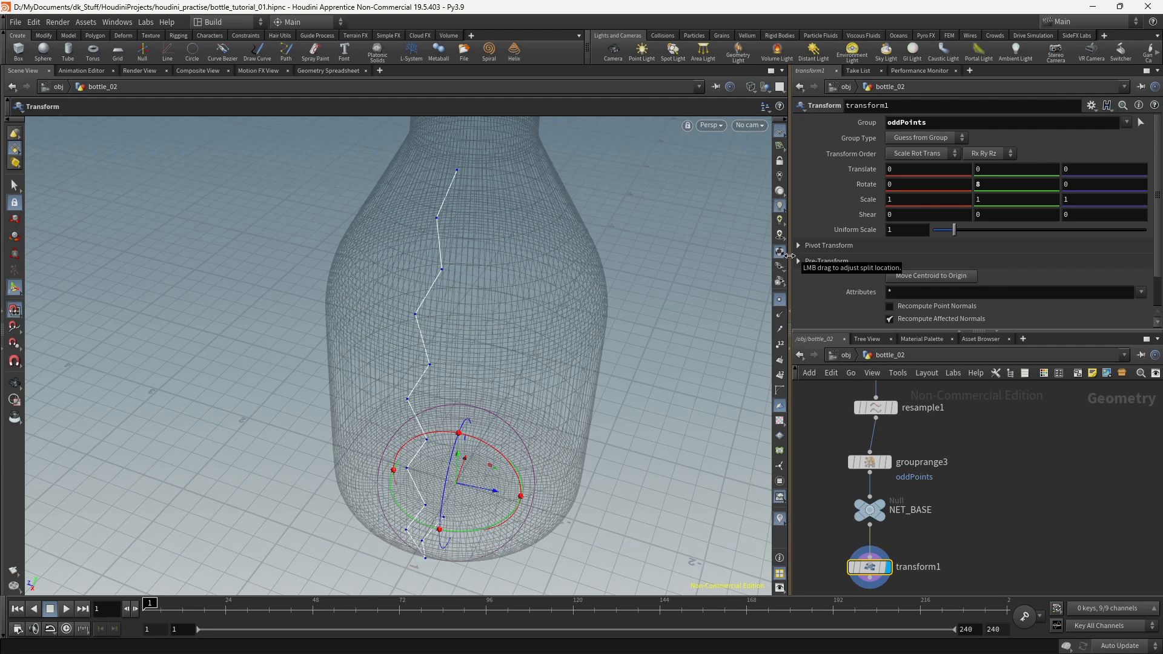
Step: Duplicate transform1 downstream, setting the copy's Group to !oddPoints and its Y rotation to -8
middle_drag(970, 503, 977, 384)
alt+drag(880, 450, 891, 520)
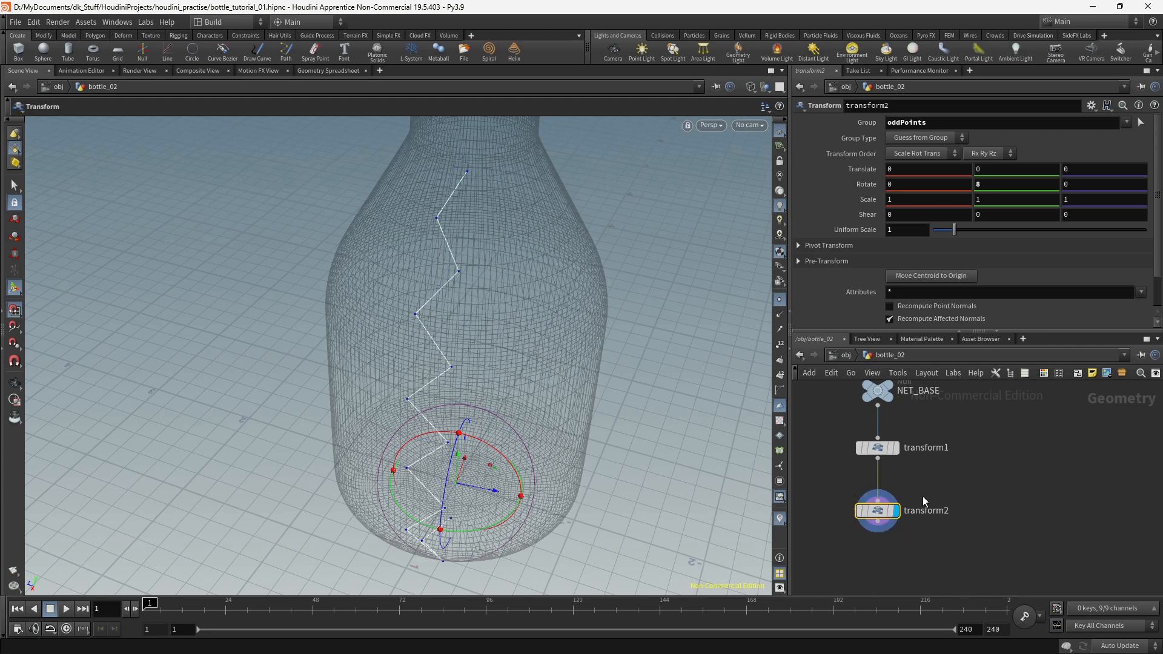
click(888, 123)
key(Return)
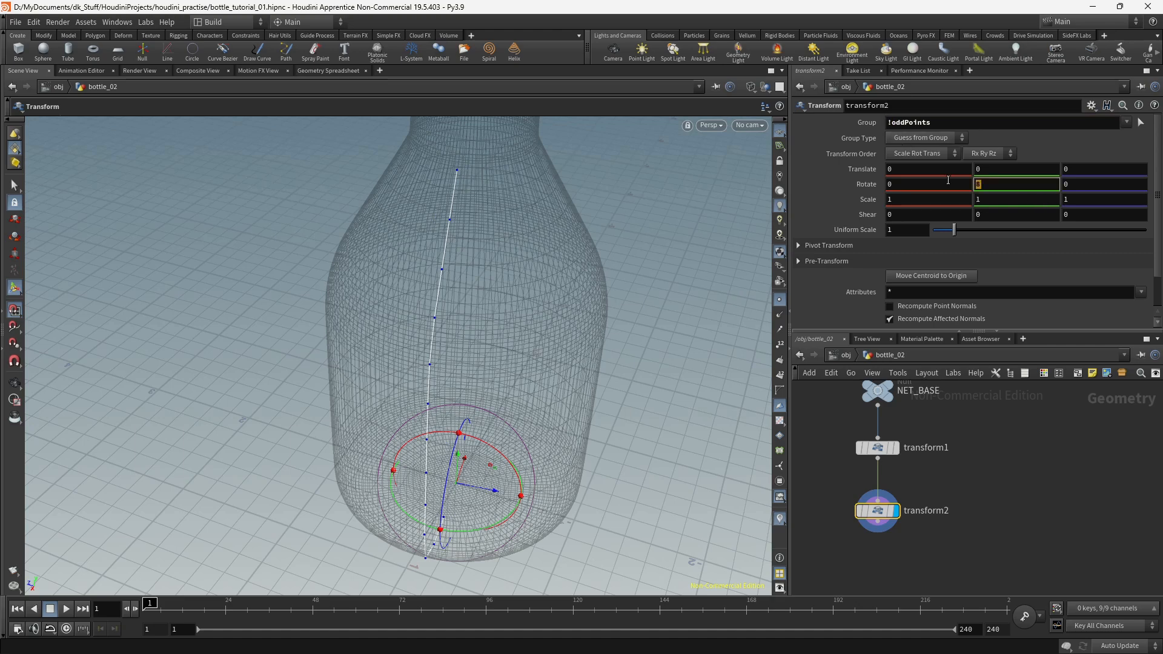
key(Return)
alt+drag(612, 312, 647, 343)
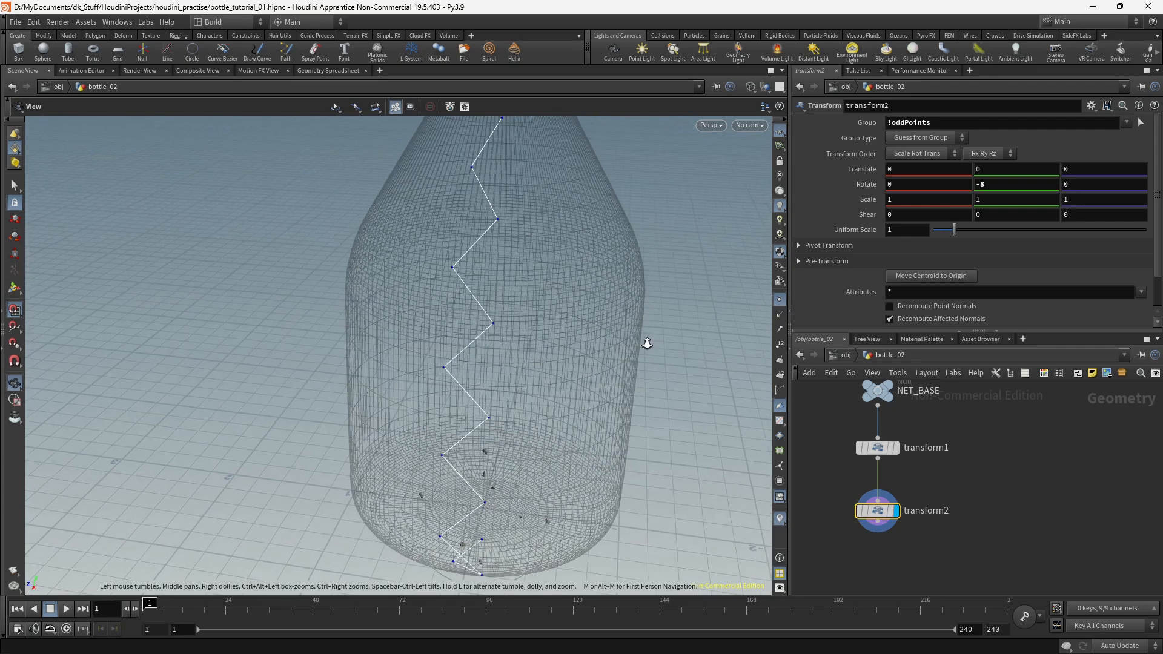
alt+scroll(647, 346, down, 2)
Step: Set transform1's Group Type to Points, then select transform2 and inspect the zigzag curve on the bottle
click(878, 449)
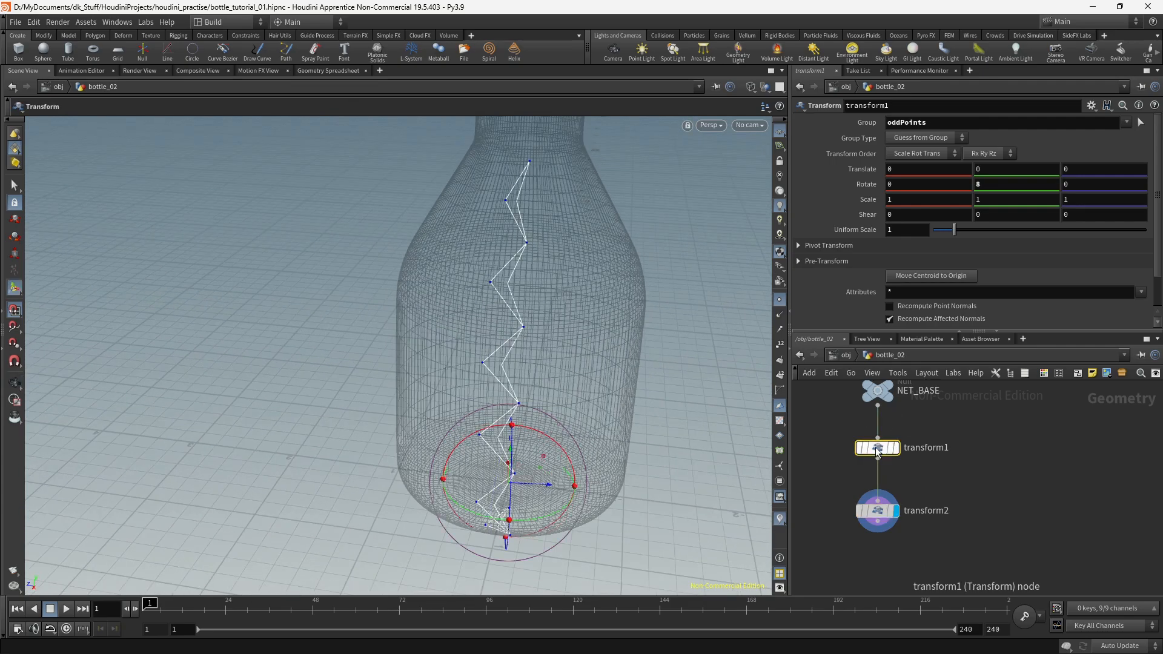
mouse_move(675, 397)
alt+mouse_down()
mouse_move(639, 385)
mouse_move(653, 413)
mouse_move(667, 408)
alt+mouse_up()
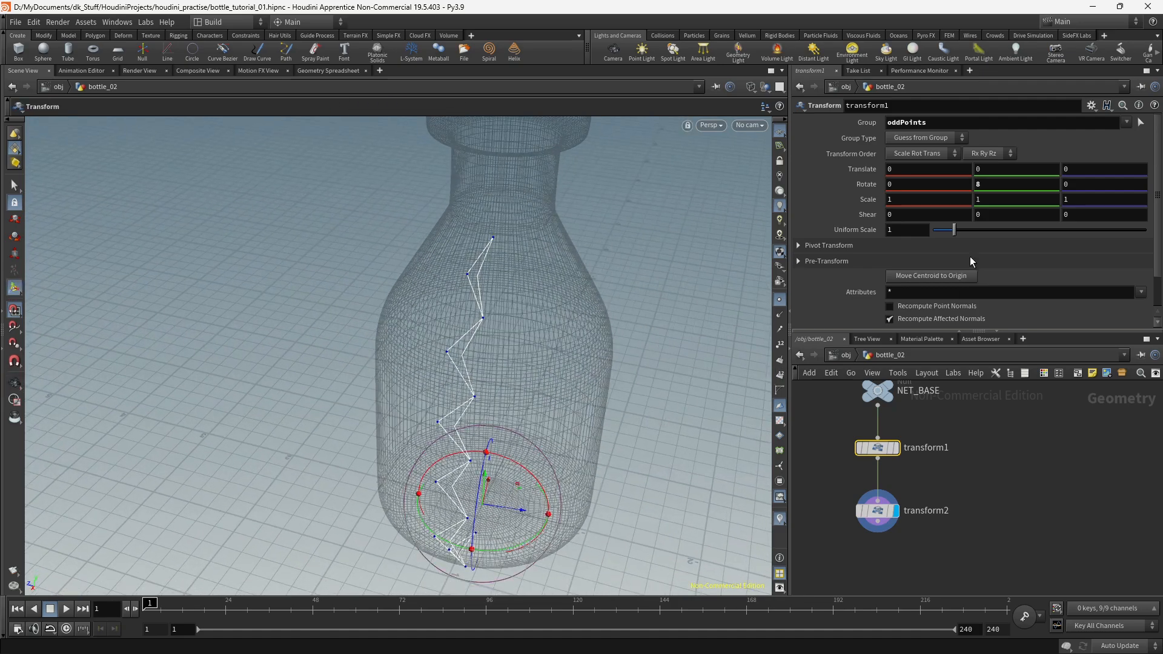
click(932, 138)
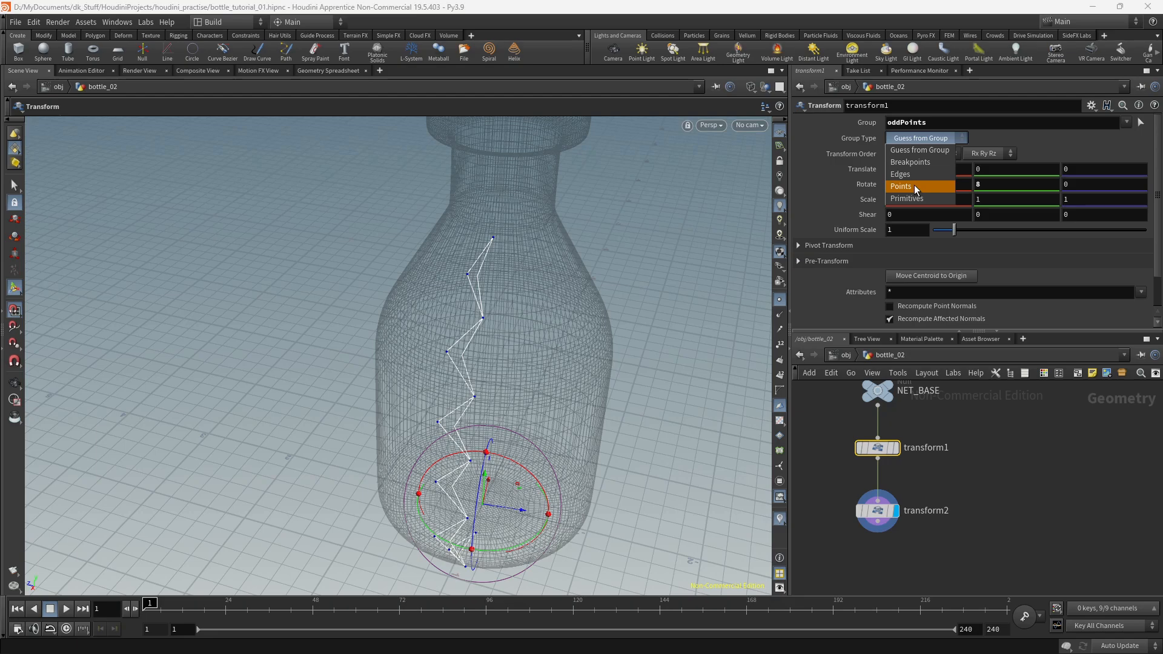
click(914, 184)
click(882, 512)
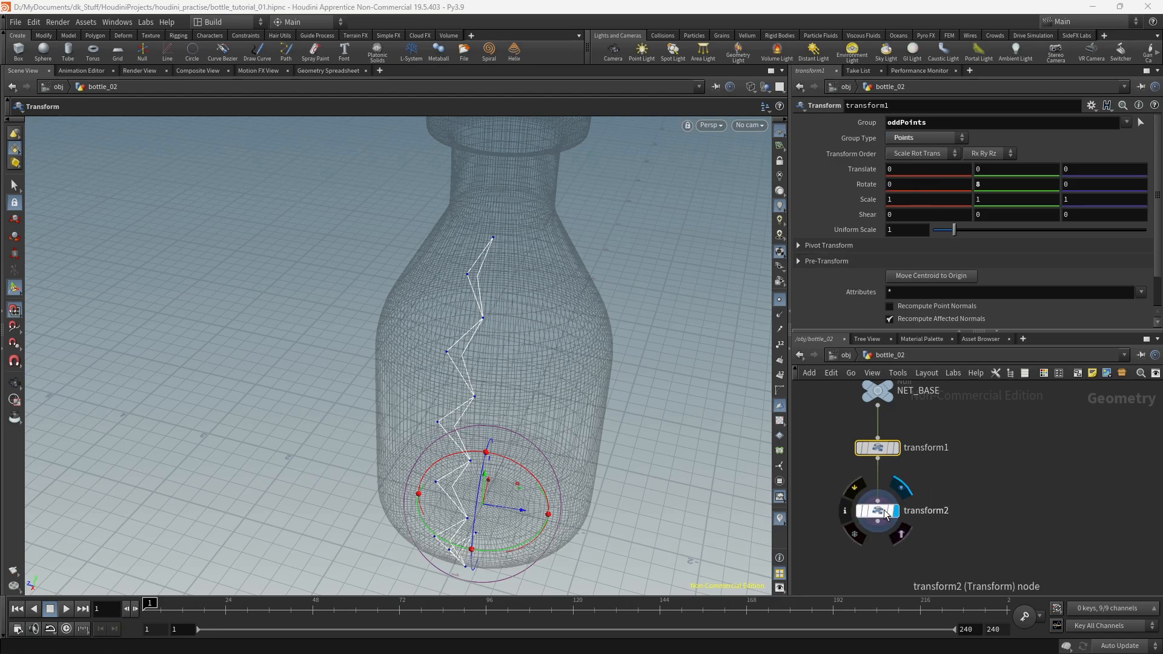
alt+drag(500, 437, 506, 465)
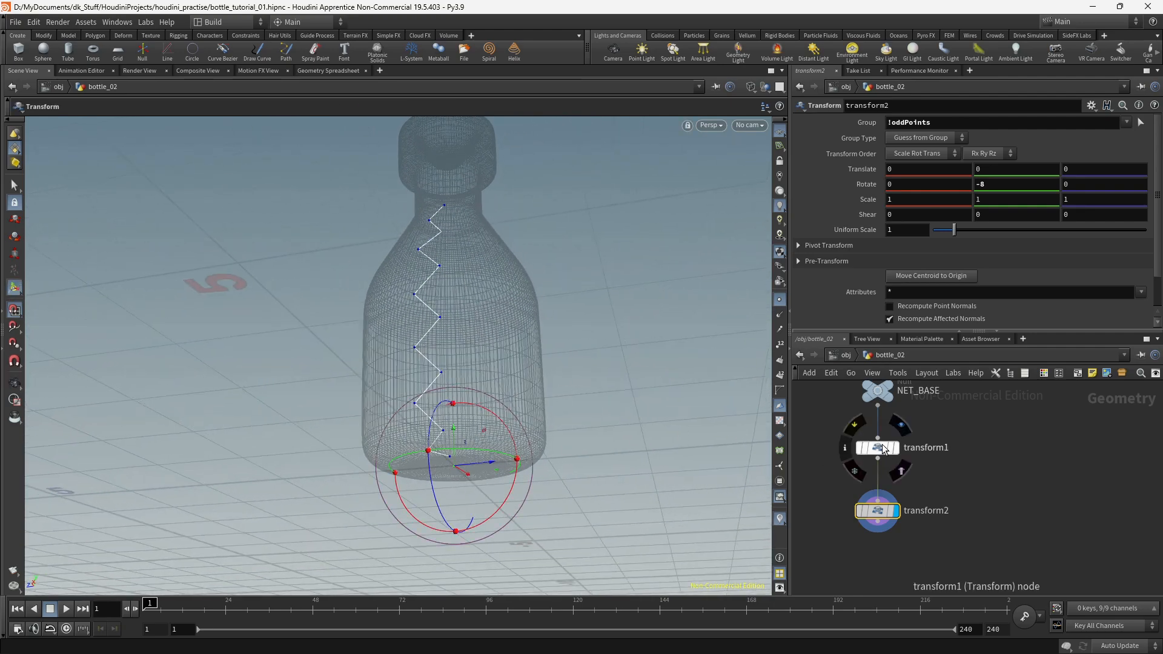
Step: Add an Object Merge node beside the NET_BASE chain in the bottle_02 network
middle_drag(980, 490, 906, 525)
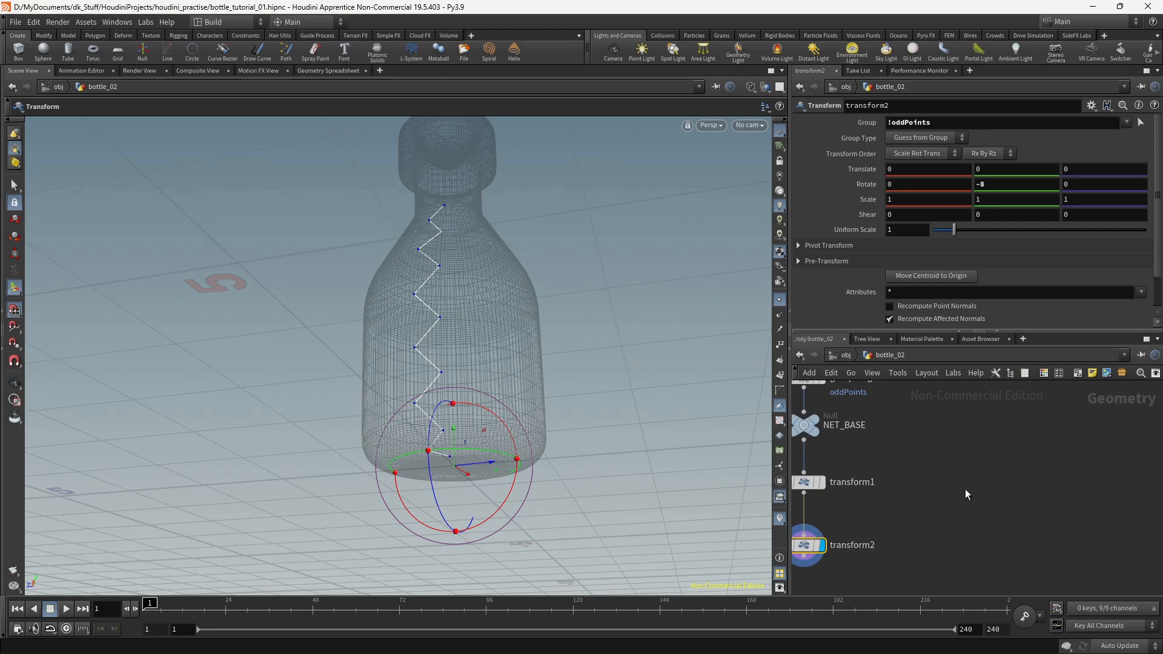
key(Tab)
text(OBJ)
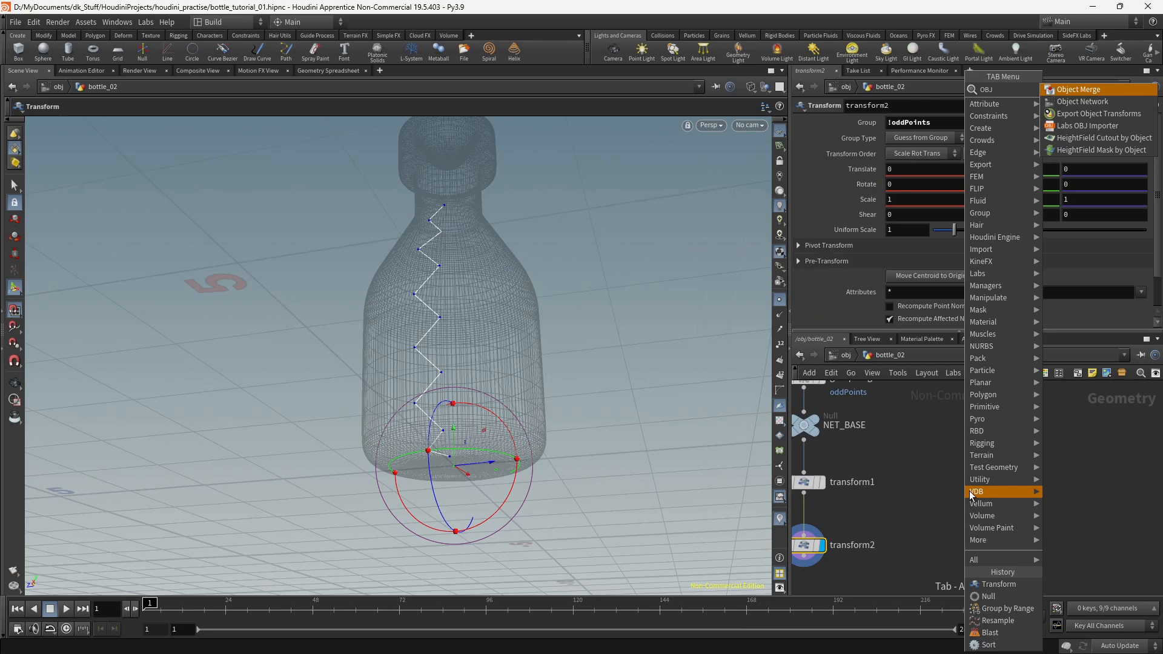
key(Return)
click(970, 478)
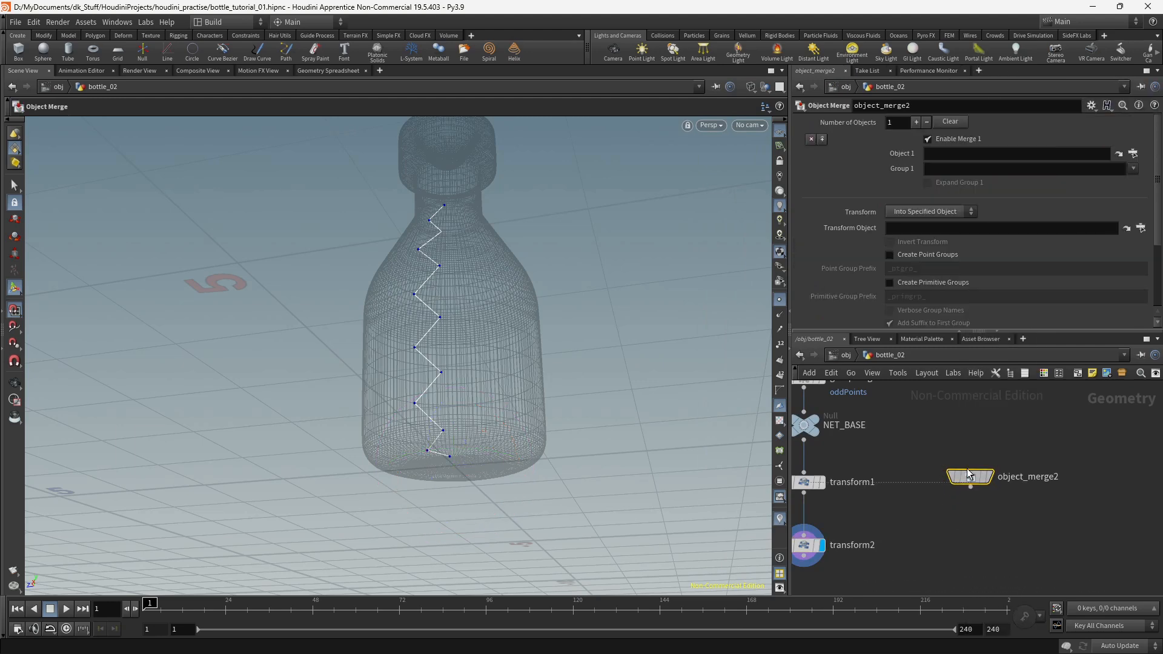
drag(967, 471, 950, 401)
middle_drag(938, 488, 985, 536)
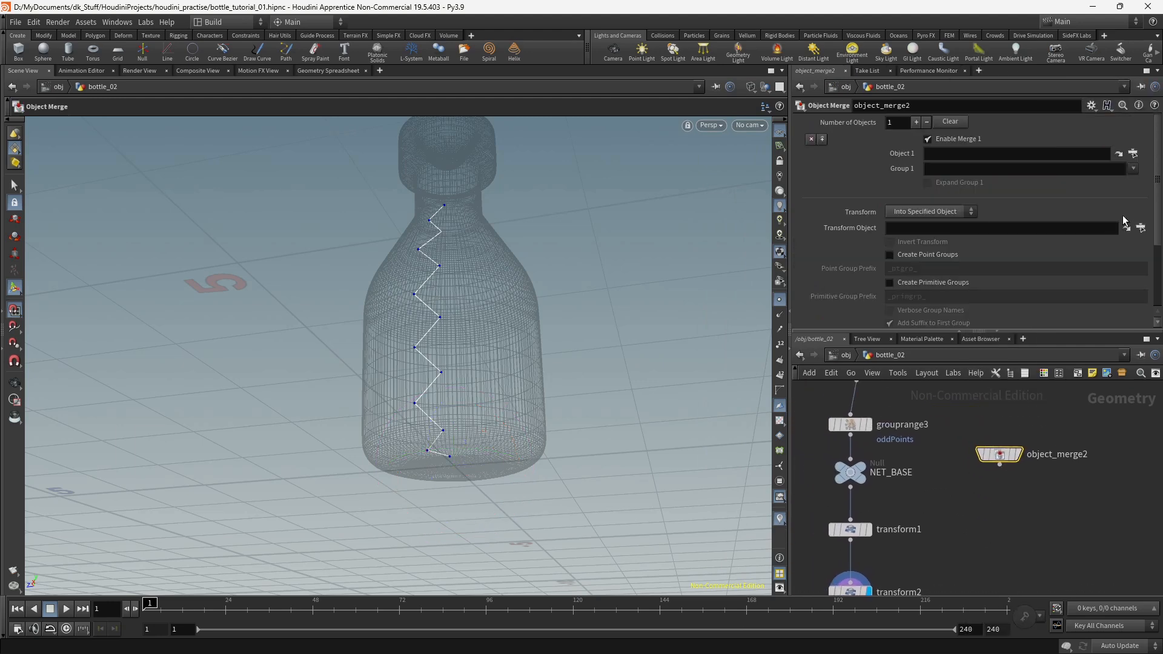
Step: Set Object 1 of object_merge2 to /obj/bottle_02/NET_BASE
click(1132, 155)
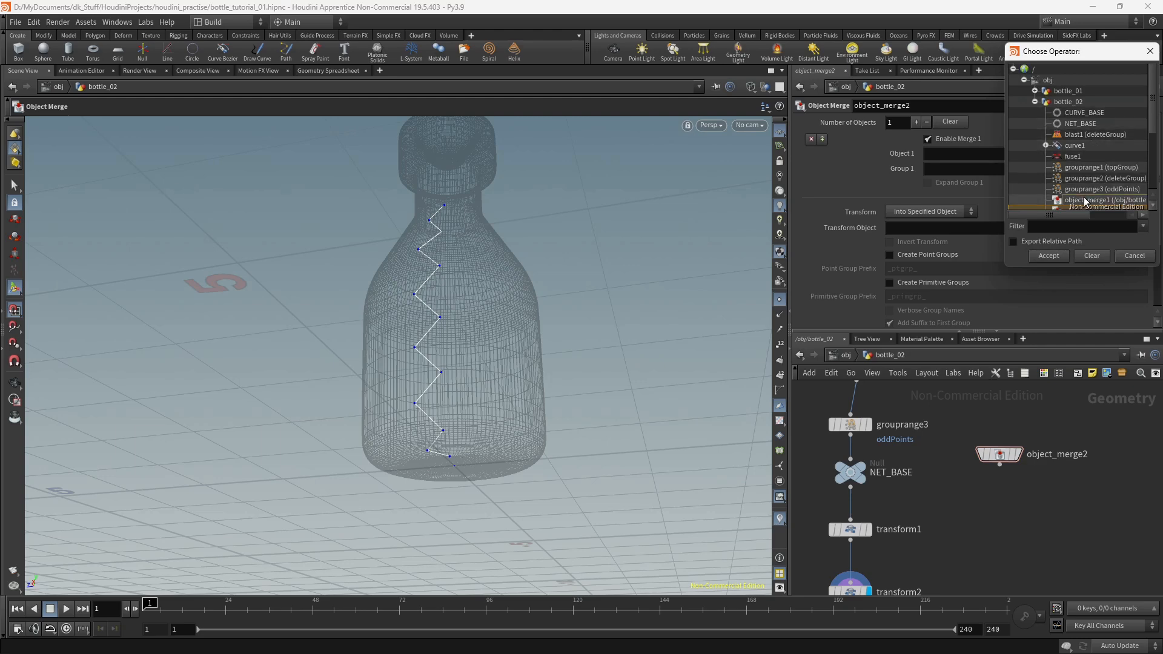
click(1122, 202)
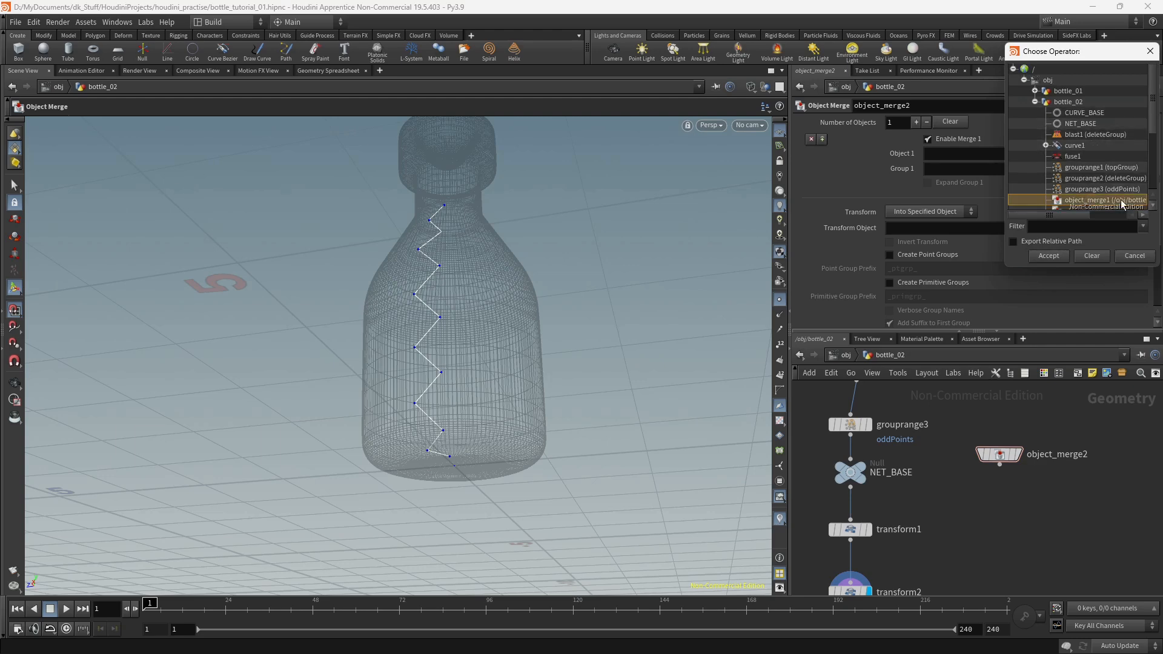
click(1087, 125)
double_click(1086, 123)
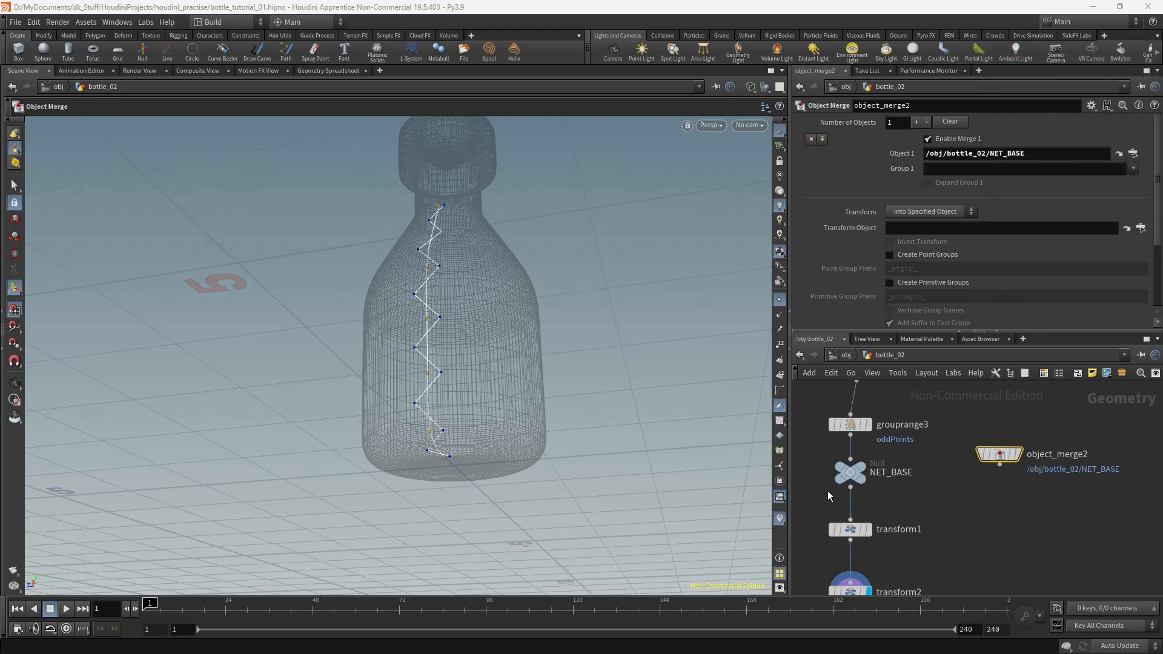
middle_drag(898, 506, 877, 459)
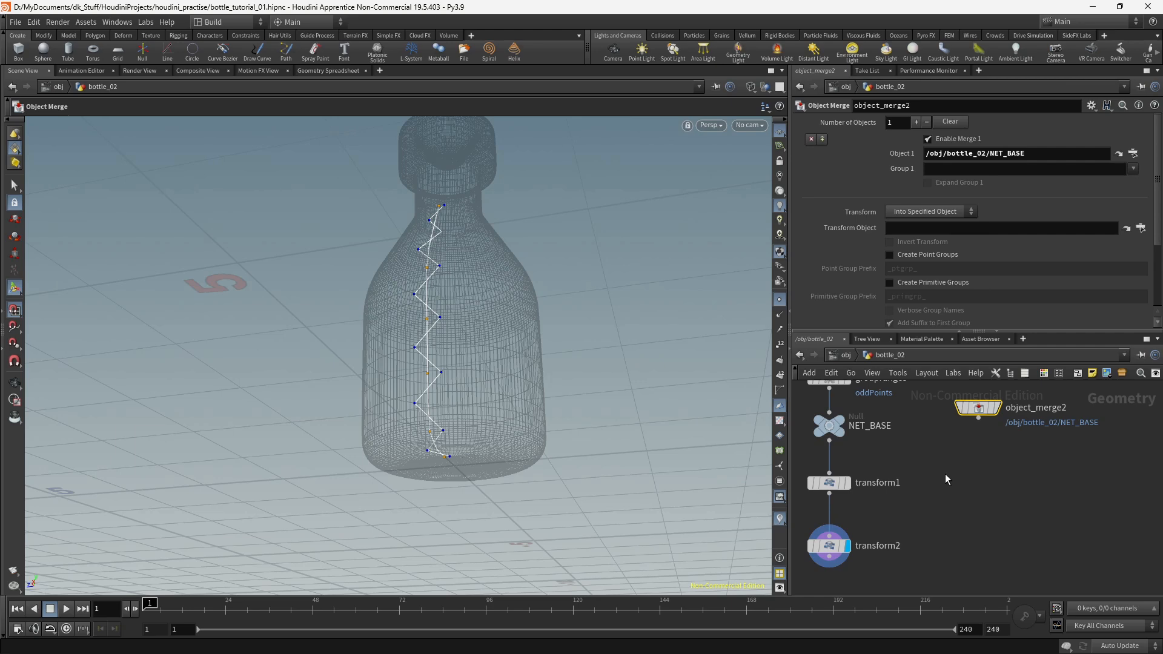
Step: Duplicate transform1 and transform2 and chain the copies below object_merge2, with the !oddPoints copy first
click(895, 478)
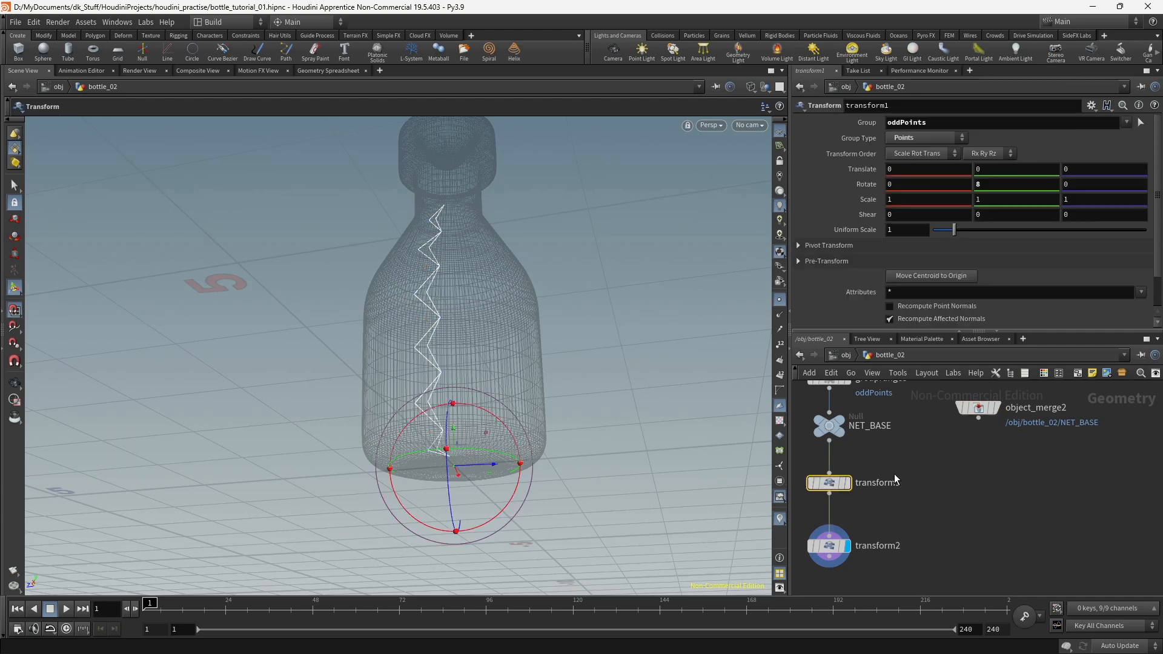
alt+drag(842, 486, 867, 471)
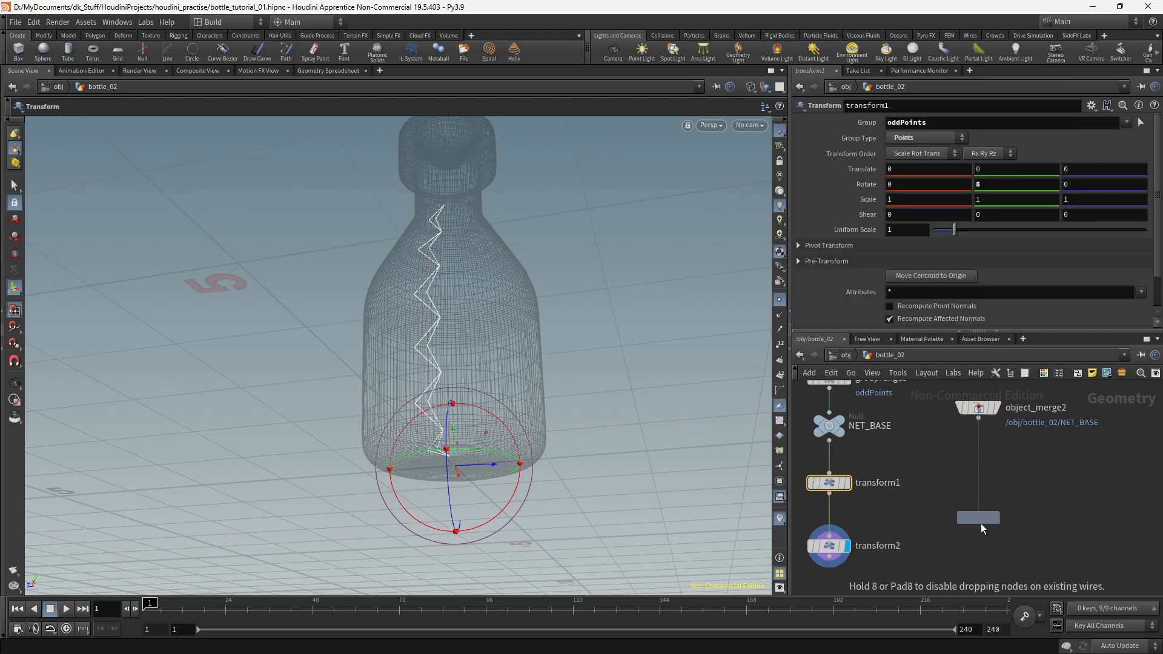
alt+drag(981, 529, 981, 525)
alt+drag(829, 545, 980, 462)
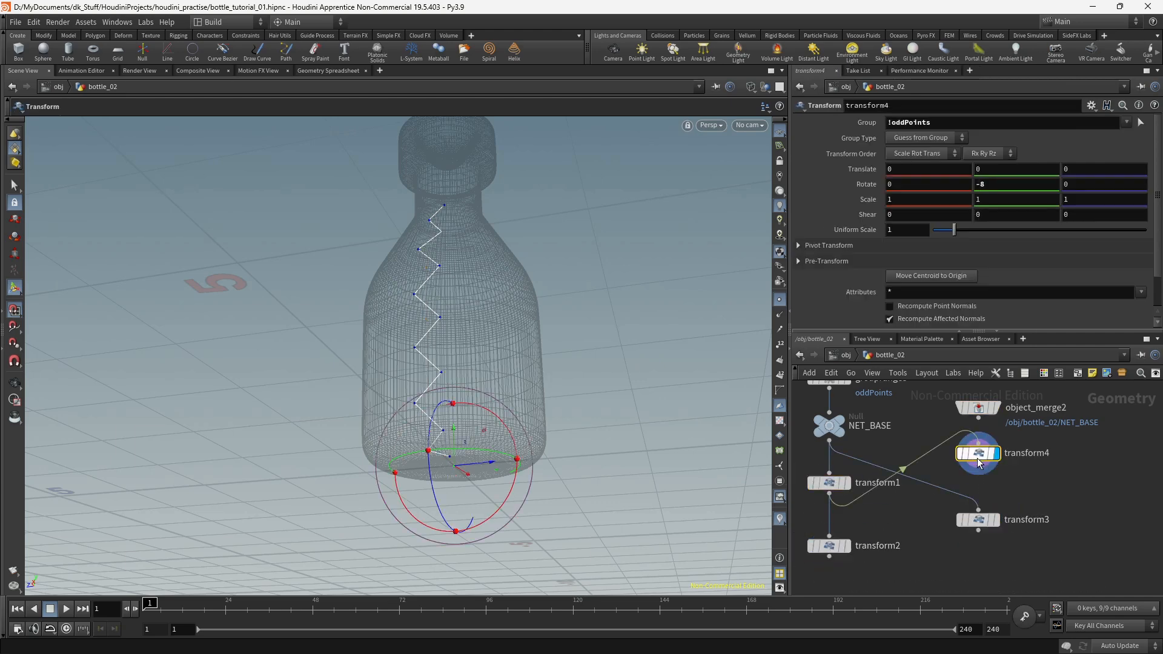
drag(978, 418, 979, 514)
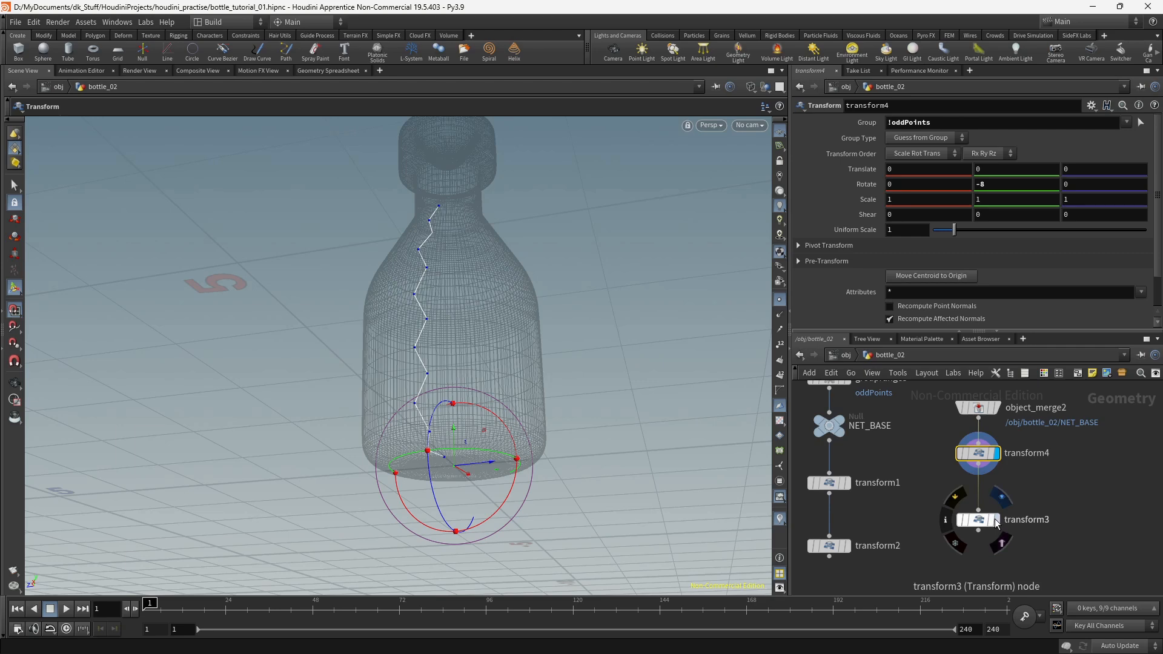
scroll(903, 533, down, 2)
click(922, 522)
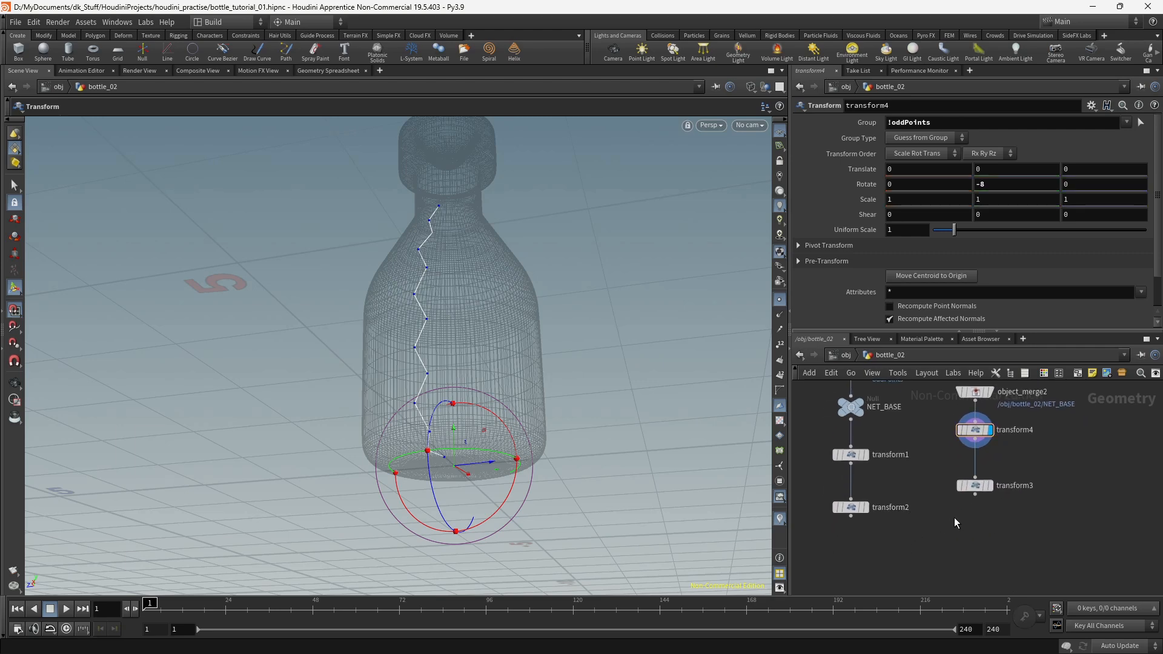
Step: Add a new Transform node below transform3 and wire it to that node's output
click(977, 486)
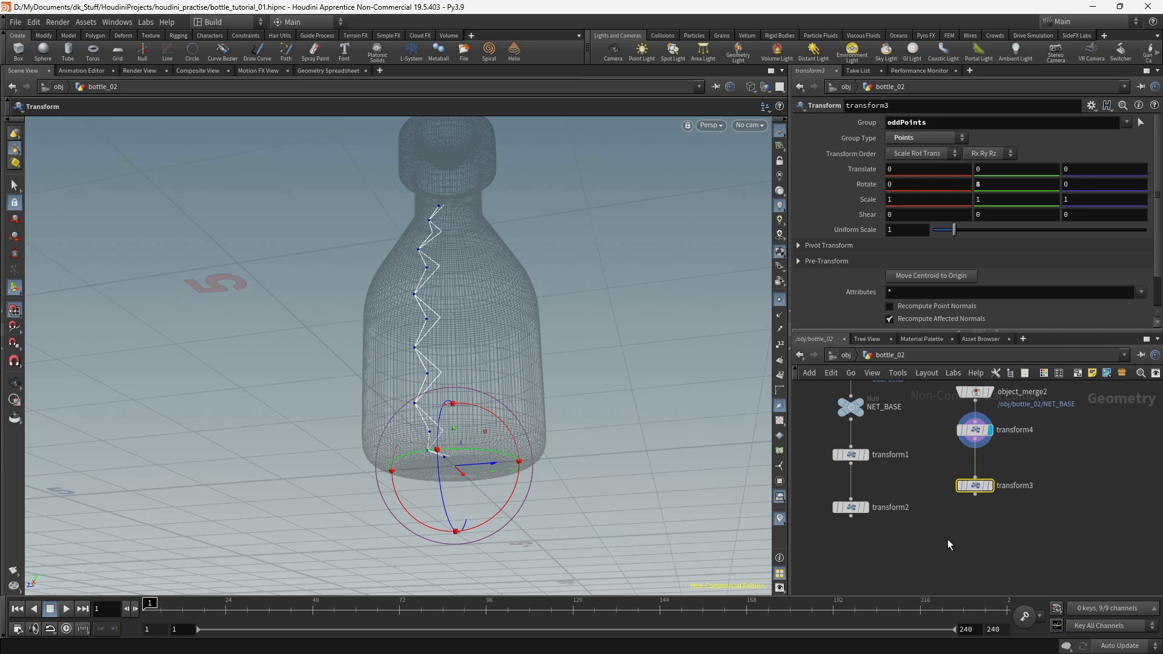
click(851, 507)
middle_drag(916, 534, 921, 515)
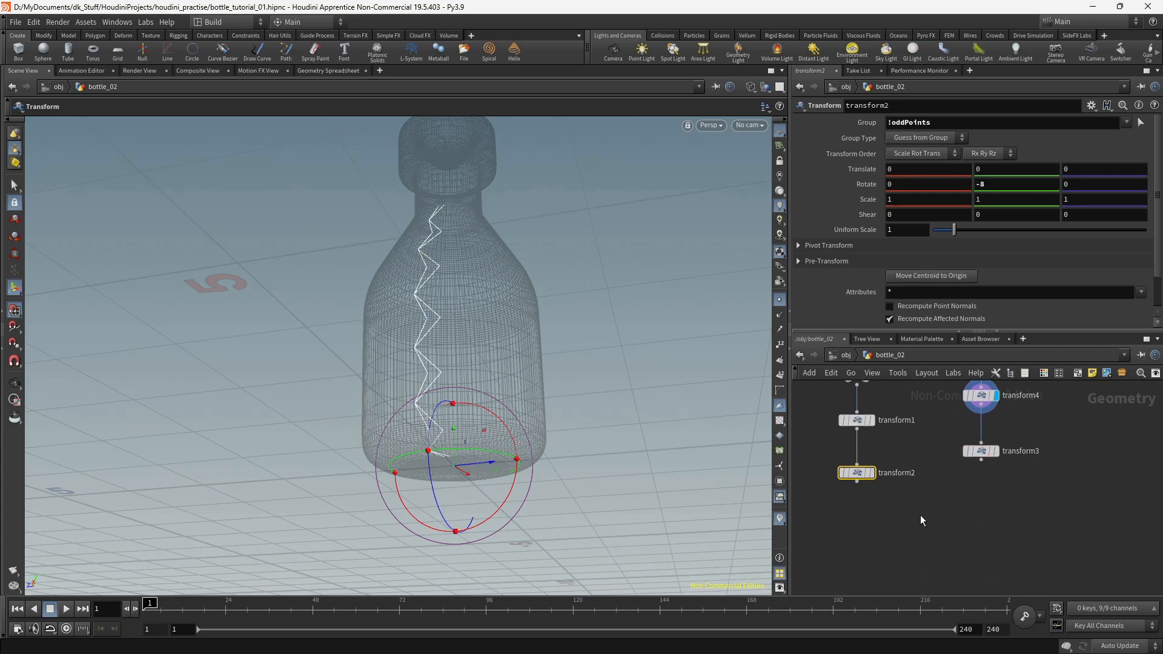
key(Tab)
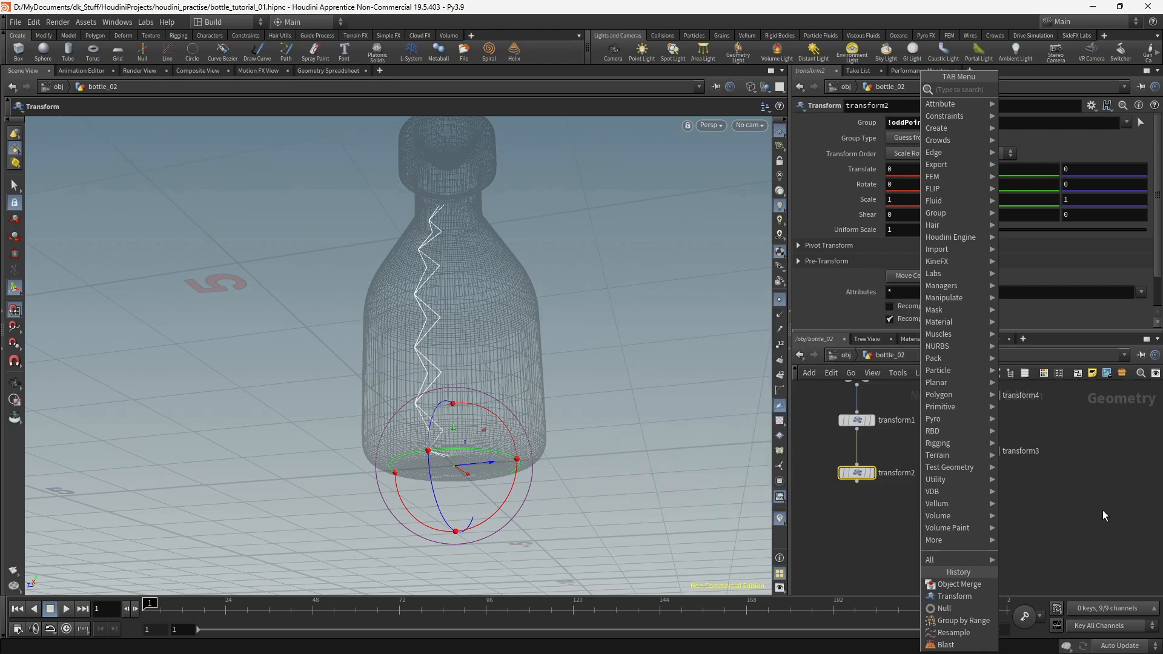
click(1103, 512)
key(Tab)
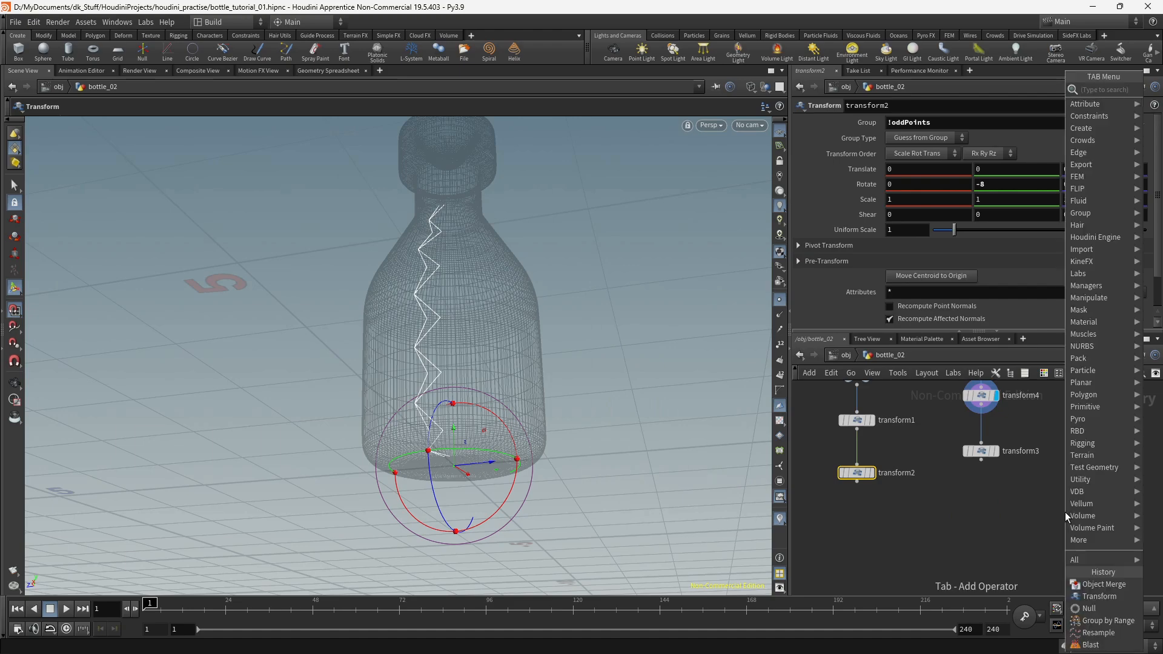
text(TRANS)
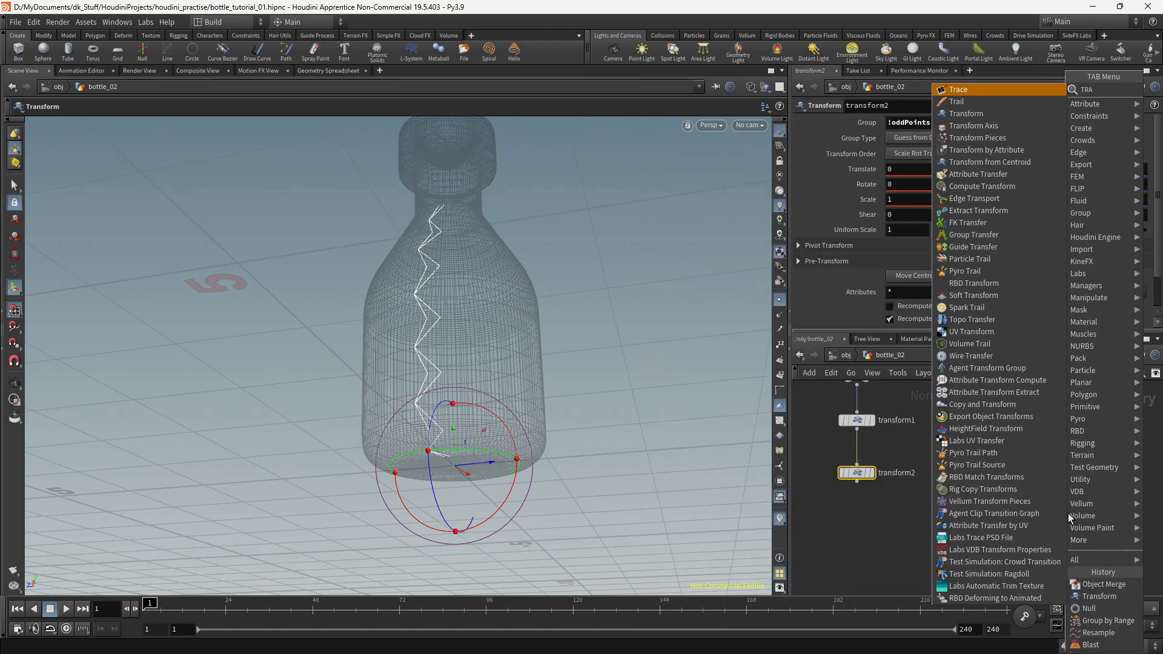
key(Return)
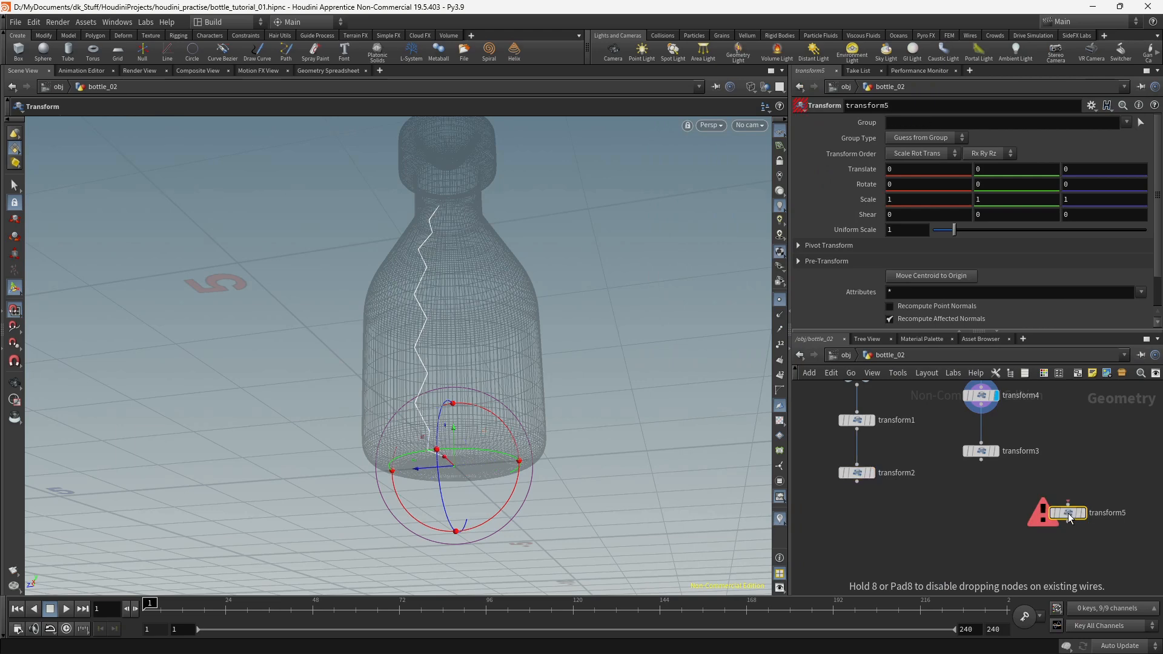
click(1067, 517)
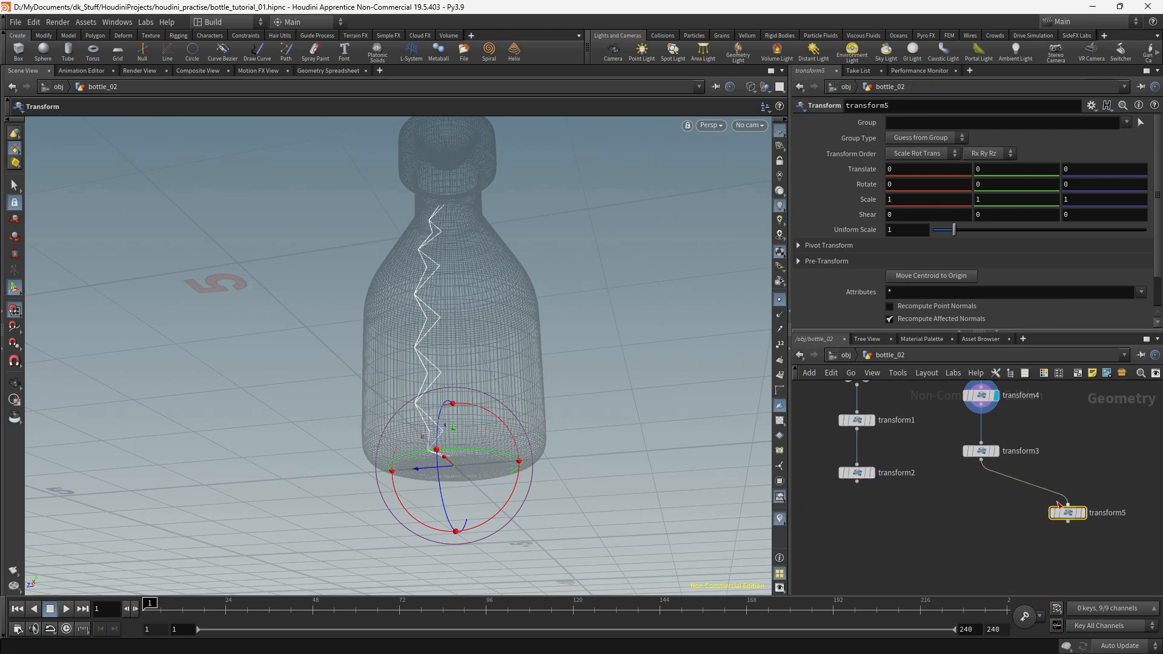
drag(1068, 517, 965, 522)
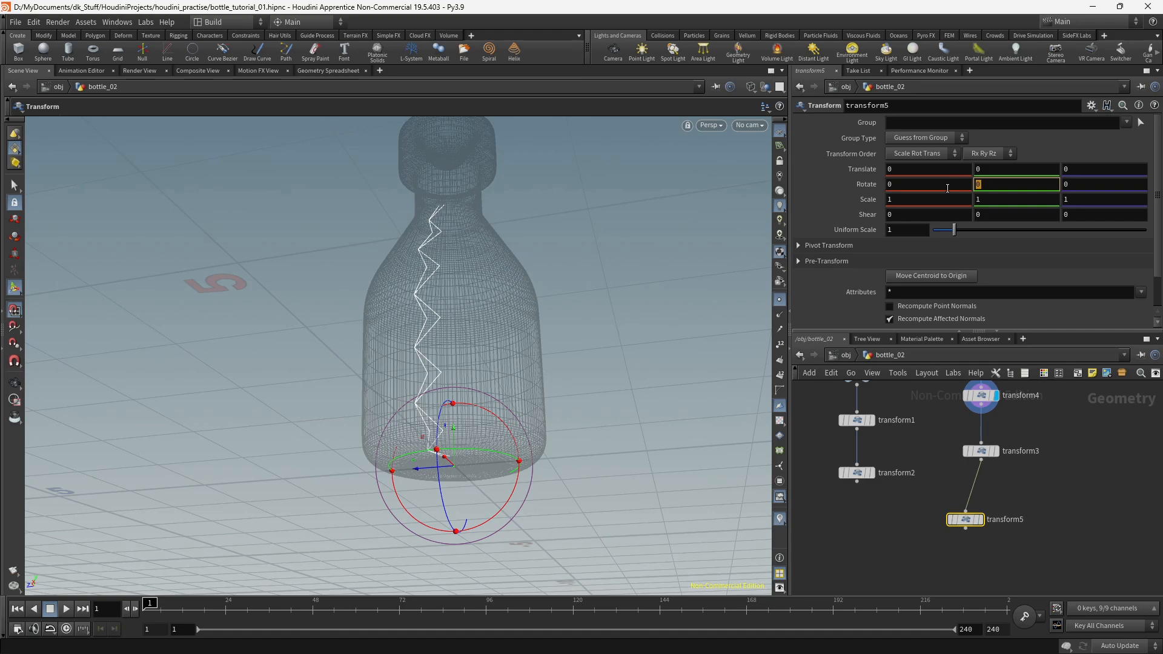
Step: Set the Y rotation of transform5 to 15 and inspect the offset zigzag from another angle
text(15)
key(Return)
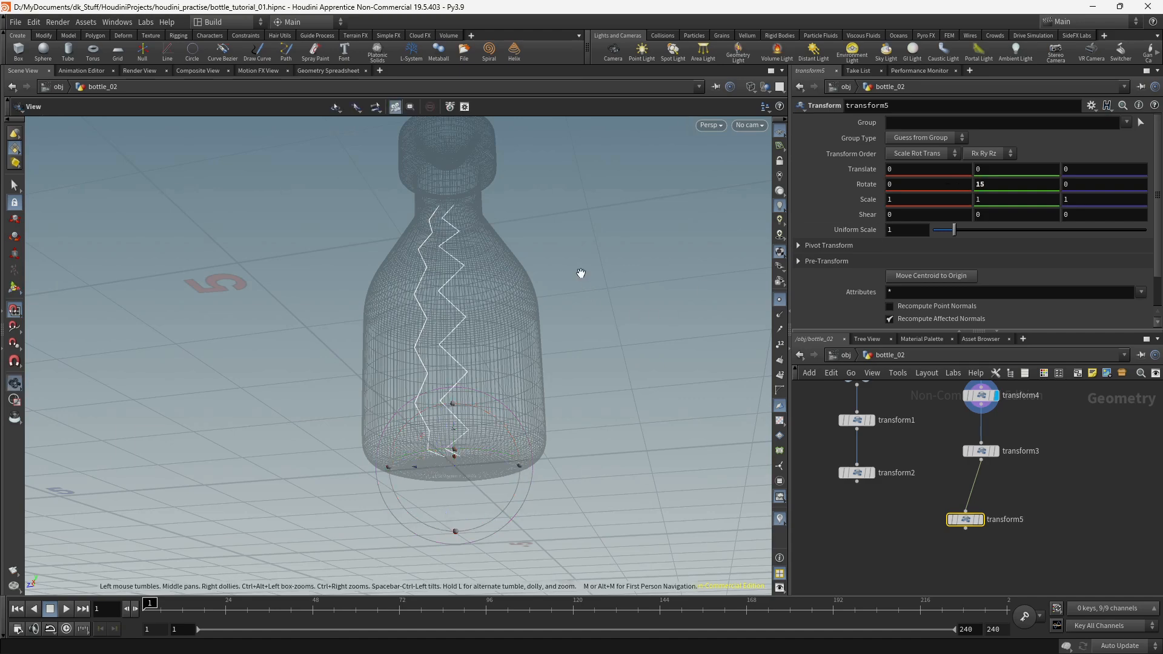
alt+drag(579, 273, 525, 366)
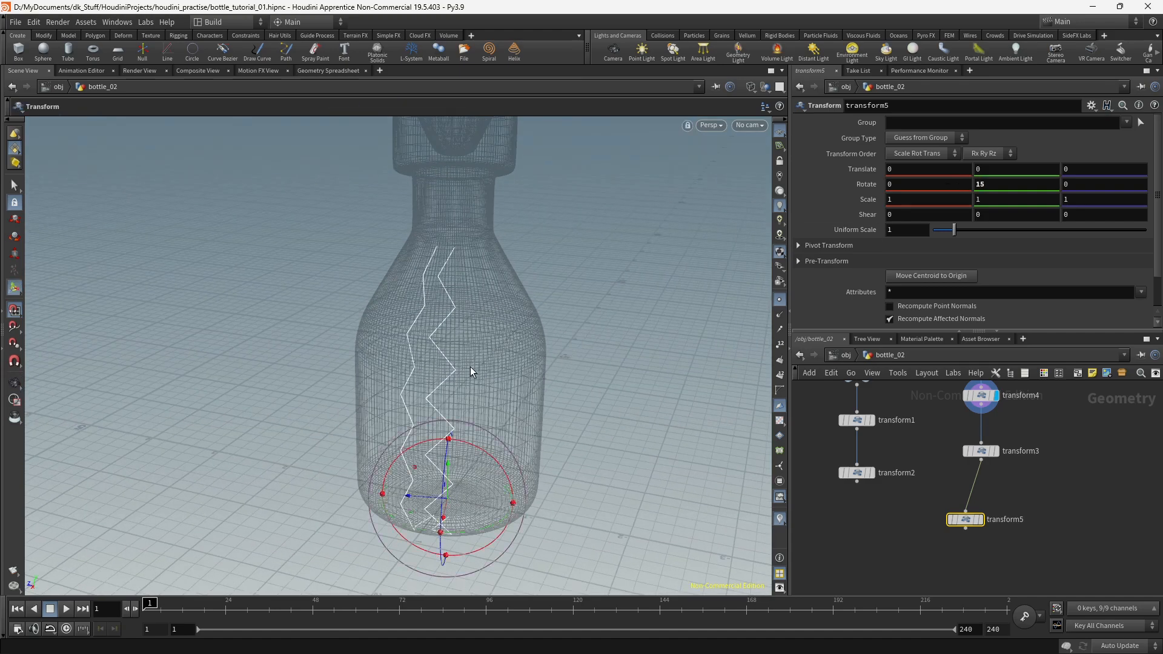
Step: Add a Merge node below transform2
click(854, 473)
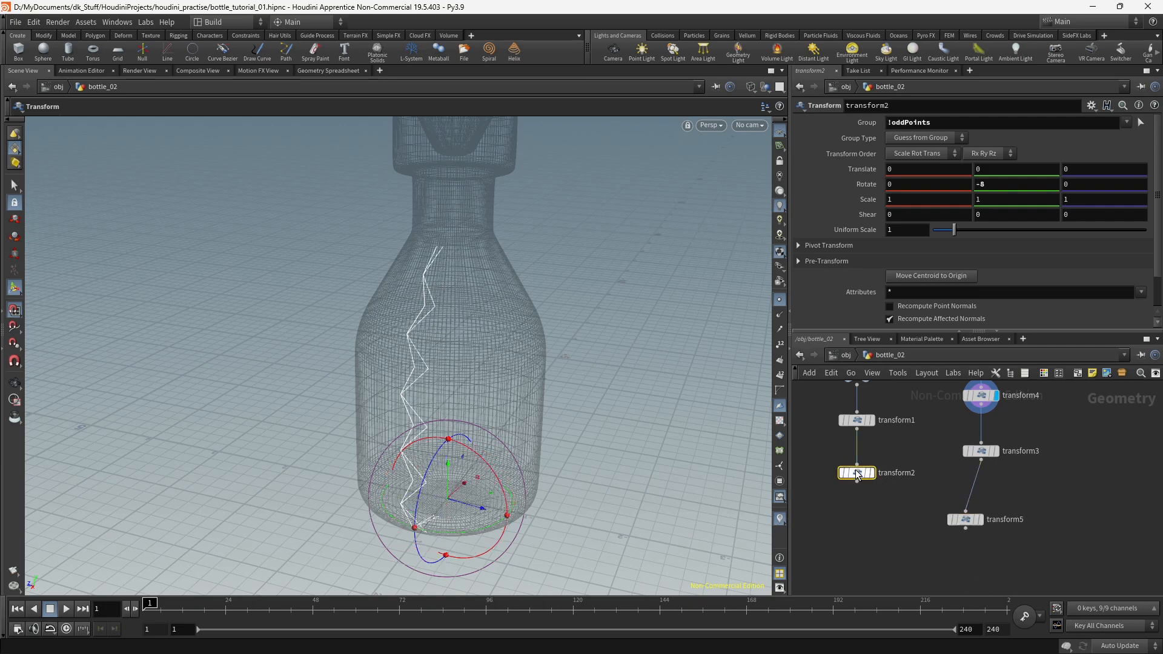
click(861, 507)
key(Tab)
text(merge)
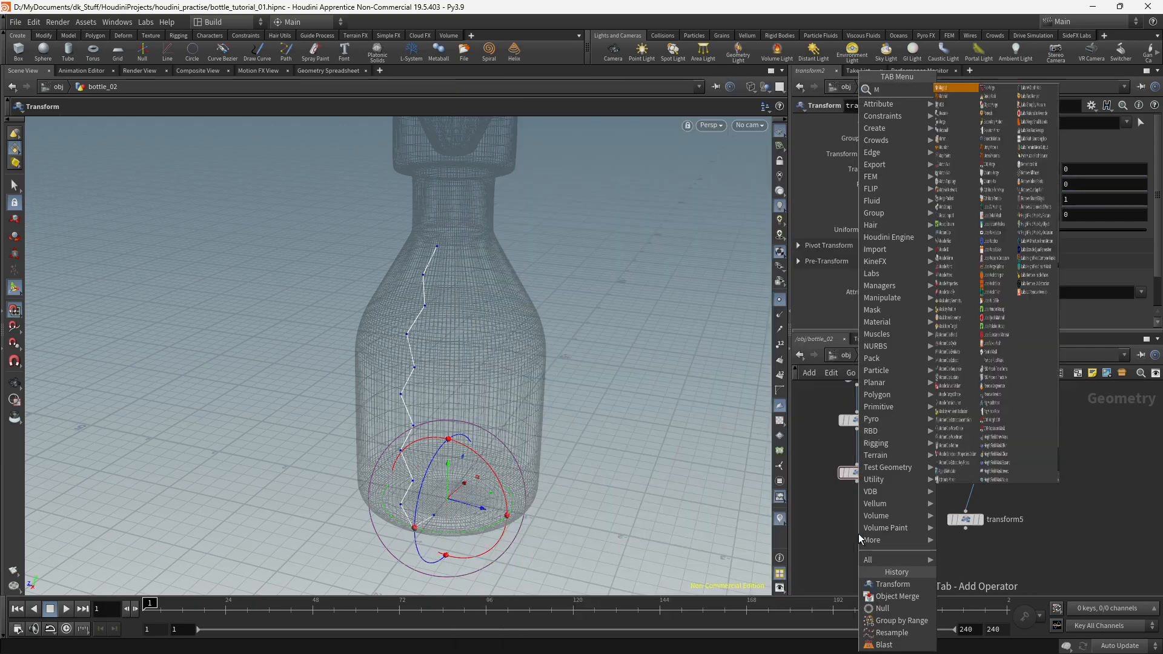
key(Return)
click(859, 535)
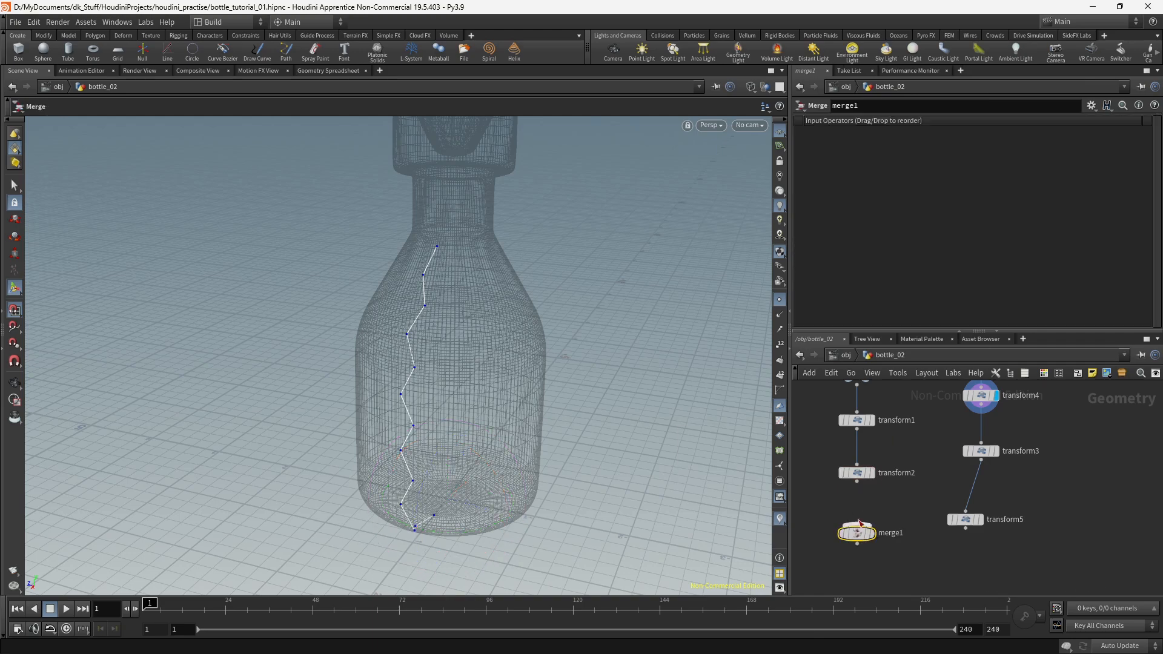
Step: Wire transform2 and transform5 into merge1, display its output, and place it centrally beneath both branches
drag(858, 483, 857, 526)
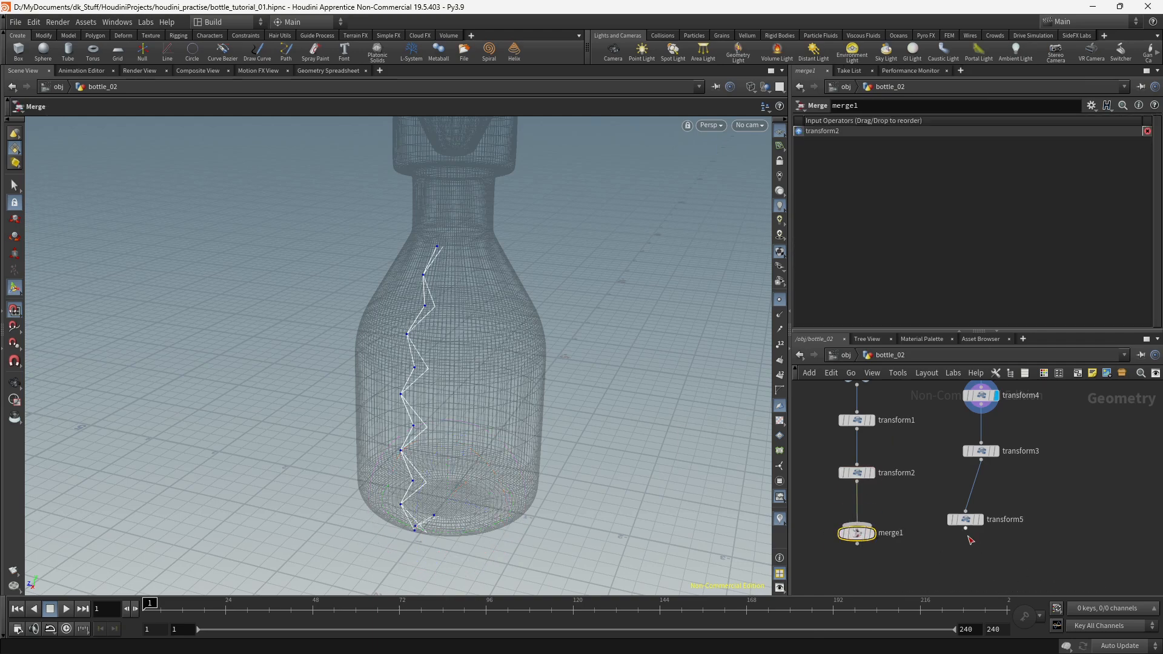
drag(965, 529, 876, 534)
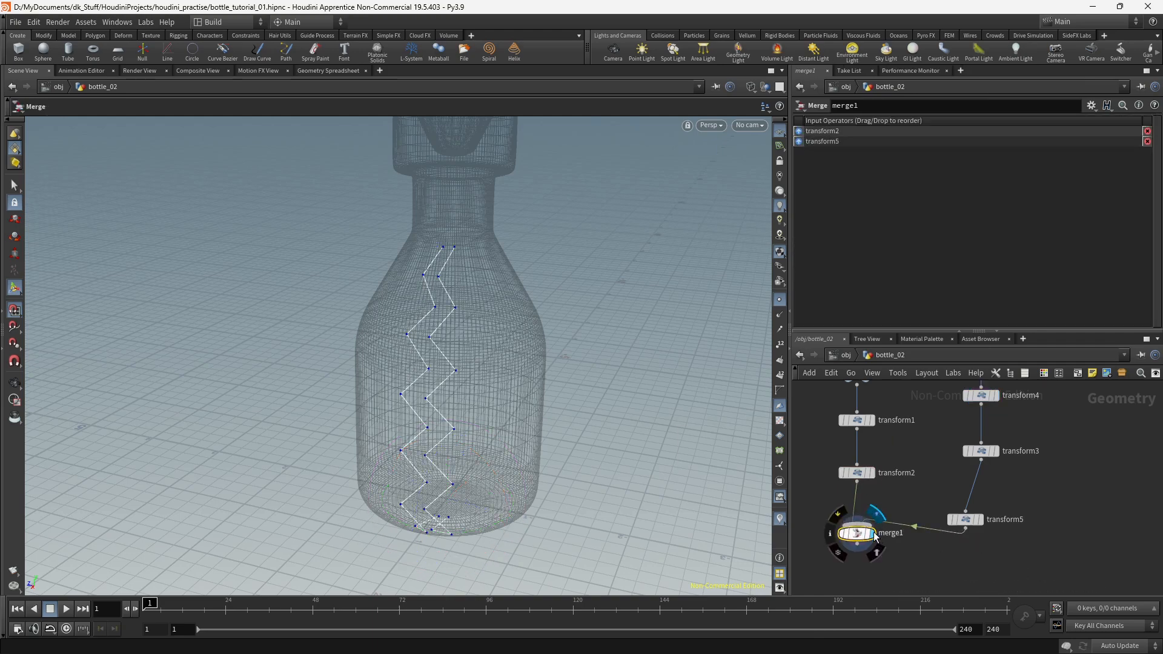
mouse_move(457, 429)
alt+mouse_down()
mouse_move(467, 436)
mouse_move(478, 387)
mouse_move(465, 369)
mouse_move(450, 394)
mouse_move(455, 424)
alt+mouse_up()
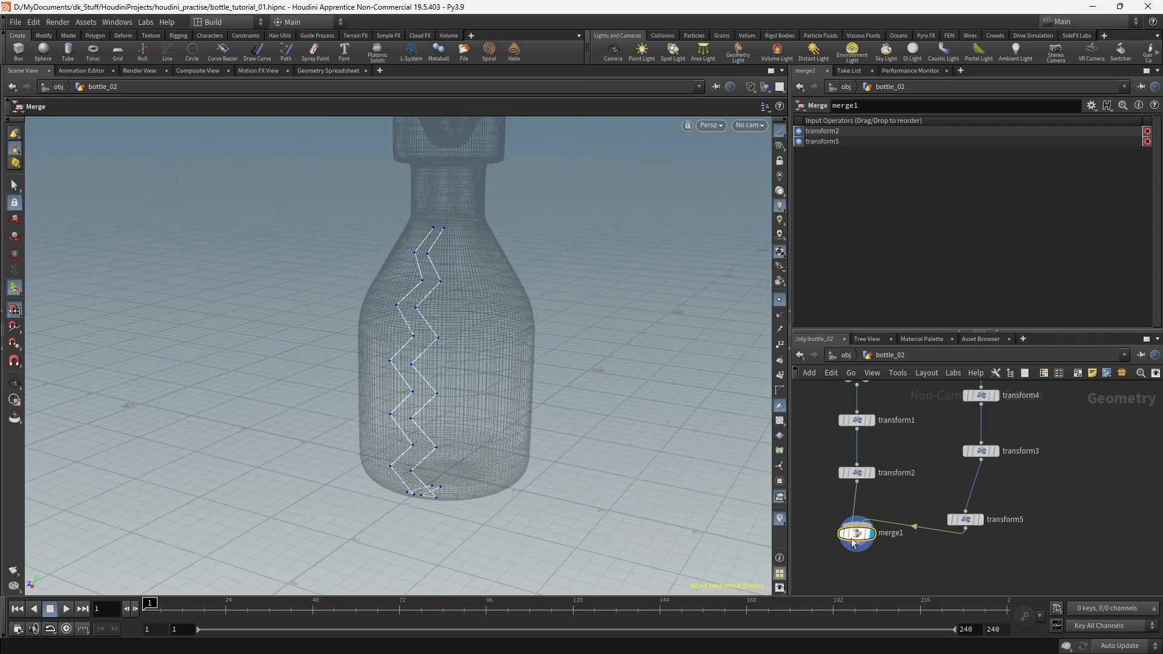
drag(857, 533, 903, 560)
click(966, 521)
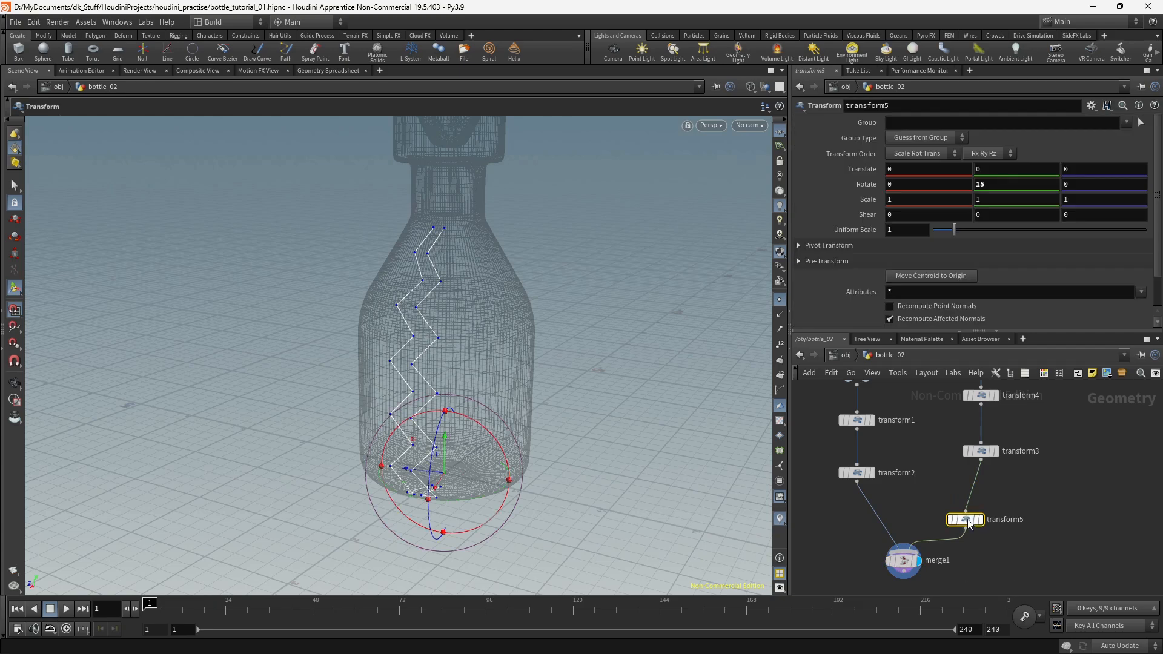
Step: Move transform5 closer beneath transform3 and check the group settings of transform2 and transform1
drag(966, 521, 972, 491)
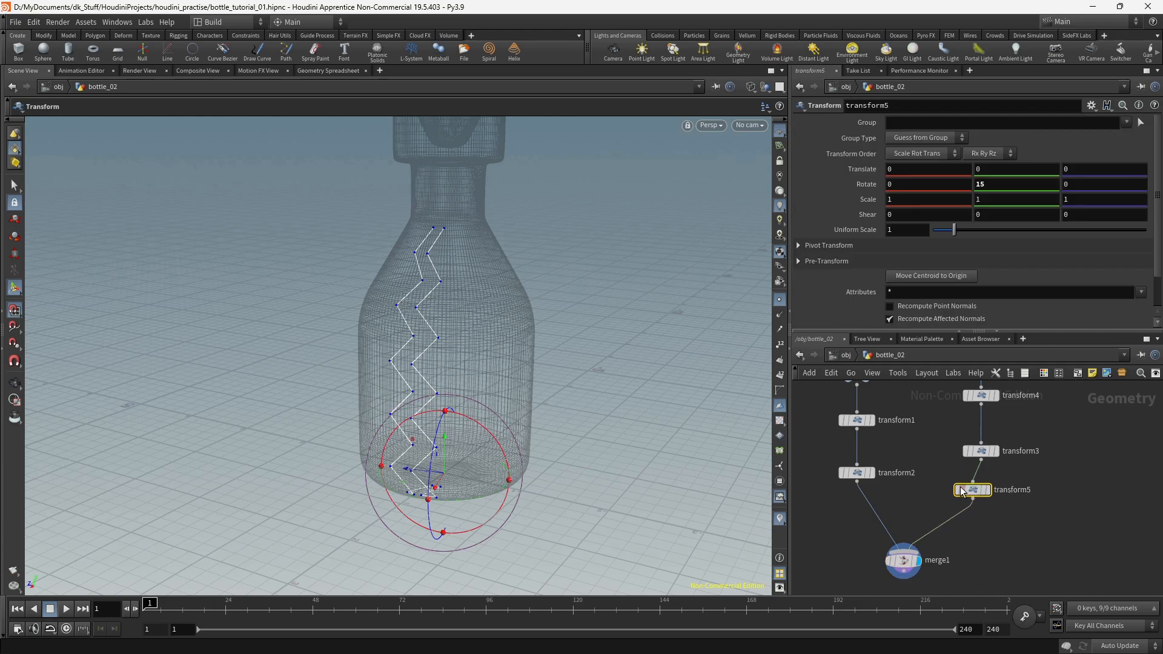
click(856, 473)
click(856, 420)
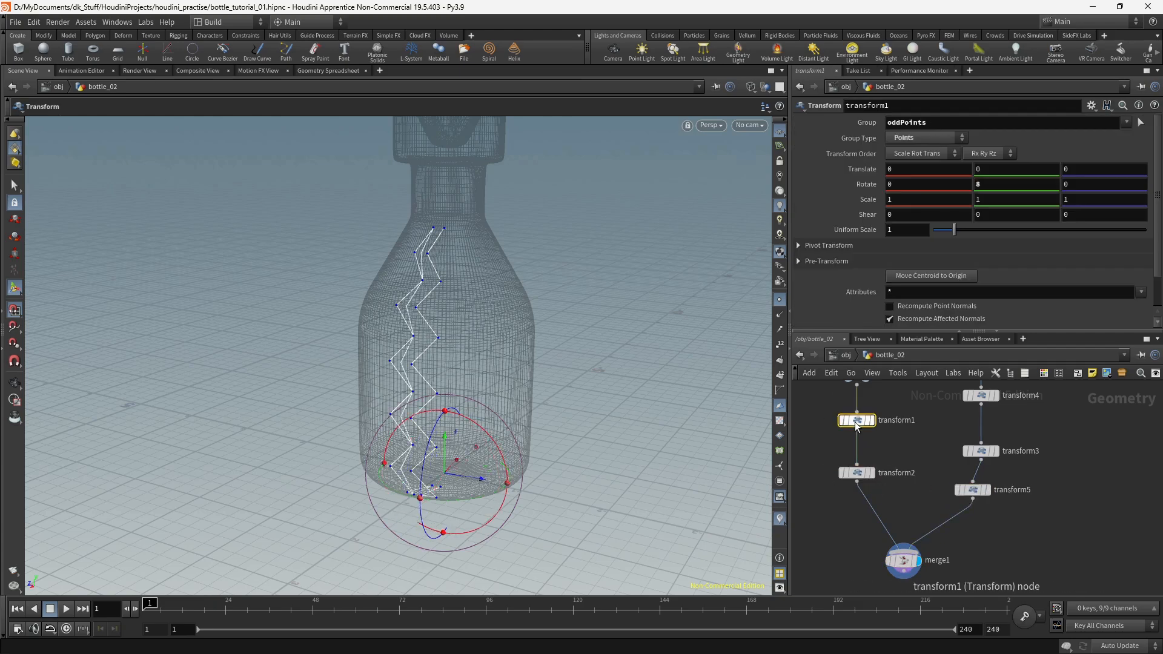
Step: Restrict transform5 to the oddPoints group
click(973, 490)
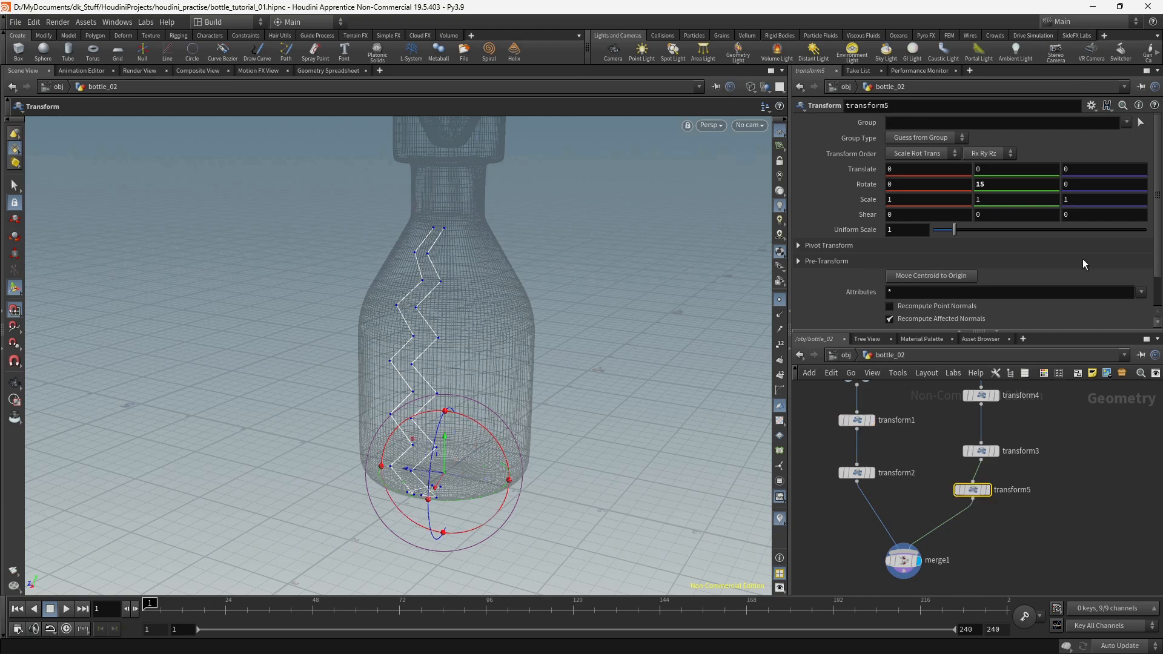
click(1127, 123)
click(1114, 148)
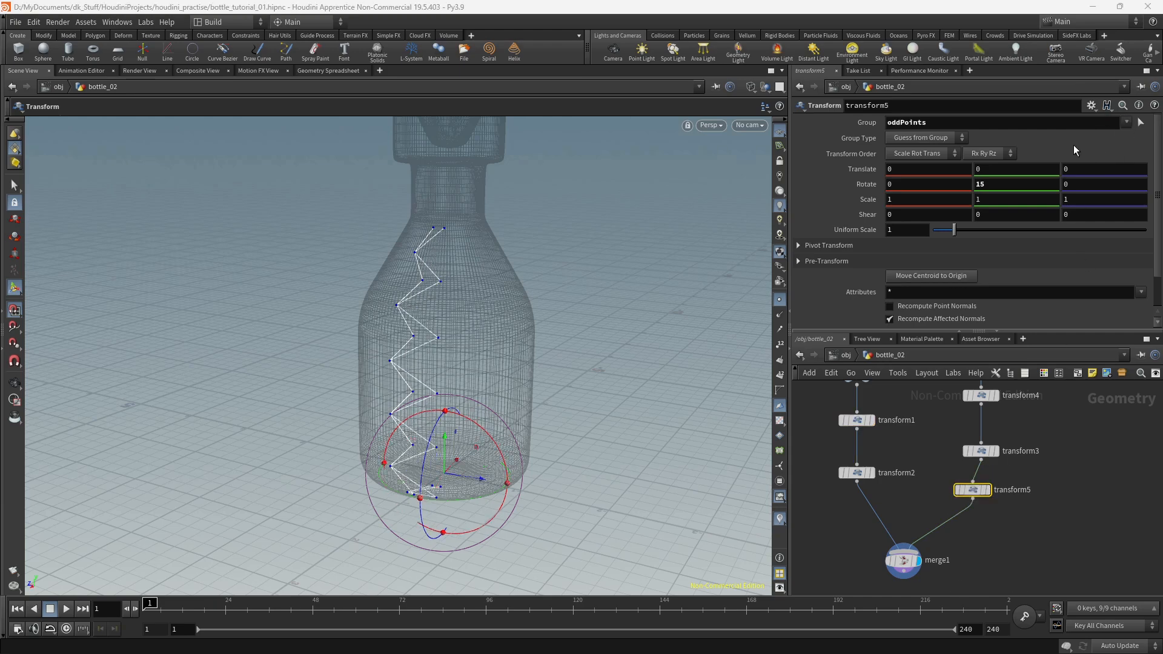
click(887, 123)
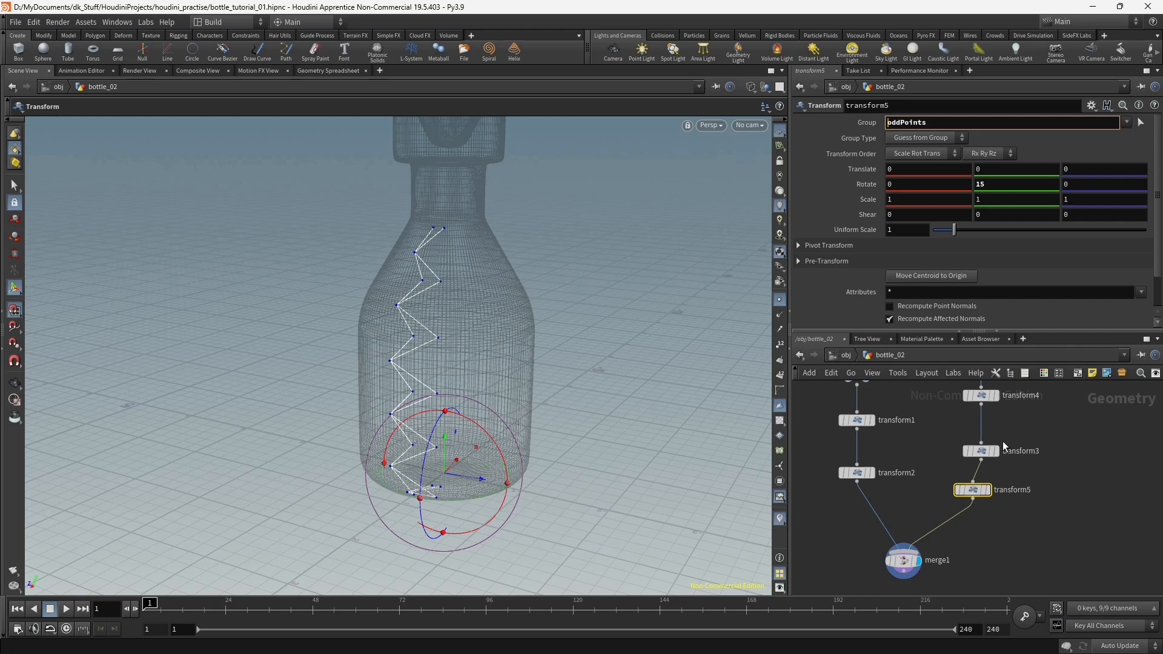
Step: Invert the group of transform3 by setting it to !oddPoints
click(982, 452)
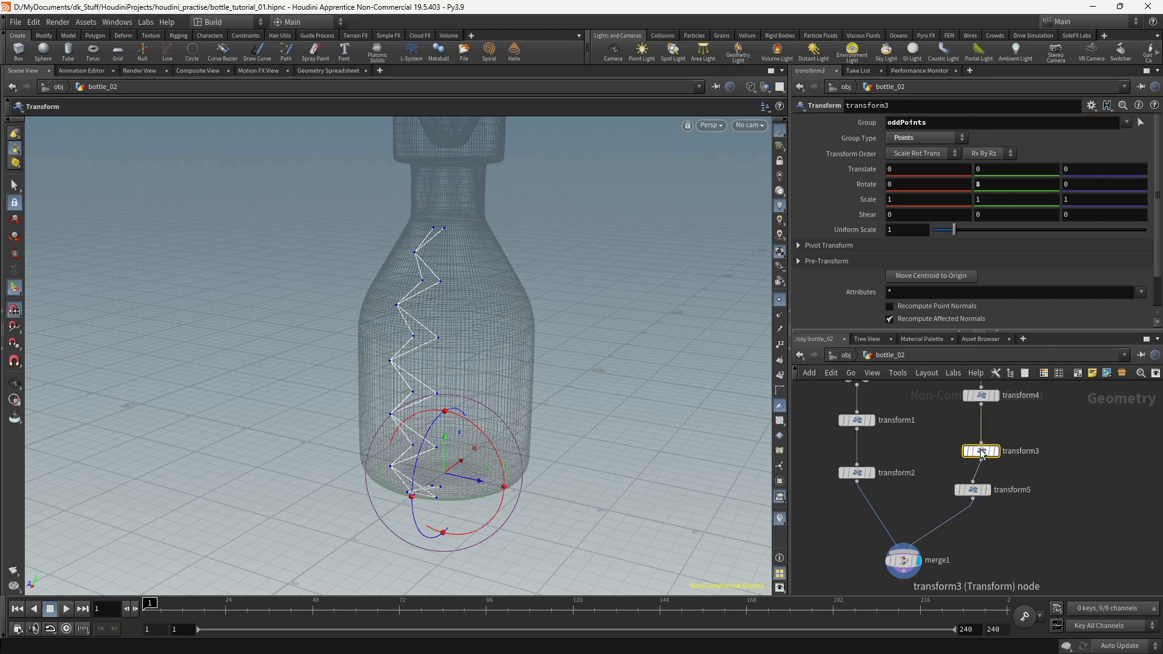
click(890, 124)
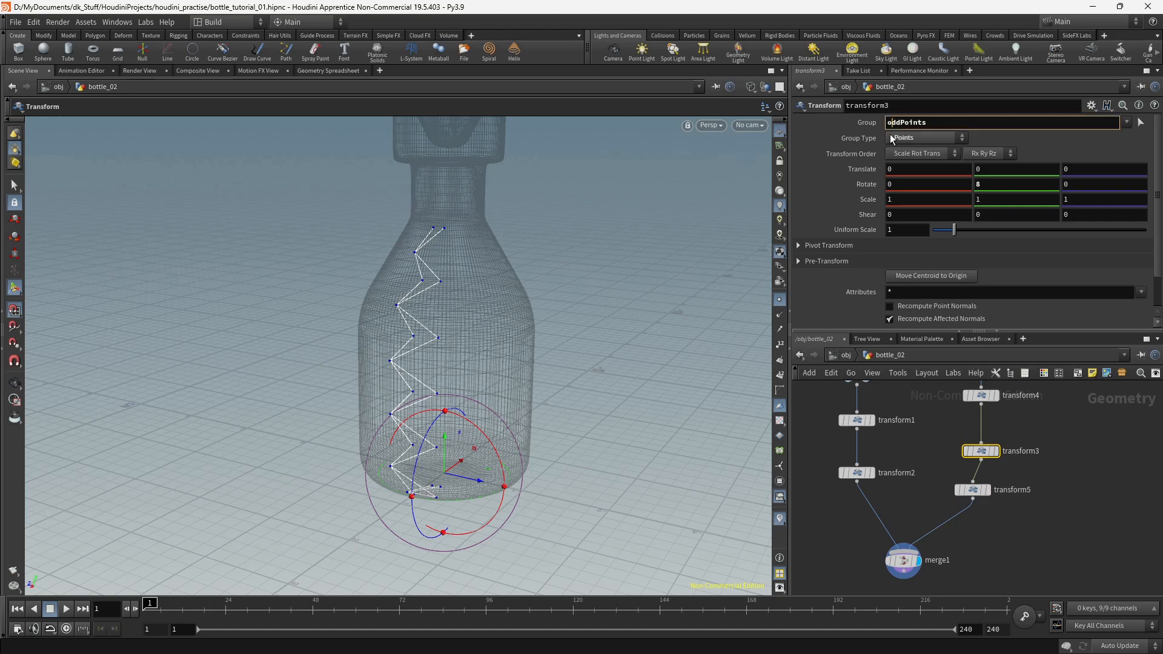
text(!)
key(Return)
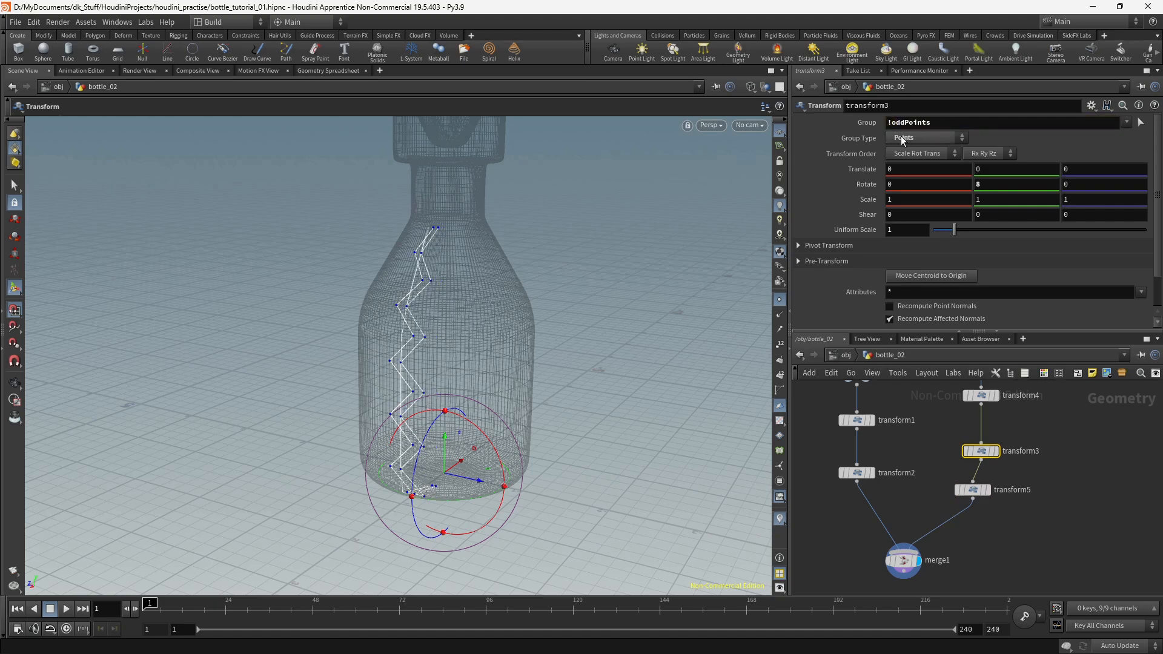
Step: Examine the zigzag curves from another angle and compare the group settings of transform1, transform2 and transform3
key(Escape)
drag(663, 232, 666, 201)
key(Return)
click(859, 421)
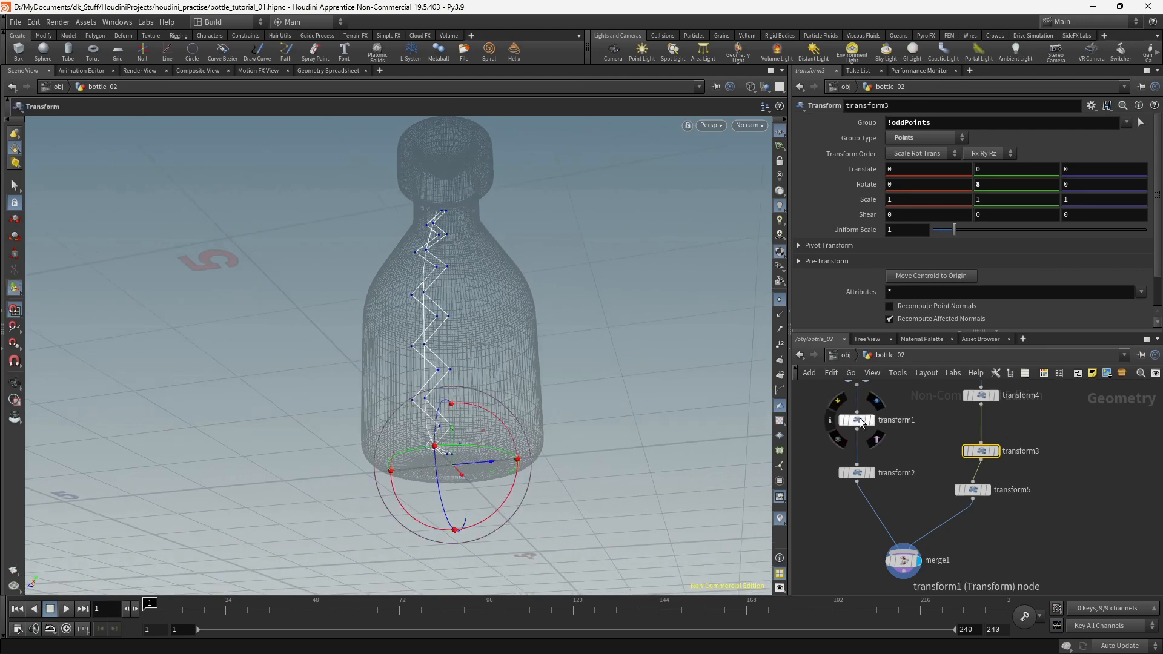
click(861, 474)
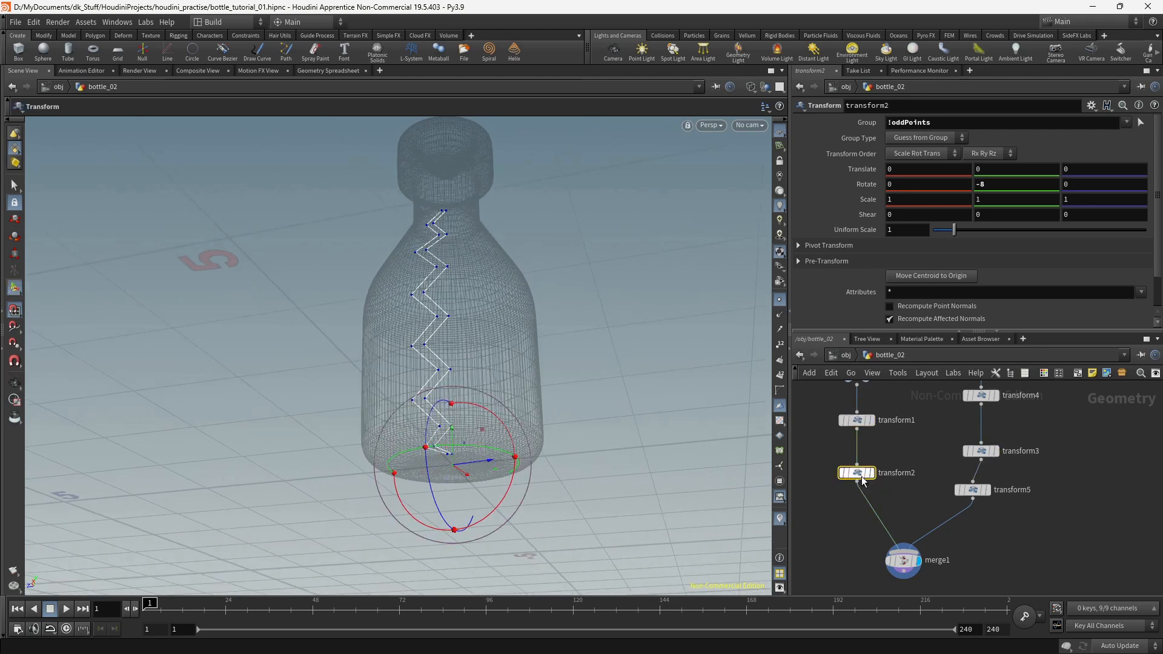
click(860, 421)
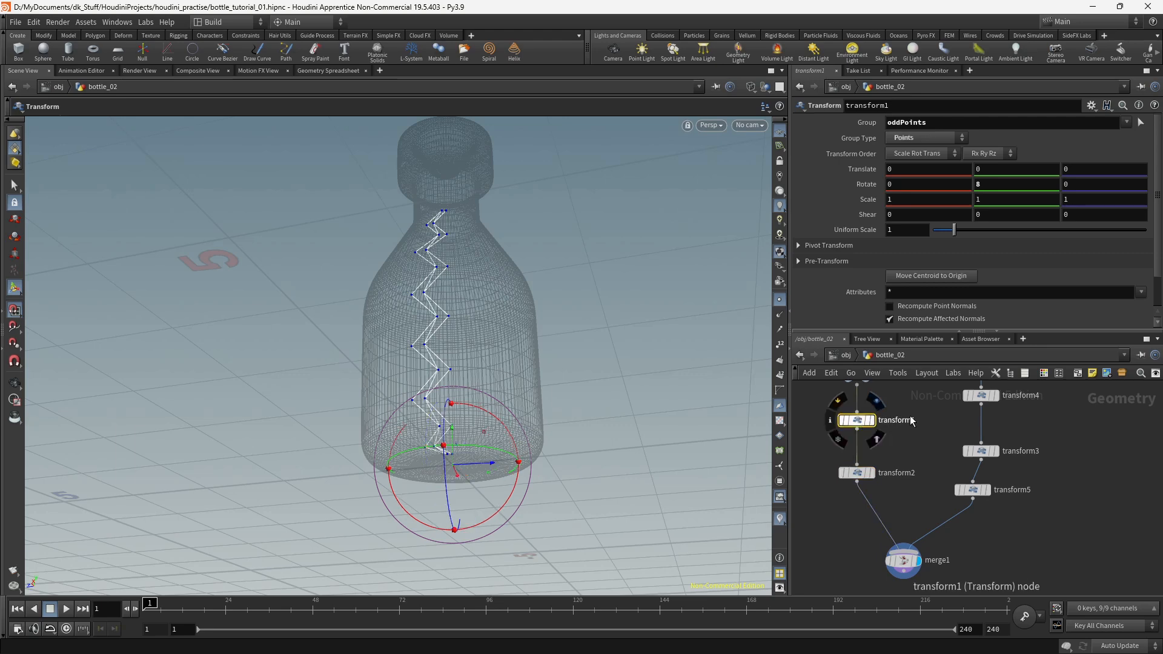
click(981, 452)
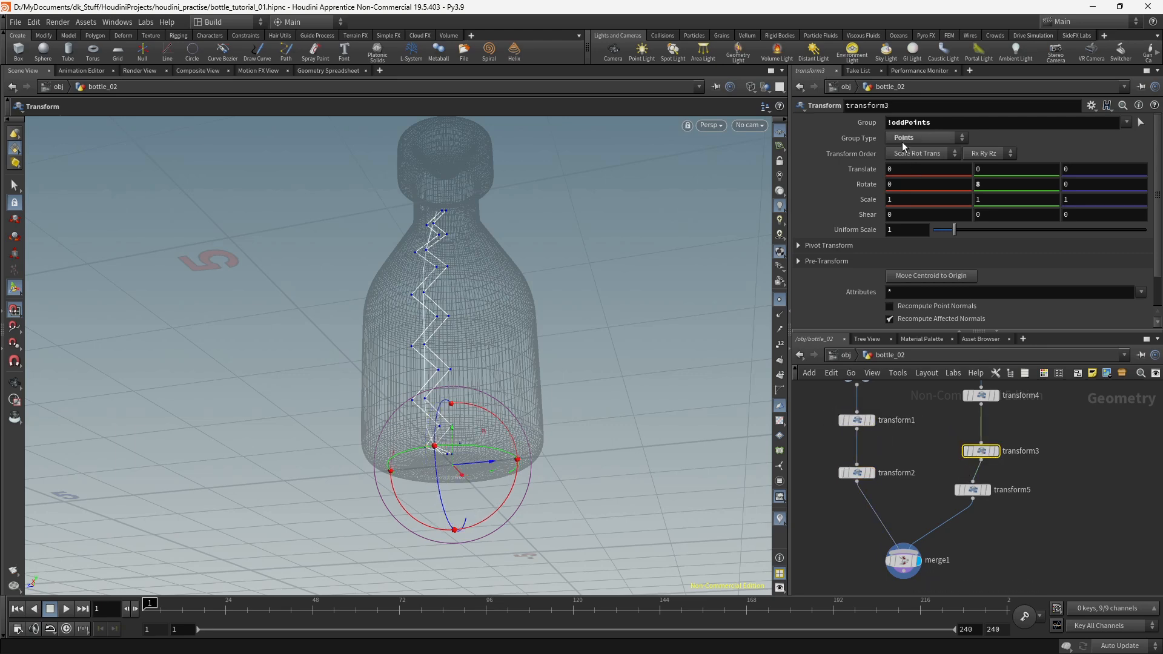
Step: Set the group type of transform5 to Points and inspect the two zigzag curves up close
click(973, 489)
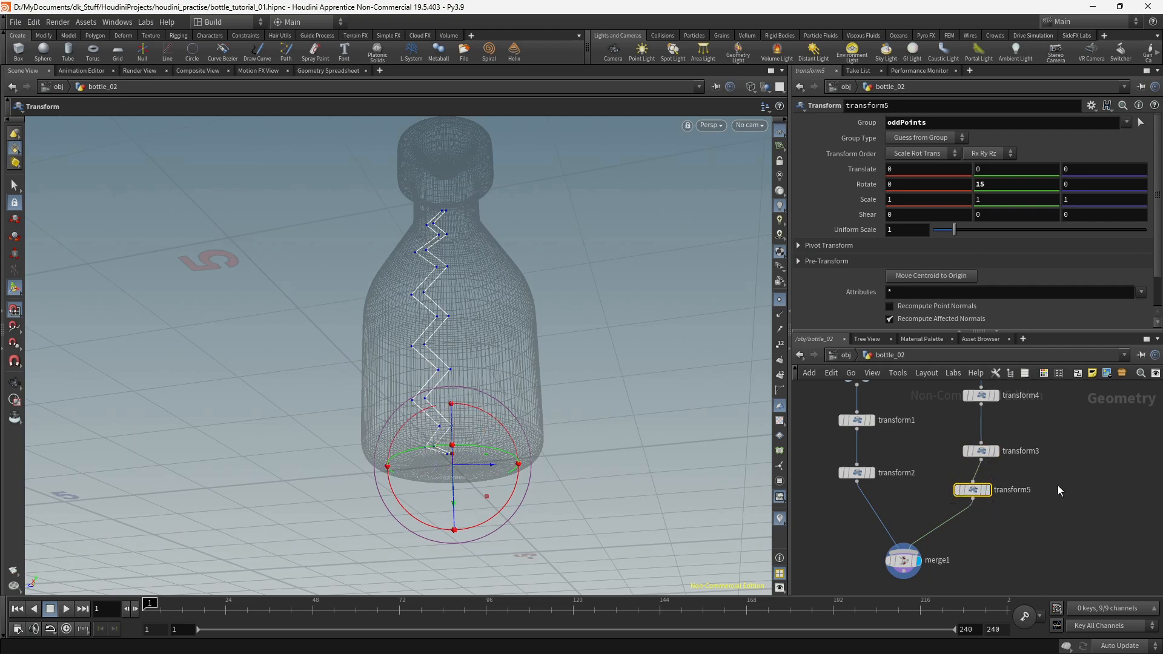
click(924, 138)
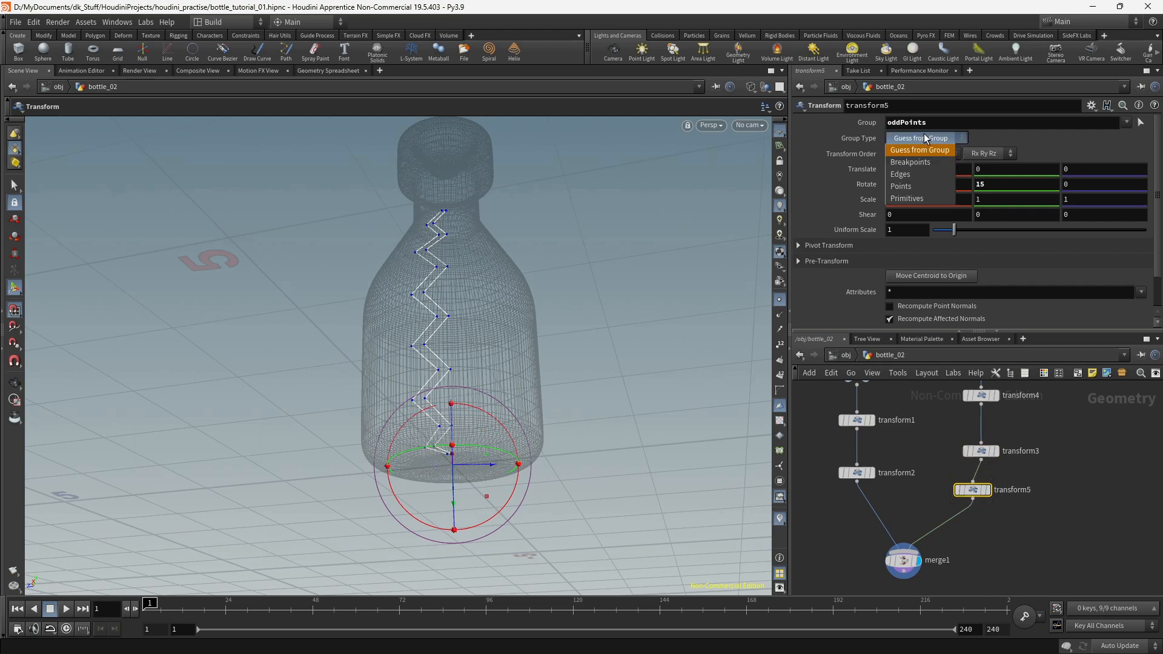
click(912, 187)
alt+drag(599, 310, 582, 287)
key(Return)
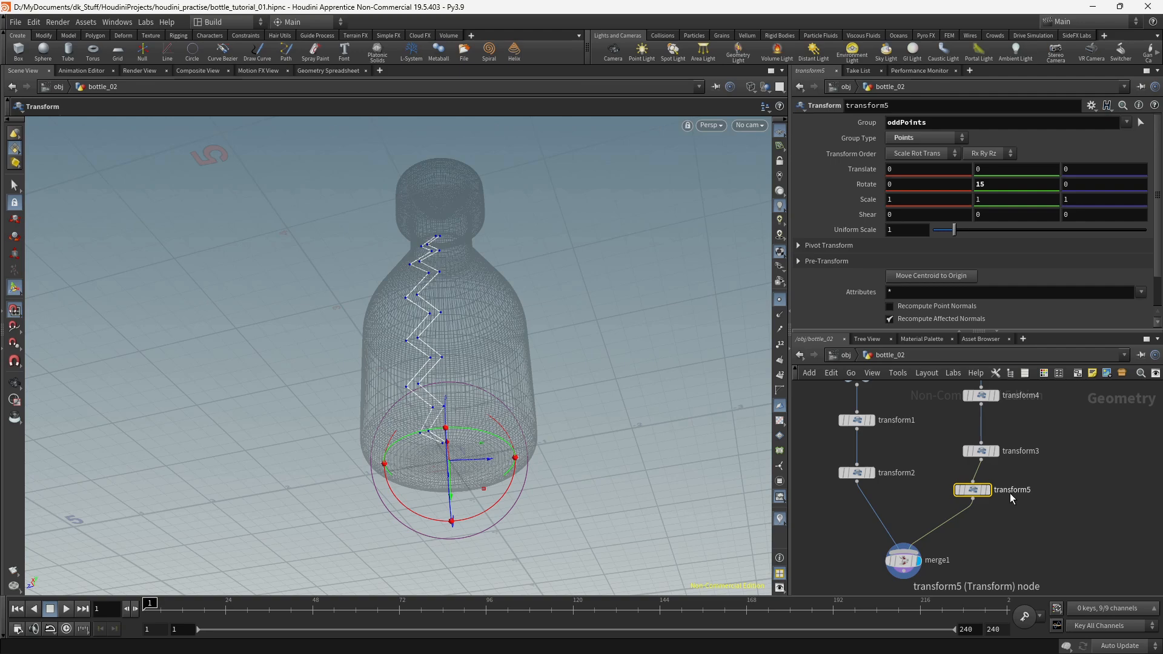
key(Escape)
drag(648, 475, 591, 501)
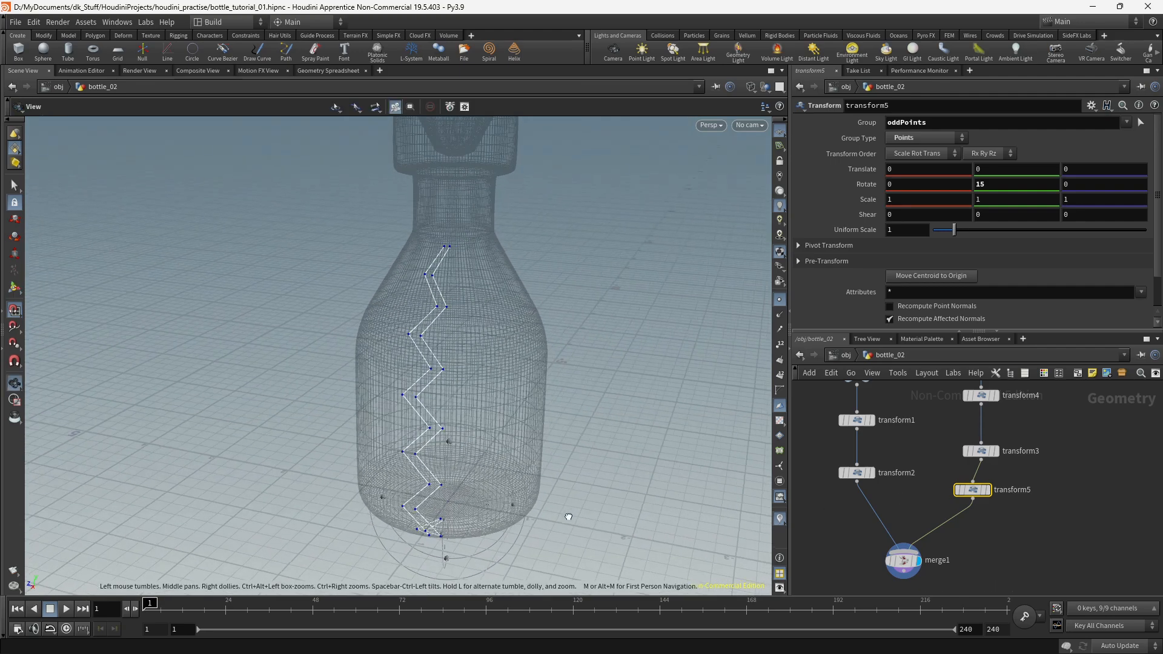
key(Return)
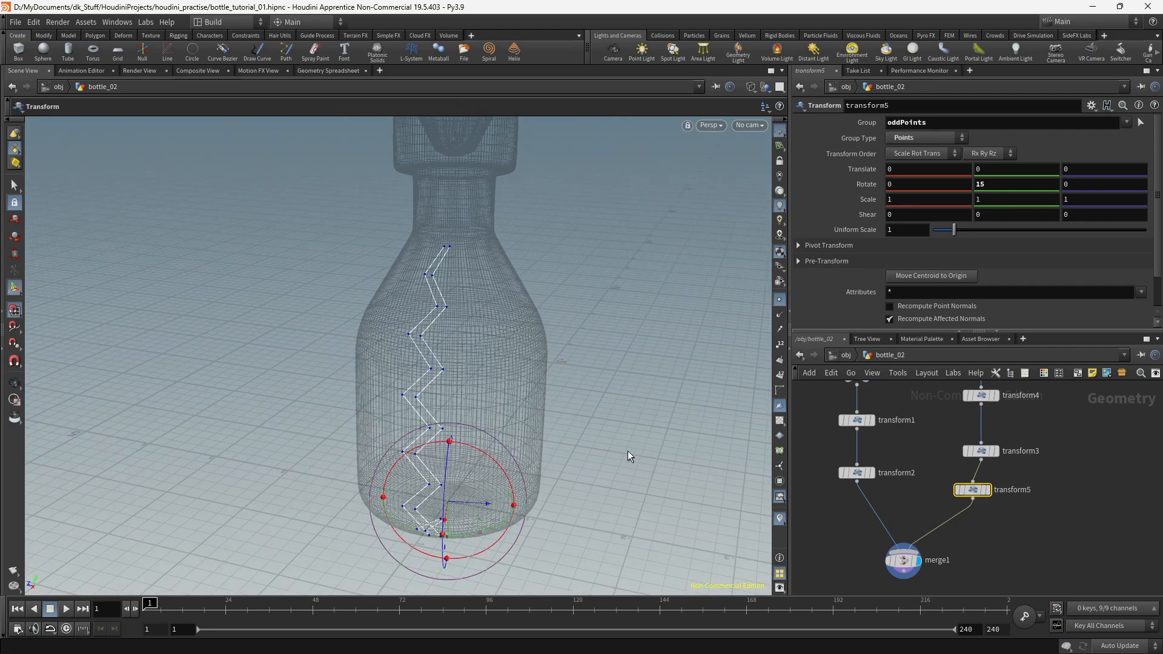
alt+right_drag(599, 429, 629, 428)
alt+middle_drag(629, 428, 667, 431)
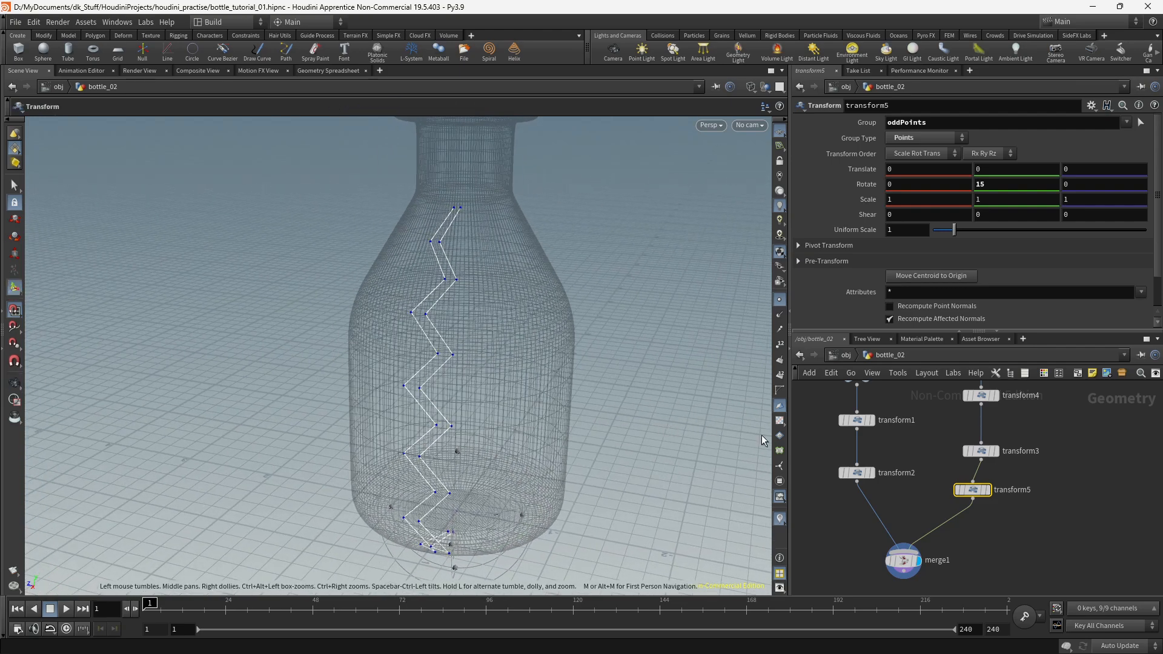
Step: Recheck transform3's group, and clear the group of transform5 so its rotation applies to the whole curve
click(982, 453)
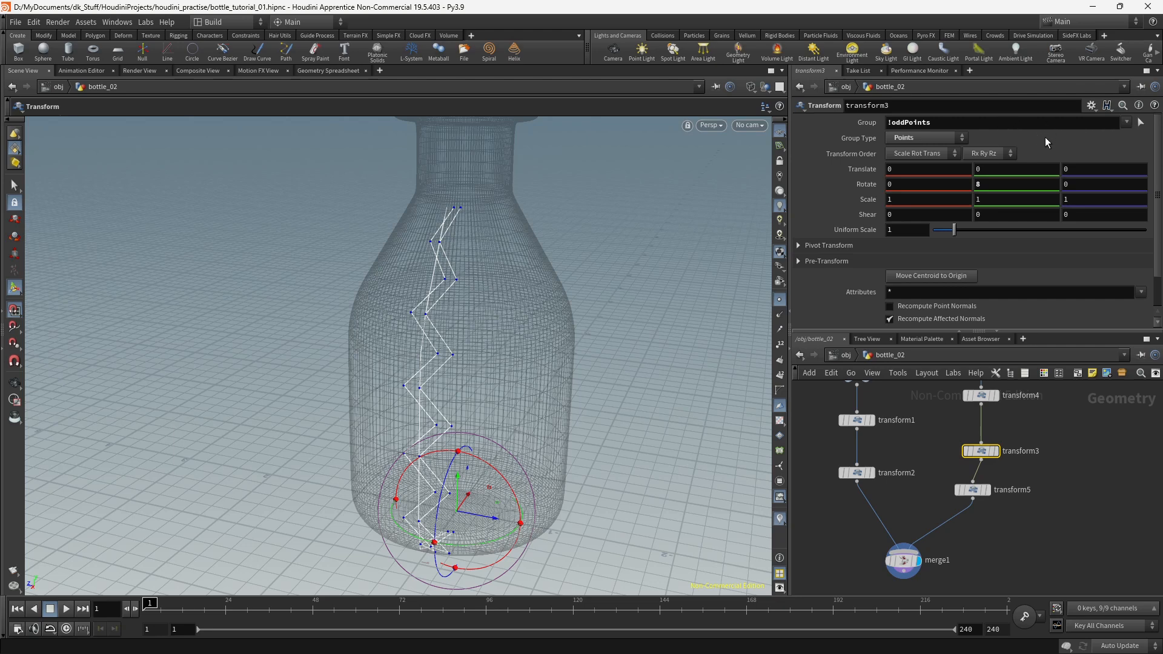
click(973, 490)
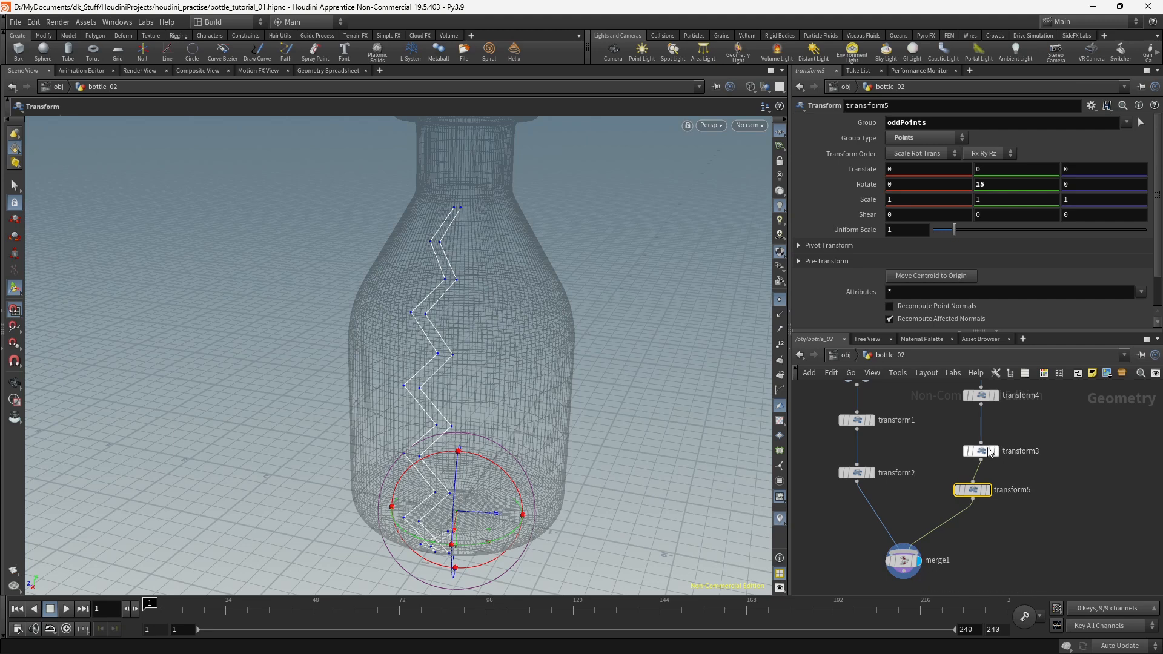
middle_drag(1013, 423, 1010, 453)
drag(934, 124, 868, 122)
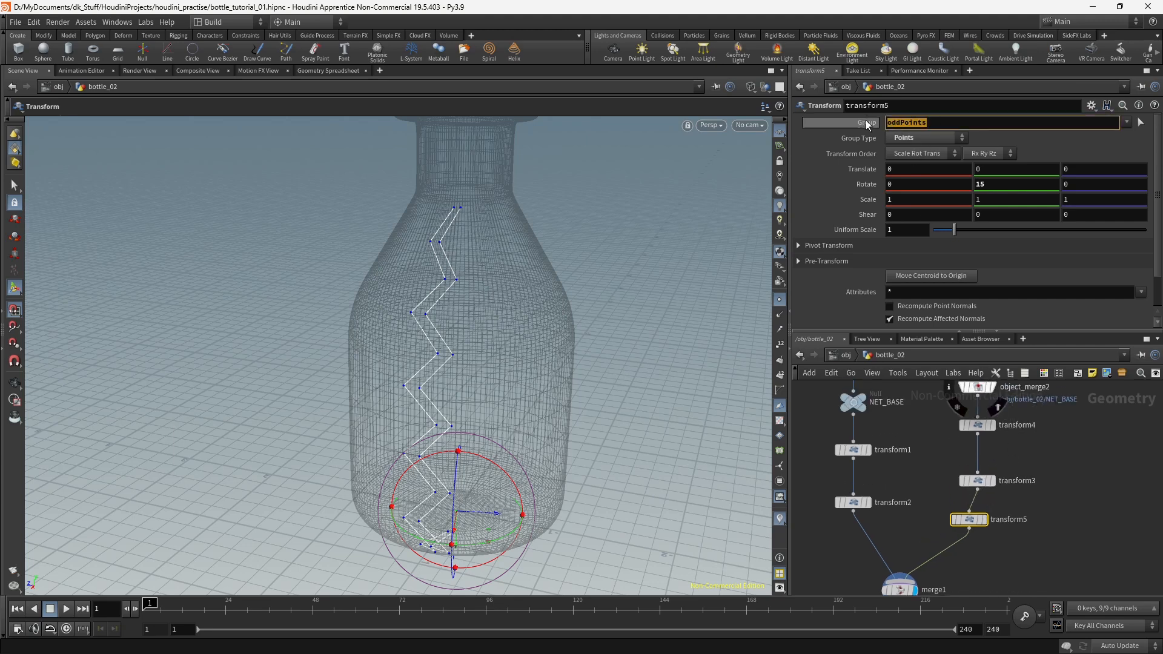
key(BackSpace)
key(Return)
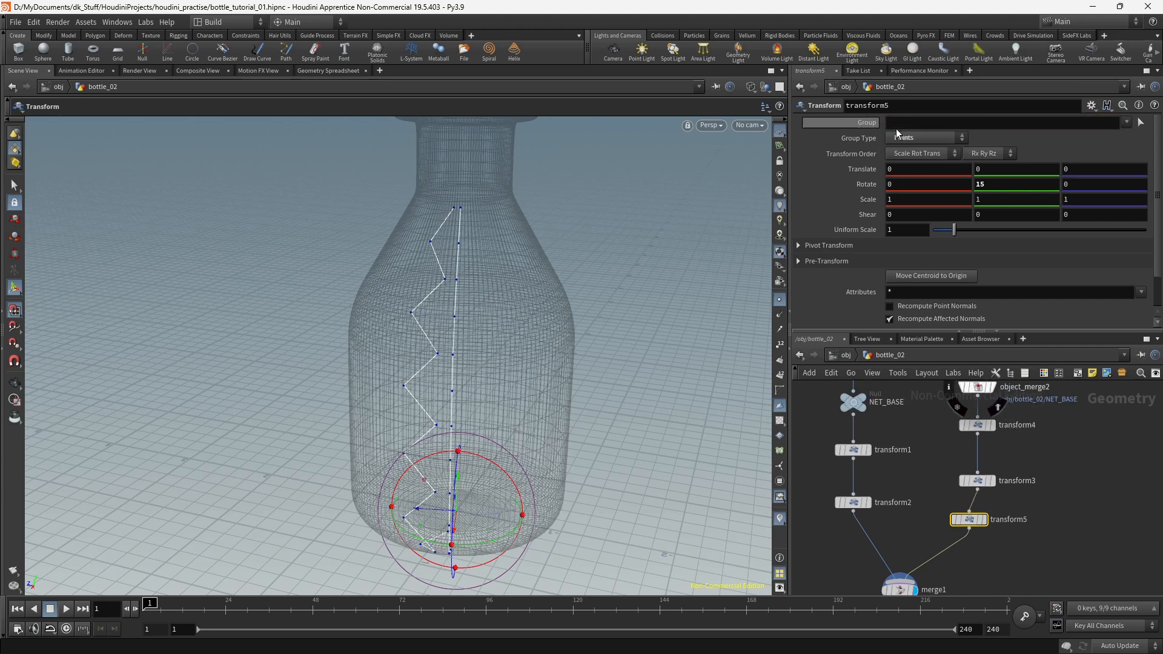
Step: Set the group of transform4 to oddPoints and inspect how the two zigzags meet from several angles
click(977, 481)
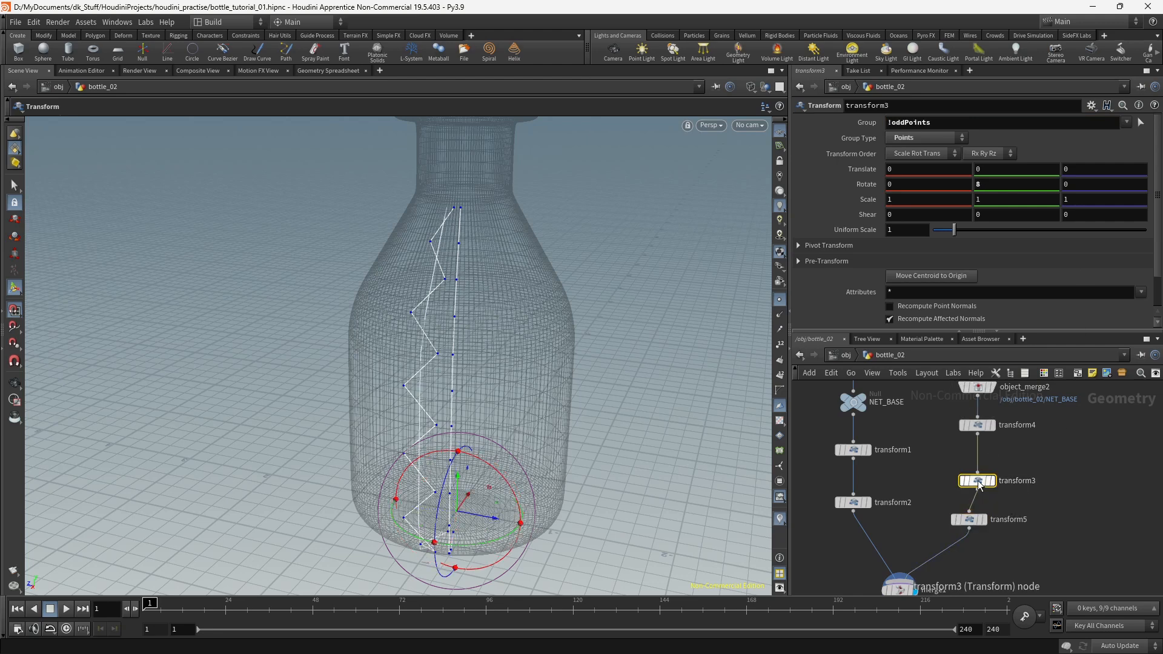
click(977, 424)
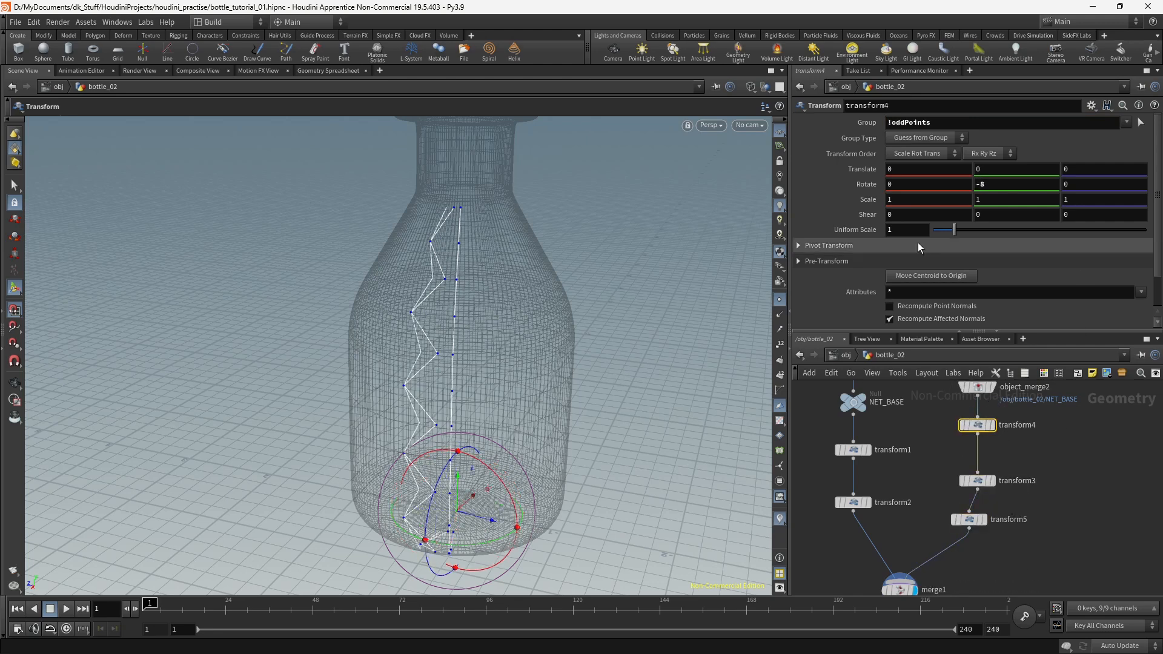
click(891, 123)
text(!)
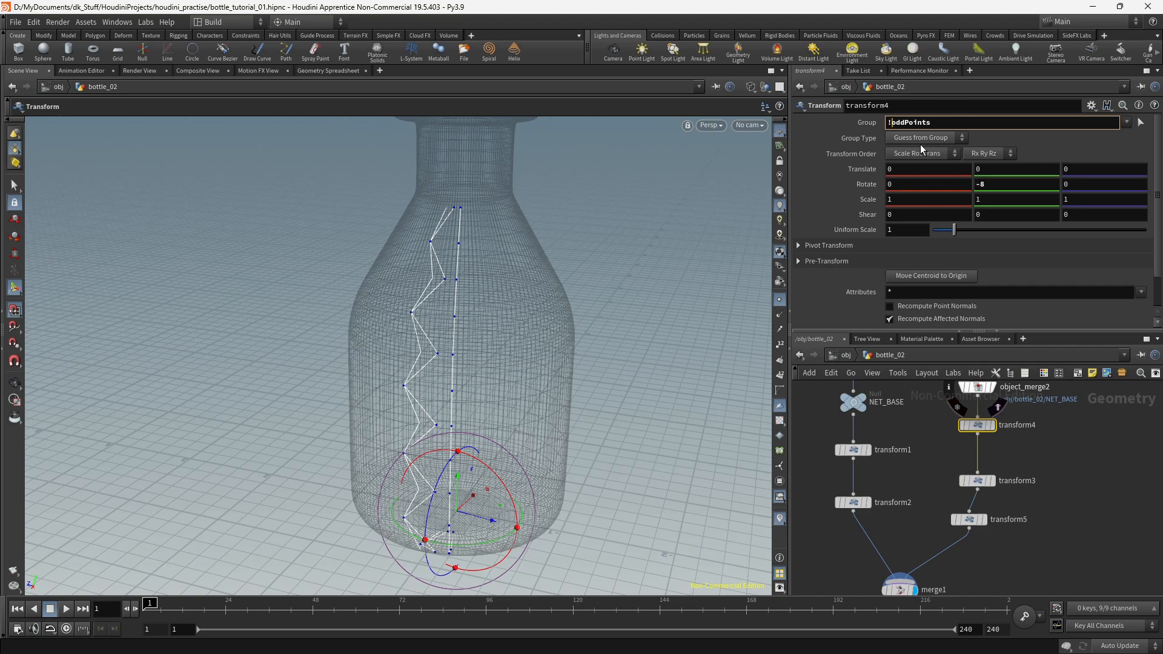
key(Return)
alt+drag(544, 348, 526, 283)
alt+middle_drag(538, 309, 538, 332)
alt+drag(538, 333, 555, 285)
key(Return)
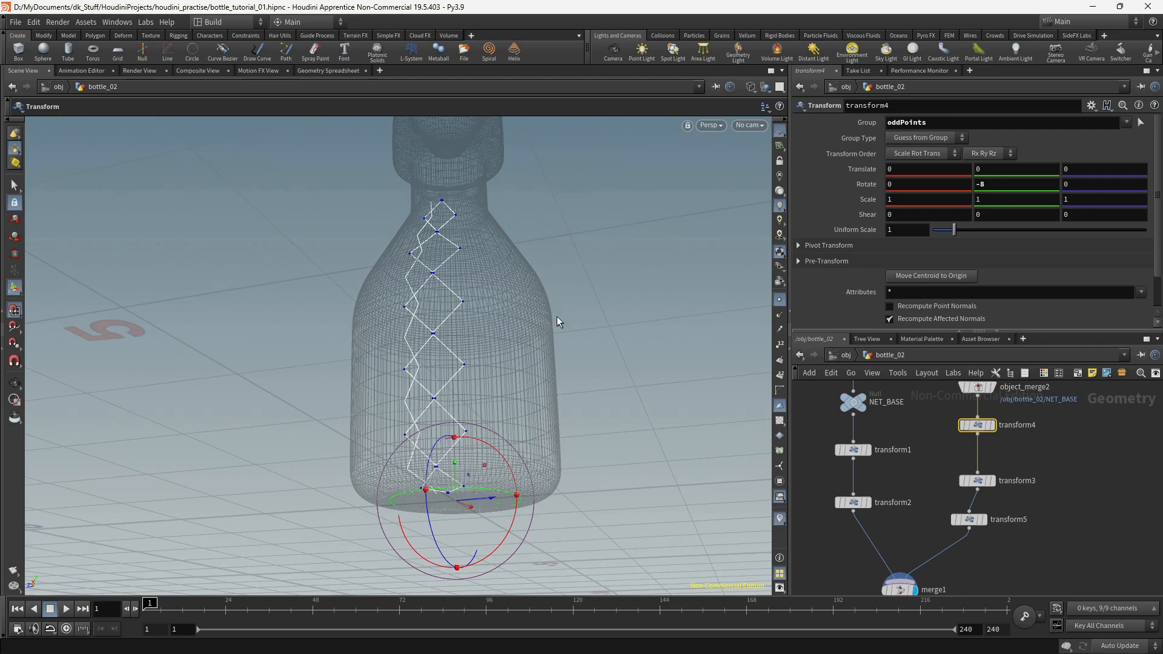
alt+drag(558, 316, 539, 345)
mouse_move(985, 554)
middle_down()
mouse_move(980, 489)
mouse_move(977, 510)
middle_up()
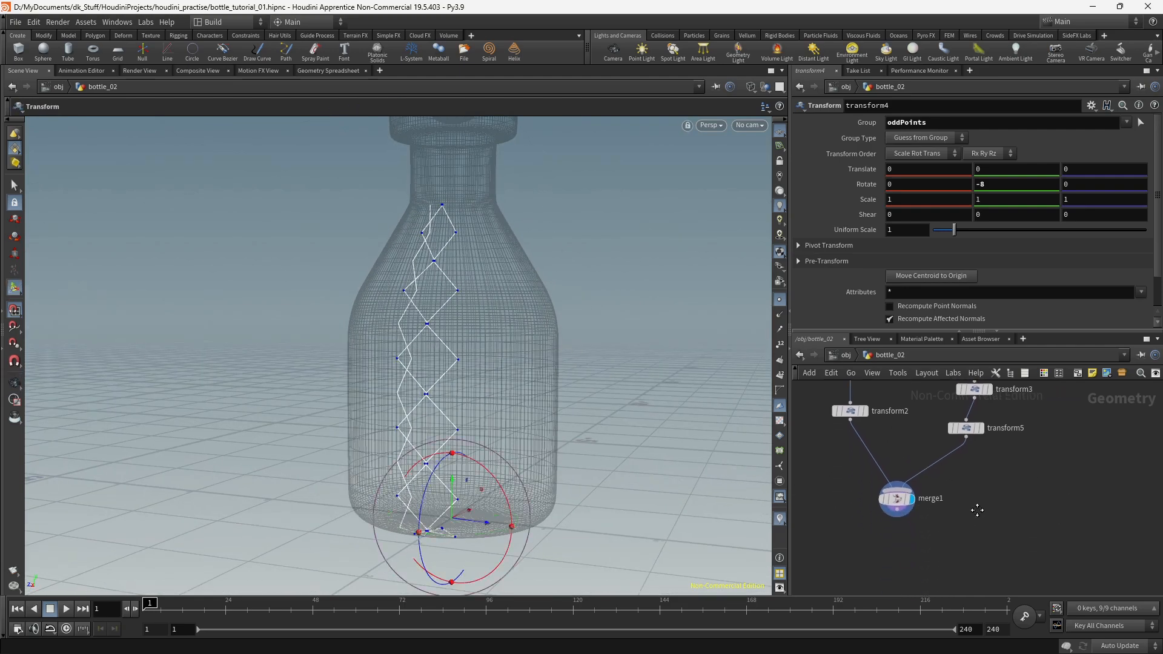
Step: Inspect the merged diamond pattern of merge1 and add a Revolve node below it
click(900, 498)
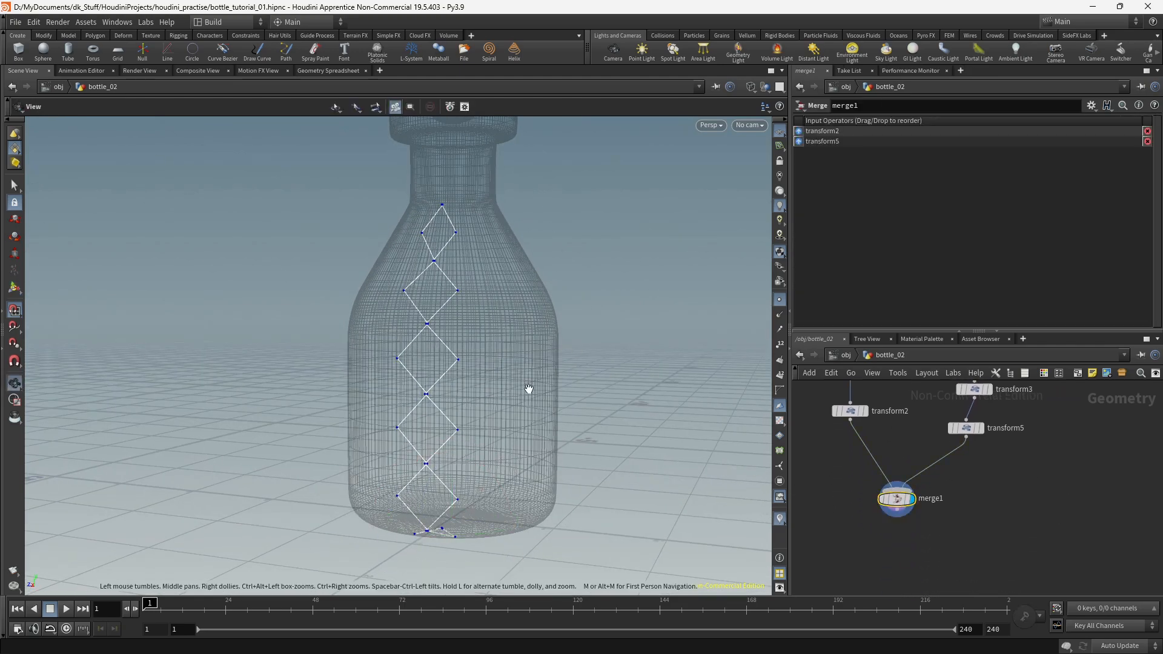
drag(528, 390, 521, 427)
key(Tab)
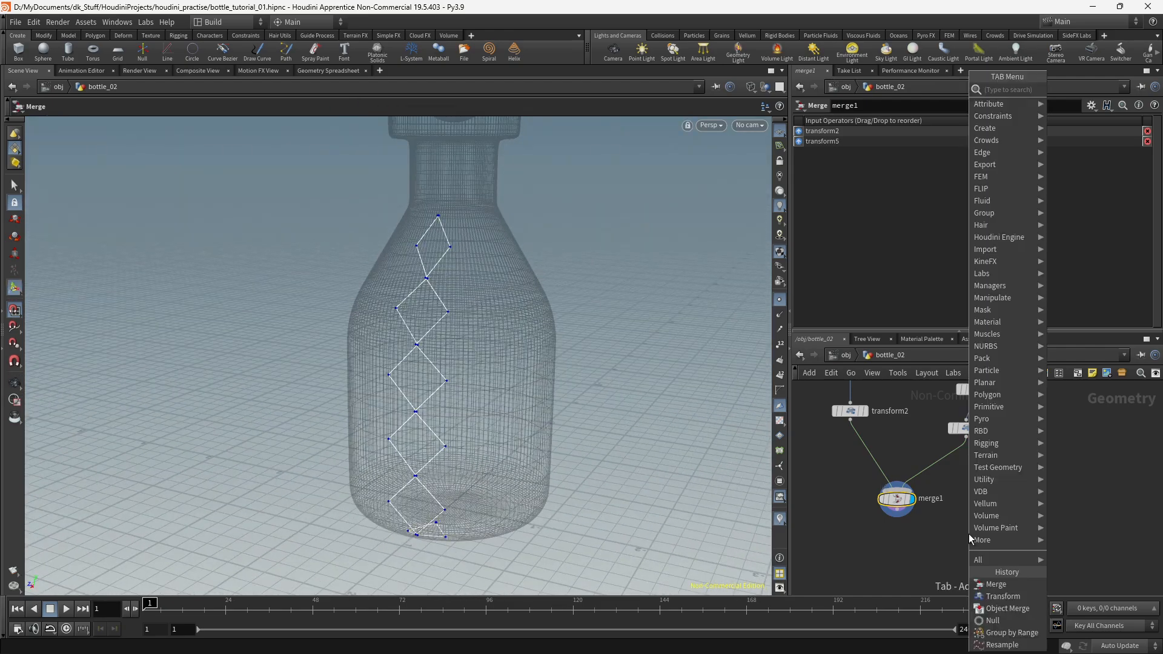
text(REVO)
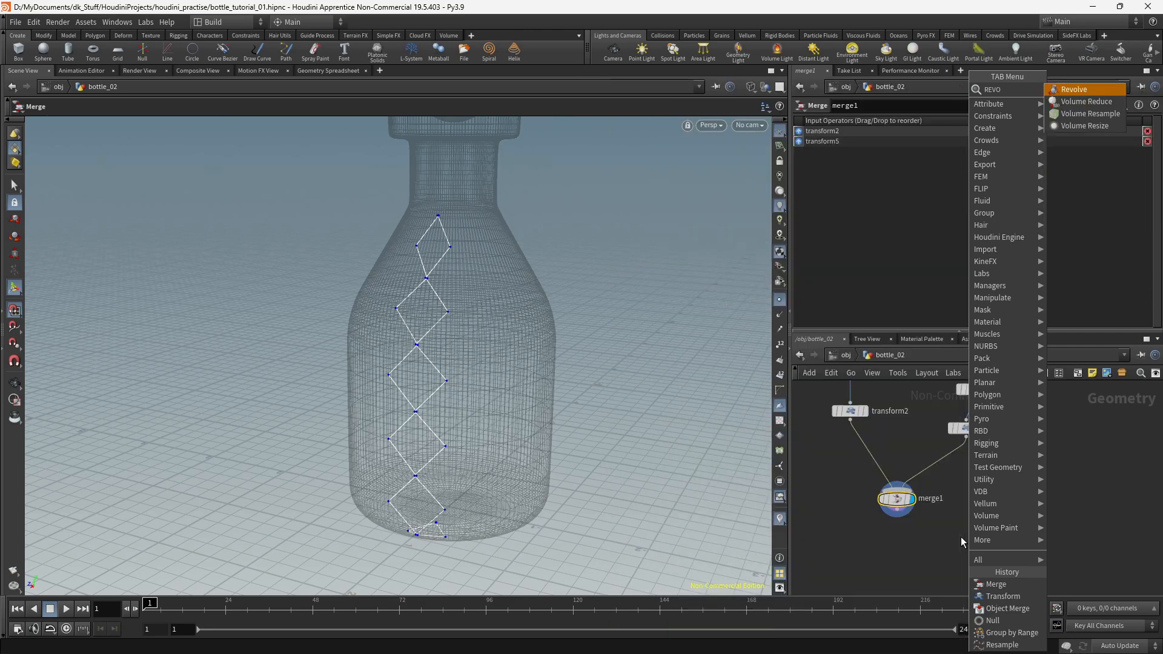
key(Return)
click(961, 537)
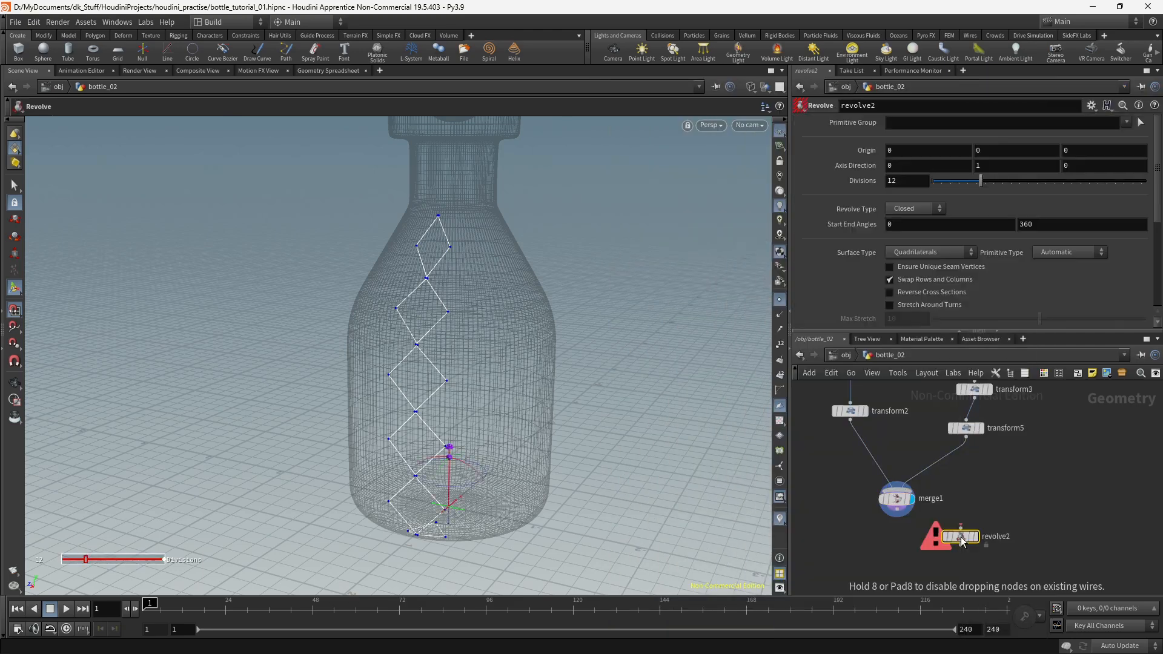
Step: Wire merge1 into revolve2, display its output, and place the node directly beneath merge1
drag(897, 512, 898, 555)
click(981, 519)
key(Escape)
mouse_move(534, 299)
mouse_down()
mouse_move(533, 353)
mouse_move(584, 304)
mouse_move(553, 312)
mouse_up()
click(895, 561)
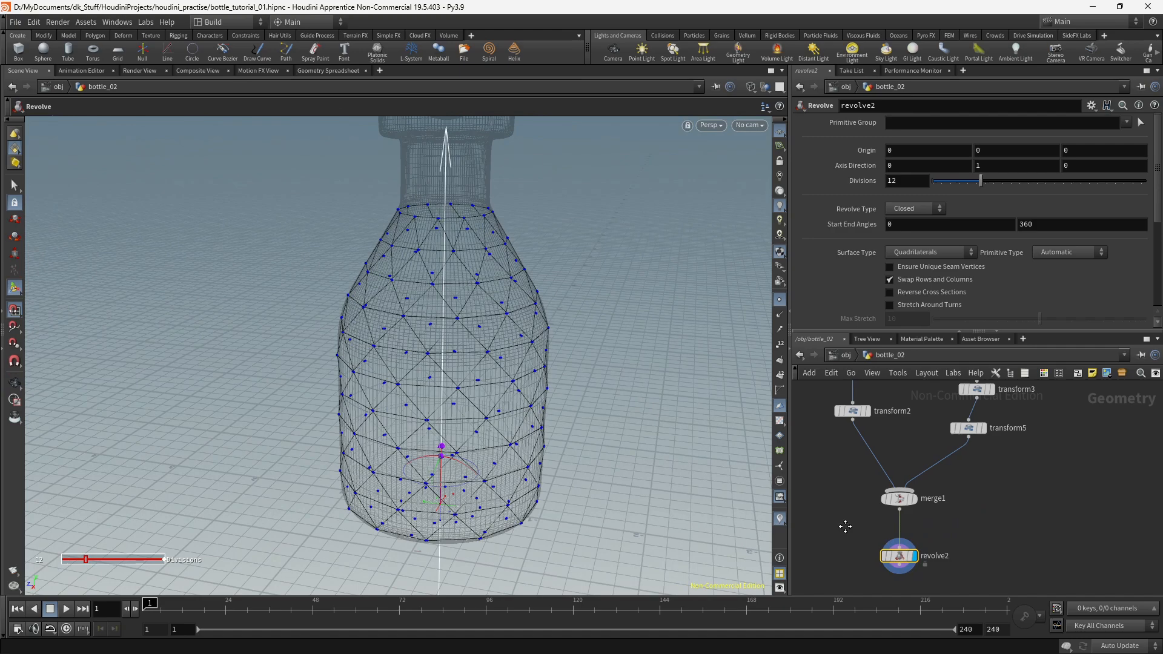
Step: Turn off the template display of subdivide1 and examine the revolved net up close
middle_drag(843, 526, 1075, 537)
scroll(998, 526, down, 5)
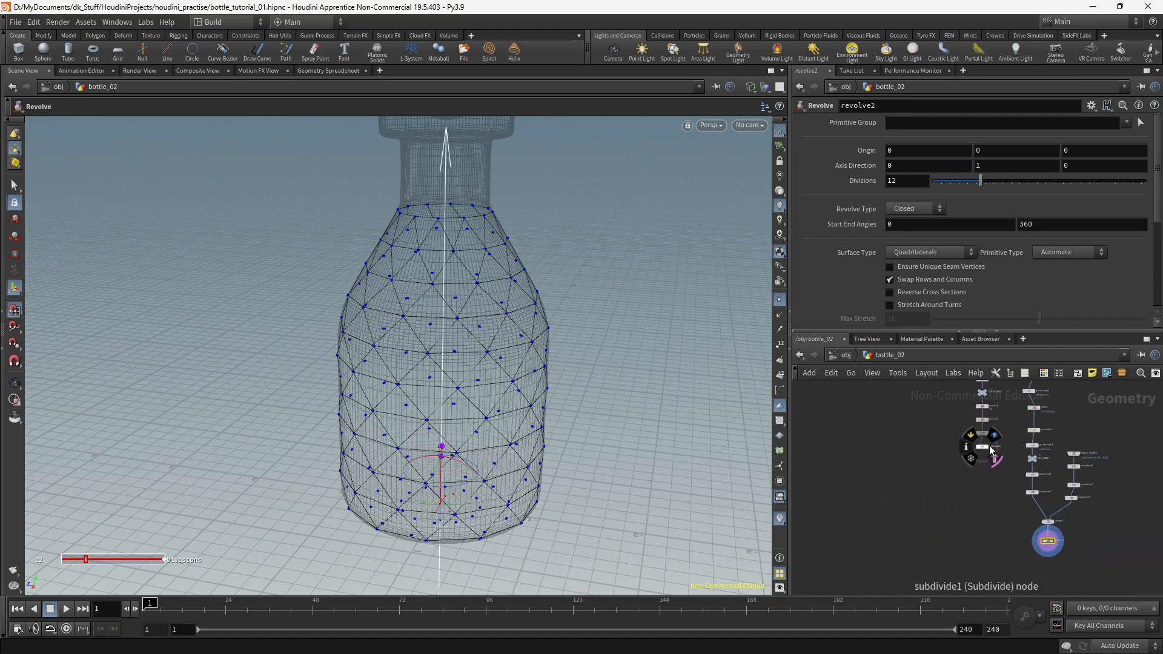
click(994, 461)
alt+drag(410, 366, 409, 325)
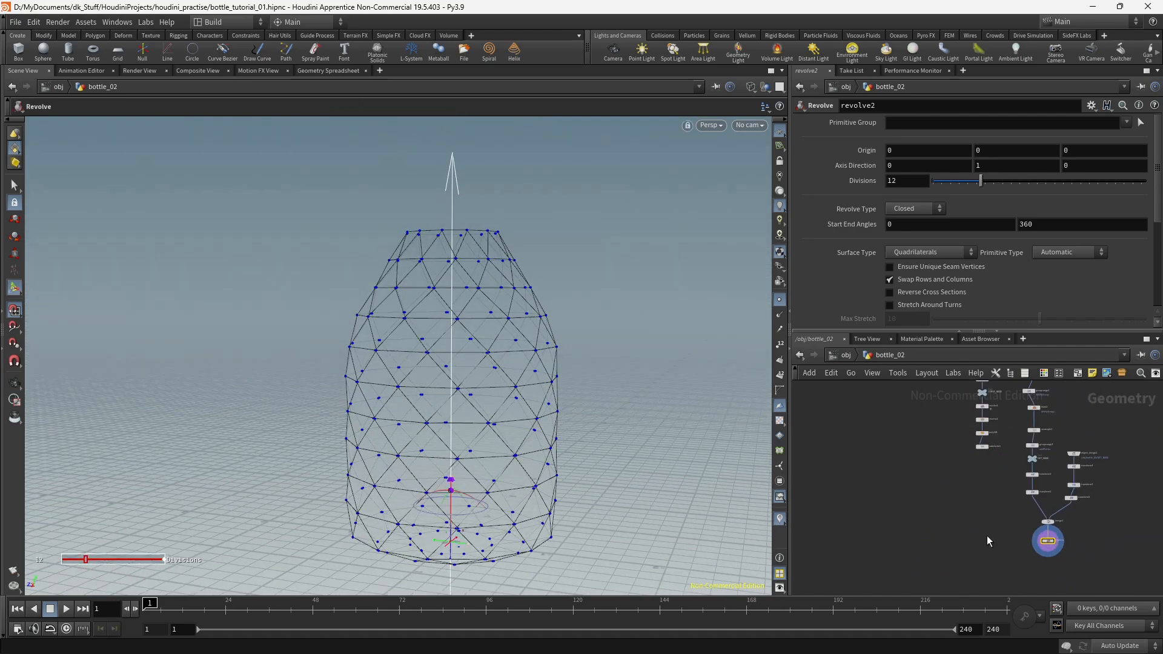
alt+right_drag(466, 366, 547, 323)
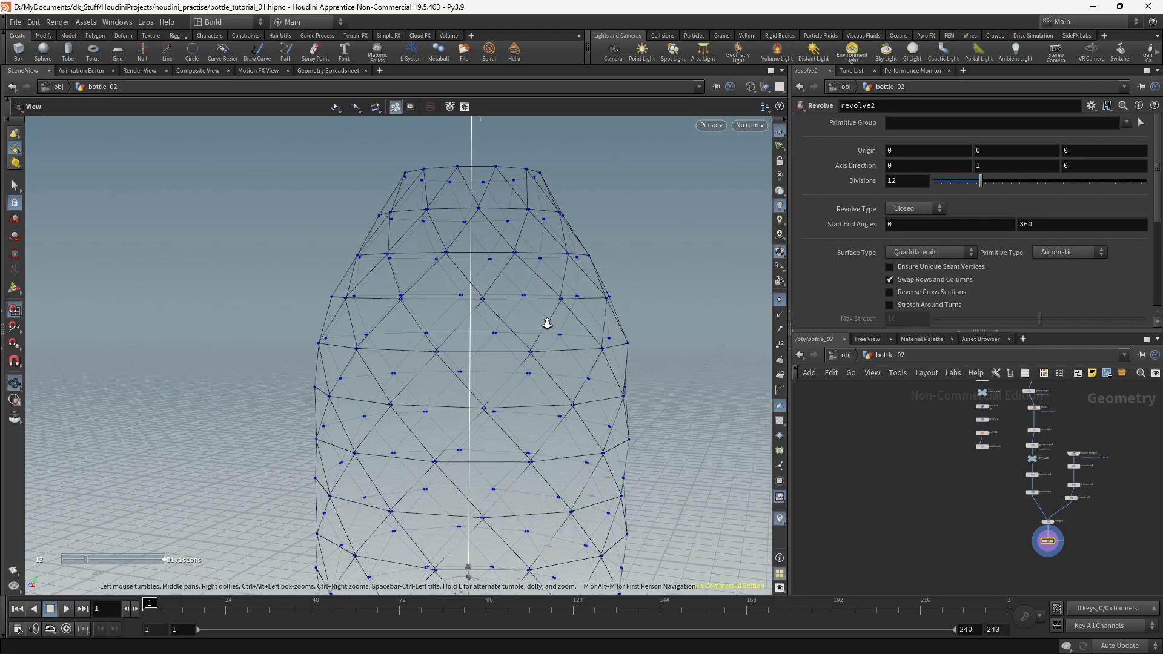
Step: Set the surface type of revolve2 to Columns and look over the resulting net
alt+middle_drag(561, 340, 524, 334)
alt+drag(524, 334, 538, 395)
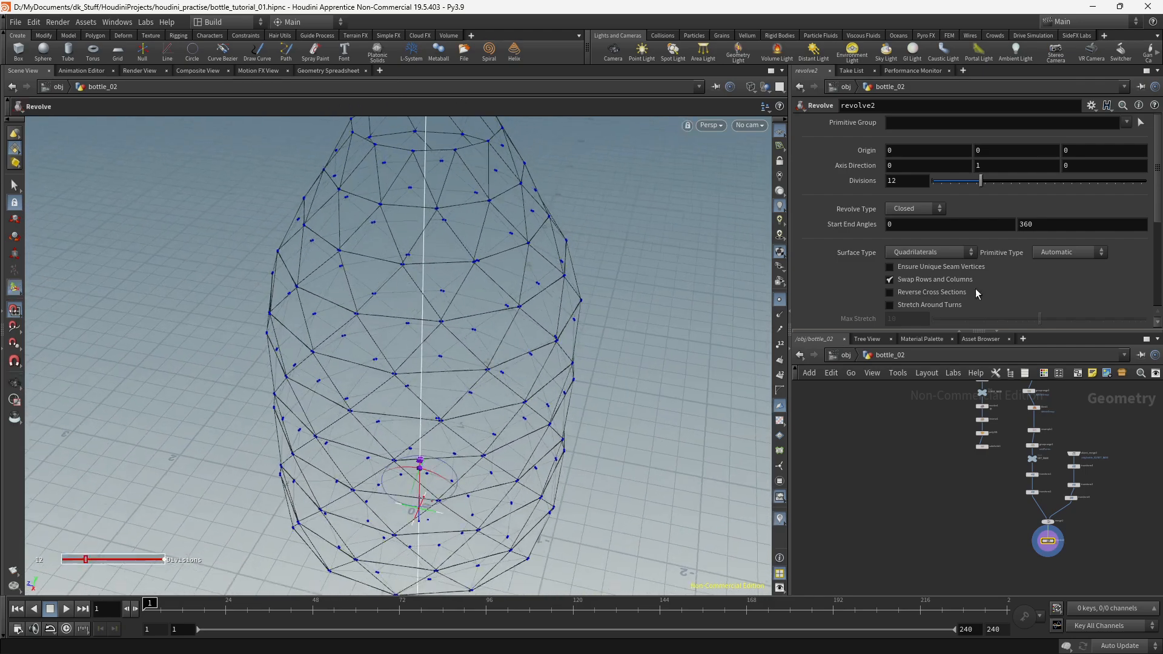
click(932, 254)
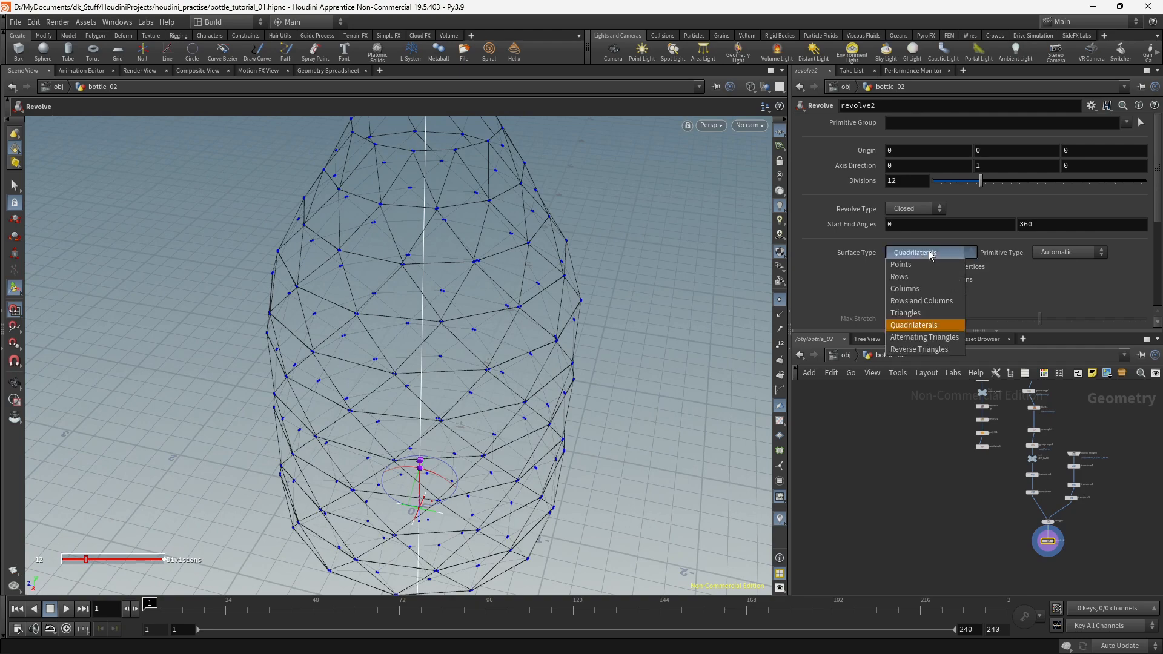
click(906, 288)
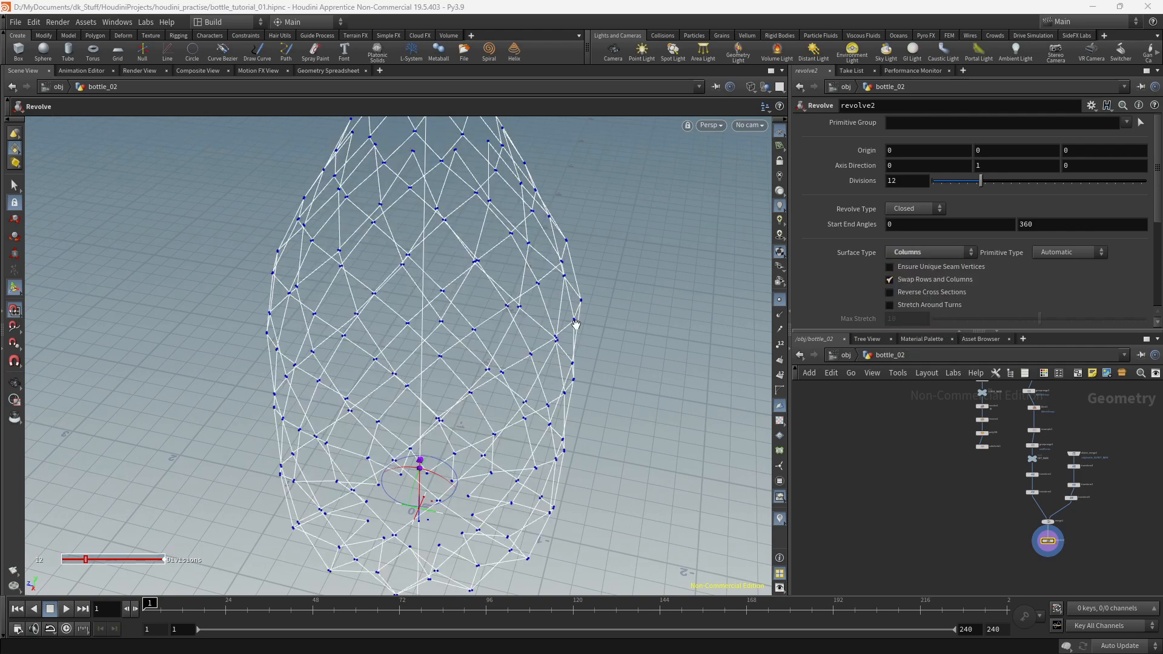
alt+drag(509, 351, 582, 427)
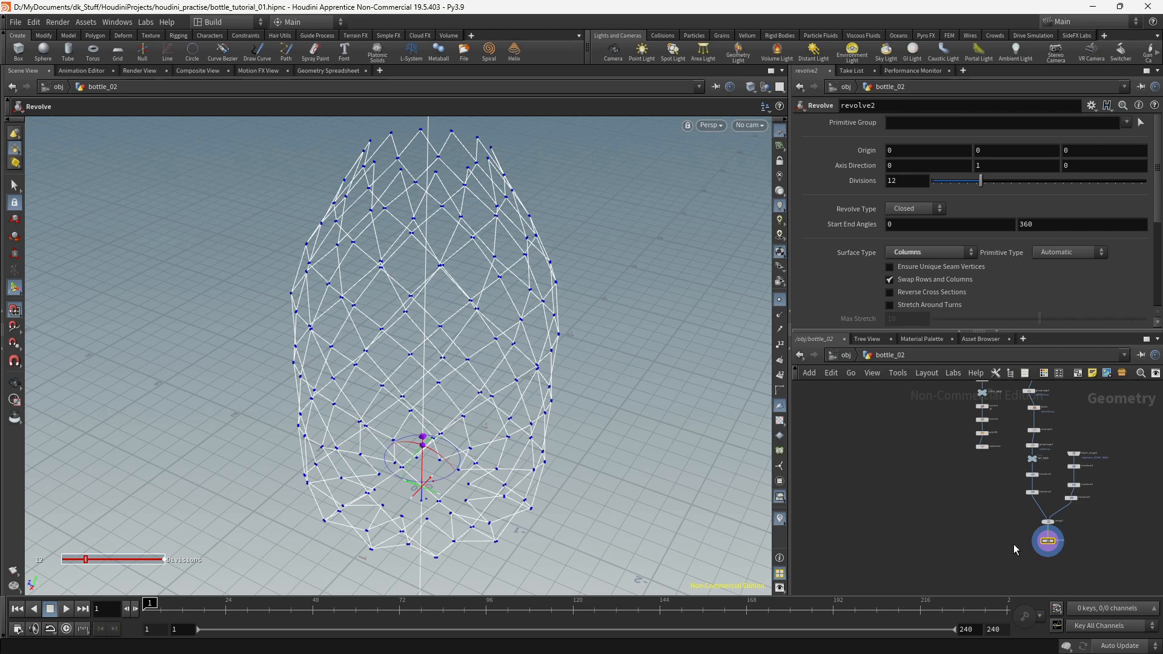
Step: Add a PolyBevel node below revolve2, wire revolve2 into it, and display its output
key(Tab)
text(POly)
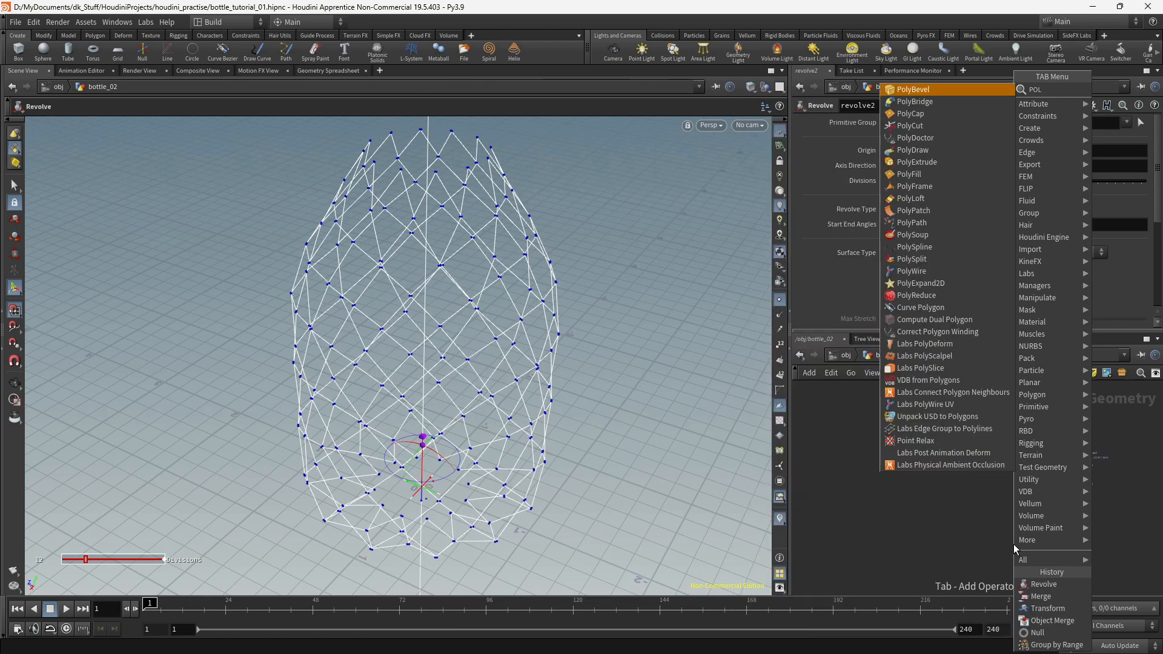
key(Return)
click(1013, 544)
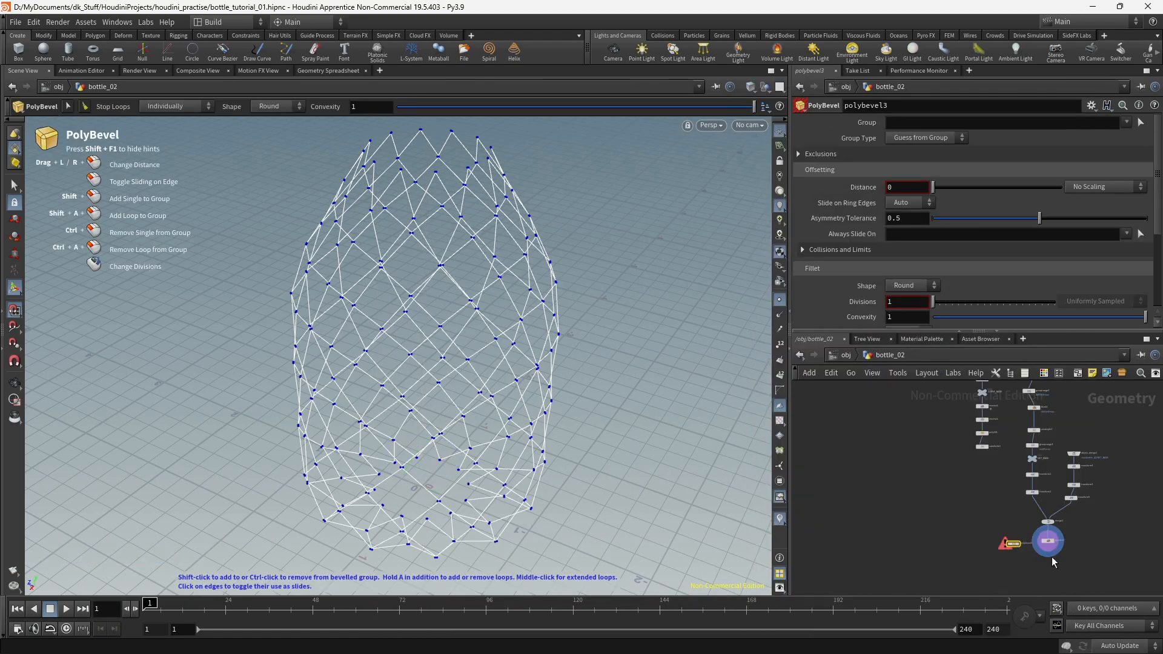
scroll(1056, 565, up, 5)
drag(899, 499, 986, 549)
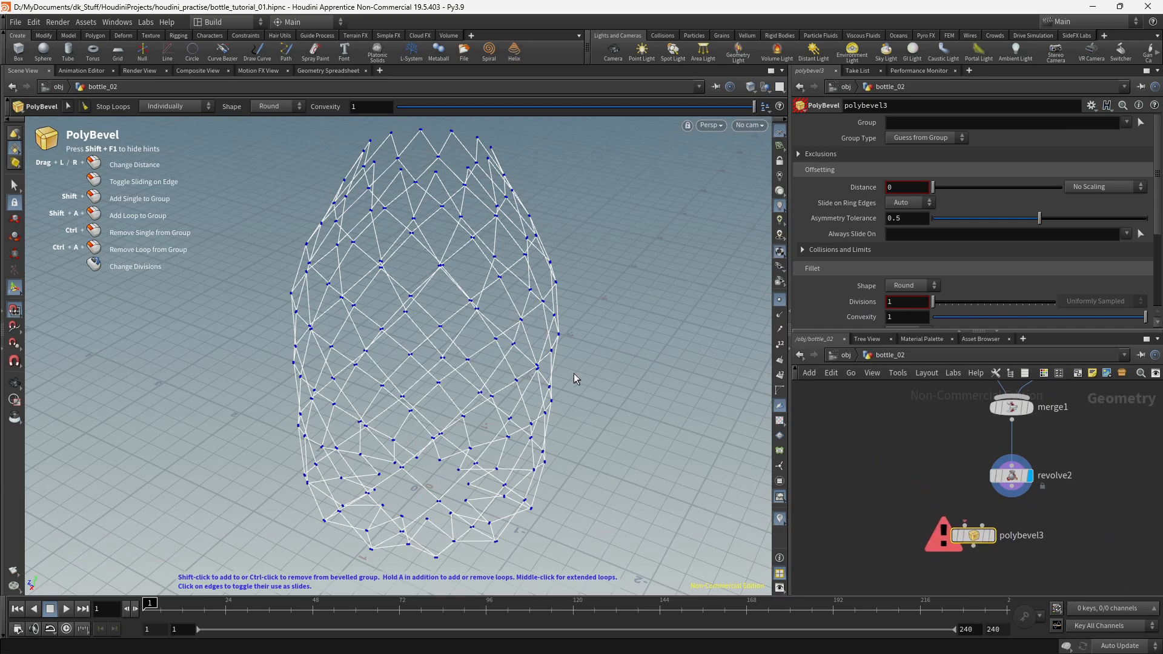
drag(1013, 487, 1002, 522)
click(997, 511)
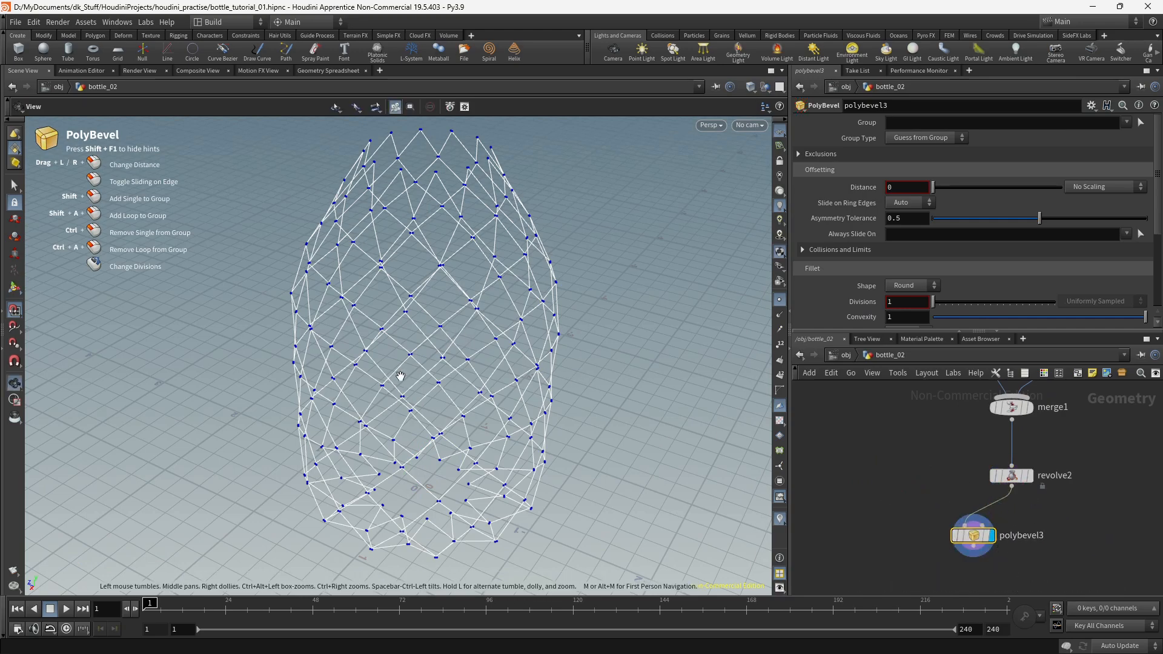
Step: Set polybevel3's group type to Points and its bevel distance to 0.019
scroll(696, 355, up, 6)
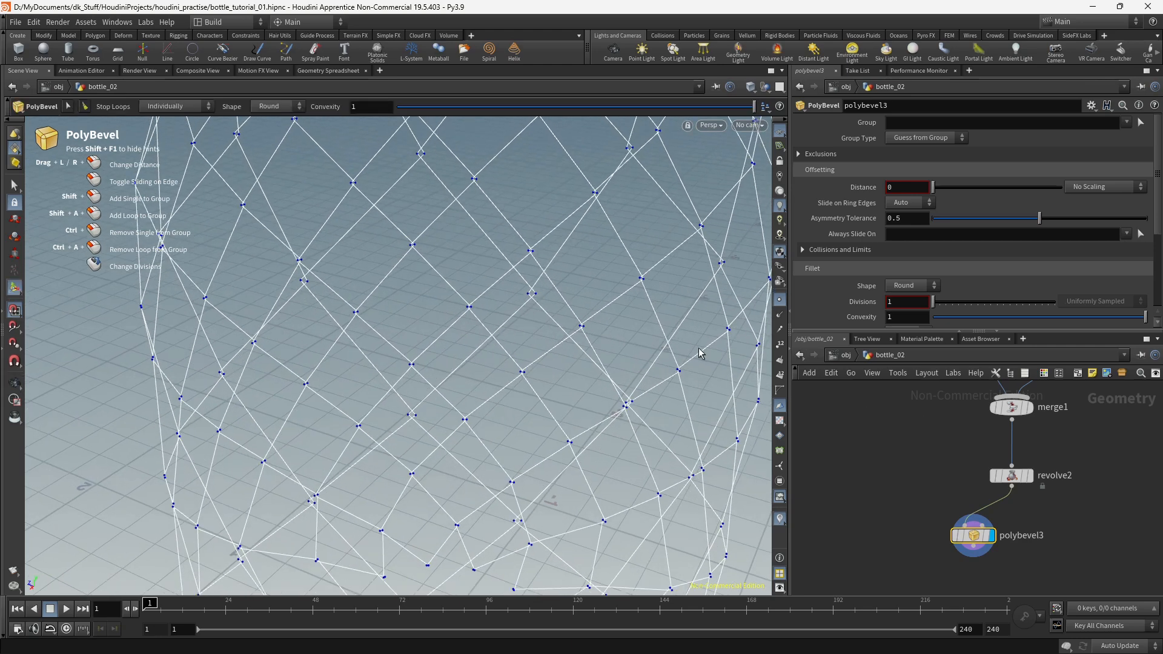
click(911, 138)
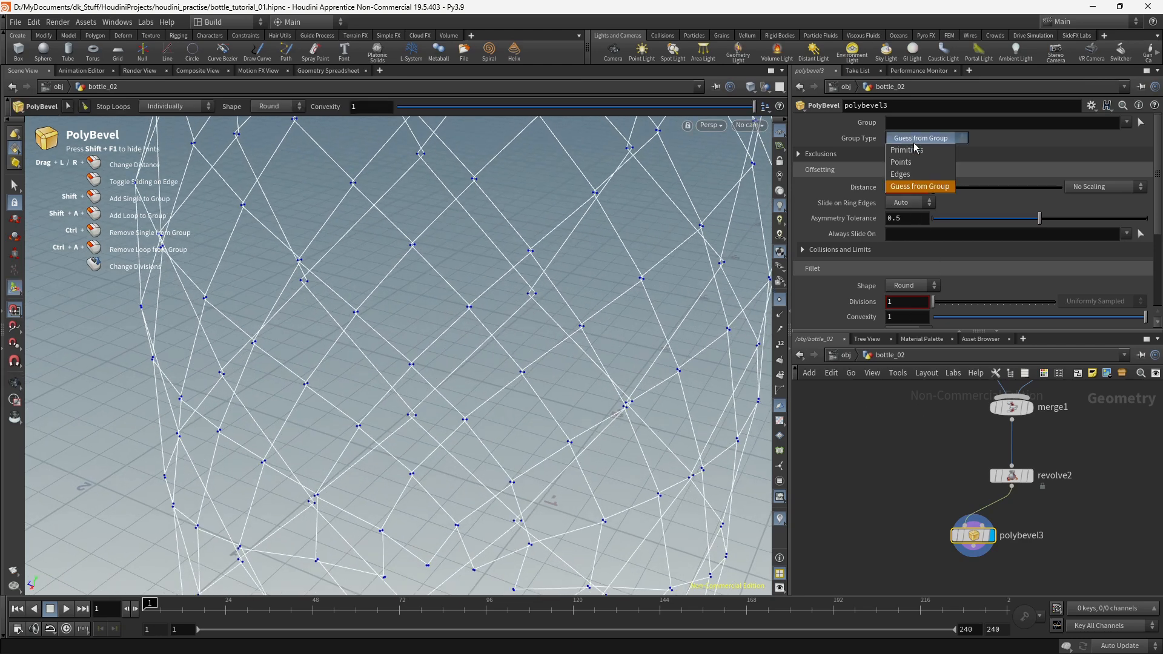
click(908, 161)
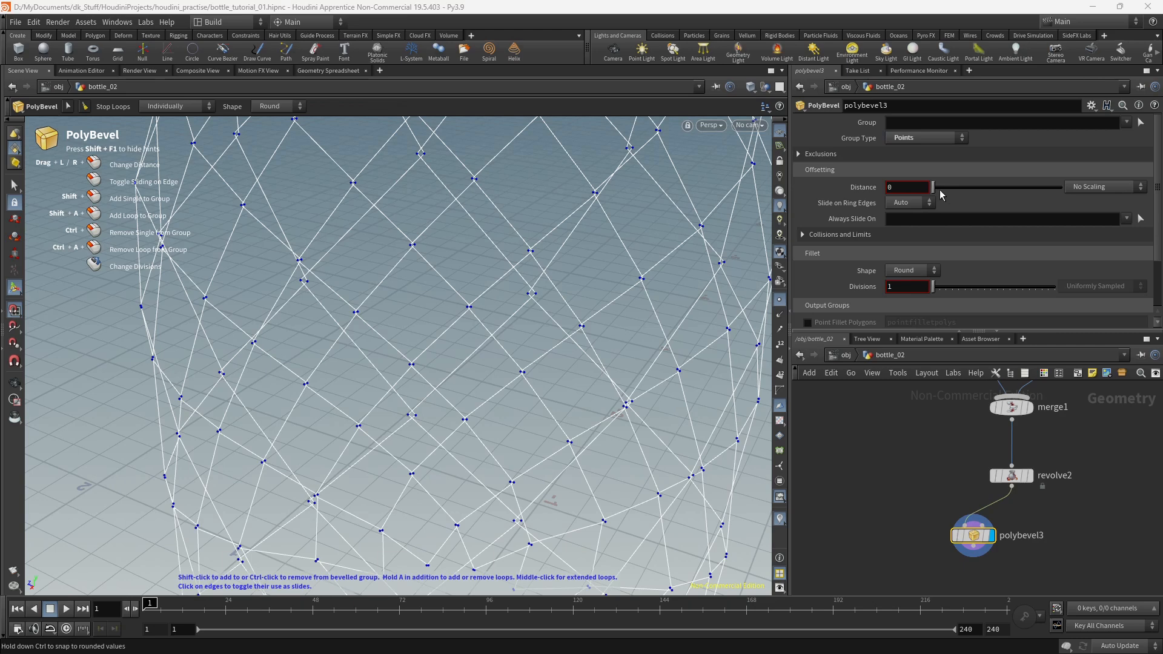
drag(933, 188, 936, 192)
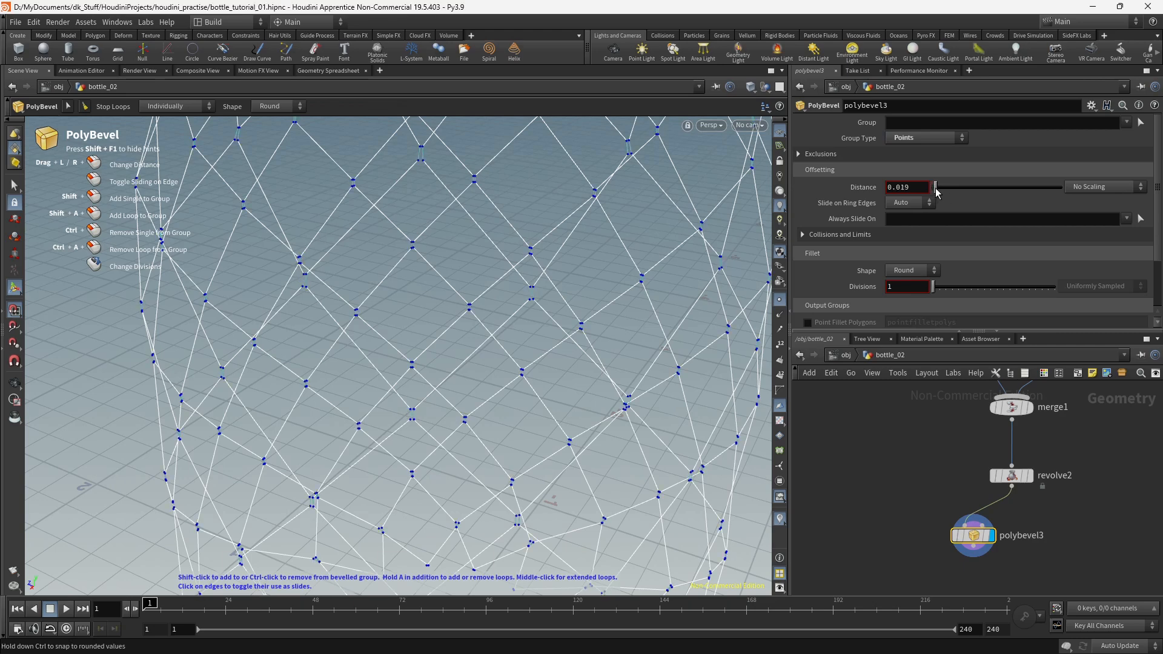
Step: Set polybevel3's fillet shape to Crease with 2 divisions and inspect the bevelled net points up close
click(911, 272)
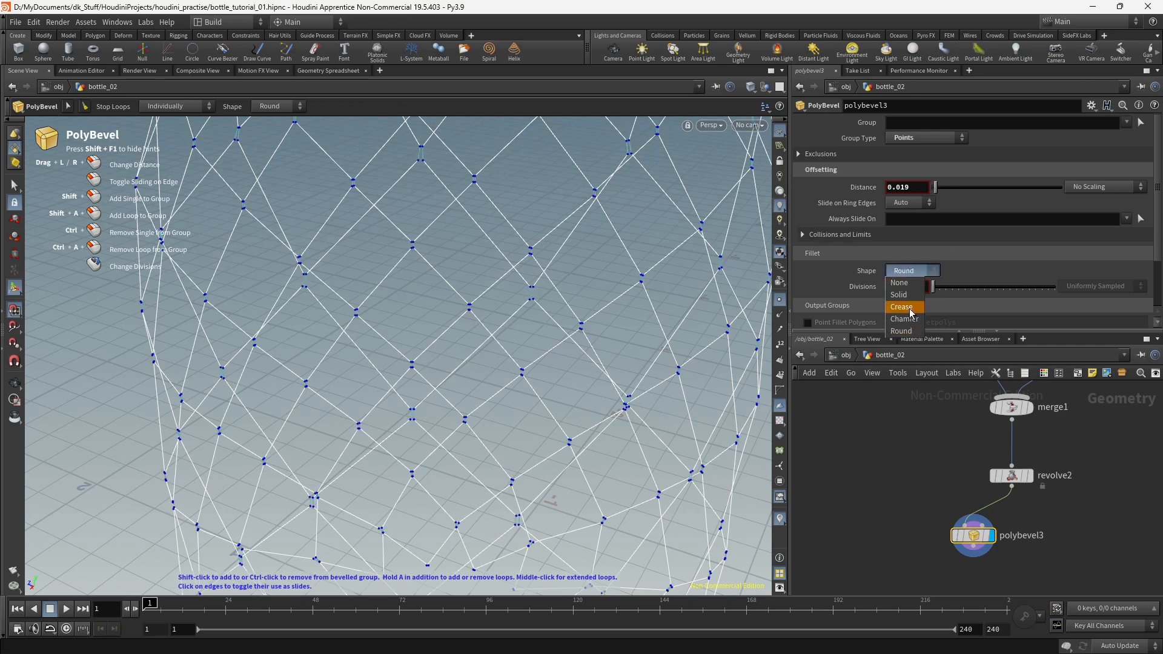
click(912, 309)
drag(933, 290, 943, 288)
alt+middle_drag(563, 322, 522, 353)
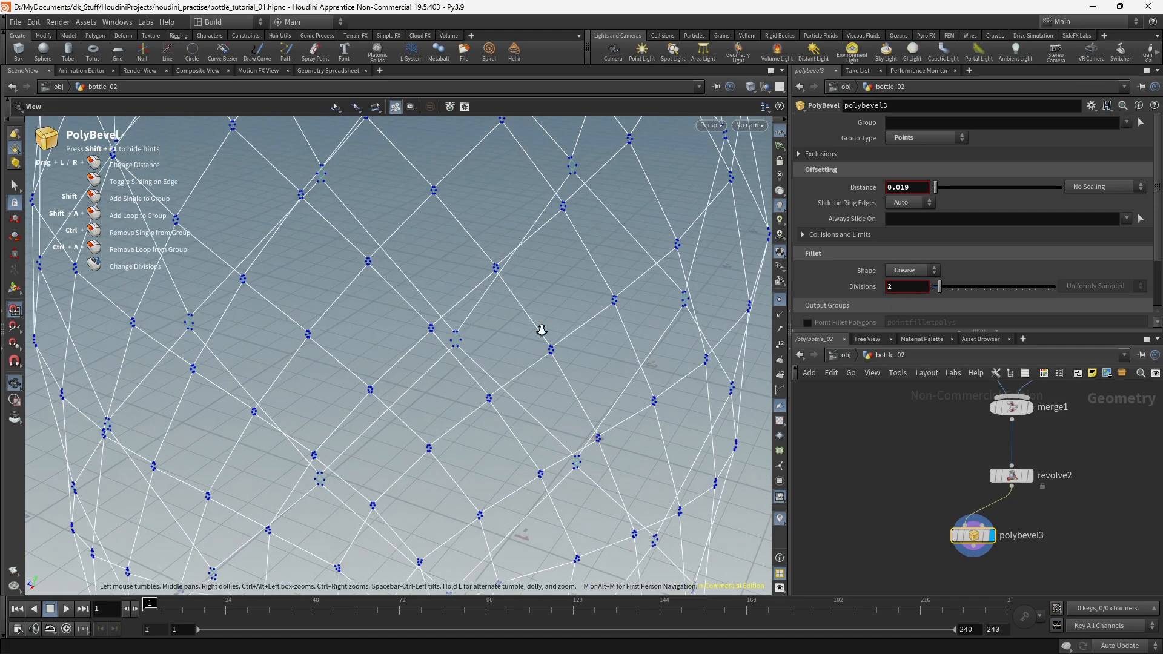
alt+drag(540, 329, 678, 337)
alt+right_drag(678, 338, 584, 267)
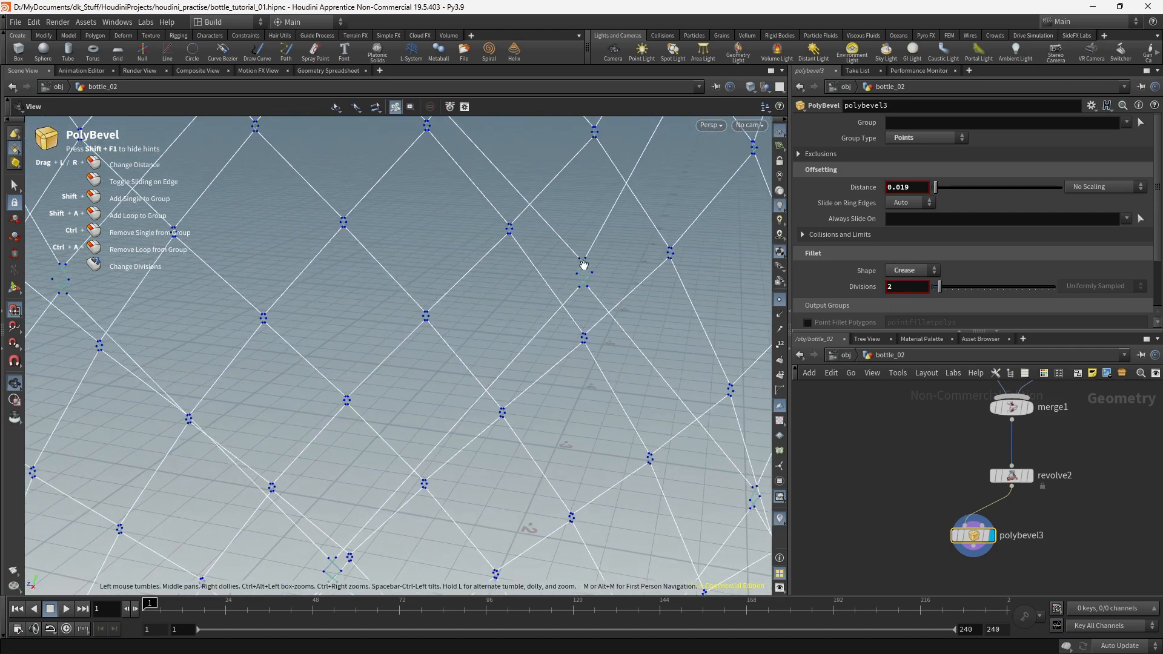
alt+right_drag(675, 337, 476, 369)
key(Return)
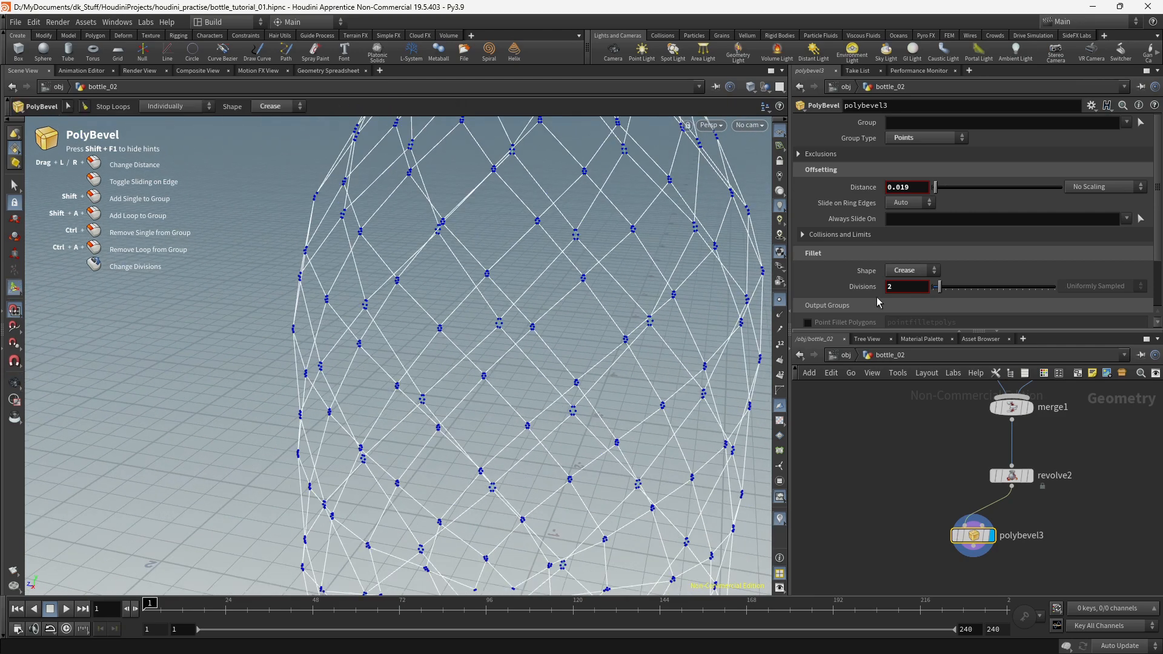
Step: Set polybevel3's distance to 0.033 and check the whole net
drag(936, 188, 938, 193)
alt+right_drag(624, 340, 545, 424)
alt+drag(546, 423, 488, 309)
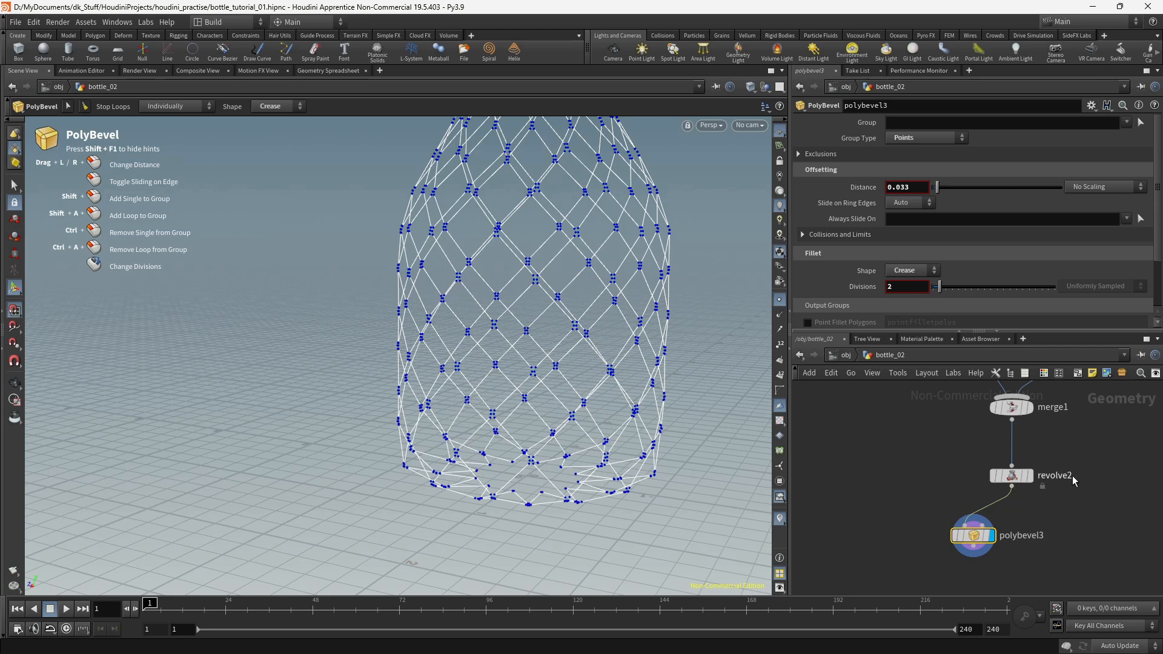
Step: Select the curve1 node chain and move it lower, a little farther from the net nodes
scroll(1073, 475, down, 8)
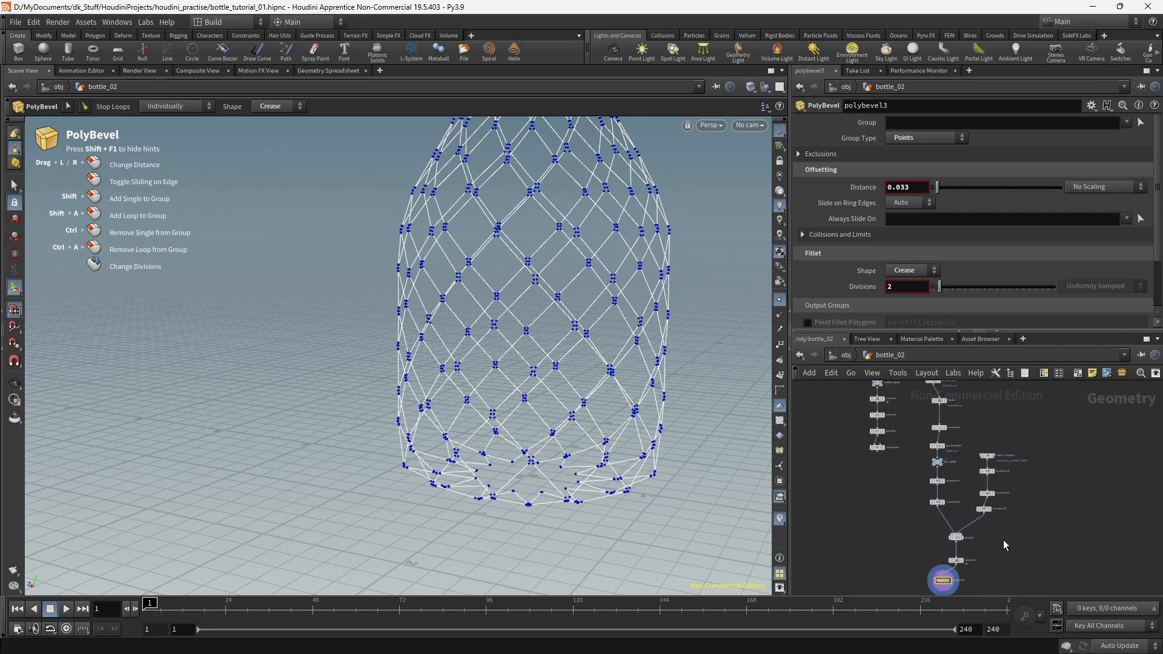
scroll(1016, 529, down, 2)
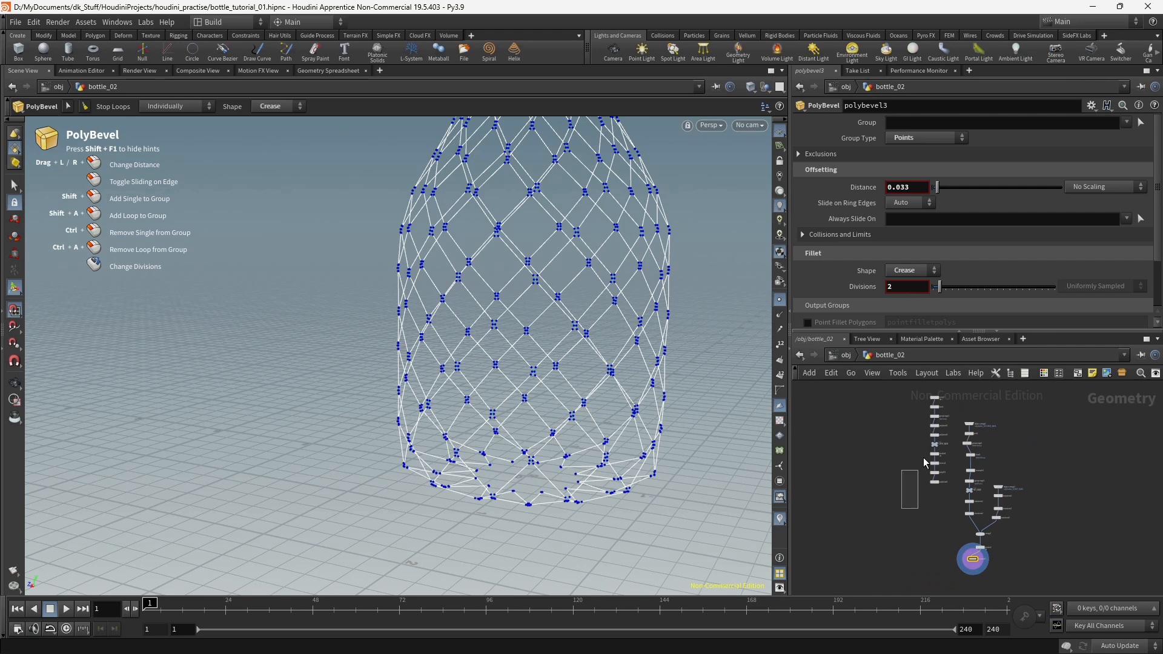
drag(925, 462, 950, 393)
drag(941, 485, 926, 535)
click(1043, 520)
Step: Add an Object Merge node beside object_merge2 in the network
scroll(1035, 499, up, 6)
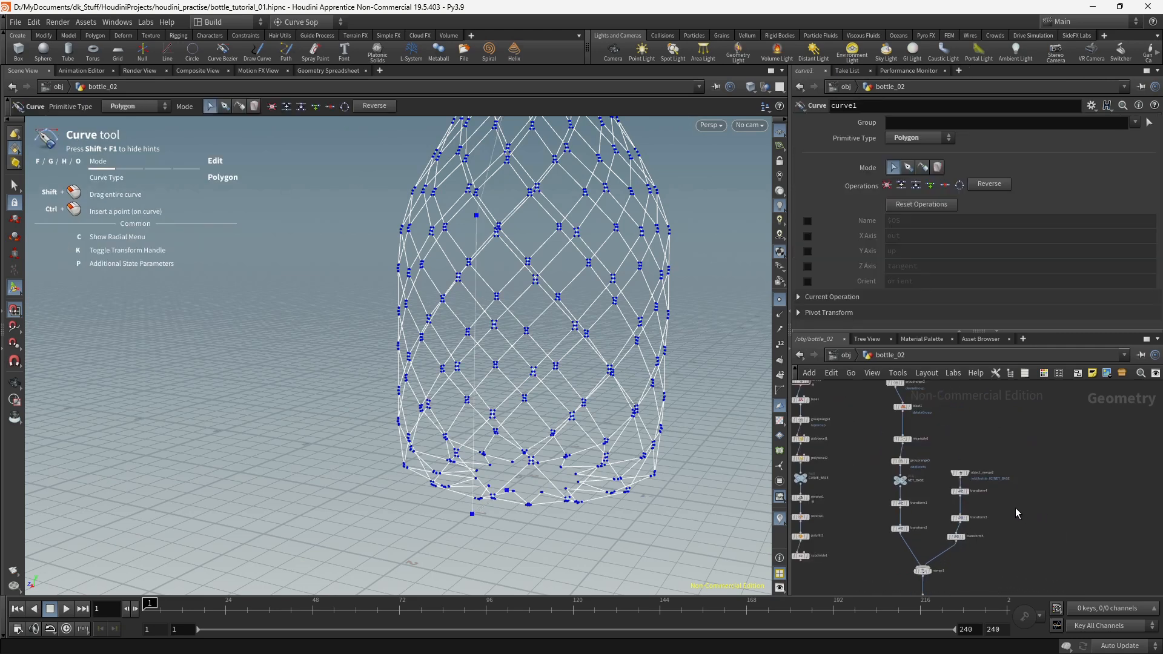
scroll(1015, 507, up, 4)
key(Tab)
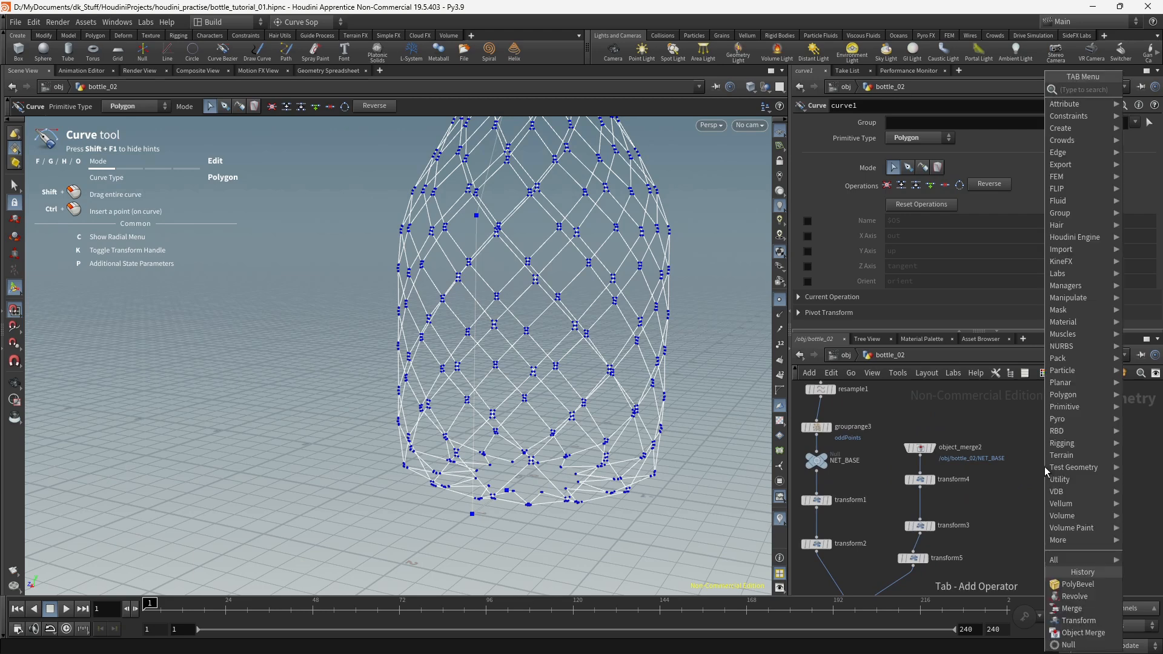
text(obje)
key(Return)
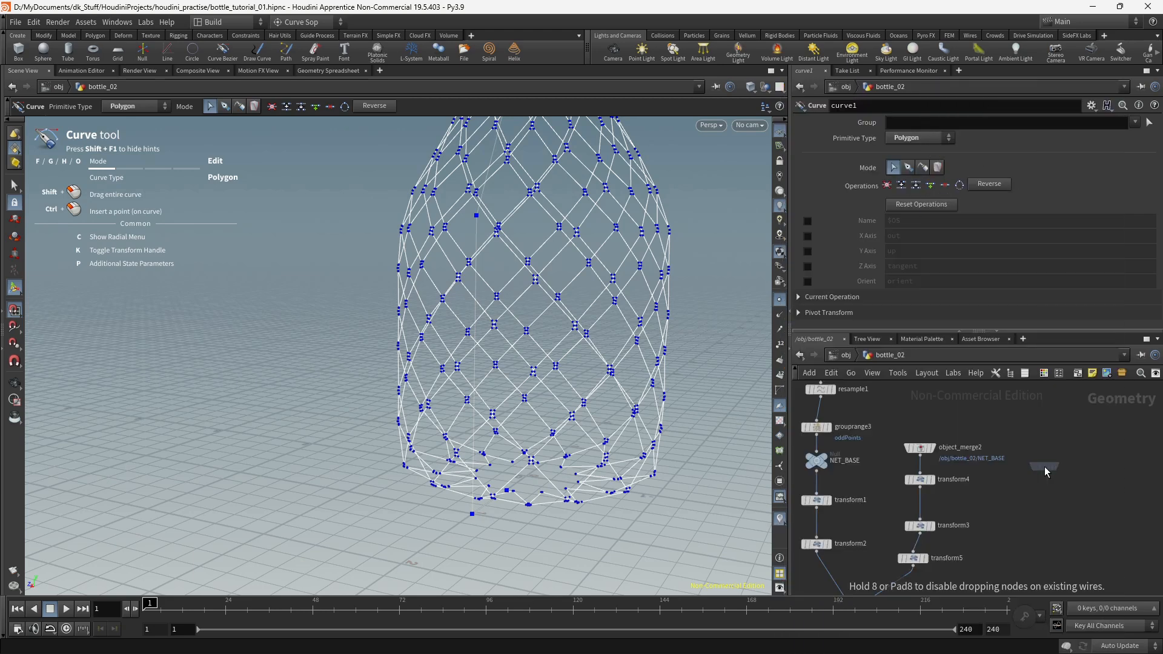
click(1045, 467)
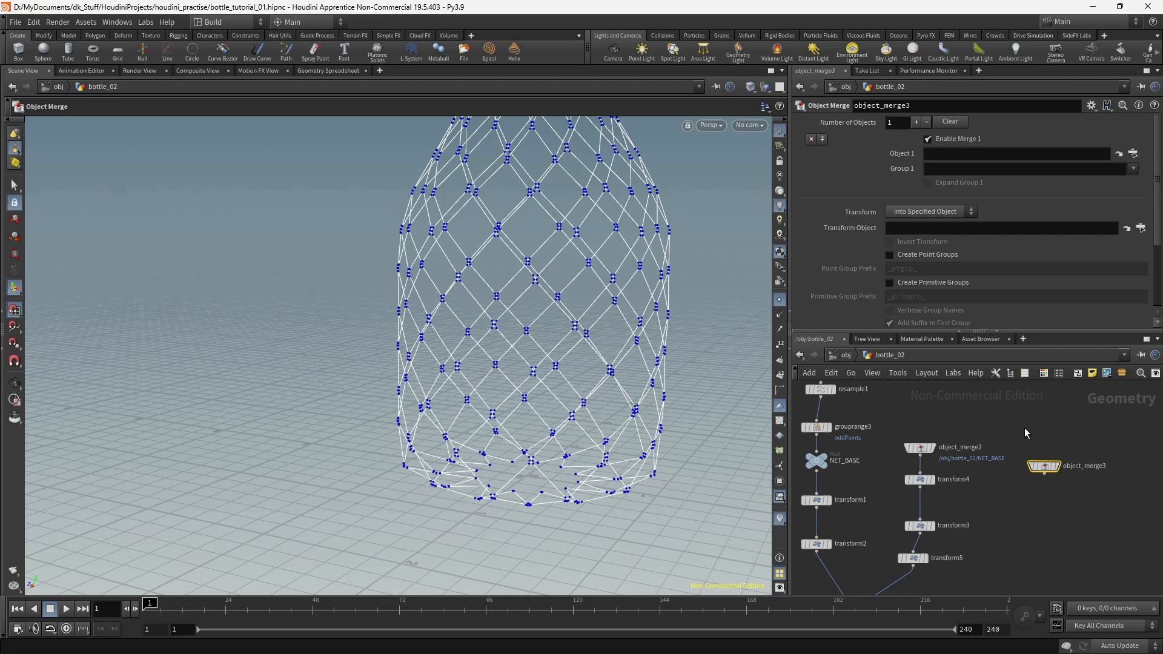
Step: Set Object 1 of object_merge3 to /obj/bottle_02/CURVE_BASE
middle_drag(1024, 428, 1046, 474)
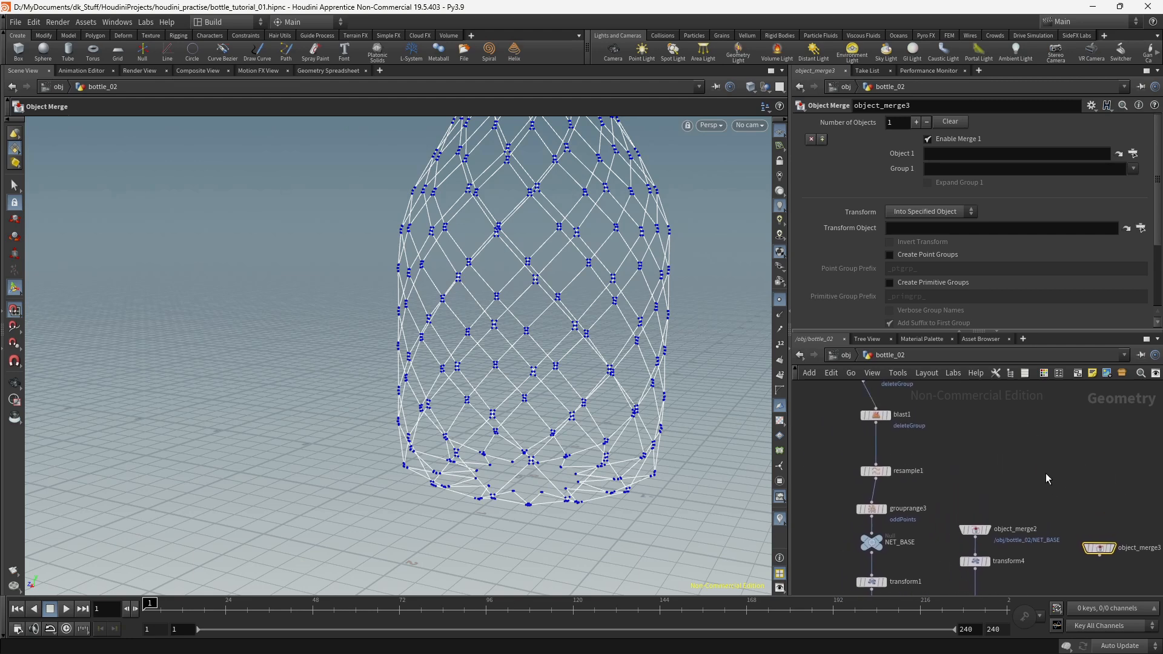
click(1134, 154)
click(1084, 80)
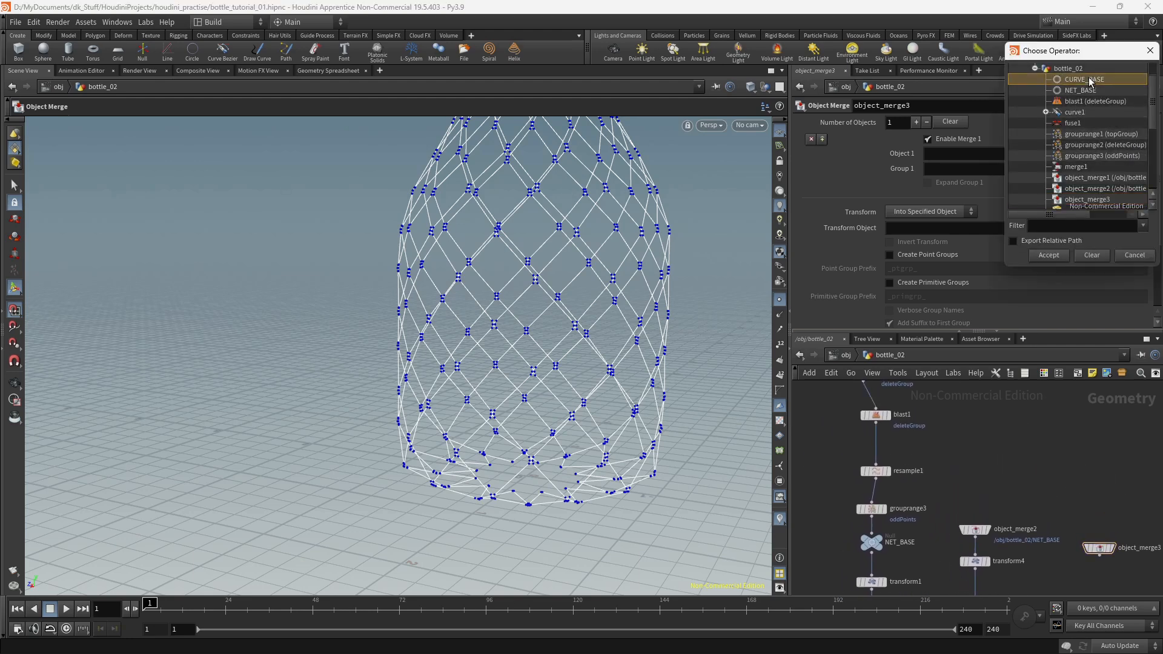
click(1049, 255)
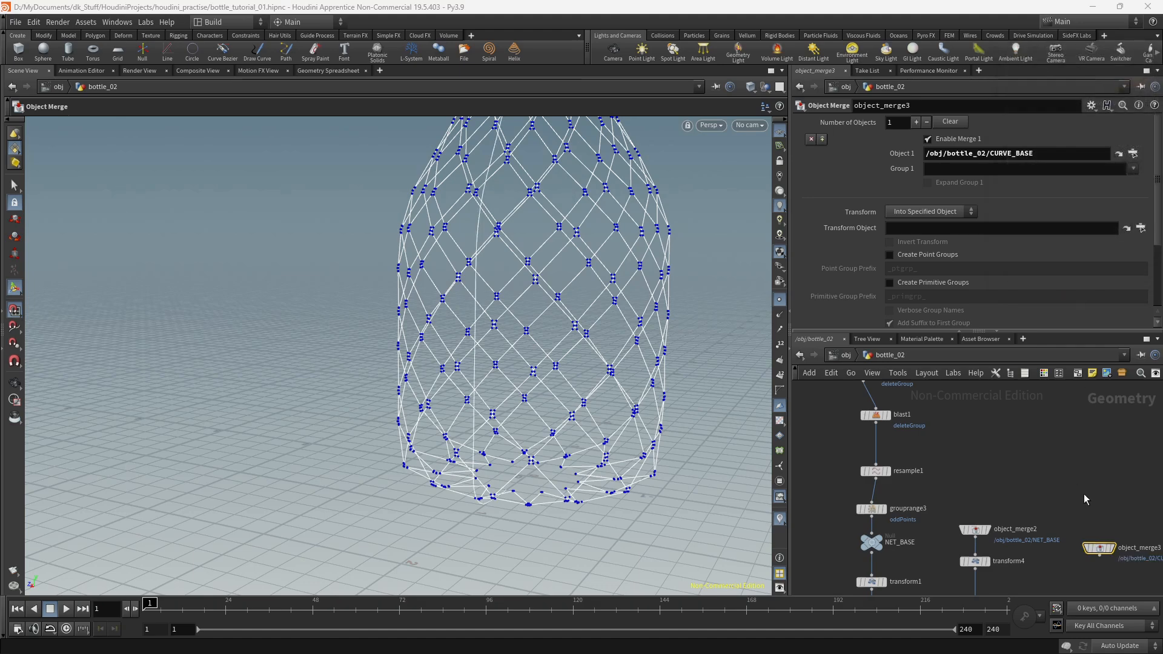
Step: Compare the merged CURVE_BASE profile with the net in the viewport and review the neighbouring network nodes
middle_drag(1084, 495, 1032, 454)
alt+drag(588, 272, 582, 317)
alt+middle_drag(582, 317, 438, 423)
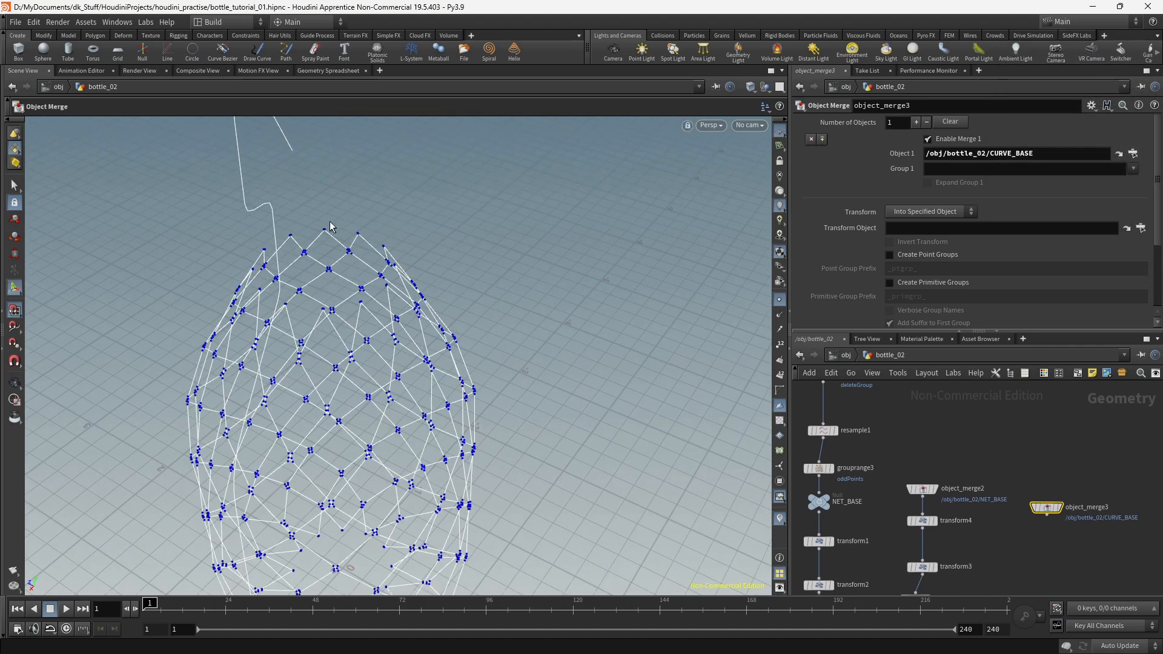
alt+middle_drag(414, 356, 442, 260)
middle_drag(1044, 584, 1018, 500)
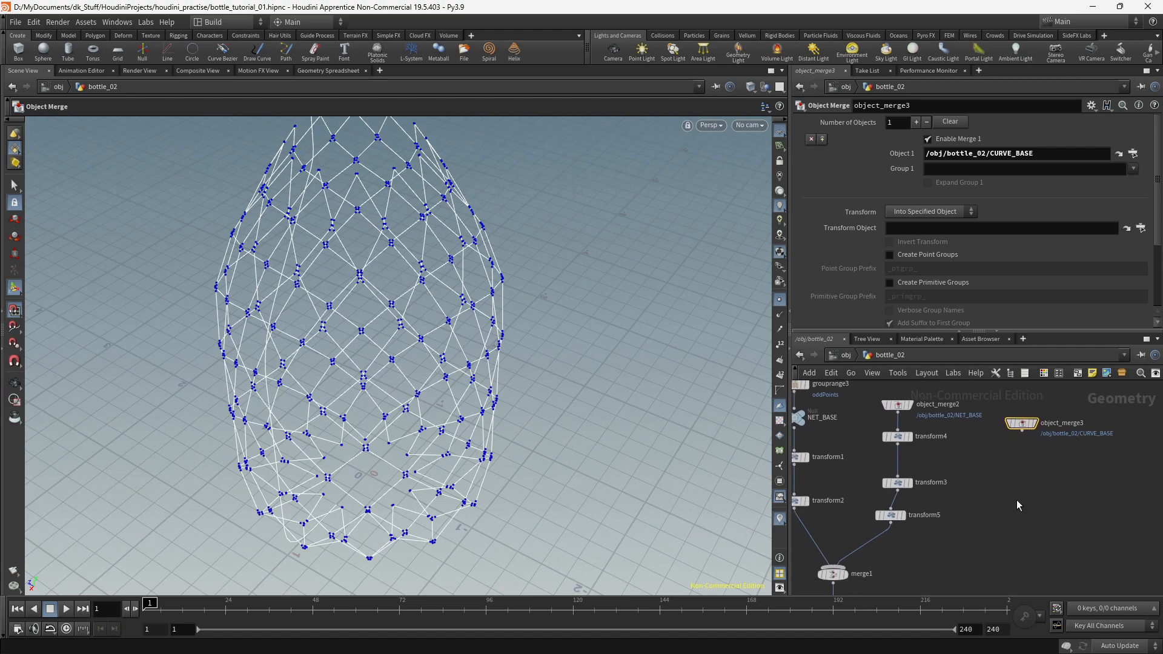
alt+drag(461, 413, 458, 327)
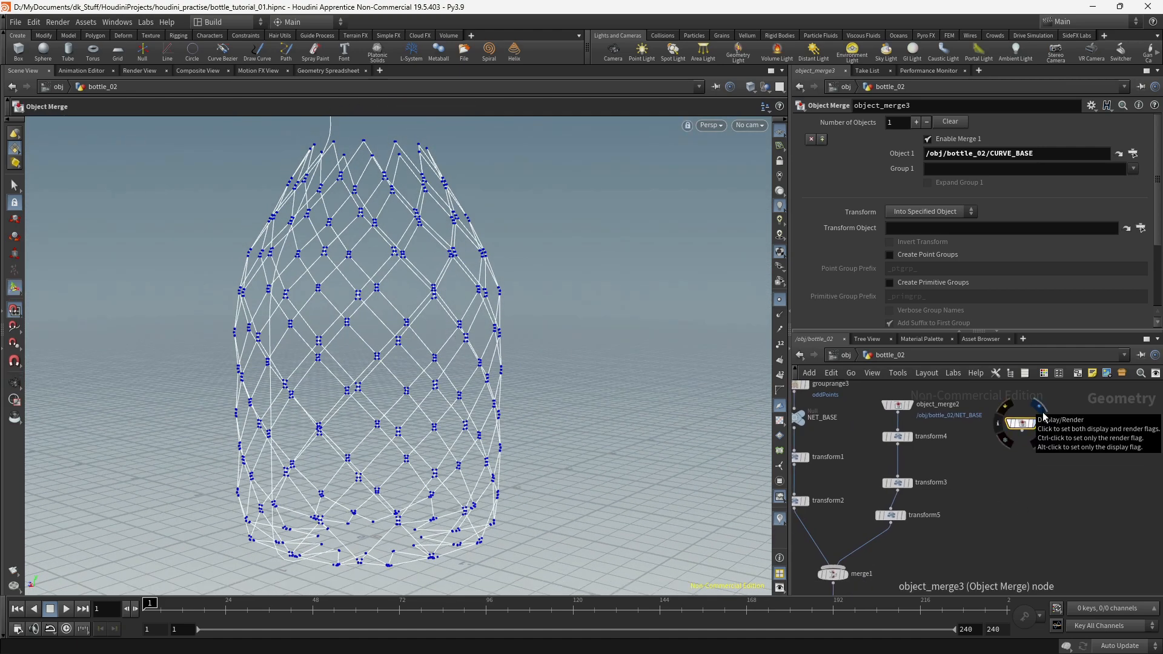
mouse_move(1026, 493)
middle_down()
mouse_move(1082, 521)
mouse_move(1092, 568)
middle_up()
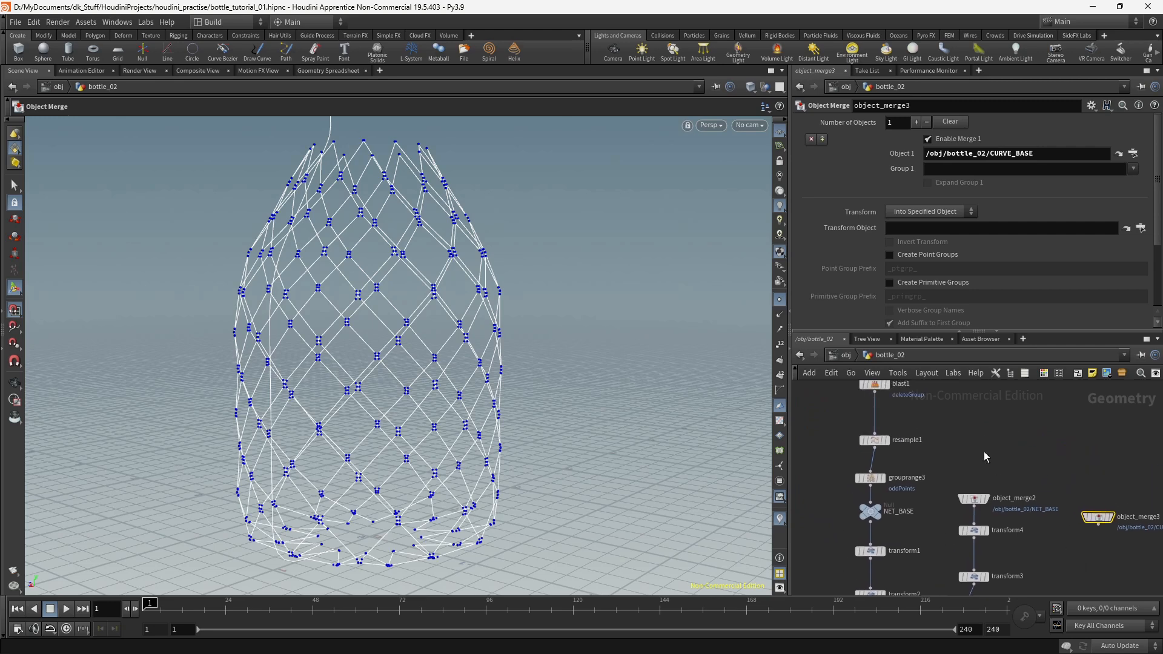
mouse_move(984, 452)
middle_down()
mouse_move(990, 502)
mouse_move(964, 486)
mouse_move(981, 482)
middle_up()
scroll(994, 488, down, 2)
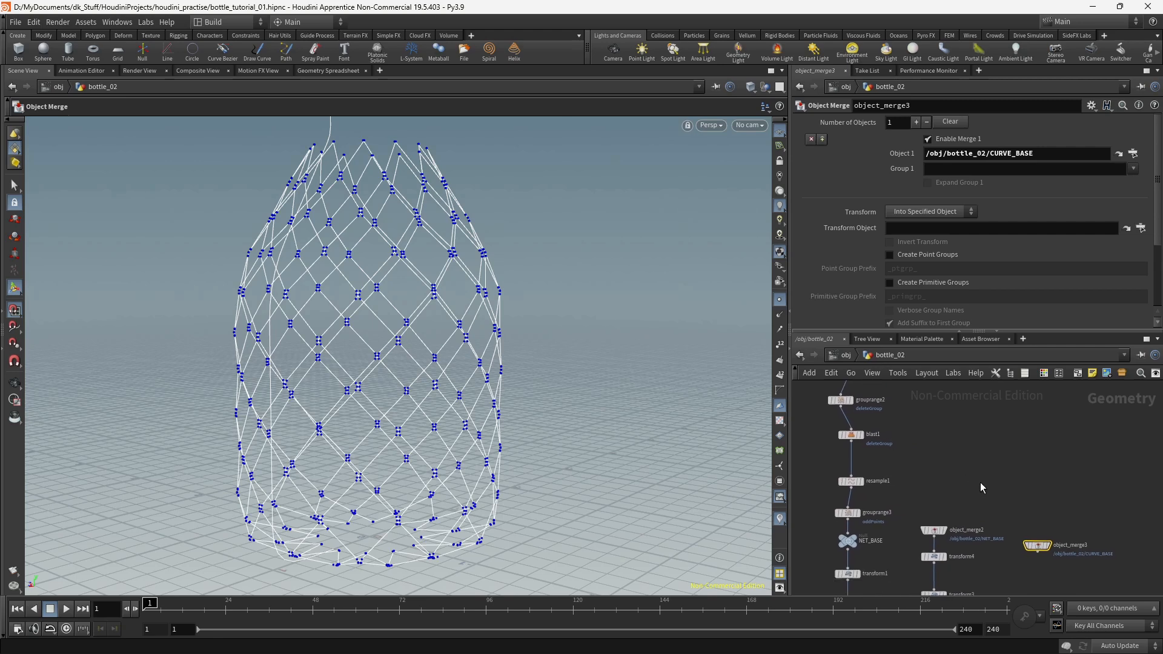
Step: Set Object 1 of object_merge3 to /obj/bottle_02/NET_BASE and check the imported curve against the net
click(1134, 154)
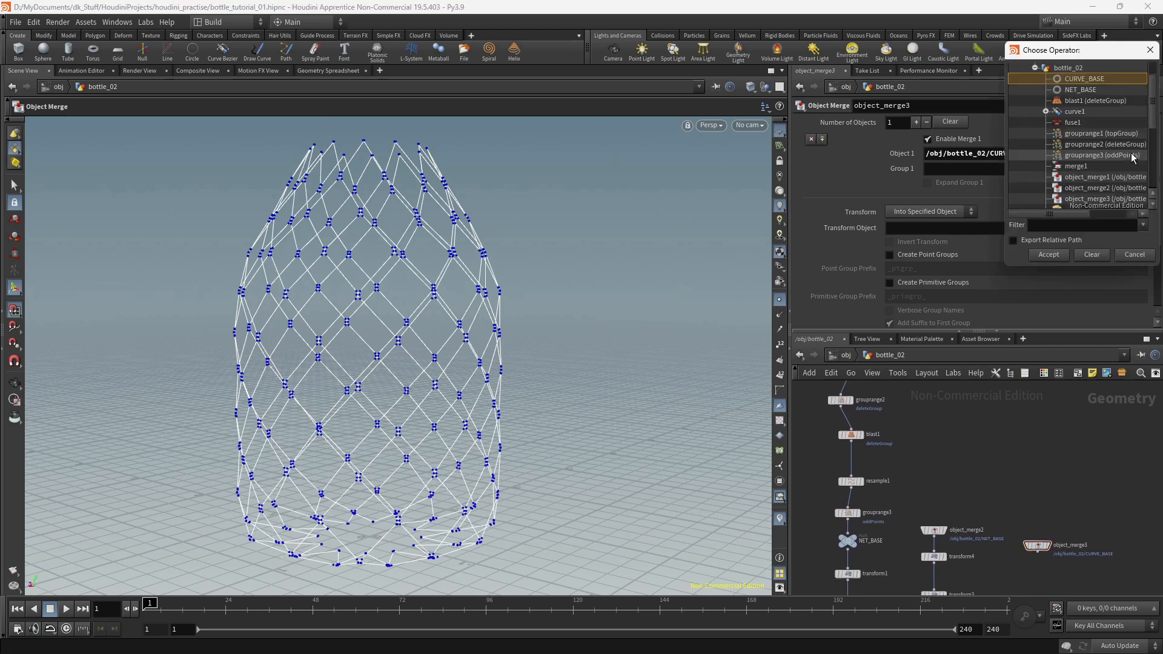
double_click(1080, 93)
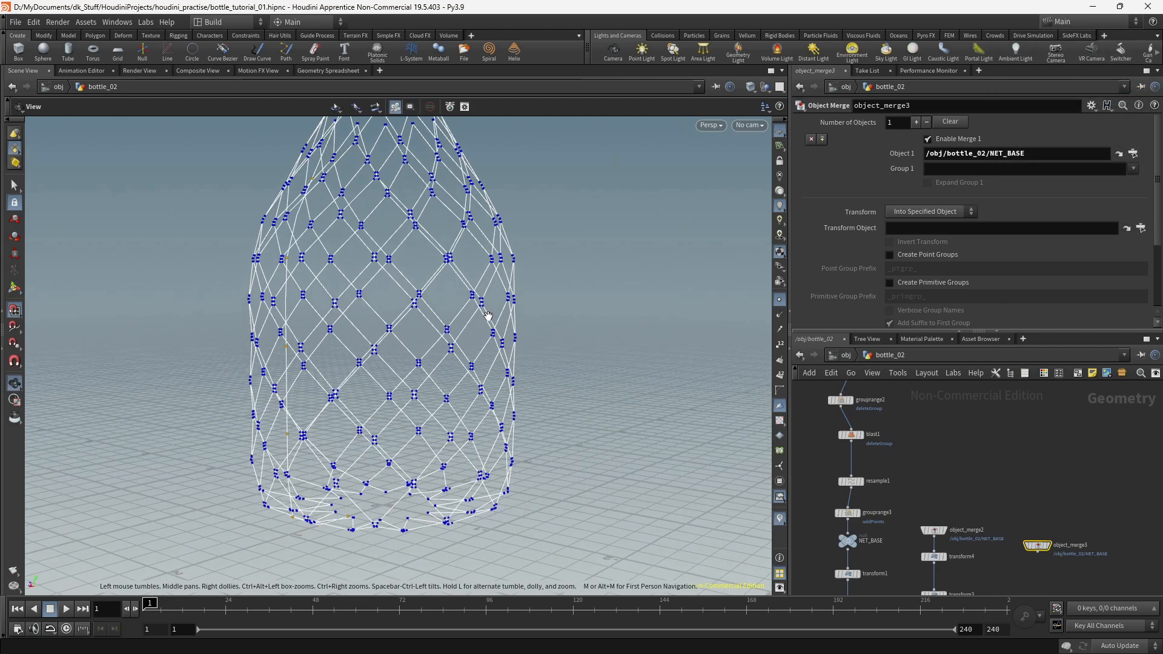
alt+drag(446, 369, 464, 424)
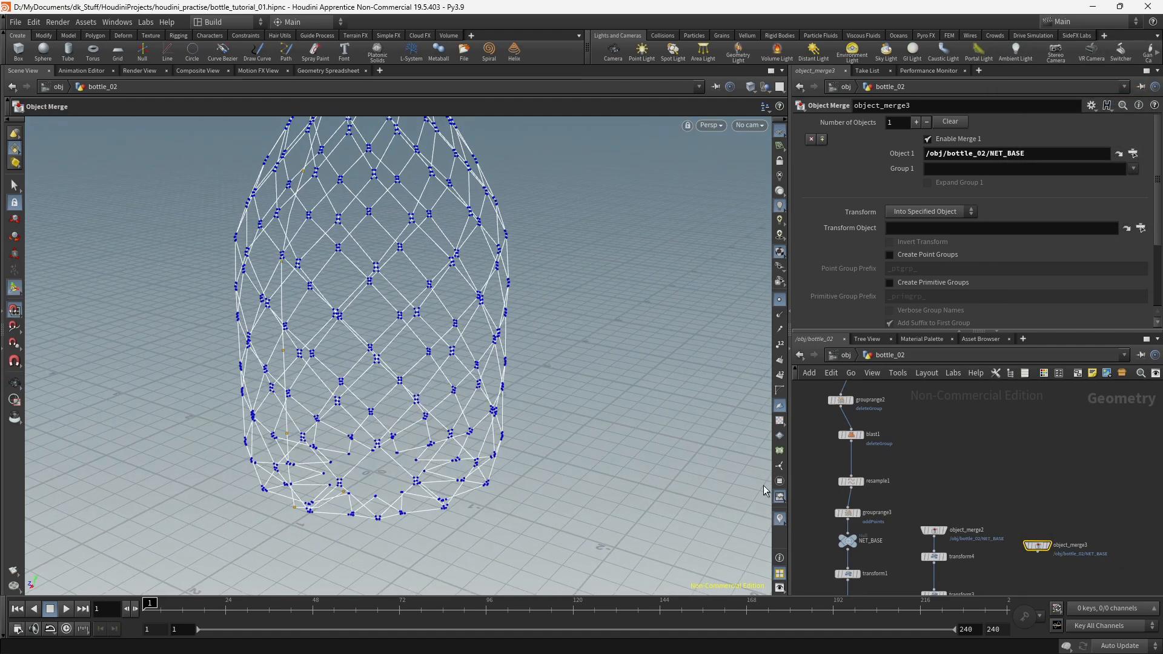
scroll(402, 369, down, 3)
mouse_move(402, 369)
alt+mouse_down()
mouse_move(427, 389)
mouse_move(403, 364)
mouse_move(418, 358)
alt+mouse_up()
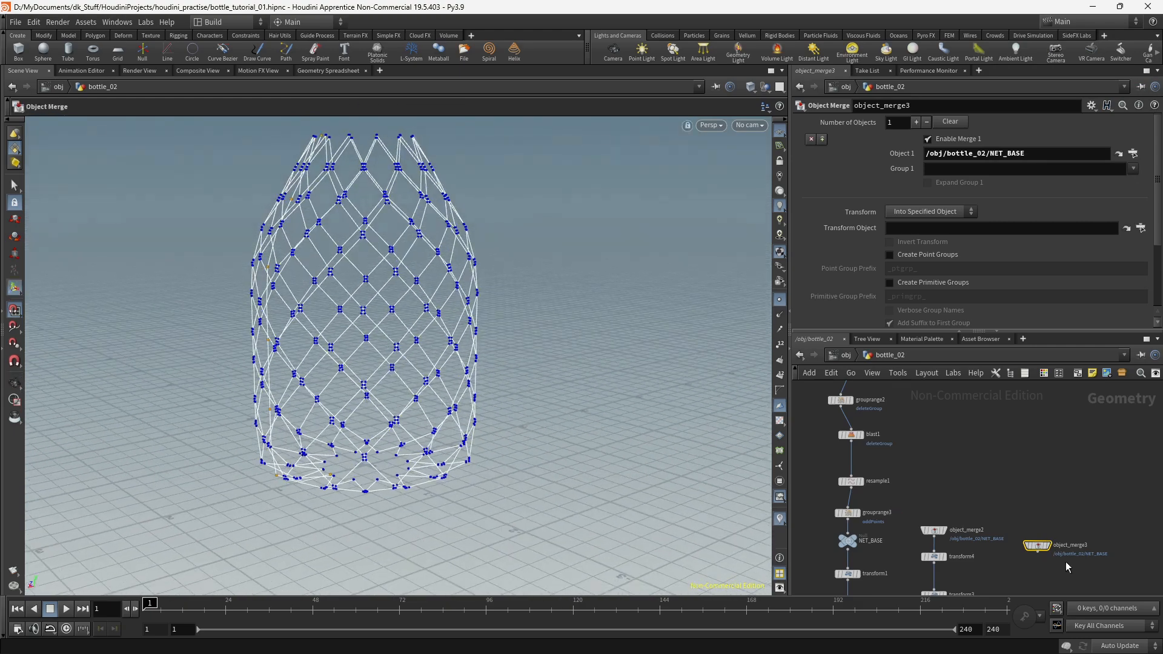
Step: Add a Group by Range node below object_merge3, connect it to that node's output and display its result
scroll(1012, 469, up, 4)
key(Tab)
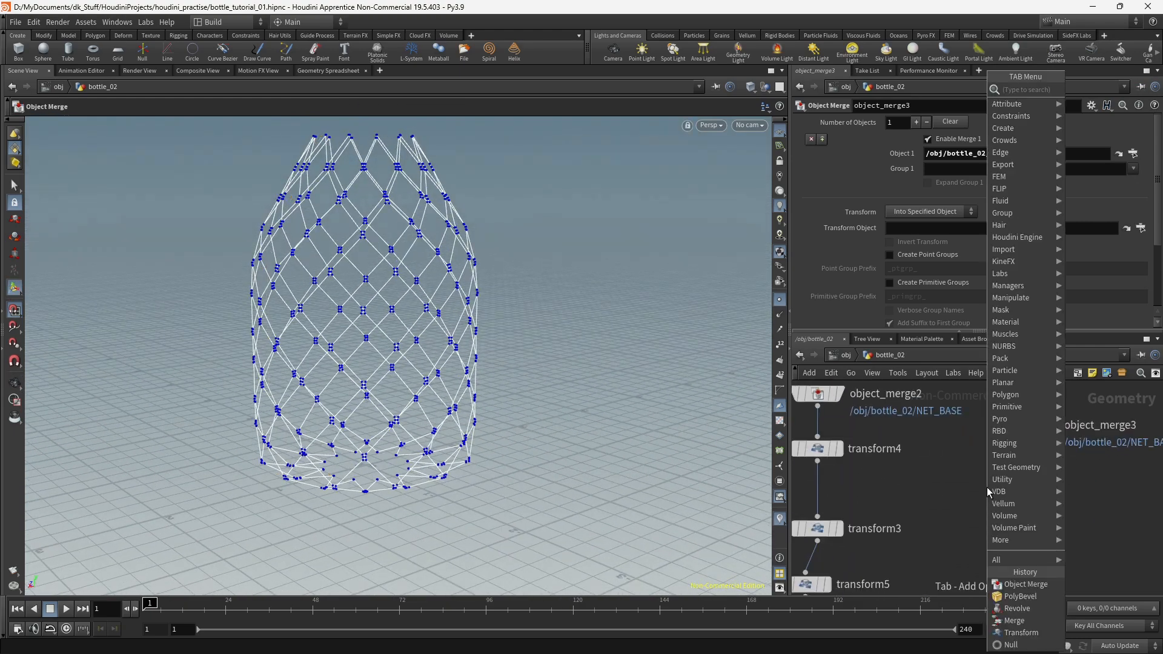
text(grou)
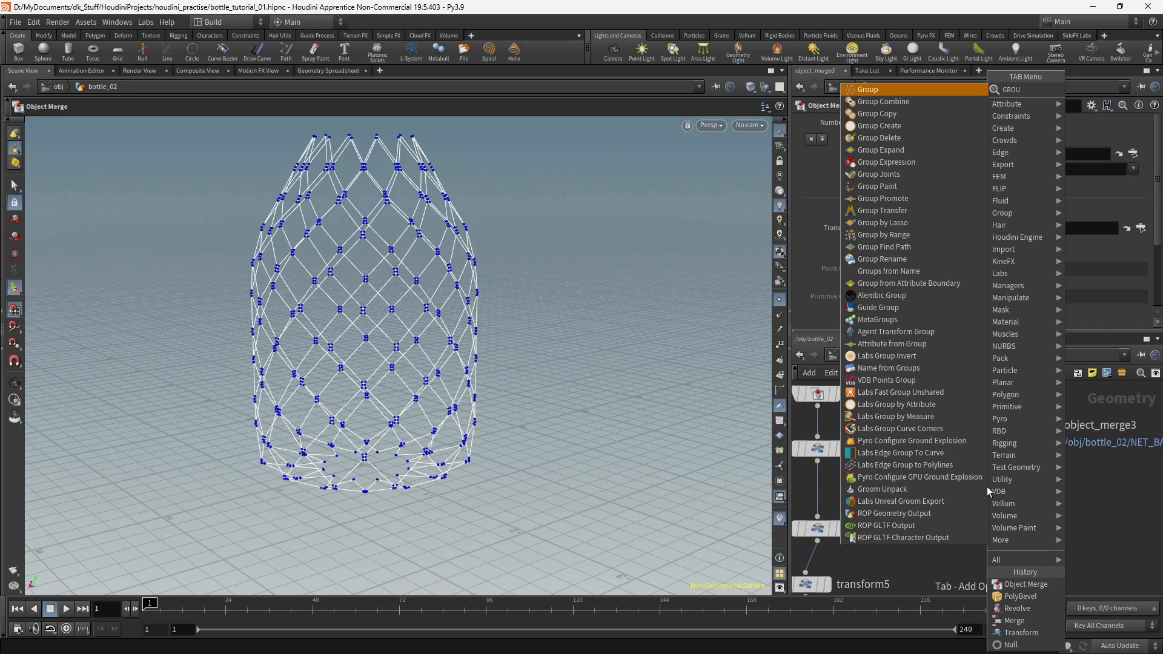
text(p)
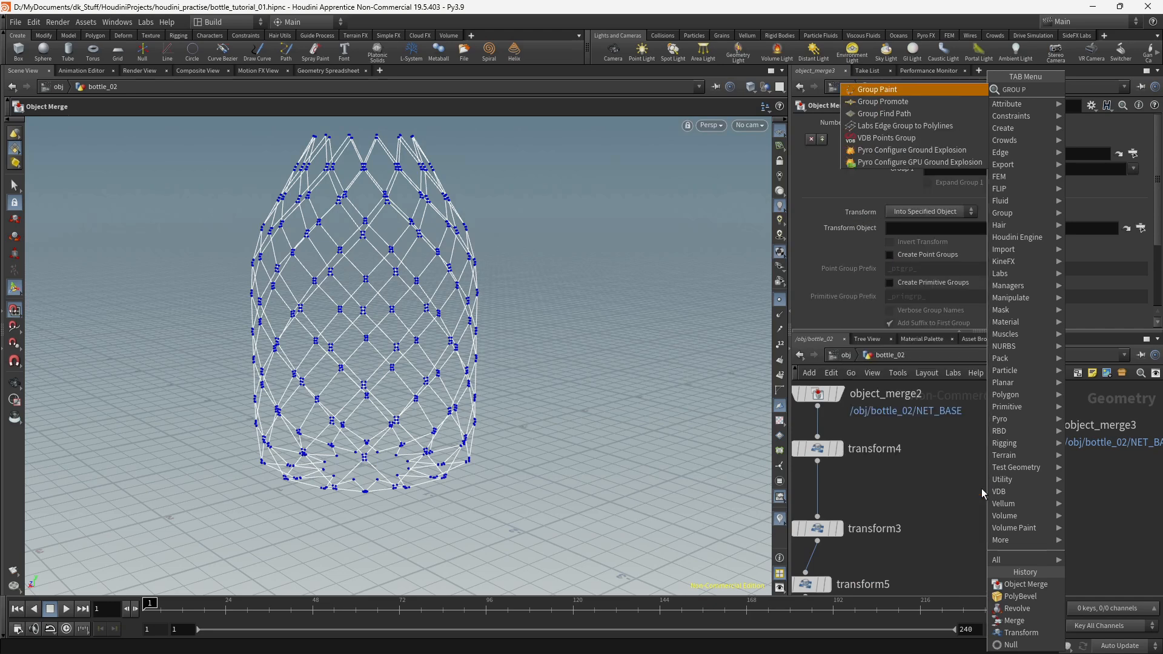
key(BackSpace)
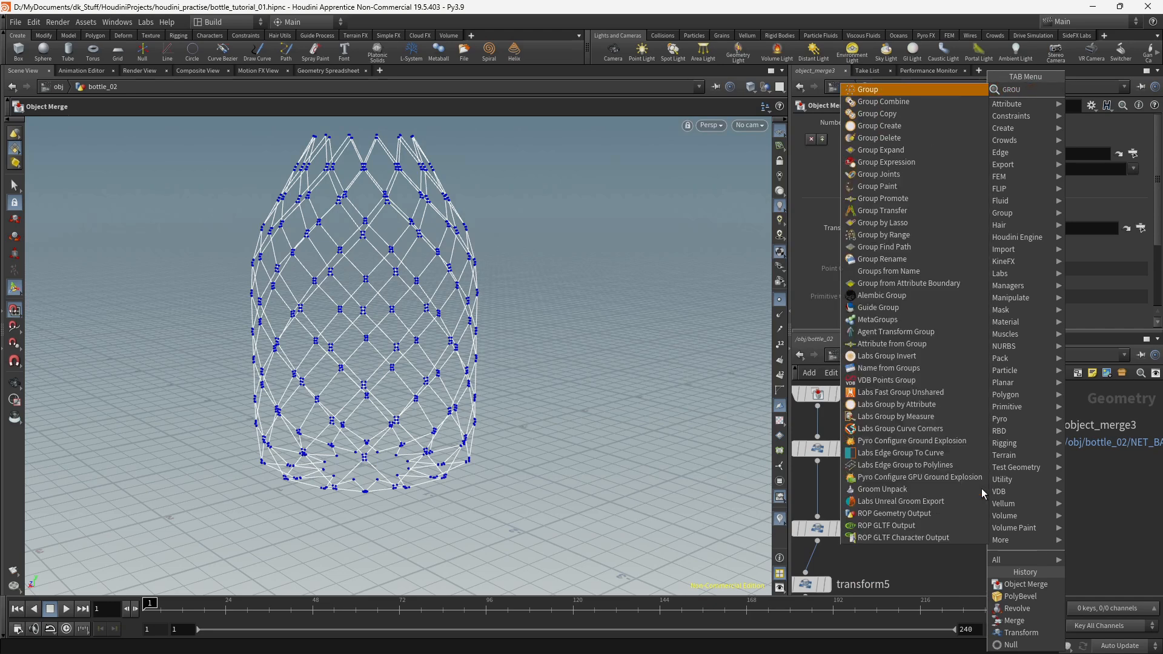
key(Return)
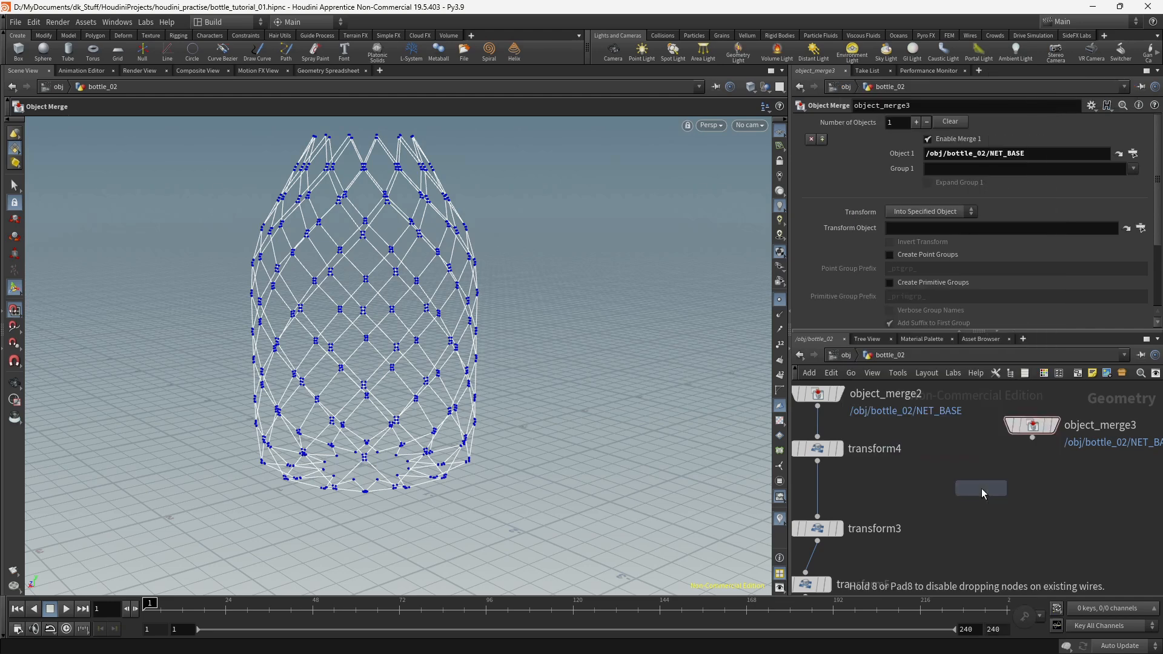
click(982, 488)
drag(982, 488, 1037, 499)
drag(1033, 437, 1038, 493)
click(1069, 471)
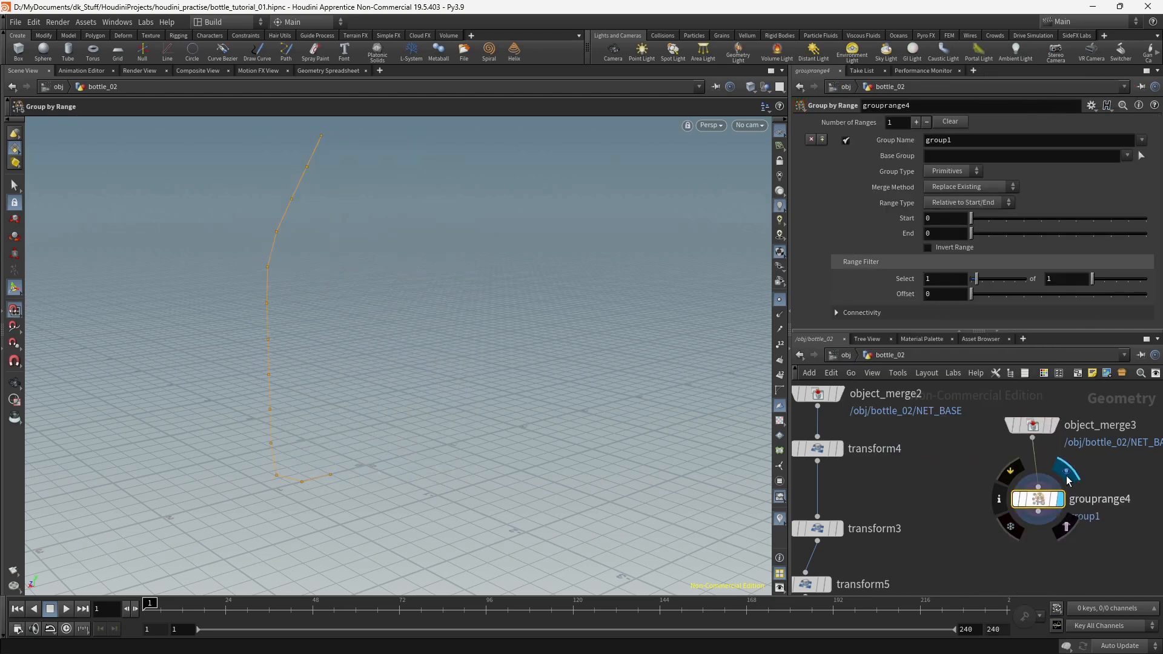
Step: Set the new Group by Range node's group type to Points and name the group endPoints
alt+drag(350, 326, 393, 434)
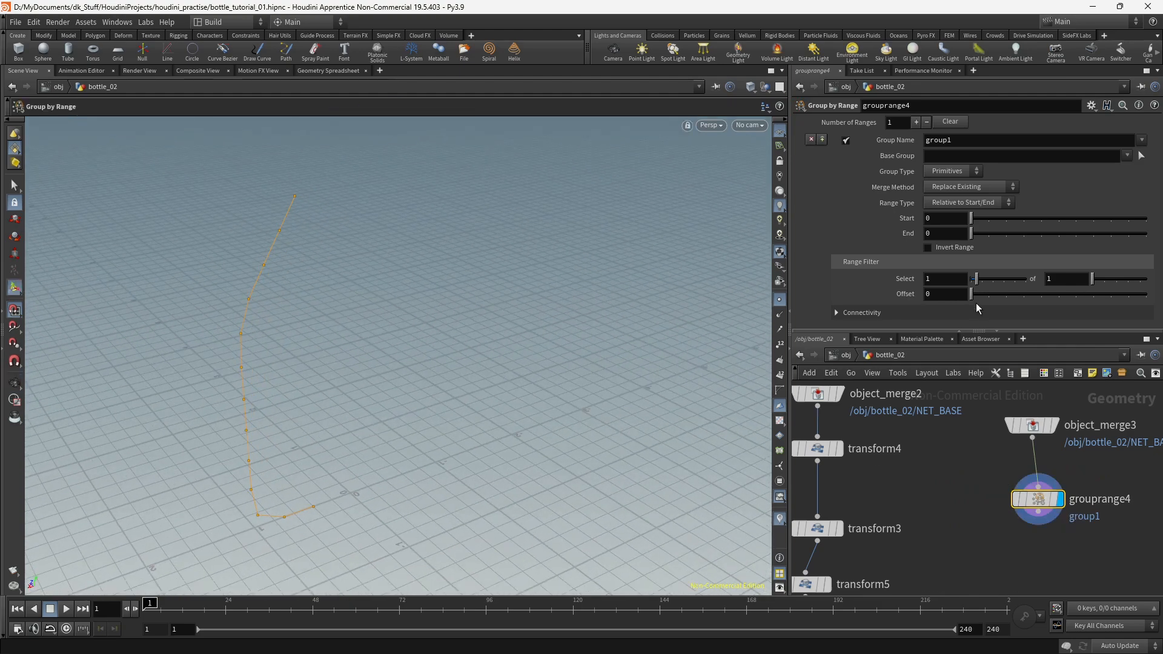
click(936, 172)
click(945, 184)
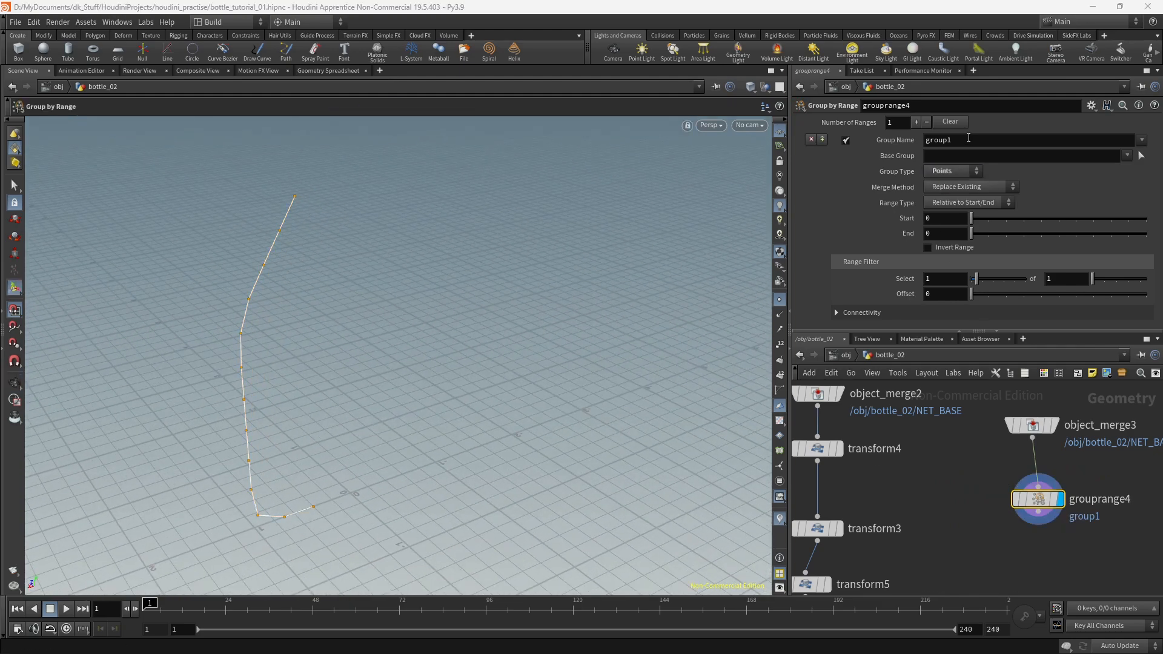
text(EDN)
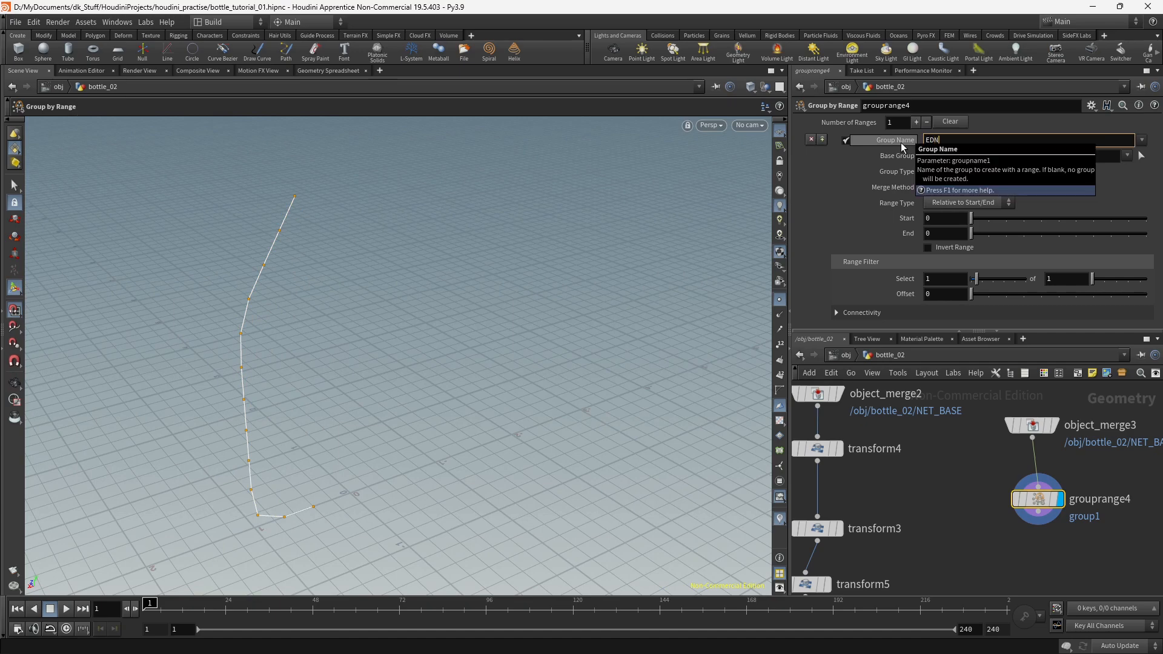
text(Points)
key(Return)
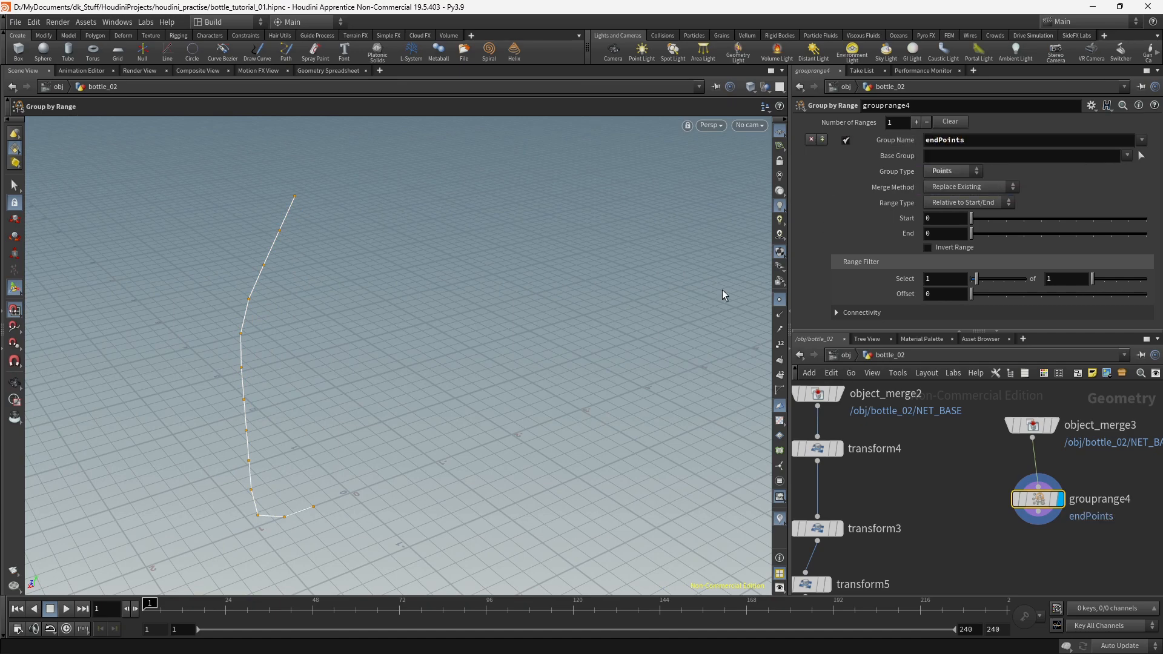
Step: Invert the endPoints range and set both Start and End to 1 so the group holds only the curve's end points
click(958, 248)
drag(975, 220, 986, 236)
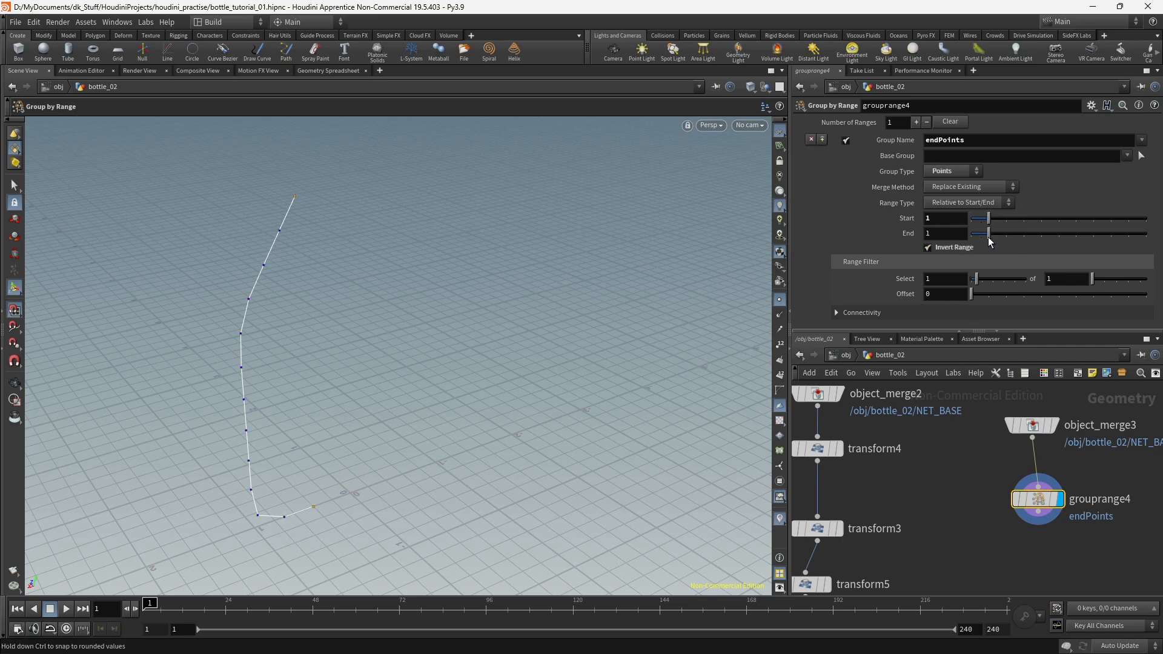
alt+drag(521, 394, 475, 402)
alt+middle_drag(475, 402, 472, 426)
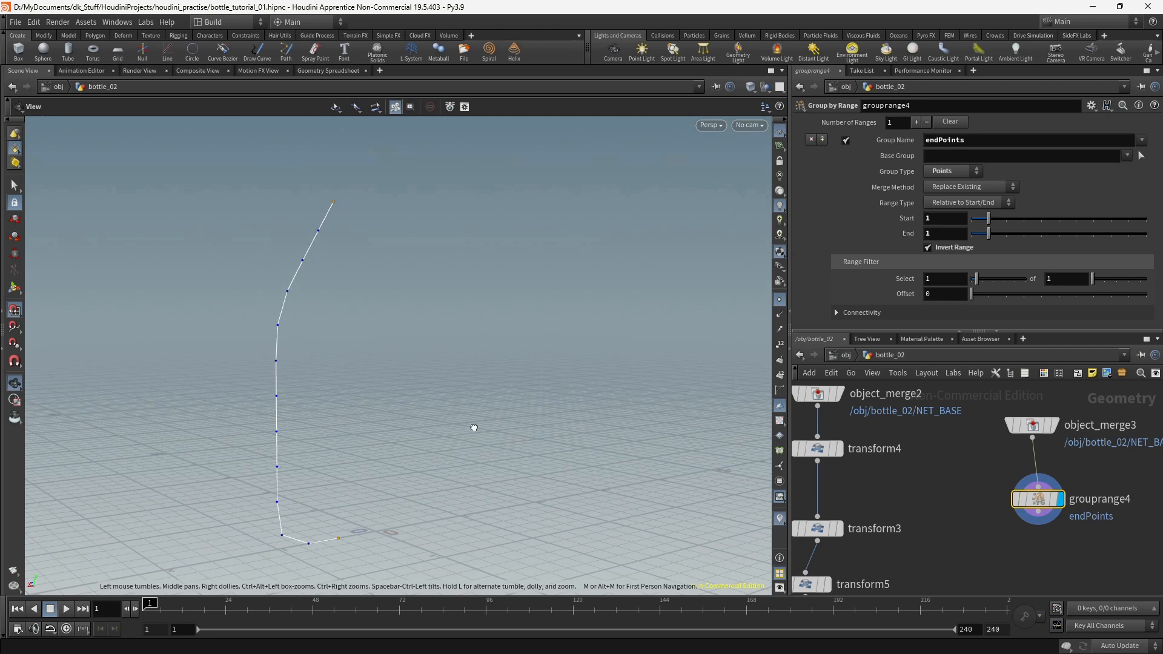
Step: Add a Blast node below grouprange4, connect it to grouprange4's output and display it
alt+drag(473, 426, 368, 347)
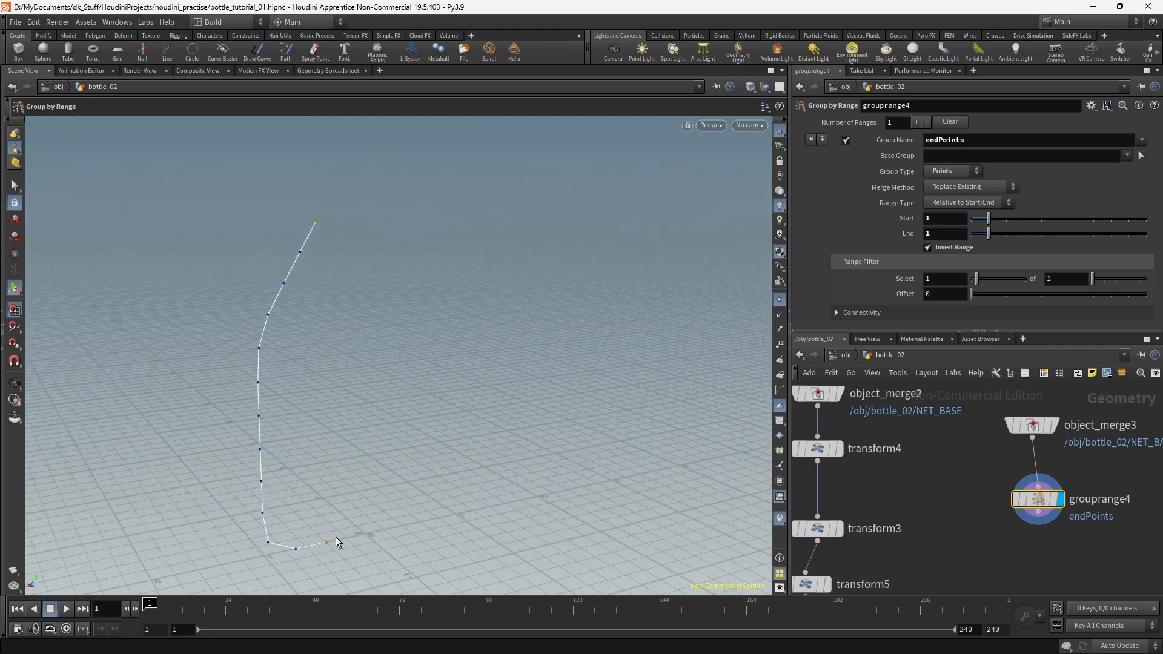
alt+drag(337, 541, 556, 447)
middle_drag(1031, 562, 952, 509)
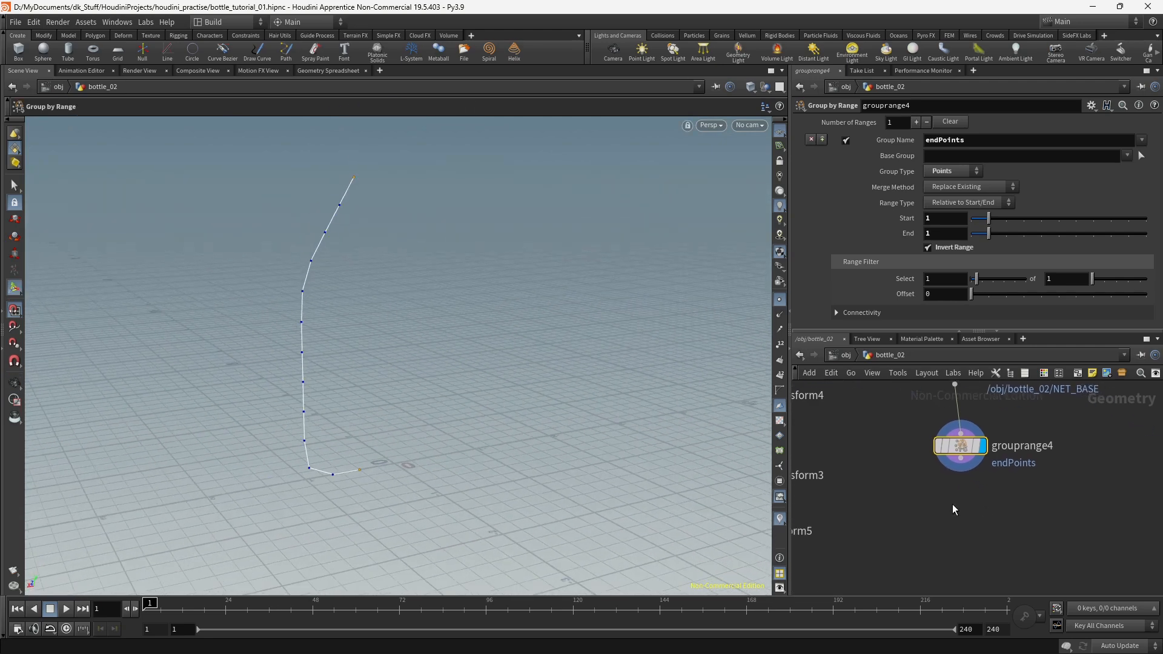
key(Tab)
text(bl)
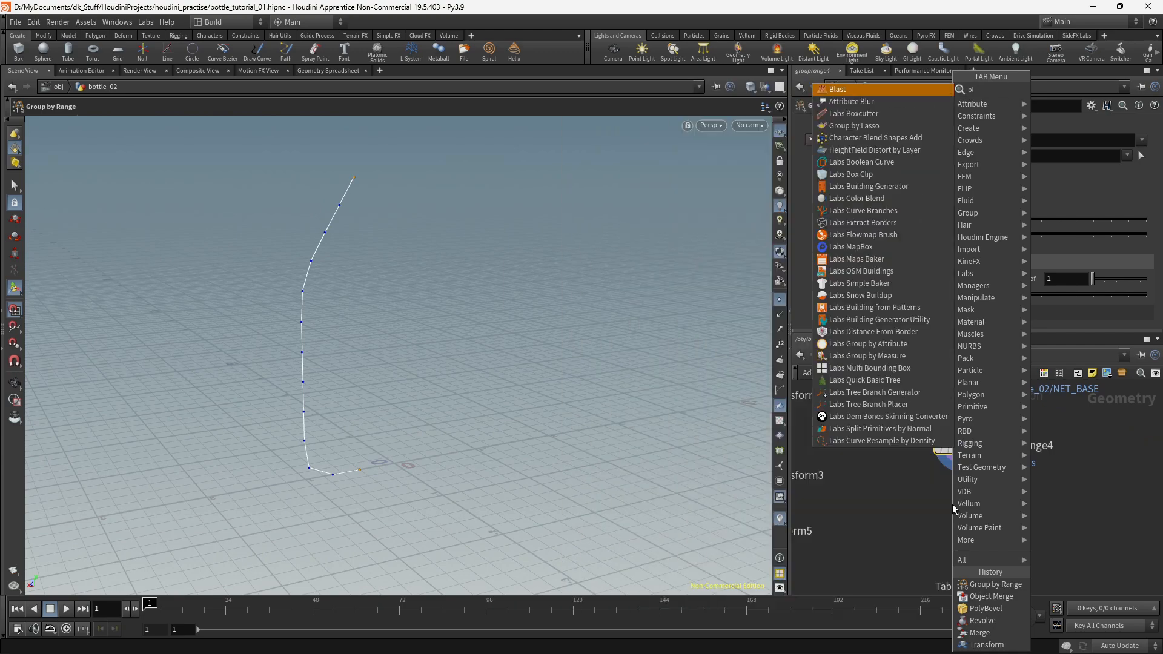
text(as)
key(Return)
click(953, 504)
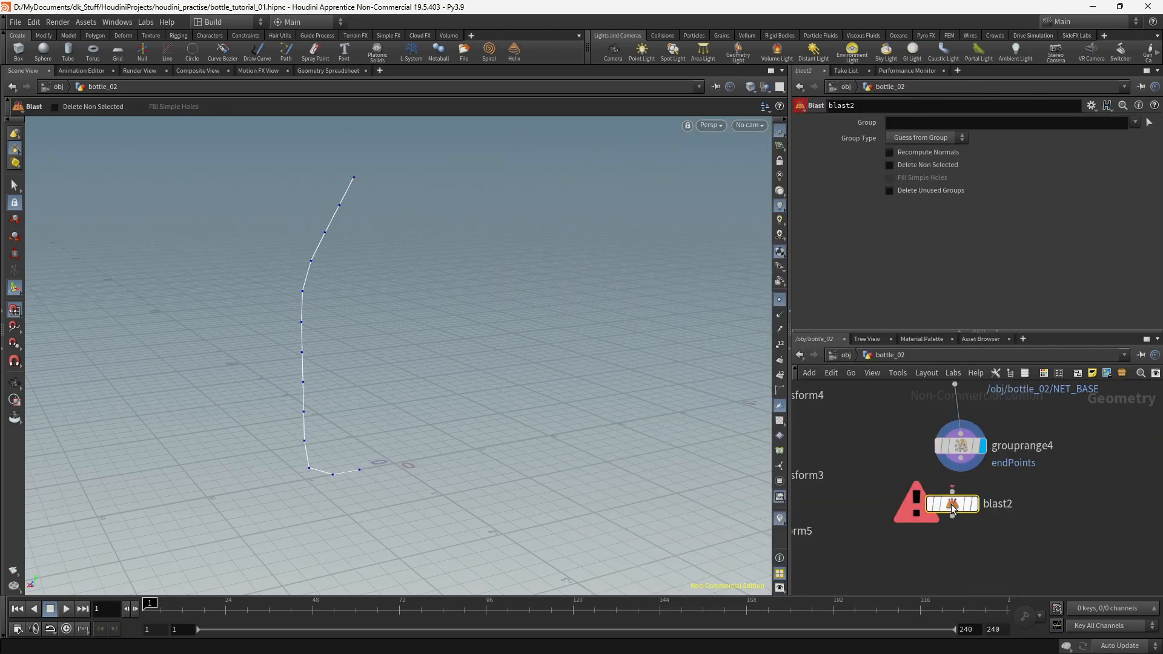
drag(961, 459, 953, 491)
click(983, 478)
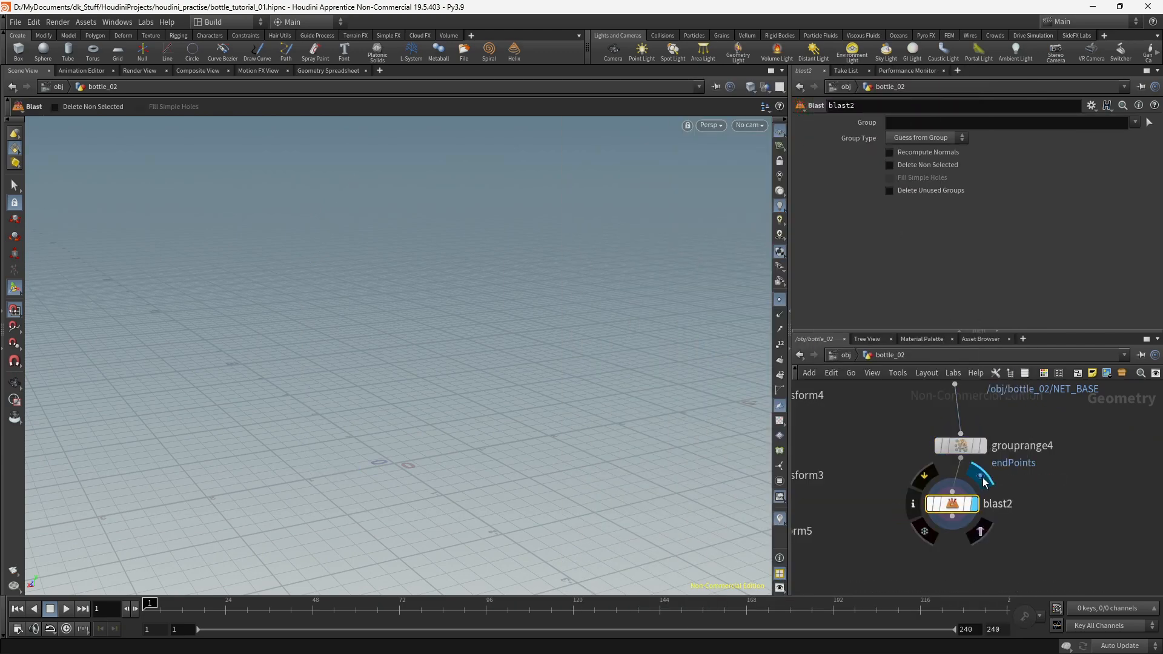
Step: Set the Blast node's group to endPoints and enable Delete Non Selected
click(1134, 127)
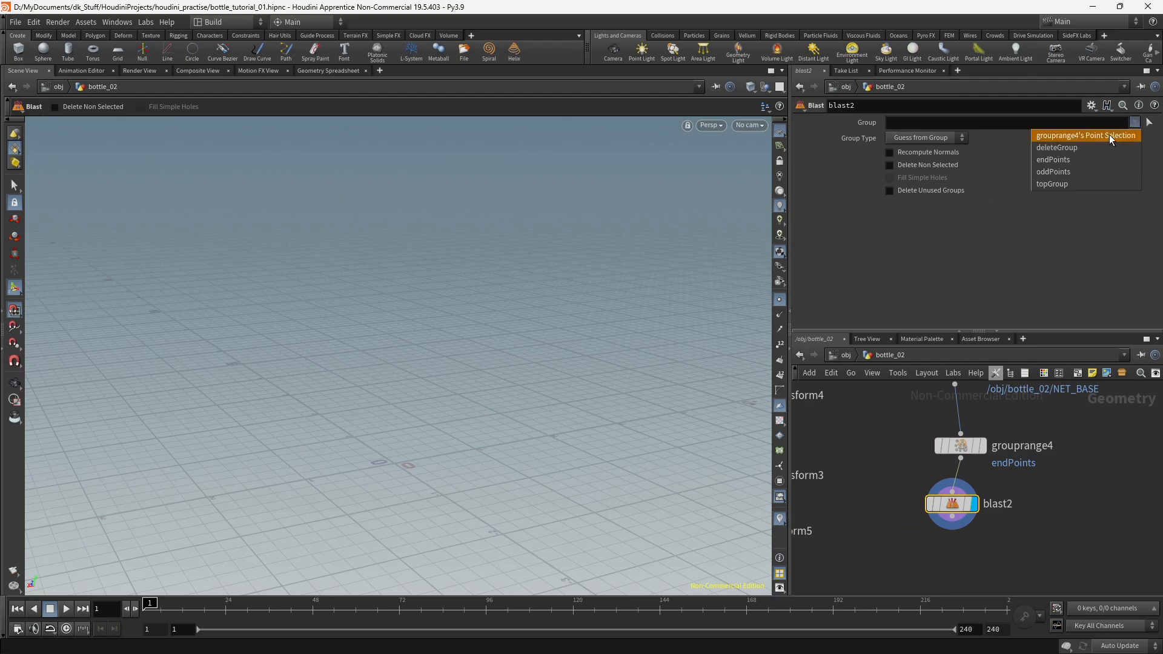
click(1075, 158)
click(935, 165)
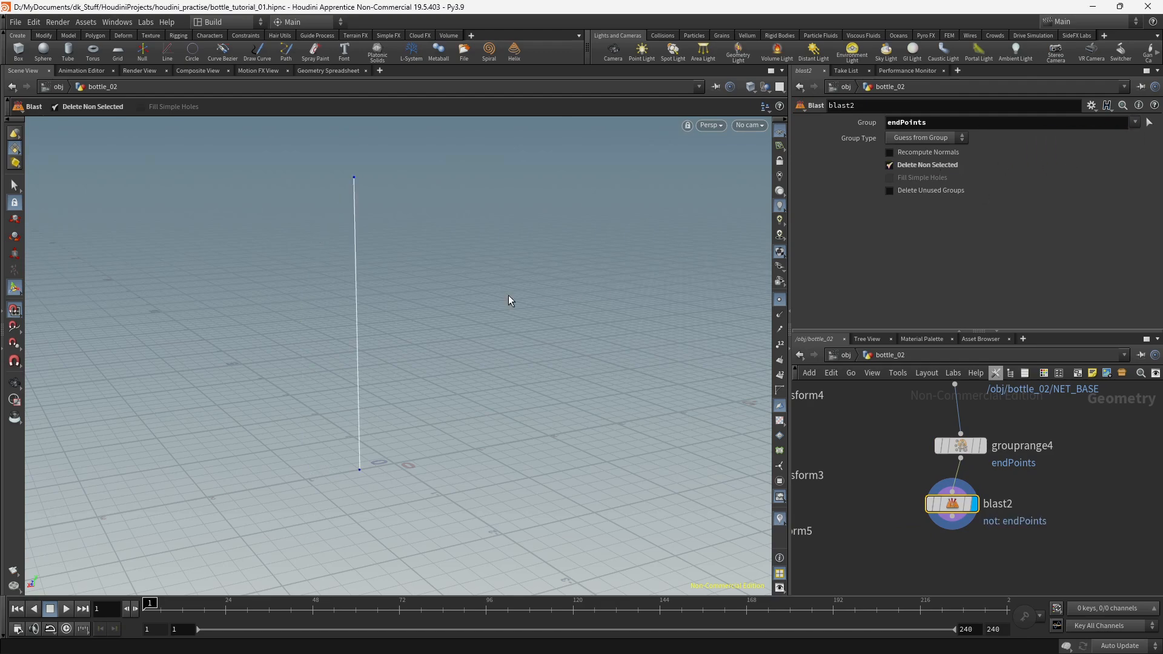
alt+drag(509, 300, 386, 321)
key(Return)
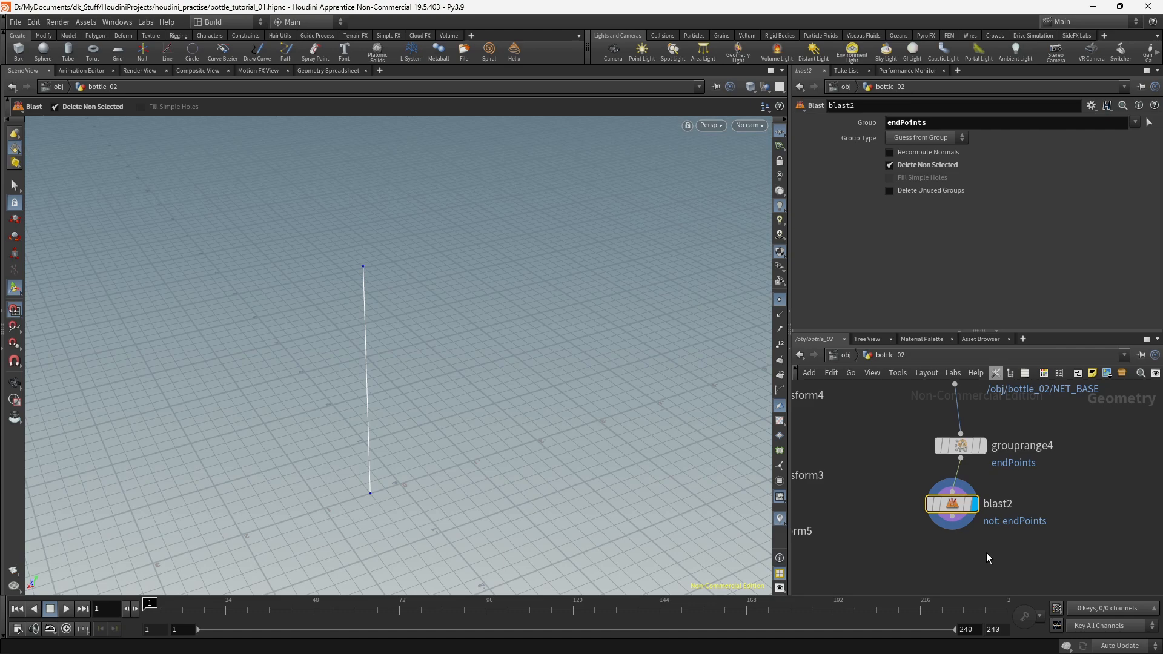
Step: Add a Revolve node fed by blast2, display it and set its surface type to Rows
key(Tab)
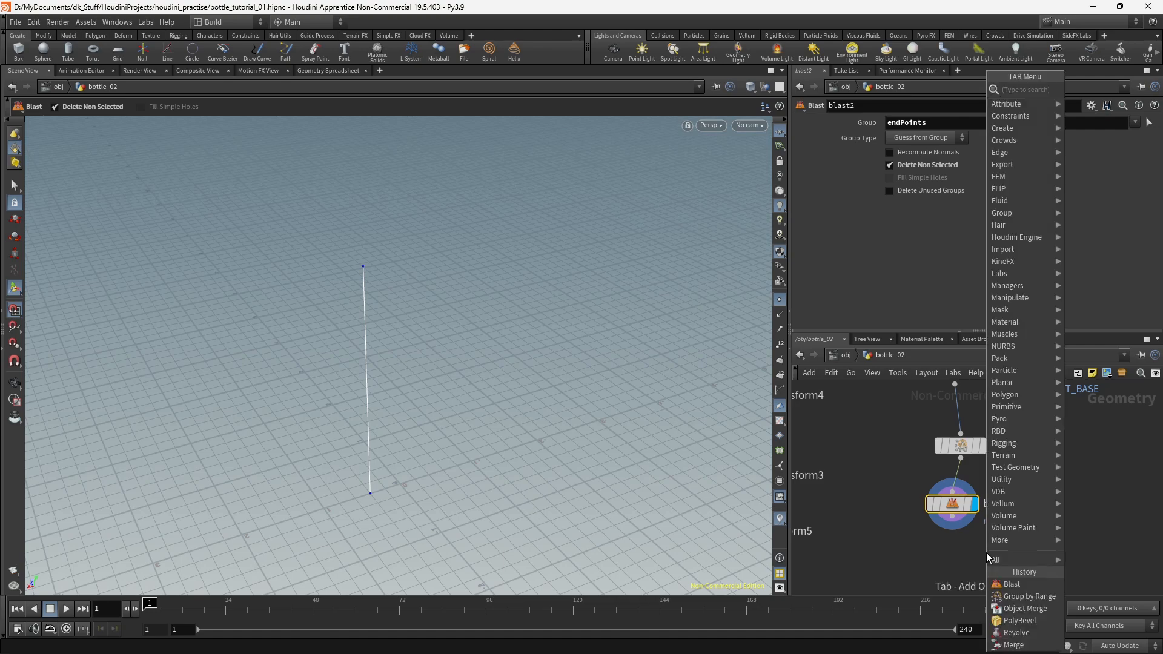
text(rev)
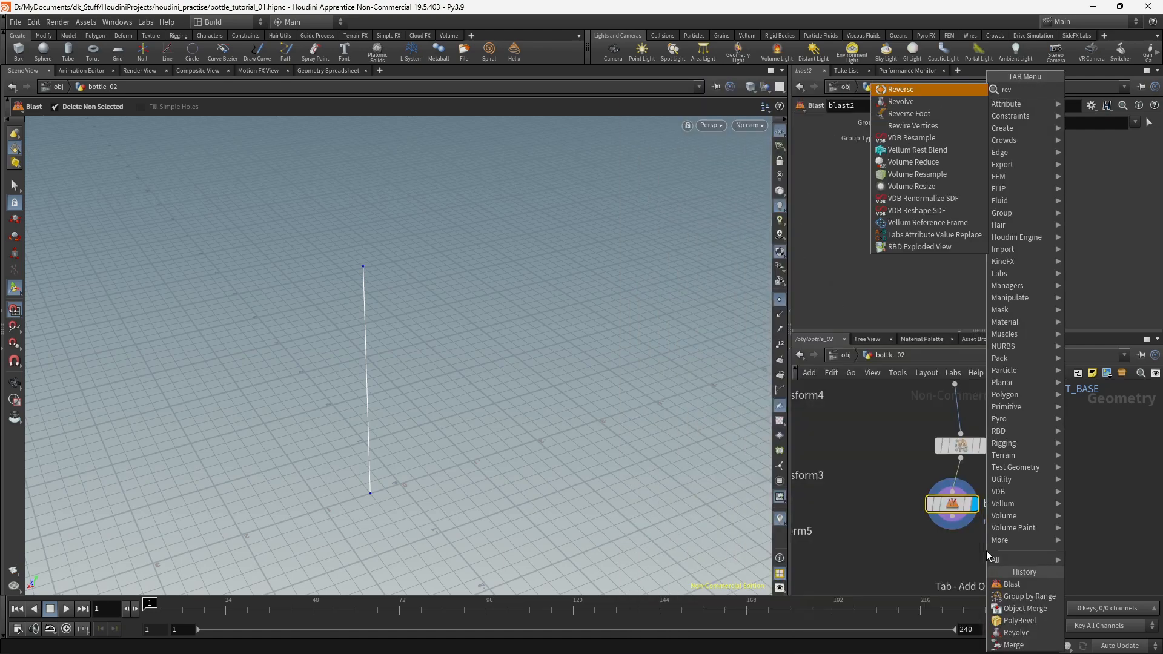
key(Down)
key(Return)
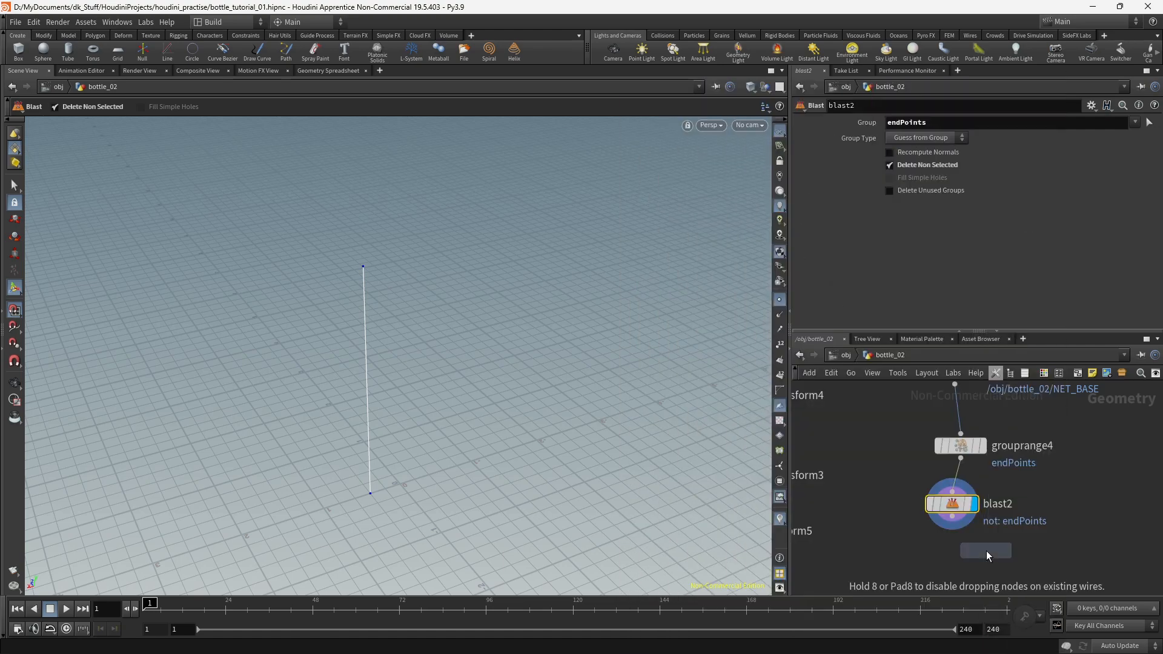
click(987, 551)
drag(955, 507, 987, 539)
click(1008, 552)
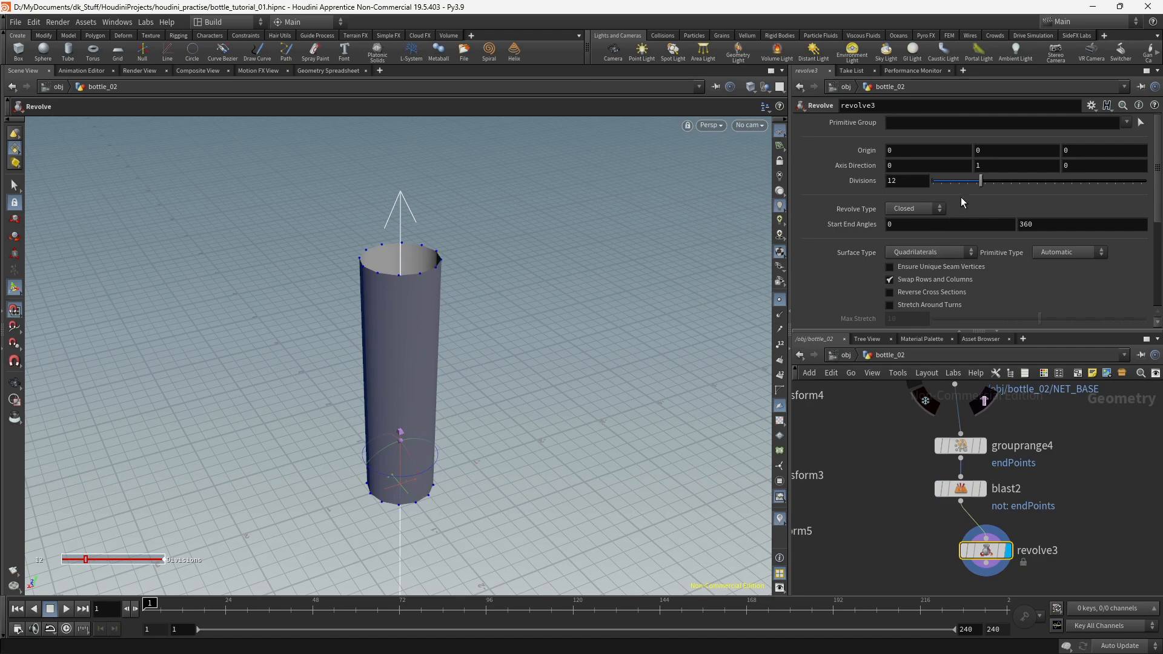
click(930, 254)
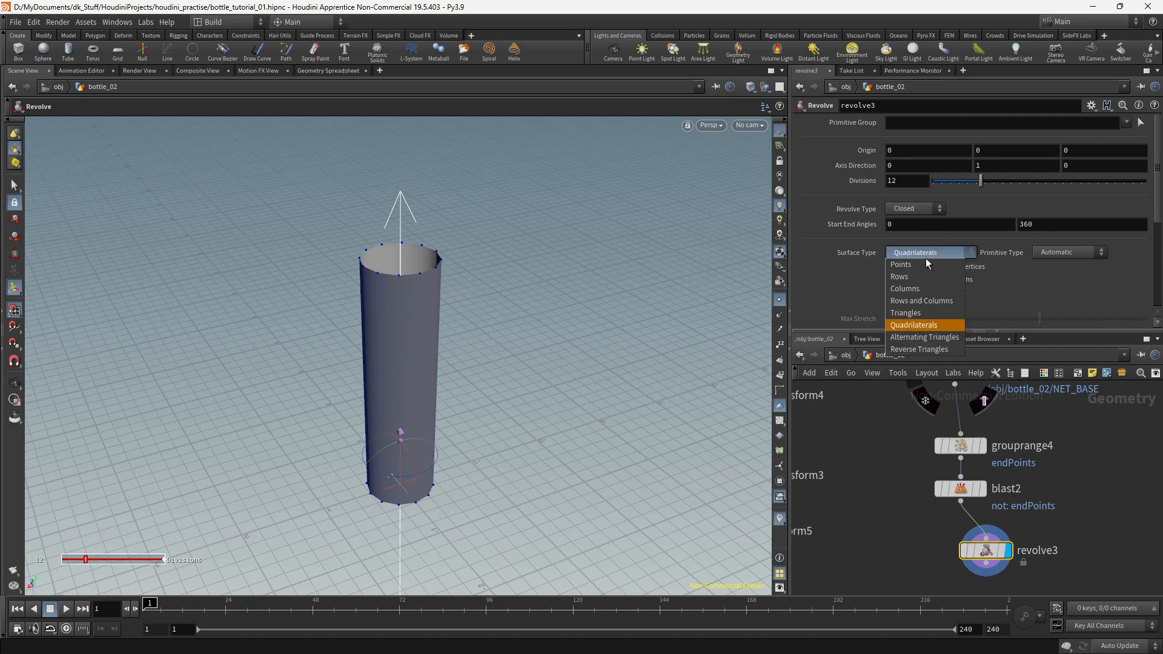
click(921, 276)
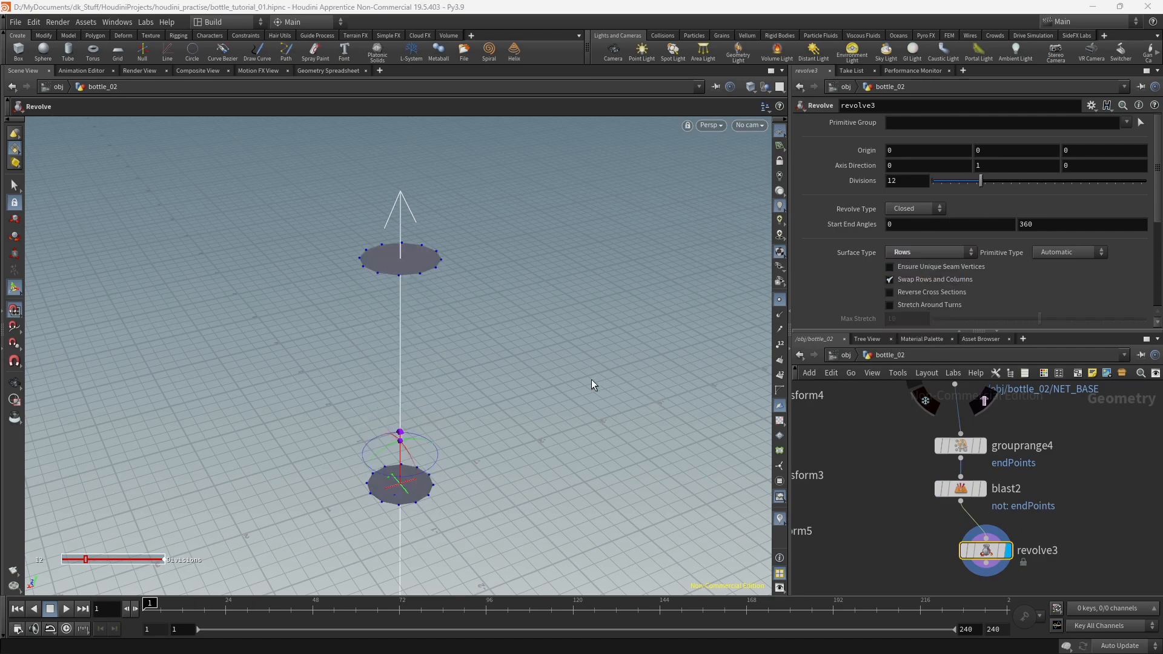
Step: Try 24 divisions on the Revolve node and restore the value to 12
click(901, 183)
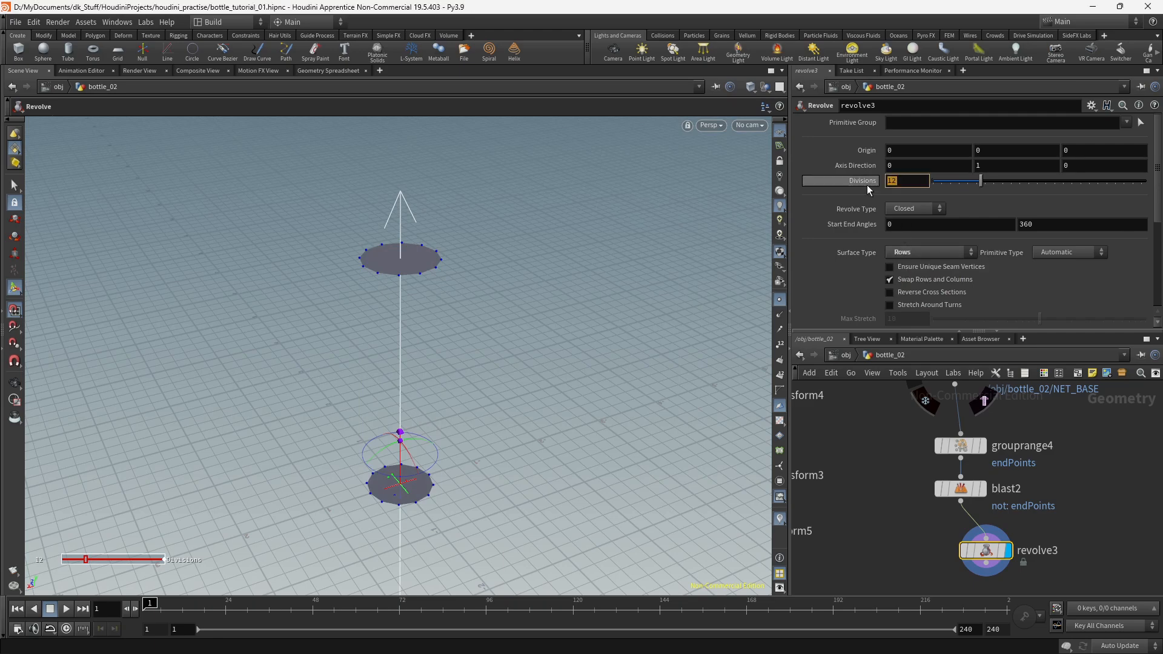
text(24)
key(Return)
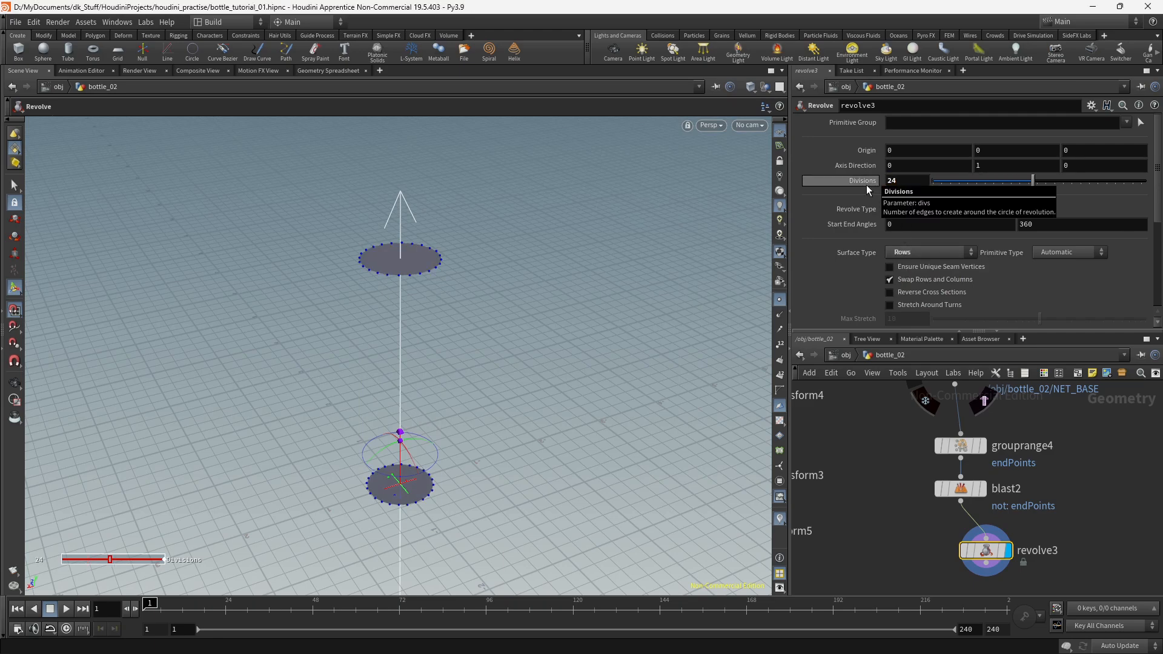
key(Escape)
drag(515, 363, 564, 330)
key(Return)
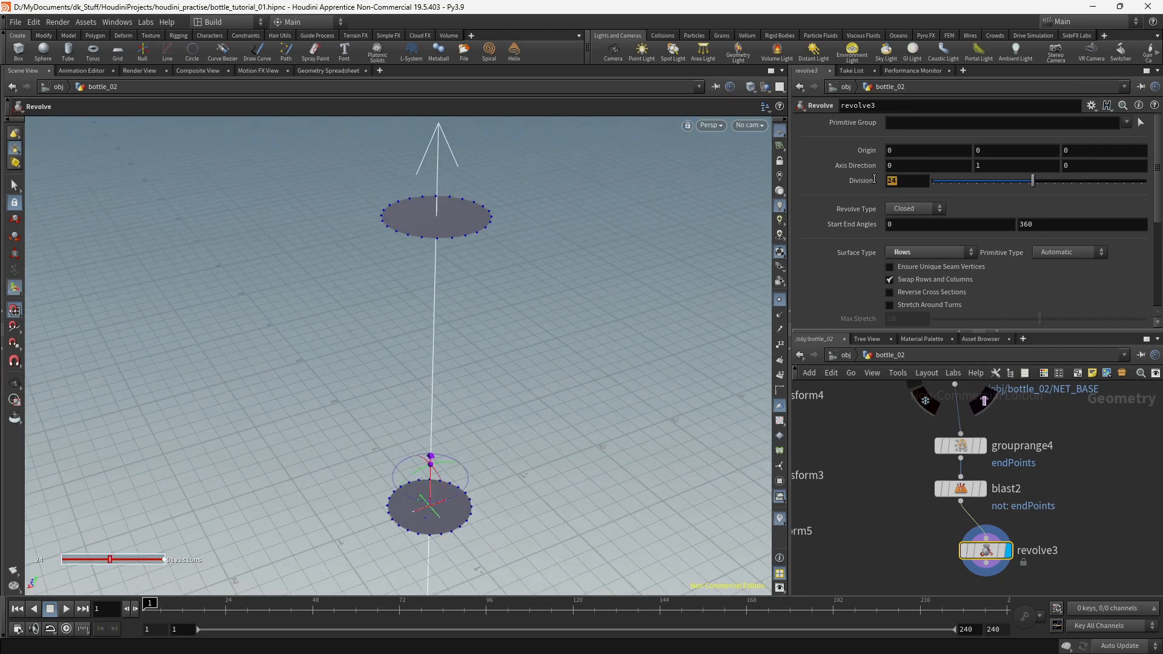
text(12)
key(Return)
alt+right_drag(622, 326, 601, 353)
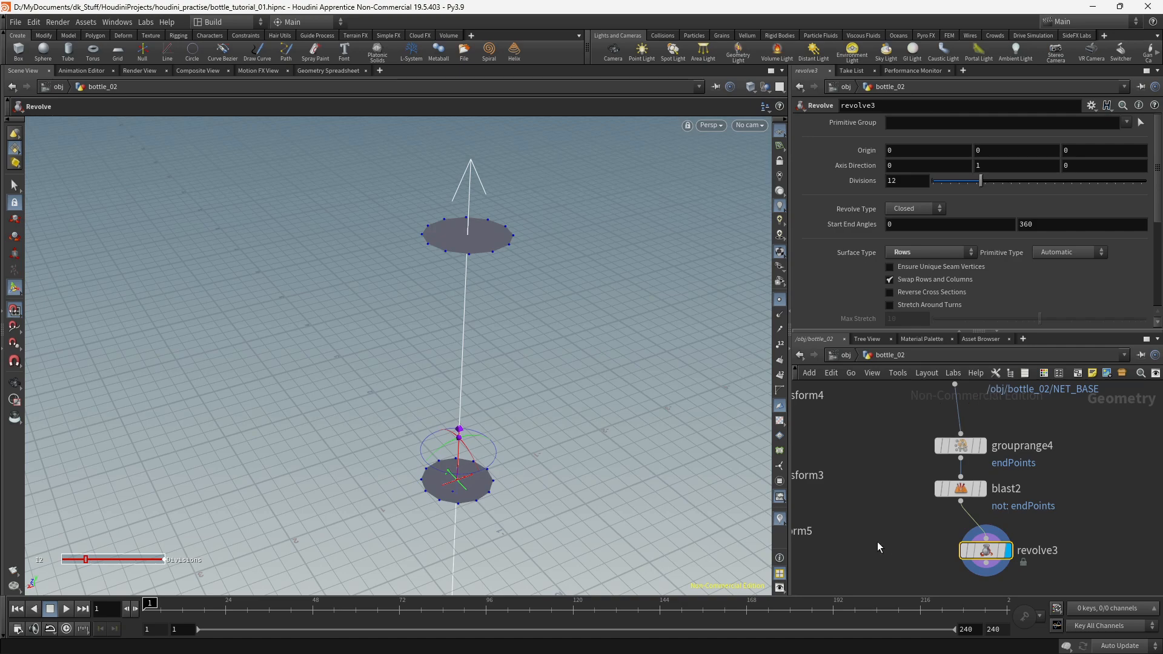
Step: Add a Merge node in the empty area near polybevel3 and revolve3
key(h)
middle_drag(950, 527, 959, 508)
drag(859, 547, 908, 547)
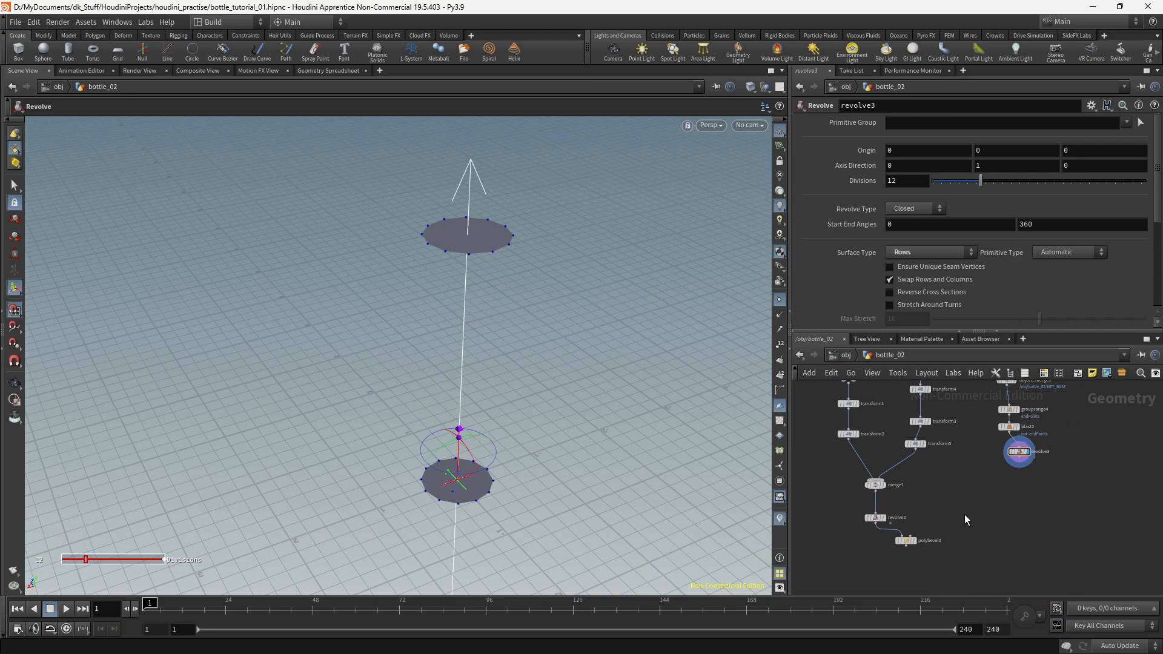
key(Tab)
text(e)
key(BackSpace)
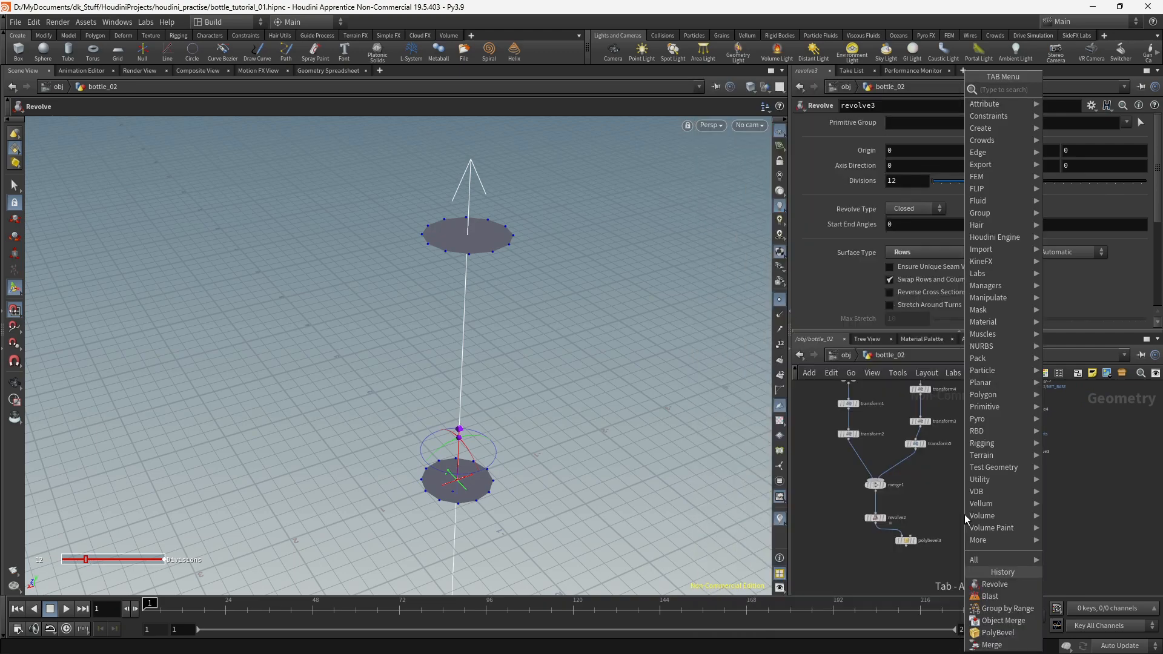
text(merge)
key(Return)
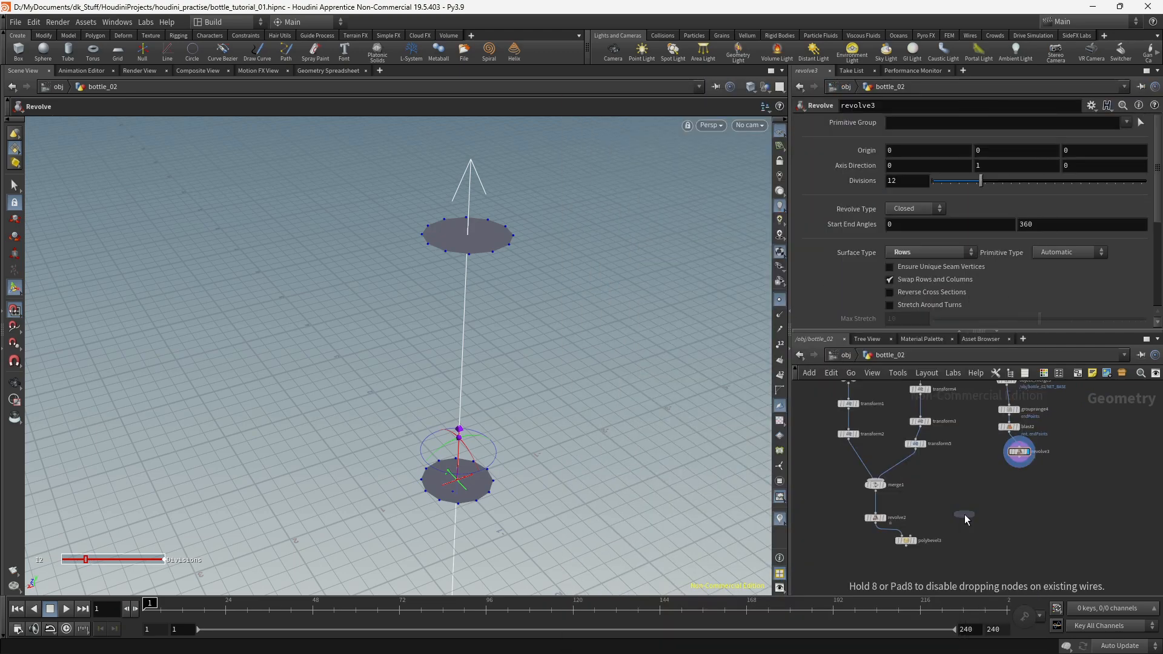
click(964, 515)
Step: Connect polybevel3 and revolve3 into the new Merge node and display it in wireframe
drag(1019, 466, 964, 509)
mouse_move(907, 547)
mouse_down()
mouse_move(950, 505)
mouse_move(964, 509)
mouse_move(922, 600)
mouse_move(938, 550)
mouse_move(919, 564)
mouse_up()
key(y)
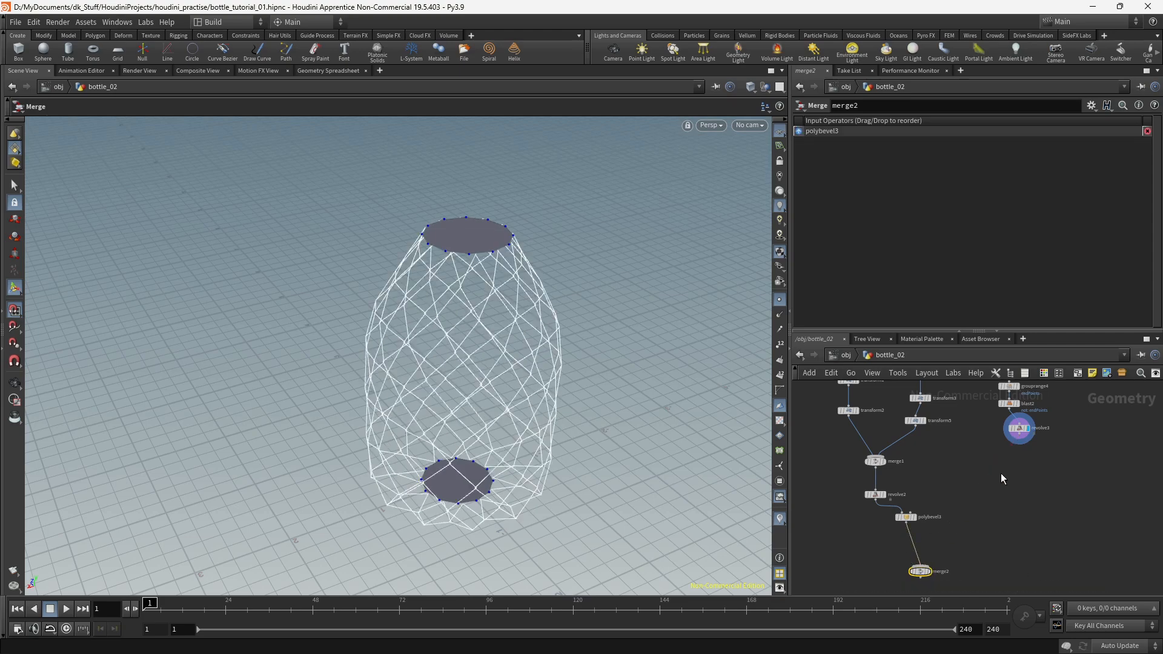
drag(1020, 445, 933, 572)
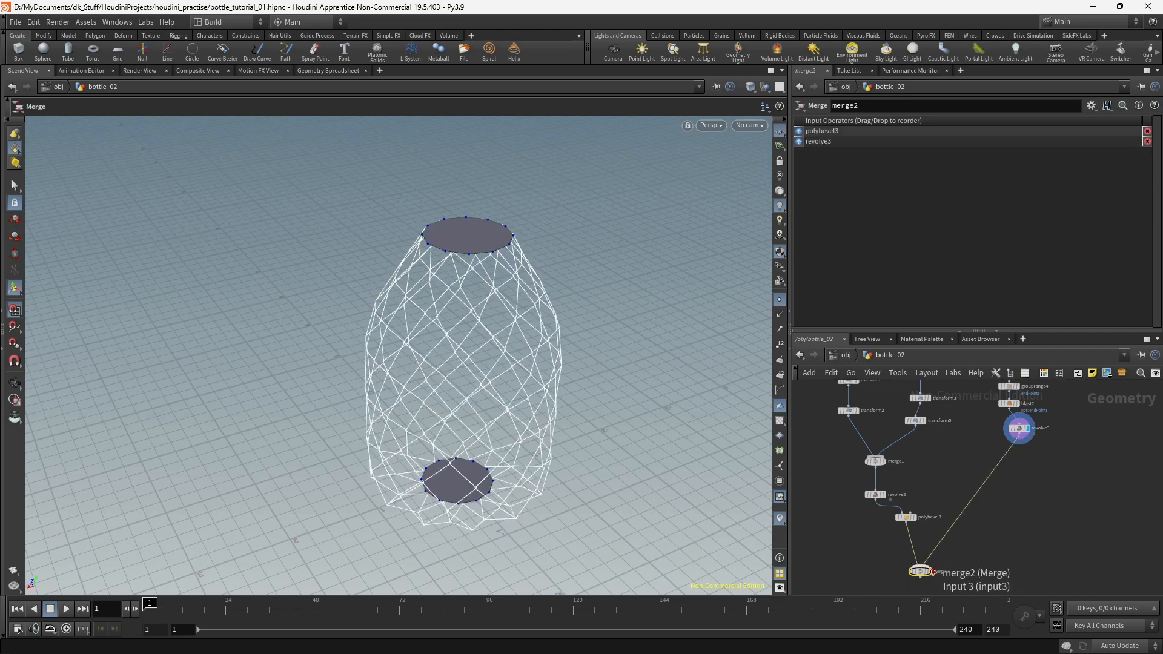
click(931, 571)
key(w)
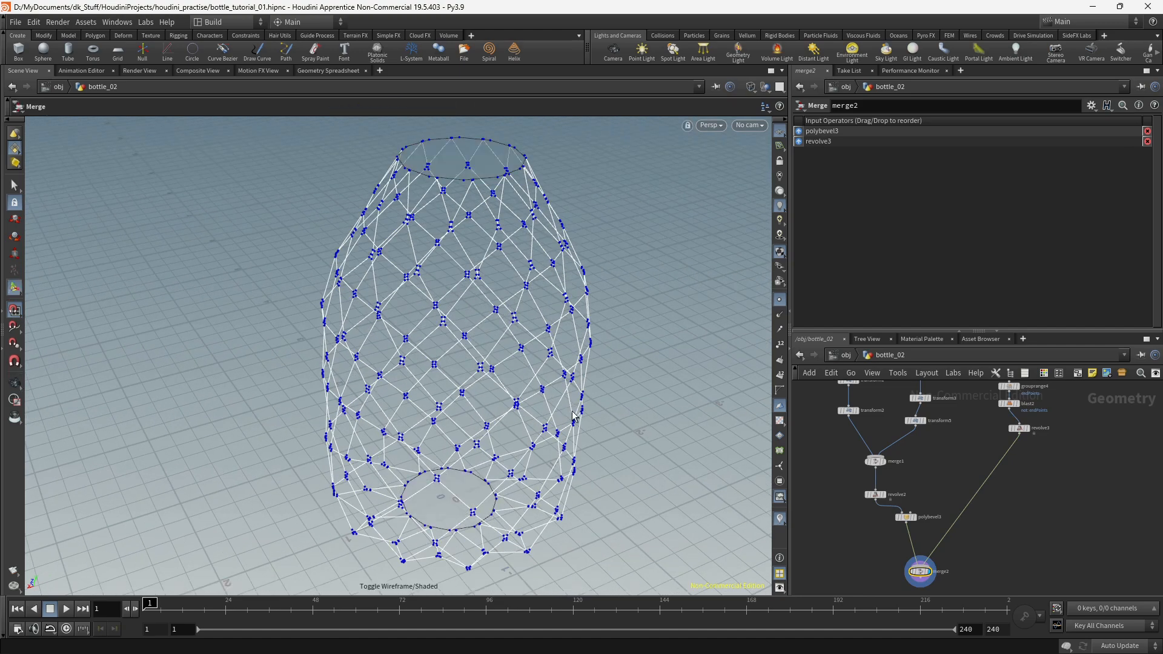
key(Escape)
drag(574, 417, 549, 446)
Step: Add a Curve Surface node near merge2
middle_drag(1031, 563, 1042, 472)
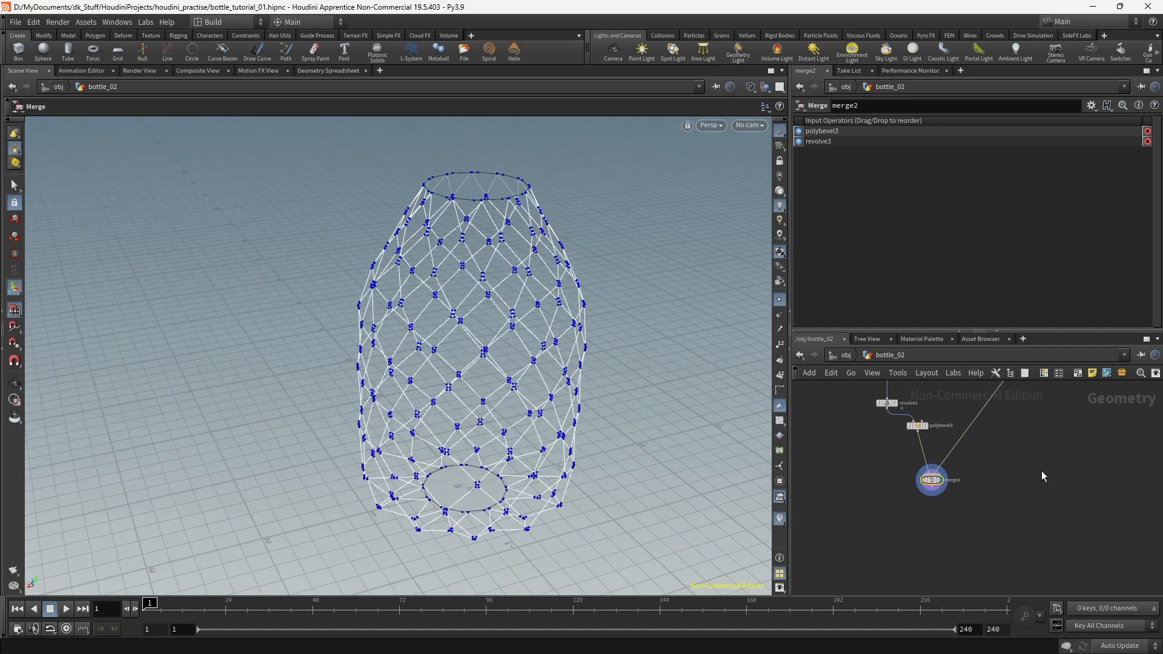
key(Tab)
mouse_move(1026, 479)
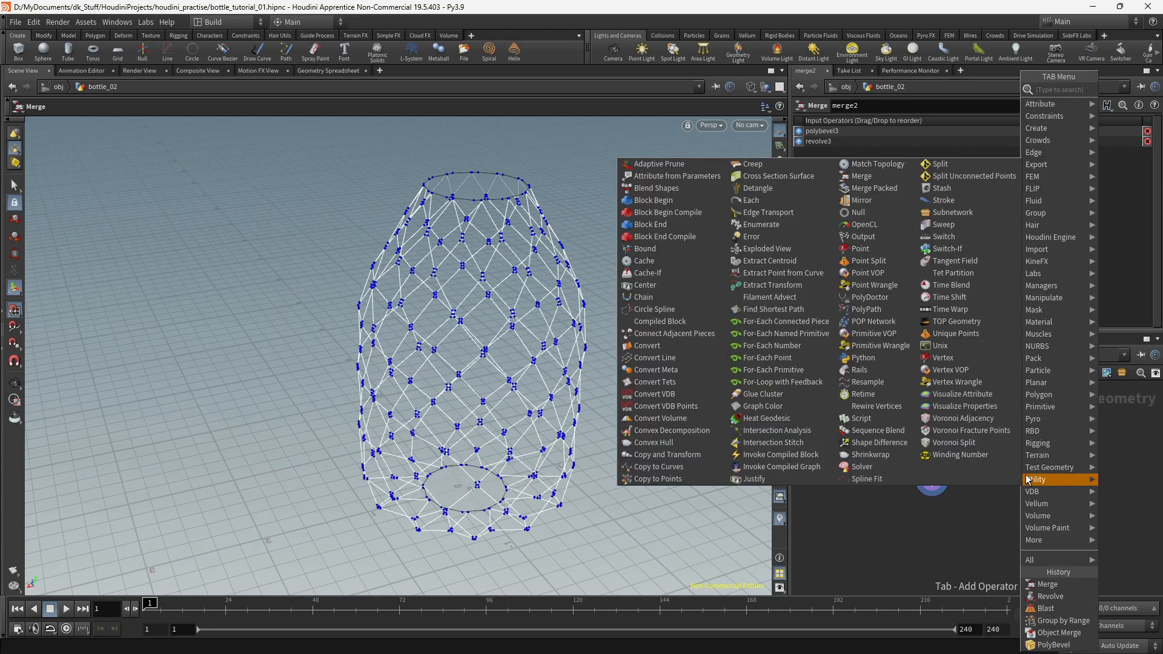
text(po)
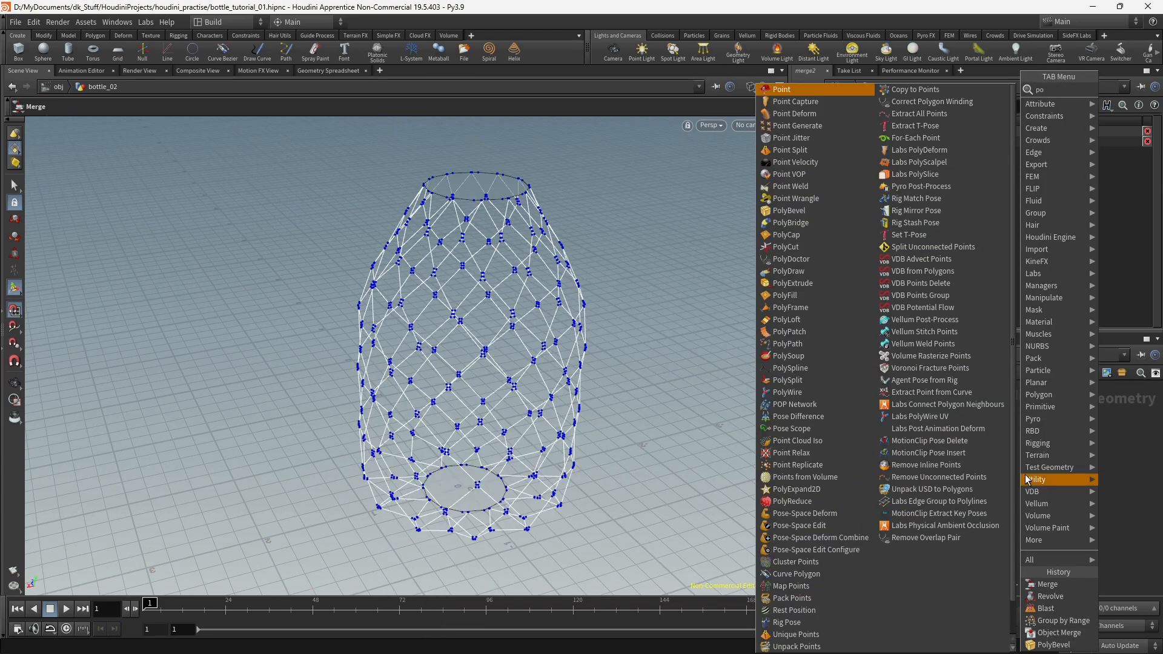
key(BackSpace)
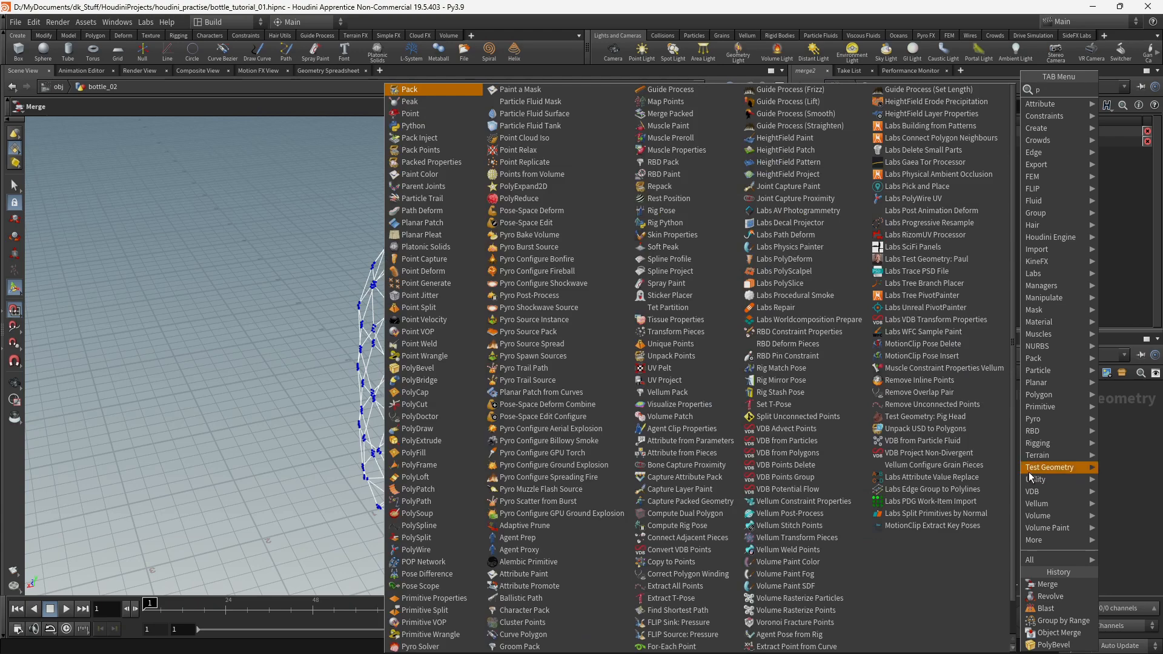
key(BackSpace)
text(cur)
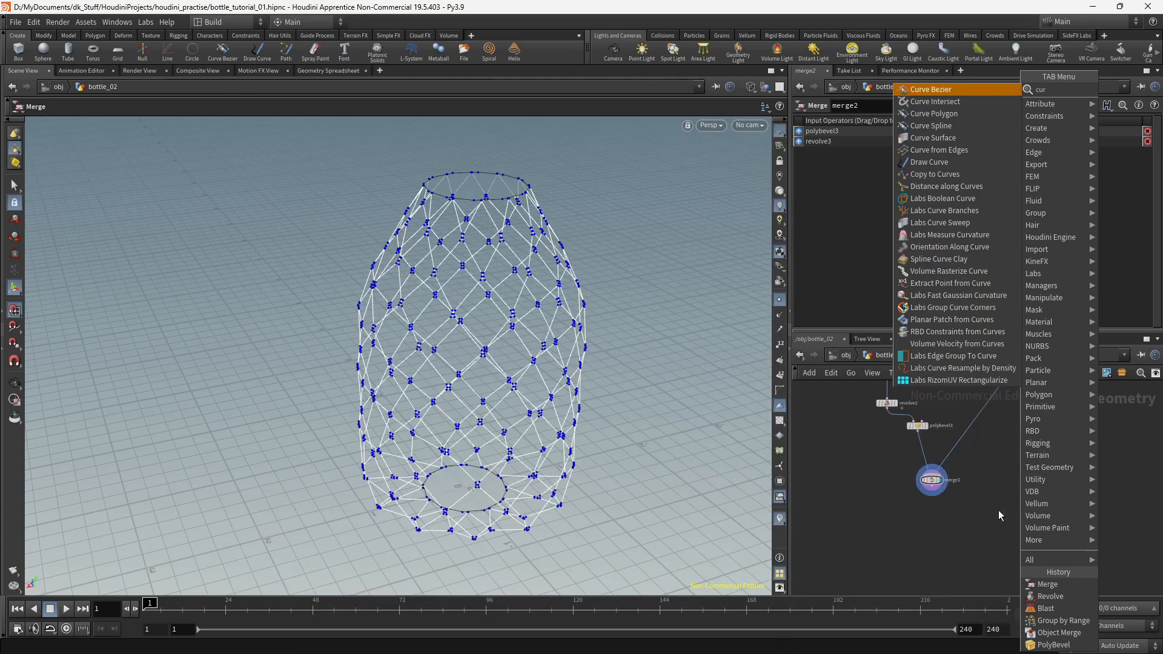
text(ve su)
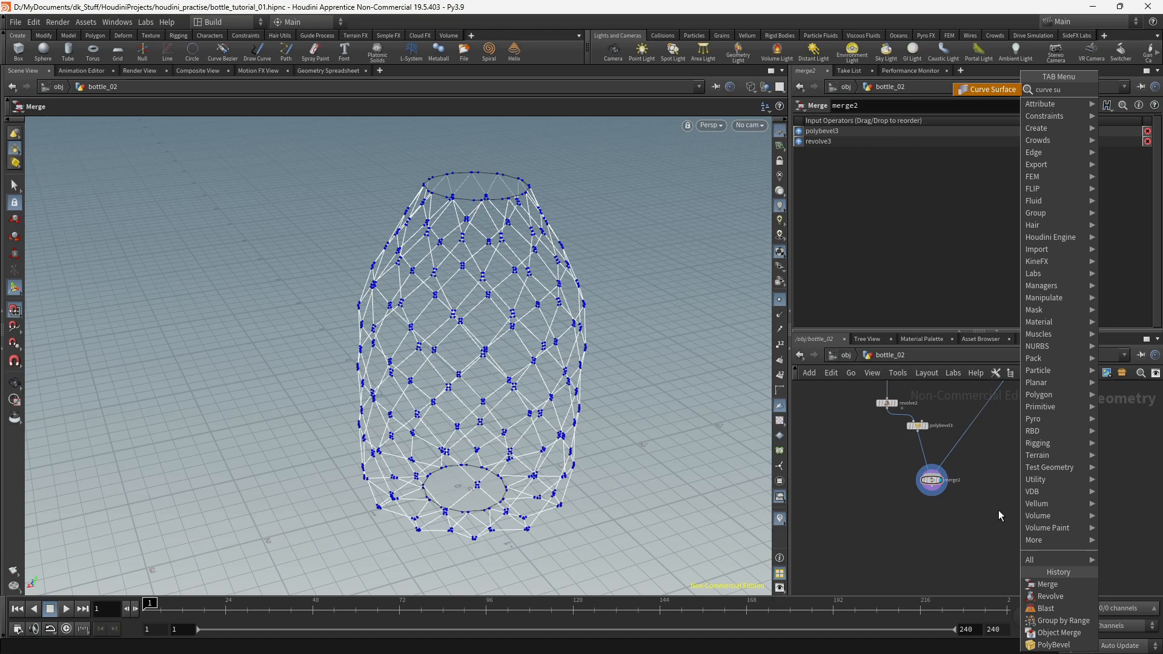
key(Return)
click(998, 511)
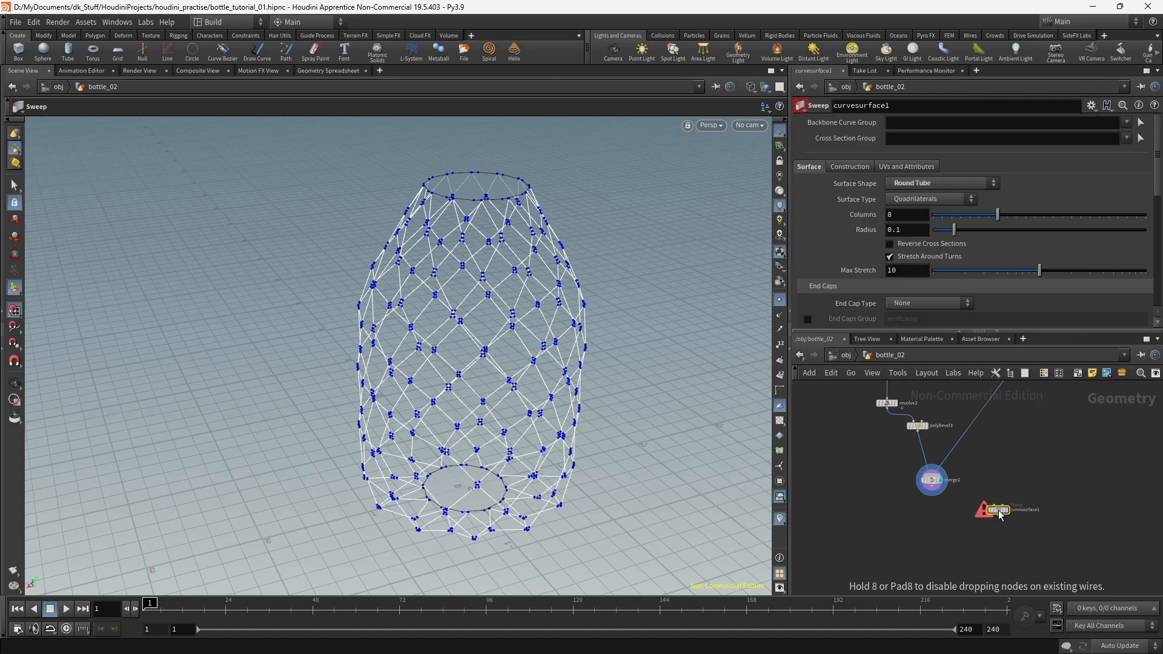
Step: Connect merge2 to curvesurface1's first input, display curvesurface1 and switch the viewport back to shaded mode
scroll(974, 507, up, 4)
drag(1023, 519, 895, 552)
drag(888, 475, 888, 540)
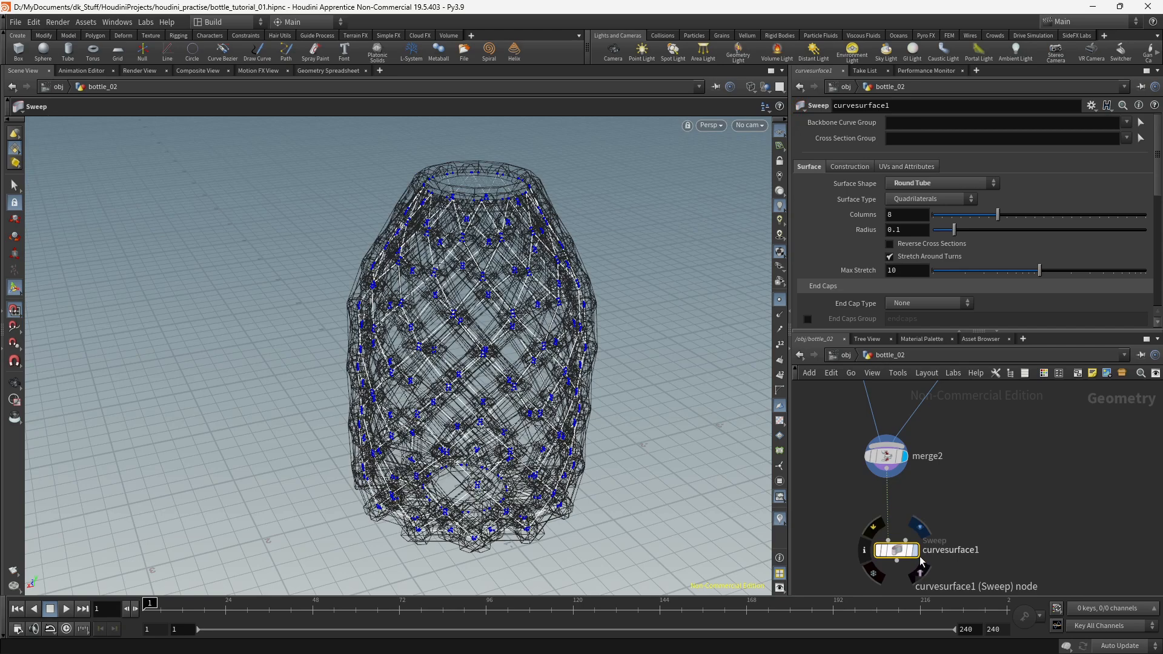
key(w)
alt+drag(480, 408, 525, 388)
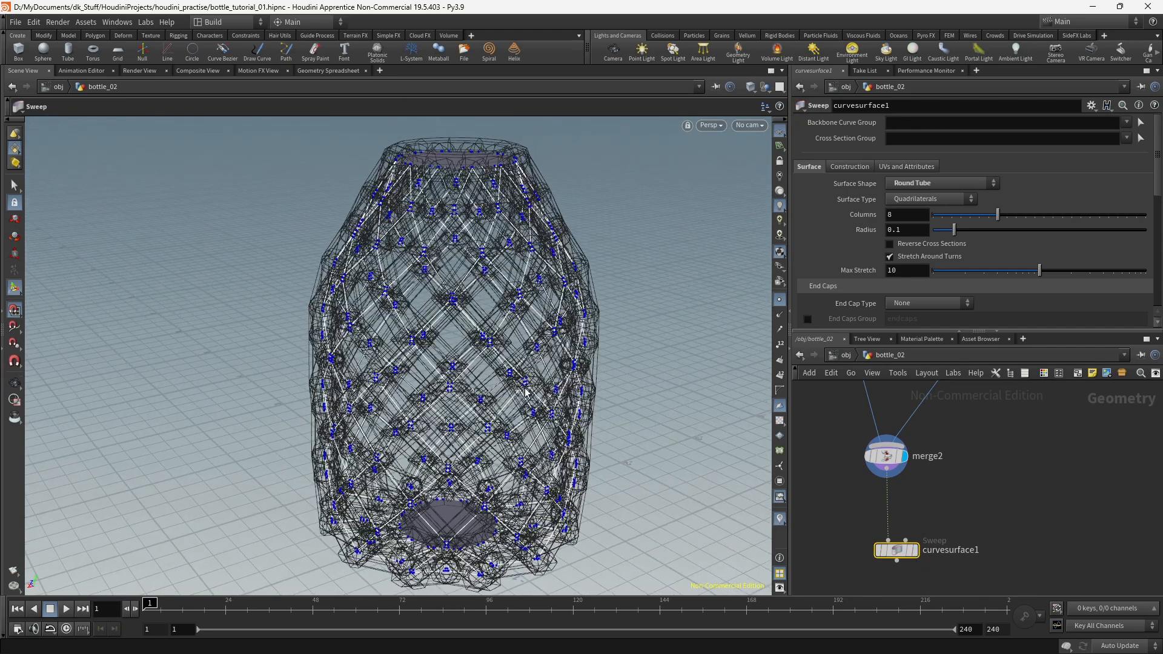
click(923, 532)
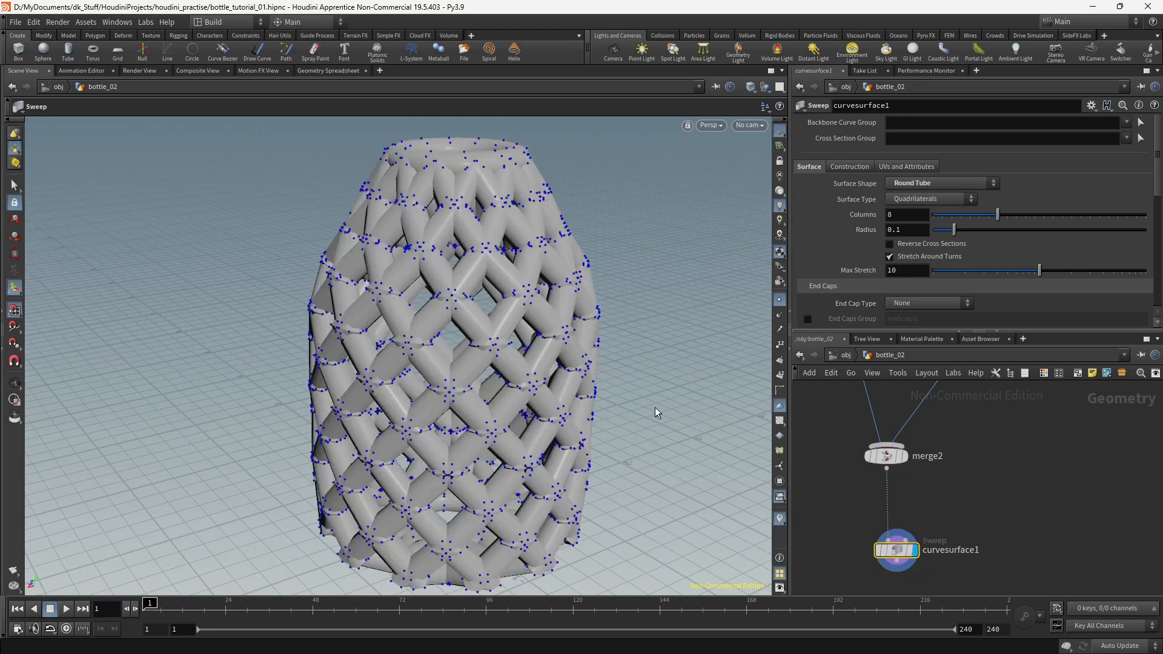
mouse_move(655, 411)
alt+mouse_down()
mouse_move(598, 415)
mouse_move(591, 447)
mouse_move(668, 440)
alt+mouse_up()
key(Return)
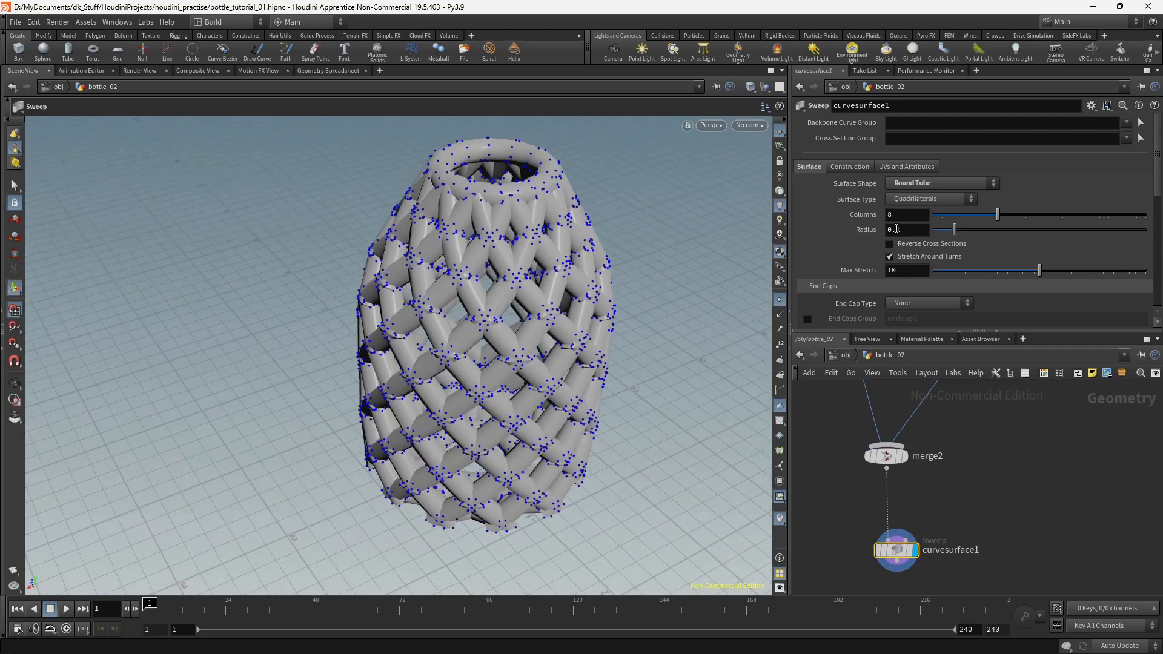
Step: Insert a Resample node between merge2 and curvesurface1 and display its output
alt+drag(582, 284, 527, 266)
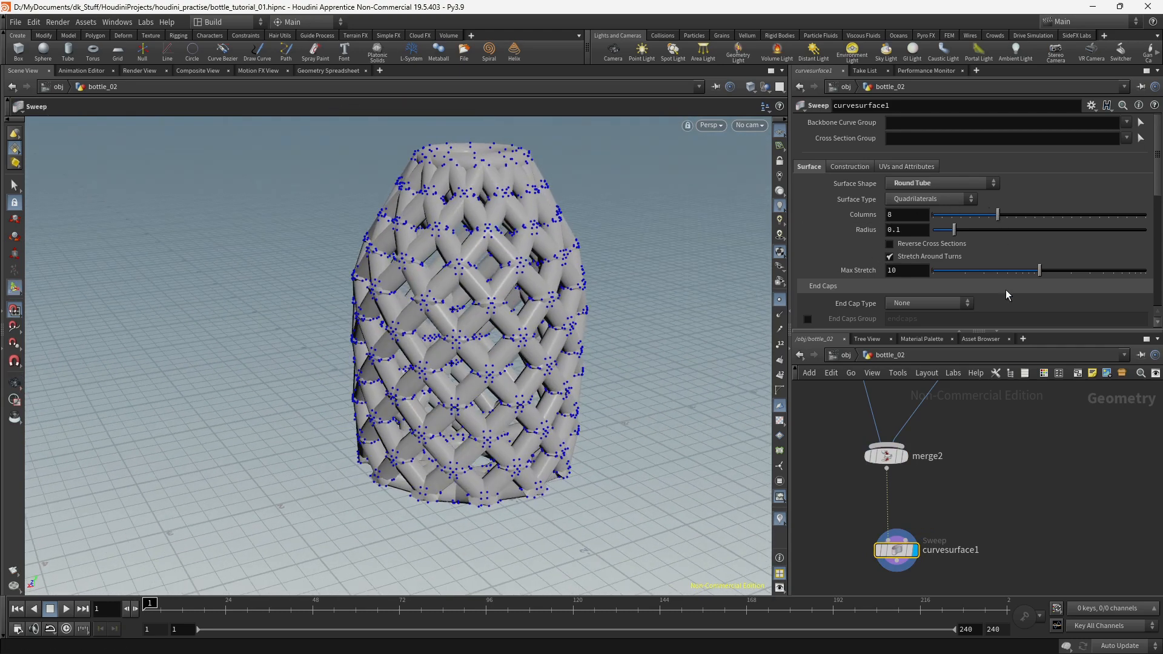
key(Tab)
text(resample)
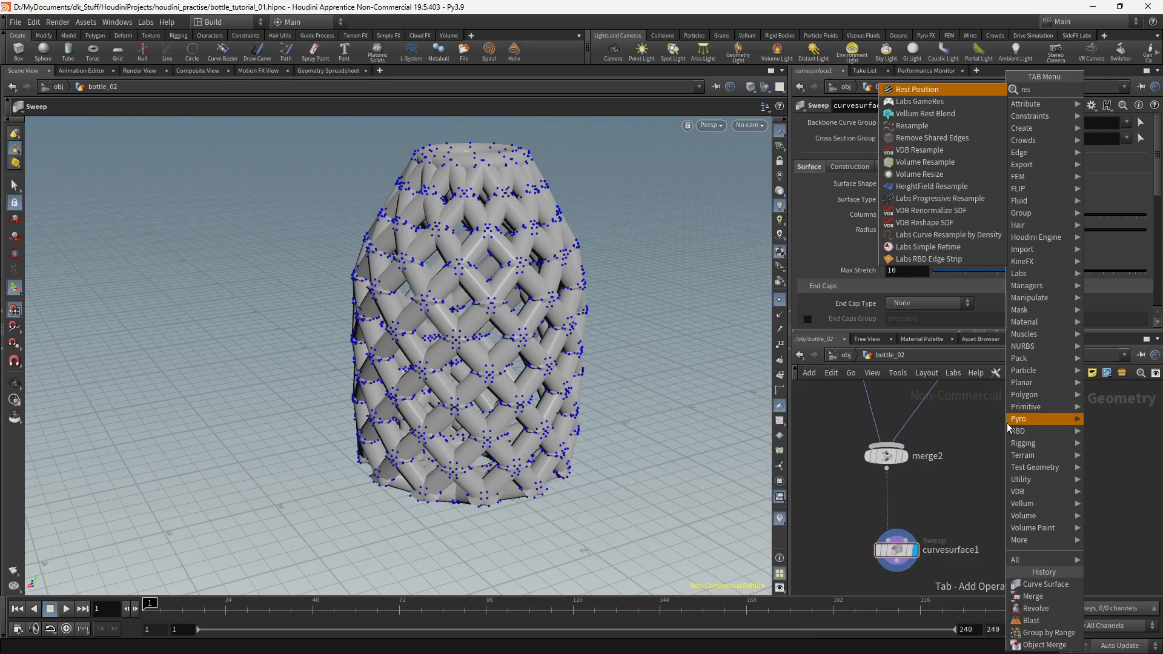
key(Return)
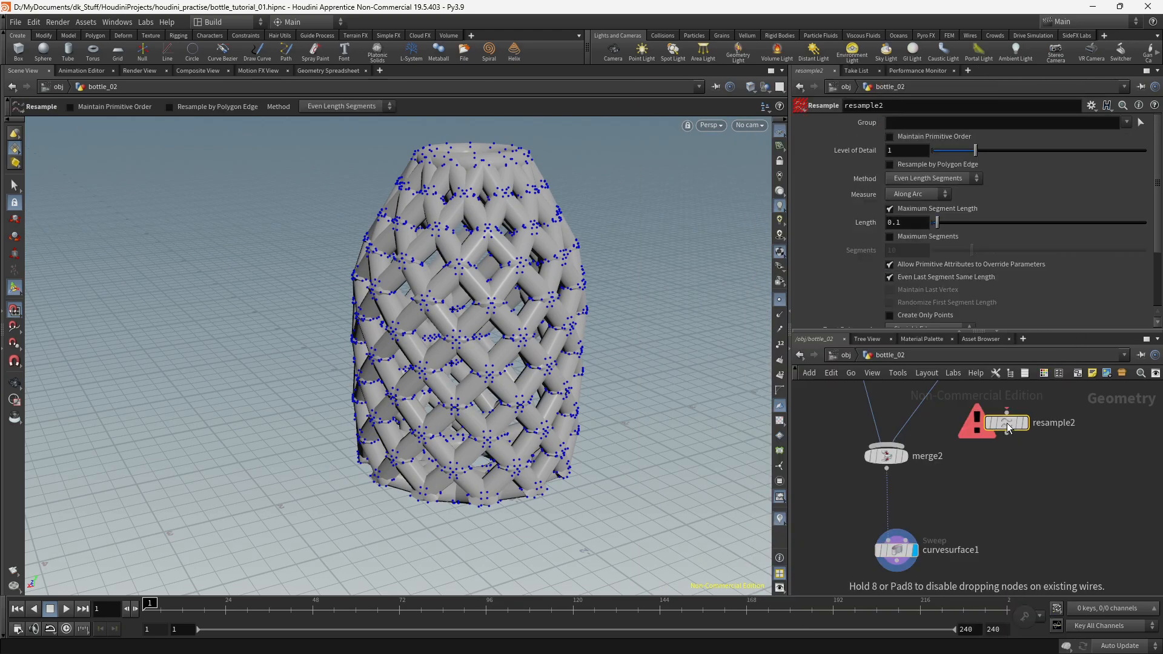
click(892, 507)
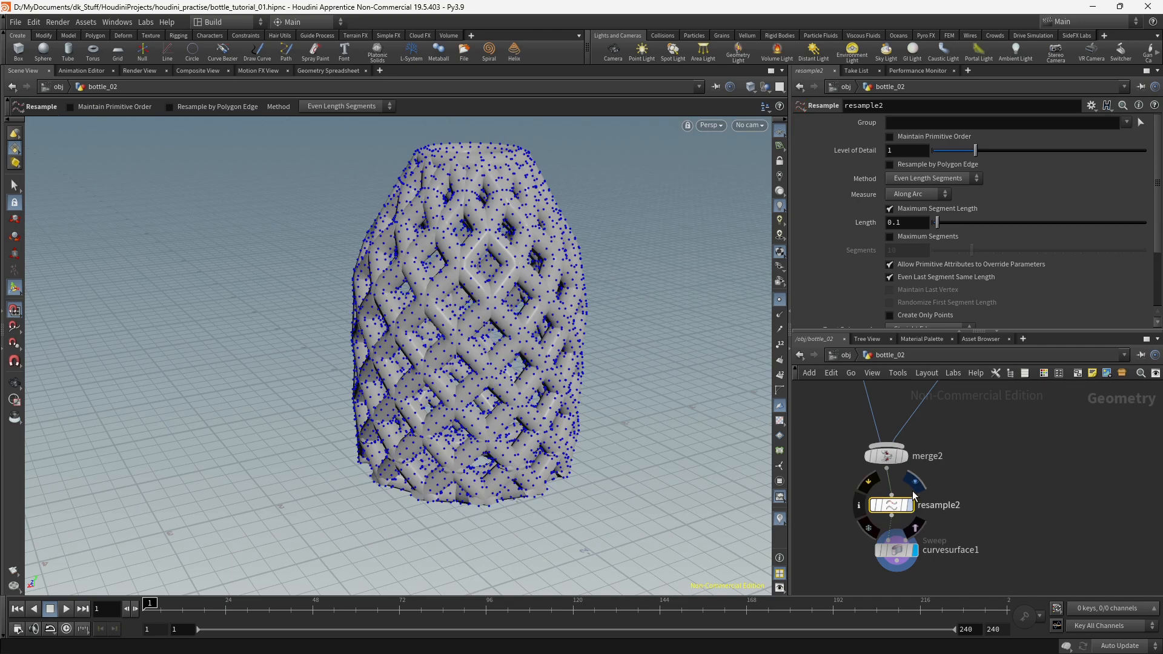
click(916, 485)
scroll(553, 354, up, 5)
alt+drag(553, 354, 554, 316)
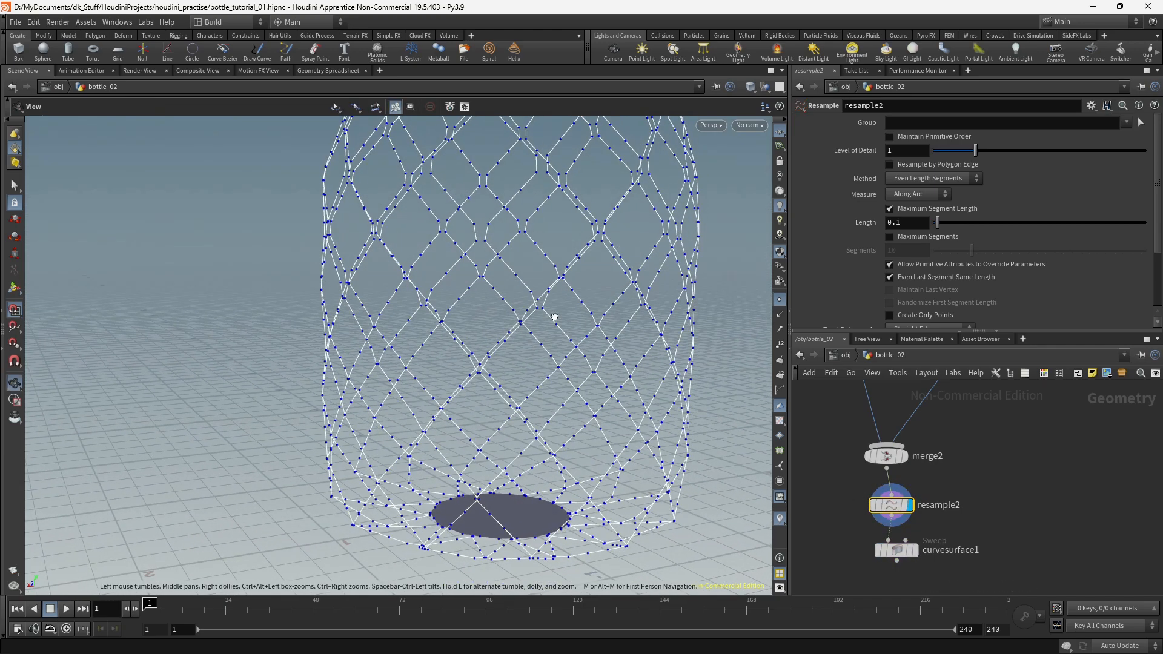
Step: Set resample2's maximum segment length to 0.02 and treat its polygons as Subdivision Curves
click(917, 218)
text(0.0)
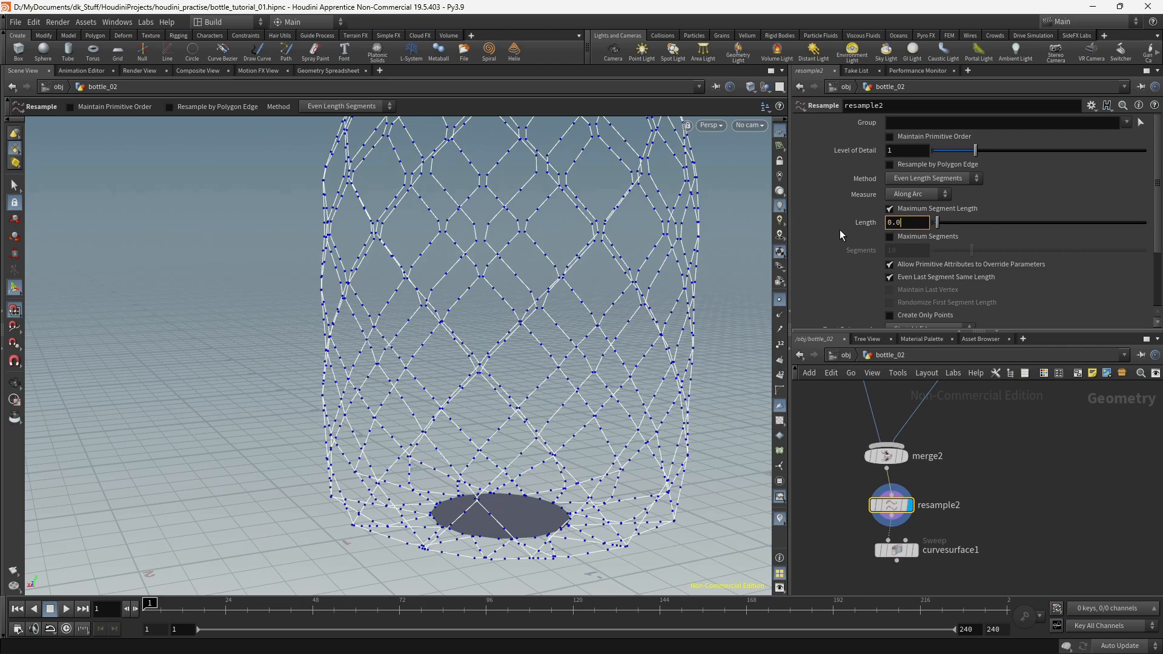
text(2)
key(Return)
alt+drag(557, 332, 603, 339)
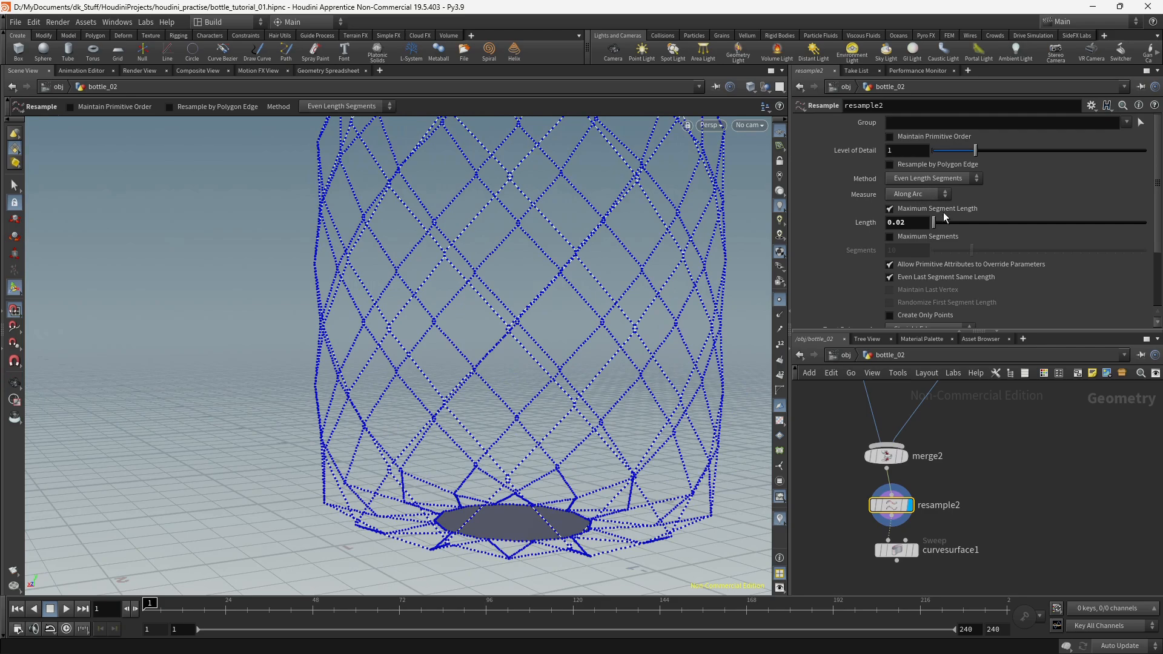
scroll(943, 212, down, 2)
click(927, 266)
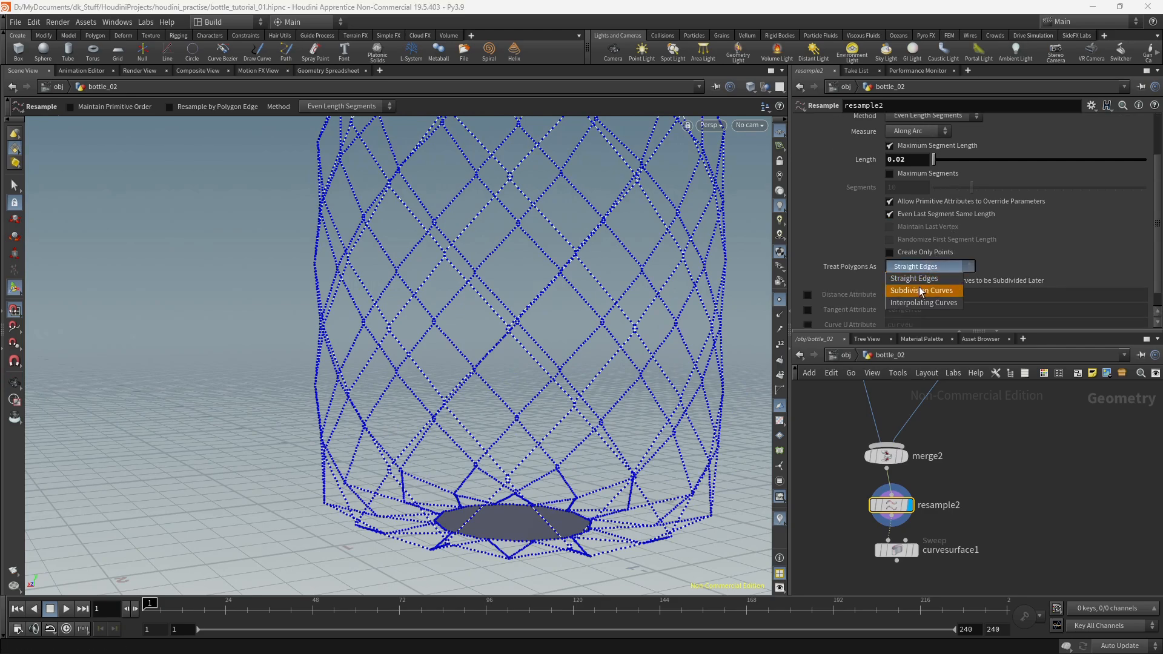
click(920, 289)
alt+drag(644, 307, 565, 276)
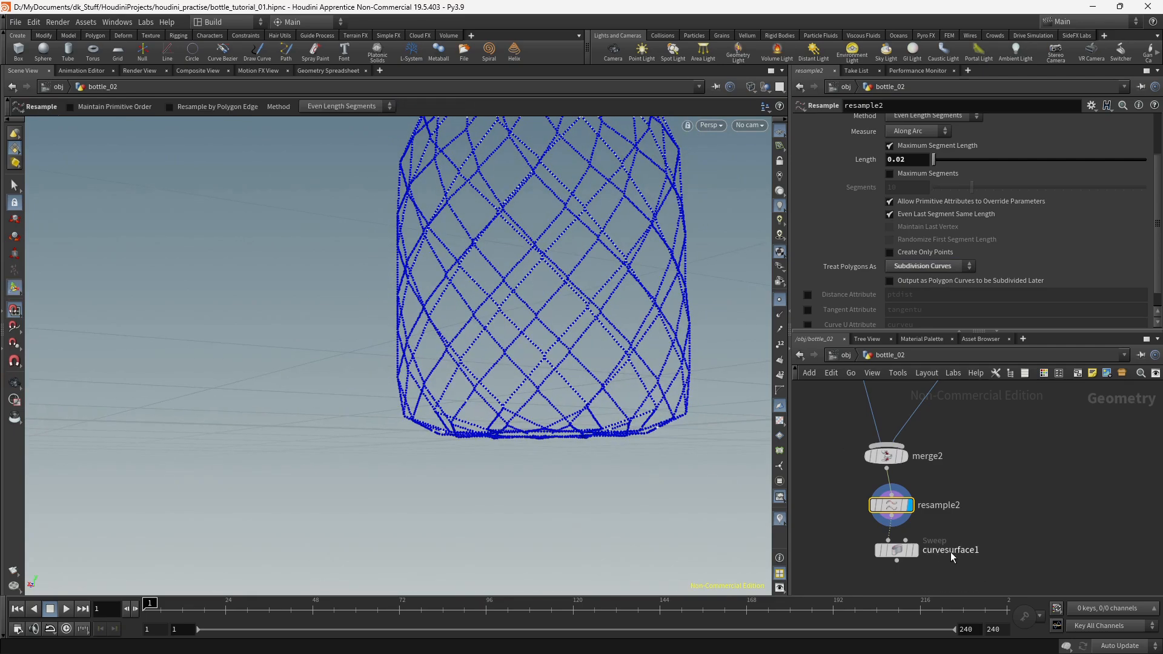
Step: Display curvesurface1 in shaded mode and hide the point markers in the viewport
click(913, 550)
key(shift+w)
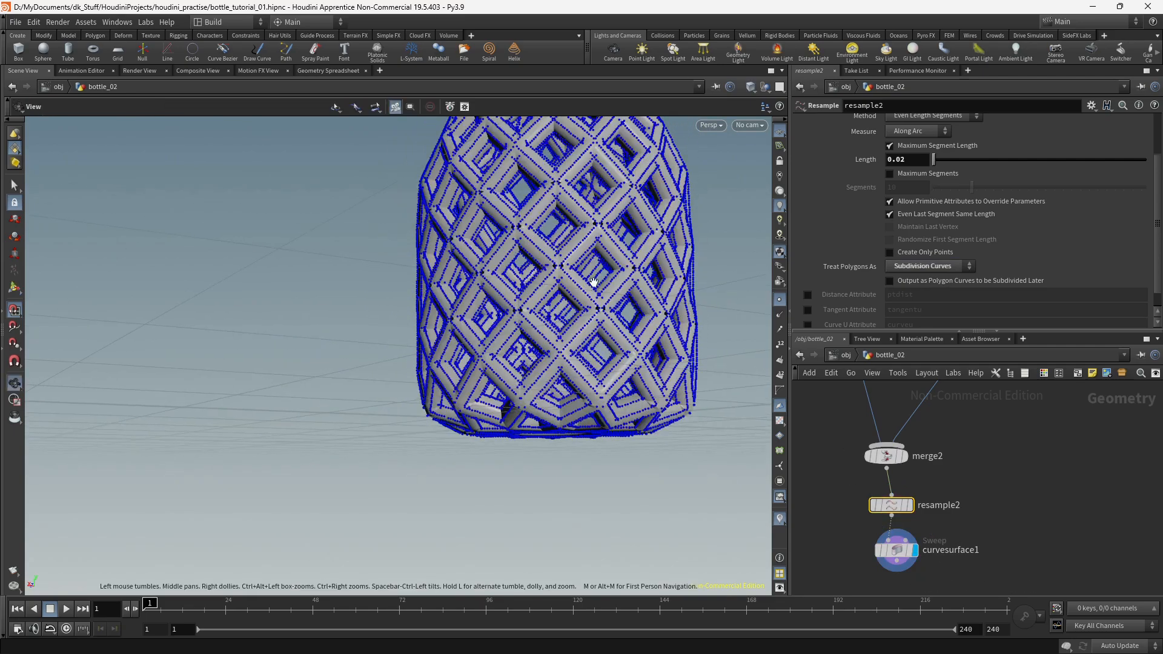
mouse_move(604, 348)
alt+mouse_down()
mouse_move(600, 388)
mouse_move(609, 386)
alt+mouse_up()
click(780, 300)
alt+middle_drag(749, 254, 740, 357)
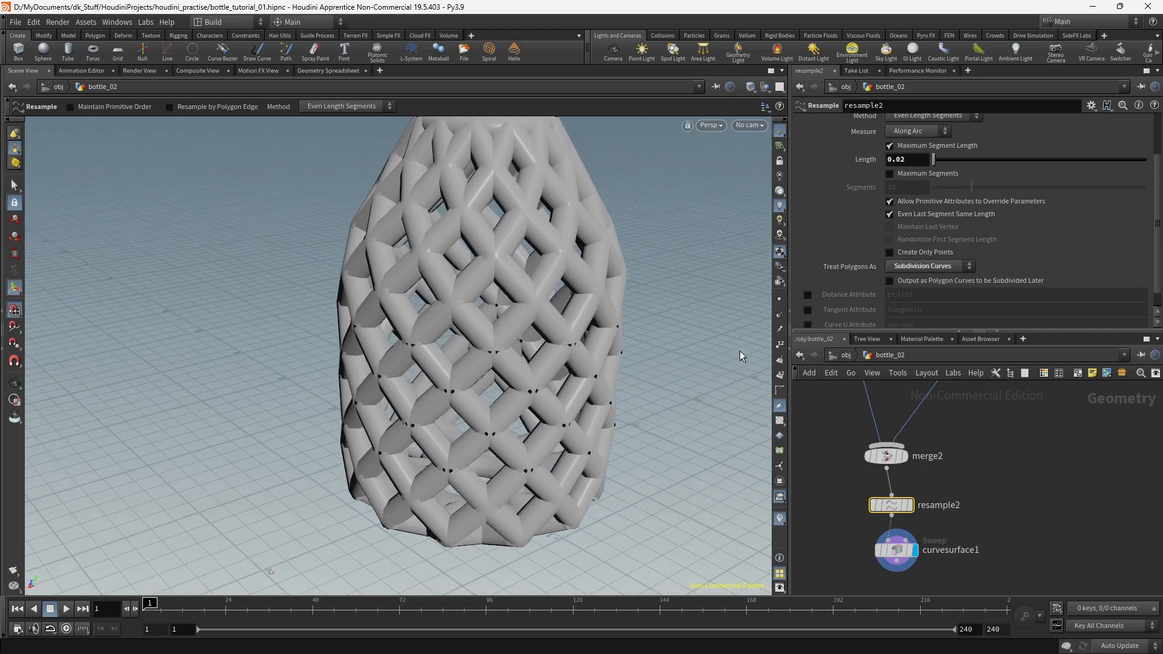
Step: Reduce the round tube radius of curvesurface1 to 0.031
click(898, 564)
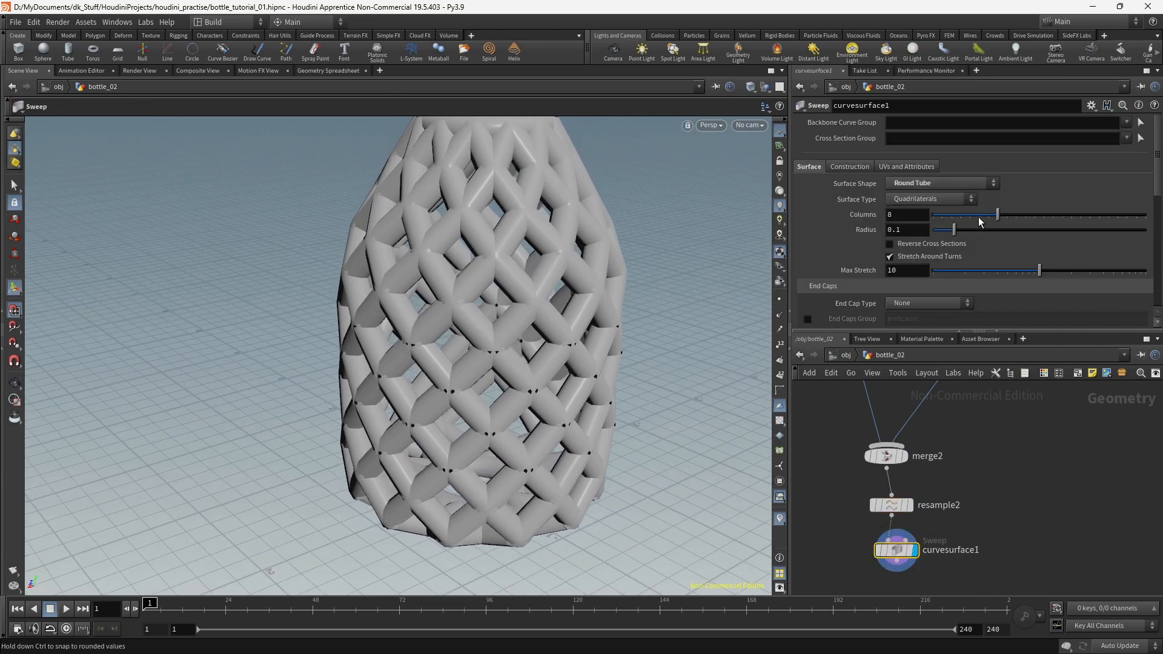
drag(957, 234, 941, 235)
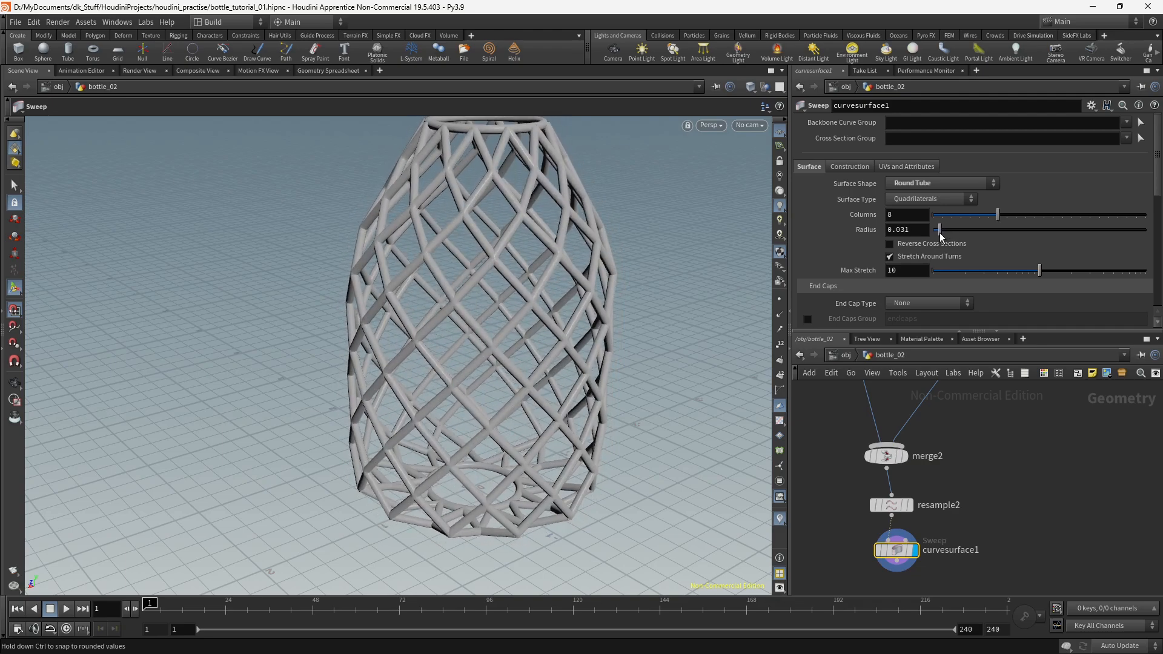
alt+drag(449, 322, 478, 383)
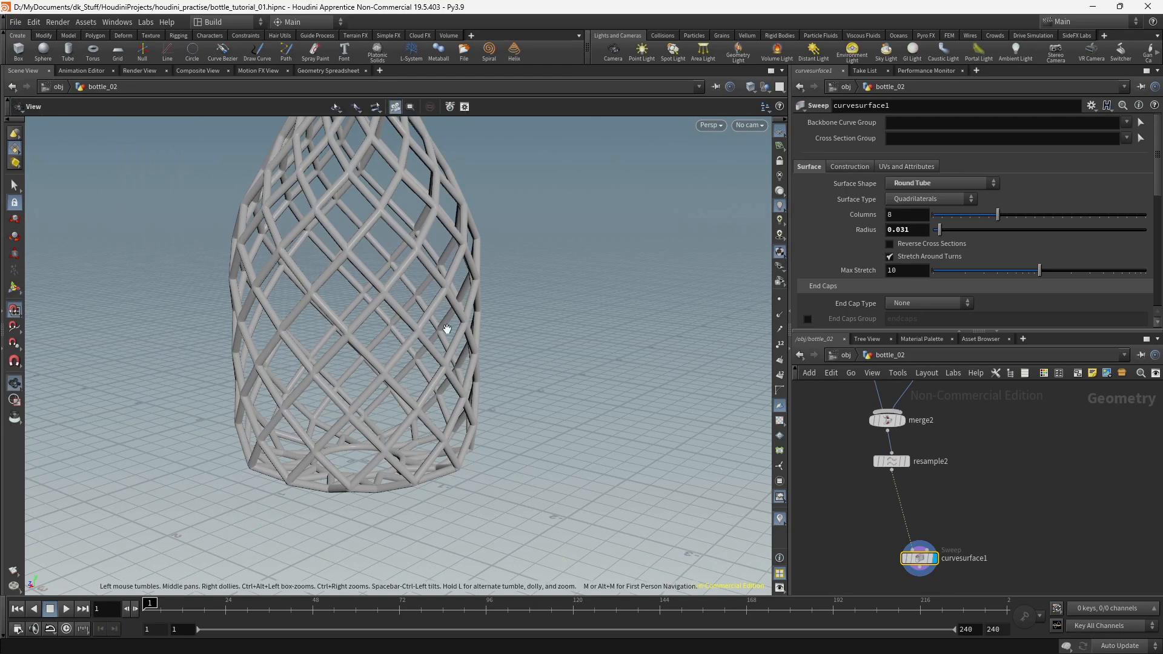
alt+drag(446, 331, 442, 376)
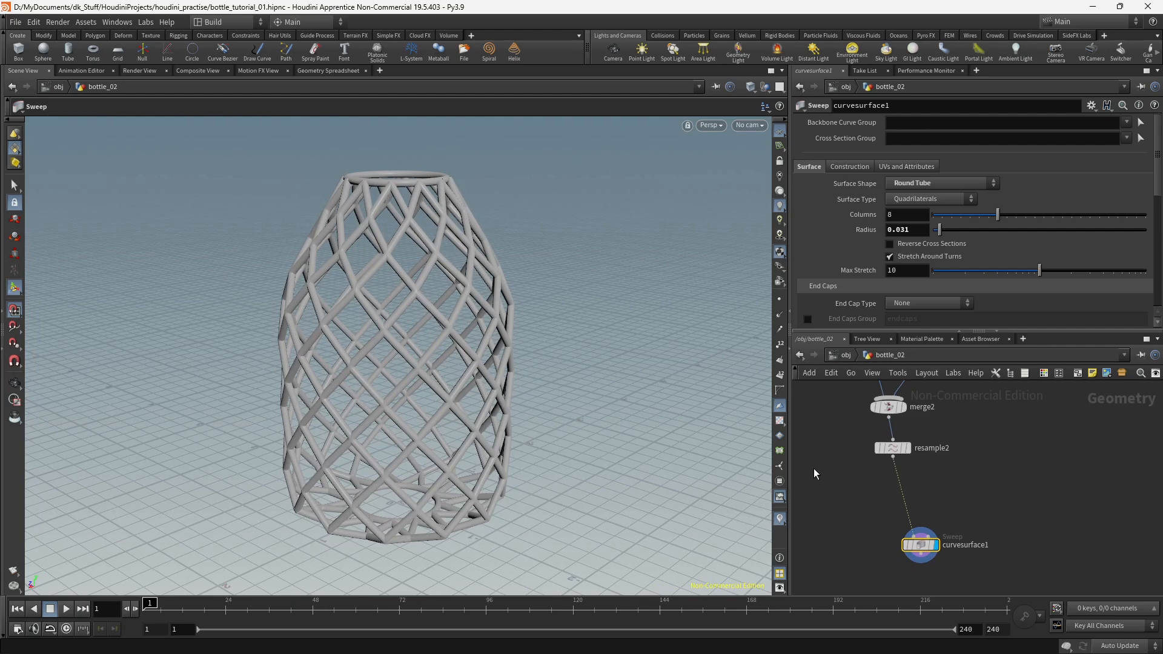
Step: Temporarily template subdivide1 to compare the net tubes with the smooth bottle surface near the base
middle_drag(816, 473, 1049, 521)
scroll(908, 481, down, 3)
scroll(908, 482, down, 3)
middle_drag(877, 463, 888, 477)
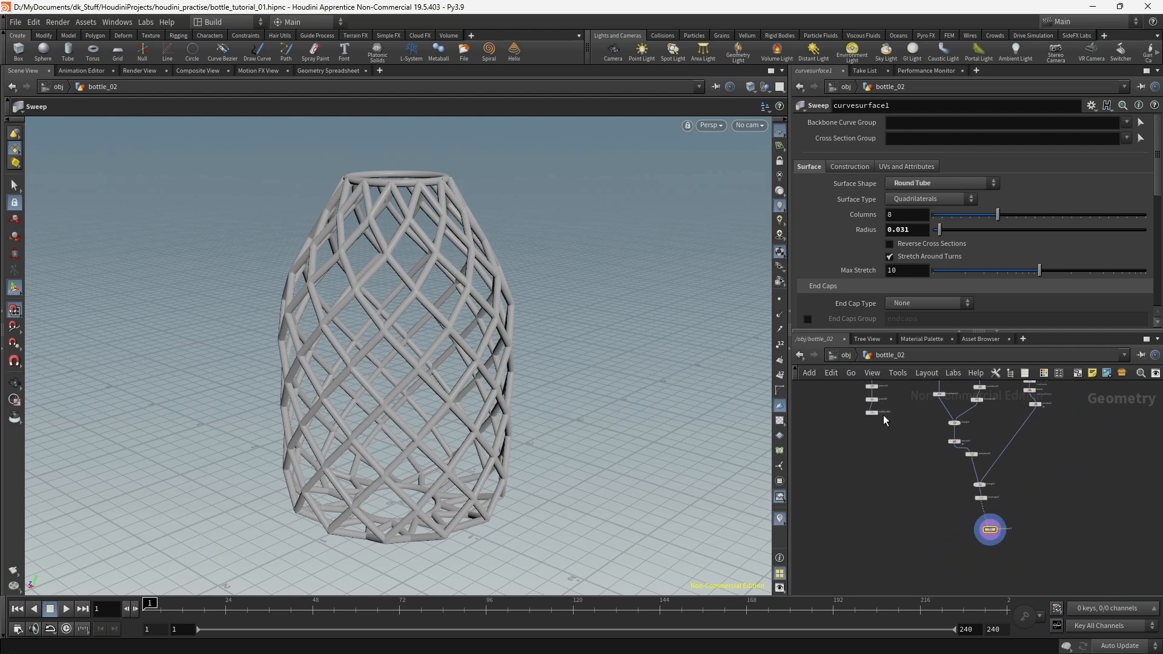
click(886, 426)
alt+drag(403, 416, 445, 360)
alt+middle_drag(452, 363, 500, 255)
alt+right_drag(500, 255, 665, 275)
alt+drag(665, 276, 764, 406)
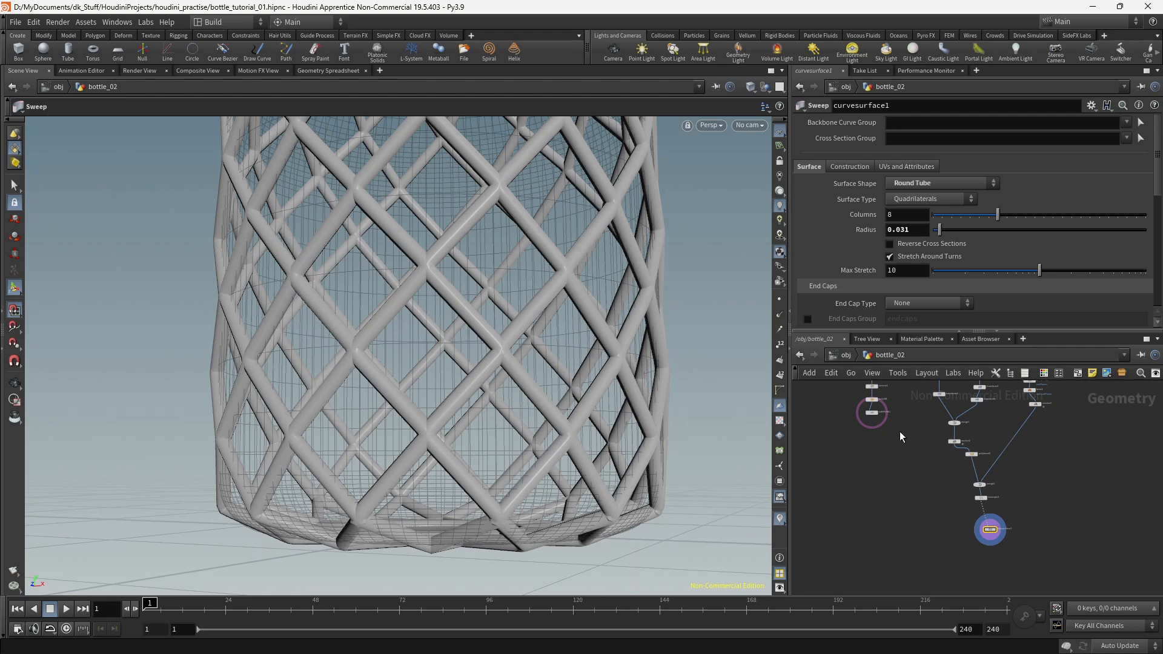
click(876, 413)
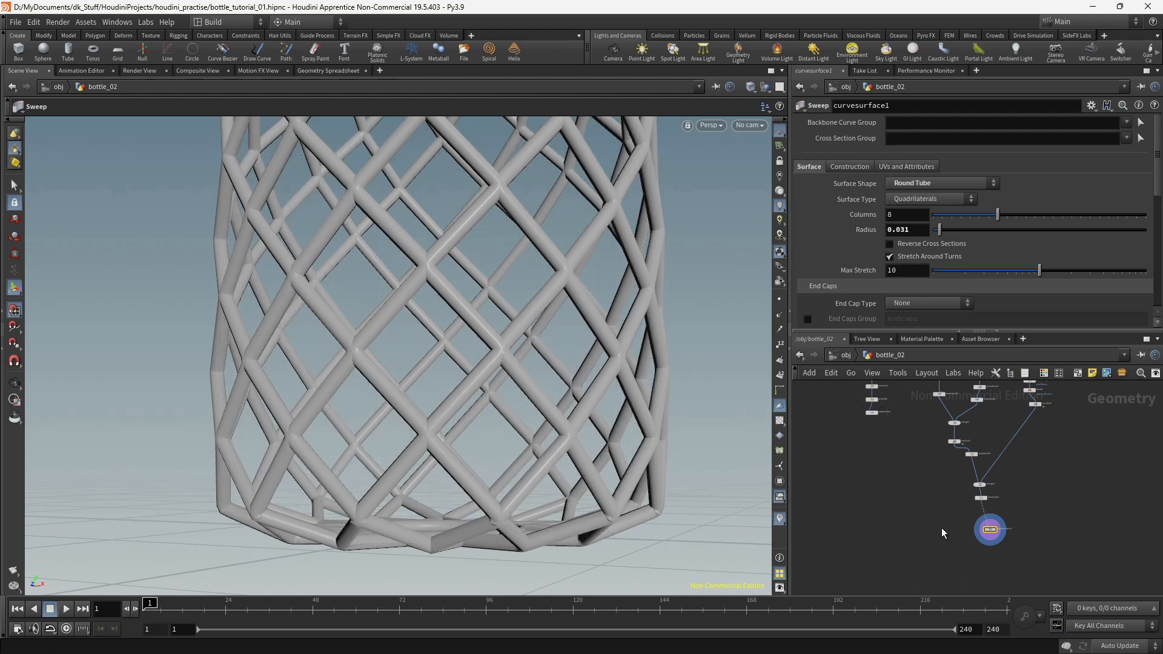
Step: Add an Object Merge node beside resample2
scroll(1021, 504, up, 5)
key(Tab)
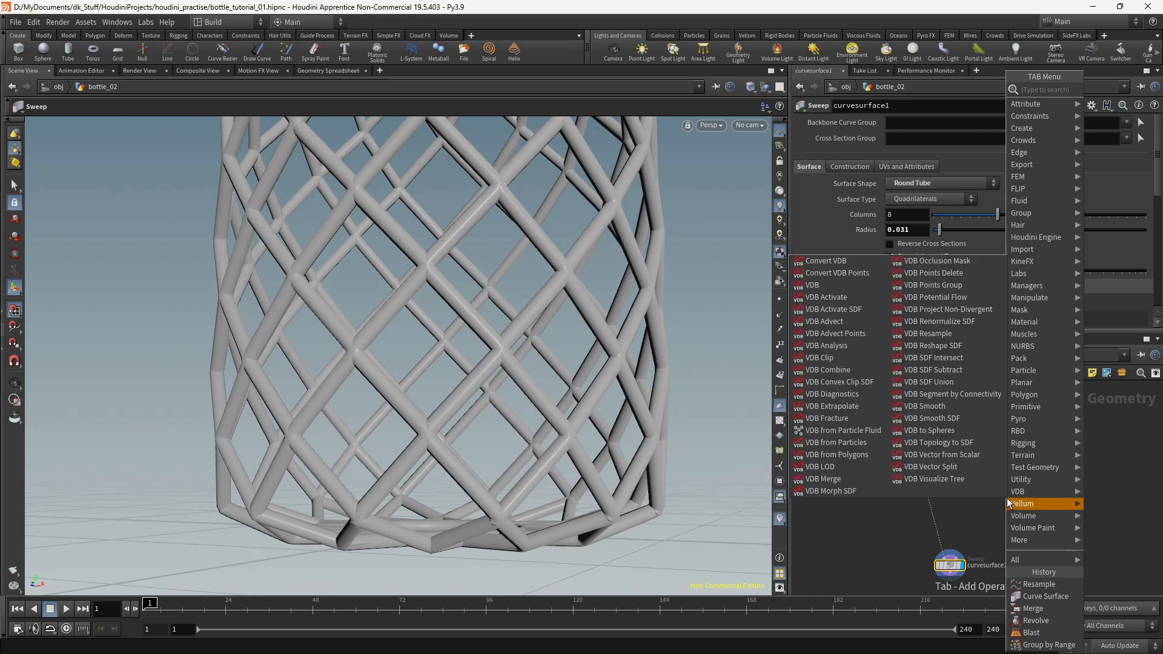
text(mer)
key(BackSpace)
key(BackSpace)
key(BackSpace)
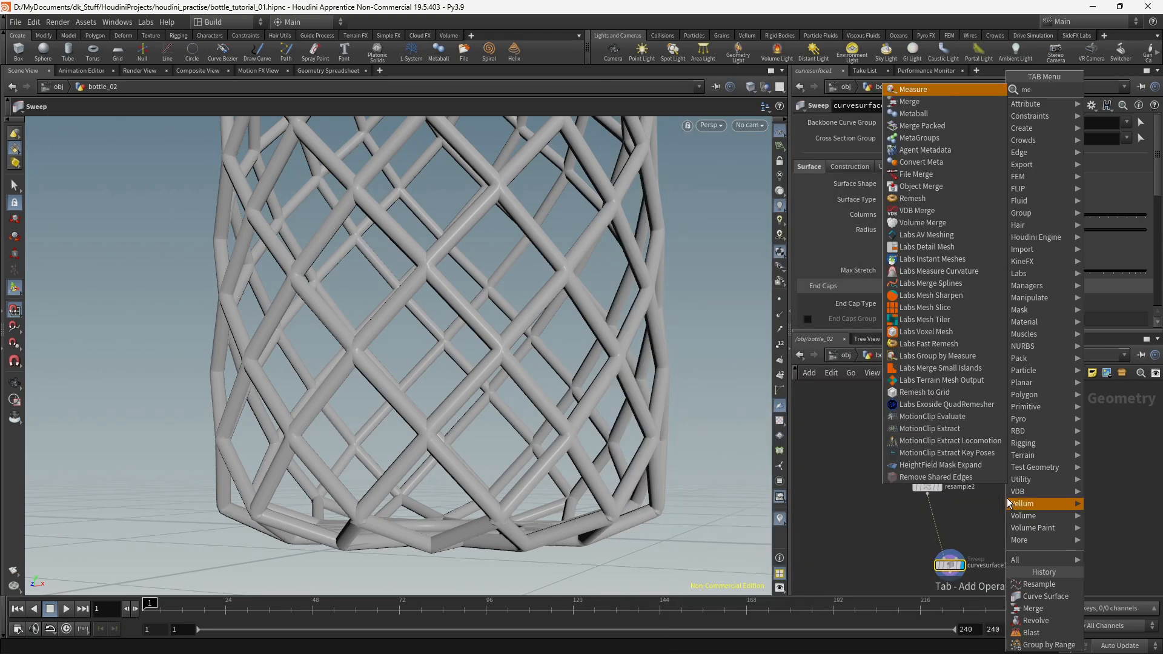
text(obj)
key(Return)
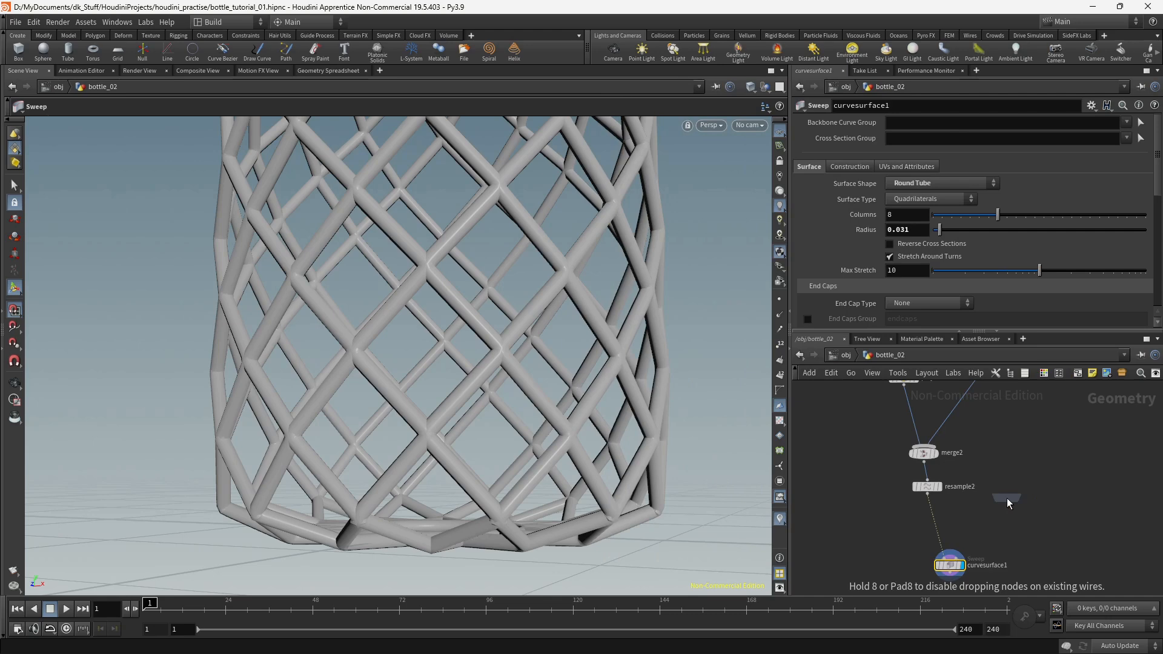
click(975, 489)
Step: Add a Null node below subdivide1, connect subdivide1 to it and display it
scroll(837, 444, down, 3)
middle_drag(841, 449, 954, 536)
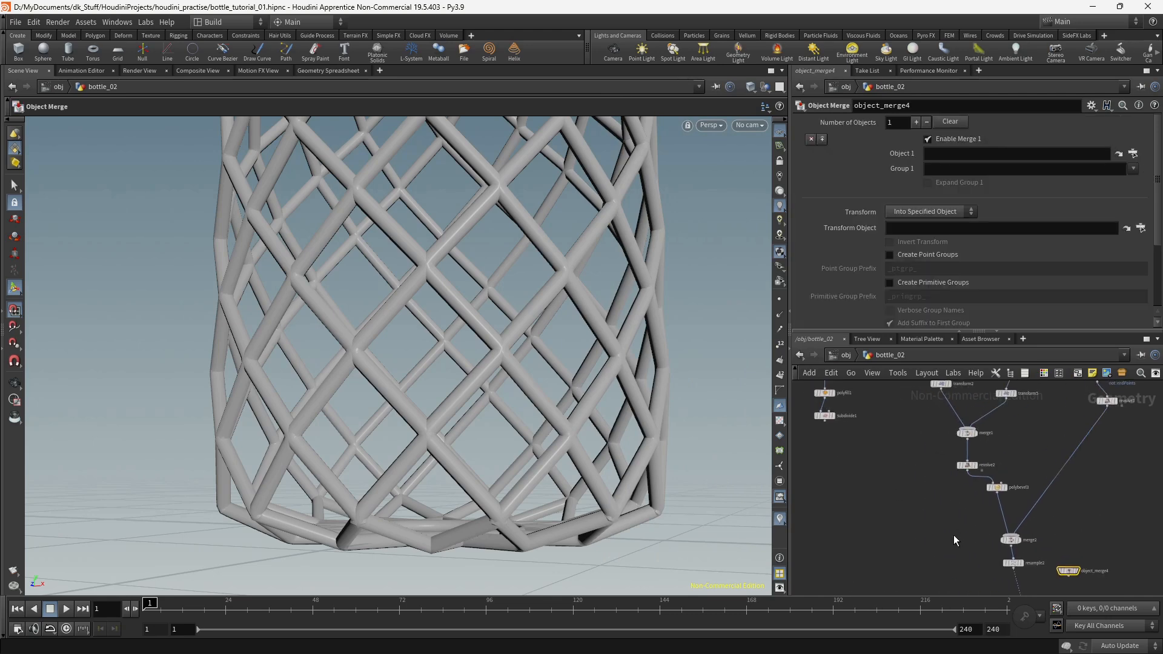
scroll(870, 465, up, 5)
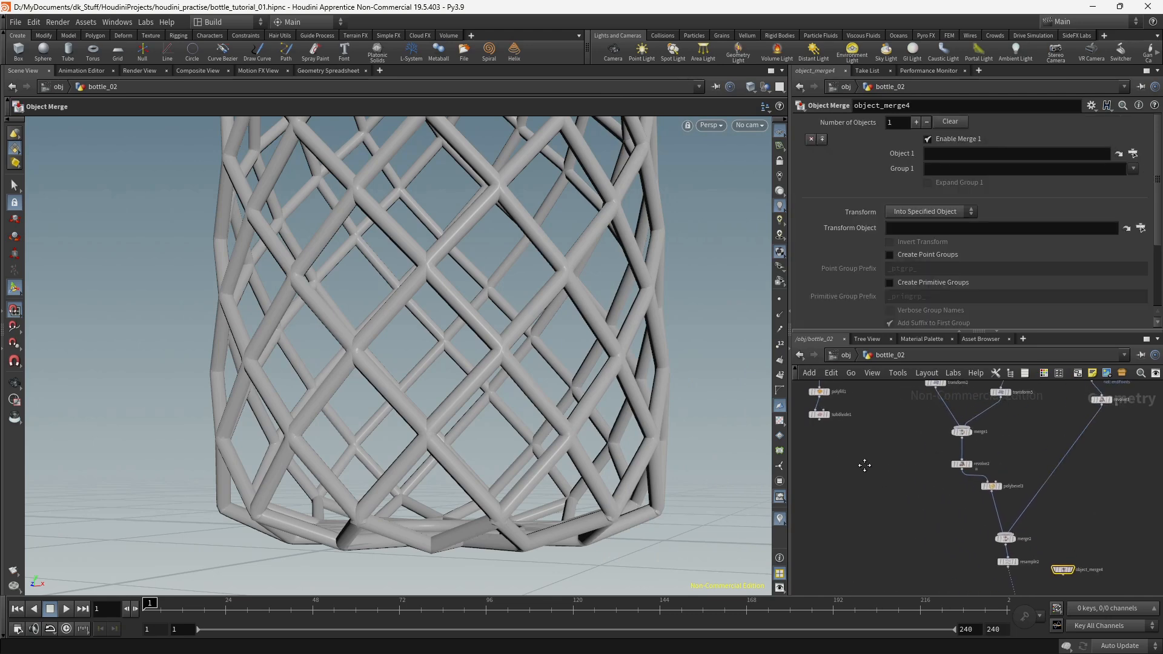
key(Tab)
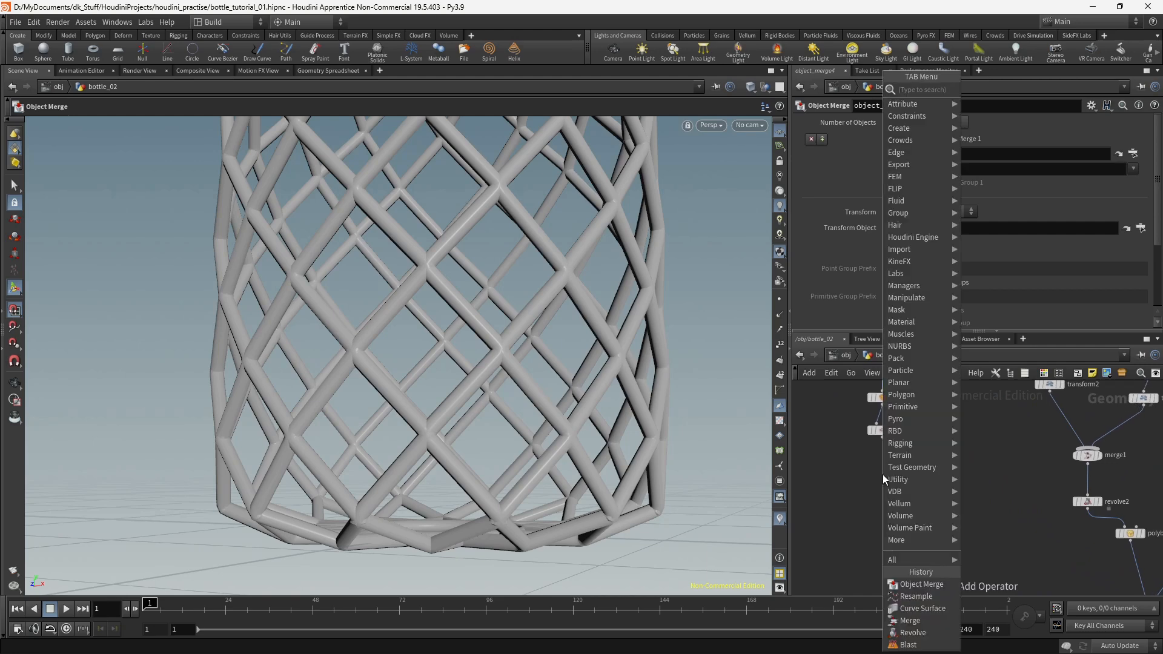
text(nul)
key(Return)
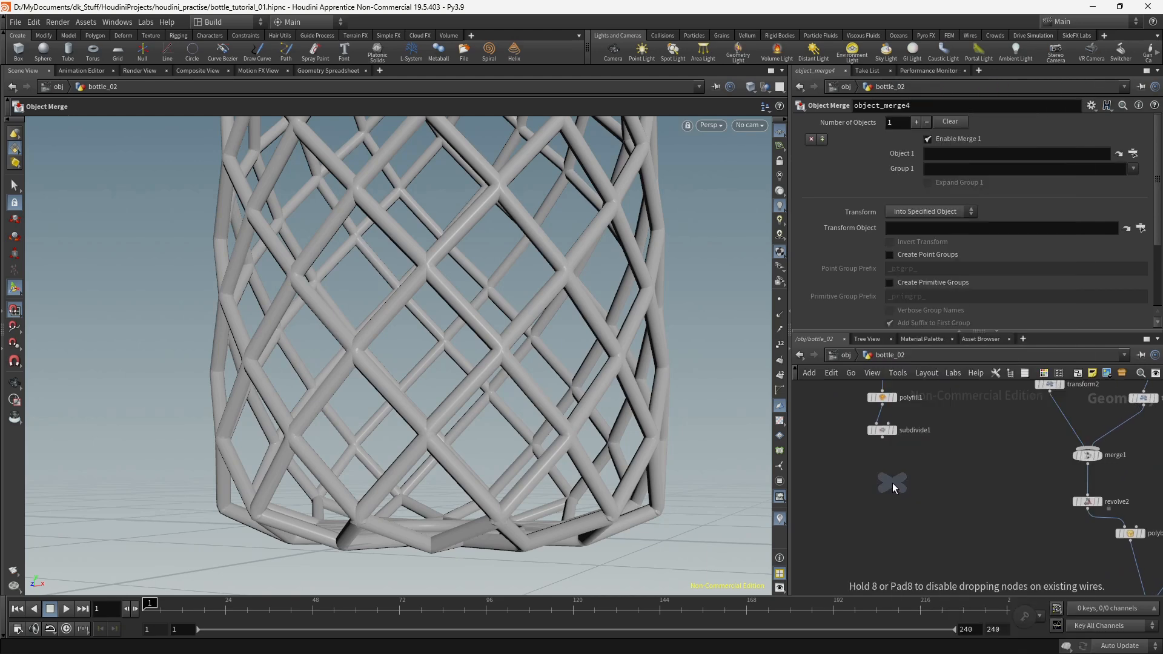
click(892, 482)
drag(883, 435, 892, 474)
click(909, 470)
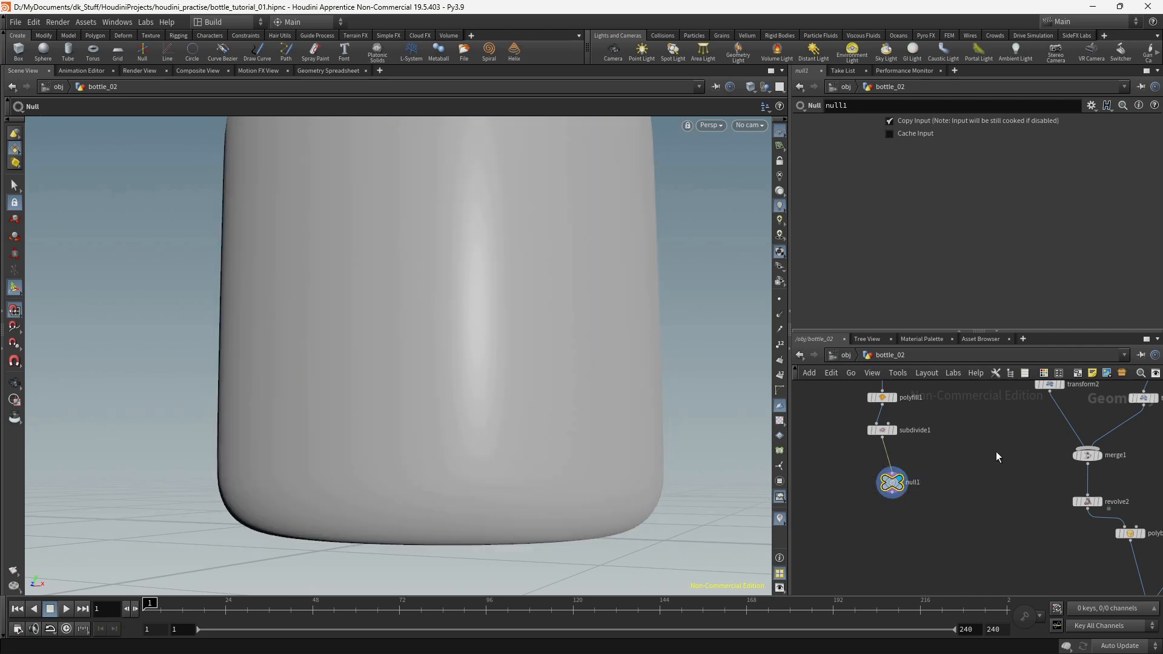
Step: Rename the new Null node as BOTTLE_BASE
double_click(913, 483)
text(BOTTLE_BASE)
key(Return)
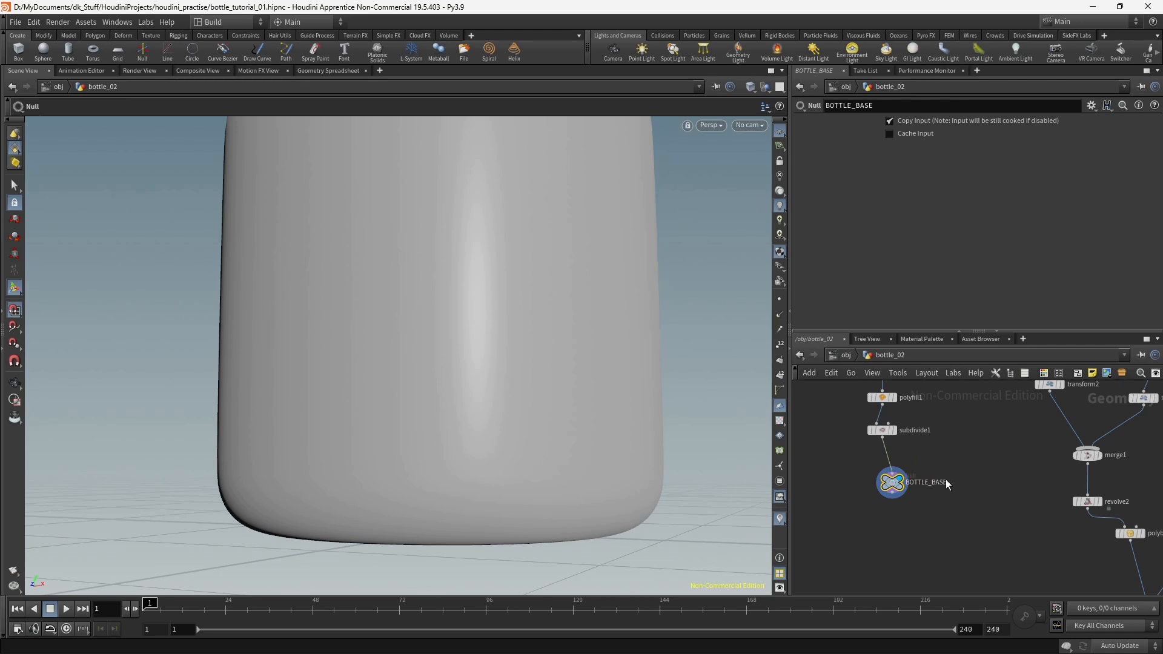
Step: Display object_merge4 and set its Object 1 to /obj/bottle_02/BOTTLE_BASE
middle_drag(972, 547, 825, 483)
middle_drag(1117, 544, 1080, 485)
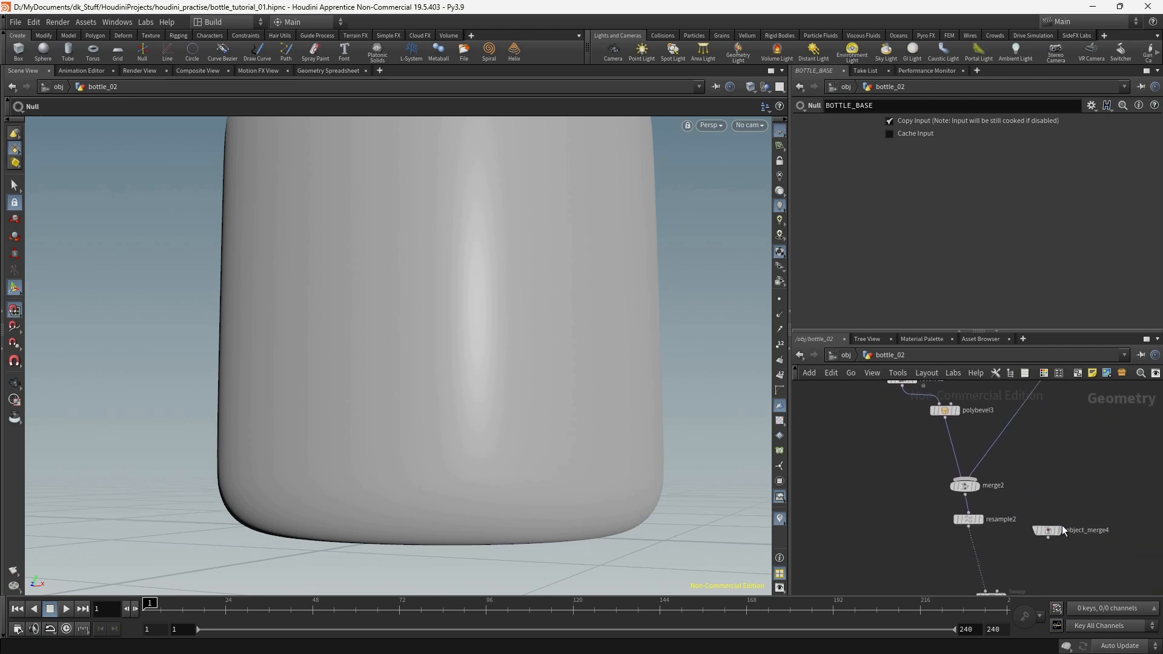
mouse_move(1066, 522)
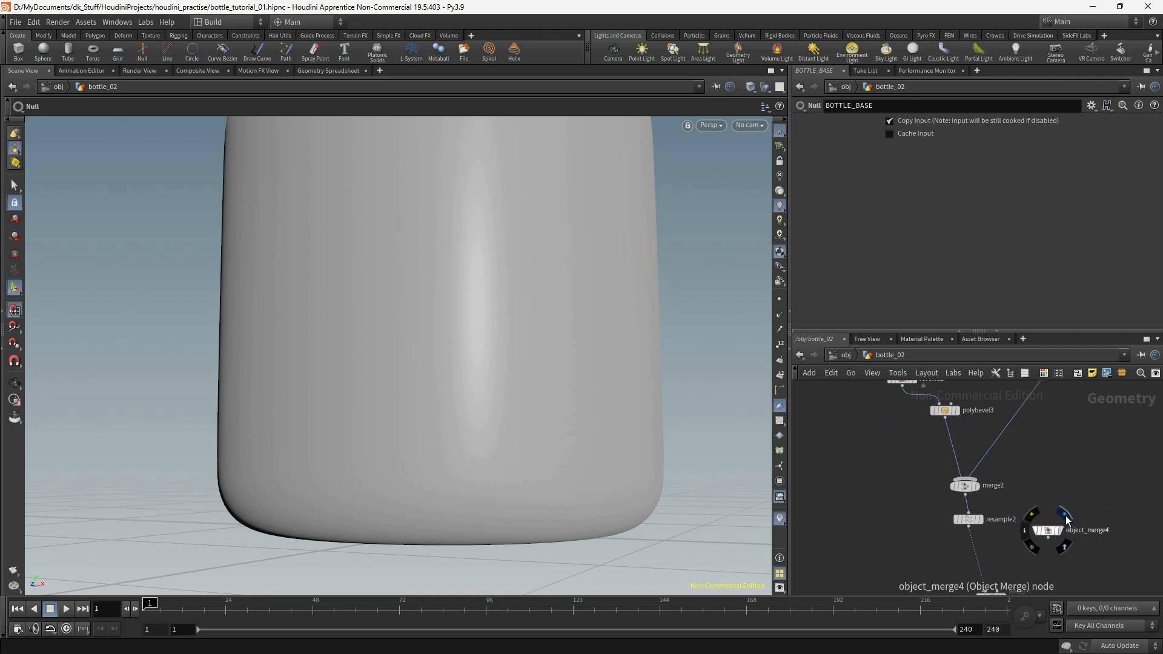
click(1065, 515)
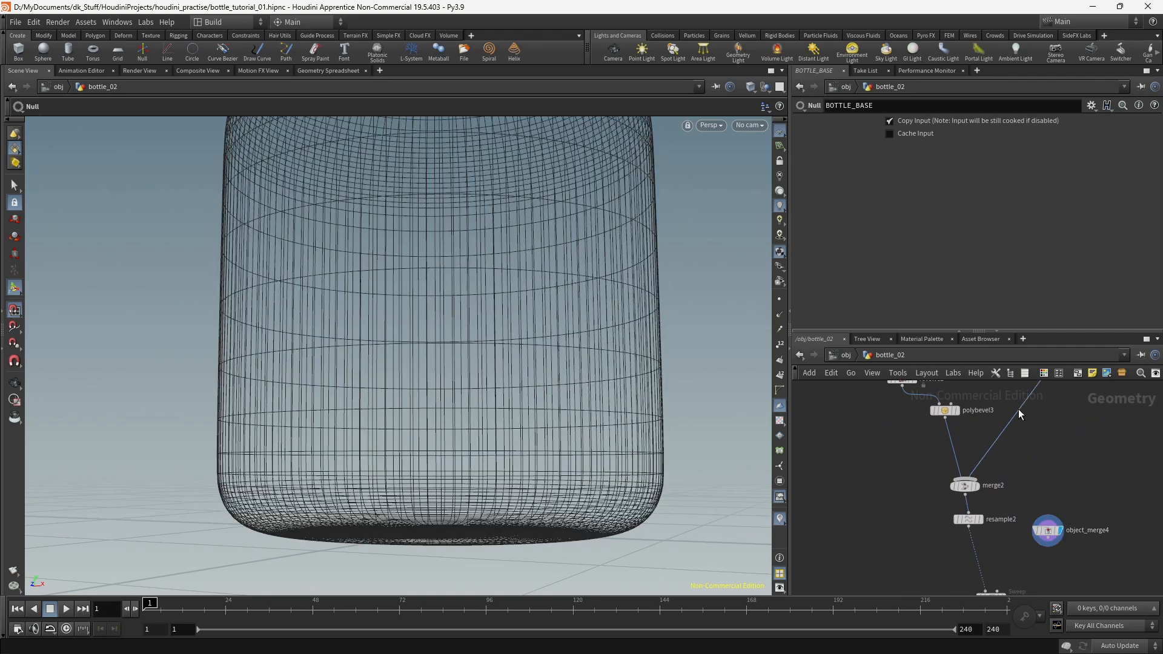
click(1048, 531)
click(1133, 153)
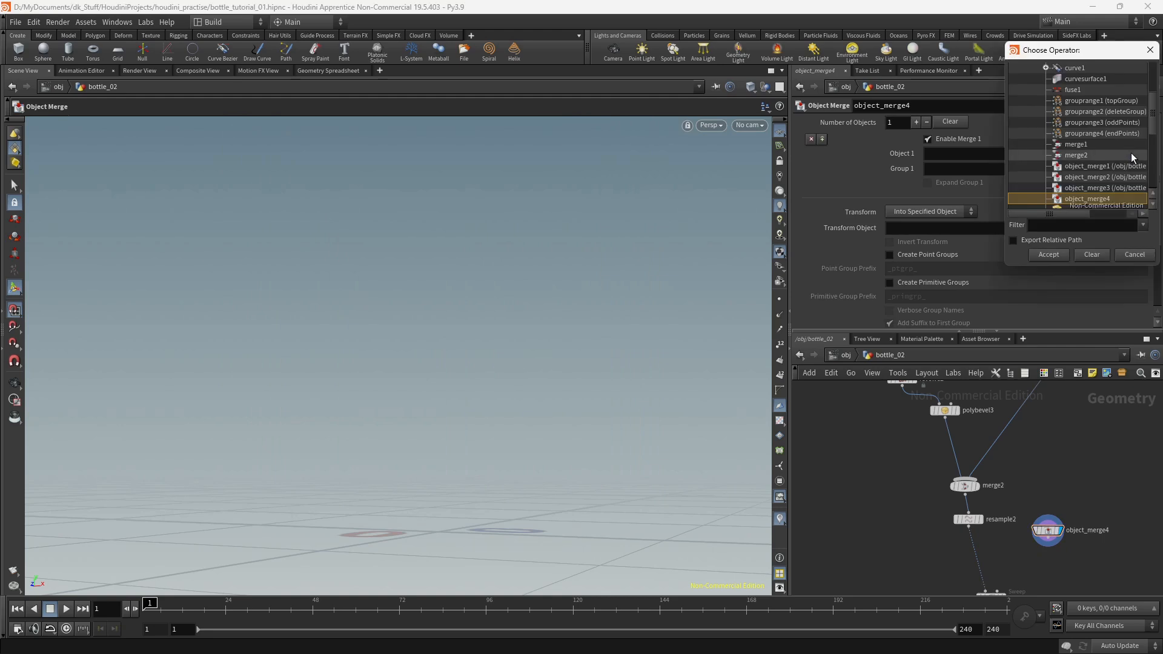
scroll(1082, 107, up, 3)
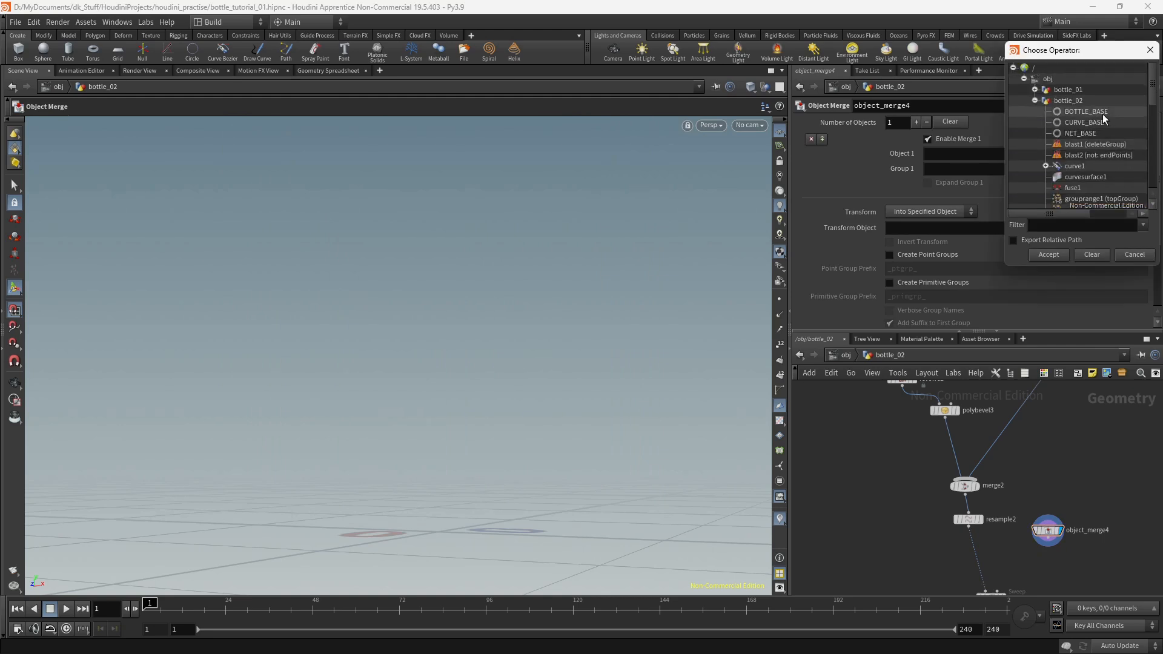
double_click(1086, 111)
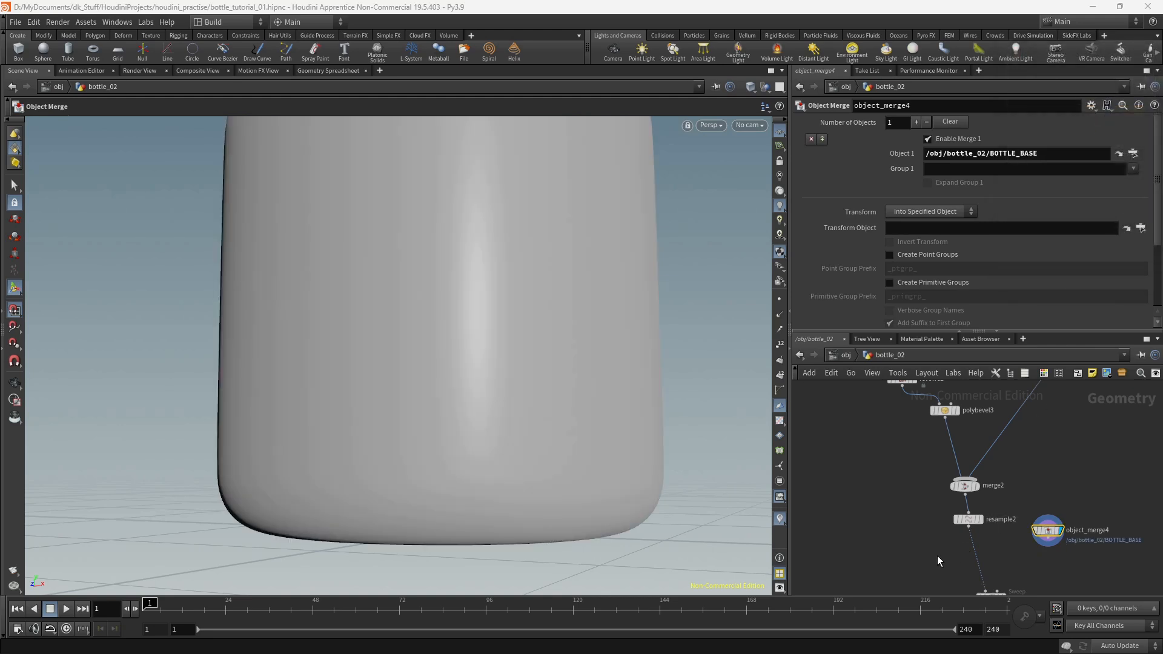
Step: Add a Ray node and insert it on the wire between resample2 and curvesurface1
middle_drag(938, 561, 886, 468)
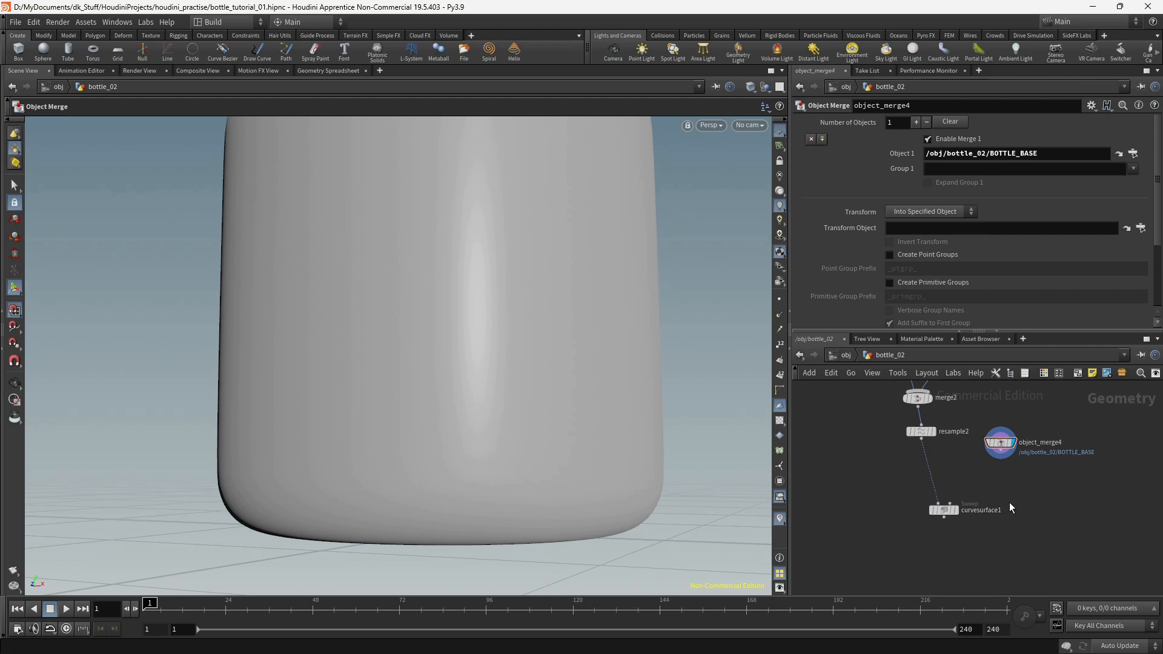
key(Tab)
text(RAY)
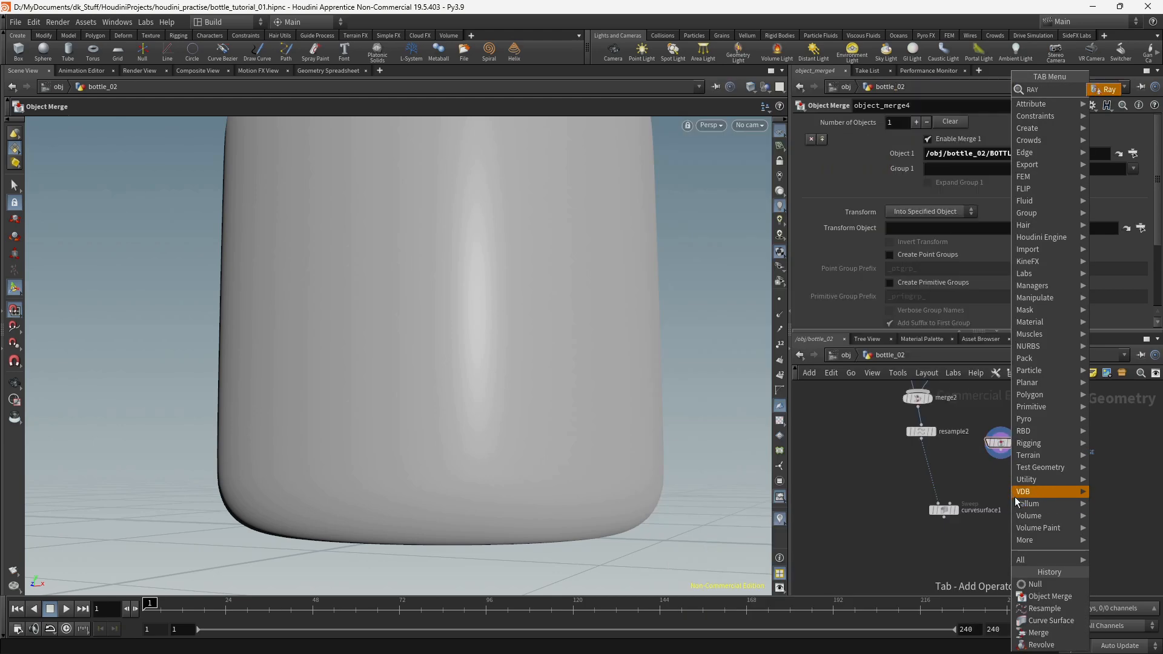
key(Return)
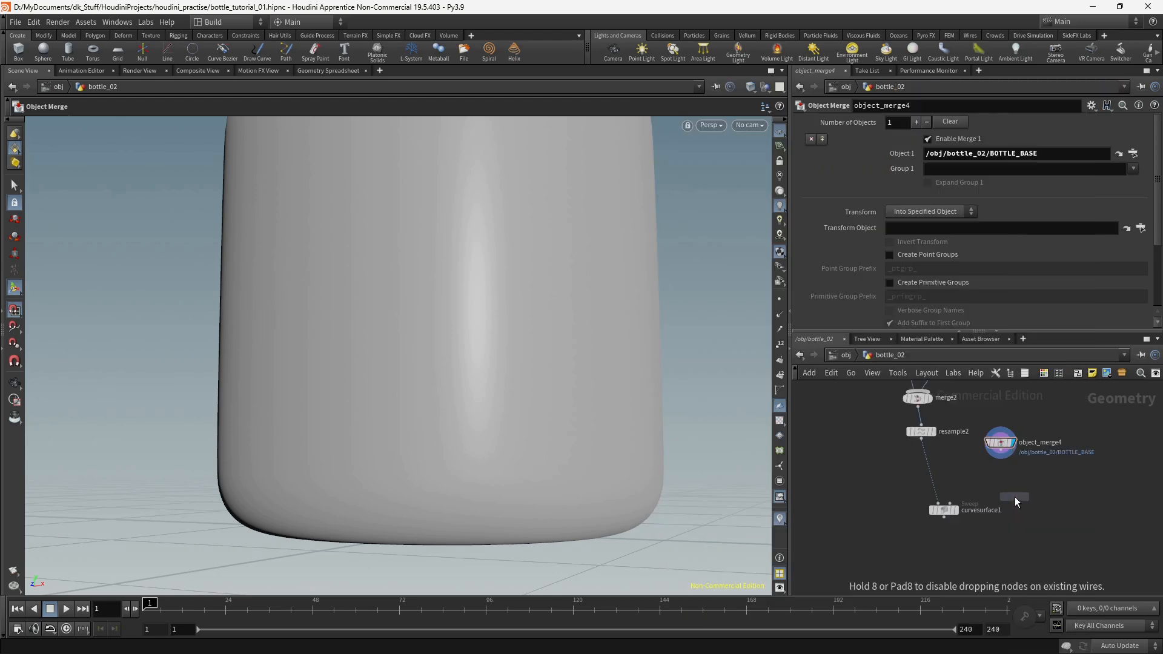
click(1015, 498)
drag(1015, 496, 977, 561)
drag(945, 523, 935, 479)
click(939, 534)
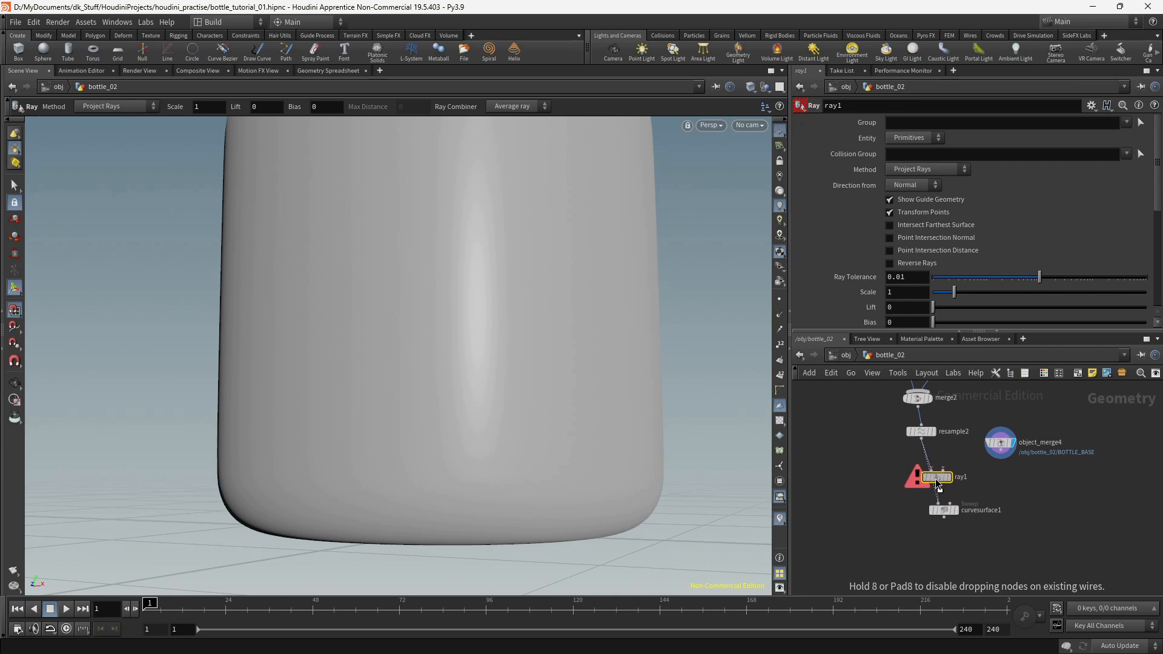
Step: Connect object_merge4 to the second input of ray1 and display ray1
scroll(897, 468, up, 1)
scroll(897, 467, up, 4)
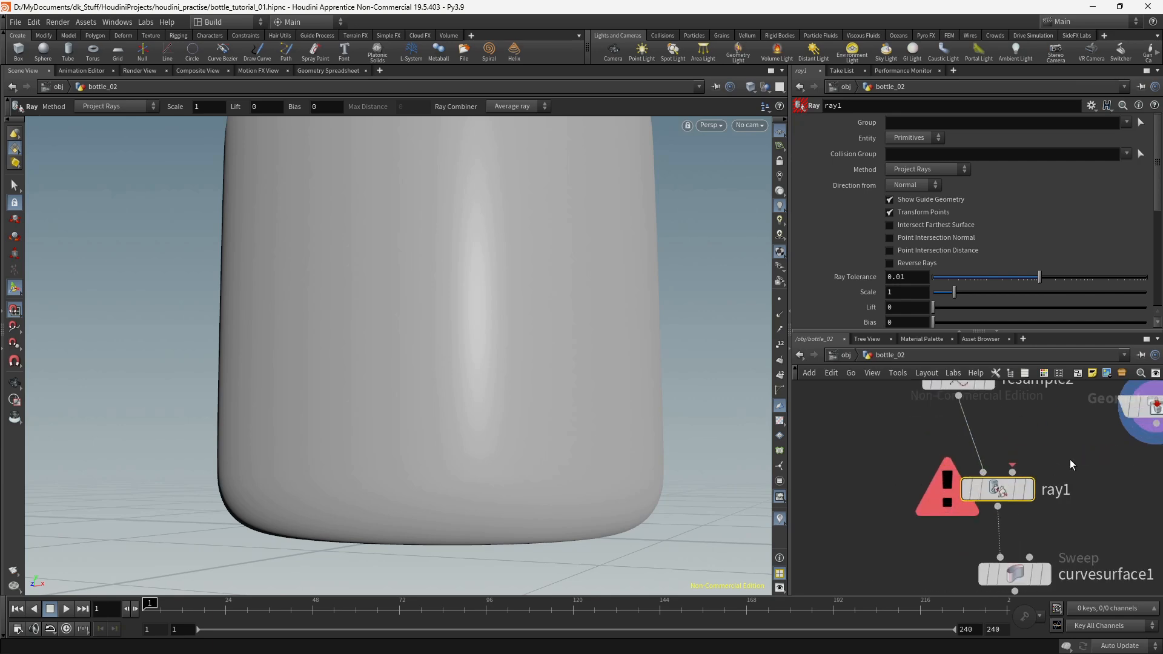
scroll(1042, 461, up, 1)
drag(1103, 441, 958, 488)
click(982, 467)
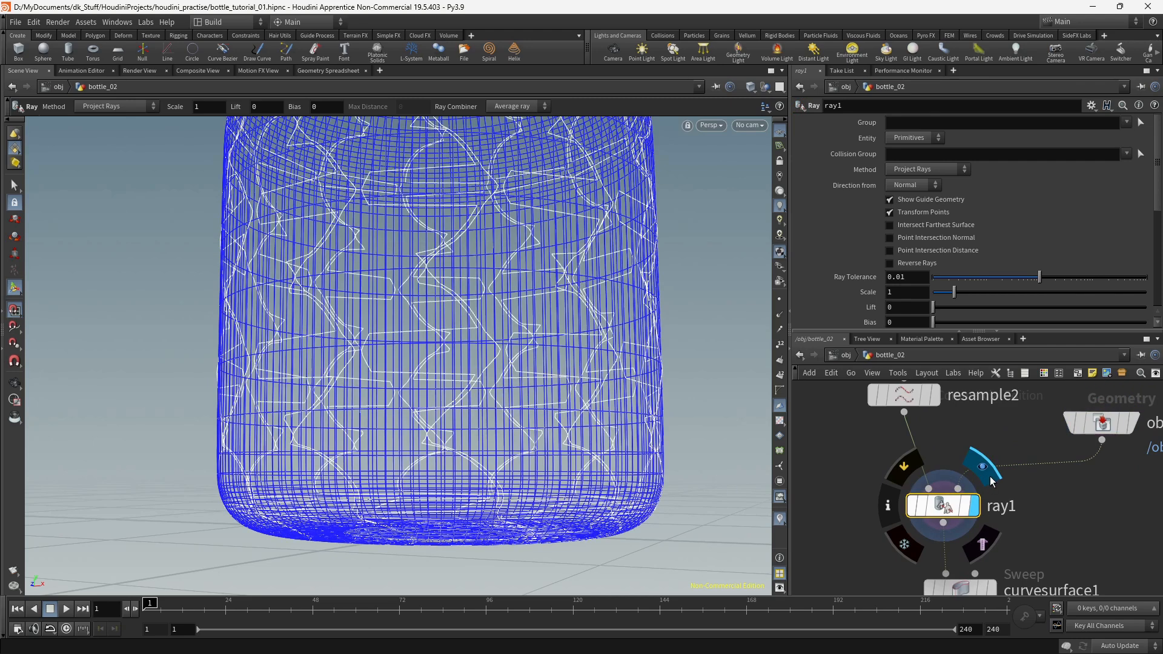
Step: Set the Method of ray1 to Minimum Distance
click(921, 169)
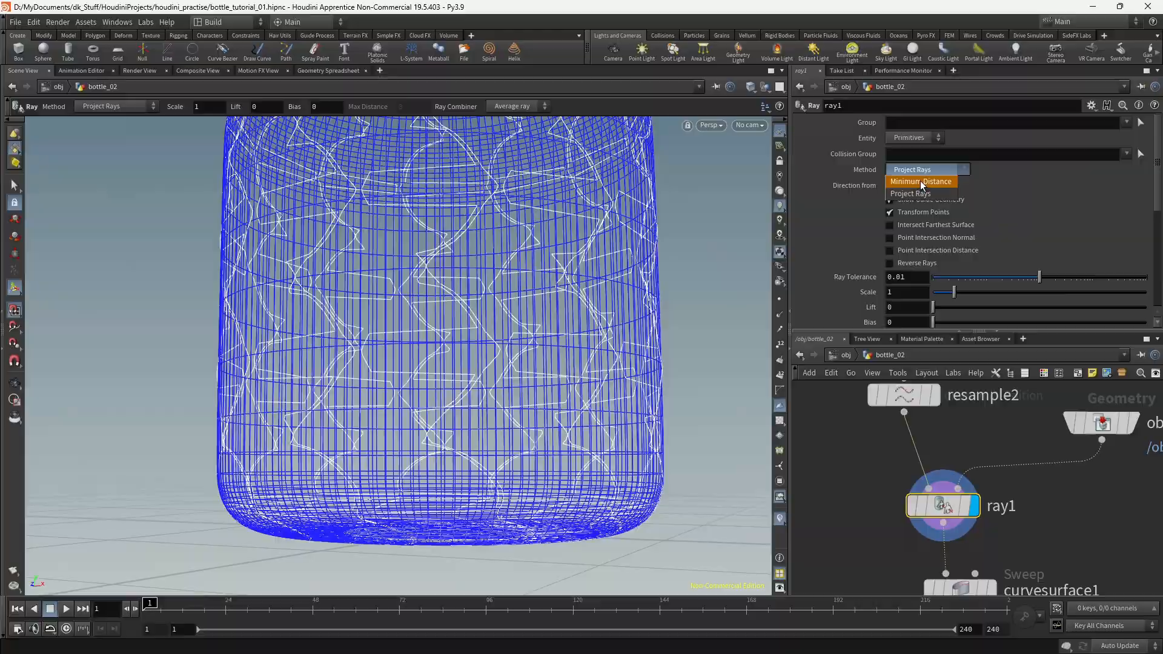
click(921, 182)
alt+drag(528, 368, 394, 358)
alt+drag(534, 357, 438, 458)
middle_drag(1056, 526, 1030, 466)
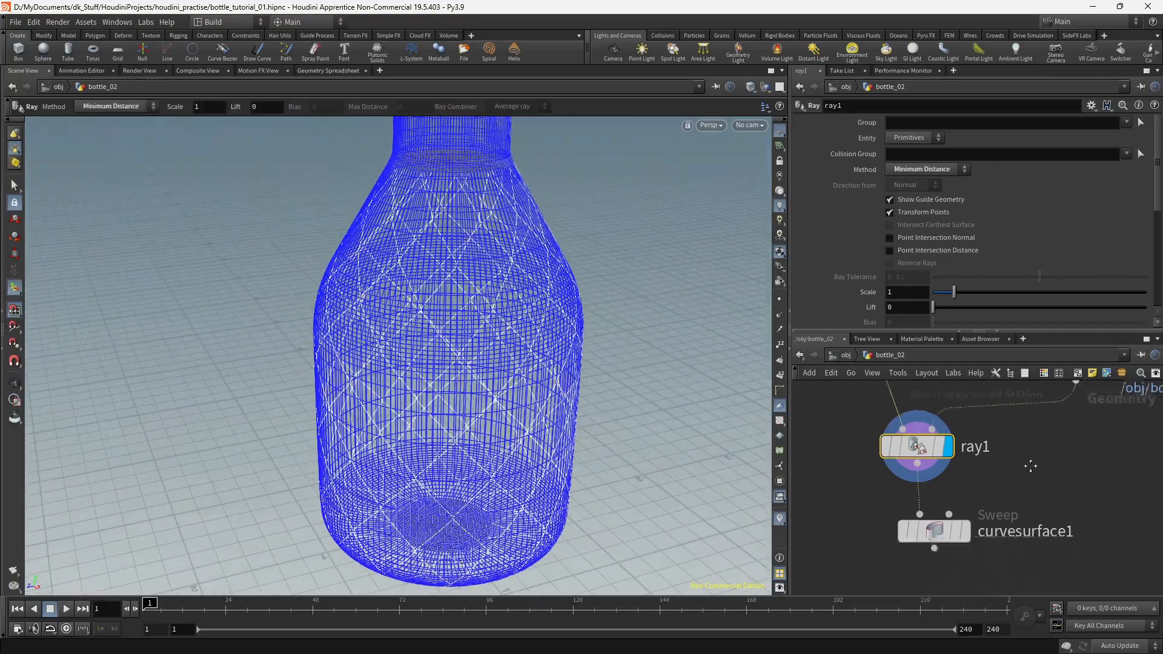
Step: Display curvesurface1 and examine how the swept lattice tubes follow the bottle surface from several angles
click(964, 532)
alt+right_drag(407, 361, 447, 353)
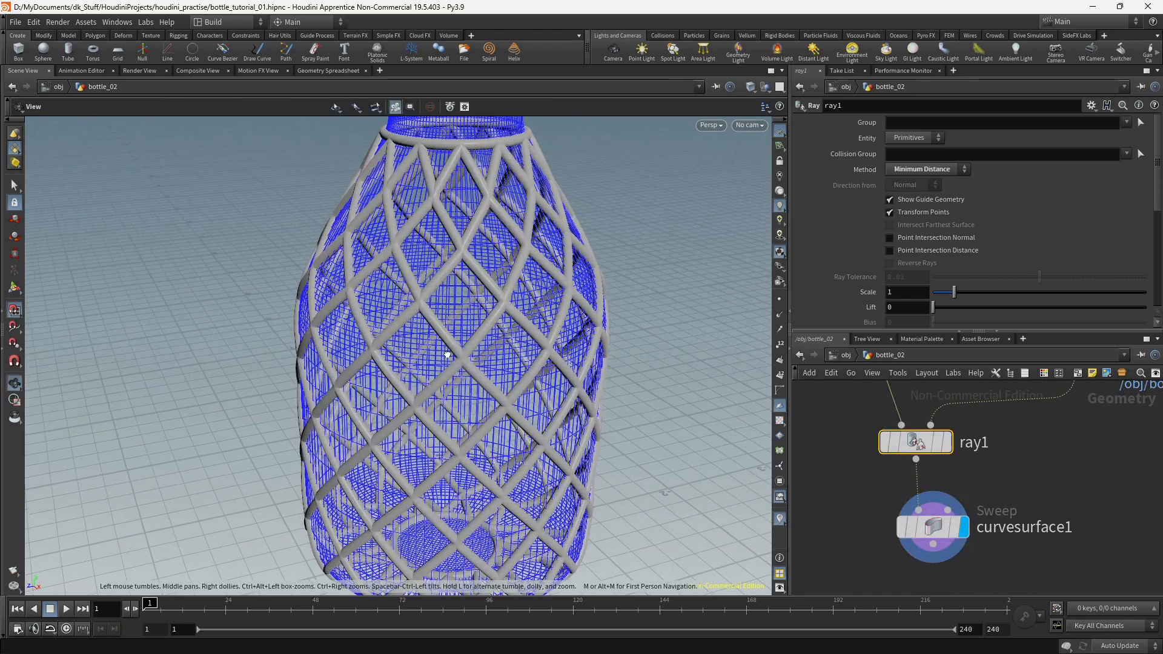
alt+drag(447, 353, 481, 296)
alt+right_drag(480, 320, 514, 309)
alt+middle_drag(514, 309, 547, 300)
alt+right_drag(507, 307, 626, 304)
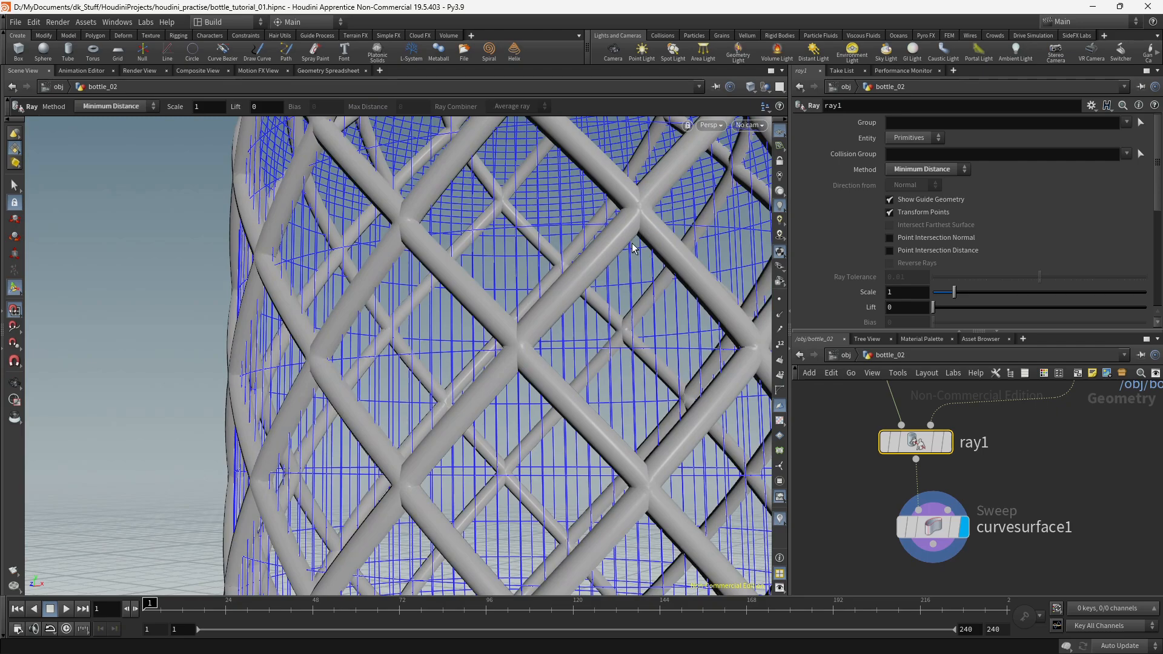
alt+right_drag(632, 244, 571, 277)
alt+drag(572, 277, 492, 323)
alt+right_drag(492, 323, 485, 382)
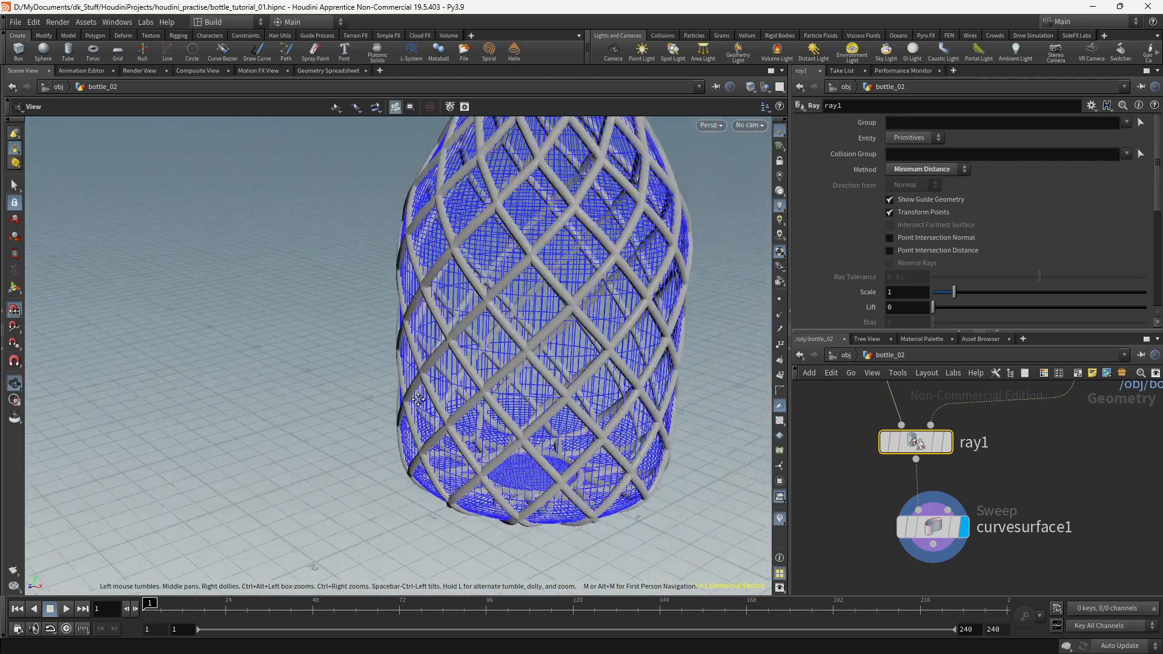
alt+middle_drag(485, 382, 473, 444)
alt+drag(473, 444, 493, 441)
scroll(1030, 488, down, 4)
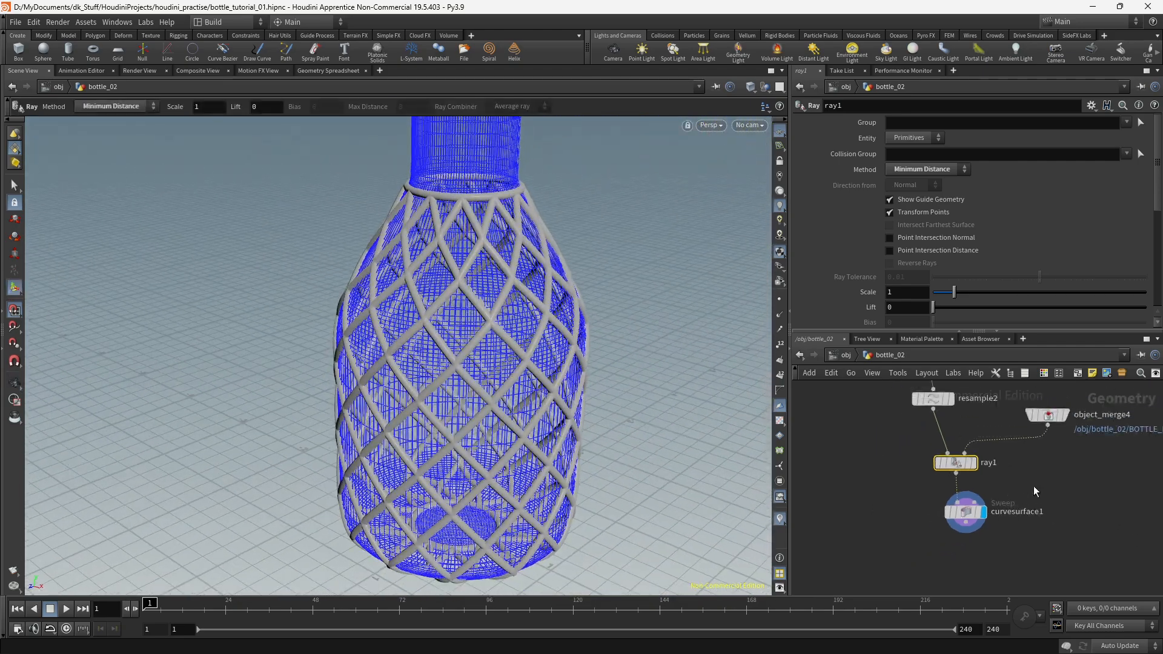
Step: Move curvesurface1 farther below ray1, then add a Circle node between them to the side and display it
drag(933, 558, 933, 563)
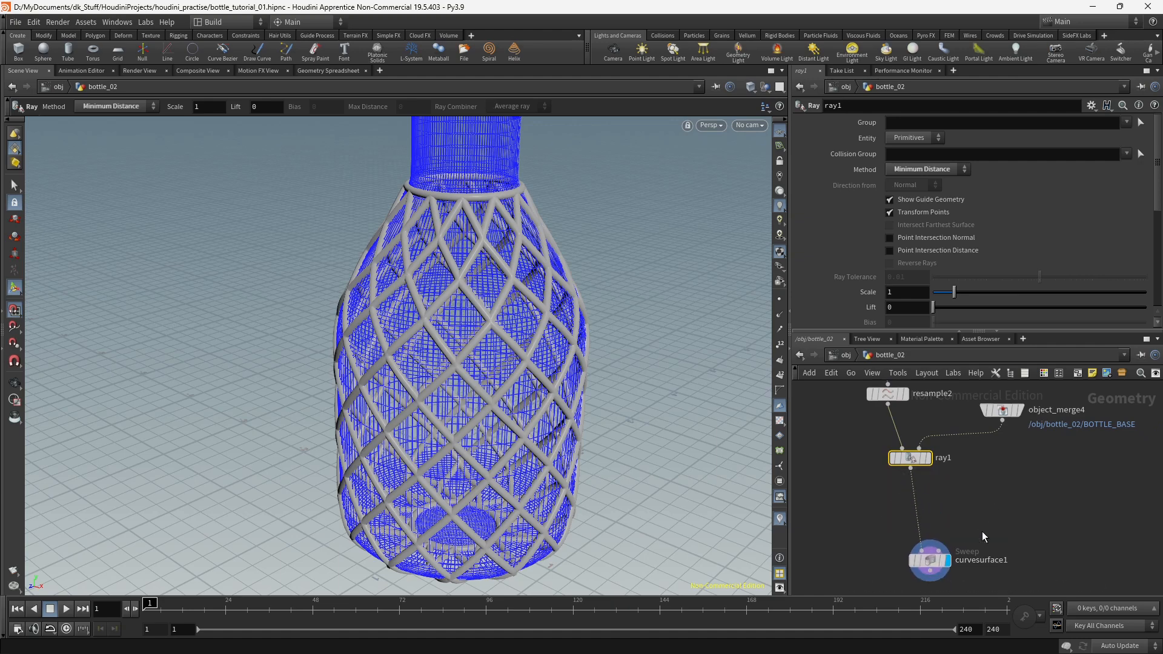
middle_drag(989, 489, 1007, 467)
click(1006, 467)
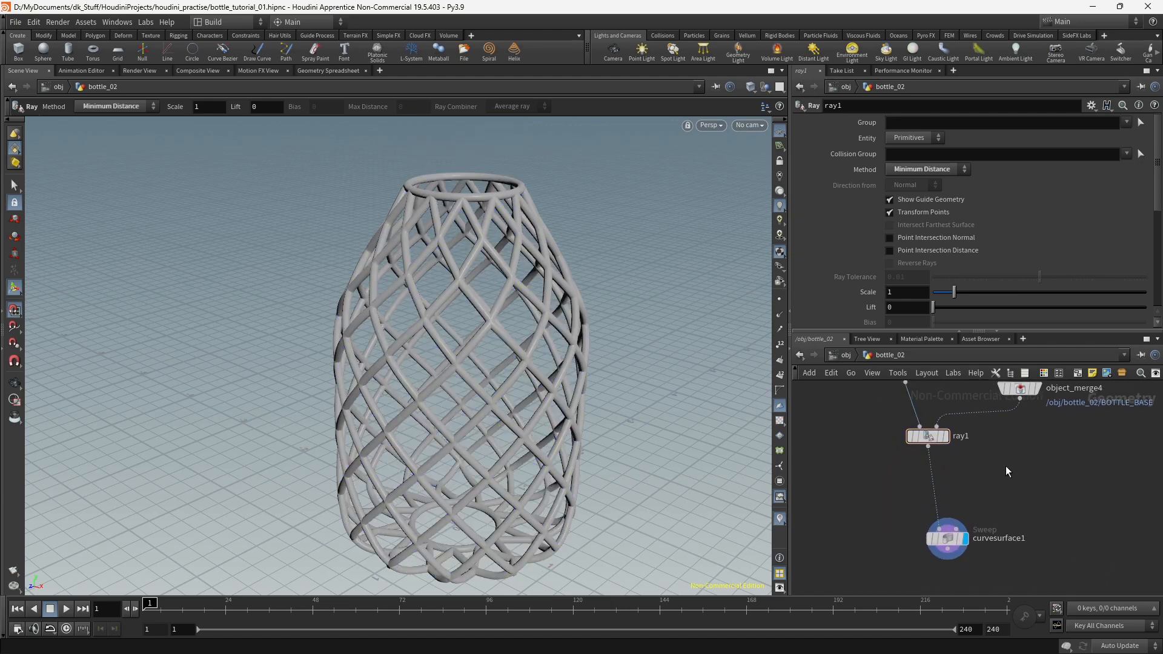
key(Tab)
text(CIR)
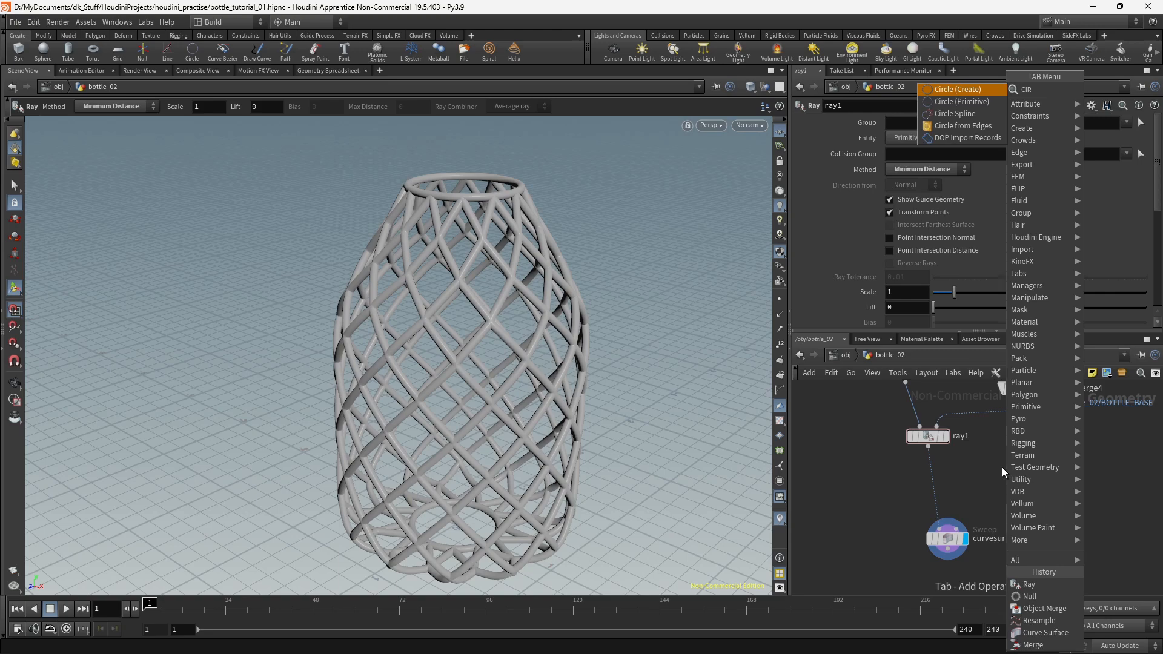
key(Return)
click(1002, 472)
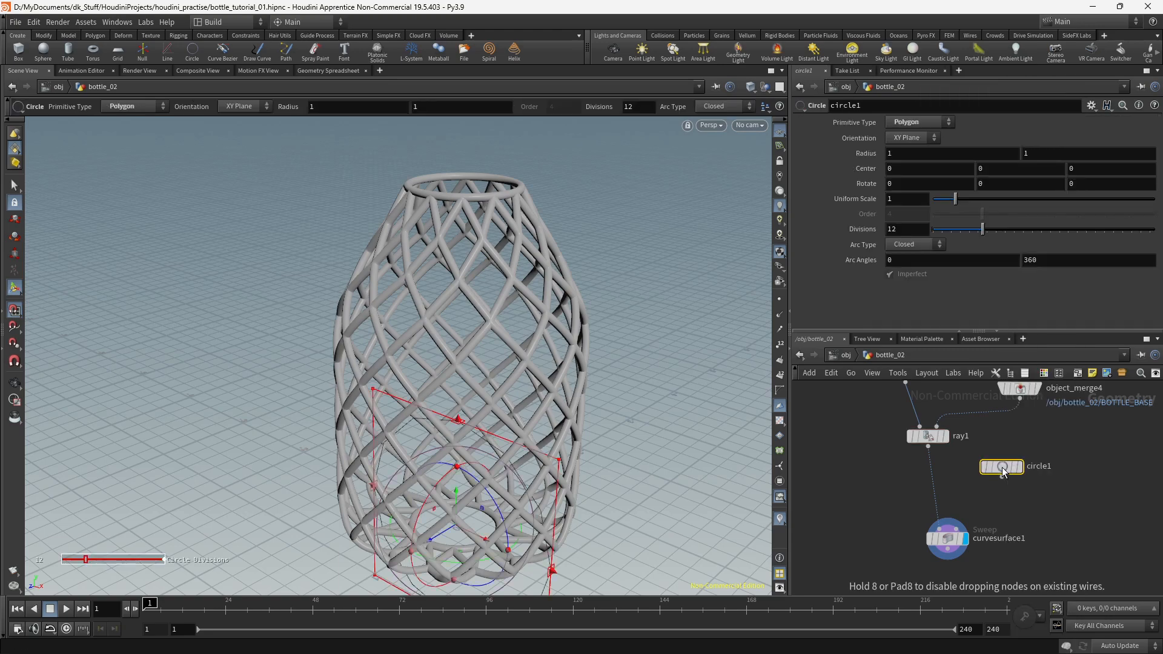
click(1026, 454)
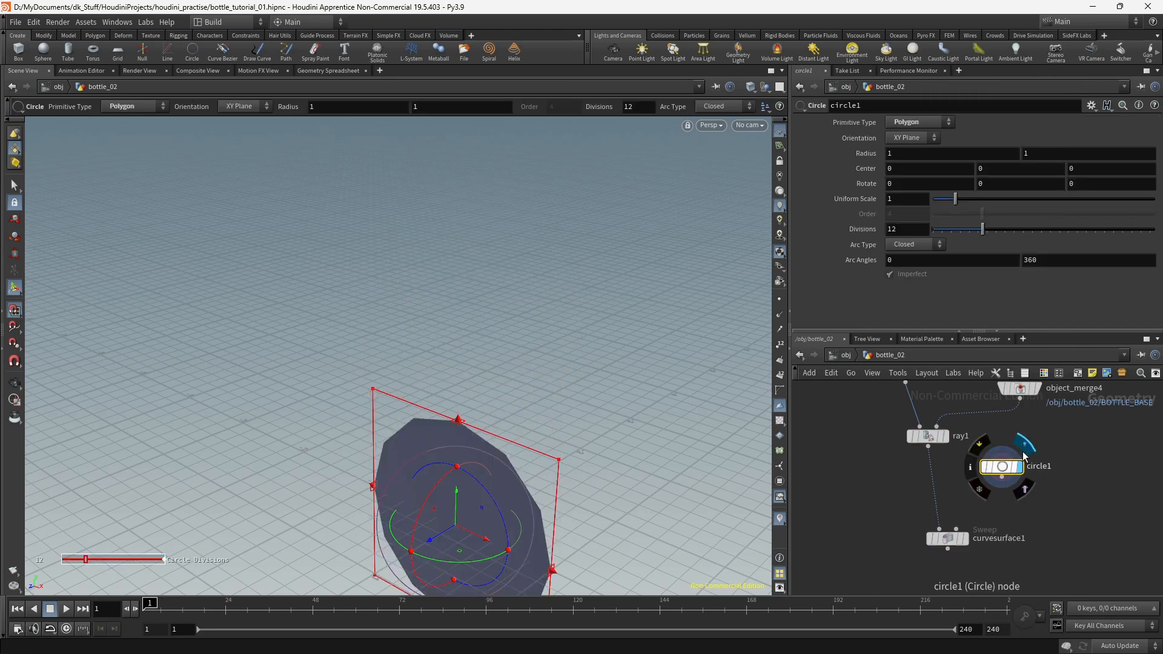
alt+drag(471, 455, 529, 441)
alt+middle_drag(513, 397, 515, 270)
alt+right_drag(518, 266, 639, 333)
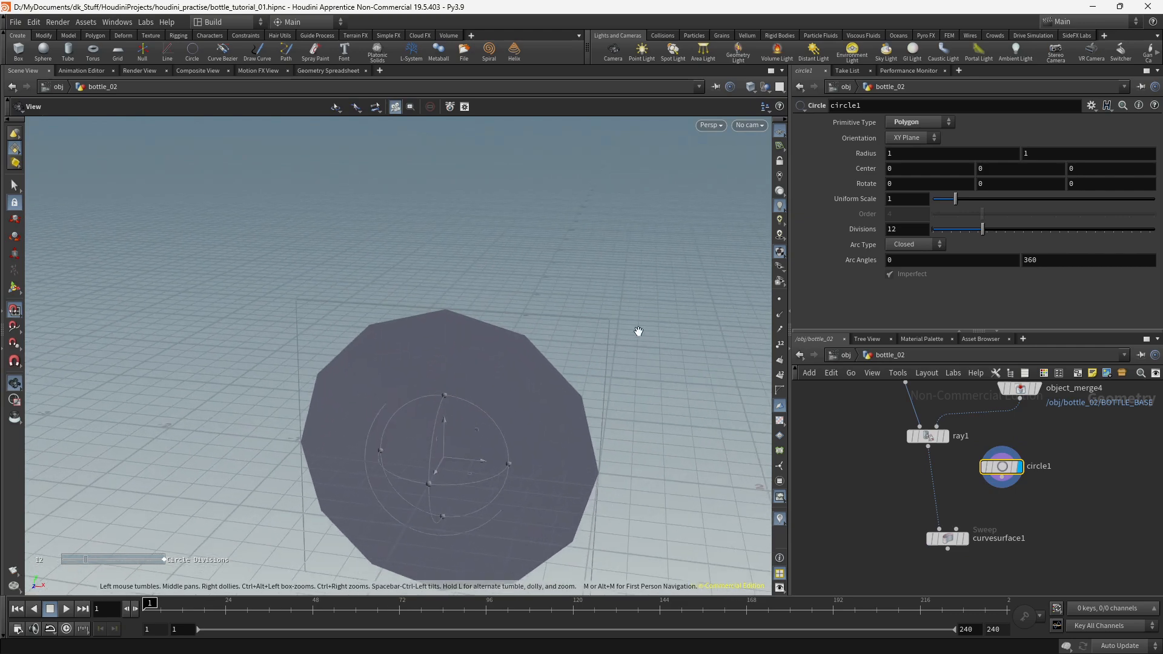
alt+middle_drag(543, 358, 556, 259)
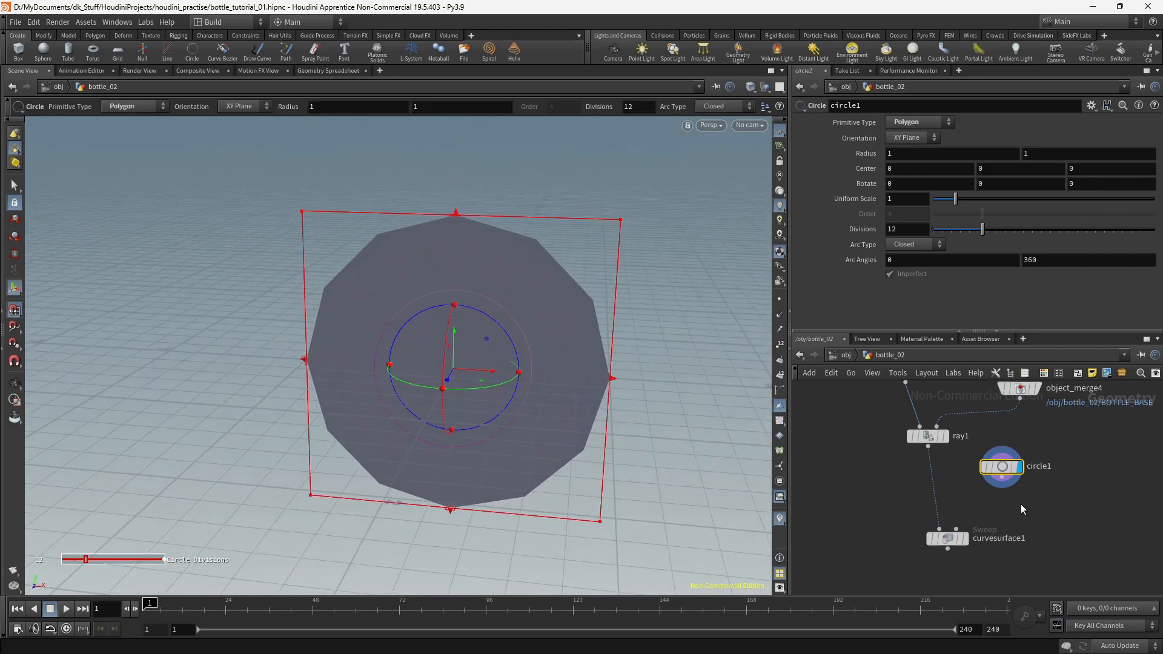
Step: Set the Divisions of circle1 to 16
key(Tab)
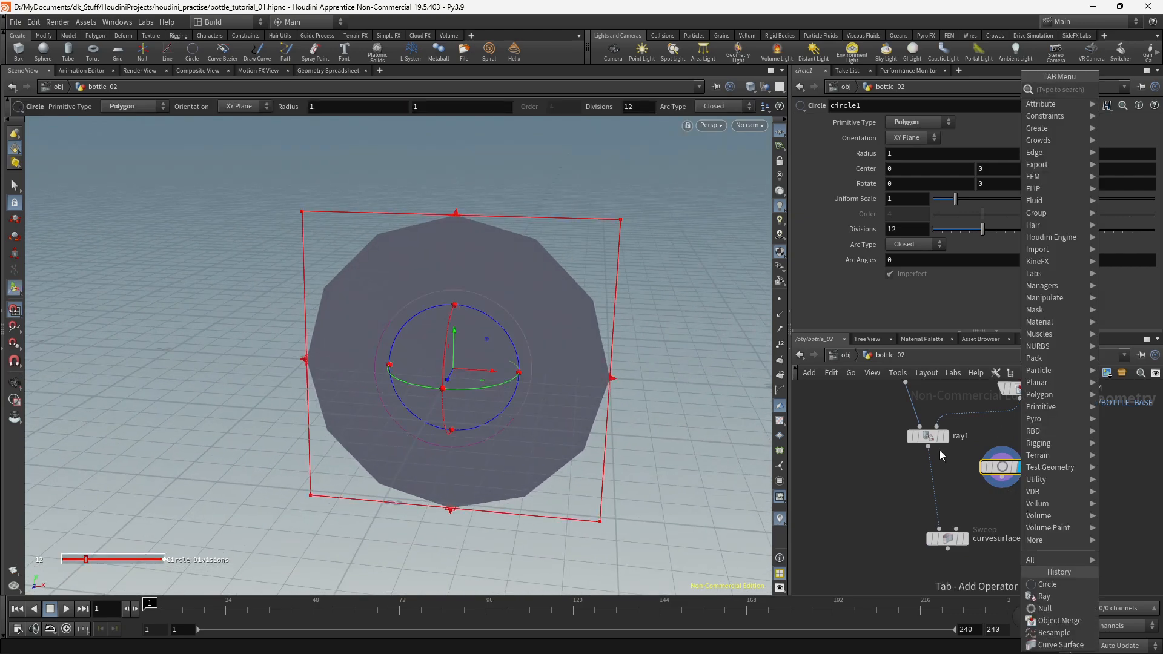
click(898, 230)
drag(898, 230, 847, 230)
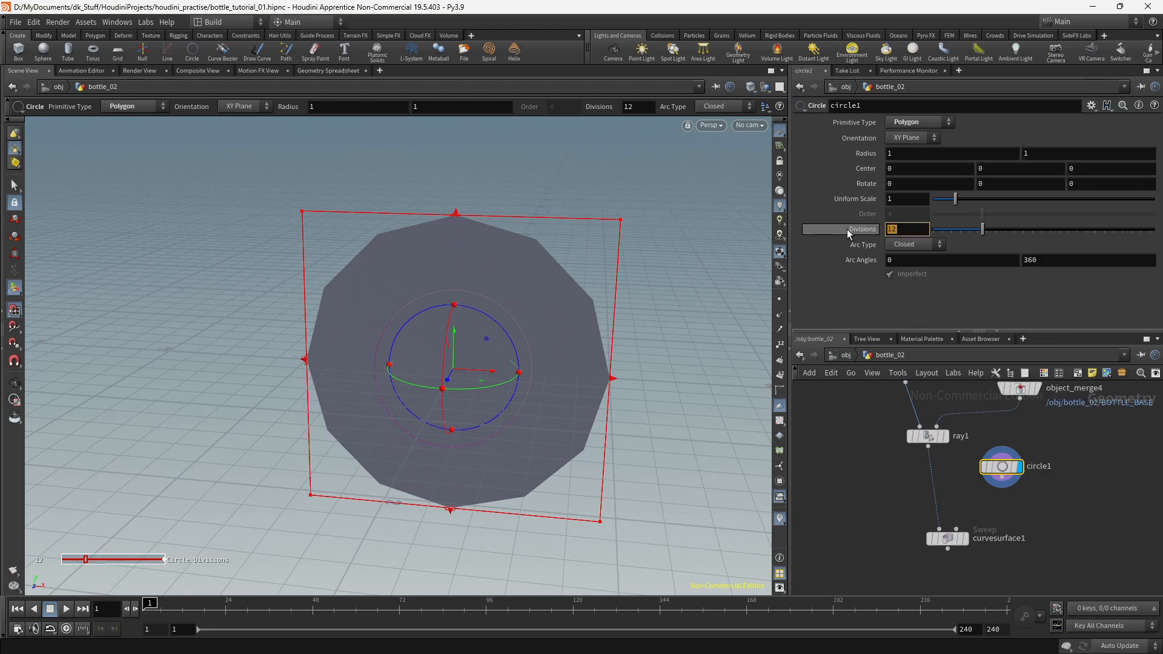
text(16)
key(Return)
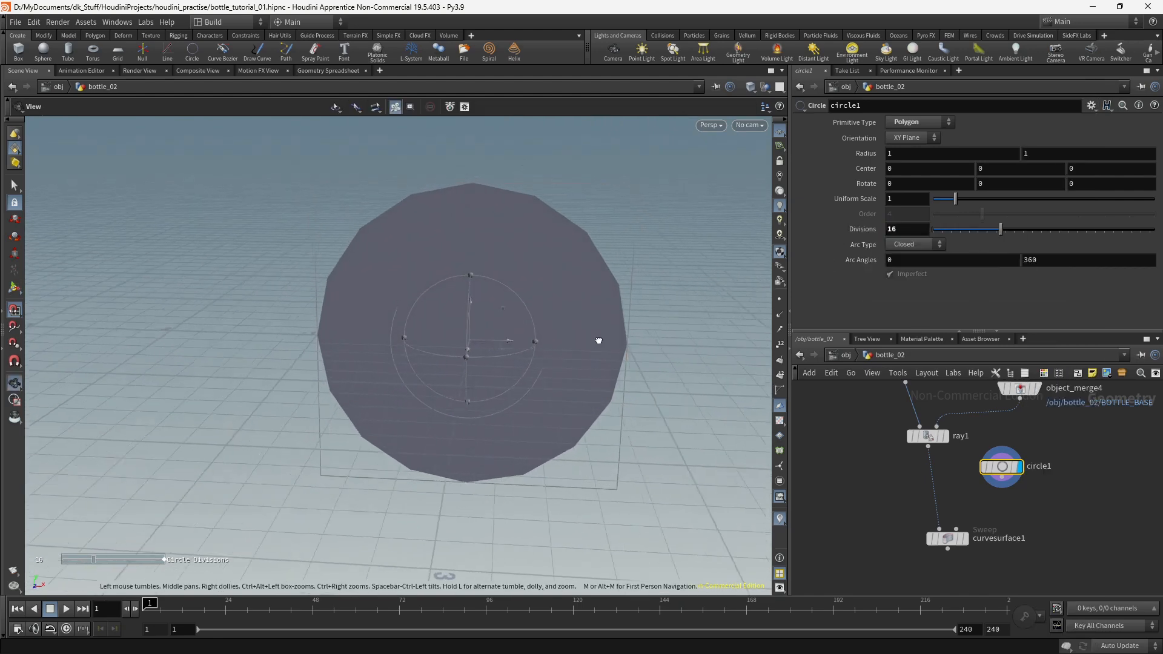
Step: Add a Group by Range node below circle1 and connect circle1 to it
key(Tab)
text(G)
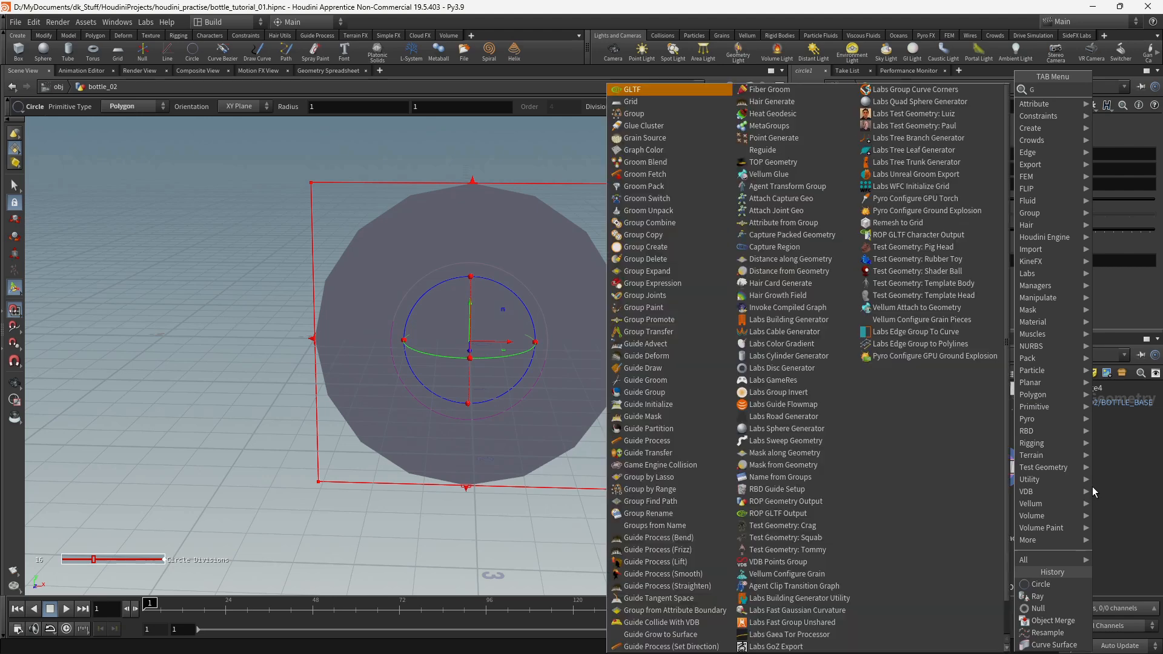
text(ROUP)
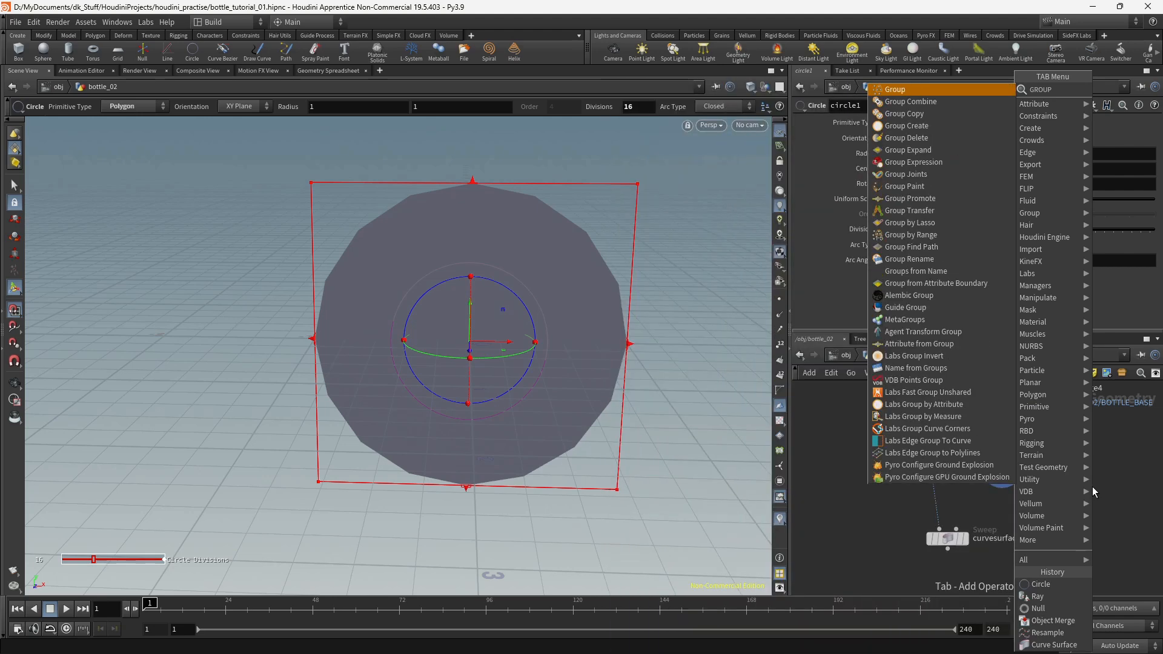
text(RA)
key(Return)
click(1092, 487)
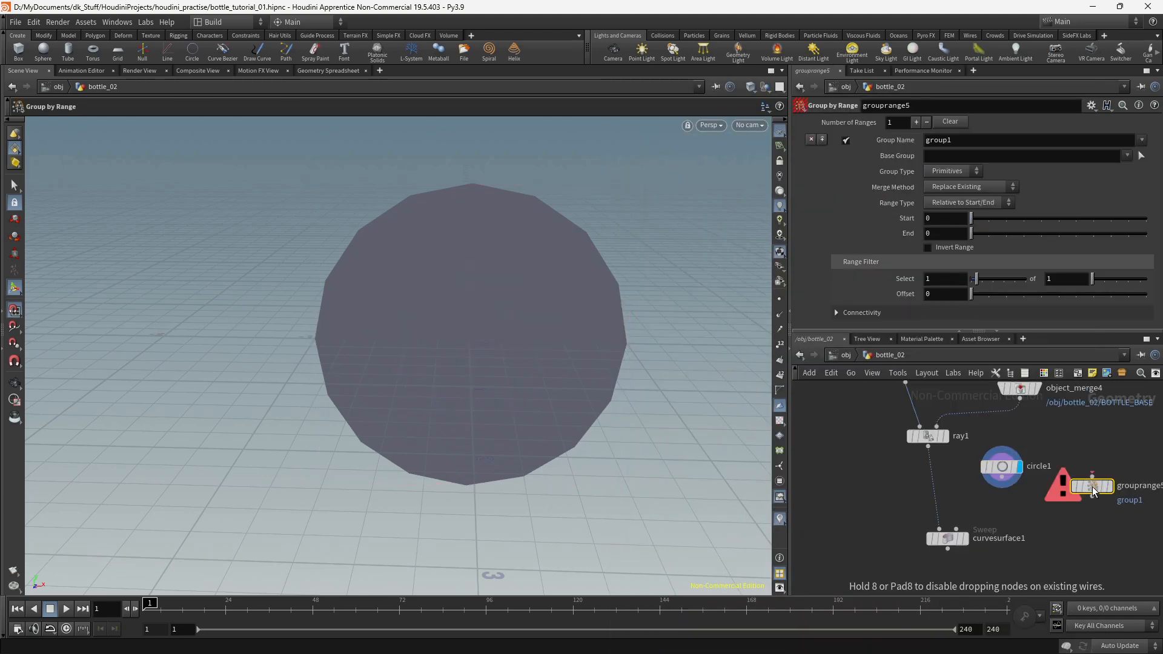
mouse_move(1092, 487)
mouse_down()
mouse_move(1007, 509)
mouse_move(1003, 478)
mouse_up()
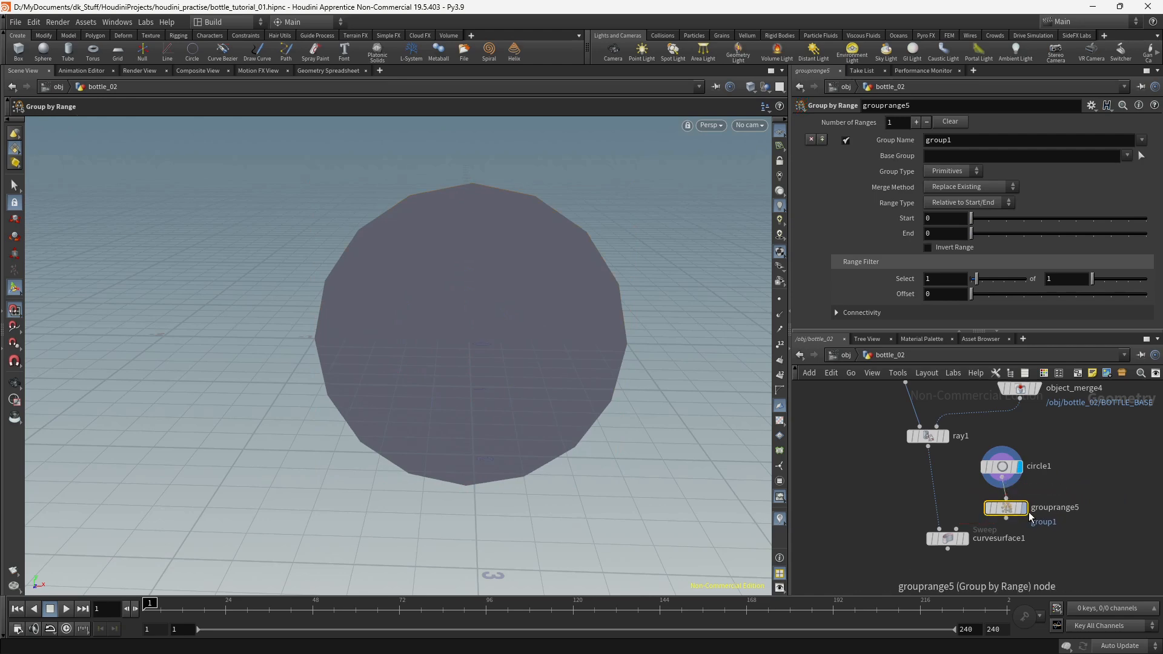
Step: Name the group of the Group by Range node scalePoints and display the node
click(966, 142)
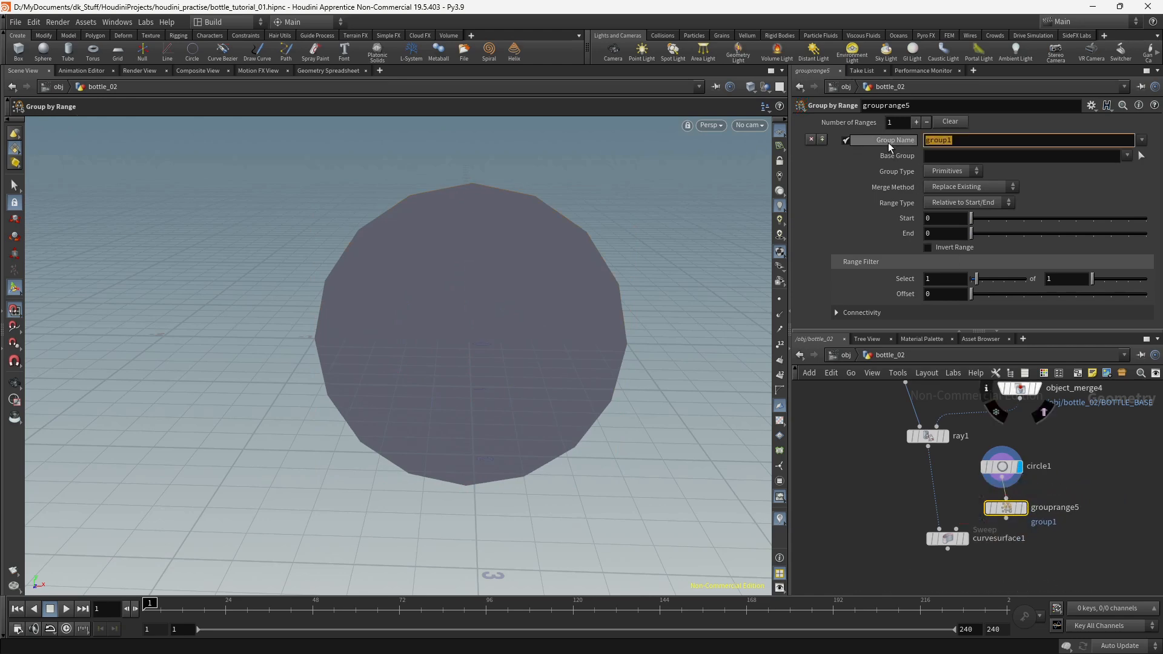
key(BackSpace)
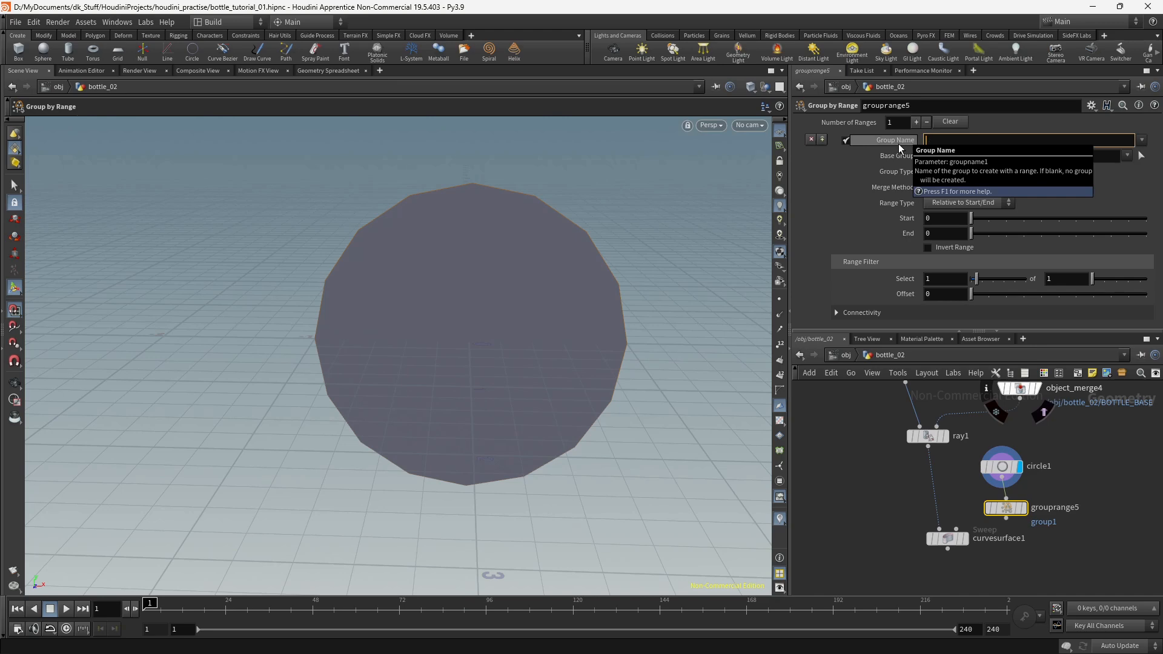
text(scalePoints)
key(Return)
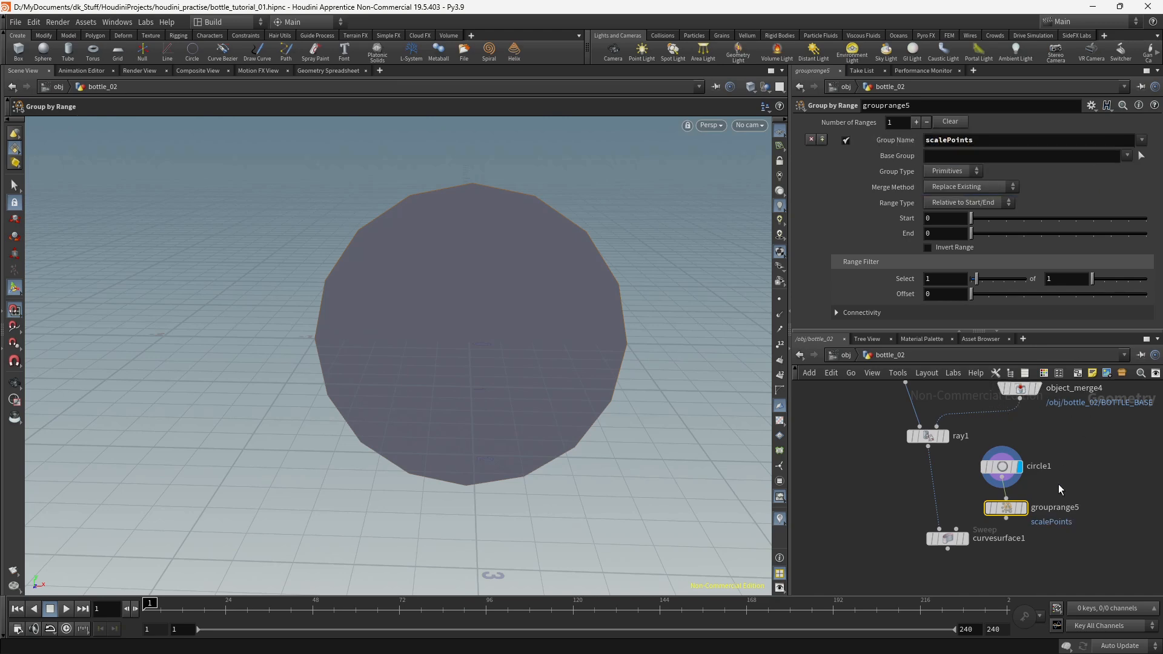
click(1026, 508)
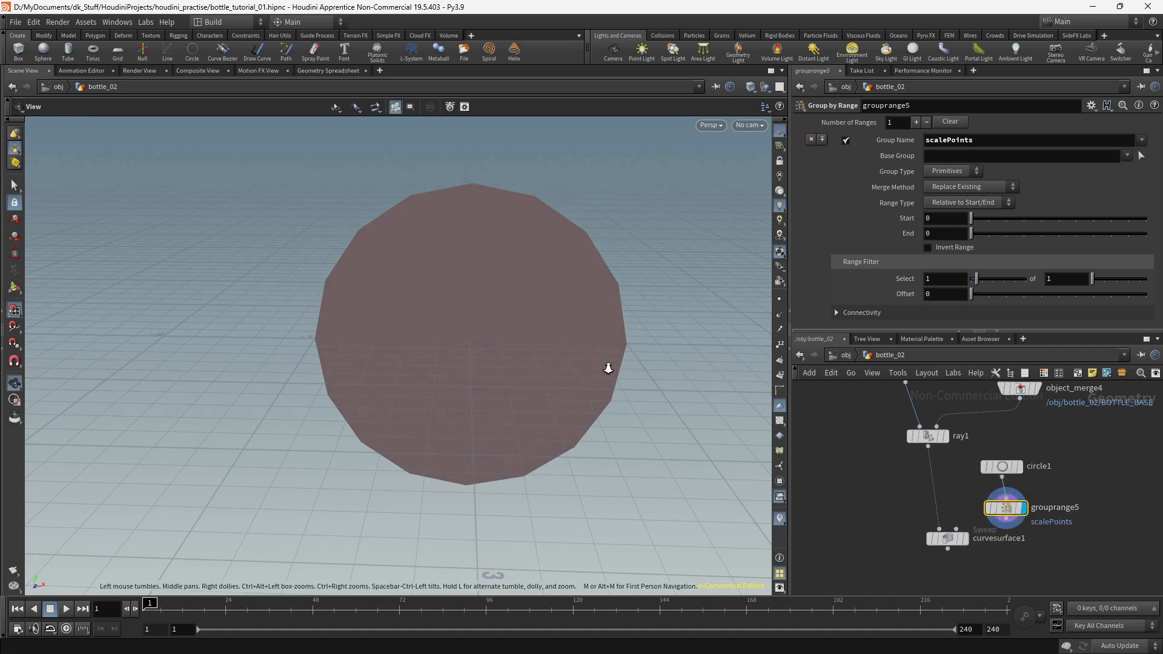
Step: Show points in the viewport and set the scalePoints Group Type to Points
click(780, 299)
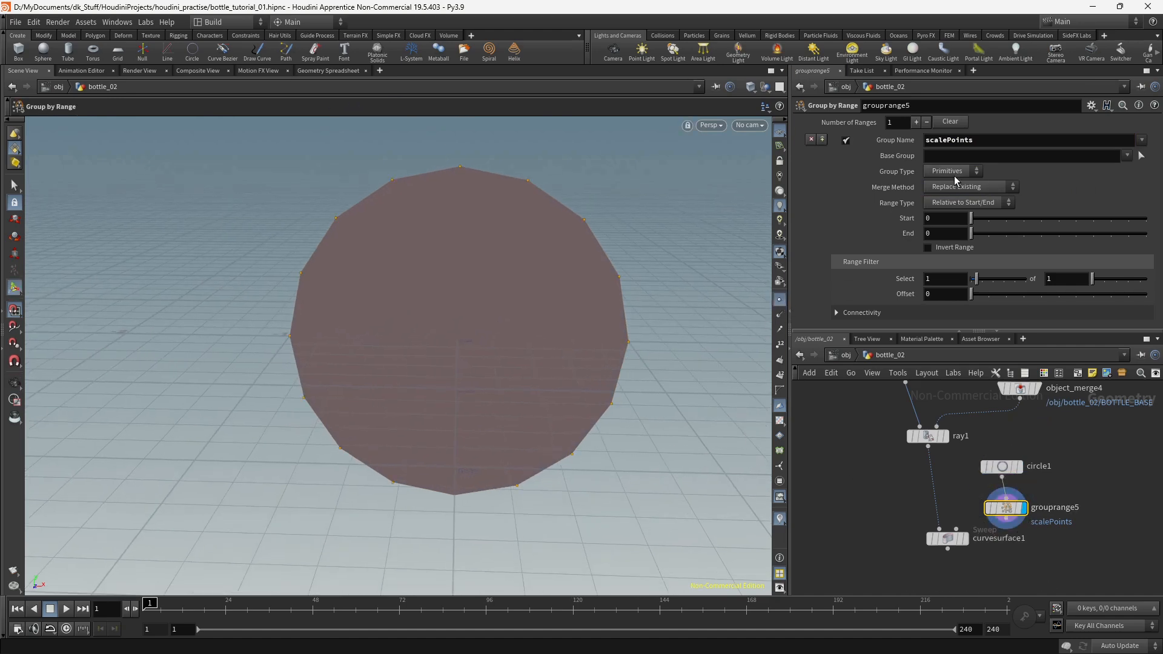
click(939, 183)
key(Escape)
drag(592, 389, 596, 324)
key(Return)
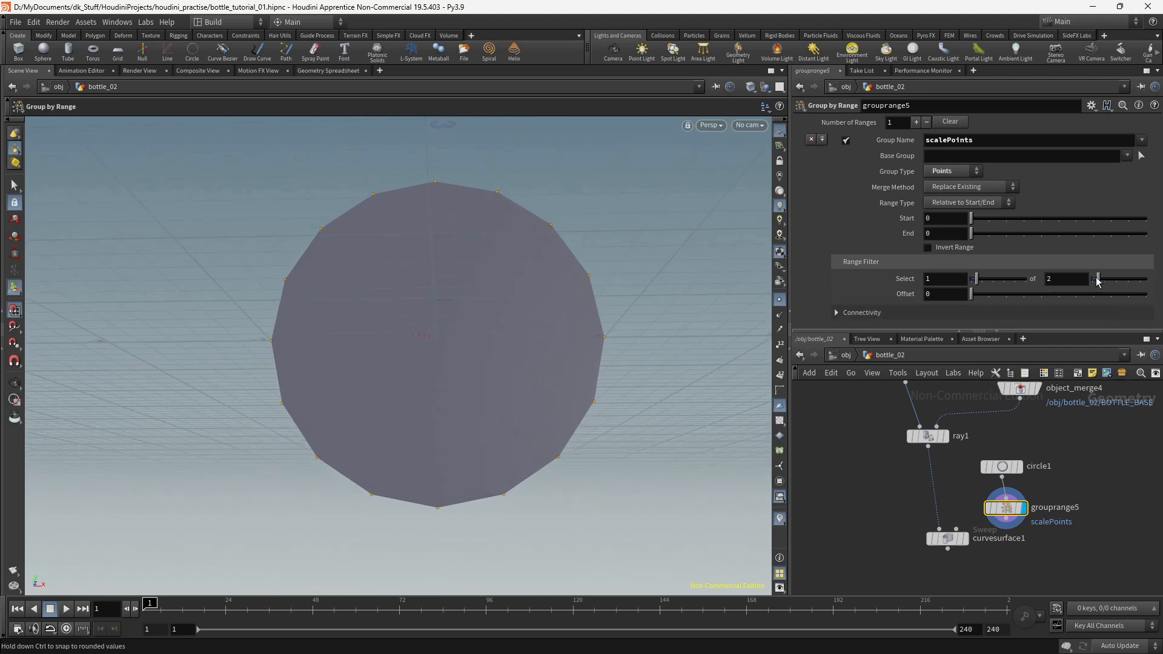
Step: Set the Range Filter of the scalePoints group to select 1 of 6 points
mouse_move(1111, 280)
mouse_down()
mouse_move(1123, 280)
mouse_move(1112, 281)
mouse_up()
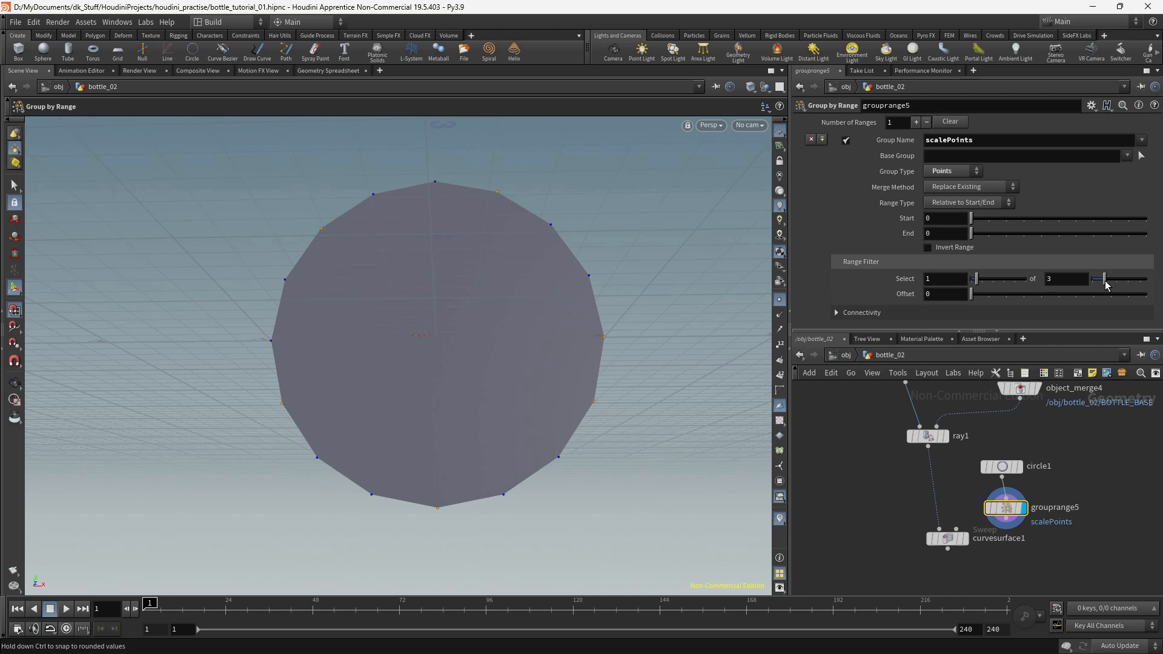
drag(1106, 285, 1112, 283)
drag(1037, 280, 1032, 283)
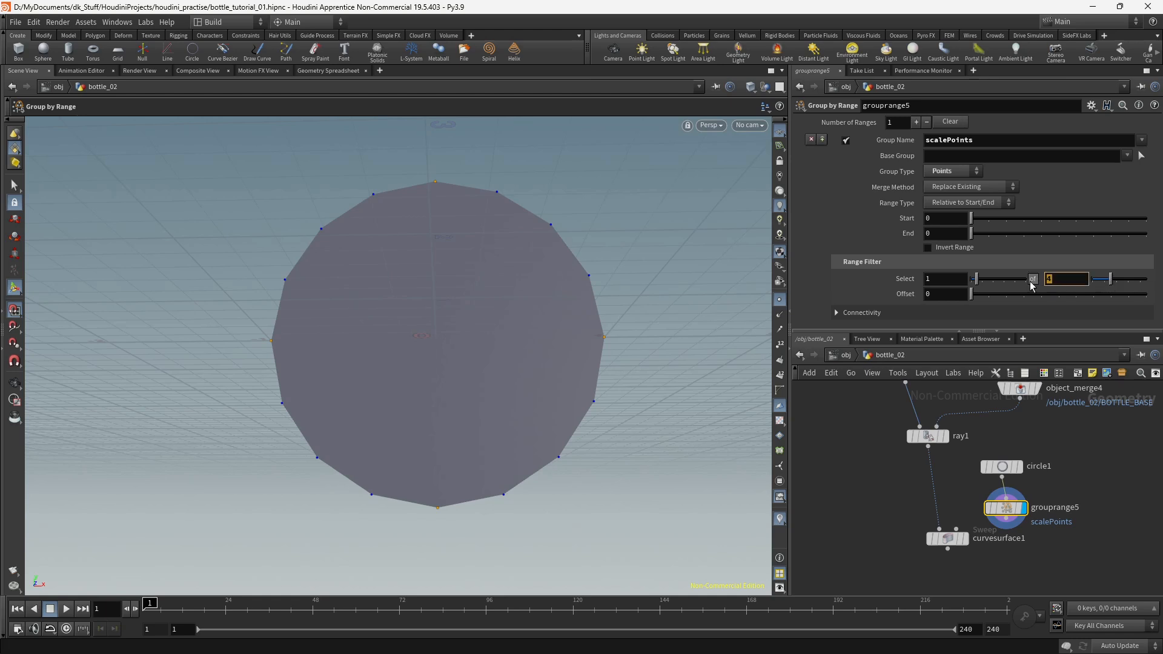
text(6)
key(Return)
key(Escape)
drag(595, 346, 600, 400)
key(Return)
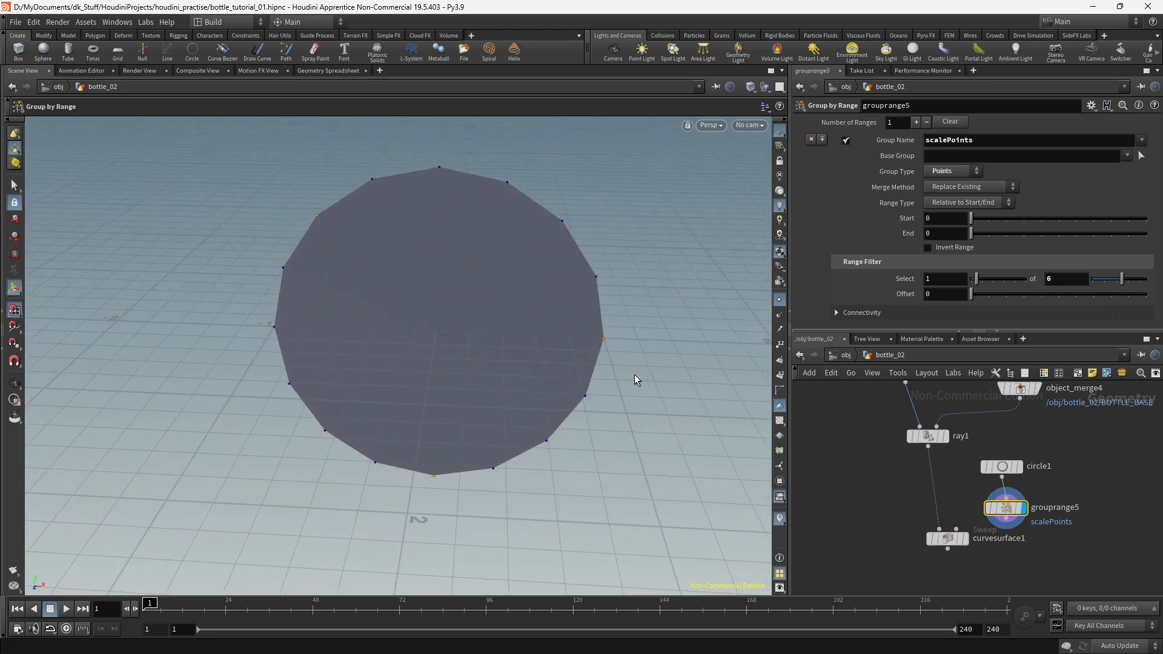
Step: Add a Soft Transform node below the Group by Range node, connect the two and display the new node
middle_drag(1102, 535, 1079, 464)
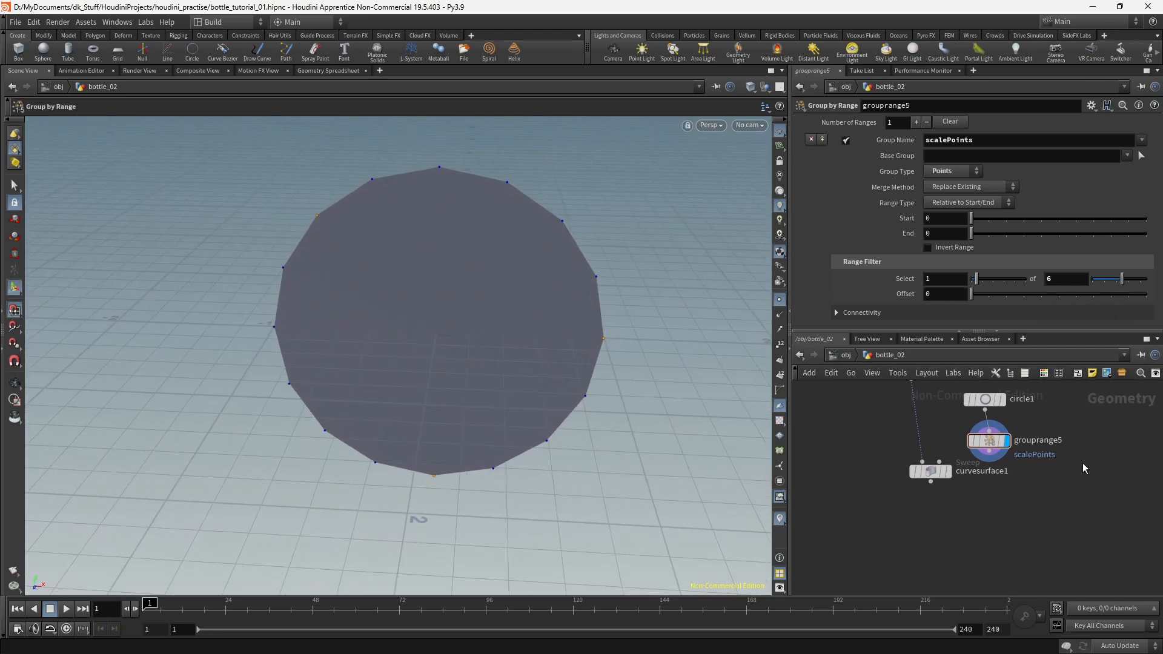
key(Tab)
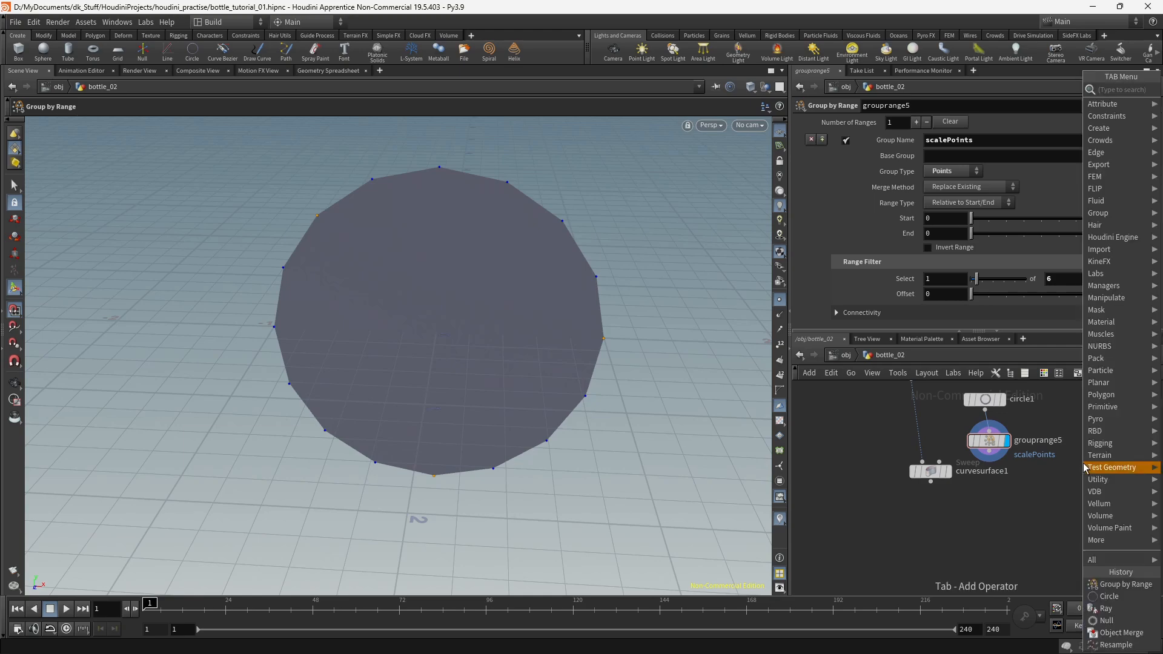
mouse_move(1084, 467)
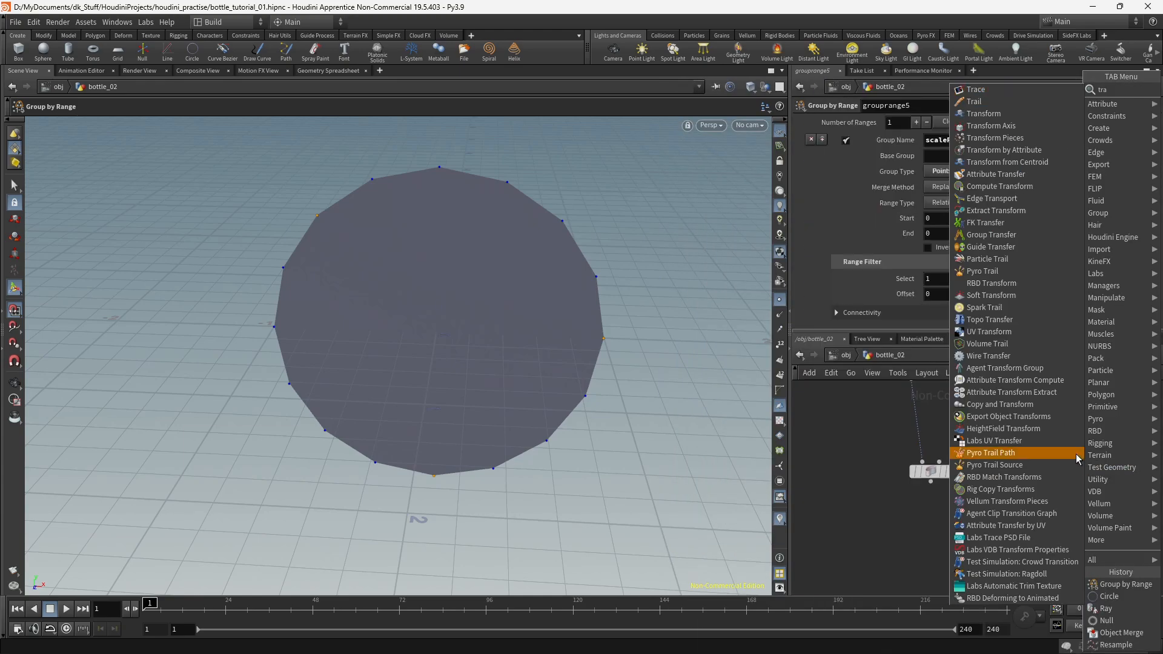
text(trans)
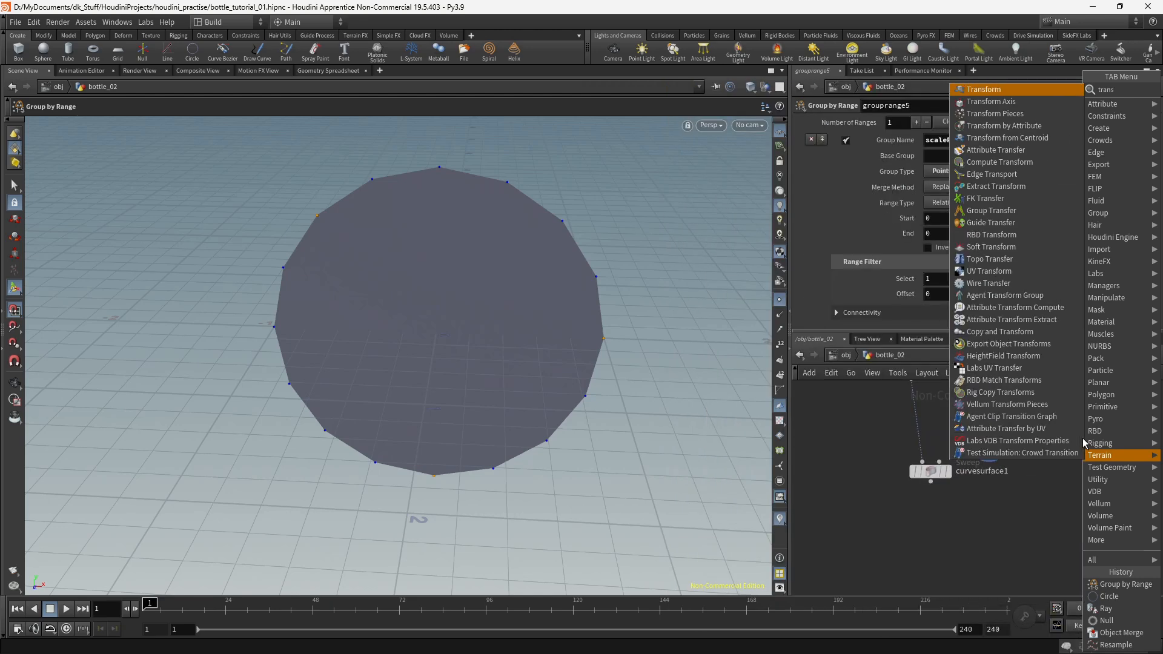
key(Down)
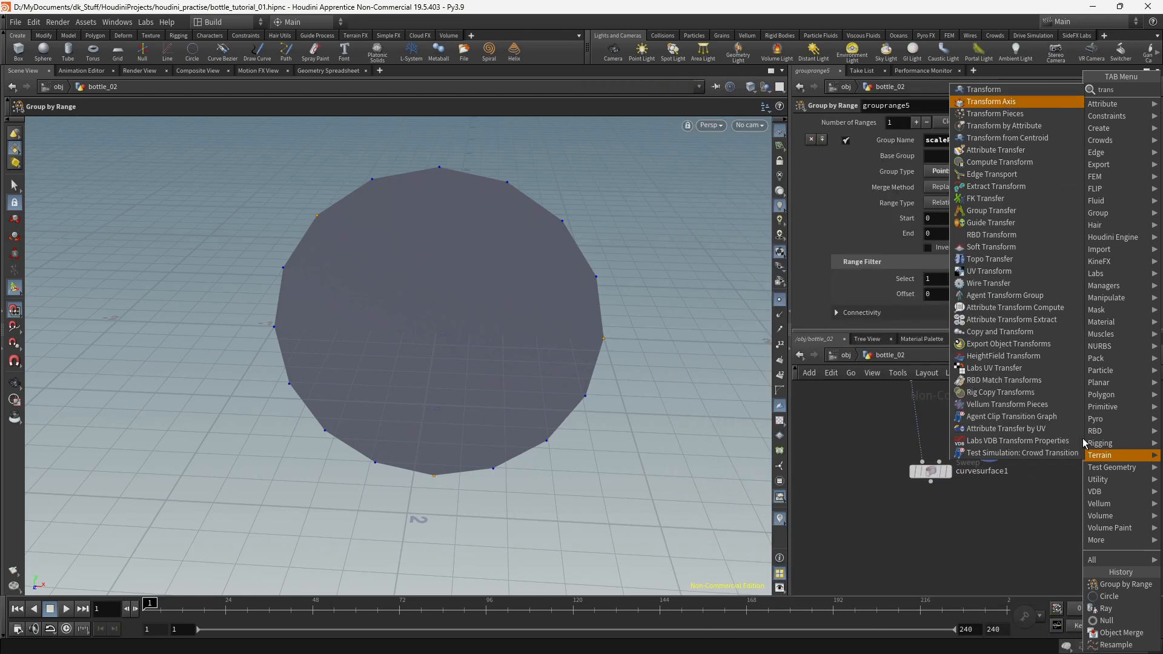
key(Down)
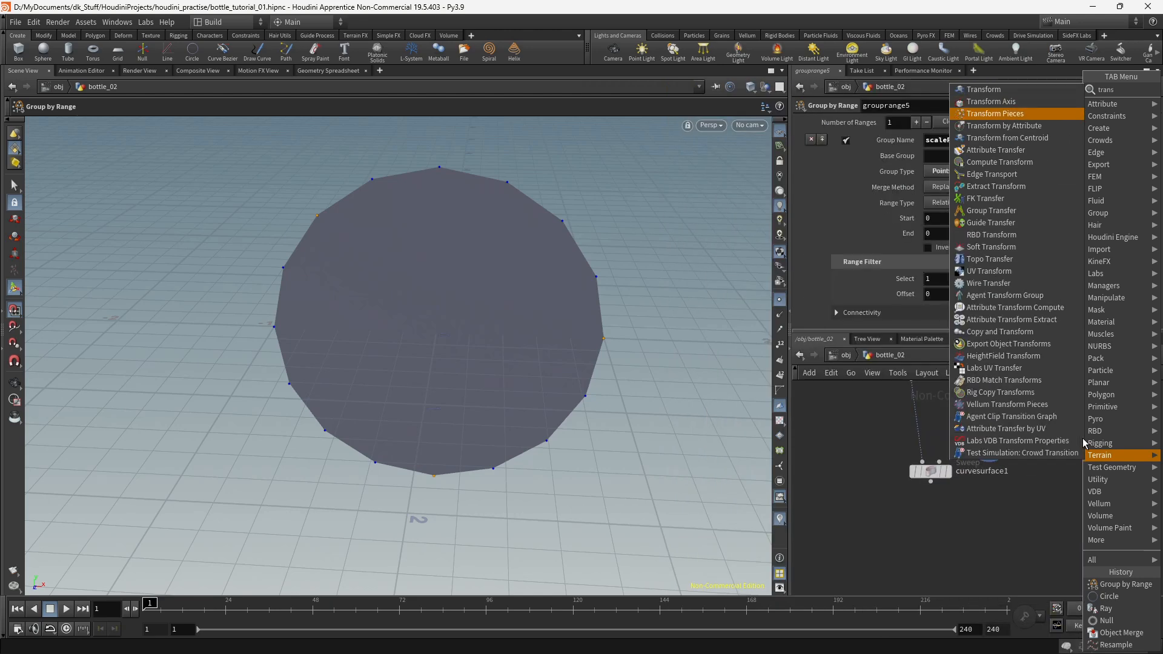
key(Down)
key(Down)
key(Down)
key(Down)
key(Down)
key(Down)
key(Down)
key(Down)
key(Down)
key(Down)
key(Down)
key(Down)
key(Down)
key(Down)
key(Down)
key(Down)
key(Up)
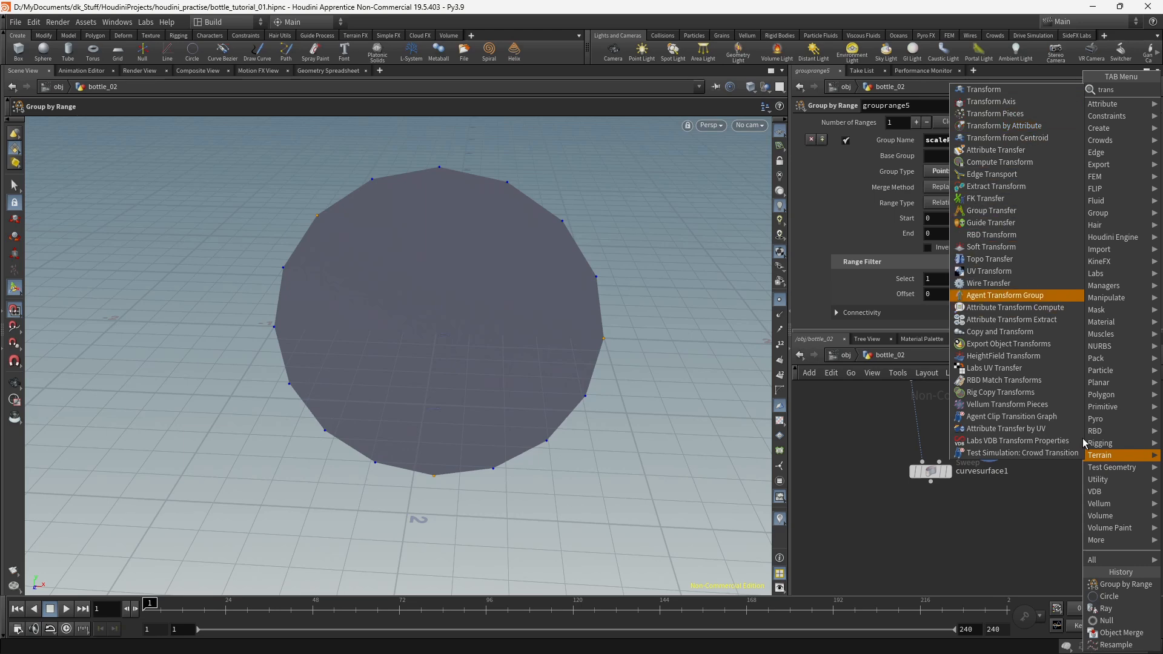
key(Up)
key(Up)
key(Down)
key(Down)
key(Down)
key(Down)
key(Down)
key(Down)
key(Down)
key(Down)
key(Down)
key(Down)
key(Down)
key(Down)
key(Down)
key(Up)
key(Up)
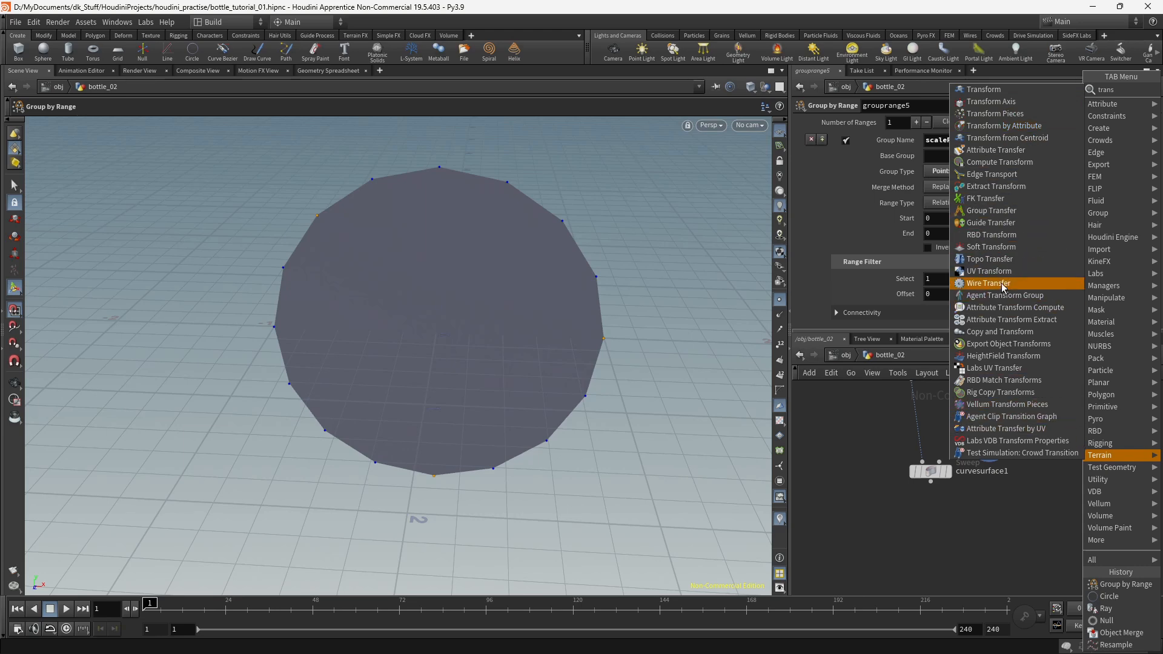
click(991, 247)
click(1041, 492)
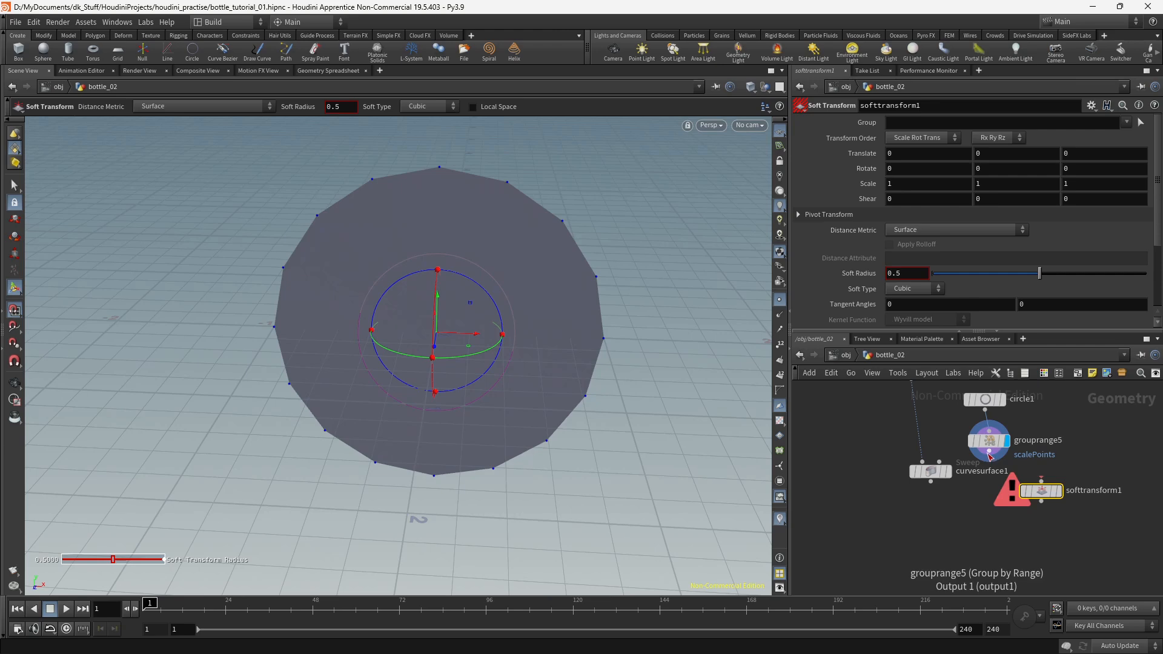
drag(989, 456, 1041, 484)
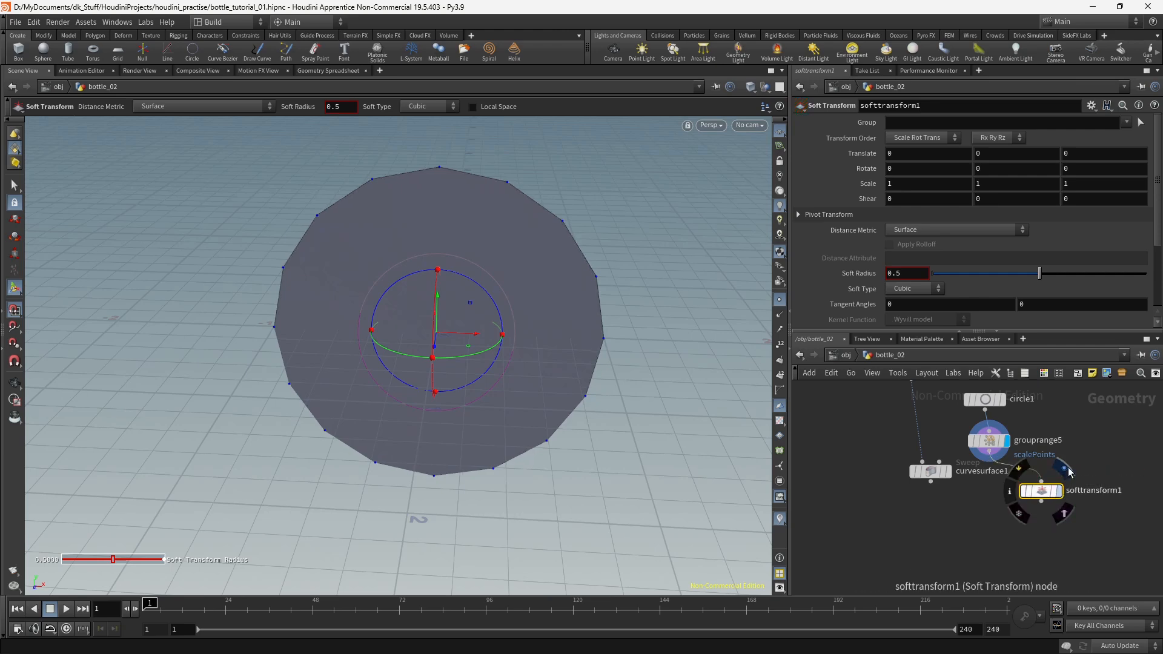
click(1067, 469)
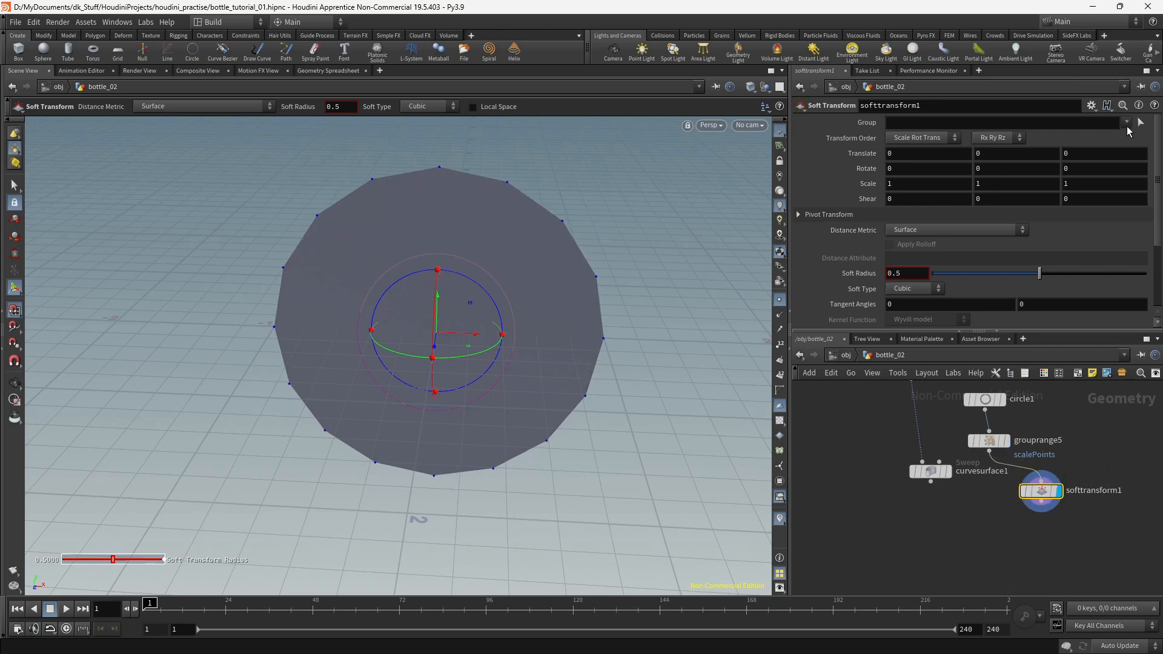
Step: Set the Soft Transform's Group to scalePoints and its Scale to 0.25 on all three axes
click(1127, 122)
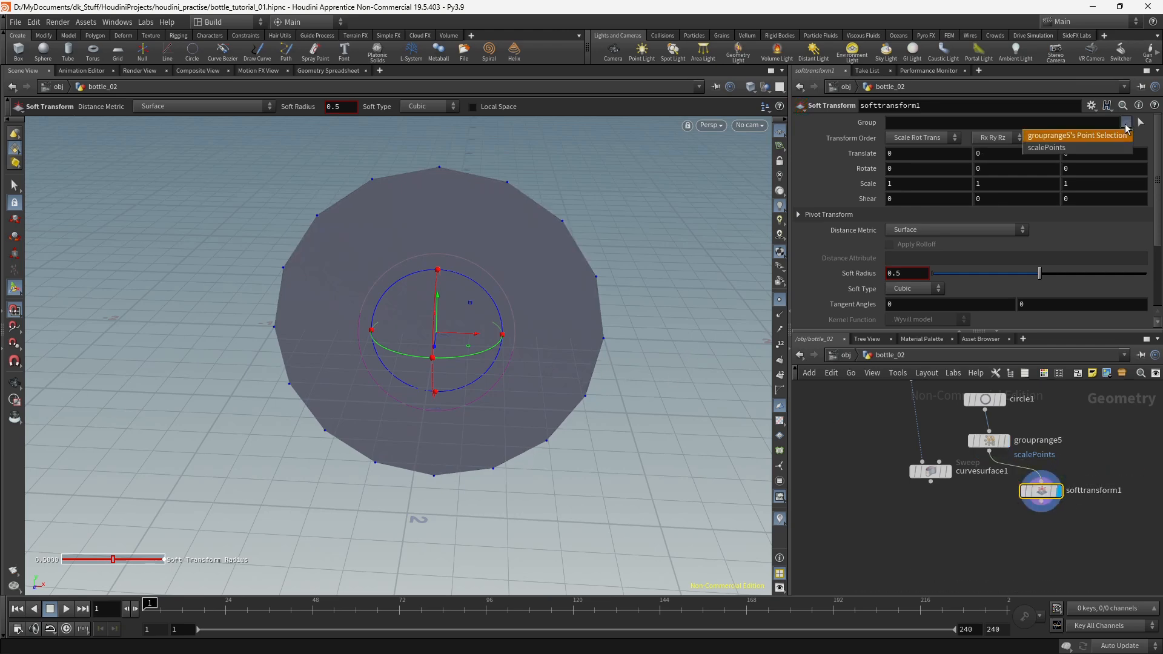
click(1074, 148)
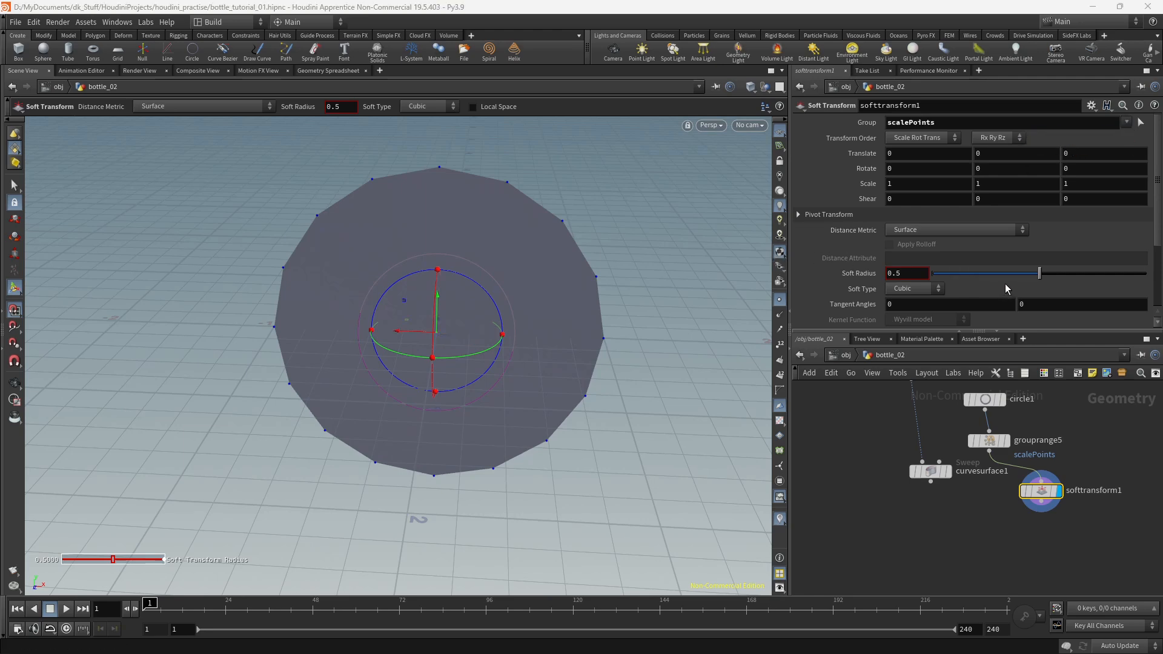
click(915, 189)
text(0.)
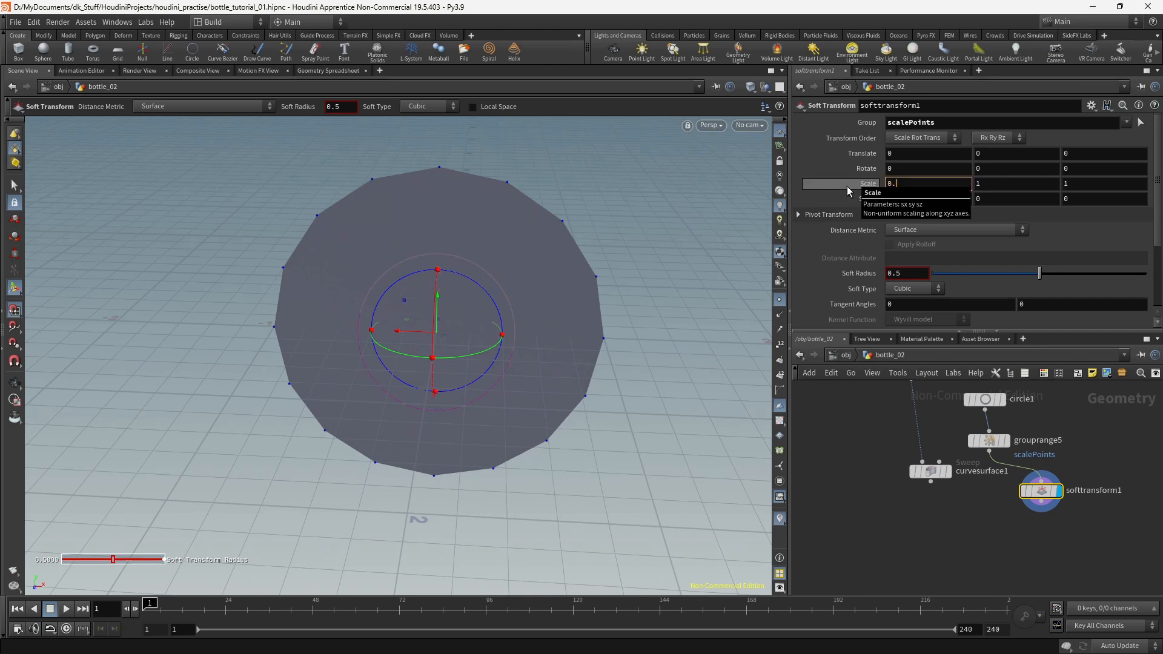
text(25)
key(Tab)
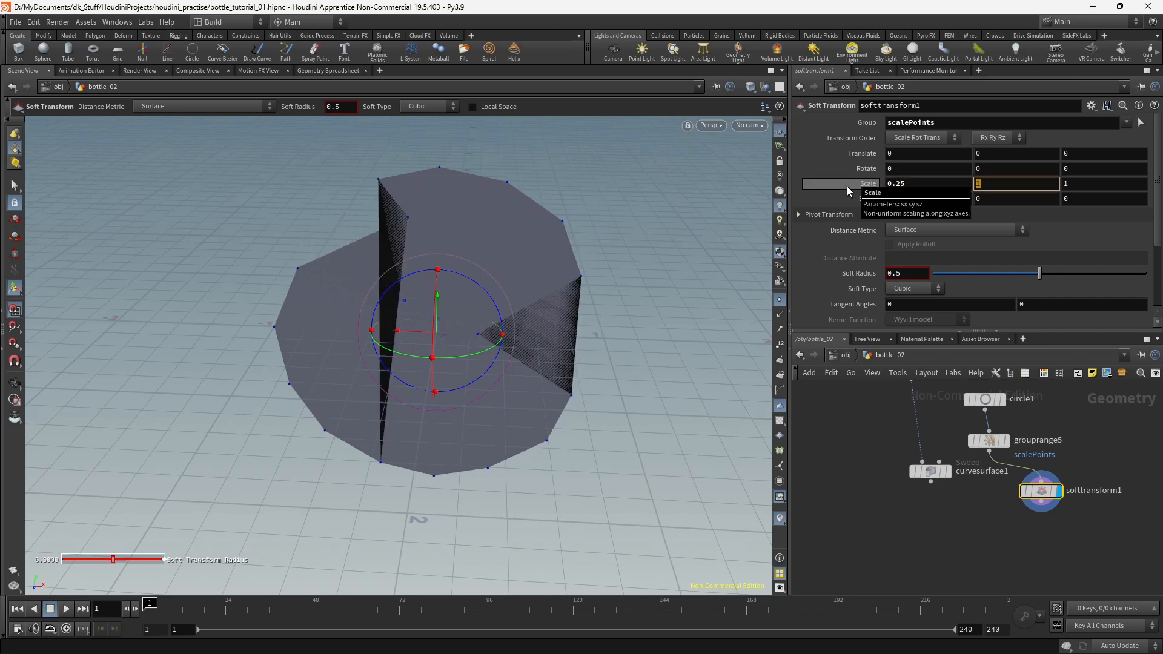
text(0.25)
key(Tab)
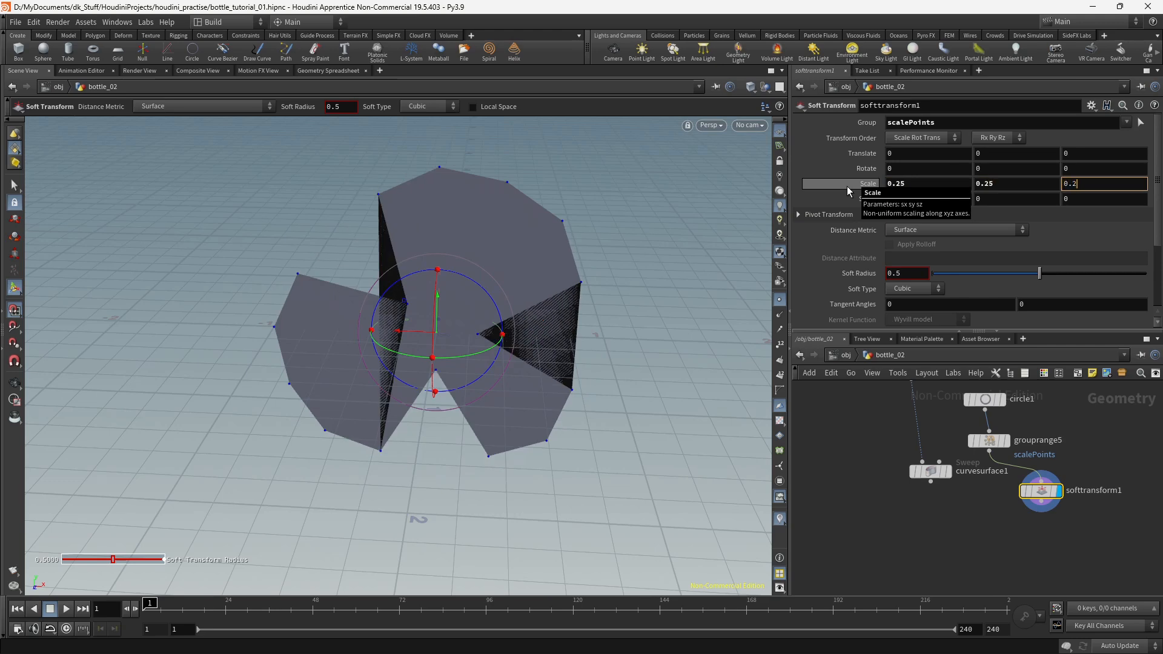
key(Return)
mouse_move(605, 330)
alt+mouse_down()
mouse_move(572, 294)
mouse_move(587, 314)
mouse_move(580, 278)
mouse_move(586, 327)
alt+mouse_up()
key(Return)
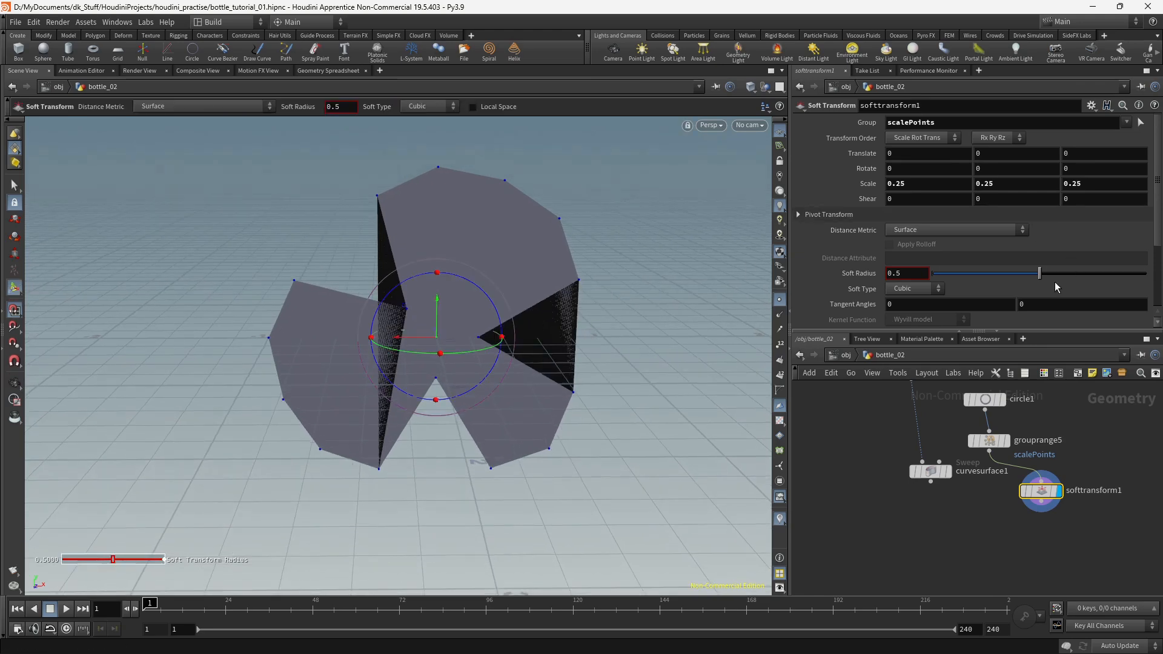
Step: Increase the Soft Transform's Soft Radius to 0.675
drag(1040, 279, 1077, 263)
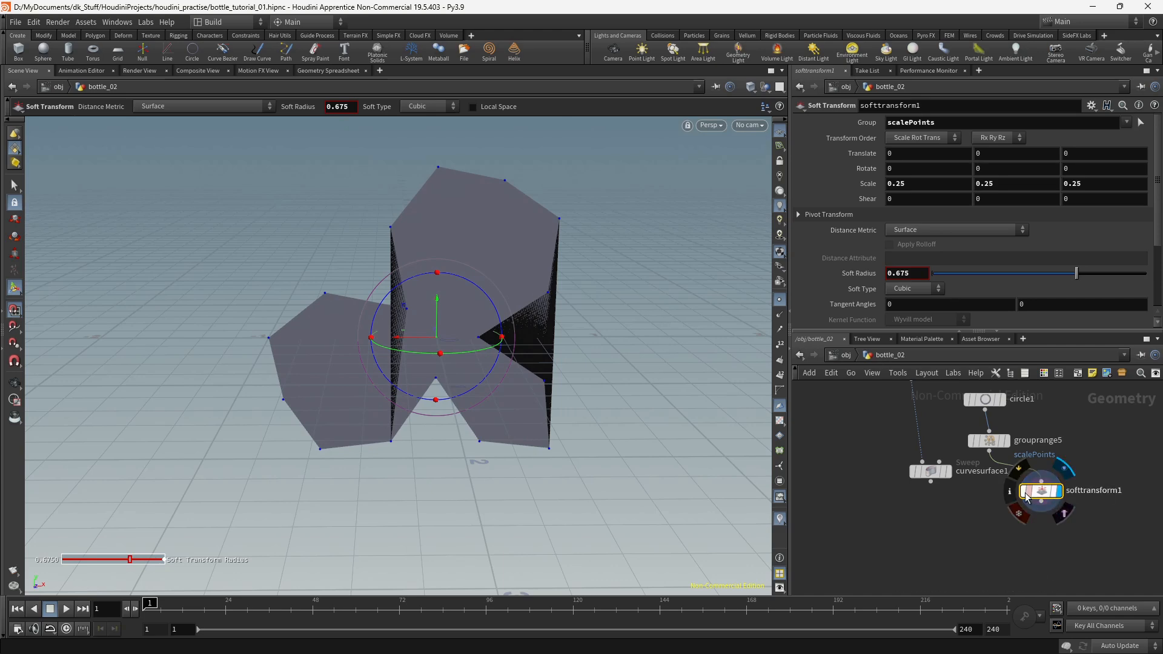
mouse_move(990, 446)
mouse_move(985, 405)
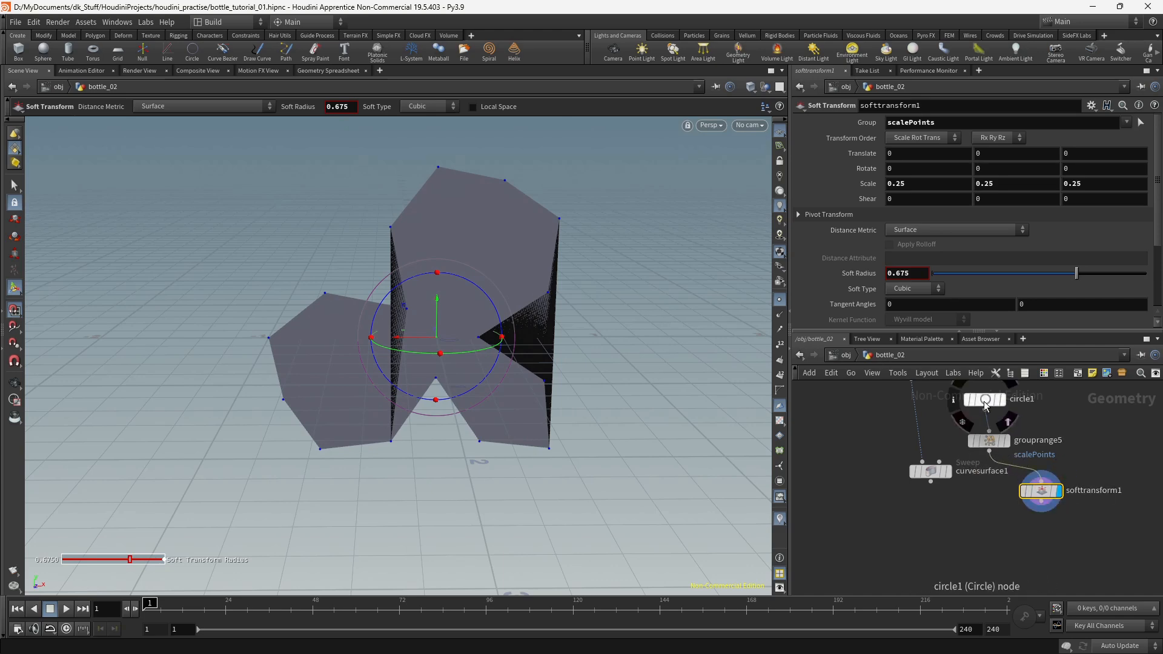
alt+drag(494, 370, 540, 321)
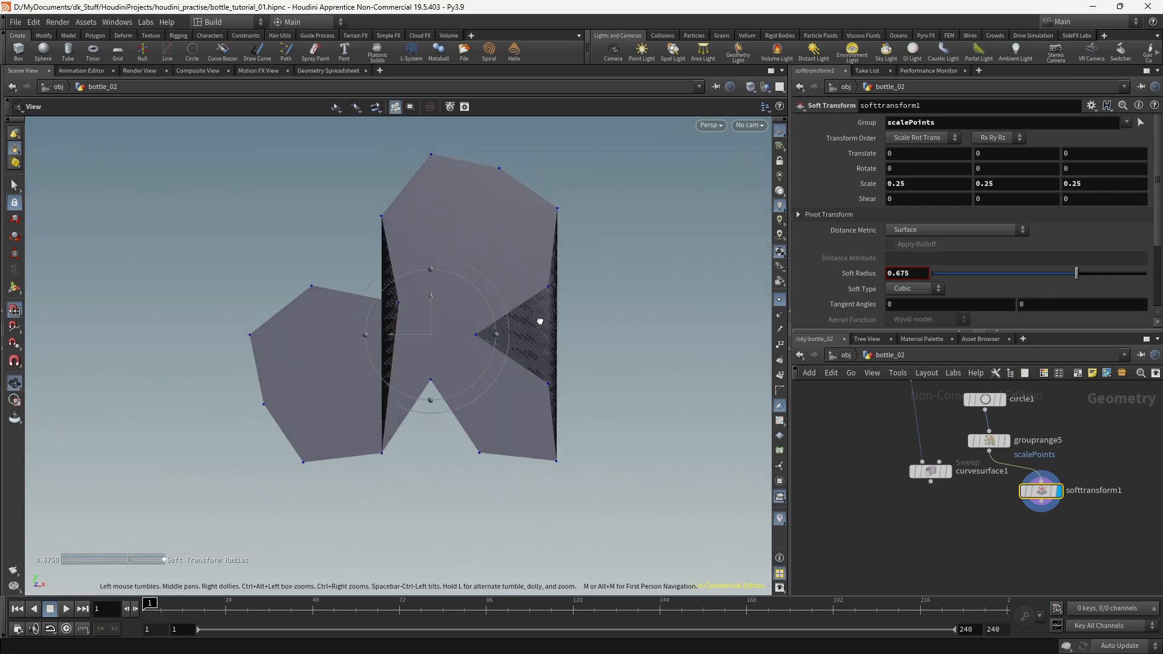
Step: Set the Divisions of circle1 to 12
click(984, 400)
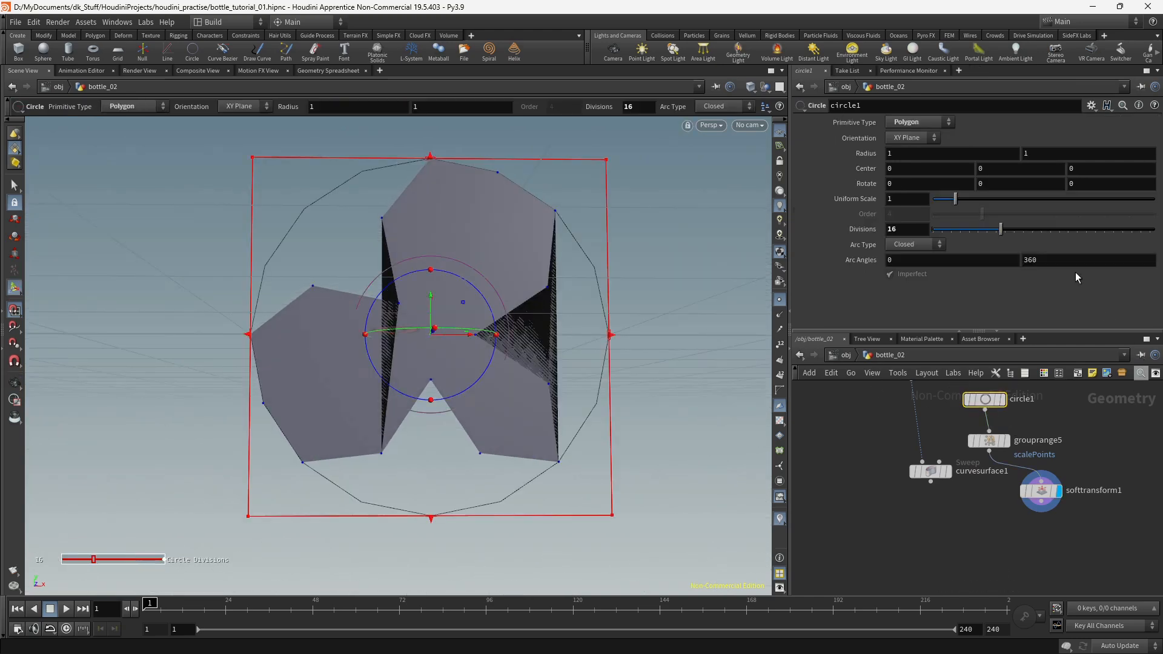
drag(912, 233, 841, 228)
text(12)
key(Return)
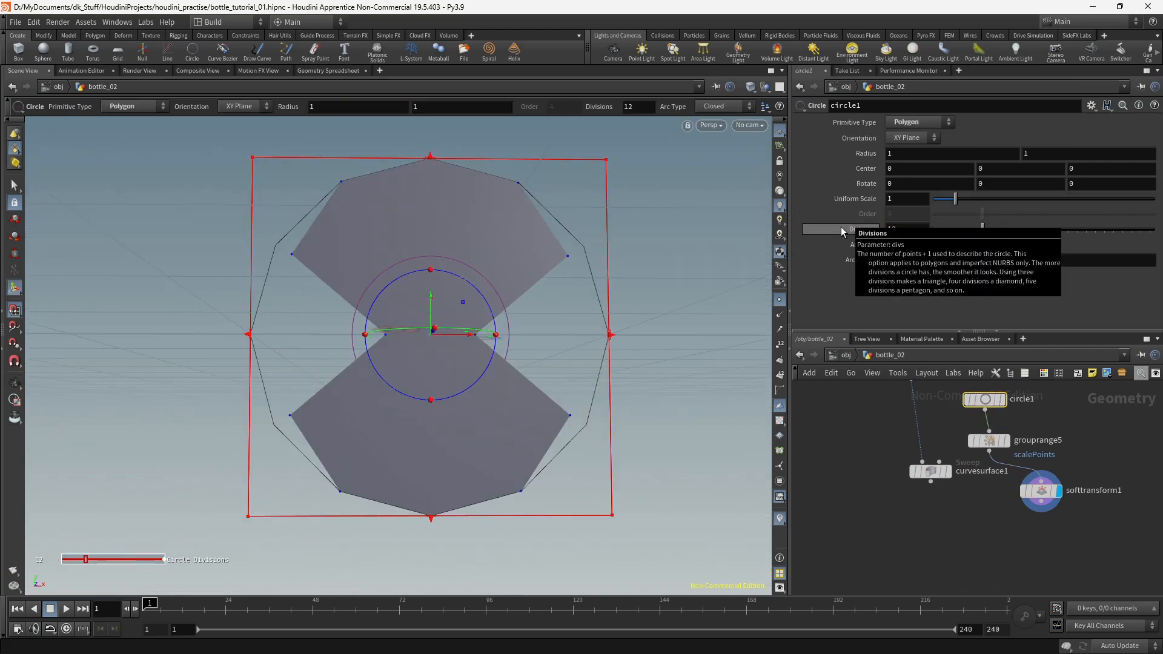
Step: Try 3 as the interval of the scalePoints Range Filter, and settle on selecting 1 of 4 points
click(992, 444)
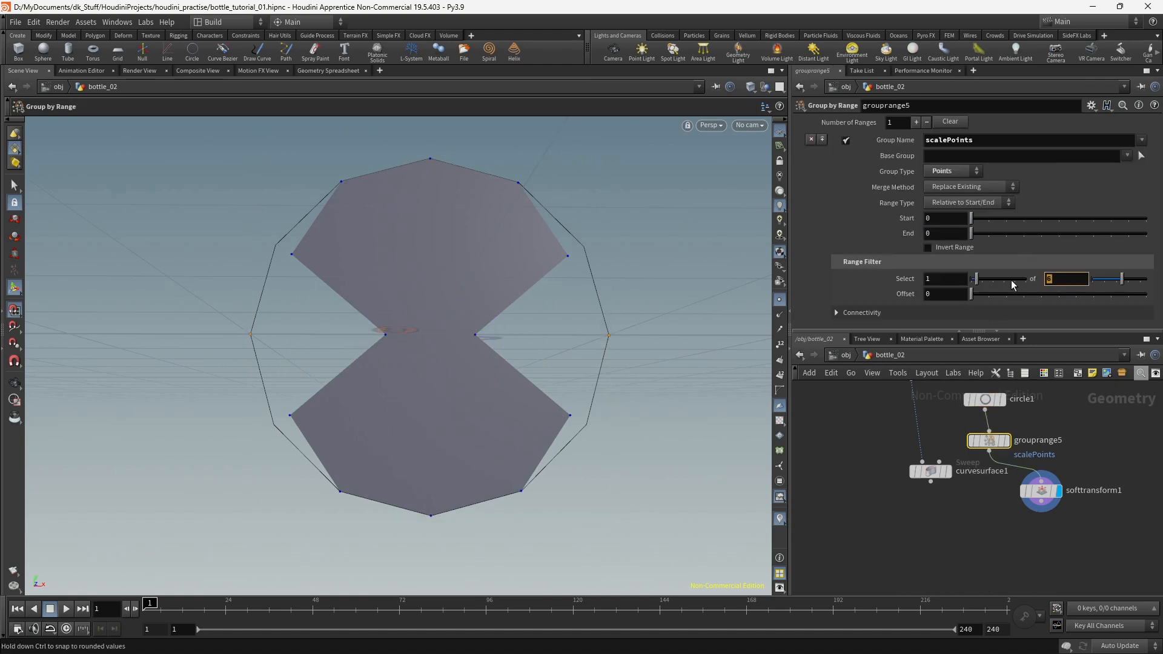
text(3)
key(Return)
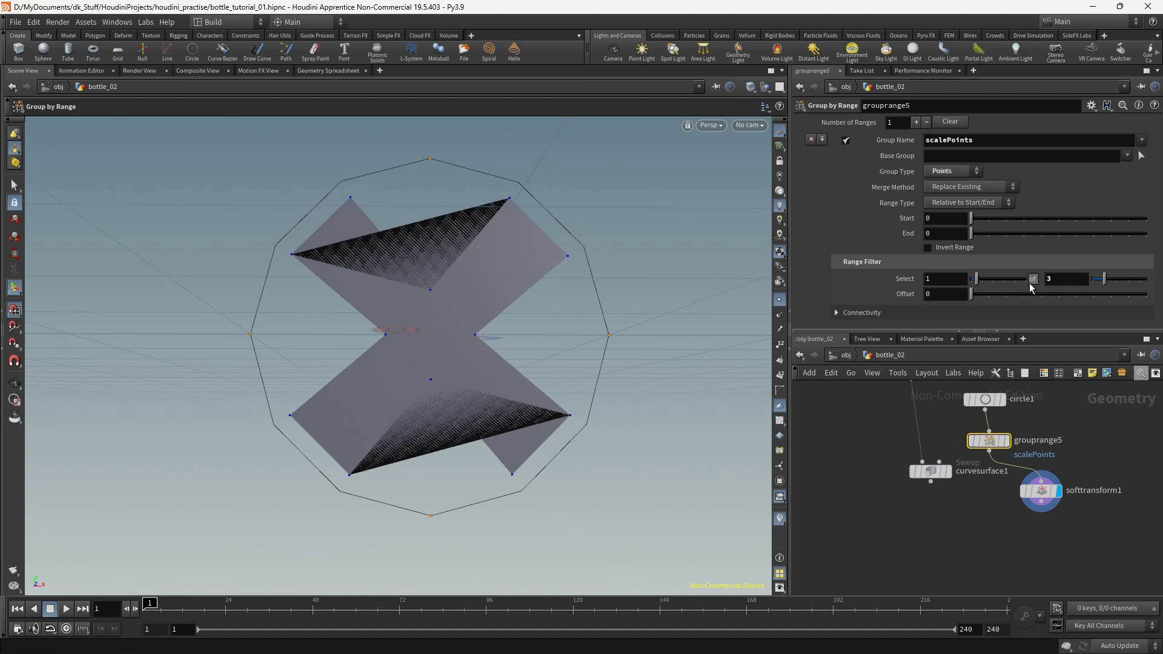
key(Return)
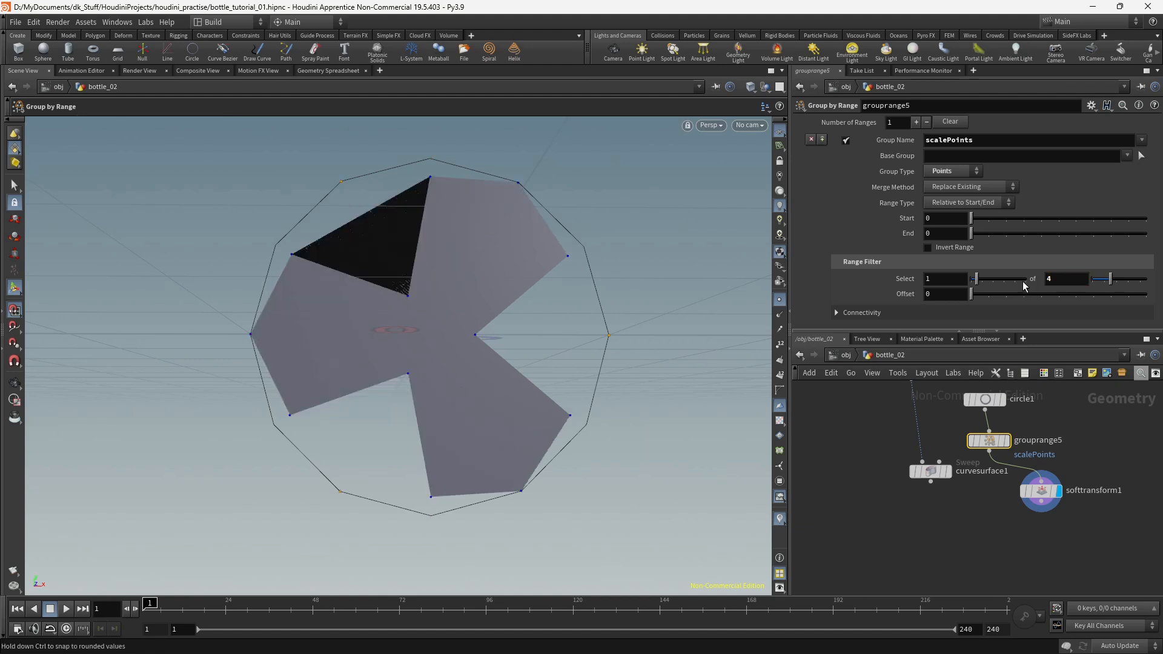
mouse_move(1052, 499)
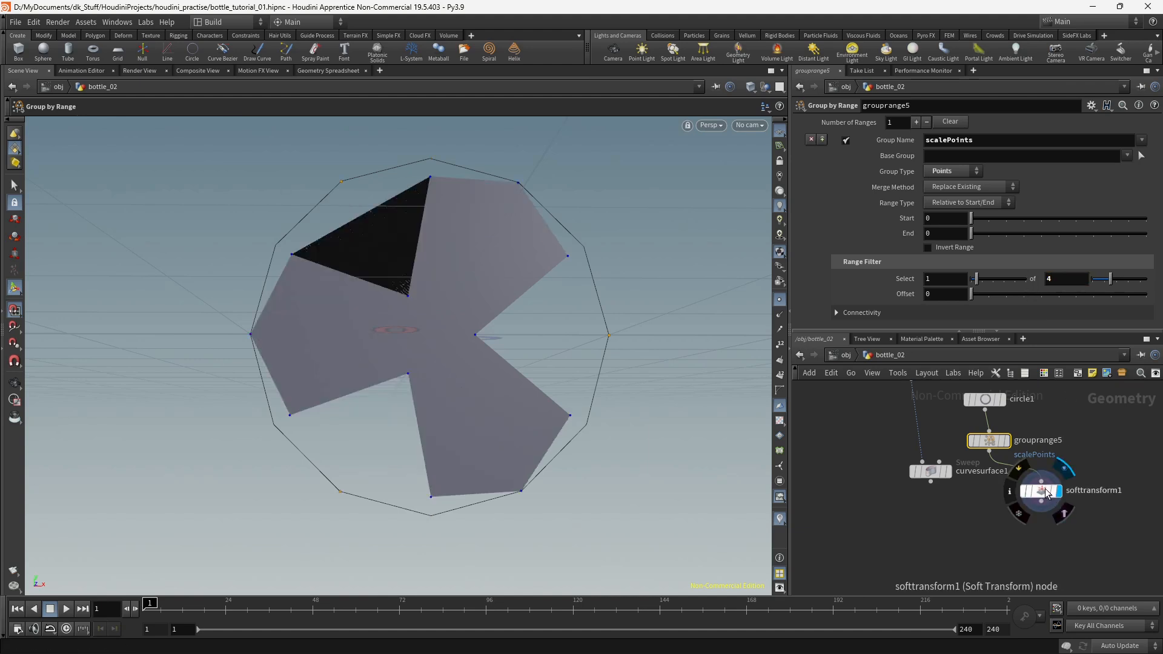
alt+drag(502, 416, 470, 365)
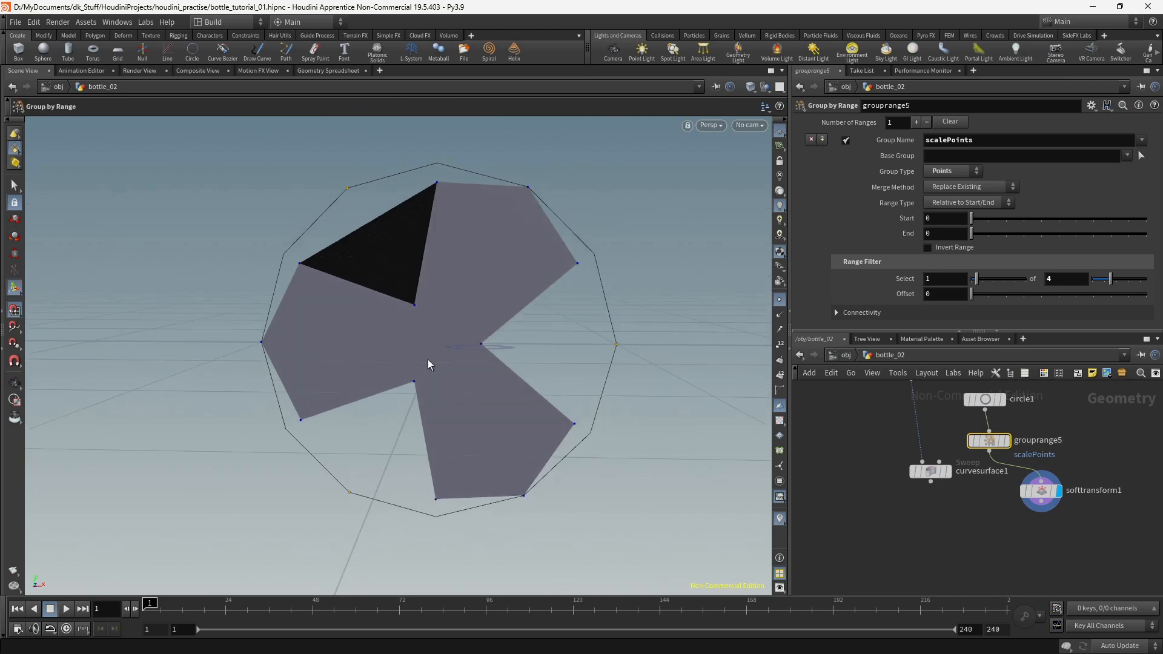
Step: Increase the Soft Transform's Soft Radius to 0.801 and inspect the cross-section shape
click(1058, 495)
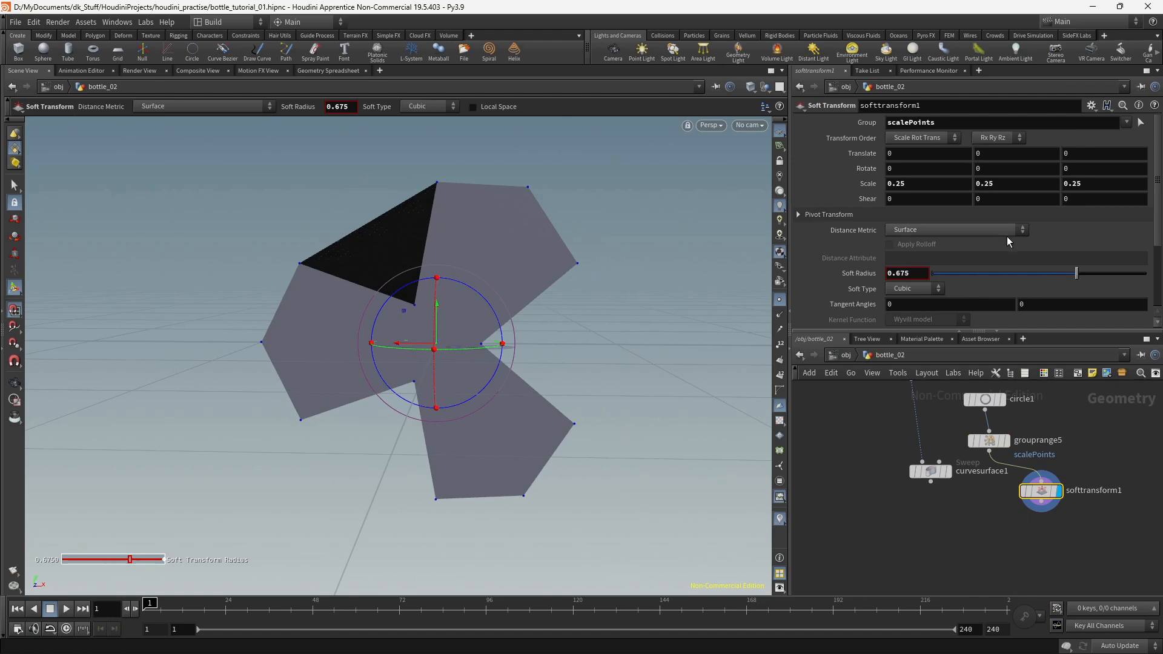
drag(1077, 273, 1104, 271)
alt+drag(596, 339, 559, 409)
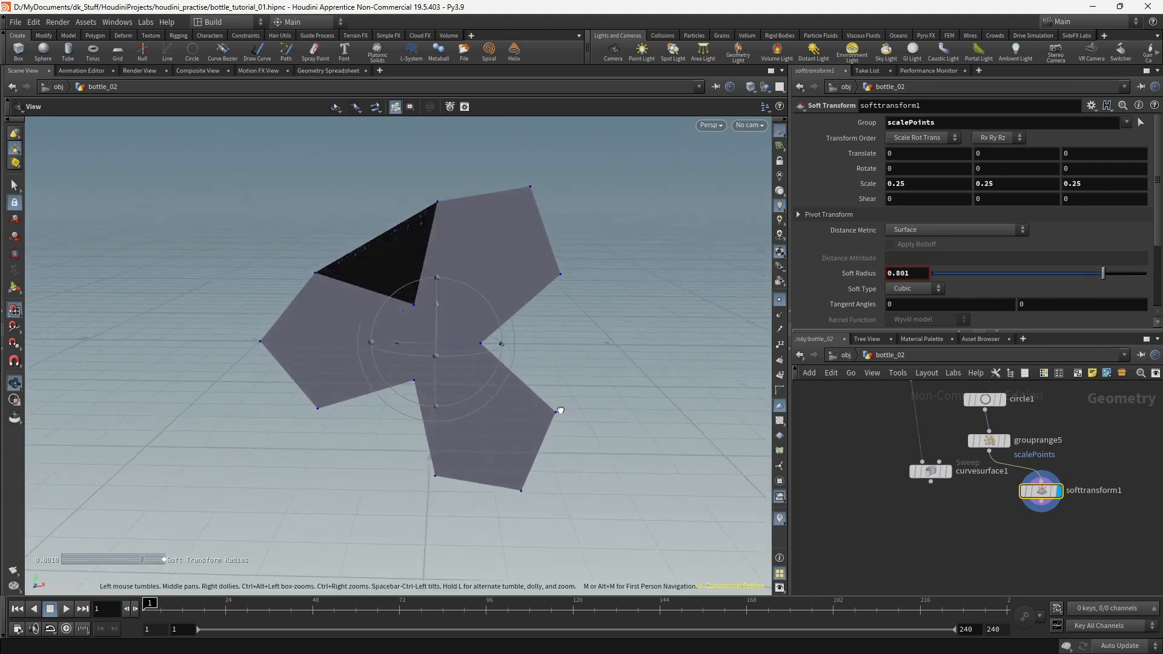
mouse_move(762, 381)
alt+mouse_down()
mouse_move(652, 377)
mouse_move(631, 321)
mouse_move(608, 339)
mouse_move(619, 379)
alt+mouse_up()
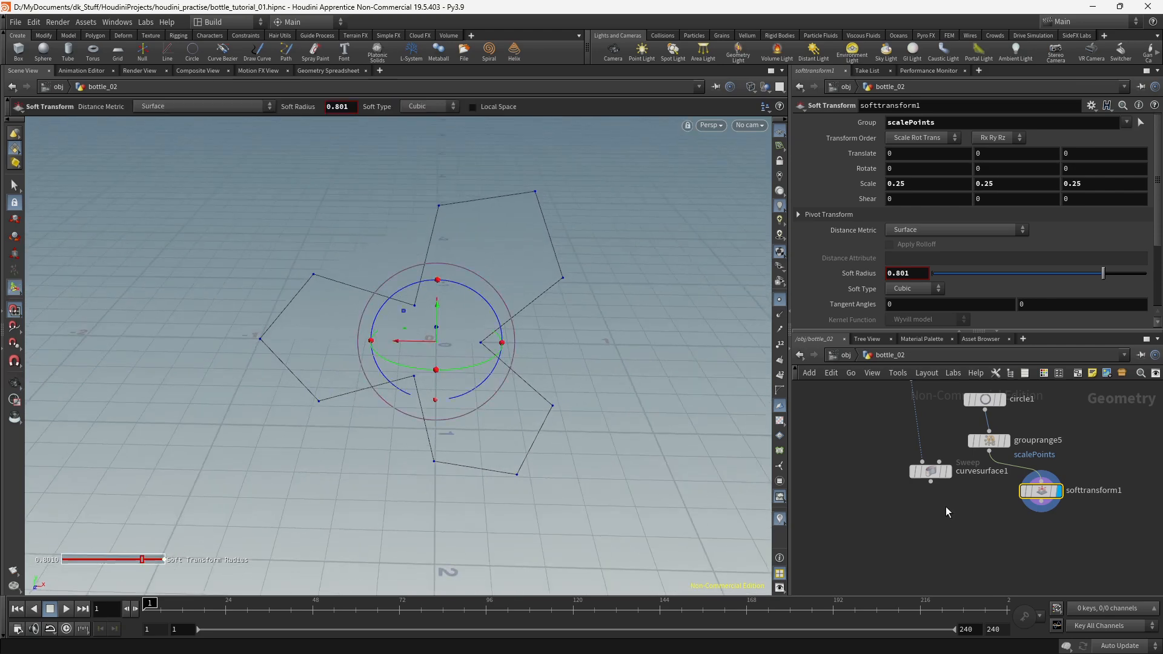
Step: Add a Resample node below the Soft Transform and connect the Soft Transform to it
key(Tab)
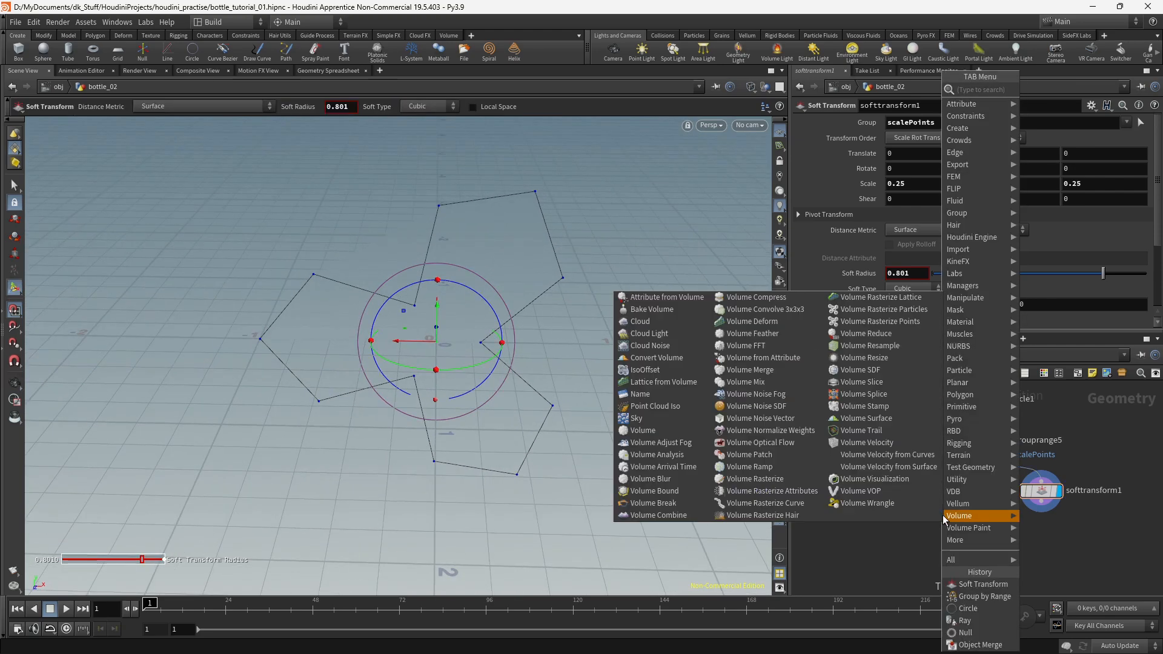
text(resam)
key(Return)
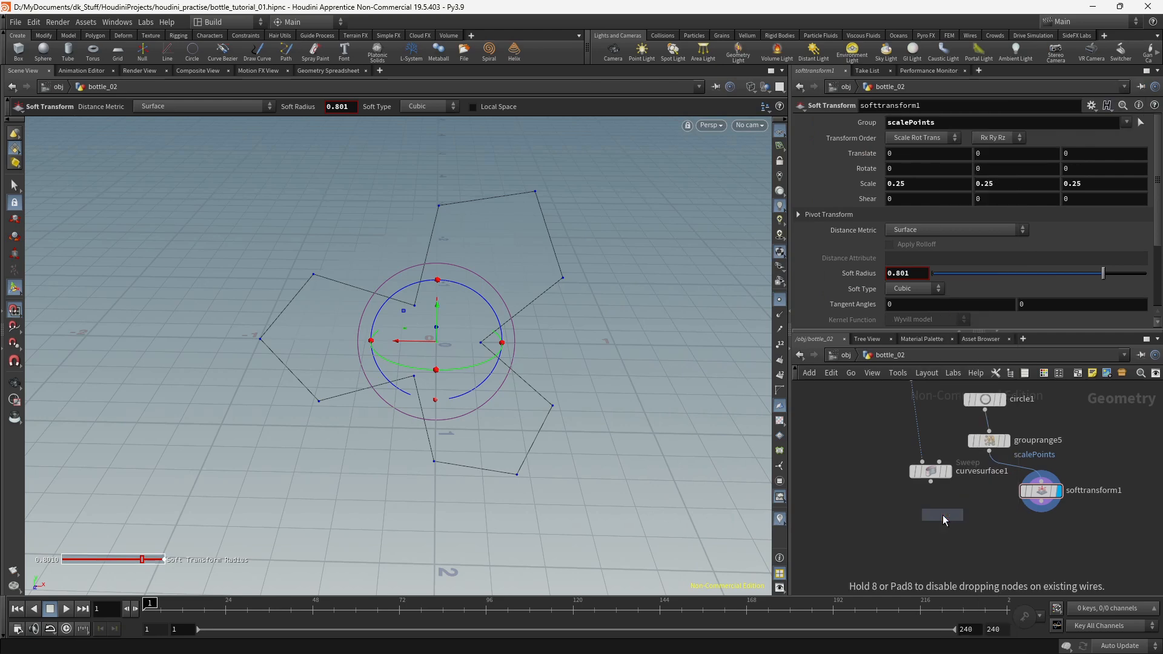
drag(943, 504, 1019, 538)
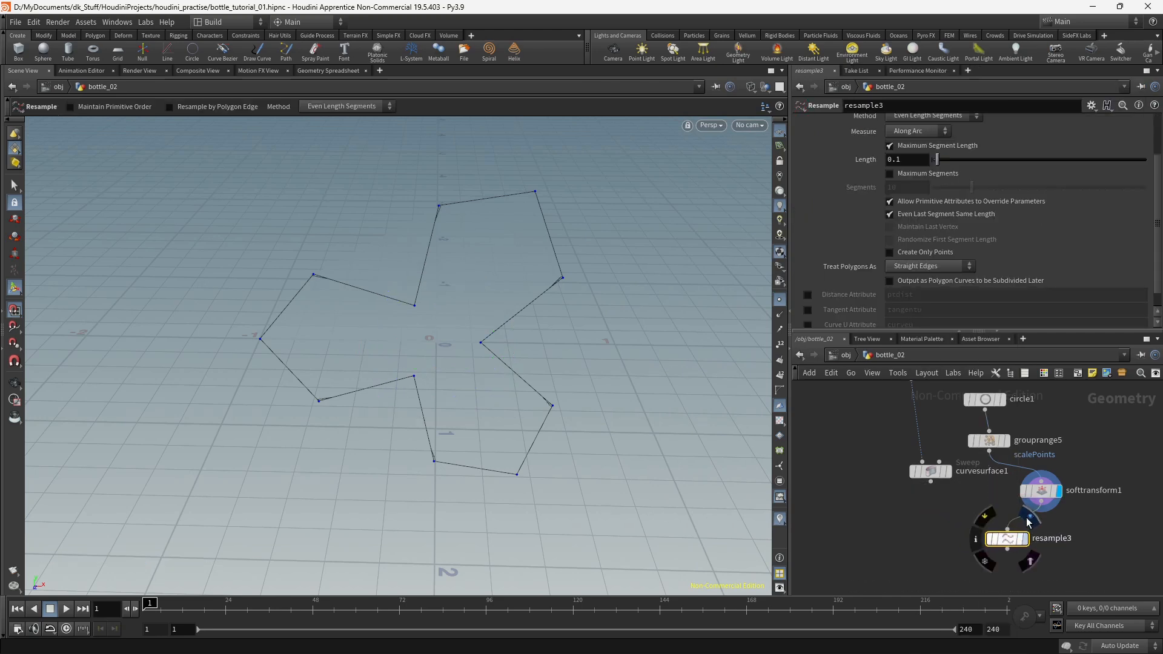
Step: Display the new Resample node and set it to treat polygons as Subdivision Curves
click(1025, 538)
click(931, 265)
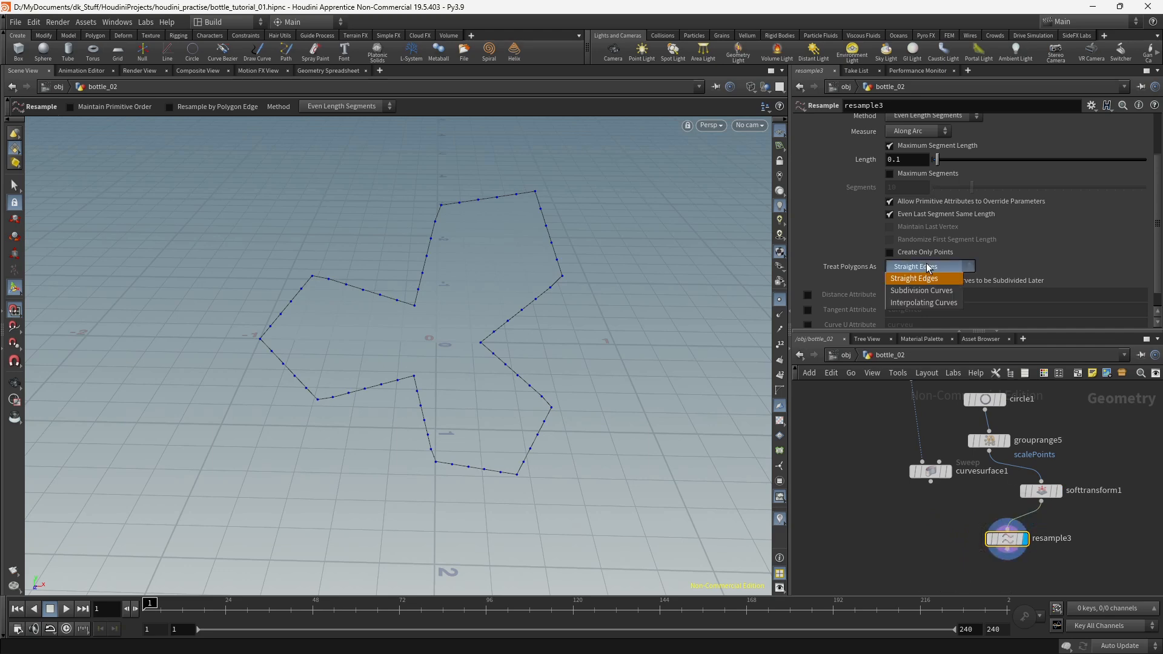
click(910, 289)
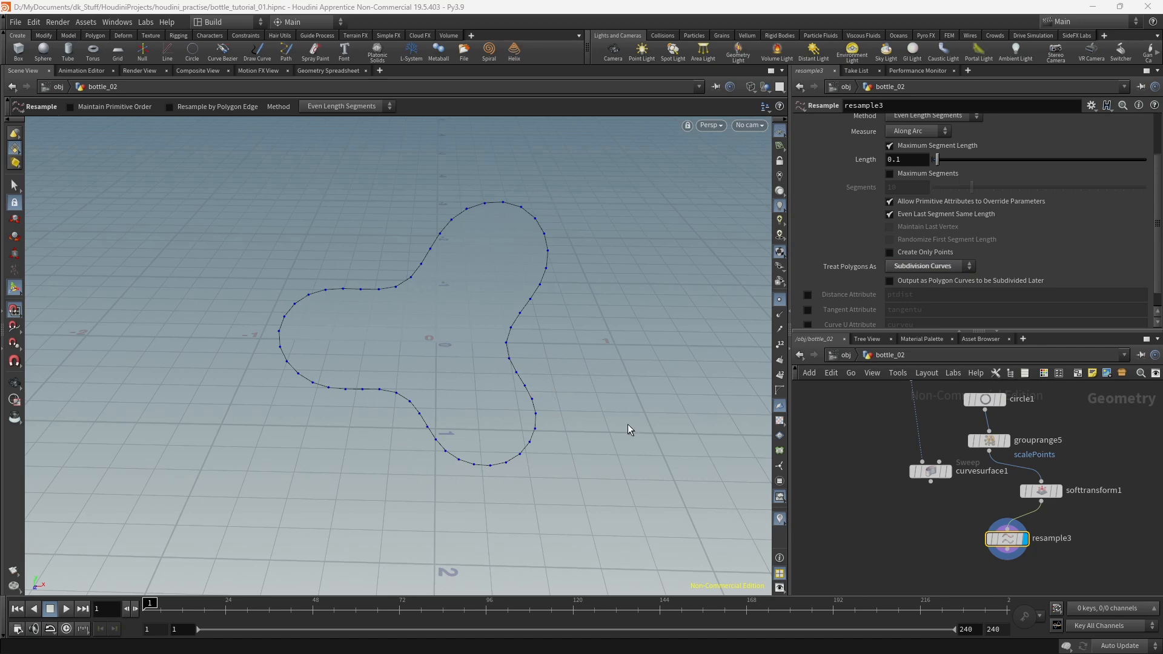
Step: Reduce the Soft Transform's Soft Radius to 0.575 to sharpen the cross-section's lobes
mouse_move(1011, 543)
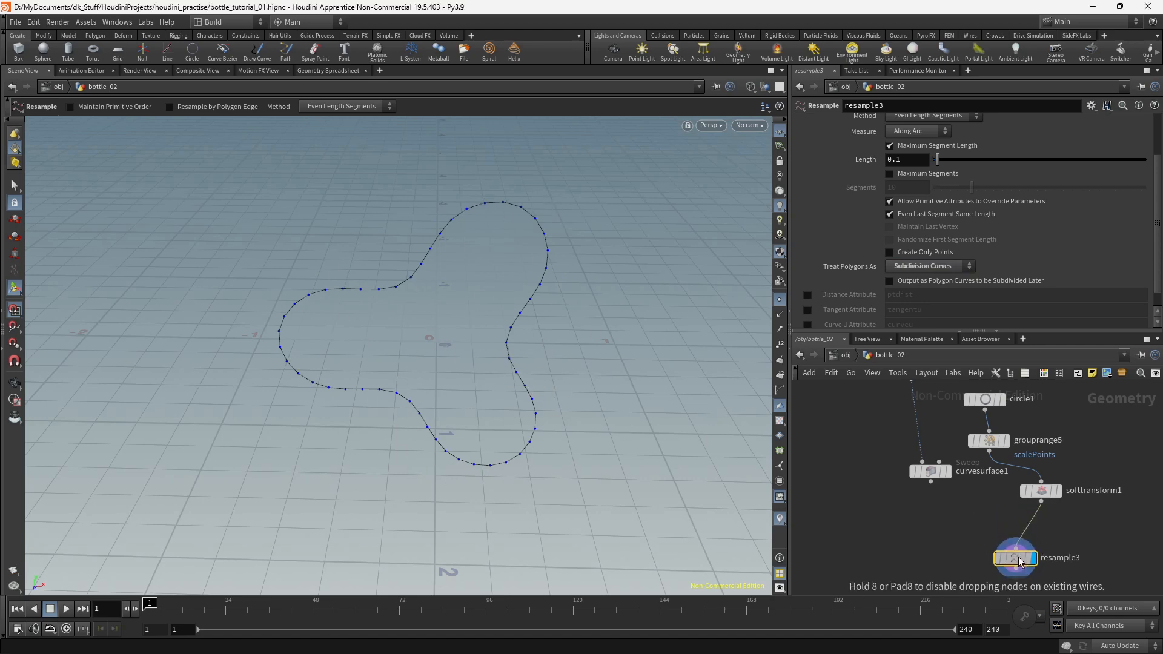
click(1042, 491)
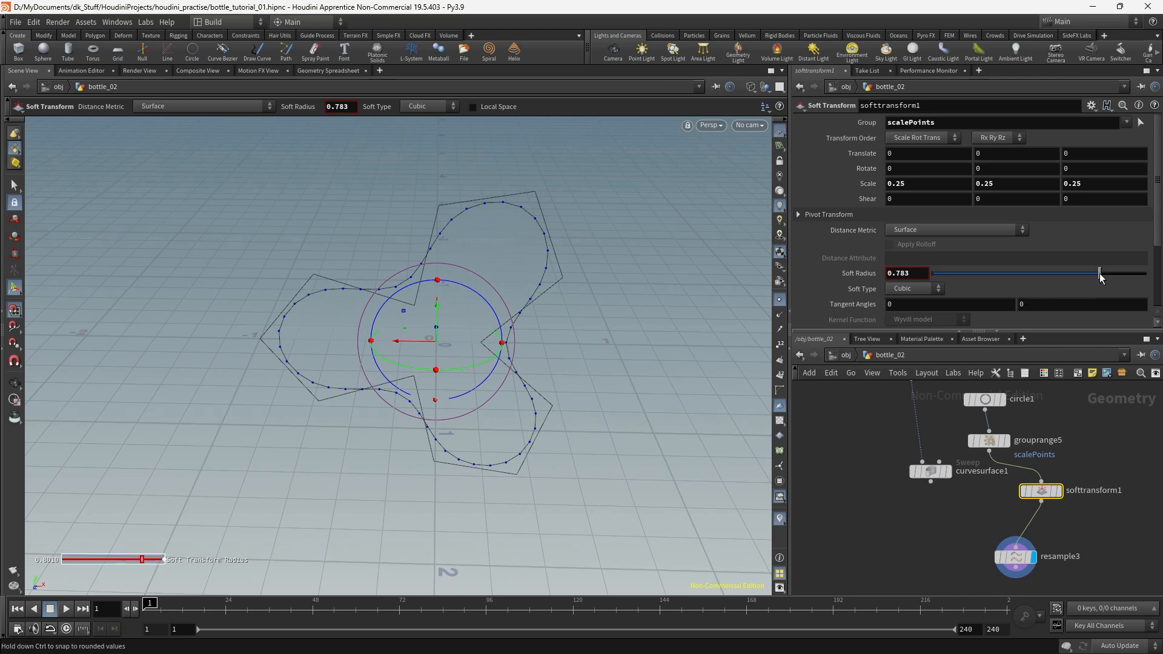
drag(1103, 274, 1057, 278)
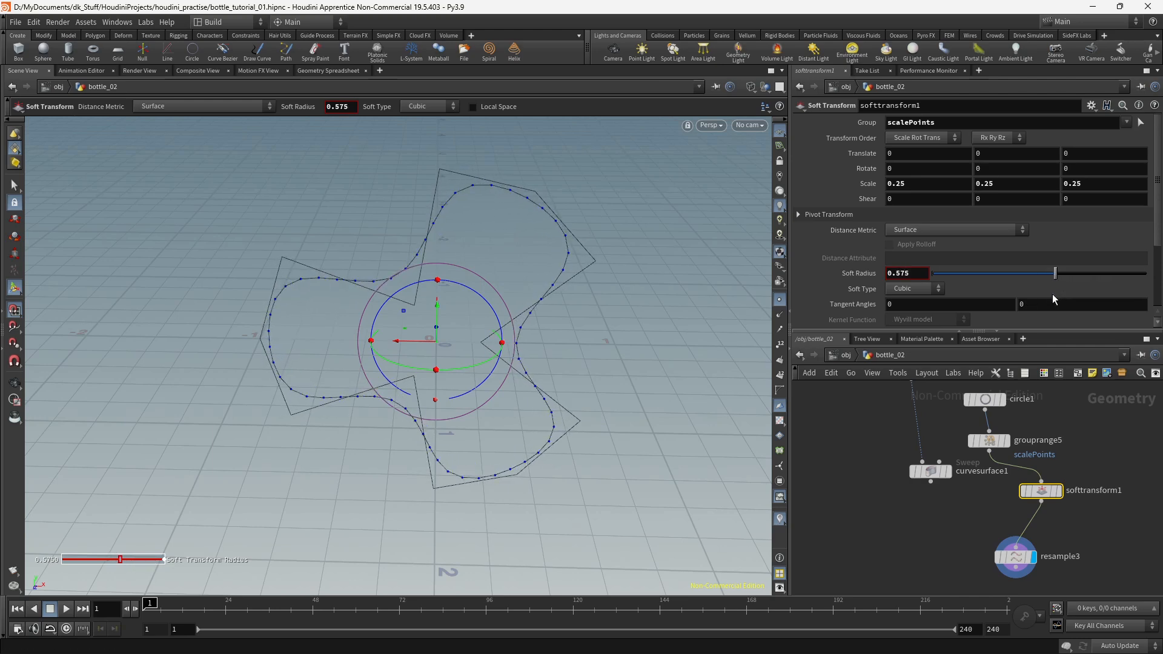
alt+drag(553, 398, 568, 405)
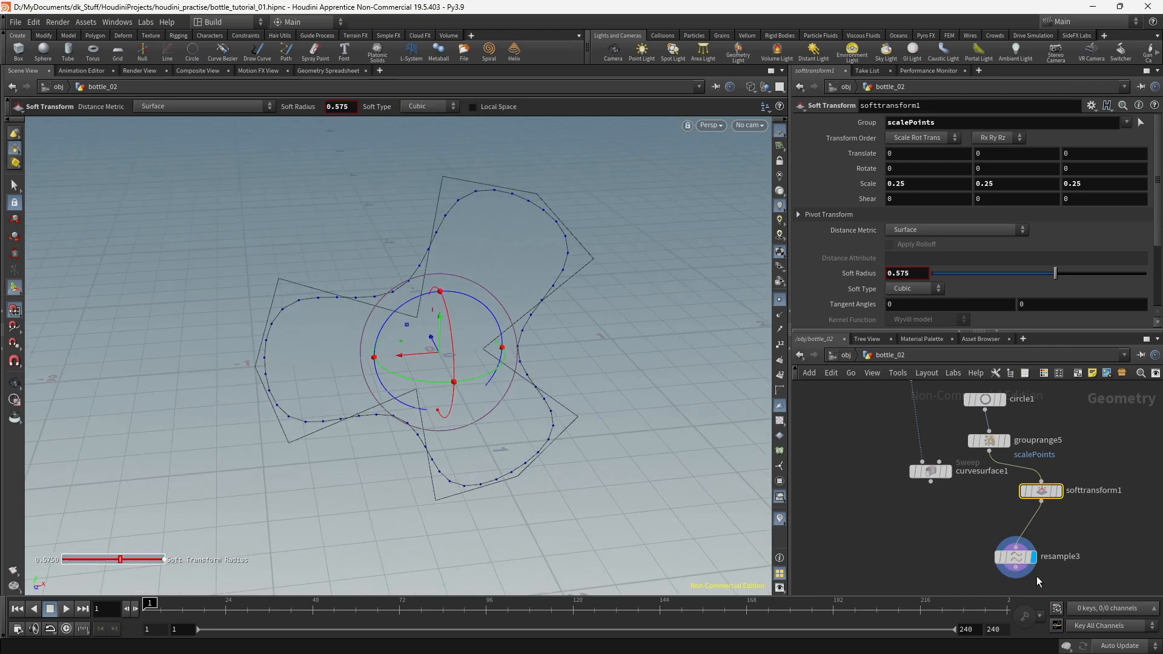
Step: Connect the cross-section's Resample node to the Sweep's cross-section input and display the Sweep node
middle_drag(1084, 554, 1082, 494)
drag(1015, 510, 943, 456)
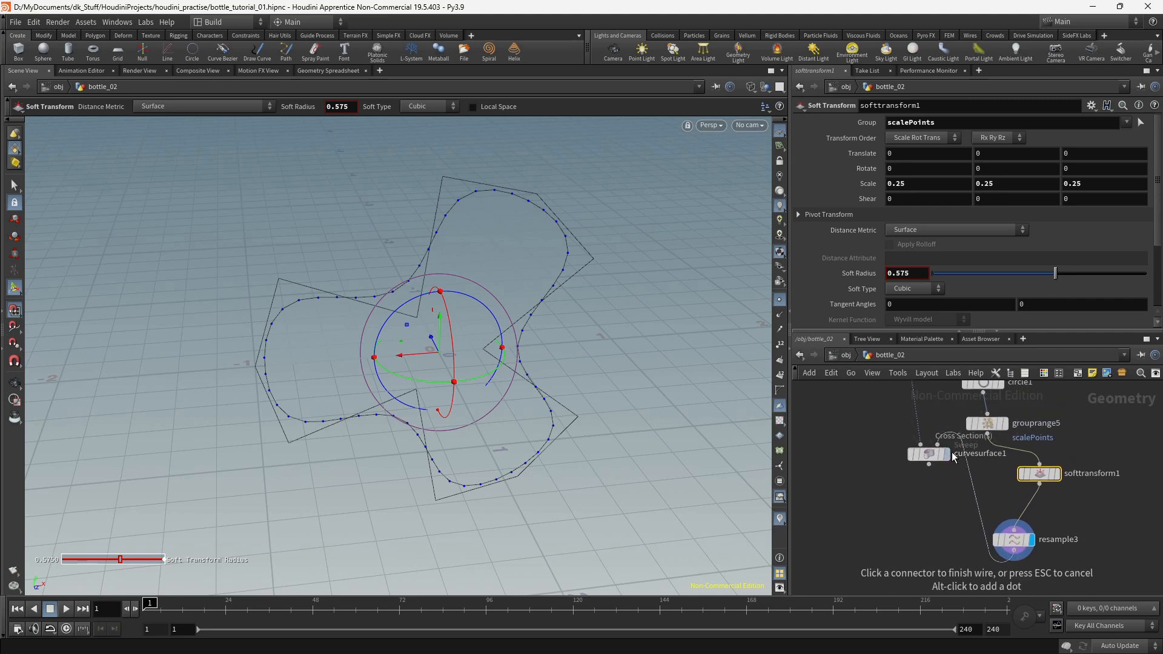
click(953, 458)
click(951, 432)
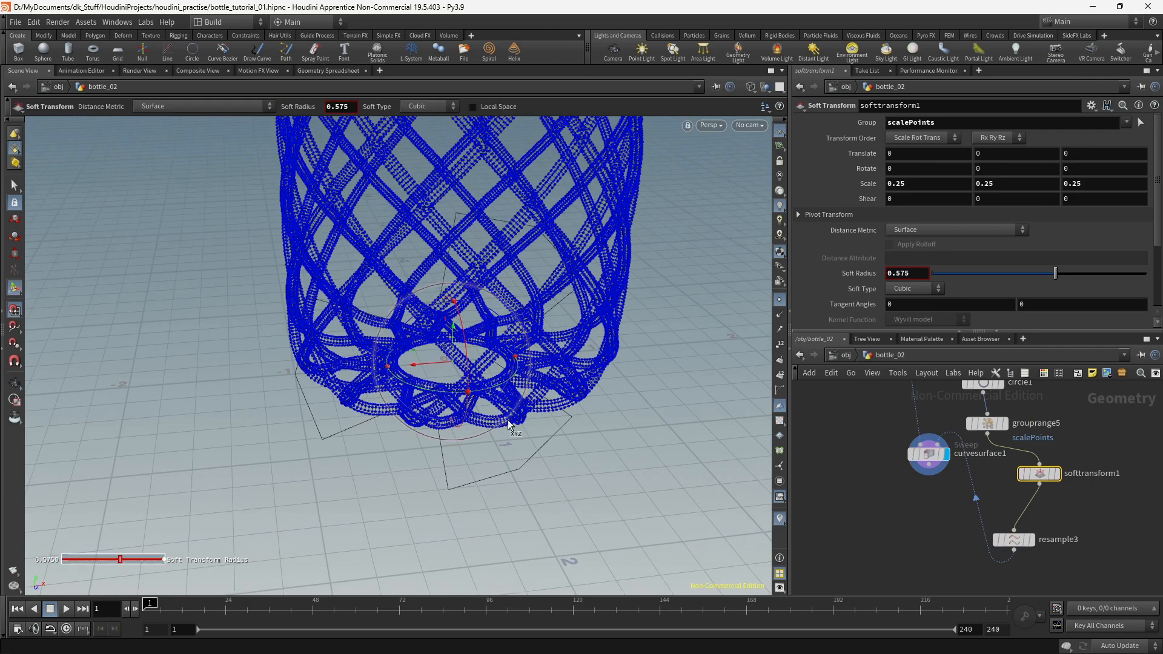
Step: Set the Sweep's Surface Shape to Second Input Cross Sections and inspect the swept bottle net
click(931, 456)
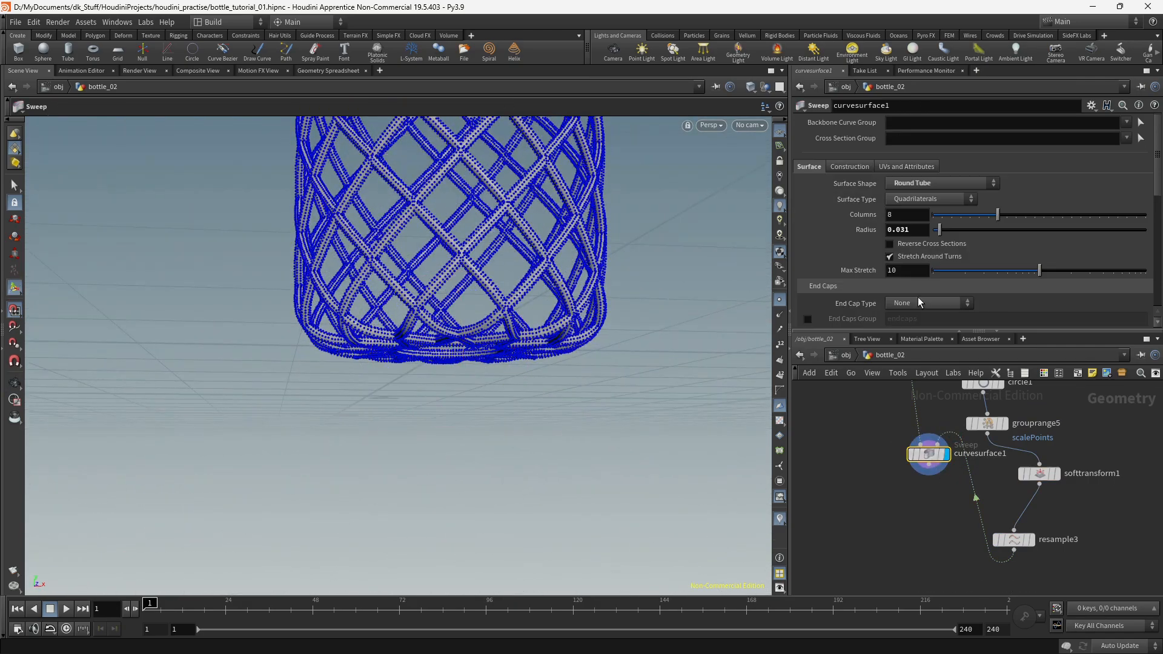
click(933, 184)
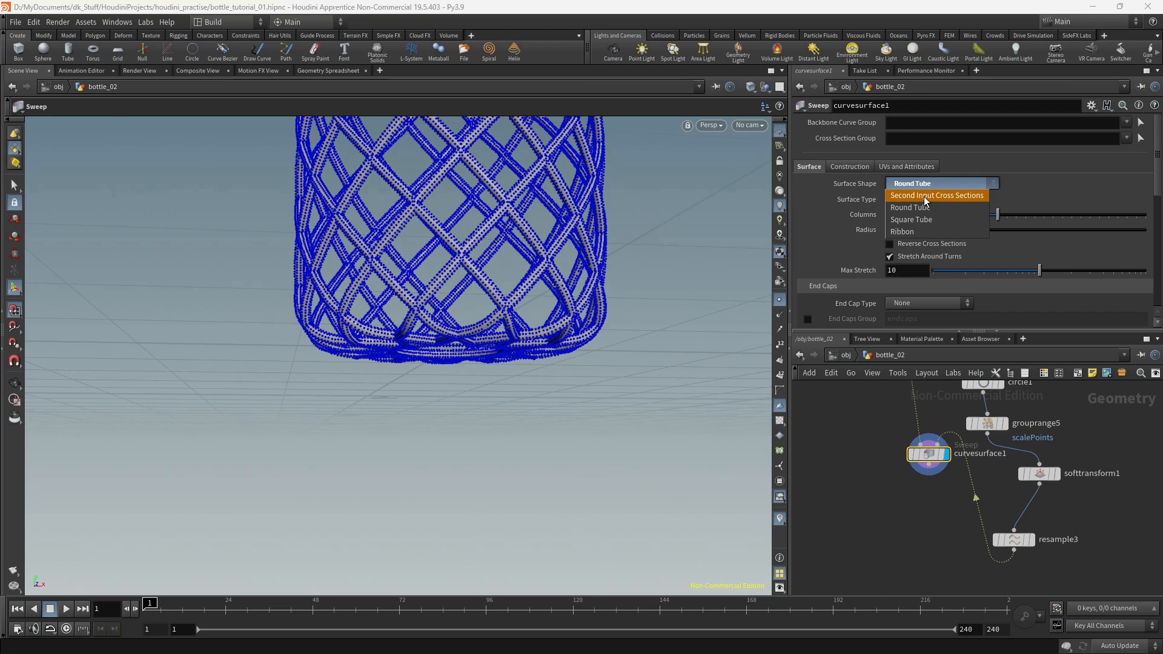
click(918, 193)
alt+right_drag(600, 291, 572, 293)
alt+middle_drag(572, 293, 574, 371)
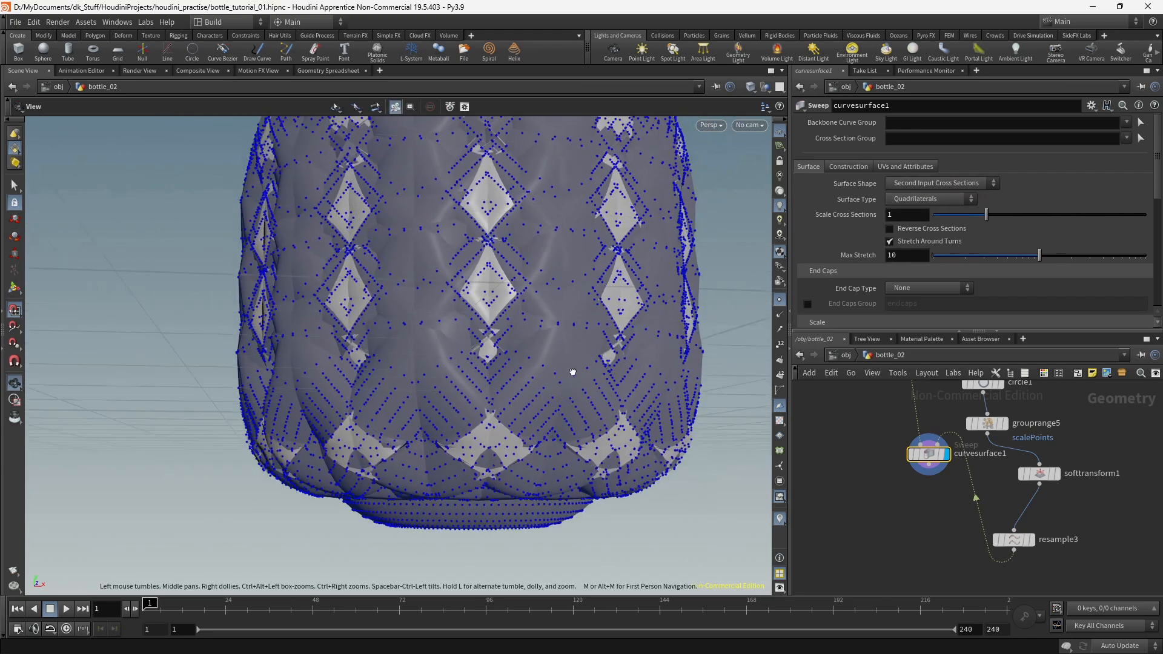
alt+drag(574, 371, 565, 309)
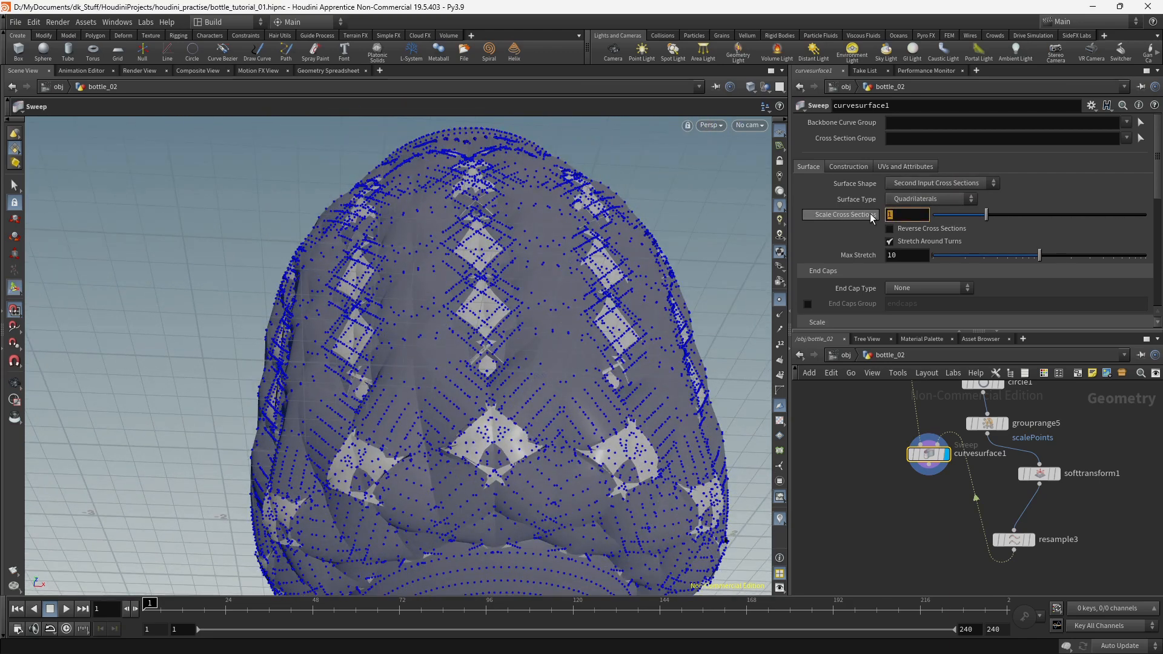
Step: Try 0.1 as the Sweep's Scale Cross Sections value and inspect the strand thickness
text(0.1)
key(Return)
alt+drag(527, 358, 726, 300)
alt+right_drag(726, 300, 545, 379)
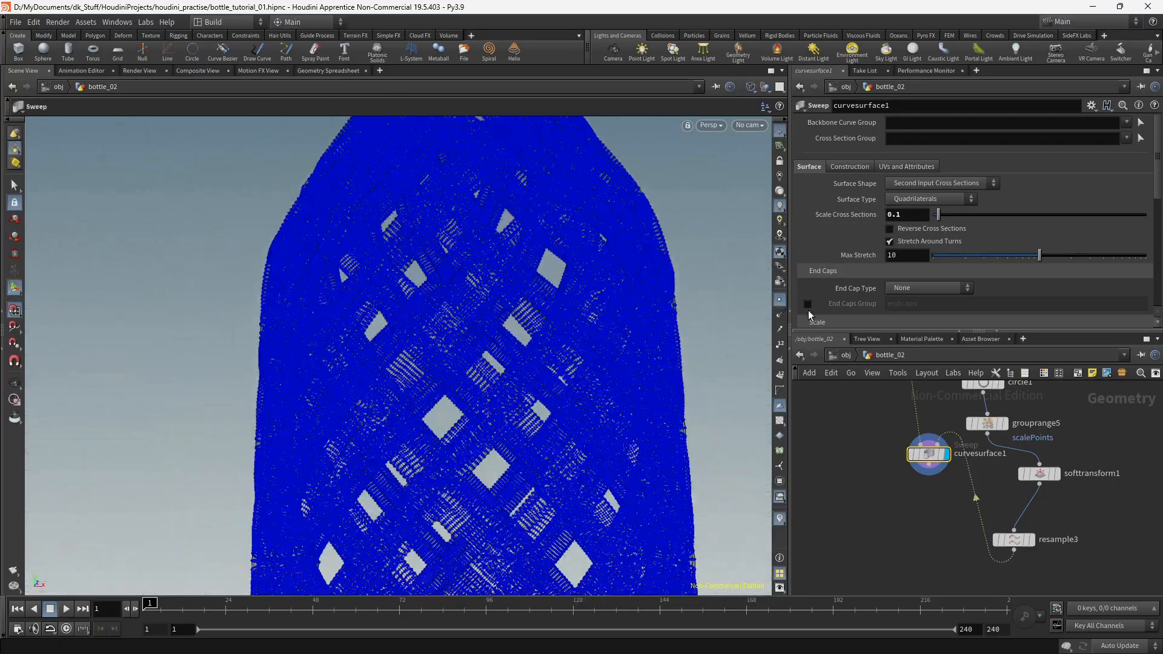
Step: Turn off the point display in the viewport and look closely at the woven strands
click(779, 298)
alt+drag(533, 330, 485, 350)
alt+right_drag(485, 351, 616, 381)
alt+drag(616, 382, 597, 418)
Step: Try 0.05 and 0.01 for the Sweep's Scale Cross Sections, and settle on 0.02
drag(908, 217, 857, 210)
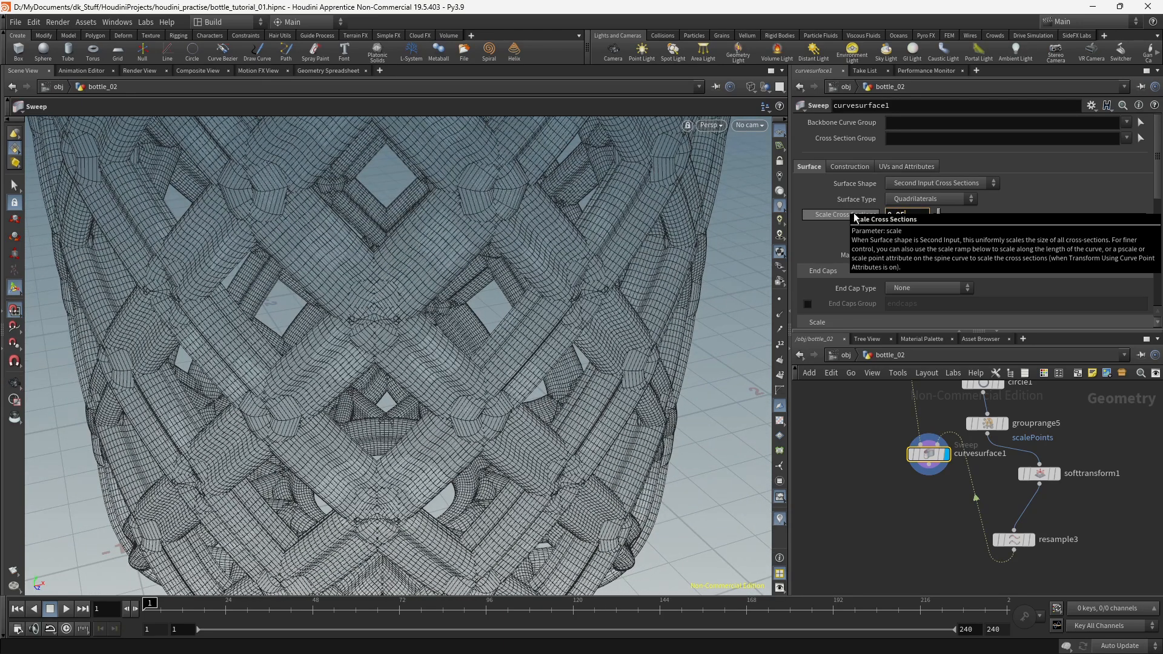
key(Return)
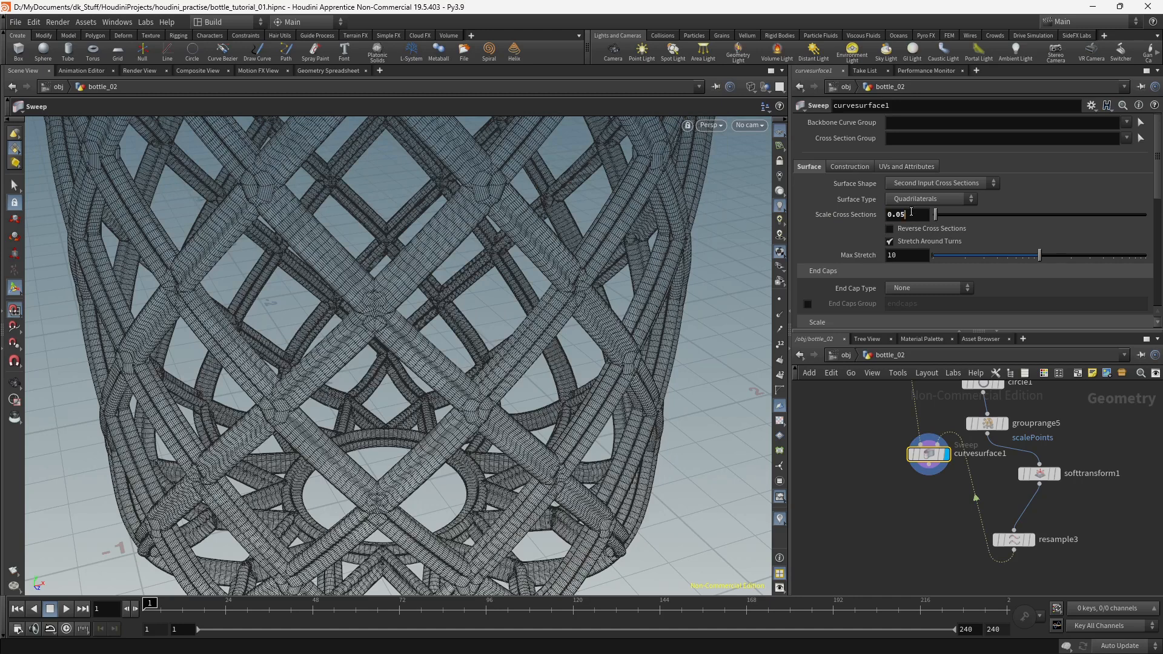
key(Return)
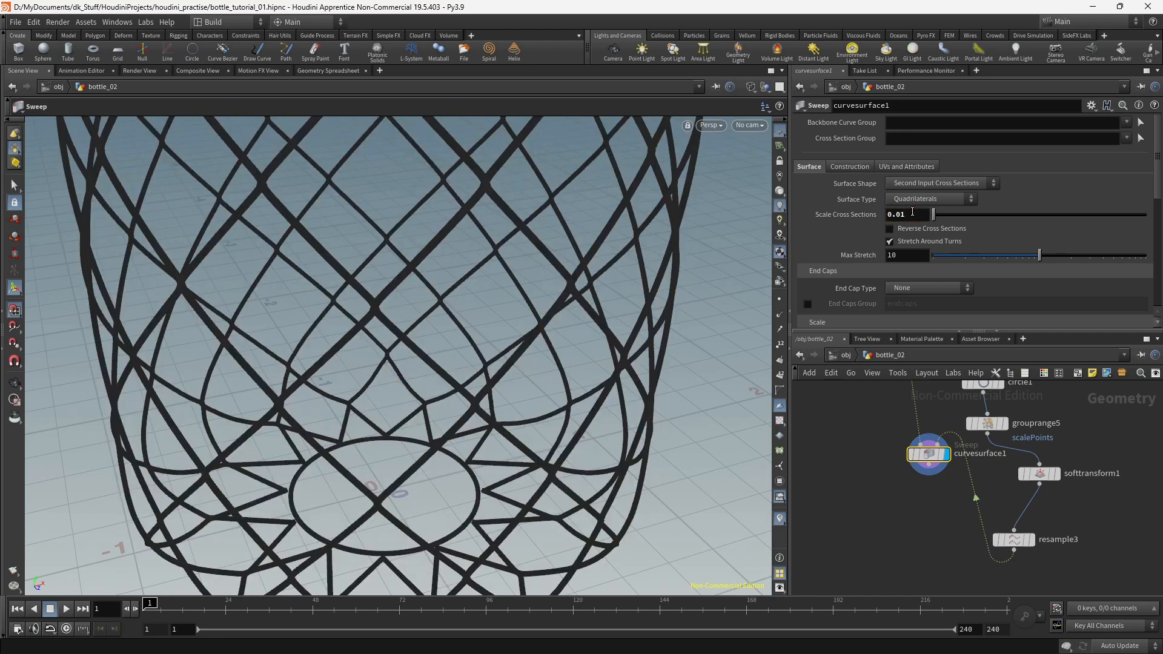
key(Return)
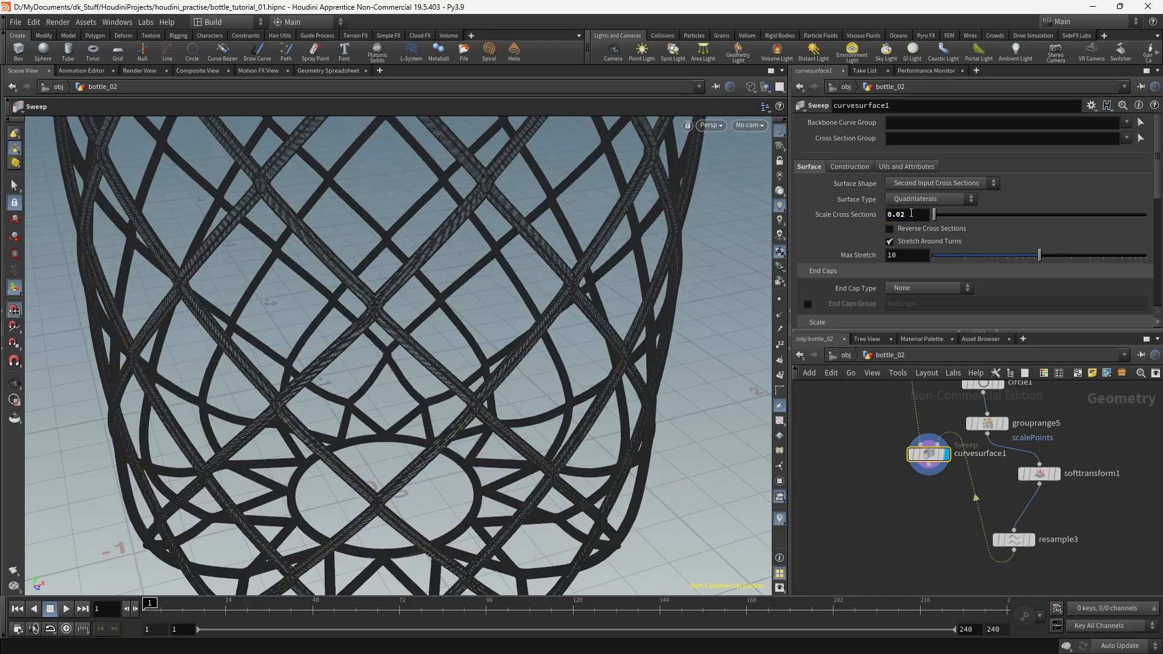
Step: Hide the wireframe overlay in the viewport and inspect the smooth-shaded strands up close
alt+drag(620, 333, 532, 286)
alt+right_drag(533, 285, 582, 267)
mouse_move(582, 267)
mouse_down()
mouse_move(606, 332)
mouse_move(657, 350)
mouse_move(693, 345)
mouse_move(673, 257)
mouse_move(607, 429)
mouse_move(576, 462)
mouse_move(486, 419)
mouse_move(540, 369)
mouse_up()
key(shift+w)
mouse_move(540, 370)
alt+right_down()
mouse_move(595, 313)
mouse_move(647, 311)
alt+right_up()
alt+drag(618, 317, 672, 321)
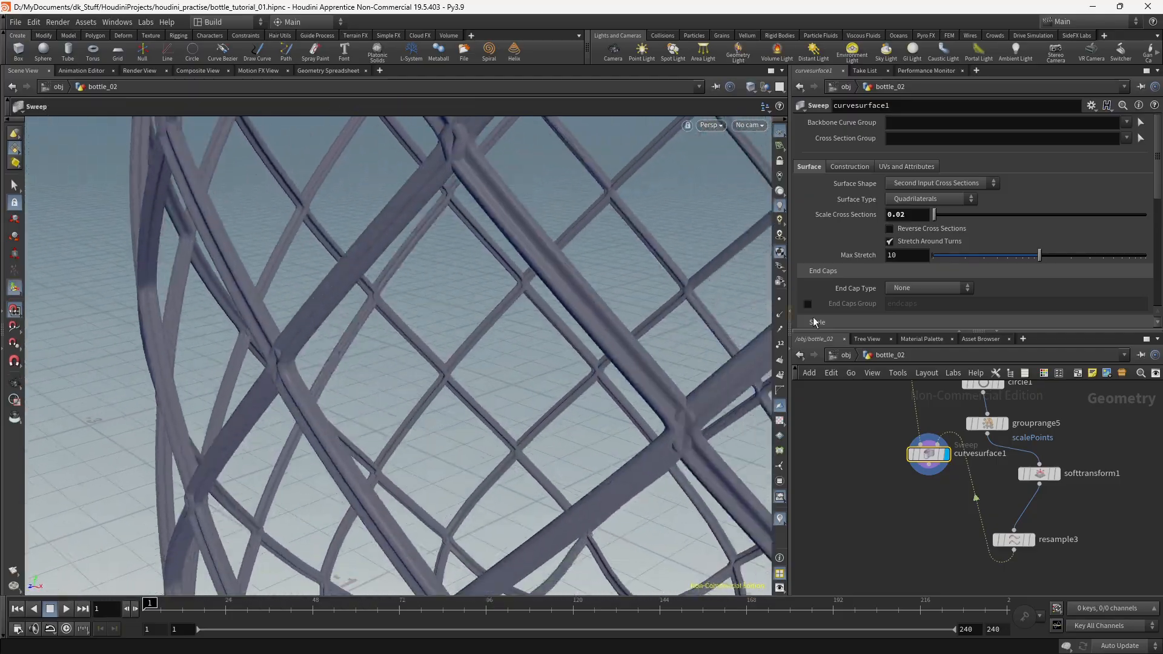
Step: Enable Reverse Cross Sections on the Sweep to flip the surface direction of the strands
click(926, 232)
alt+right_drag(526, 267, 434, 296)
alt+drag(434, 297, 466, 299)
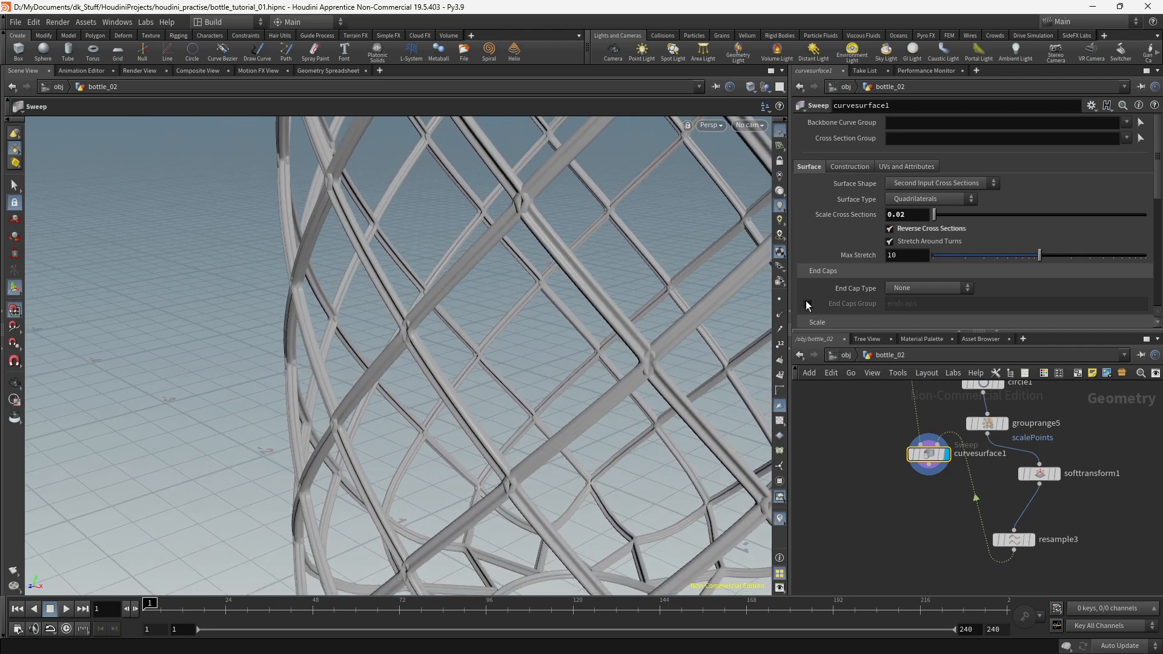
Step: Try a Partial Twist of 180 in the Sweep's rotation settings
scroll(1020, 221, down, 2)
scroll(1020, 220, down, 2)
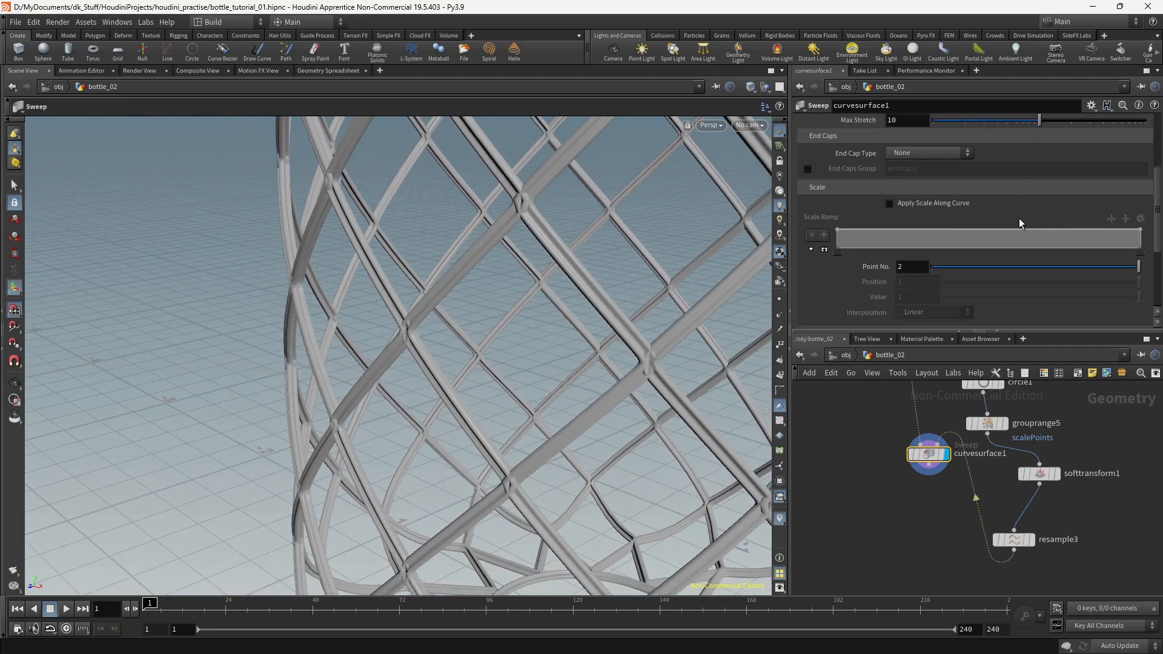
scroll(1020, 219, down, 5)
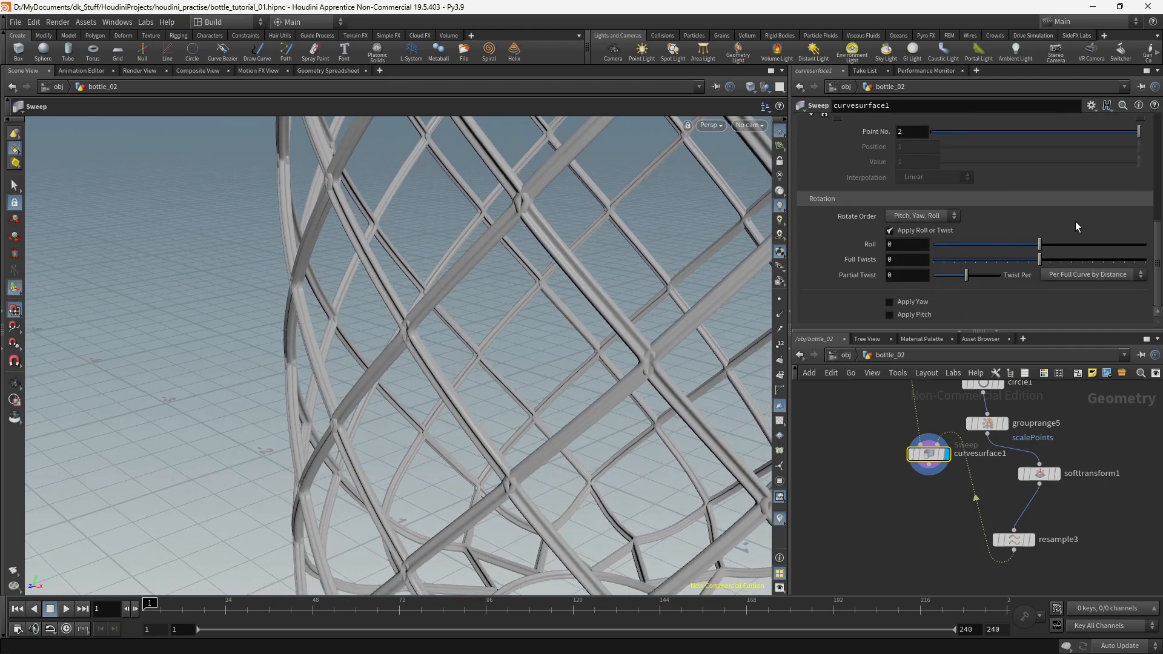
click(890, 231)
click(914, 276)
key(Return)
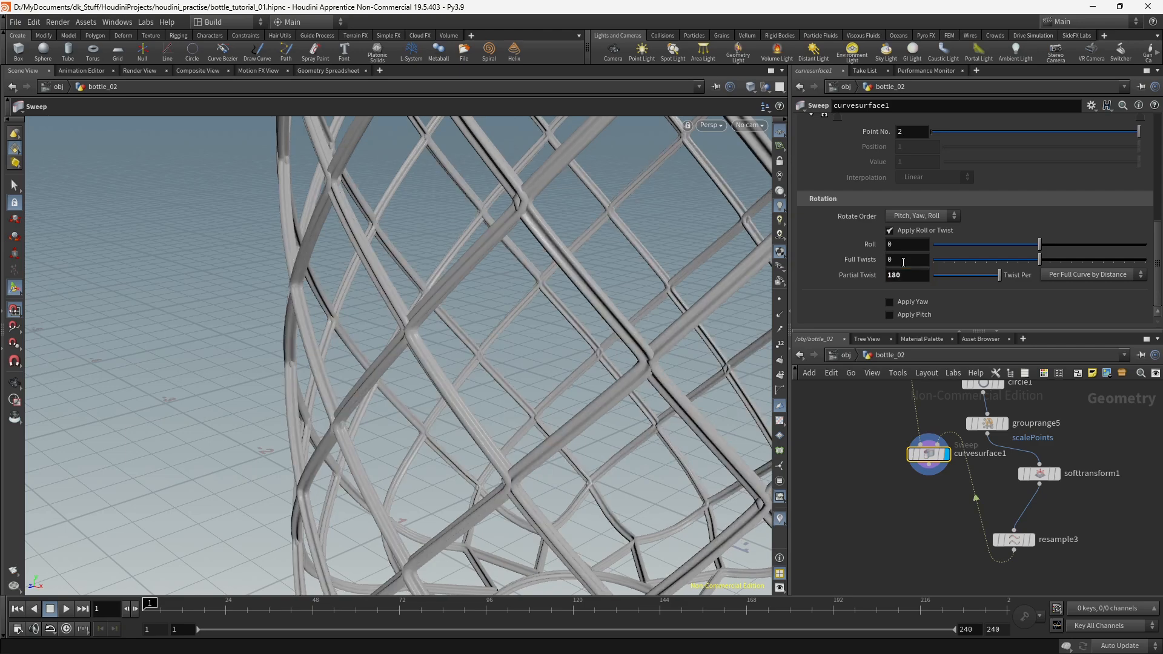
Step: Set the Sweep's Twist Per option to Per Unit Distance and try a Partial Twist of 360
click(1076, 274)
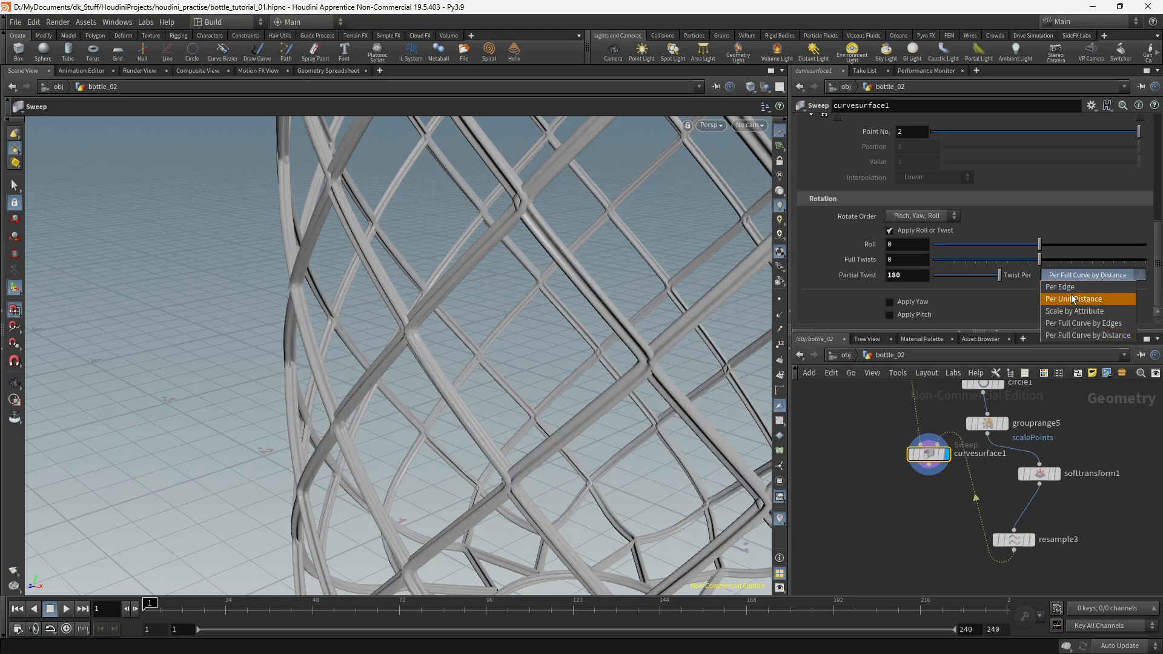
click(1074, 298)
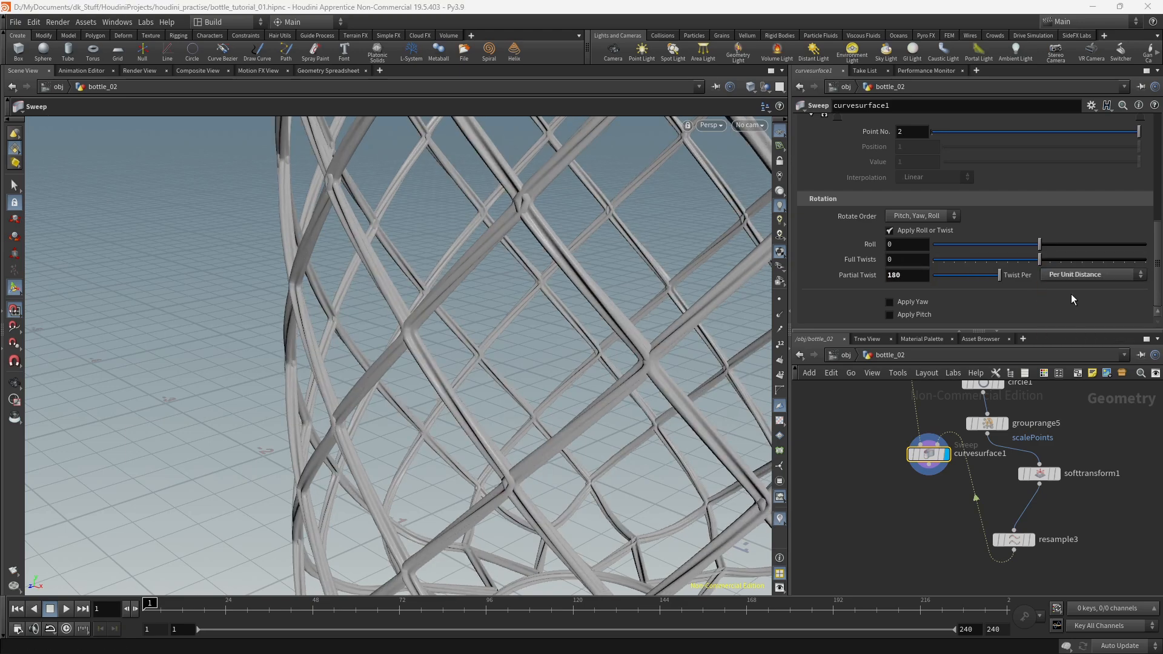
click(914, 277)
text(360)
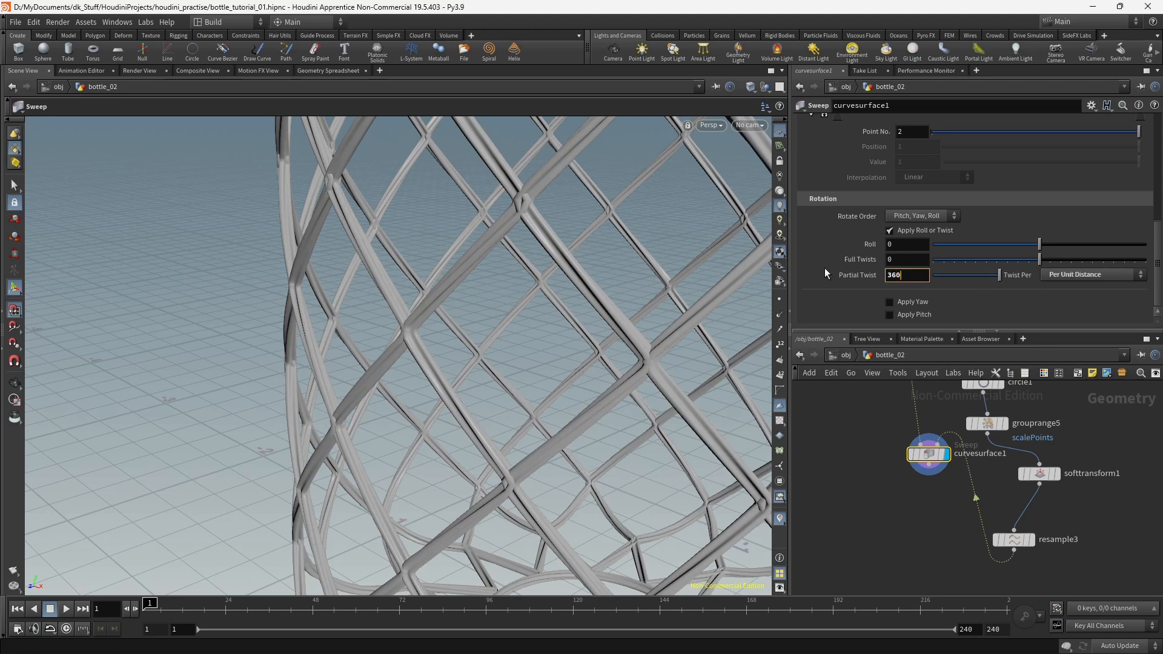
key(Return)
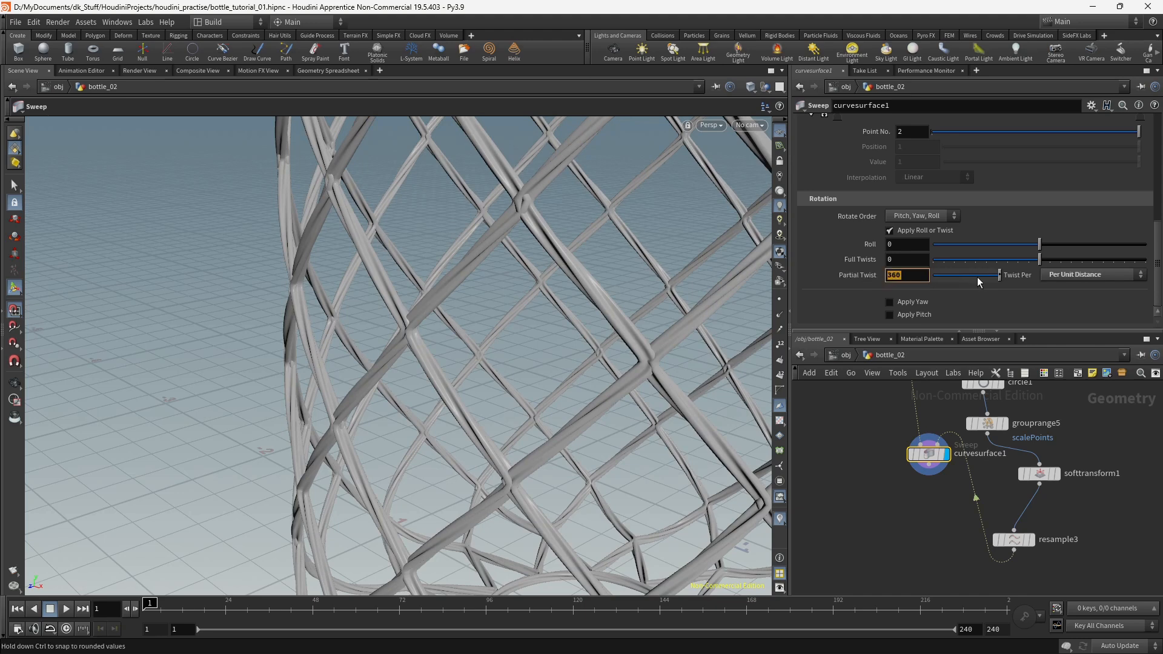
Step: Reset Partial Twist to 0, try 1 for the Sweep's Full Twists, and settle on 5
text(0)
key(Return)
drag(904, 261, 867, 260)
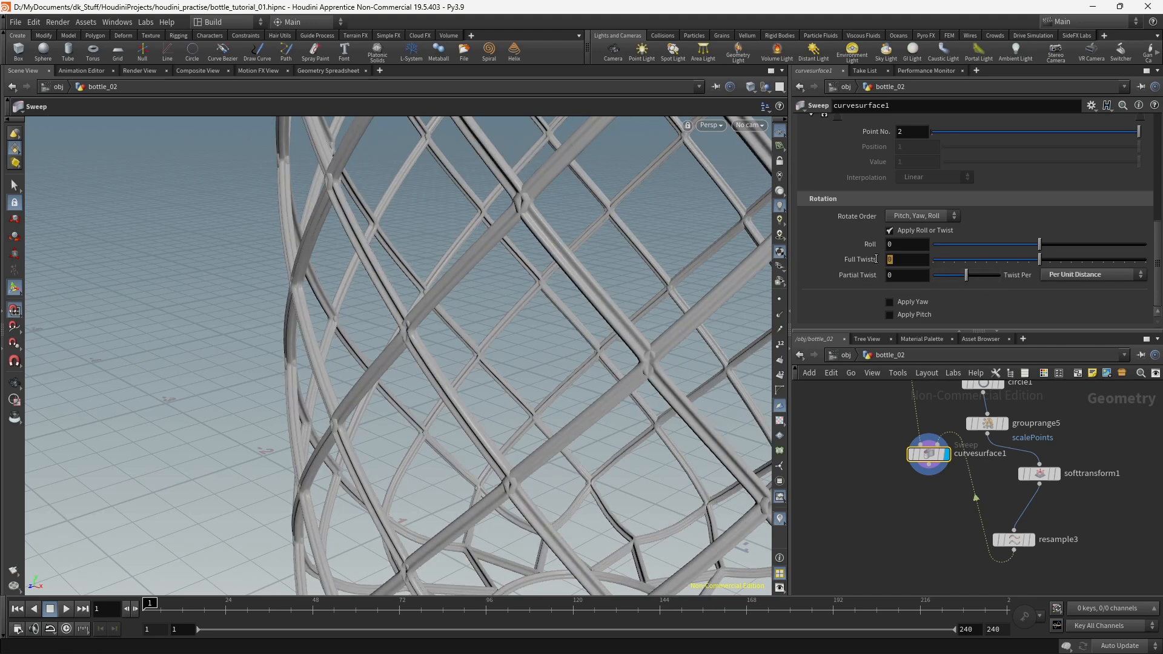
text(1)
key(Return)
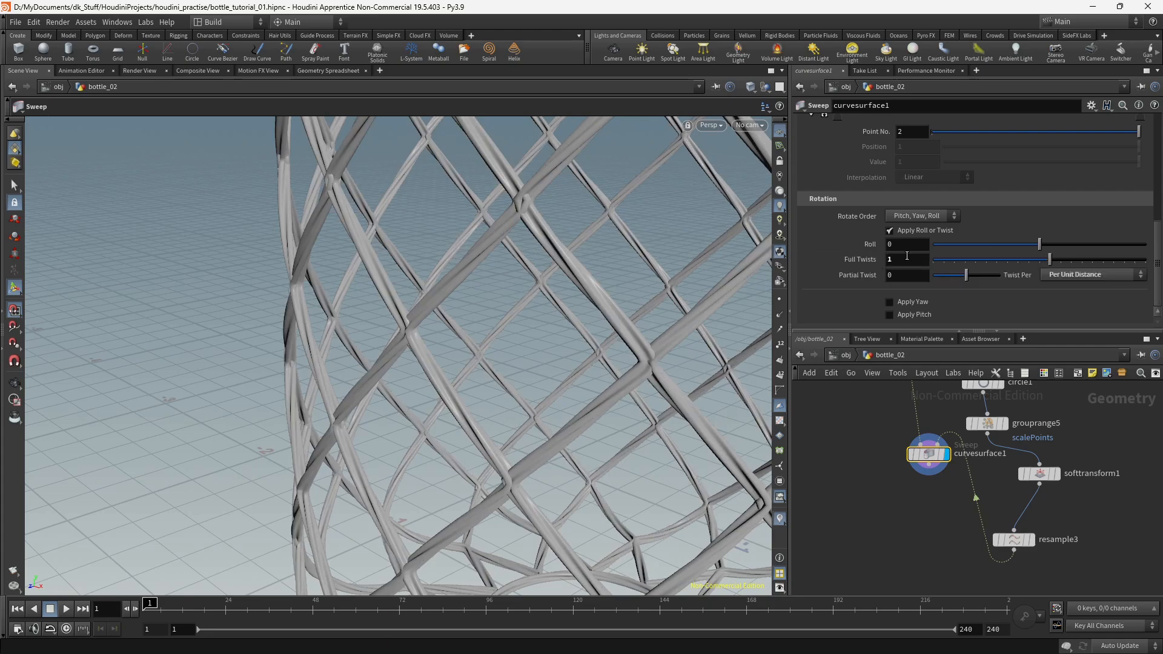
key(Return)
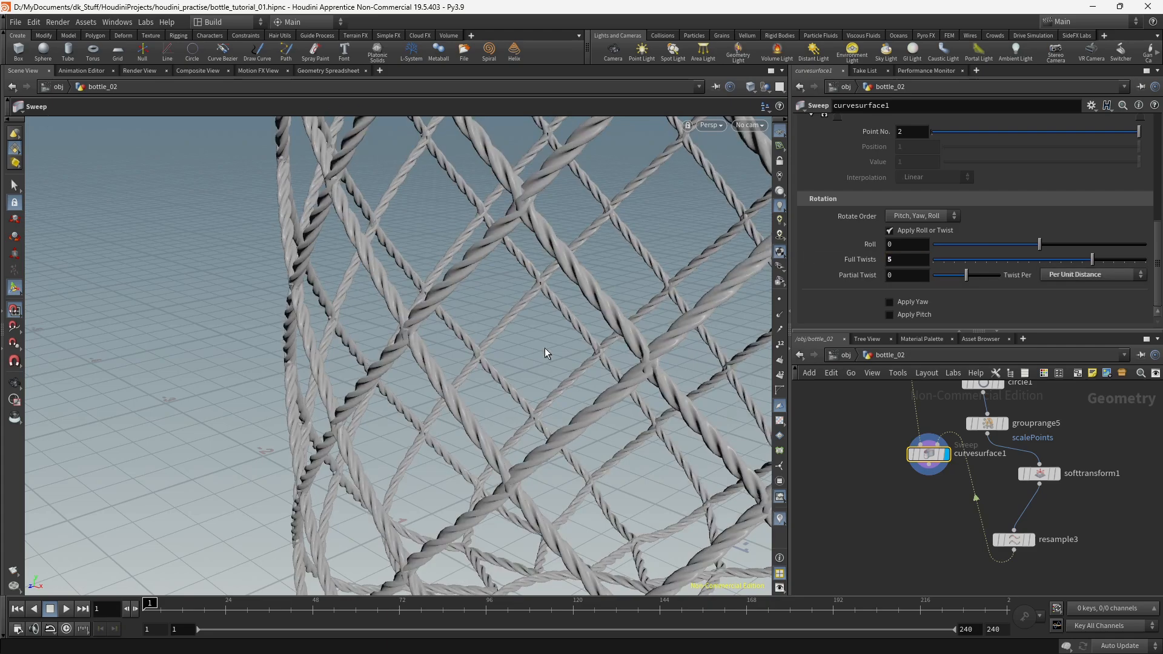
Step: Examine the rope-like twist of the strands around the bottle net's base and sides
alt+drag(545, 349, 565, 203)
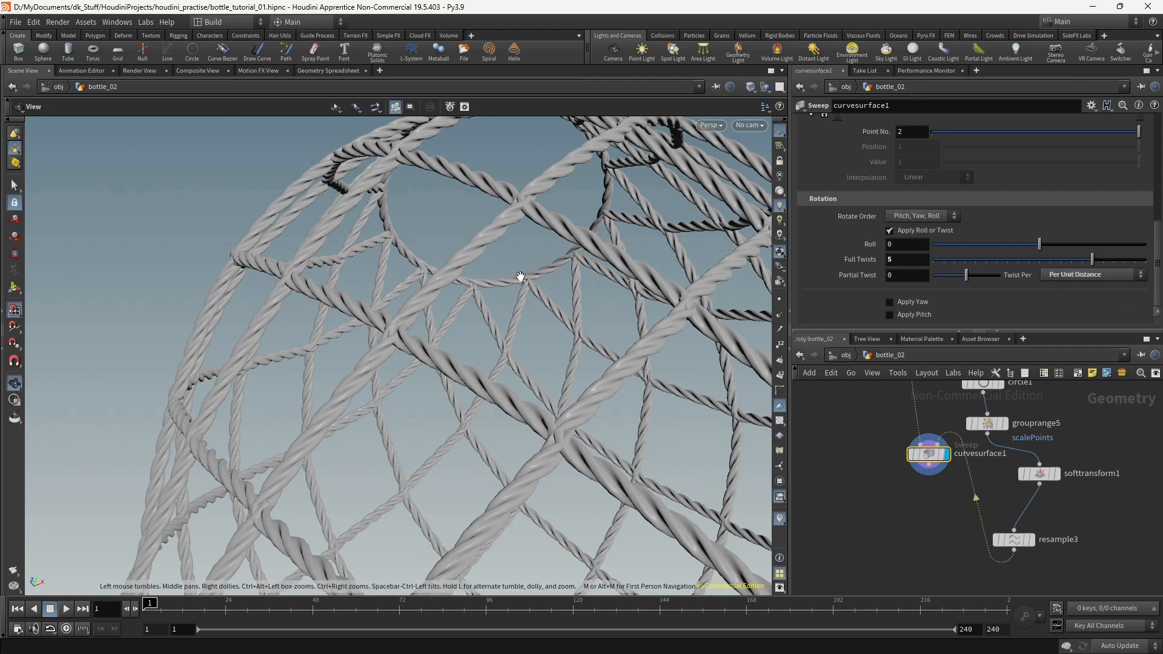
alt+right_drag(519, 278, 377, 309)
alt+drag(388, 315, 460, 506)
alt+middle_drag(494, 383, 507, 504)
alt+drag(508, 505, 410, 169)
alt+middle_drag(462, 293, 548, 307)
alt+drag(549, 308, 449, 263)
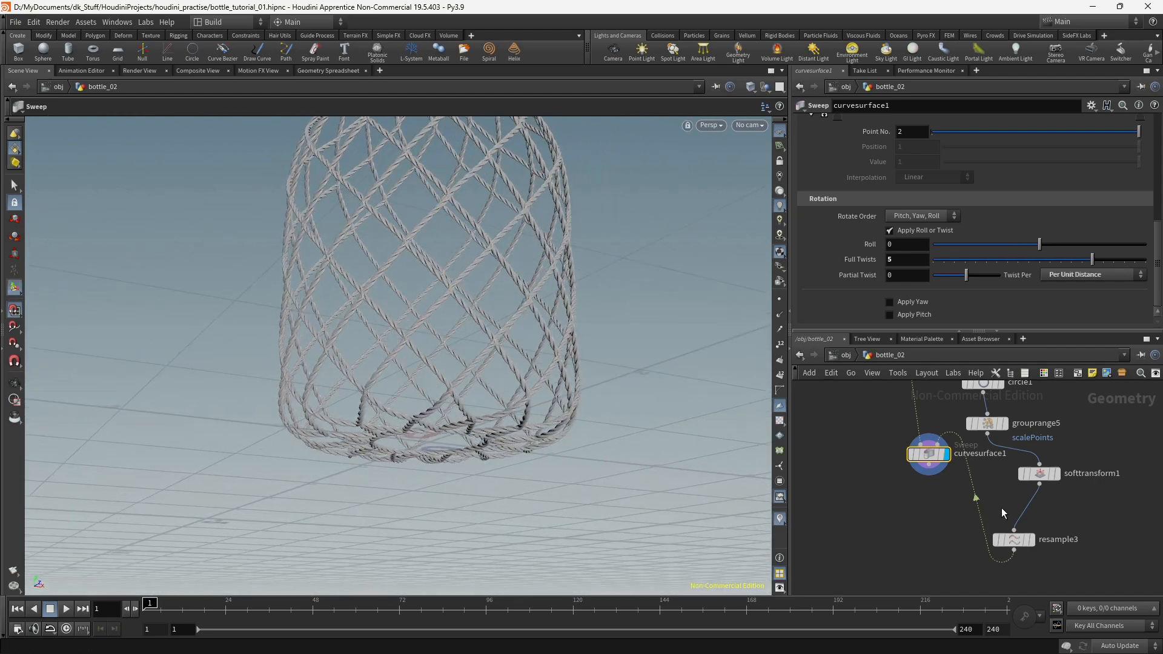
Step: Set the Sweep's Scale Cross Sections to 0.03 and inspect the thicker rope strands
scroll(882, 201, up, 5)
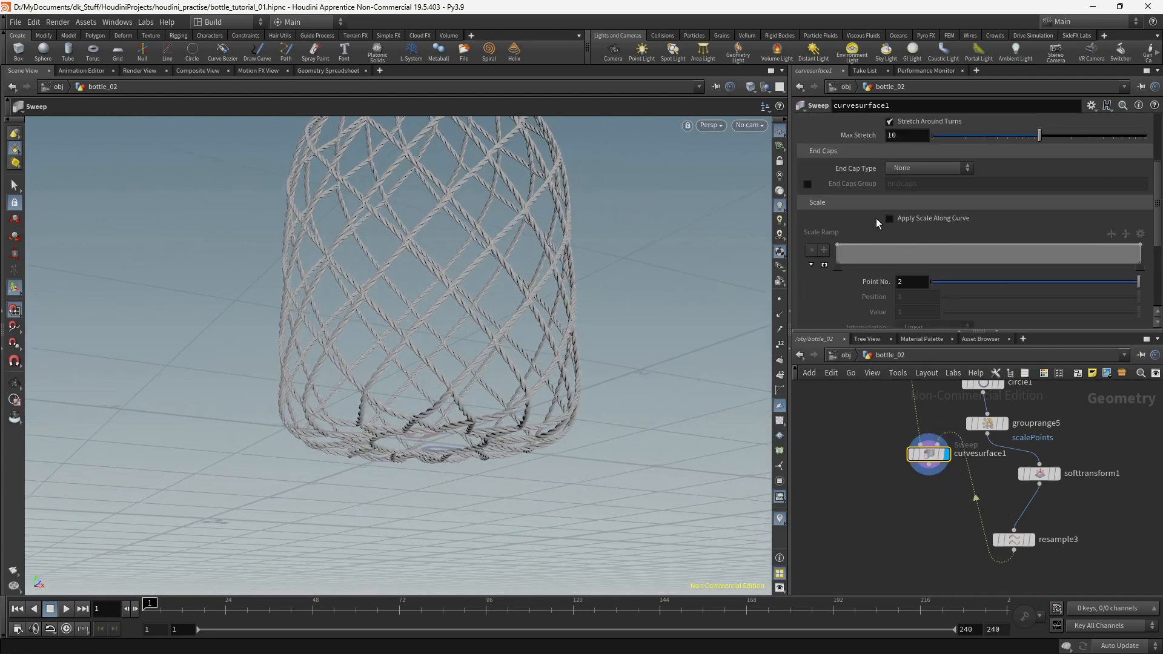
scroll(876, 218, up, 3)
click(918, 184)
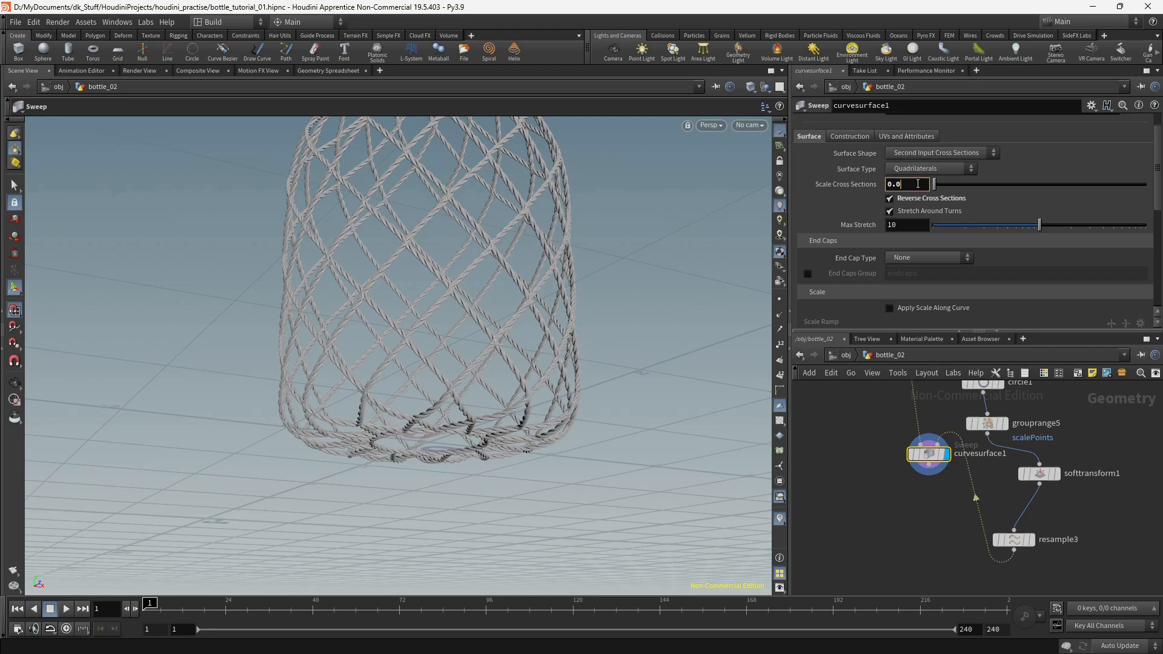
text(3)
key(Return)
alt+drag(647, 156, 623, 252)
Step: Add a Subdivide node below the Sweep and connect the Sweep's output to its first input
middle_drag(905, 540, 896, 508)
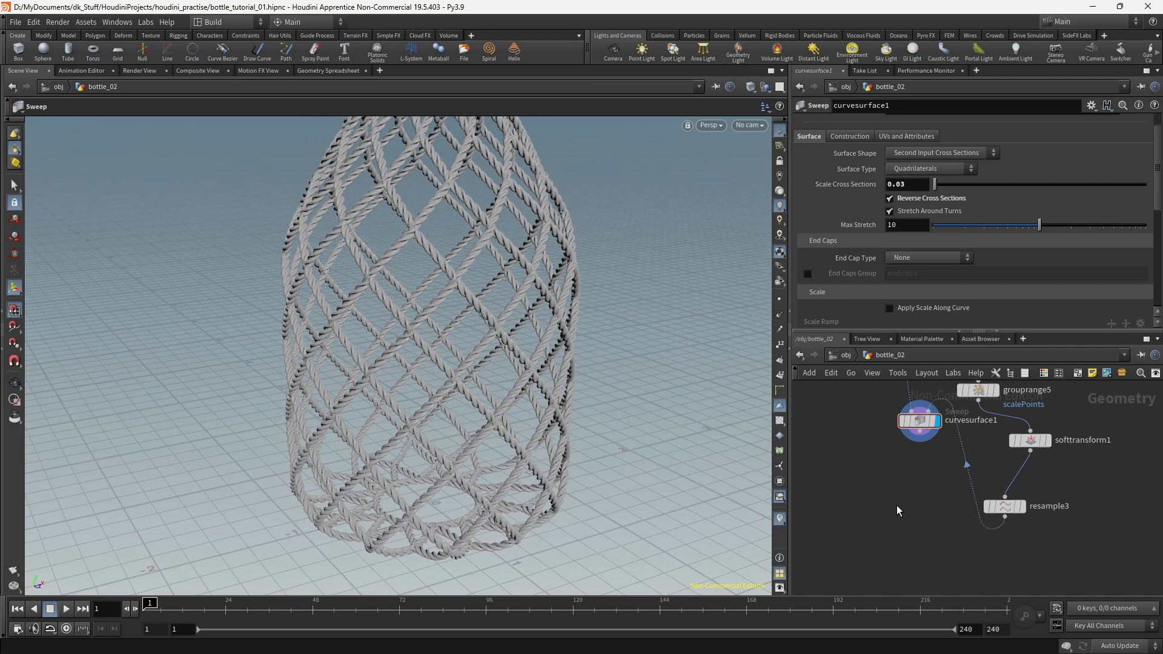
key(Tab)
text(sub)
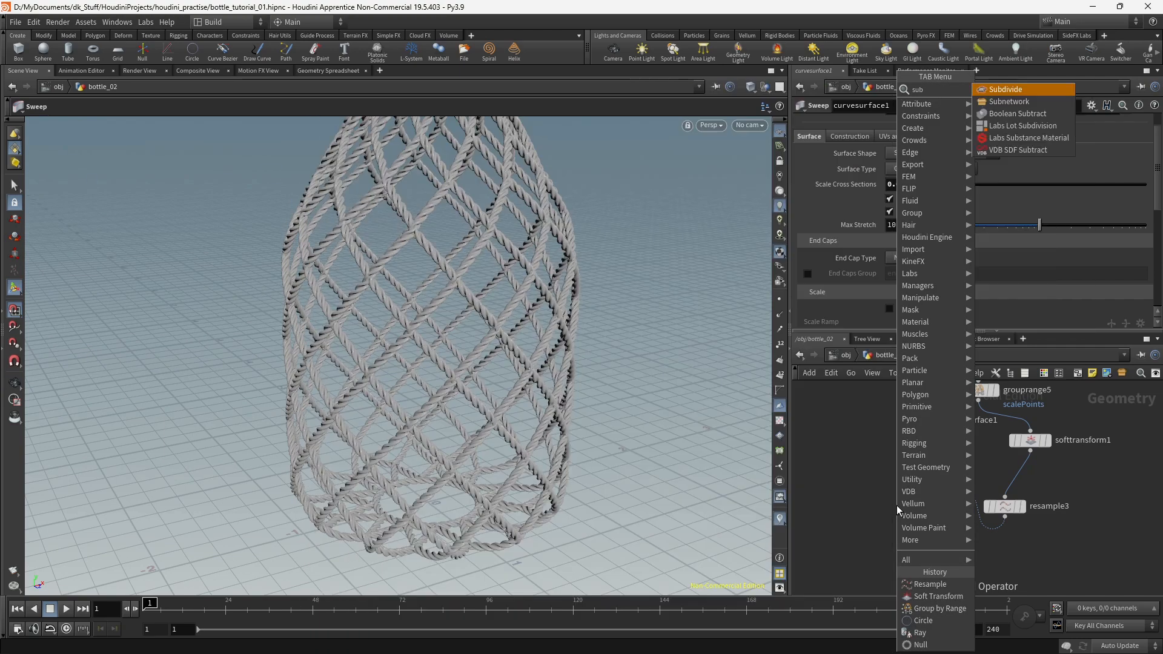
key(Return)
click(899, 511)
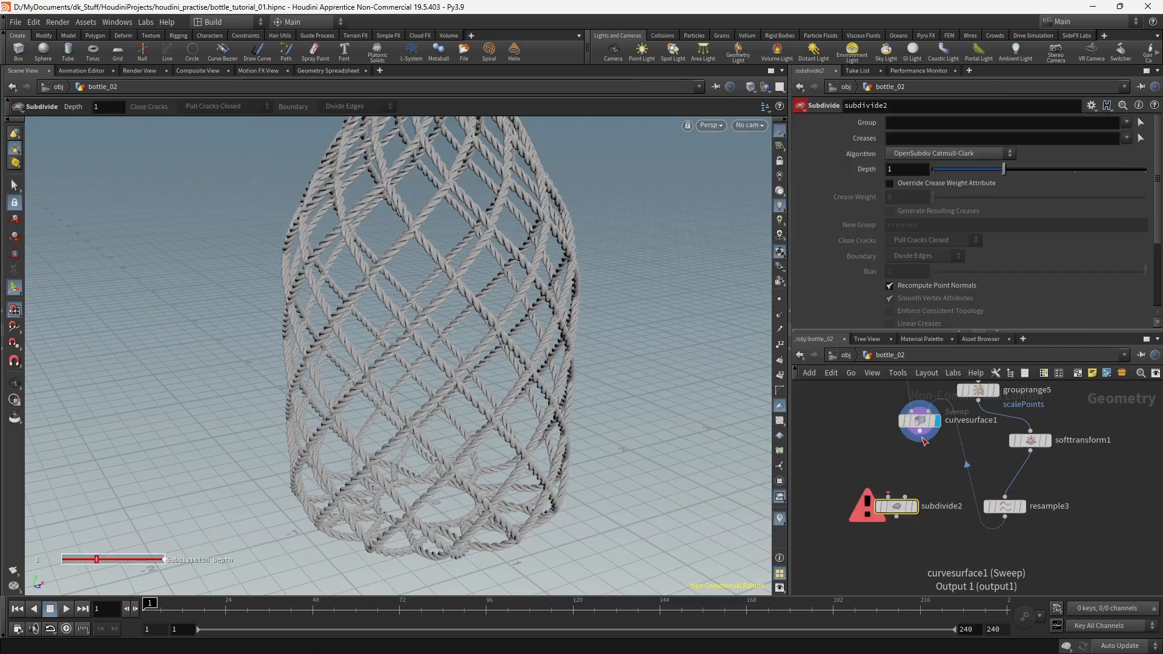
drag(920, 432, 886, 489)
click(921, 507)
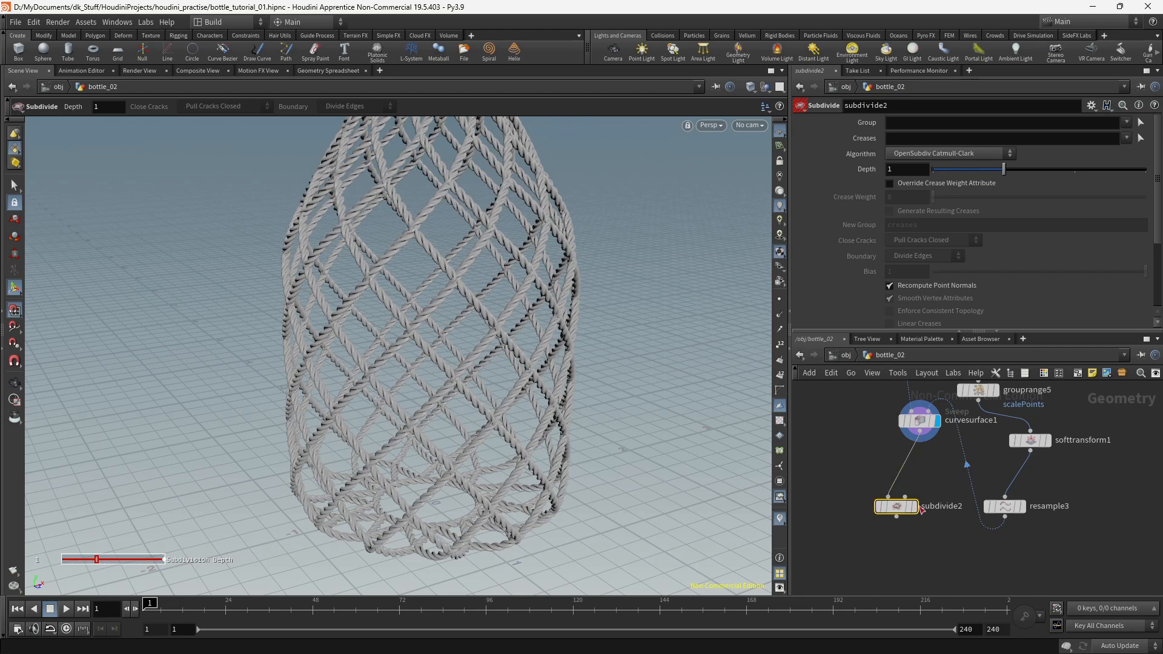
Step: Display the Subdivide result and examine the smoothed rope strands of the net from close up and at full size
click(915, 506)
alt+right_drag(423, 421, 543, 377)
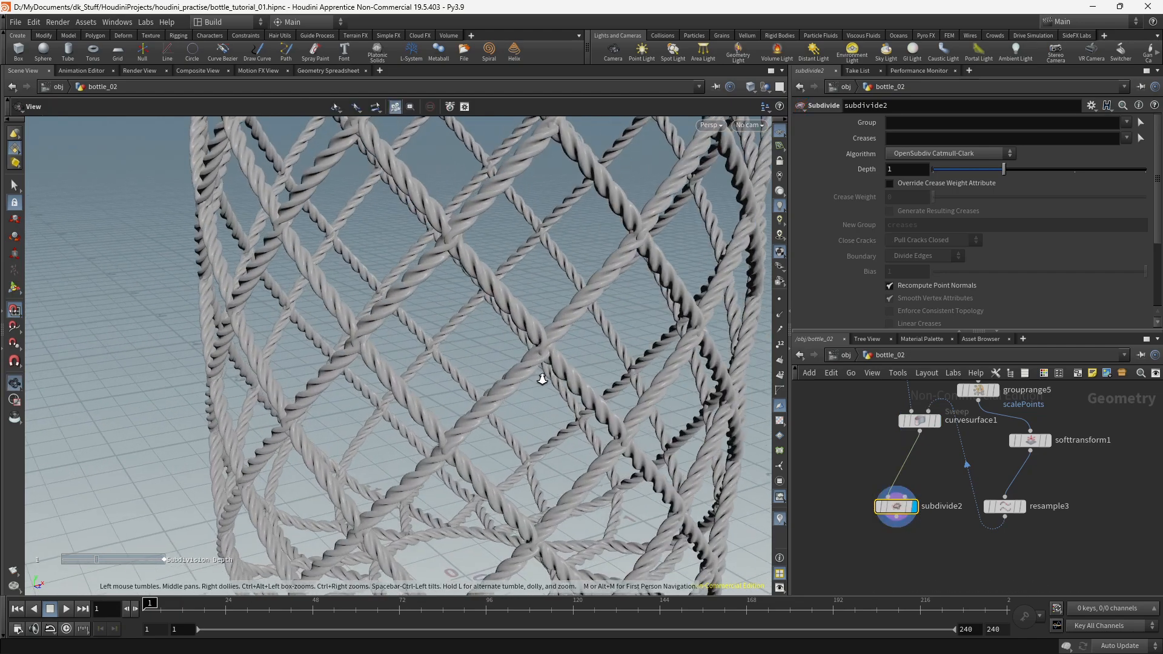
alt+drag(543, 376, 603, 350)
alt+right_drag(603, 350, 471, 351)
alt+drag(472, 351, 603, 356)
alt+right_drag(602, 356, 509, 338)
alt+middle_drag(509, 338, 436, 438)
drag(436, 438, 427, 490)
Step: Add a Merge node in the empty area between the bottle base branch and the net branch
middle_drag(852, 448, 1030, 459)
scroll(953, 481, down, 8)
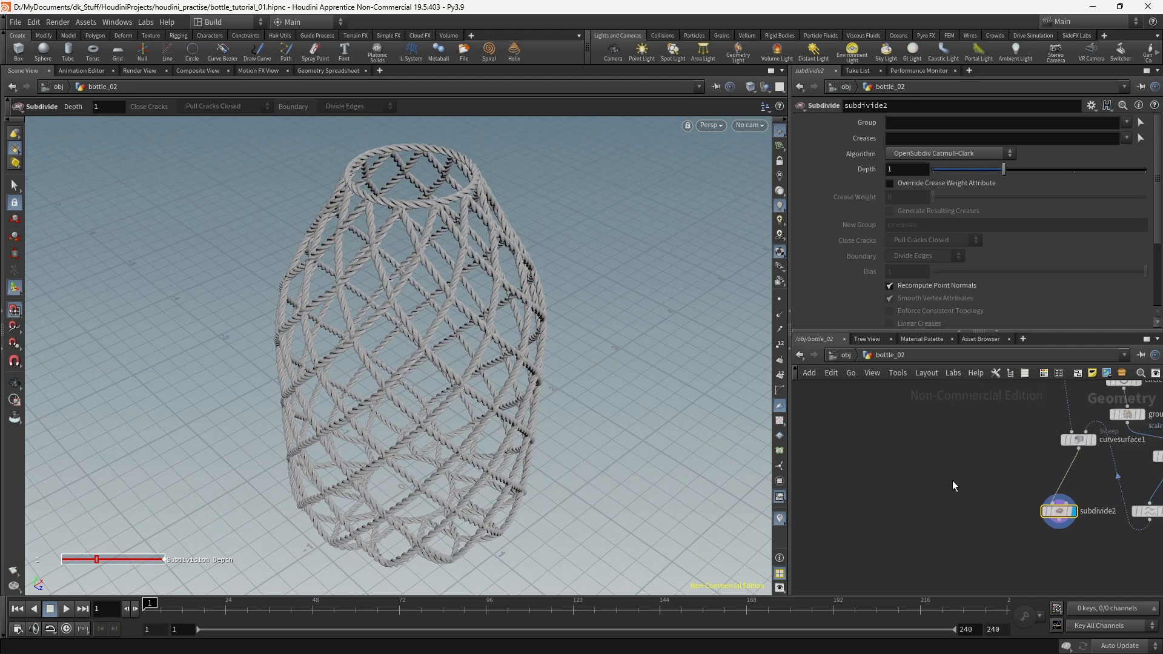
middle_drag(899, 486, 876, 497)
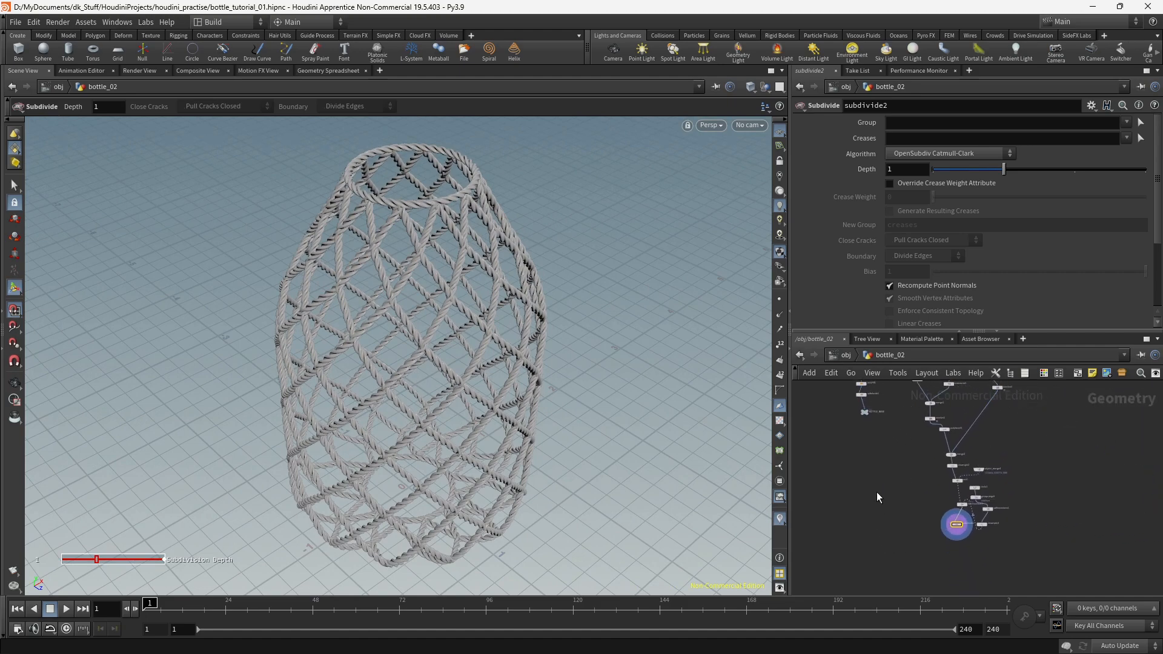
key(Tab)
text(merge)
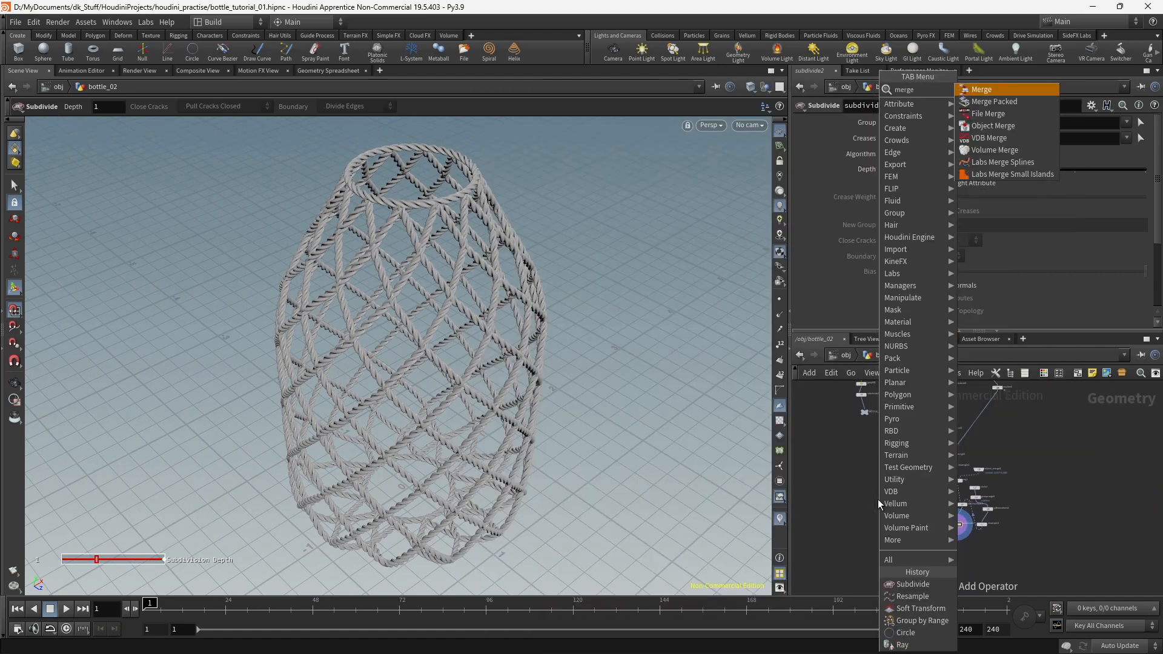
key(Return)
click(879, 503)
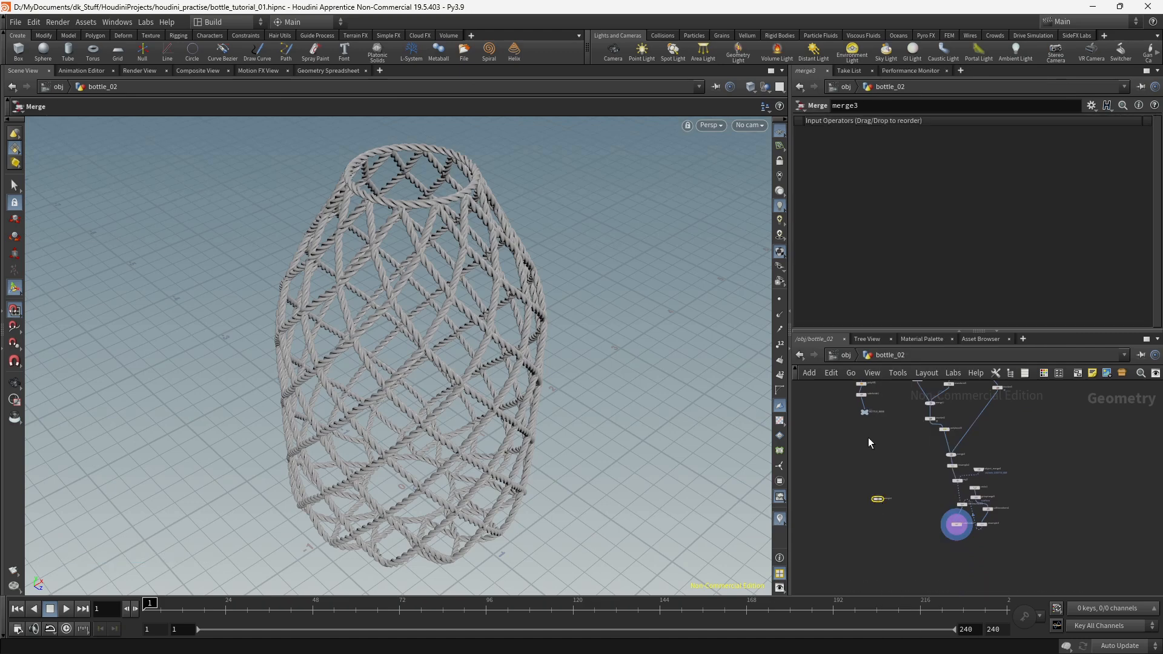
Step: Connect BOTTLE_BASE and the net's Subdivide node to the Merge and display the merged geometry
scroll(864, 427, up, 3)
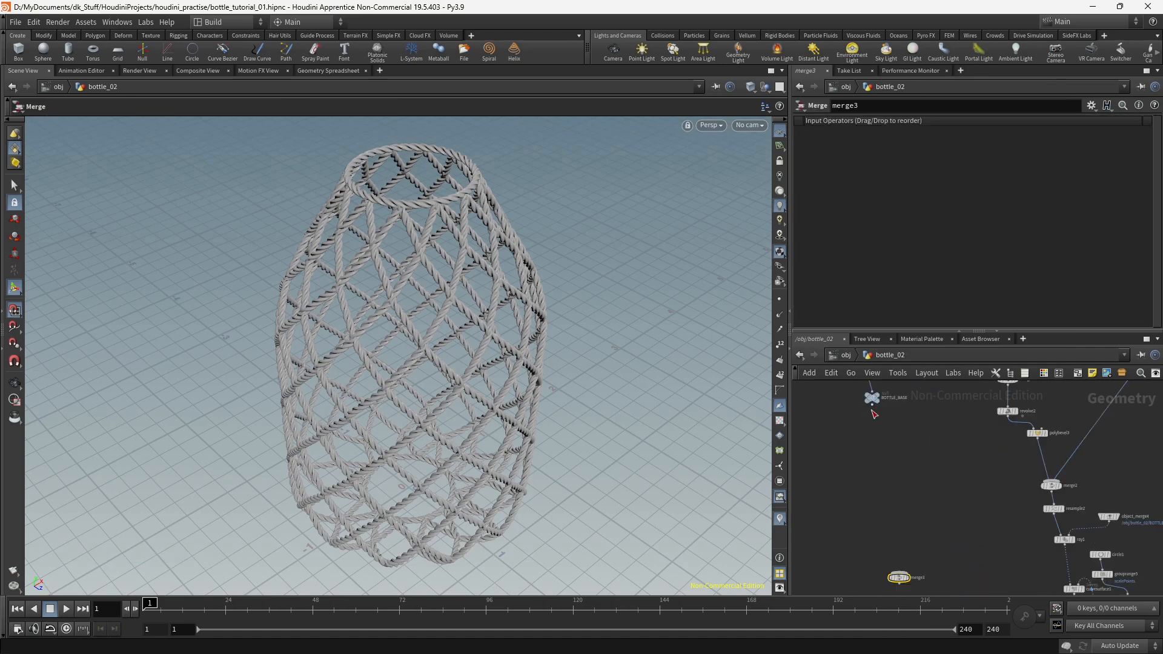
drag(873, 405, 899, 573)
middle_drag(962, 581, 927, 427)
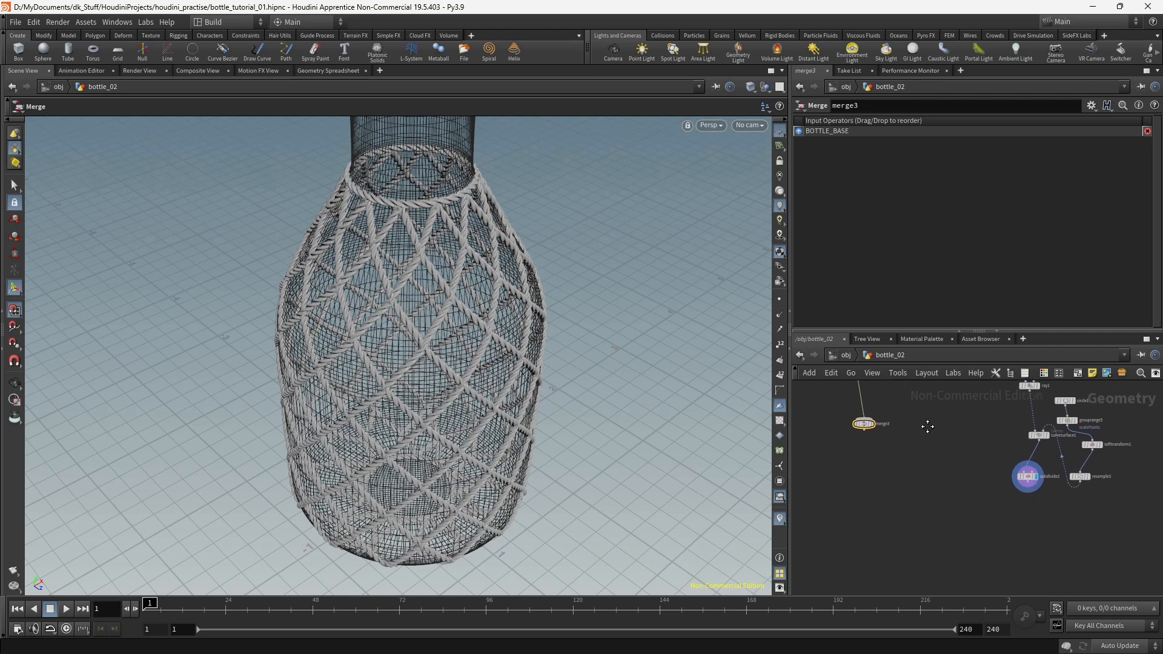
drag(1033, 491, 877, 427)
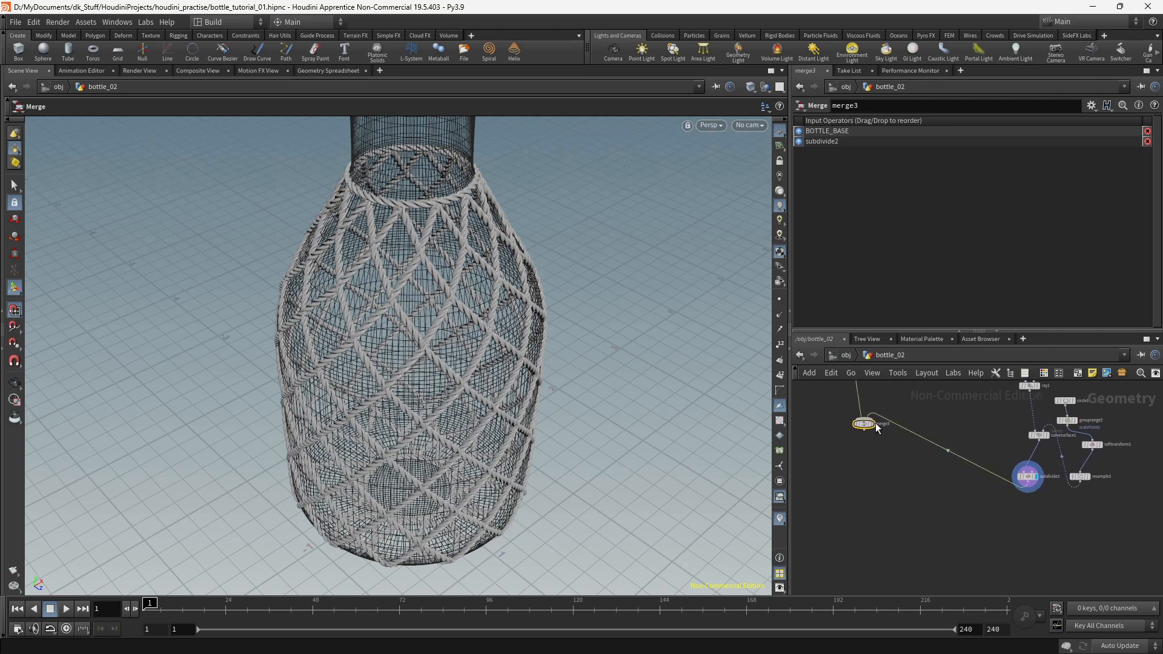
click(877, 414)
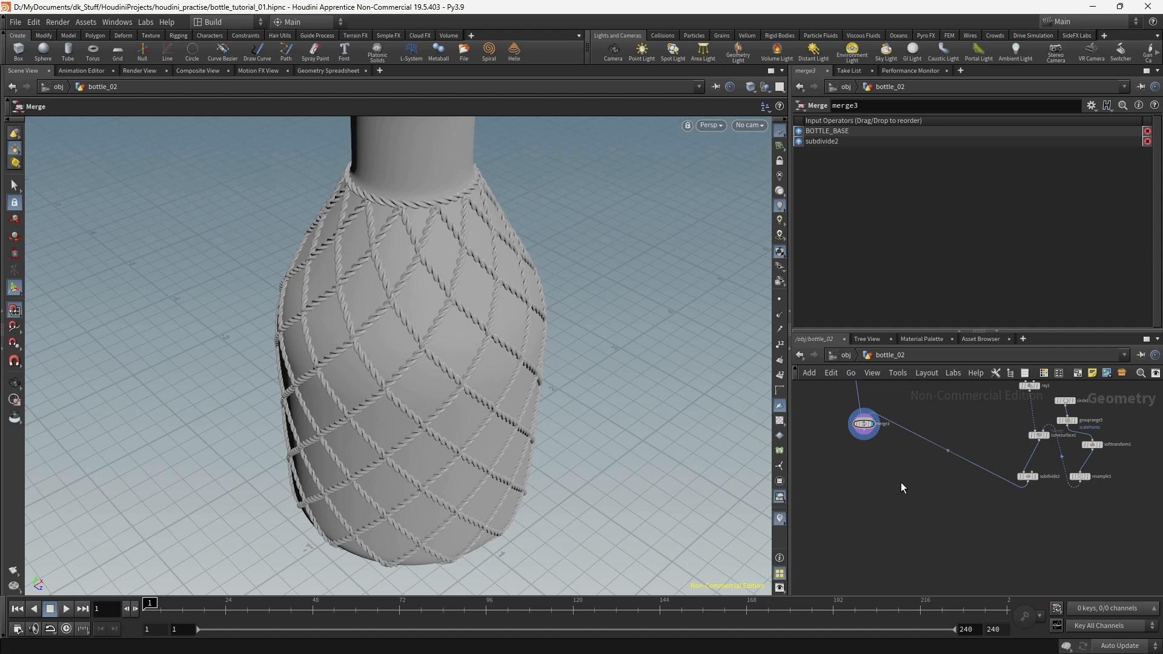
Step: Automatically lay out all nodes in the bottle network
key(l)
middle_drag(921, 461, 918, 582)
scroll(888, 513, down, 2)
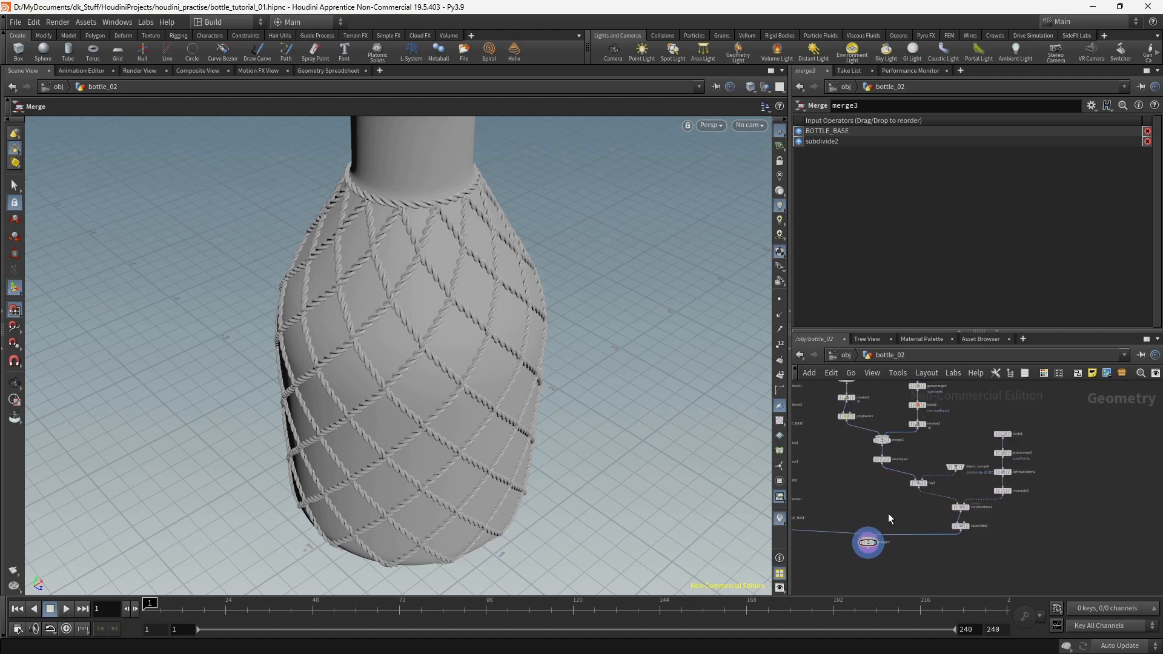
scroll(887, 513, down, 2)
middle_drag(880, 504, 955, 520)
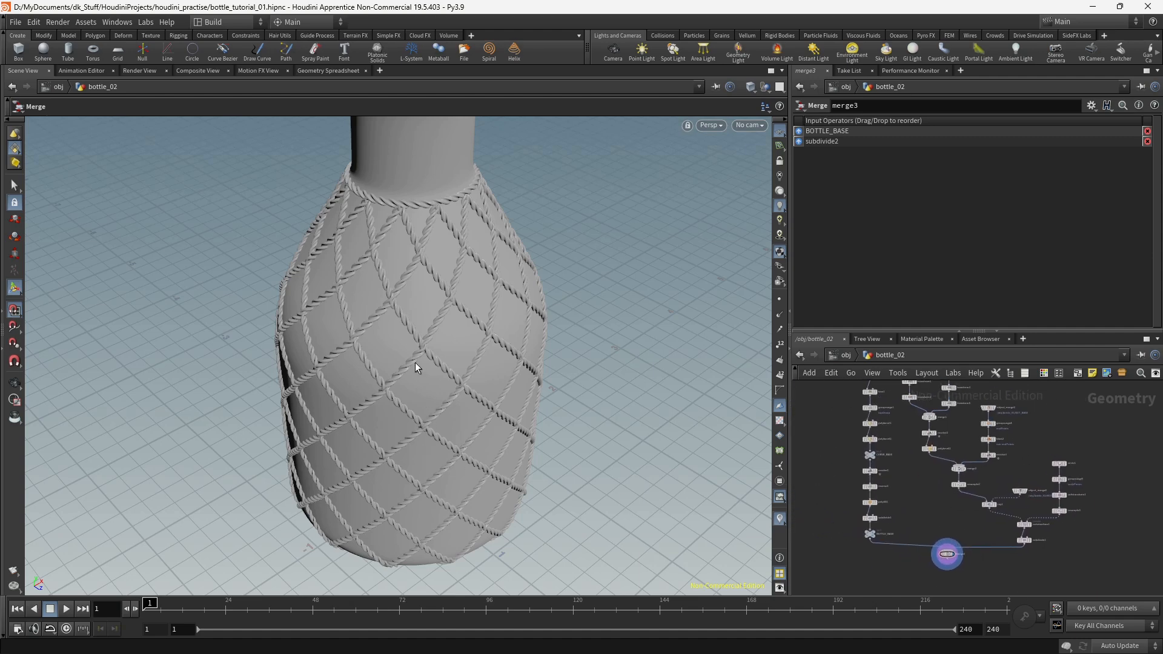
Step: Examine how the rope net fits around the bottle's neck, shoulder and body
key(Escape)
drag(415, 368, 513, 448)
key(Return)
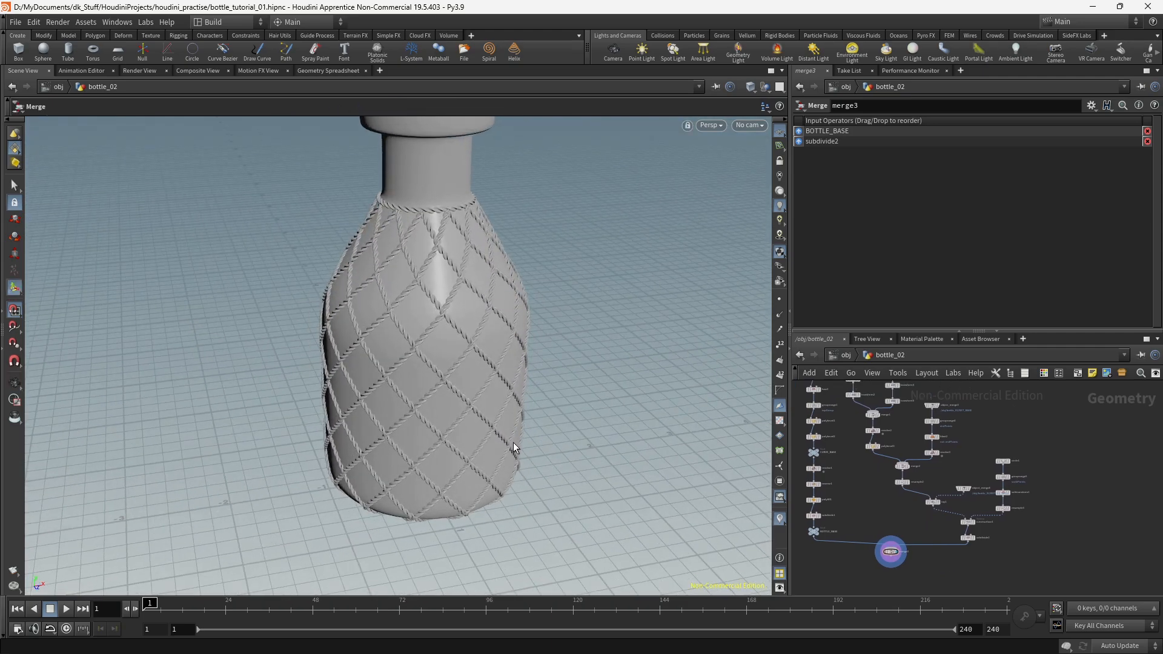
alt+drag(485, 376, 431, 317)
alt+right_drag(431, 317, 488, 263)
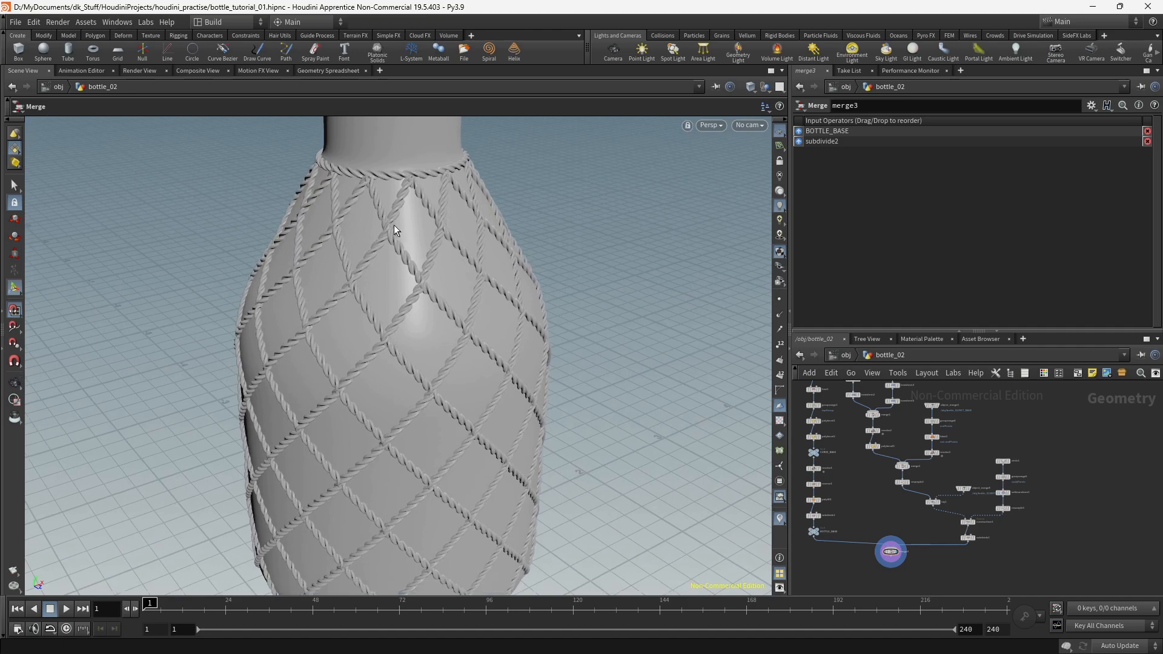
alt+drag(391, 356, 510, 433)
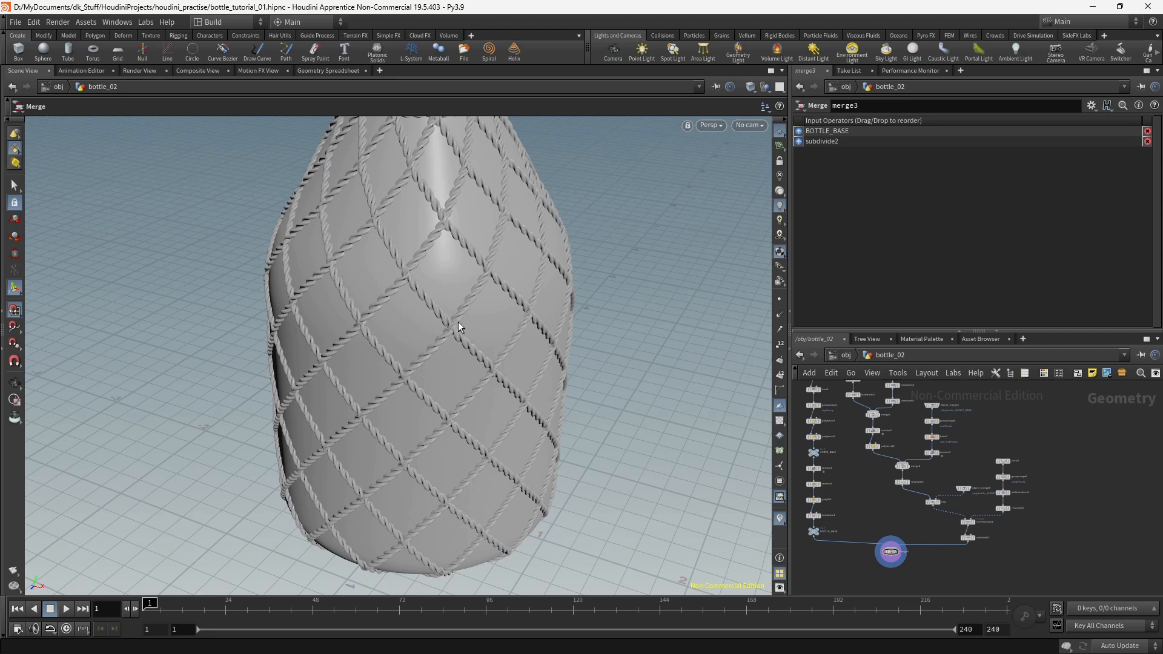
alt+middle_drag(481, 286, 506, 390)
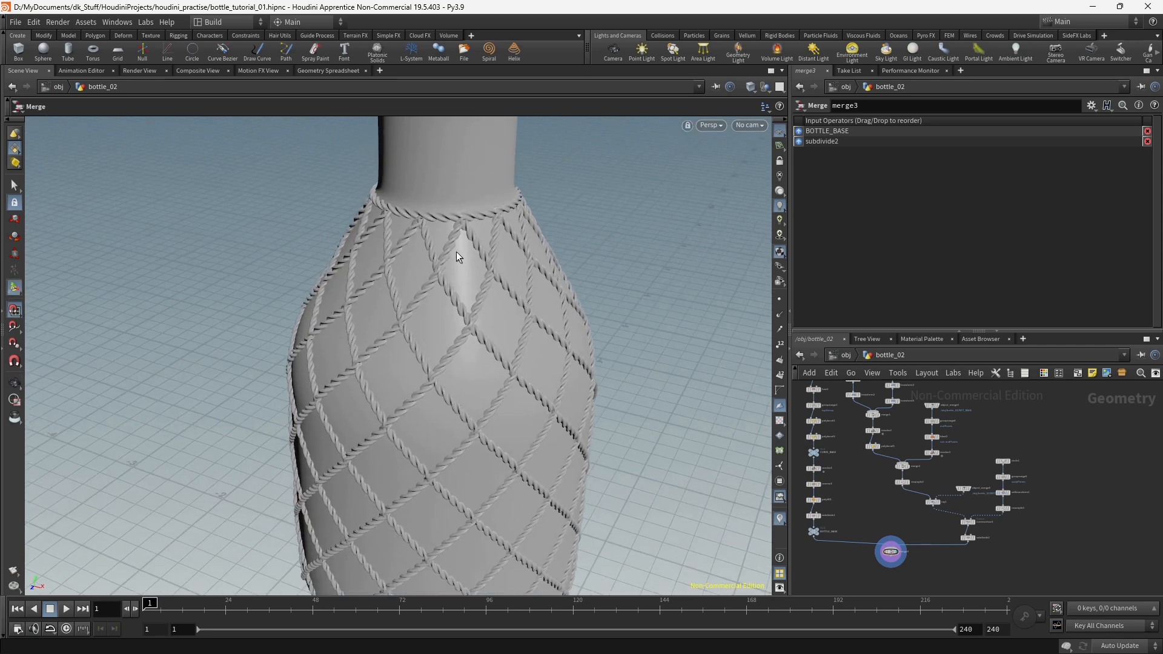
Step: Add a Spiral node beside the circle branch and display it
scroll(1064, 492, up, 3)
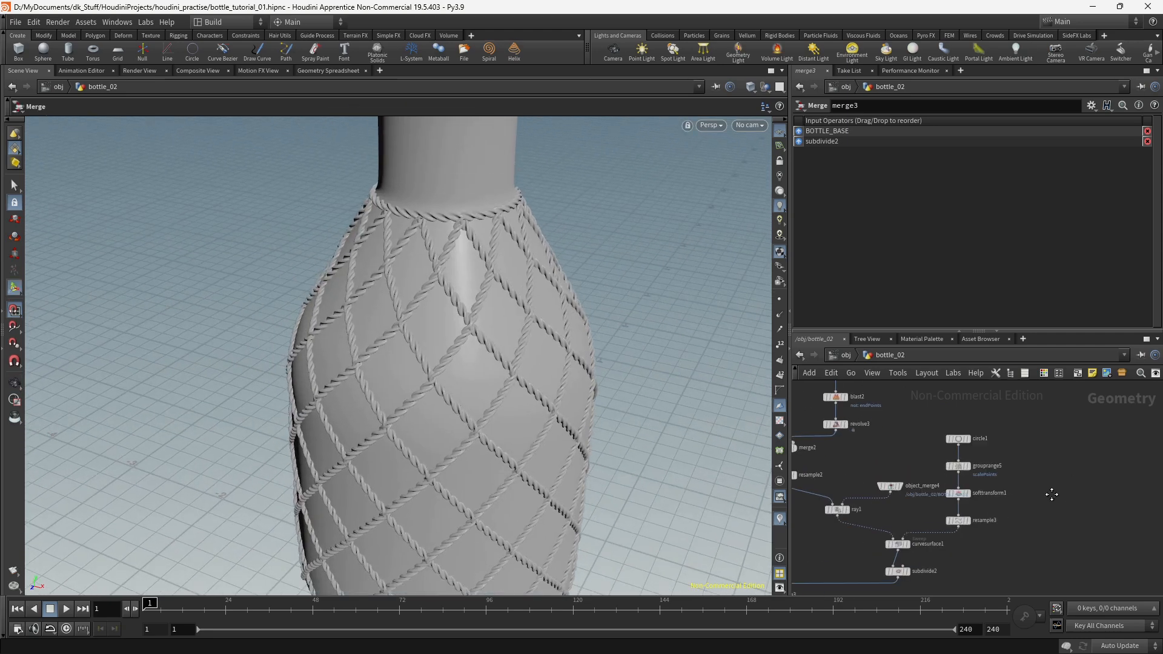
middle_drag(1060, 492, 959, 503)
key(Tab)
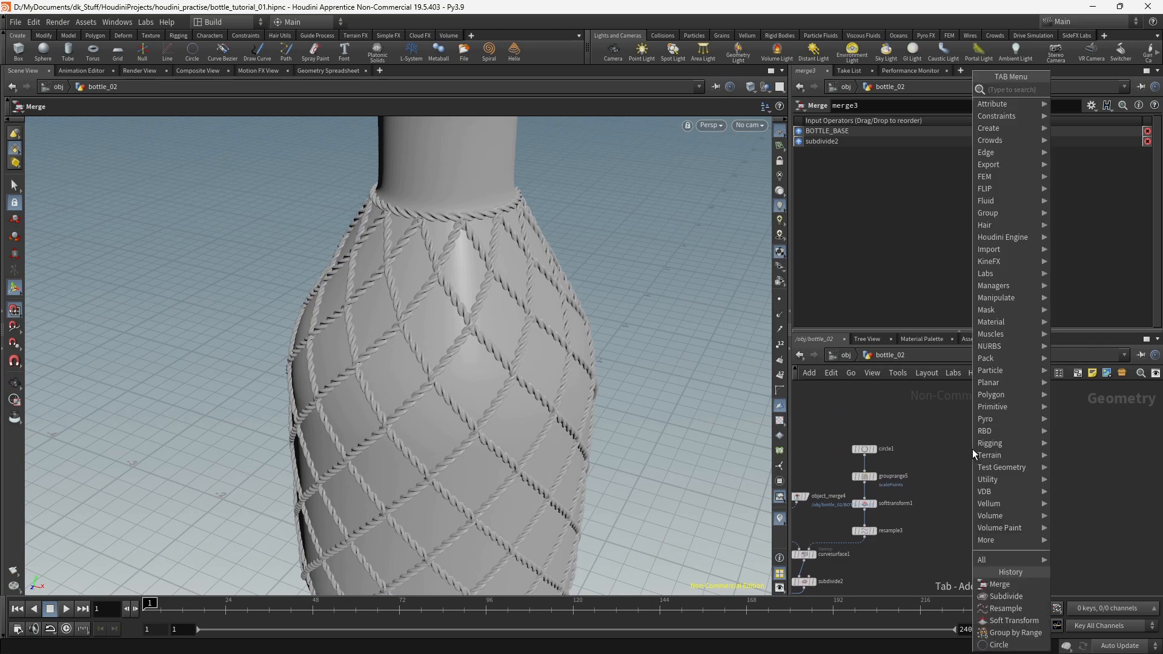
text(spi)
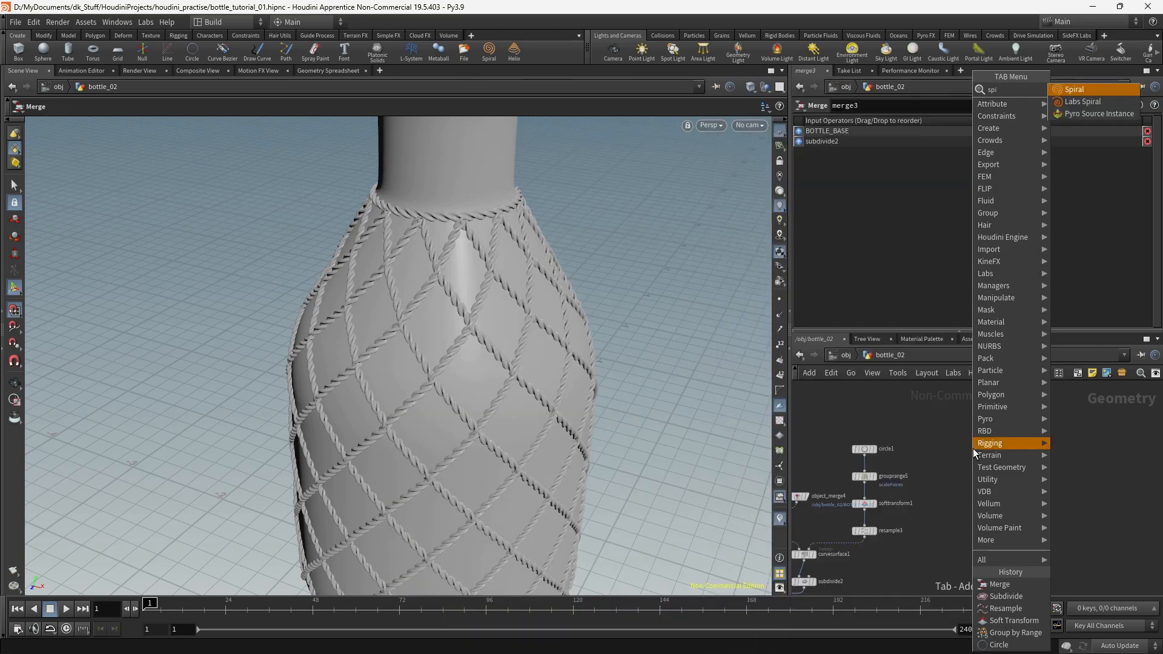
key(Return)
click(982, 440)
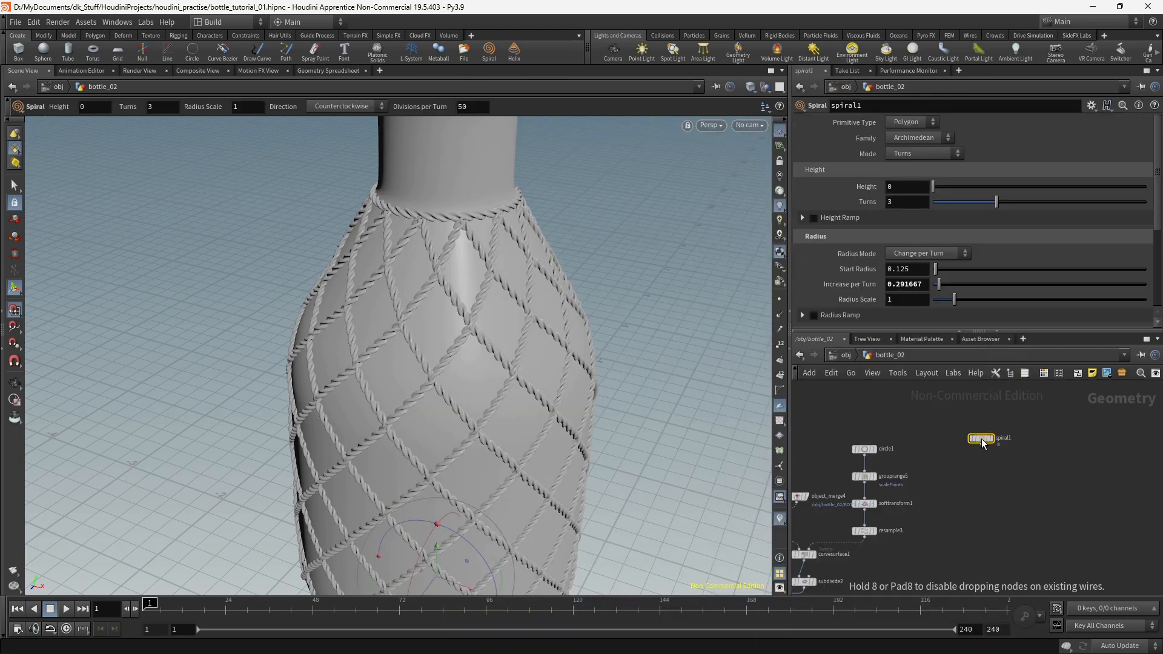
mouse_move(984, 441)
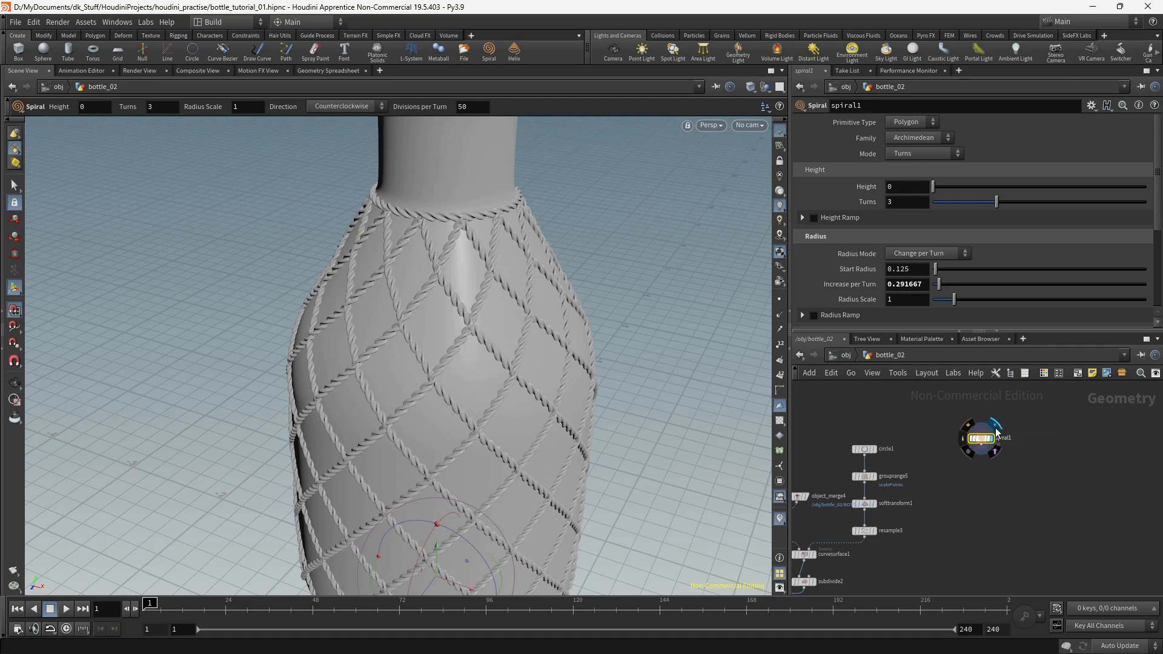
click(996, 428)
Step: Set the Spiral's Start Radius to 0.1 and its Increase per Turn to 0
alt+middle_drag(590, 514, 516, 297)
alt+right_drag(517, 297, 637, 347)
alt+drag(636, 347, 640, 387)
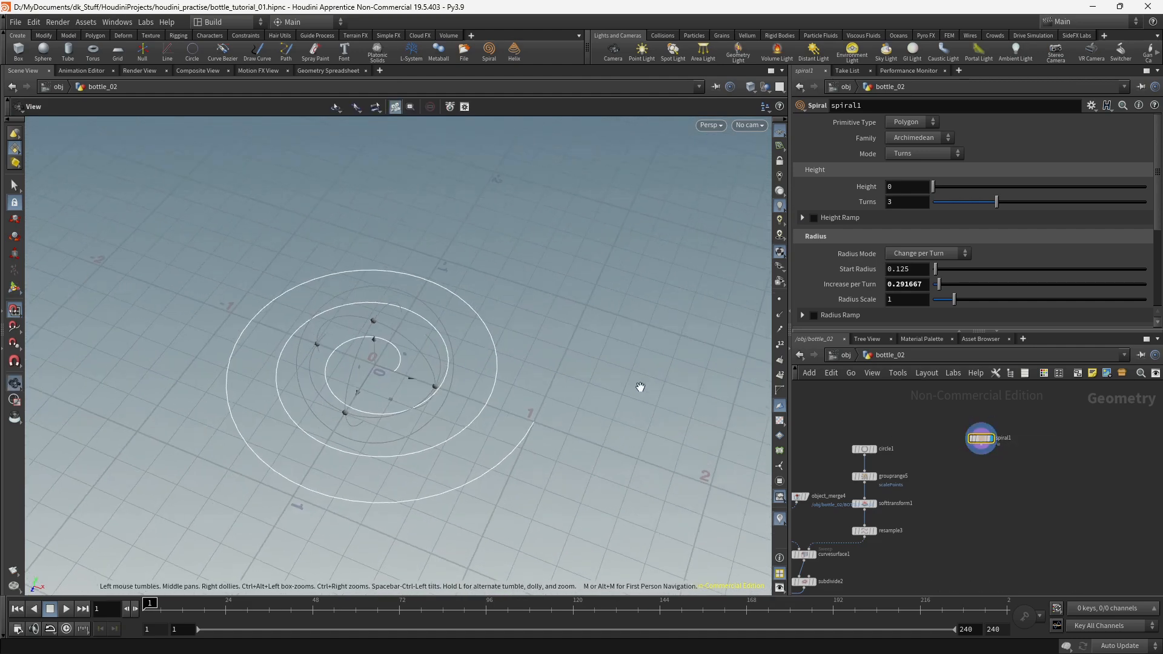
key(Return)
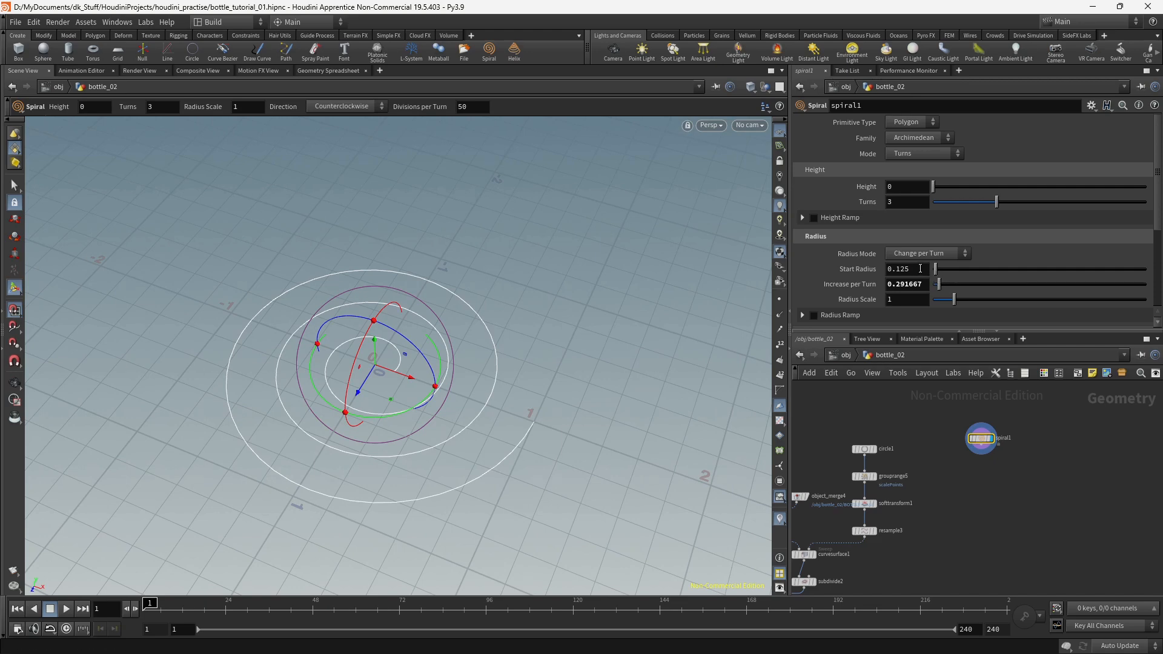
drag(922, 268, 810, 286)
text(0.1)
key(Tab)
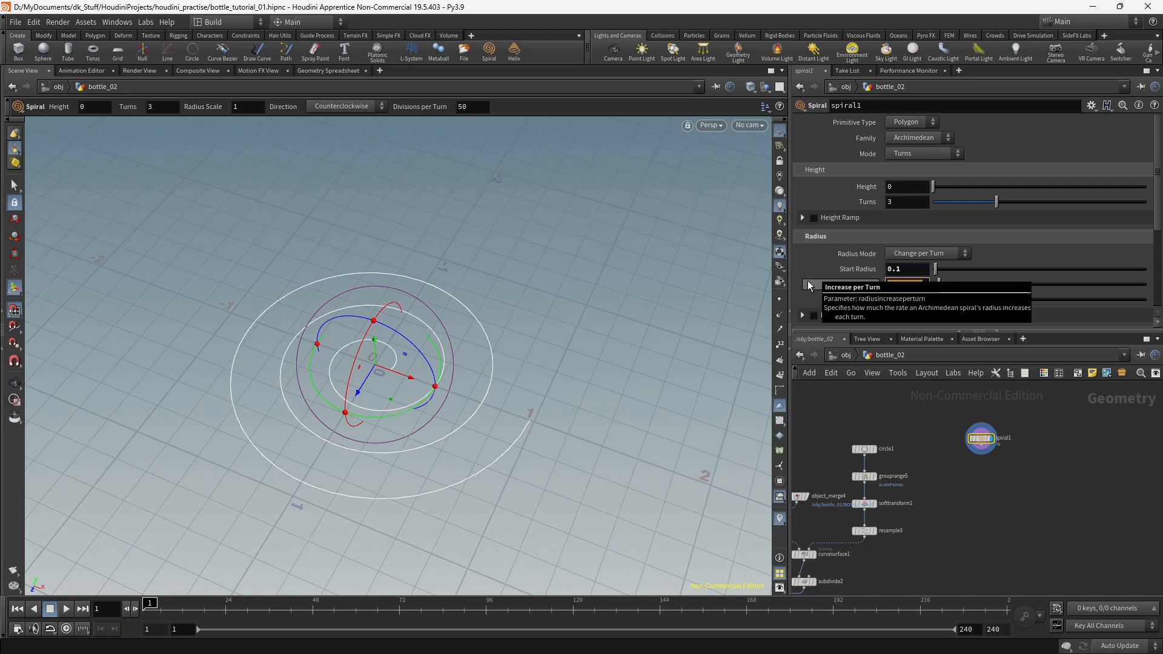
text(0)
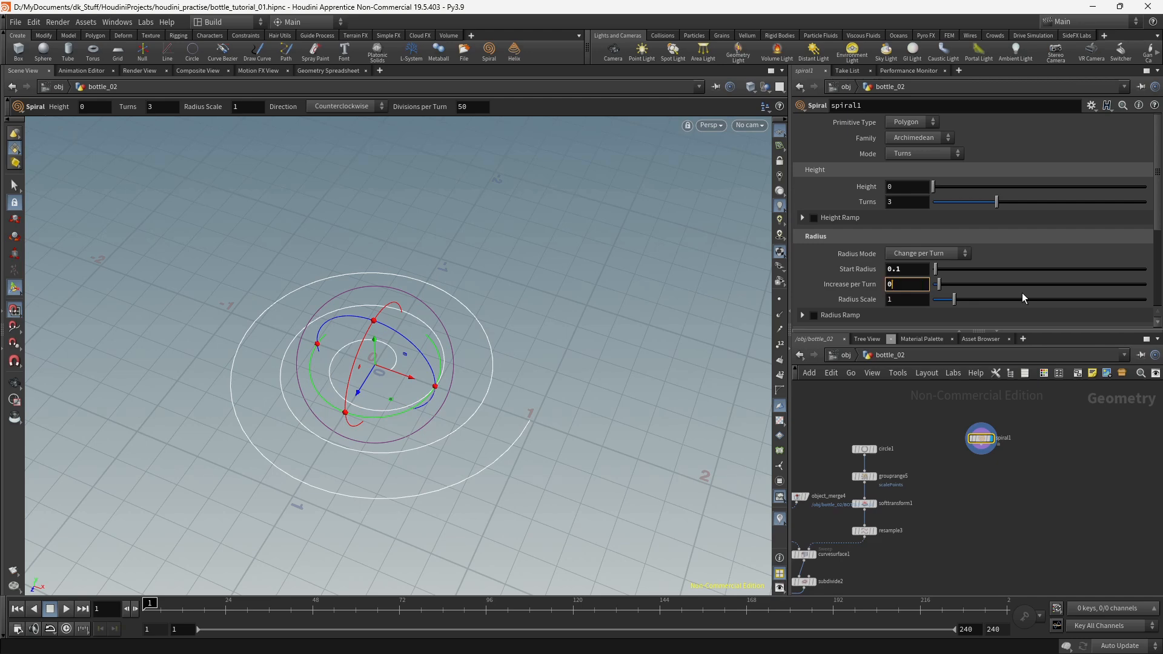
key(Return)
key(Escape)
Step: Raise the Spiral's Height to 0.11 so its turns separate vertically
alt+right_drag(628, 363, 422, 361)
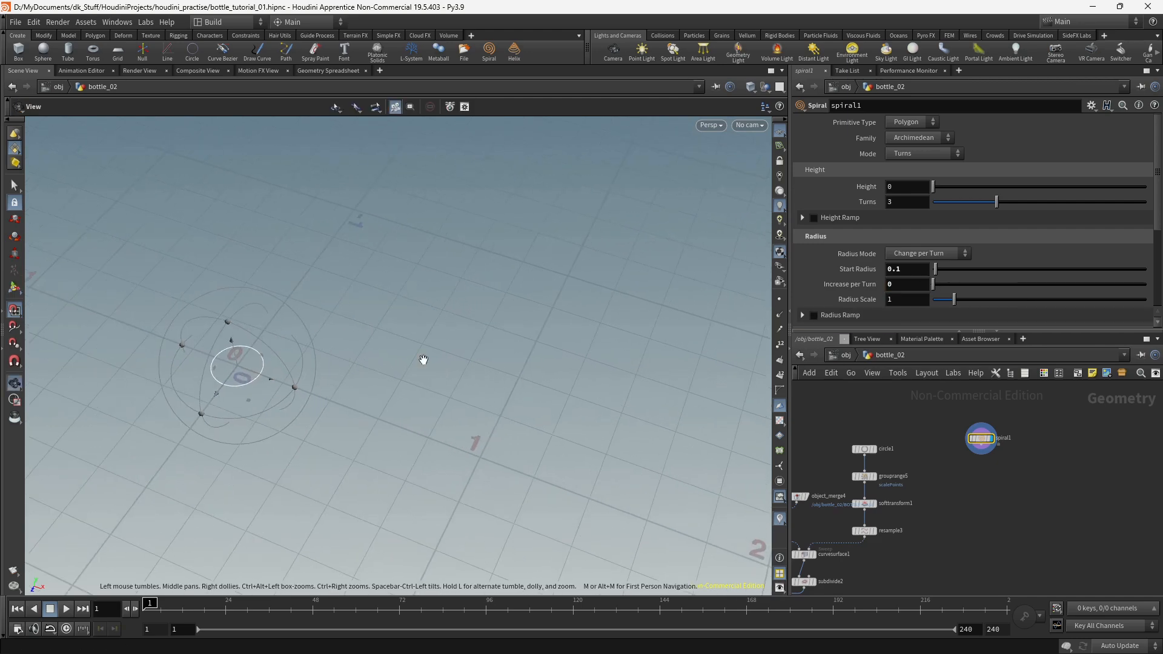
alt+middle_drag(423, 361, 573, 303)
alt+drag(574, 303, 740, 249)
drag(931, 189, 937, 198)
alt+middle_drag(523, 424, 552, 304)
alt+right_drag(551, 304, 504, 392)
alt+middle_drag(535, 273, 561, 177)
key(Return)
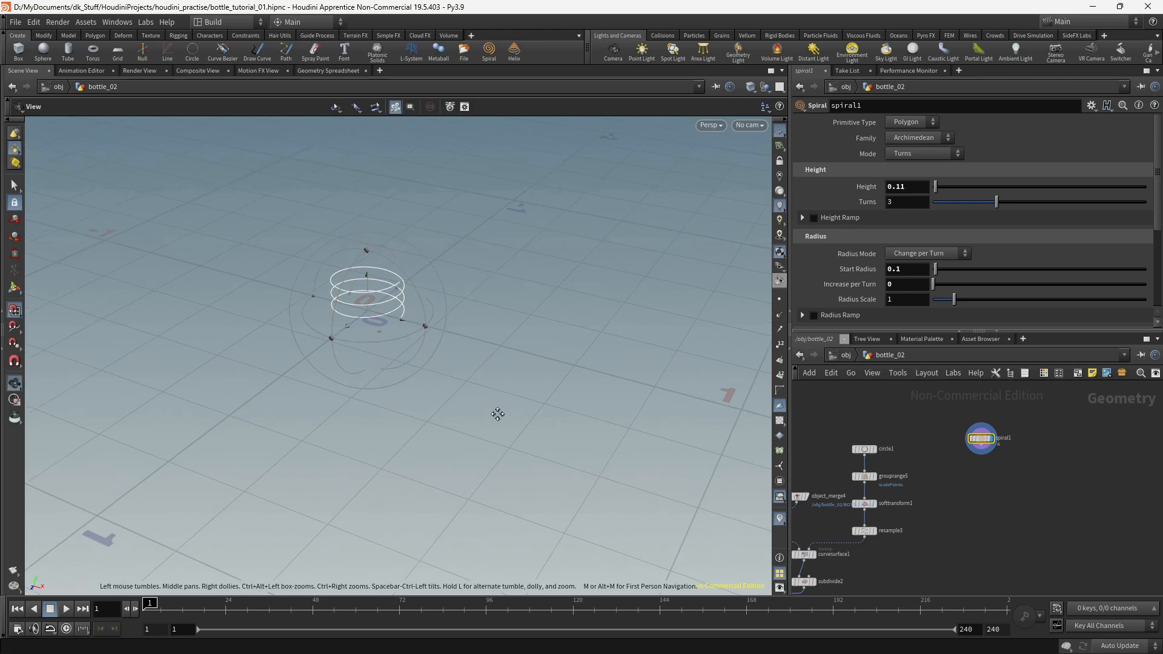
Step: Turn on point display and inspect the points along the spiral's turns
click(779, 299)
alt+right_drag(549, 282, 515, 293)
alt+middle_drag(451, 271, 680, 343)
mouse_move(681, 343)
alt+right_down()
mouse_move(635, 312)
mouse_move(667, 330)
alt+right_up()
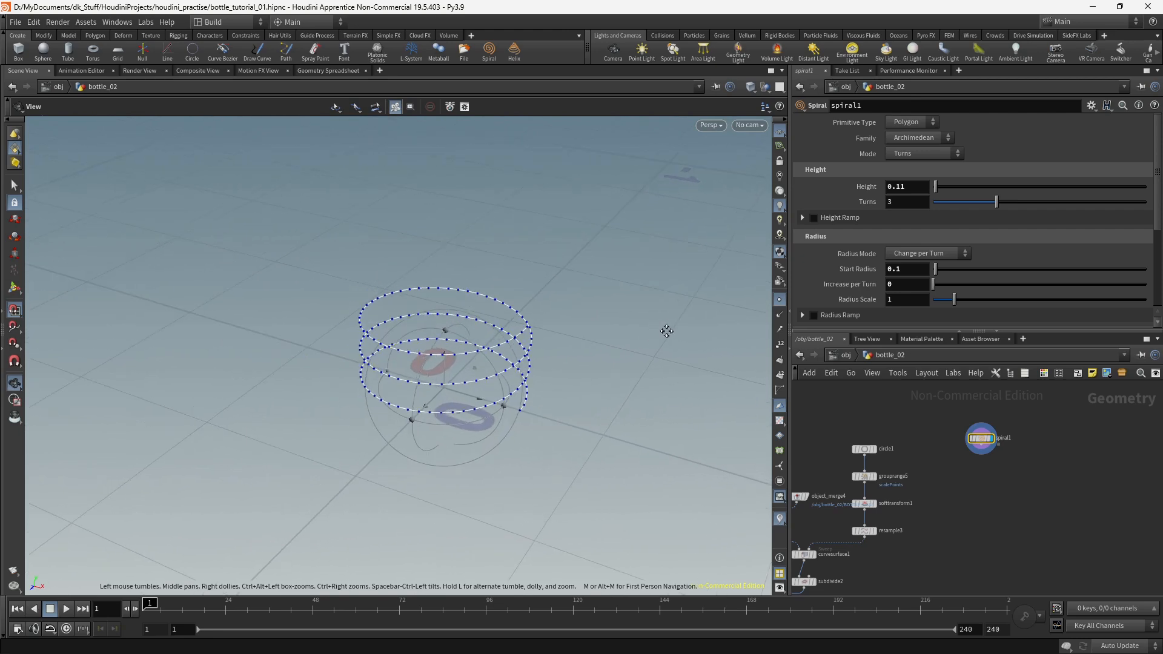
alt+drag(667, 329, 656, 349)
alt+middle_drag(658, 281, 650, 452)
alt+drag(650, 451, 649, 402)
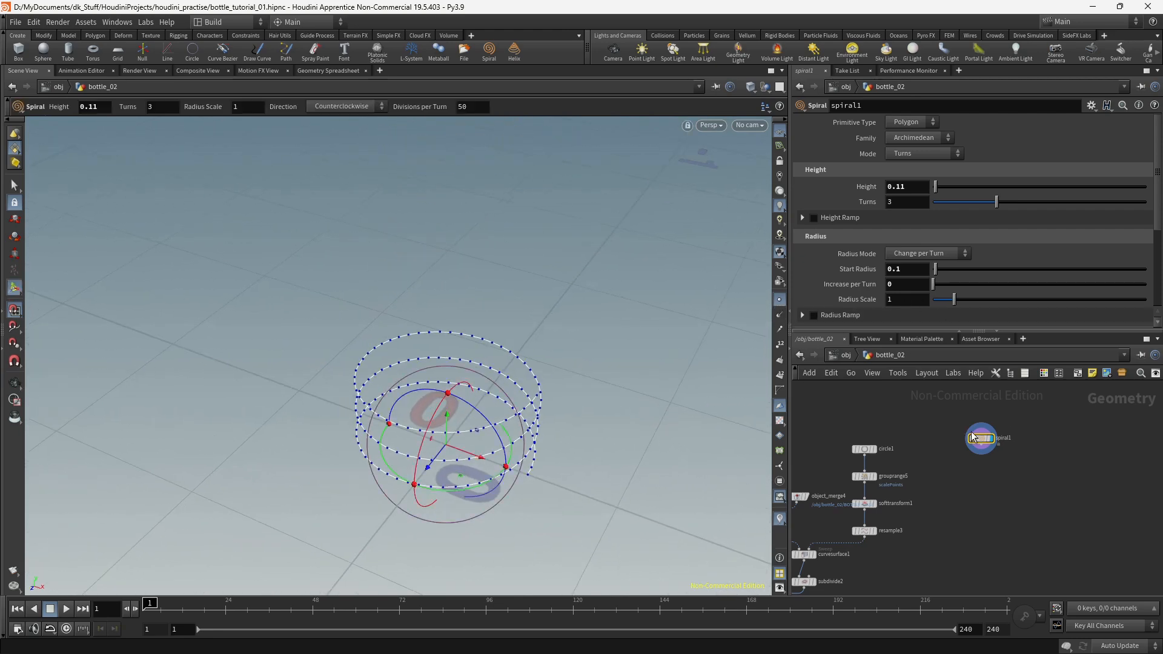
Step: Add a Group by Range node below the Spiral, connect the Spiral to it and display it
middle_drag(989, 494, 984, 499)
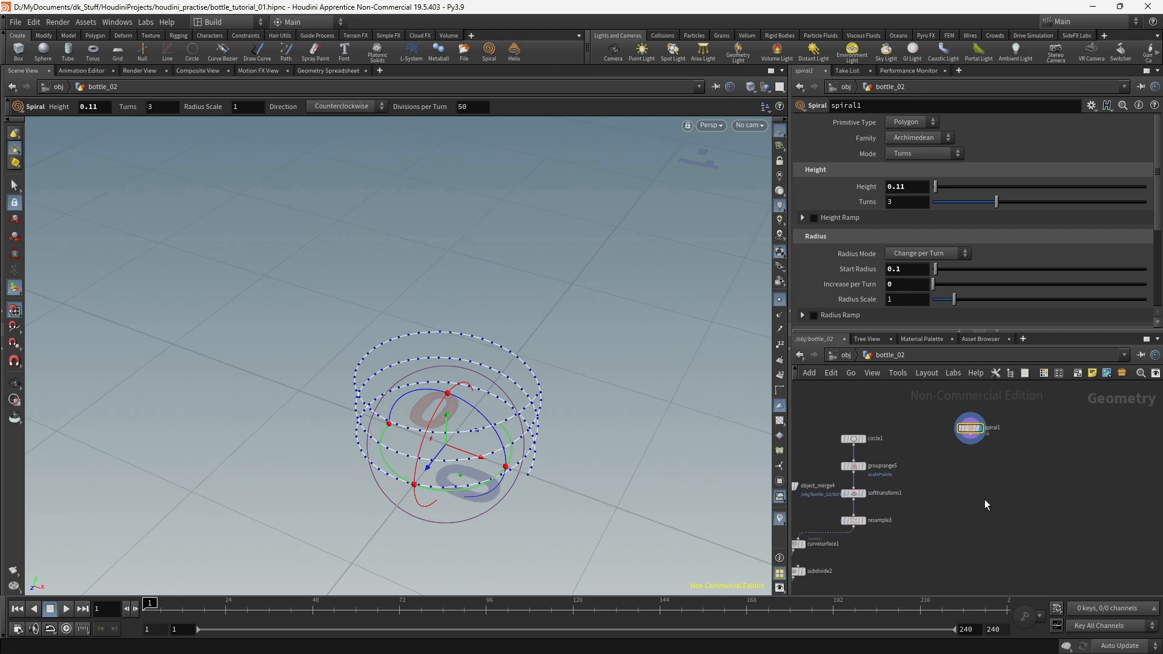
key(Tab)
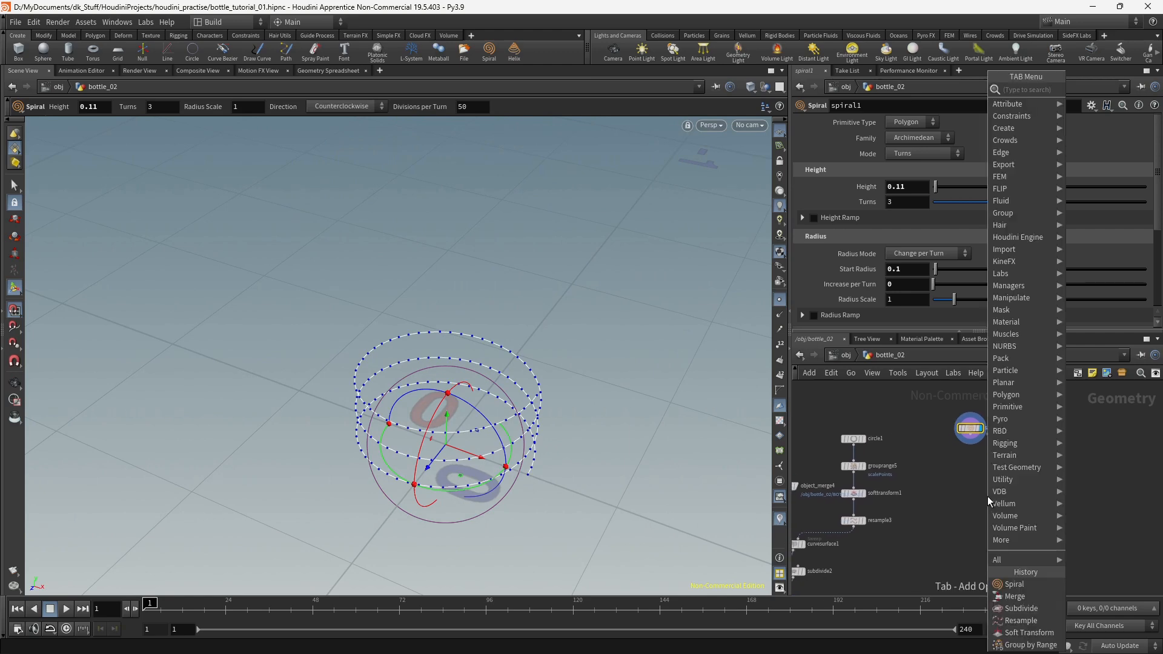
text(group)
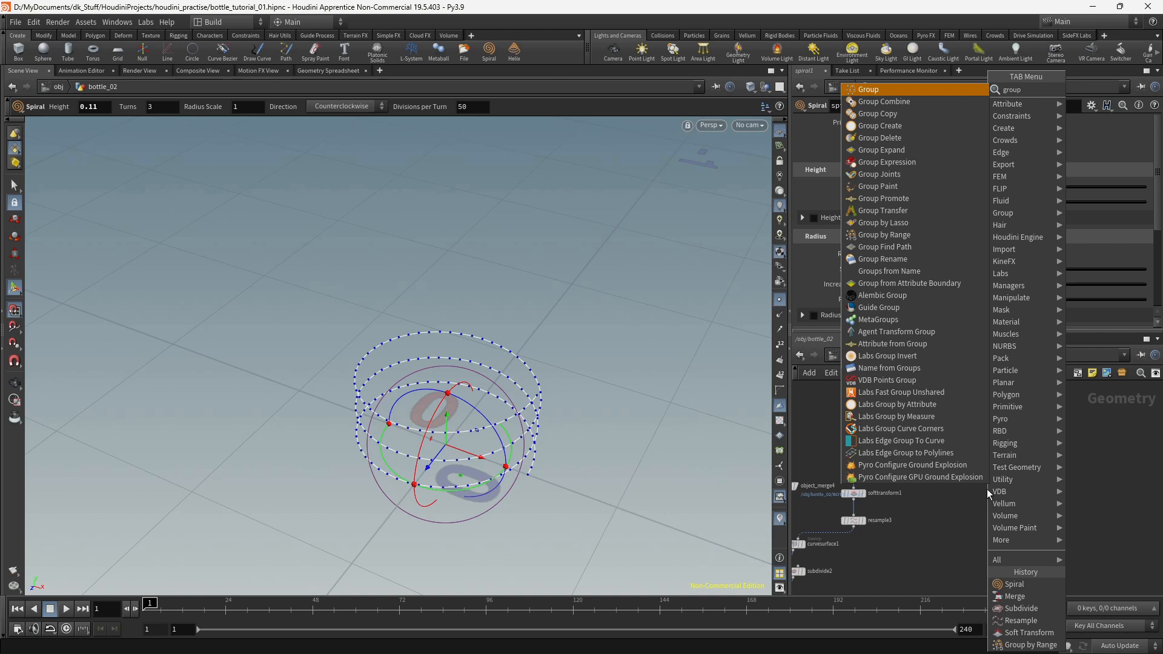
text(ra)
key(Return)
click(984, 489)
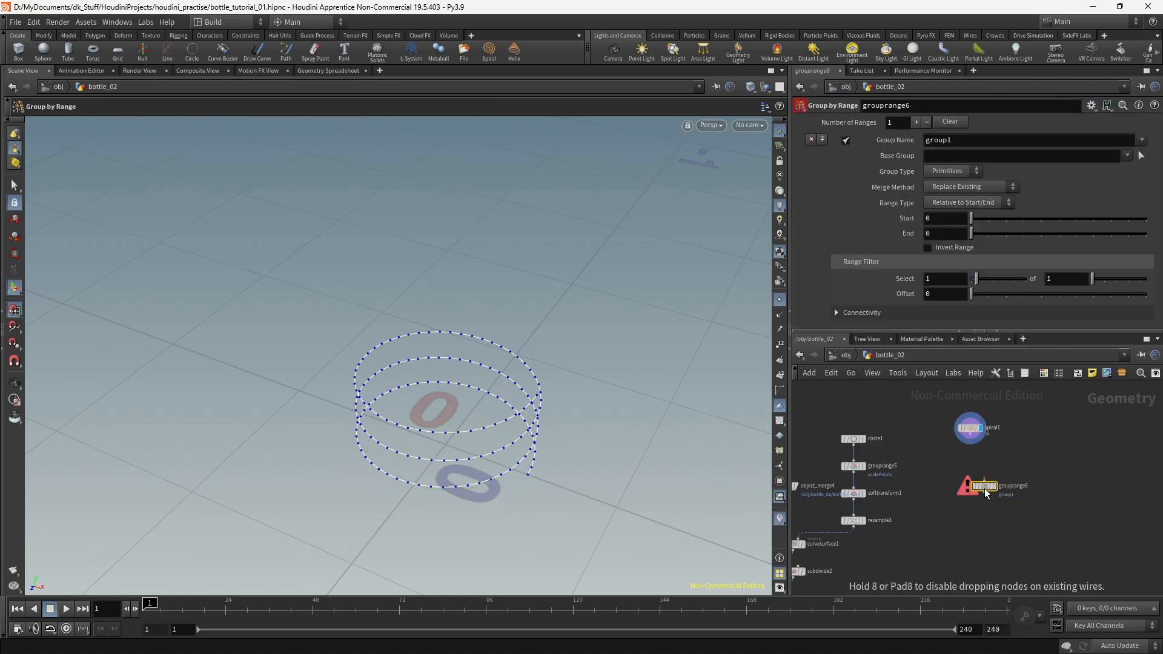
drag(970, 444, 998, 486)
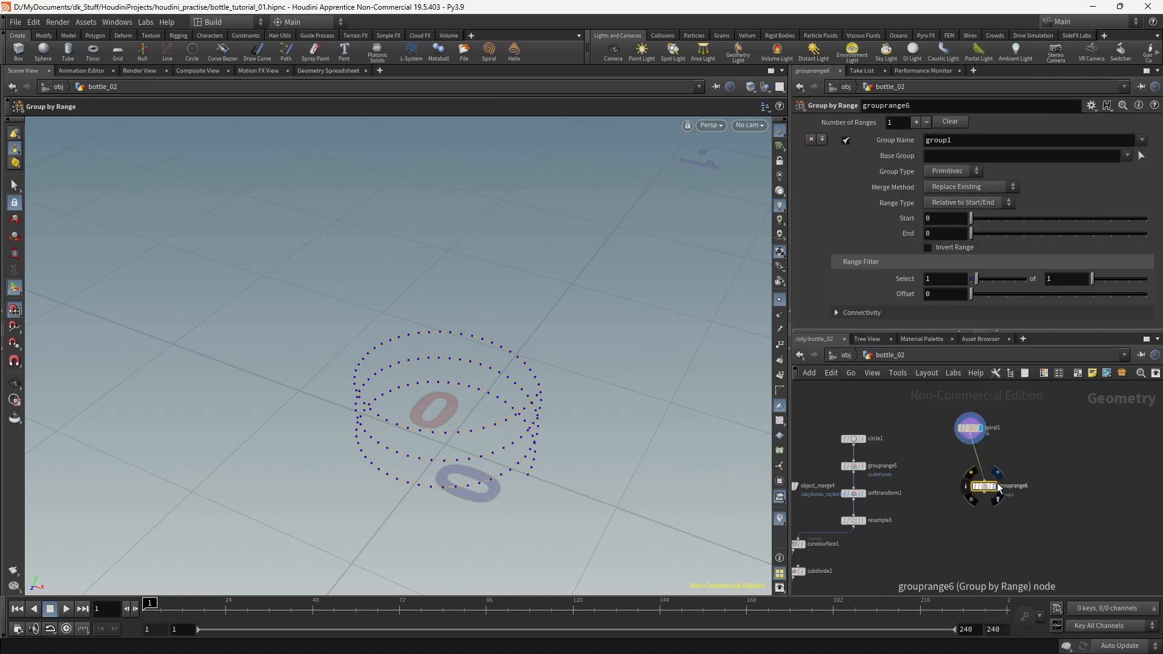
click(998, 476)
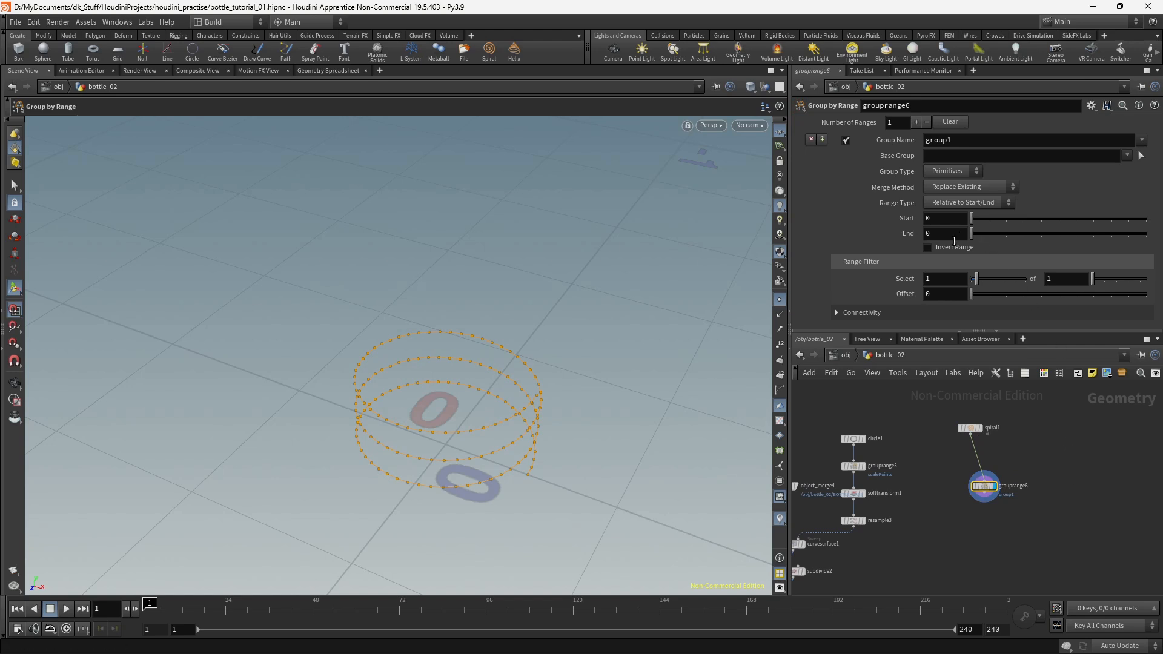
Step: Configure the Group by Range as an inverted points group named endPoints, with Start and End both set to 1
drag(972, 221, 984, 226)
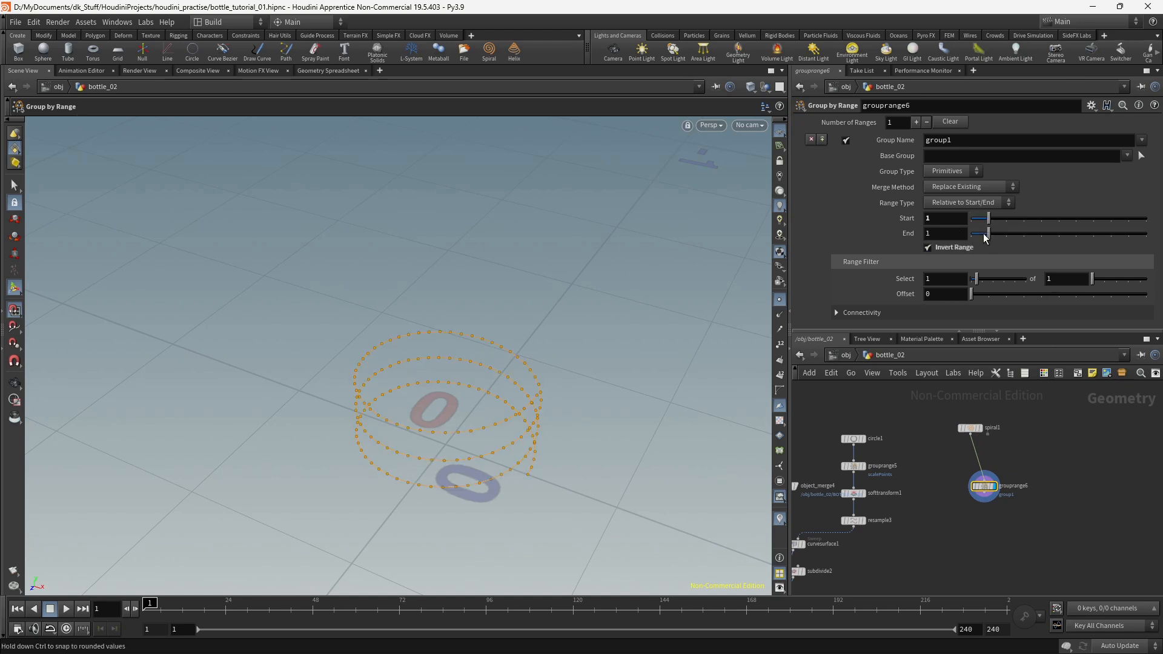
double_click(938, 140)
text(en)
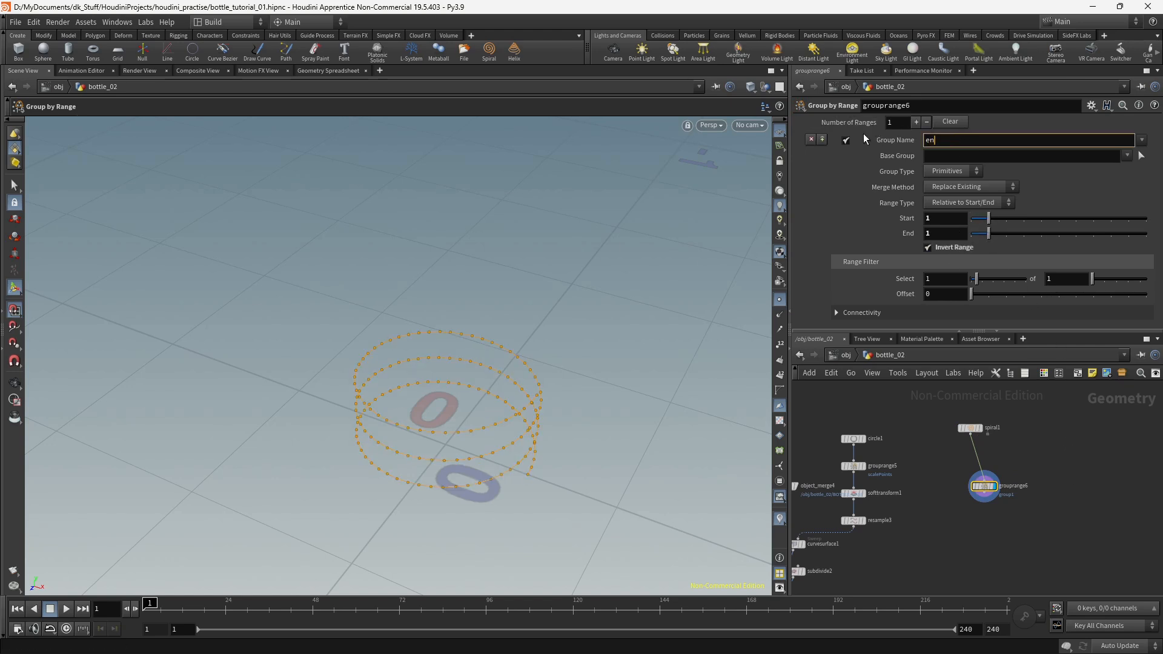
text(dPoints)
key(Return)
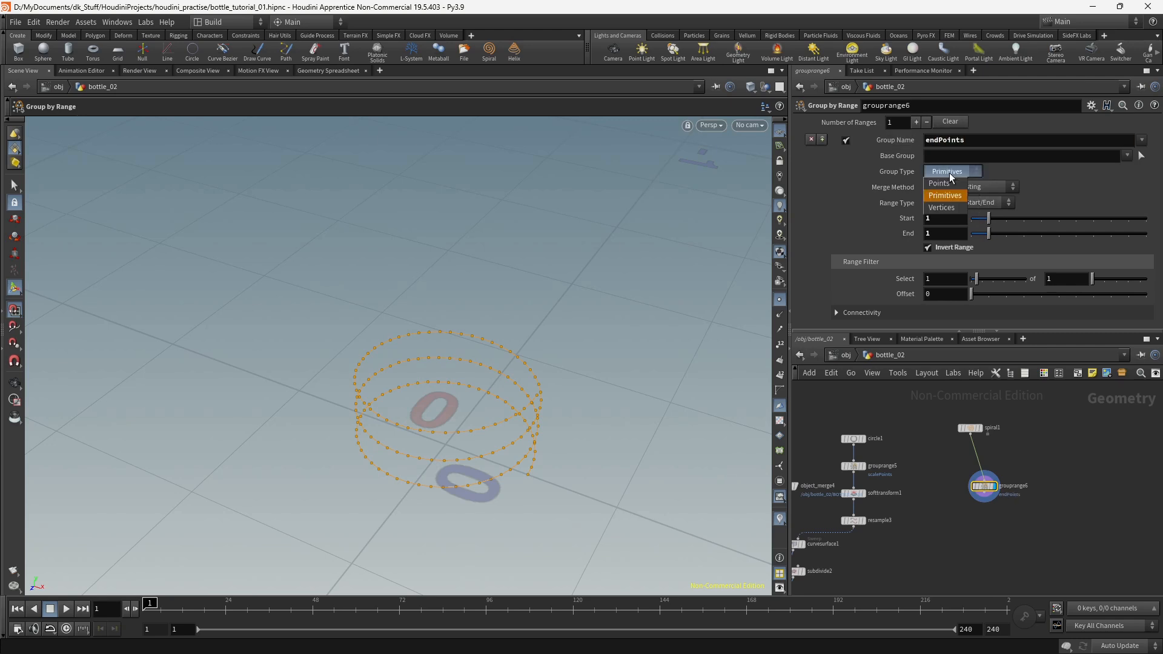
click(949, 186)
alt+drag(566, 387, 544, 316)
alt+middle_drag(452, 225, 576, 343)
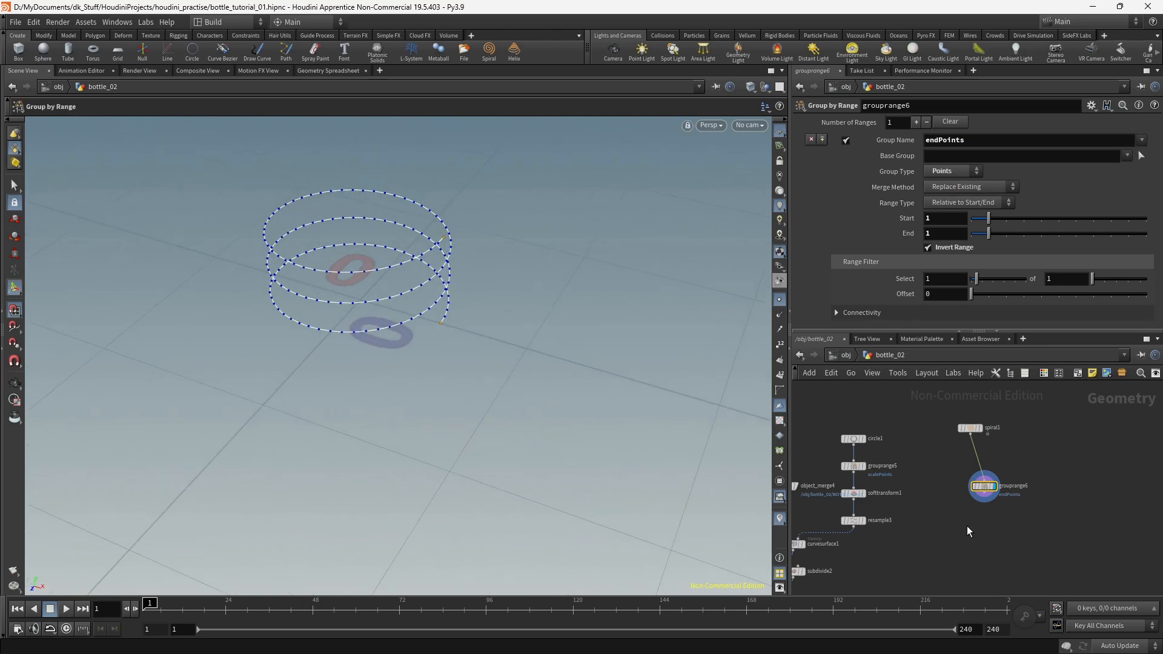
Step: Add a Soft Transform node after the Group by Range, connect and display it, and restrict it to the endPoints group
key(Tab)
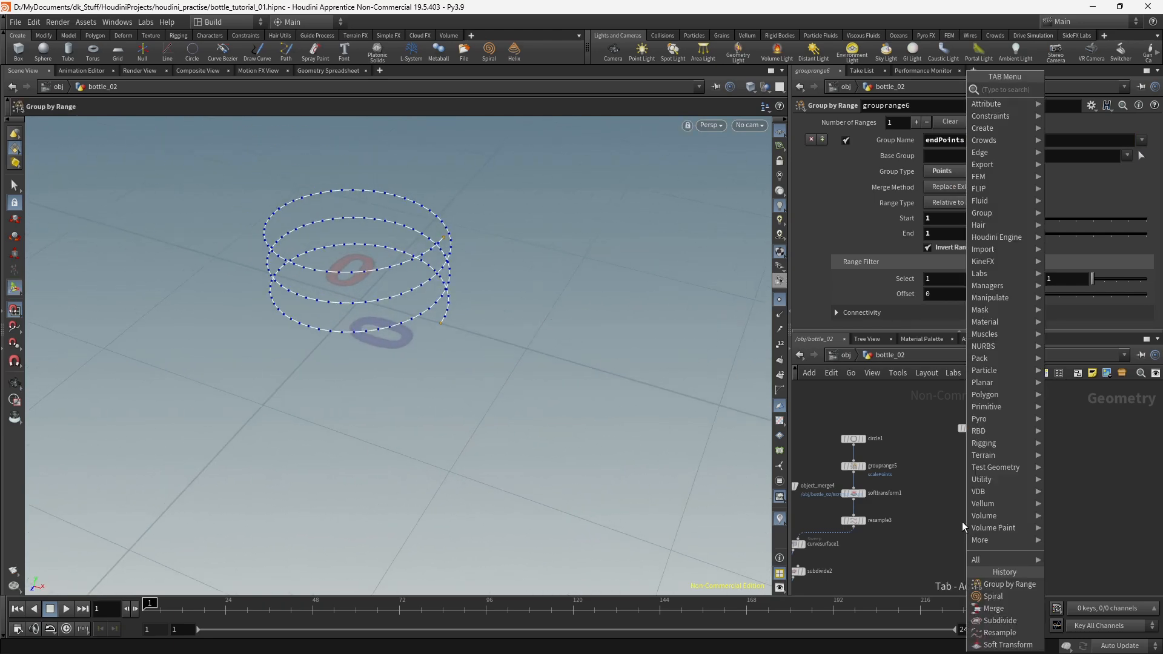
text(soft)
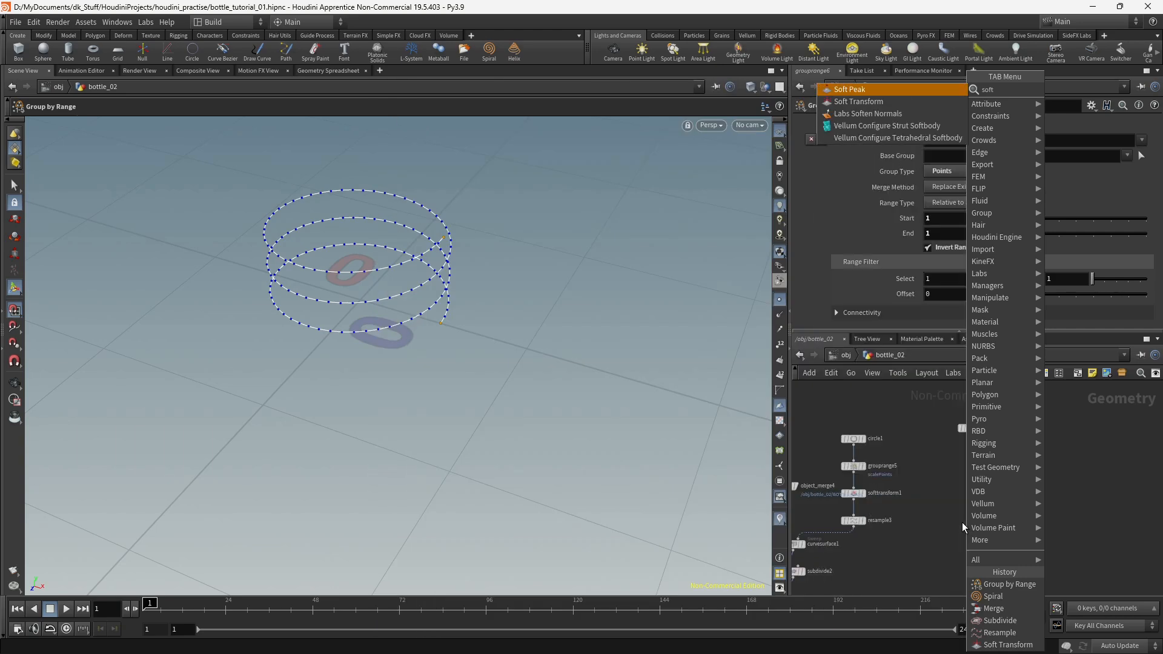
key(Down)
key(Return)
click(962, 522)
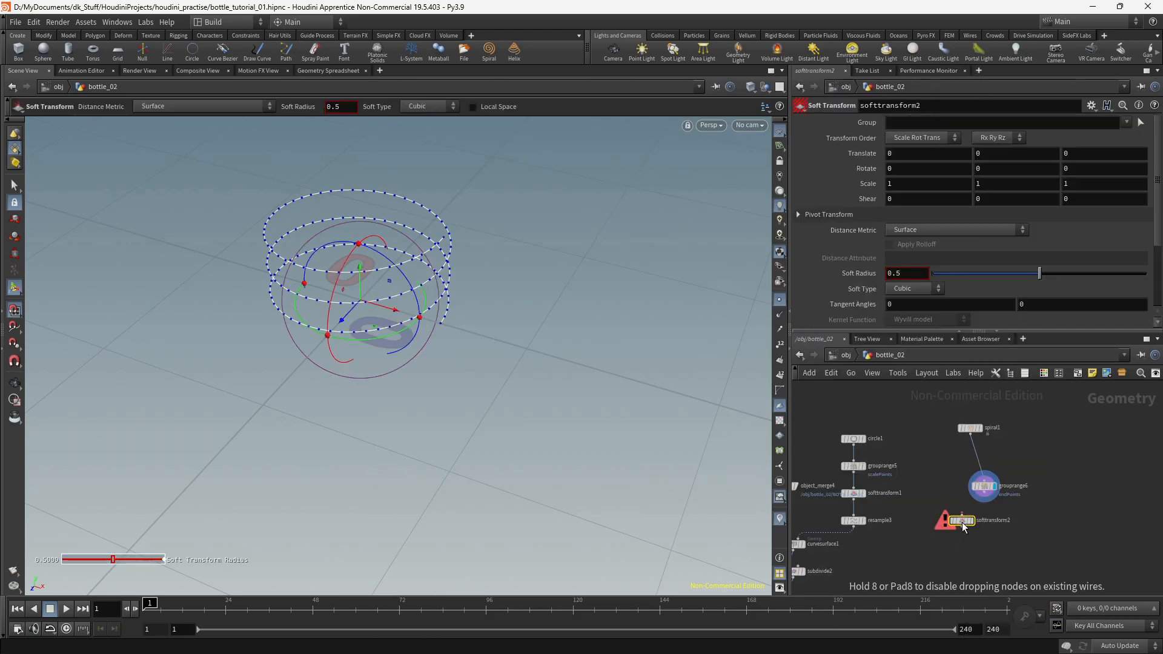
drag(984, 503, 963, 515)
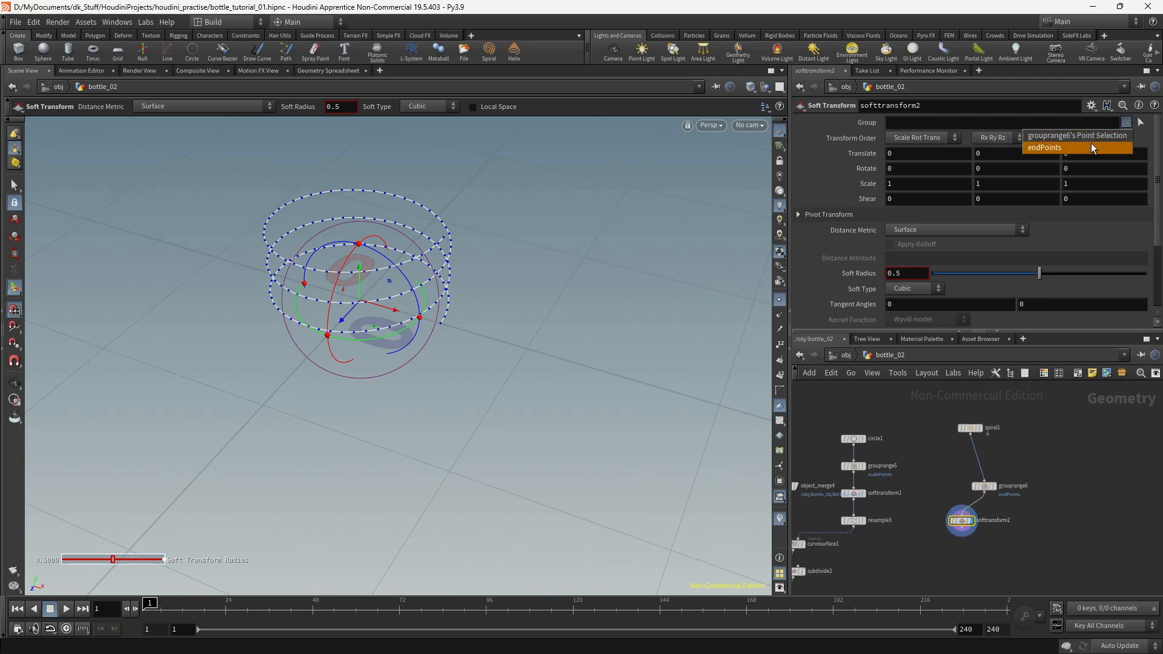
click(1090, 149)
alt+drag(501, 260, 519, 299)
alt+middle_drag(519, 299, 554, 392)
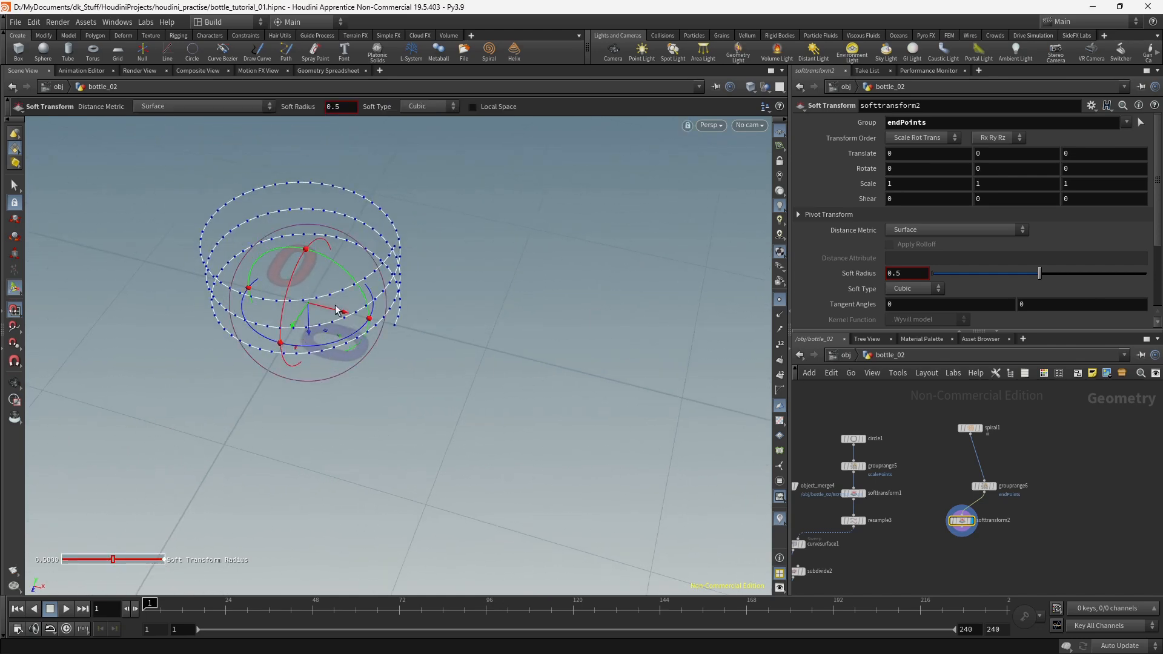
Step: Set the Soft Transform's Scale to 0.5 on all three axes to pull the coil's ends inward
click(901, 186)
text(0.5)
key(Tab)
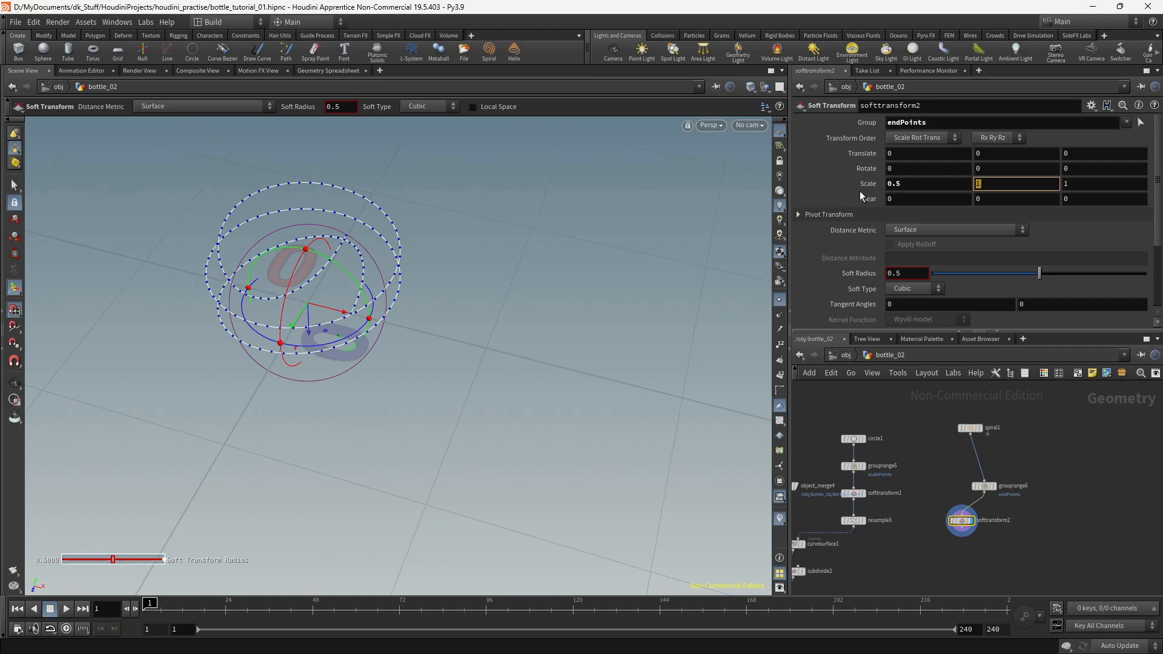
text(0.5)
key(Return)
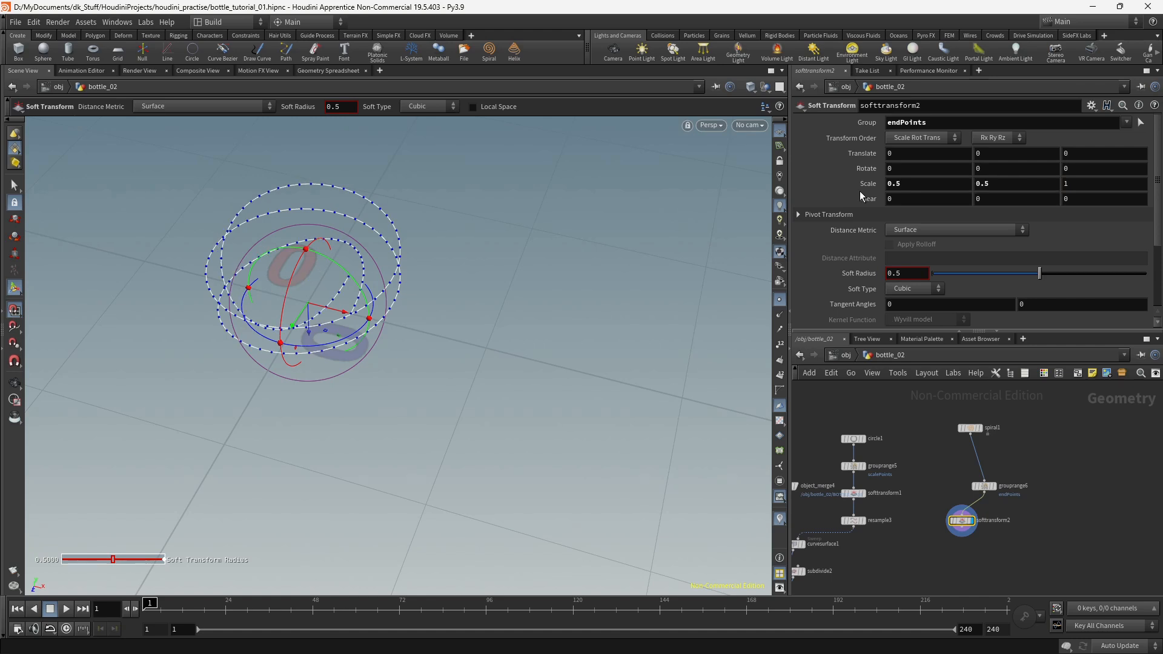
click(1066, 183)
key(Return)
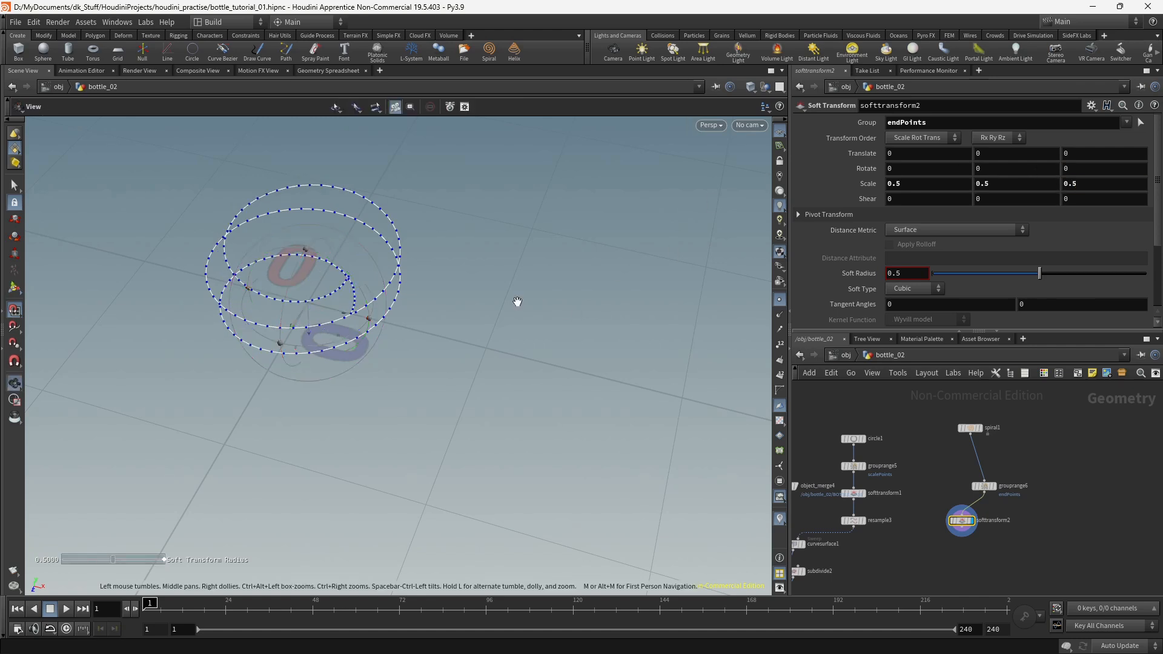
Step: Reduce the Soft Transform's Soft Radius to about 0.396
alt+middle_drag(517, 302, 545, 276)
key(Return)
drag(1037, 276, 1018, 278)
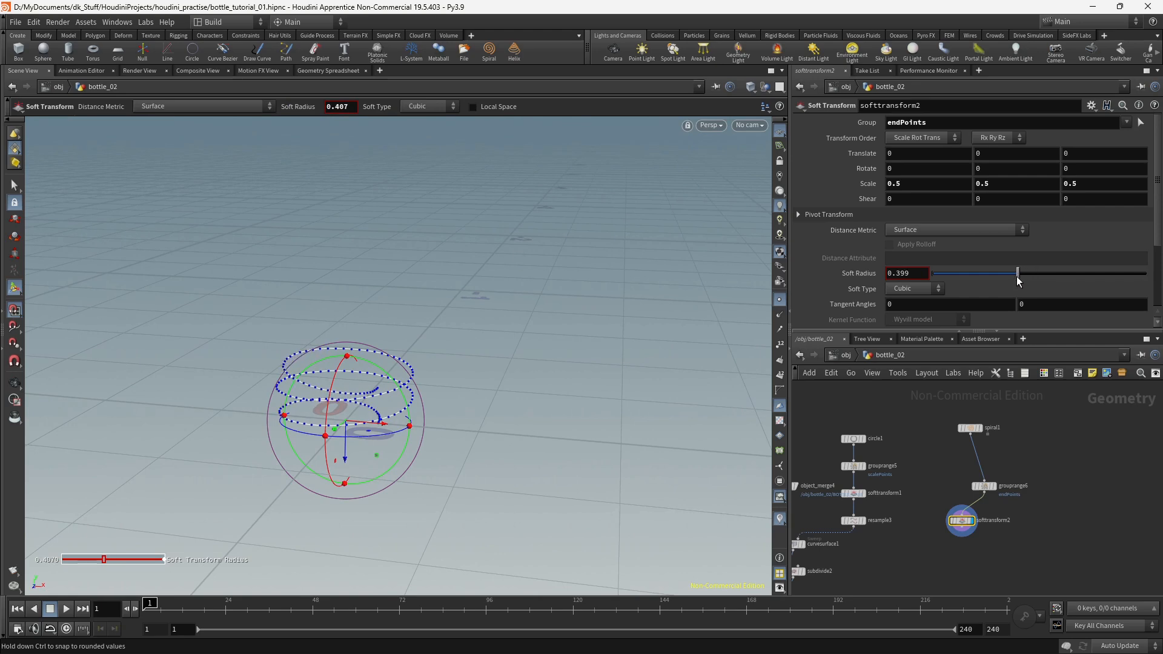
alt+drag(642, 334, 579, 521)
alt+middle_drag(579, 521, 605, 458)
key(Return)
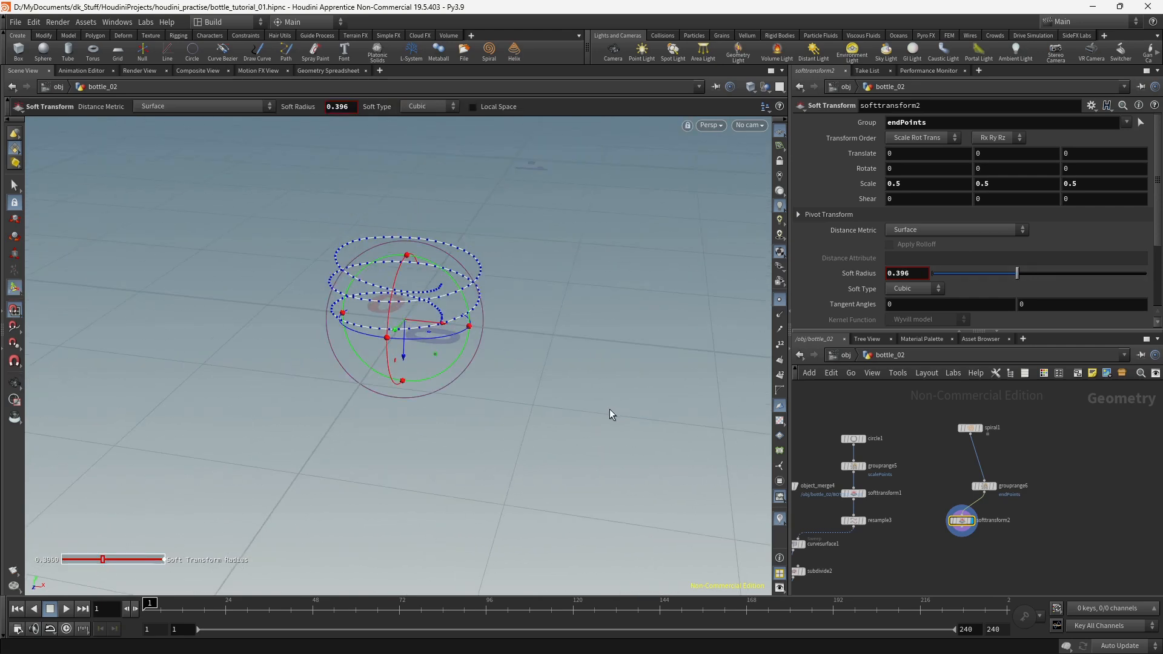
Step: Set the Spiral's Turns to 2
click(984, 483)
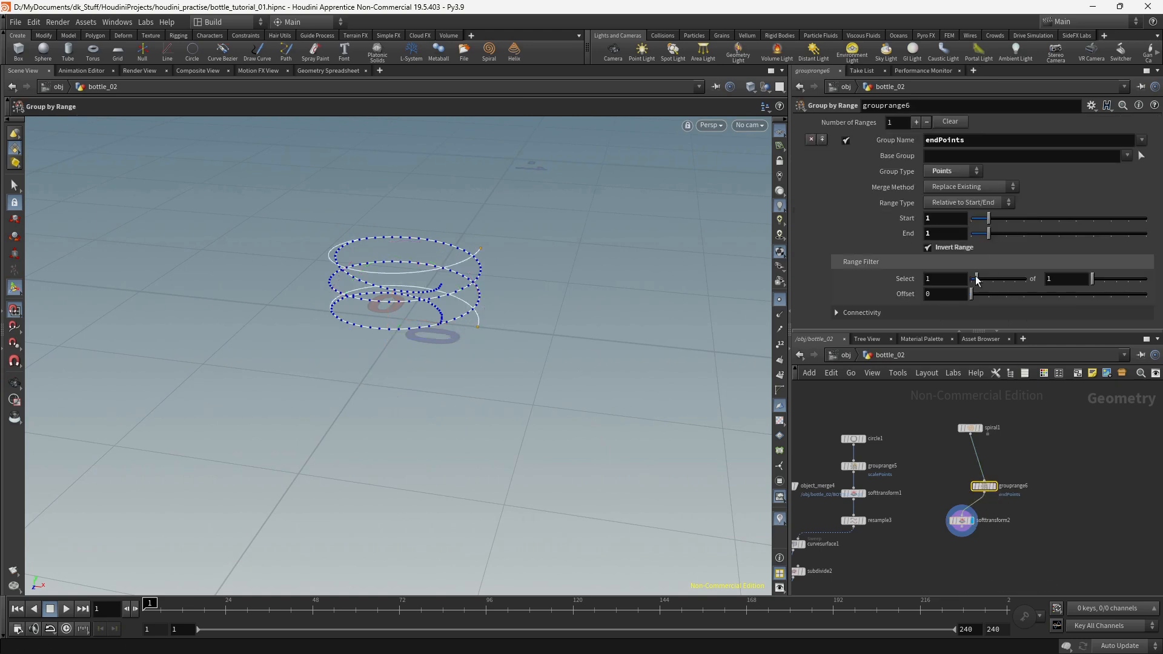
click(972, 428)
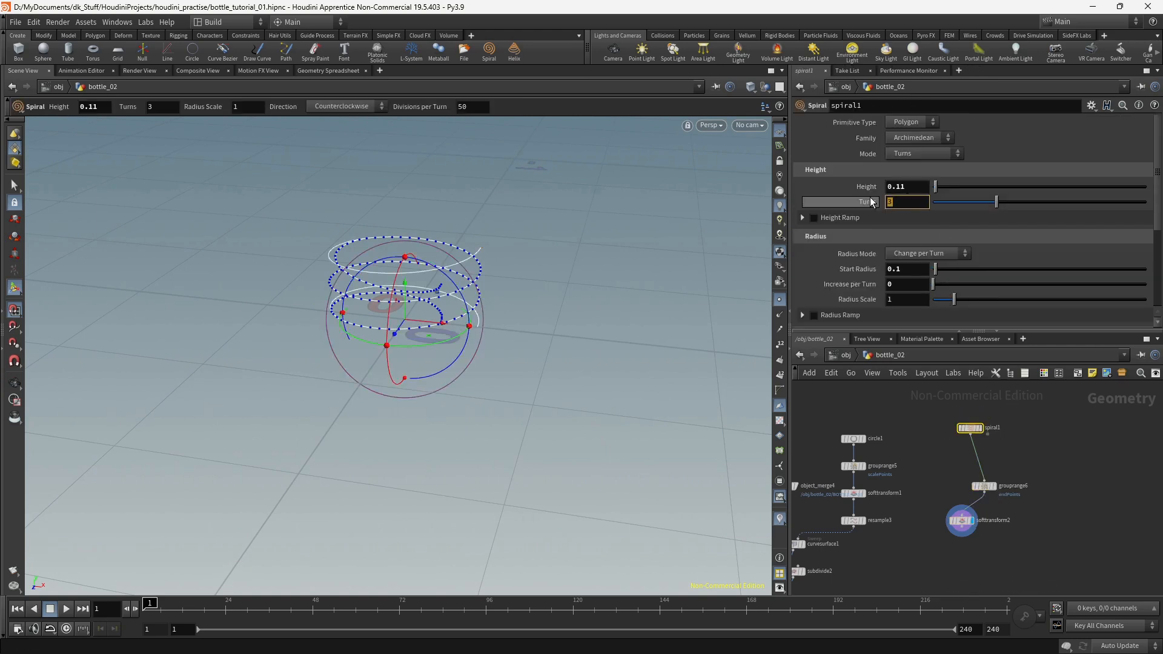
text(2)
key(Return)
alt+drag(527, 383, 559, 291)
Step: Add a Transform node below the Soft Transform, connect the Soft Transform to it and display it
middle_drag(984, 589, 1029, 531)
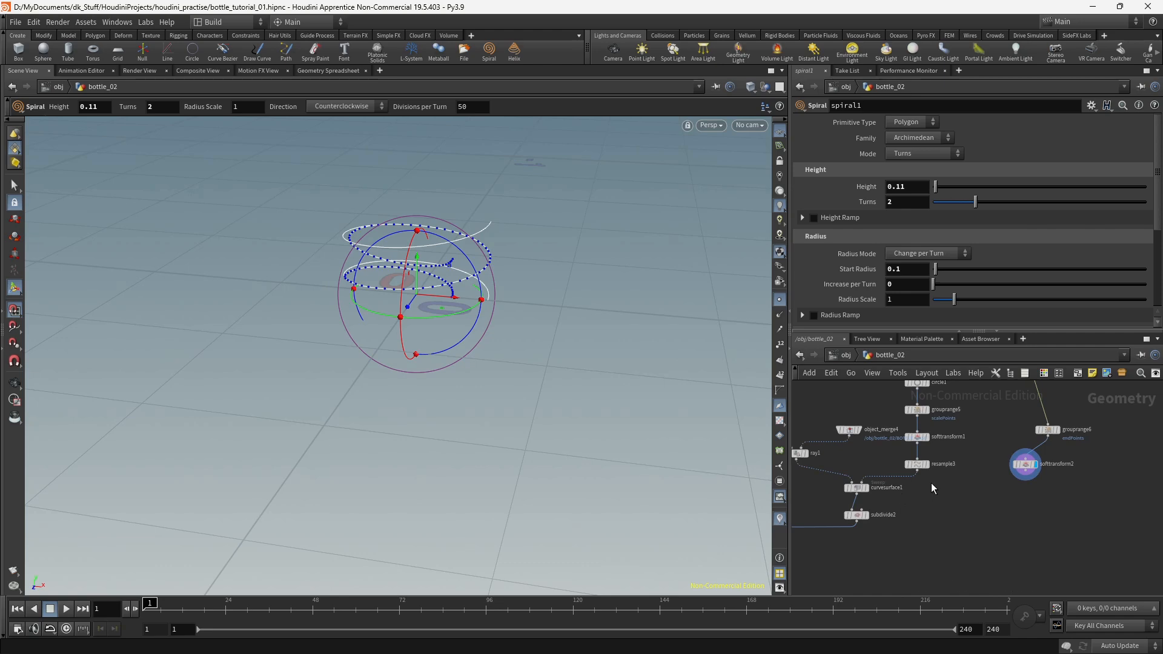
key(Tab)
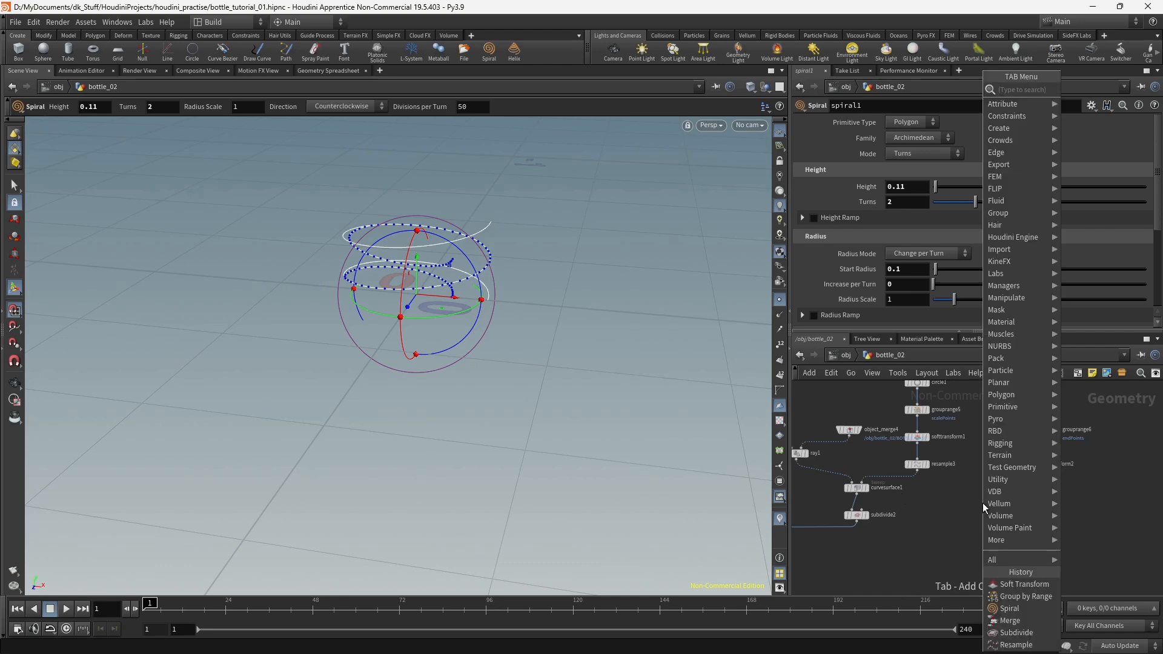
text(trs)
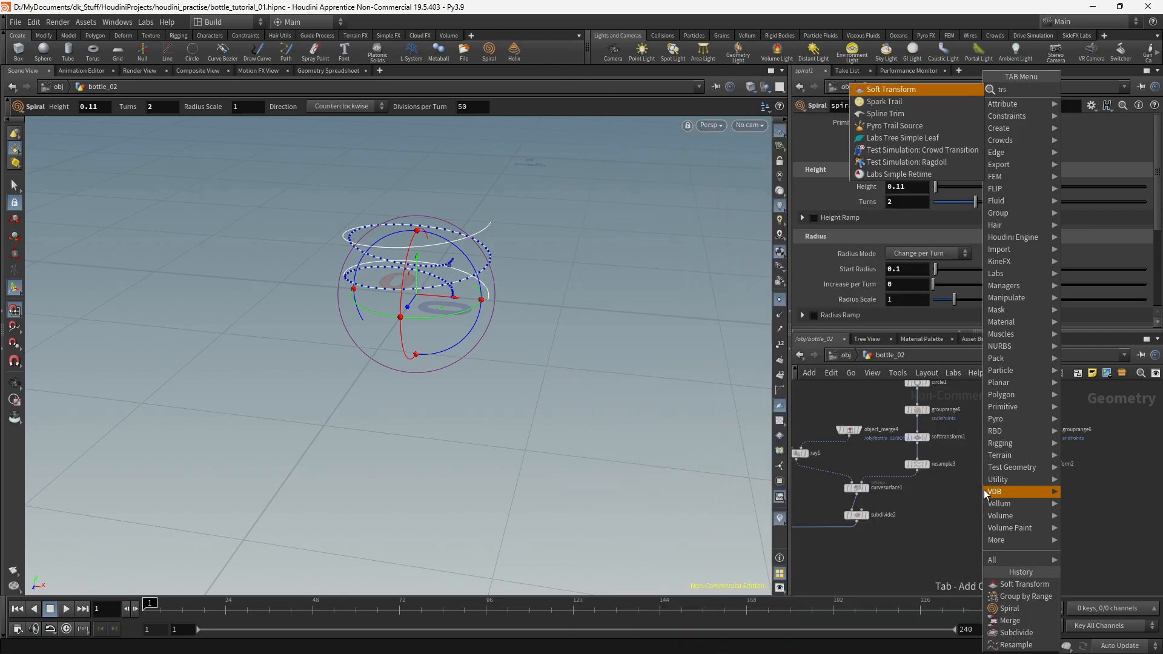
key(BackSpace)
text(an)
key(Return)
click(984, 490)
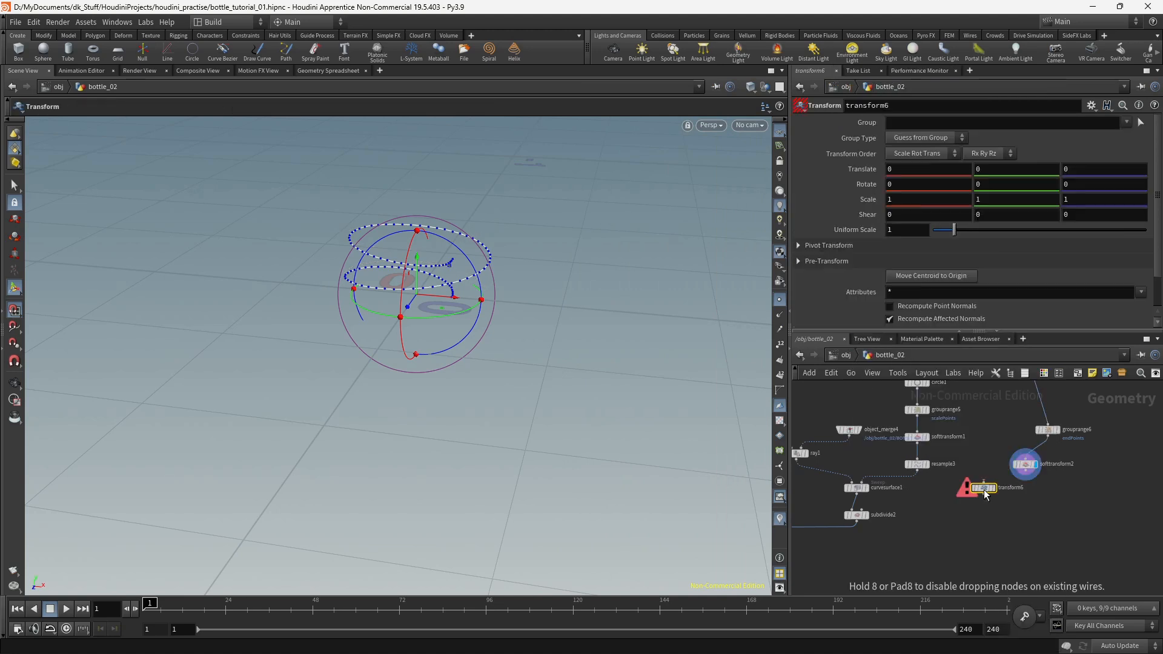
drag(980, 483, 984, 483)
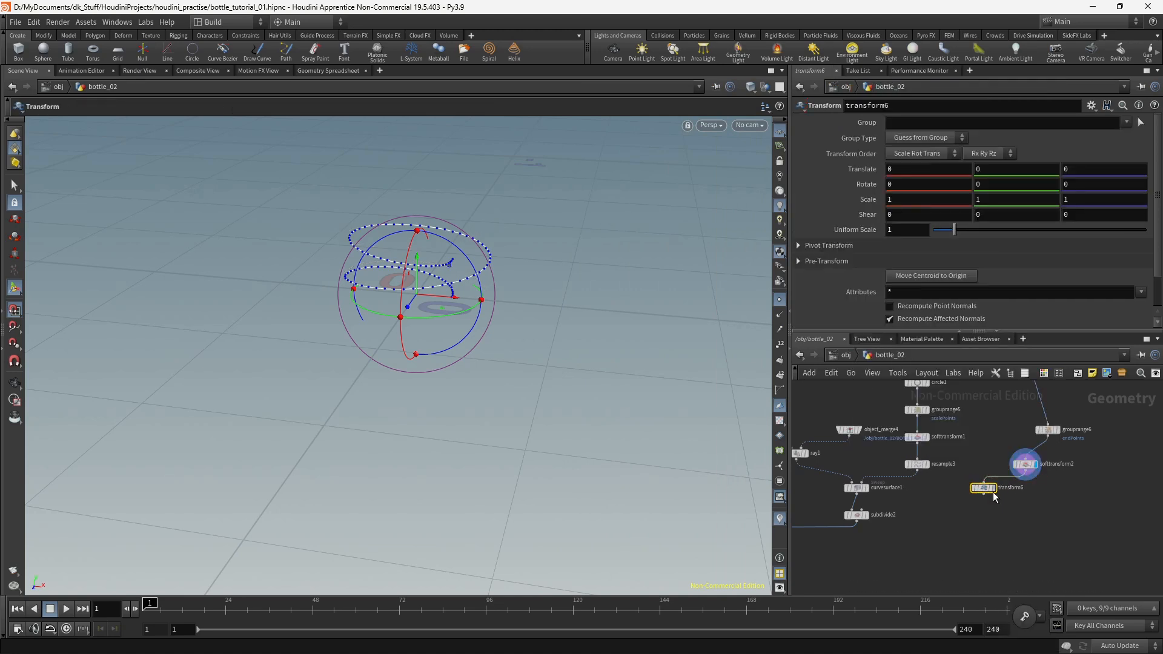
click(994, 488)
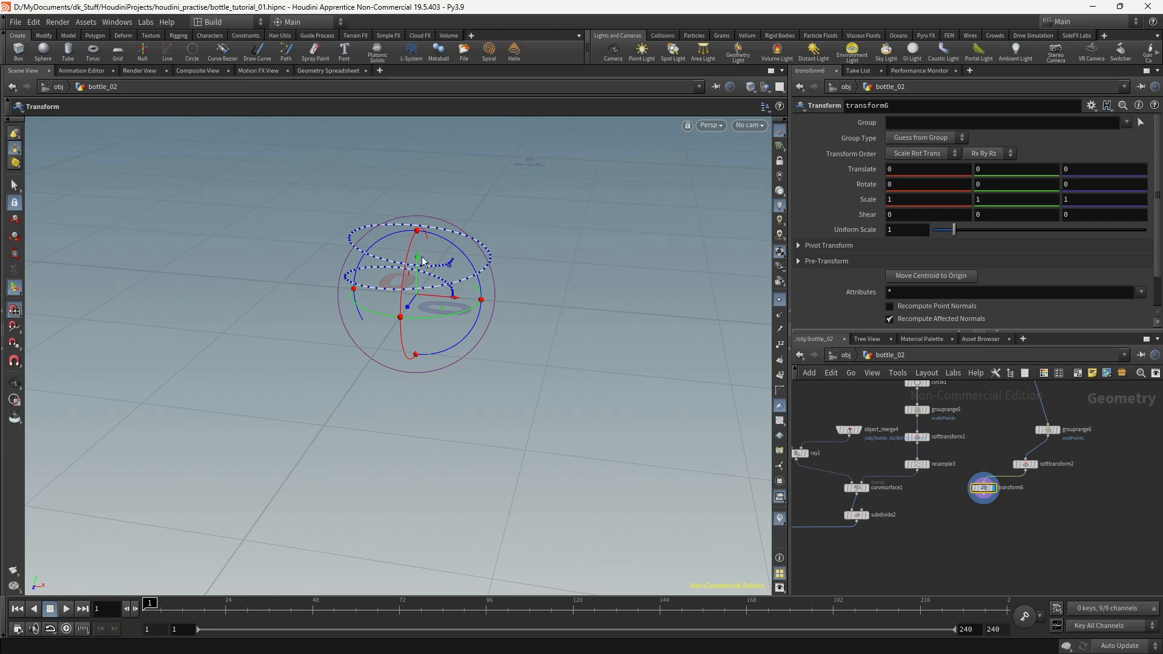
Step: Lower the coil along the Y axis by about 0.043 with the Transform node
drag(417, 267, 419, 297)
alt+drag(469, 388, 467, 336)
alt+middle_drag(488, 441, 506, 44)
alt+middle_drag(542, 153, 550, 122)
Step: Review the Spiral node's settings and examine the lowered coil from several angles
middle_drag(1046, 491, 1005, 538)
mouse_move(987, 510)
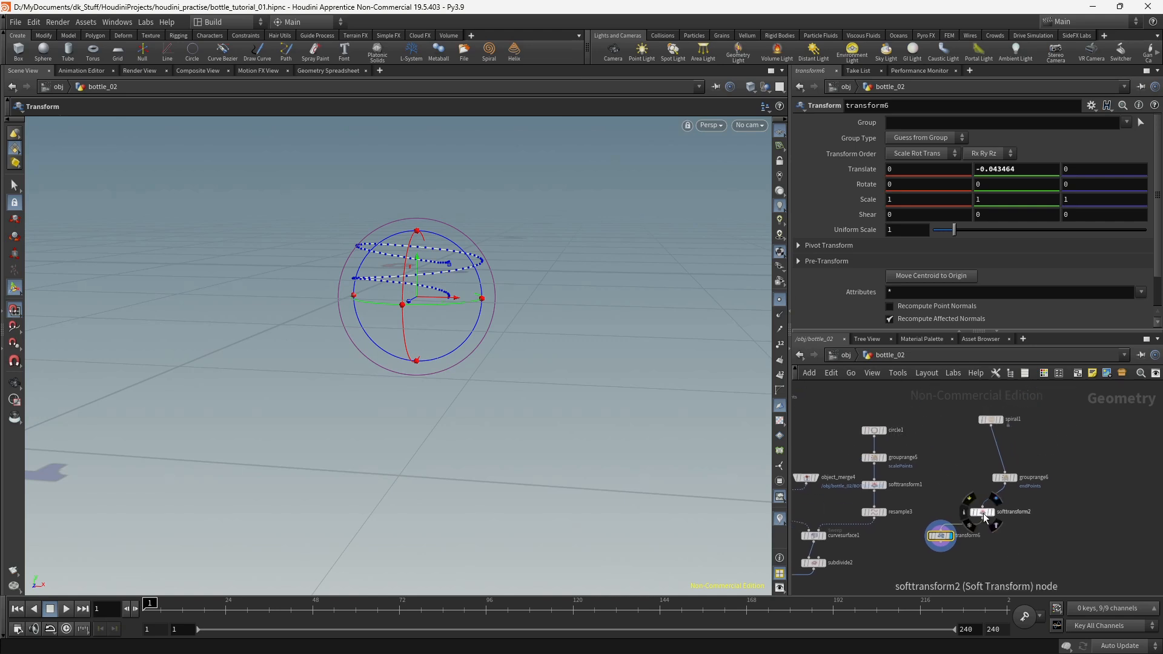
click(990, 420)
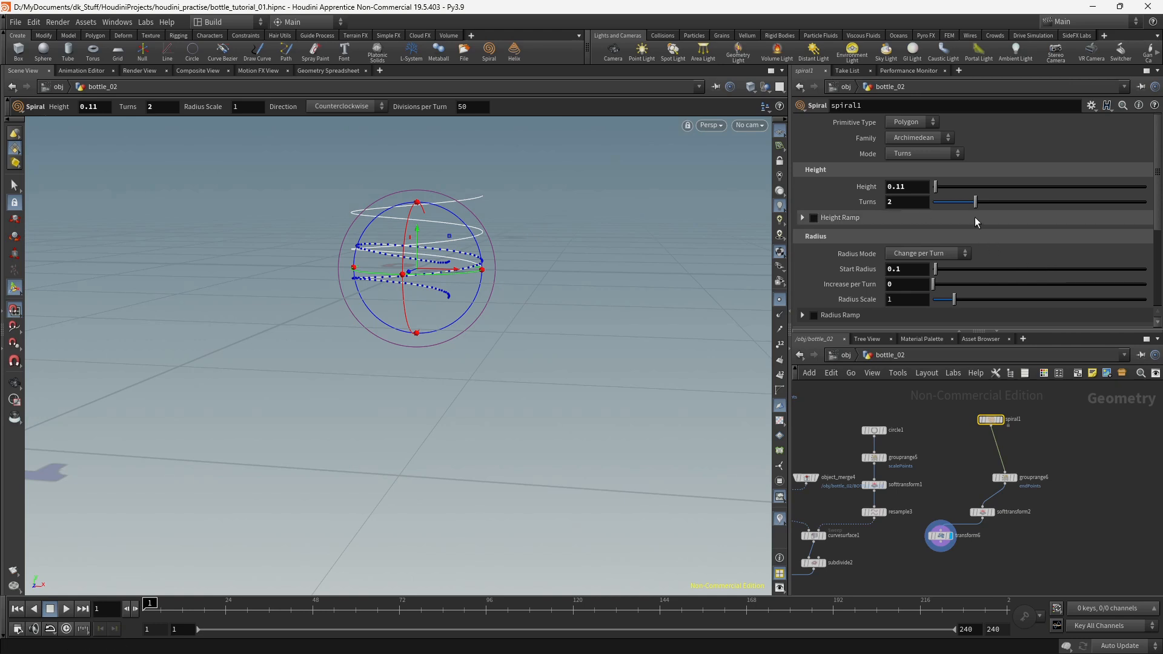
middle_drag(977, 568, 994, 512)
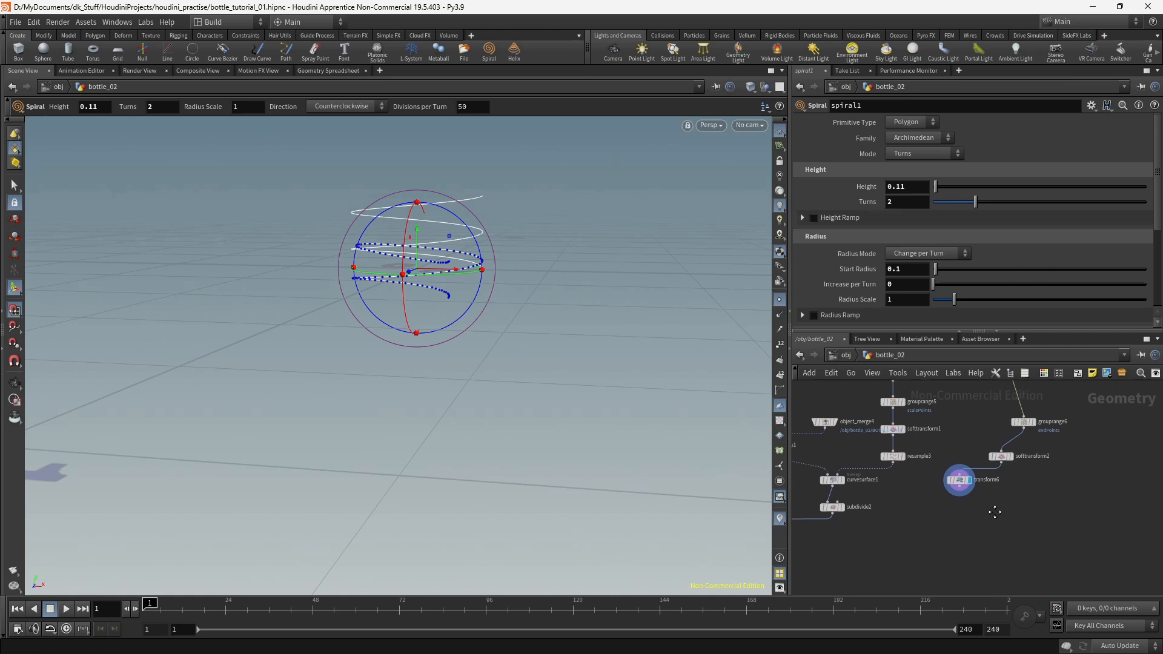
click(977, 525)
alt+middle_drag(536, 381, 537, 402)
alt+drag(537, 402, 533, 398)
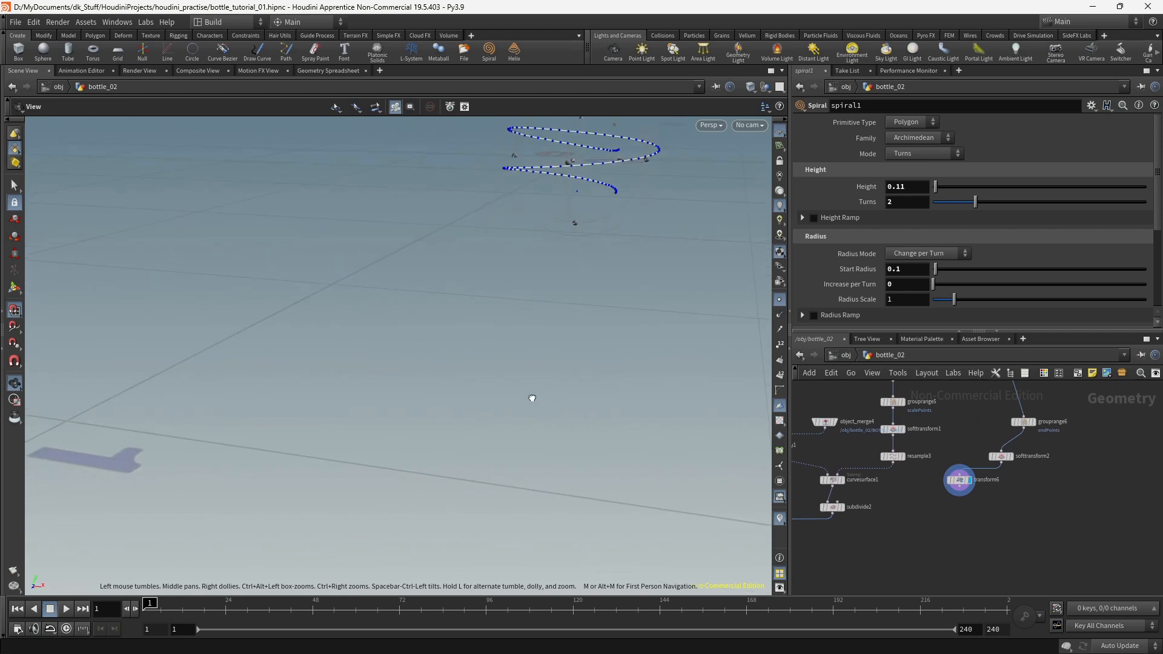
alt+middle_drag(533, 398, 517, 428)
alt+drag(517, 428, 553, 434)
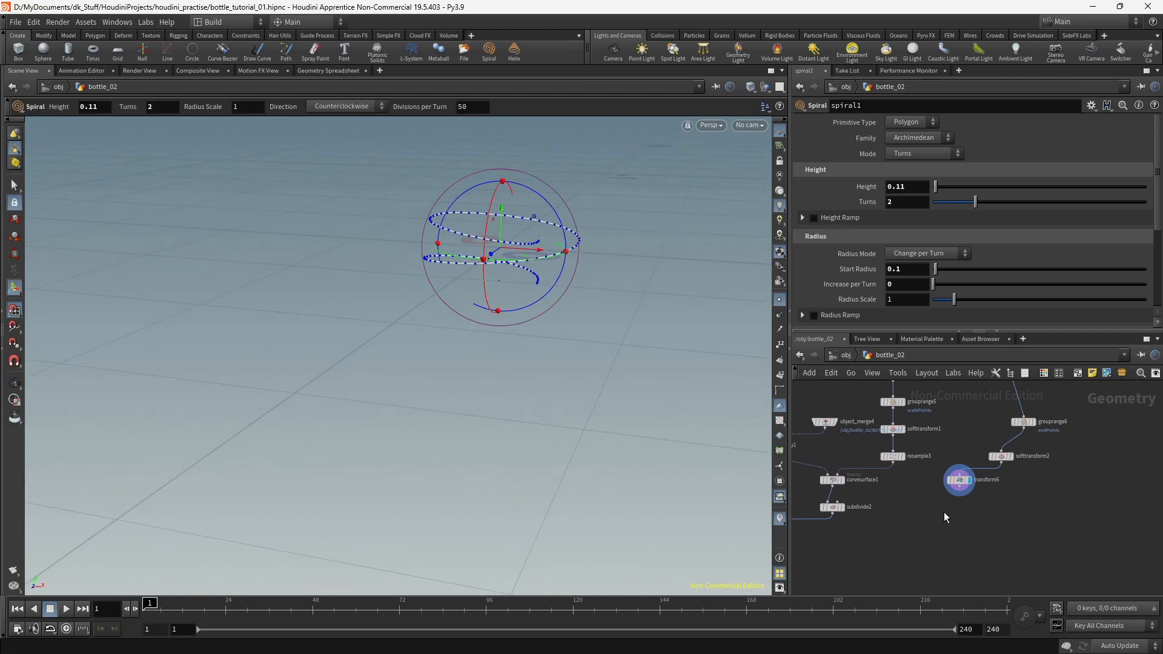
Step: Rearrange the Spiral, Group by Range, Soft Transform and Transform nodes into a compact vertical chain
middle_drag(944, 511, 893, 583)
drag(1002, 464, 927, 508)
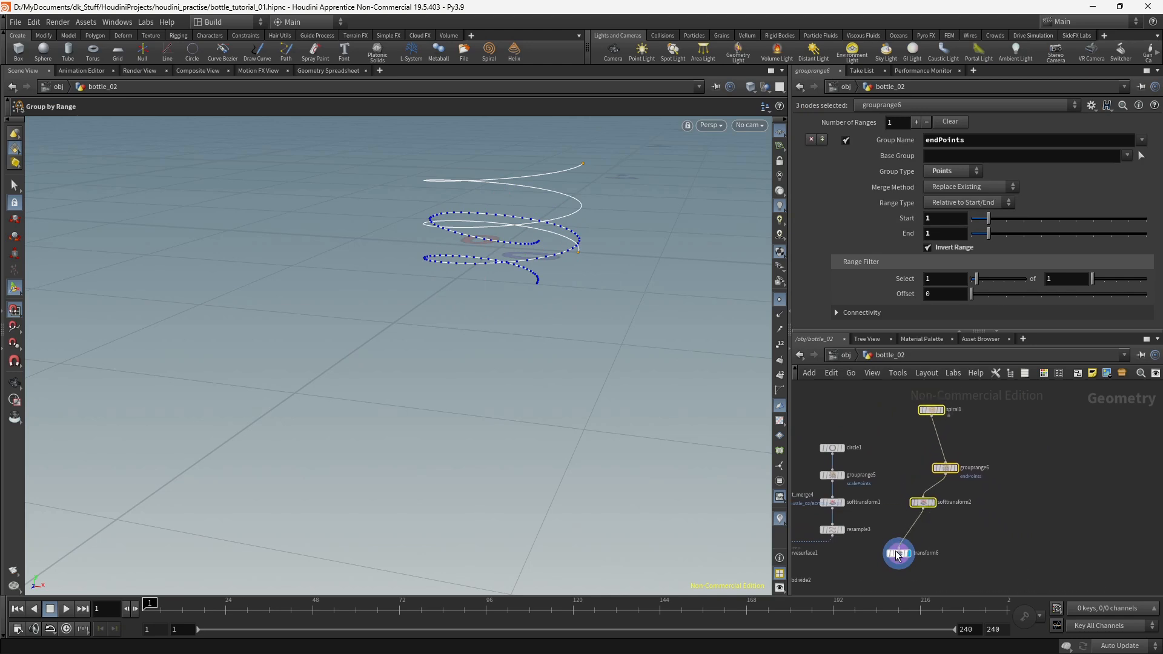
drag(898, 555, 922, 522)
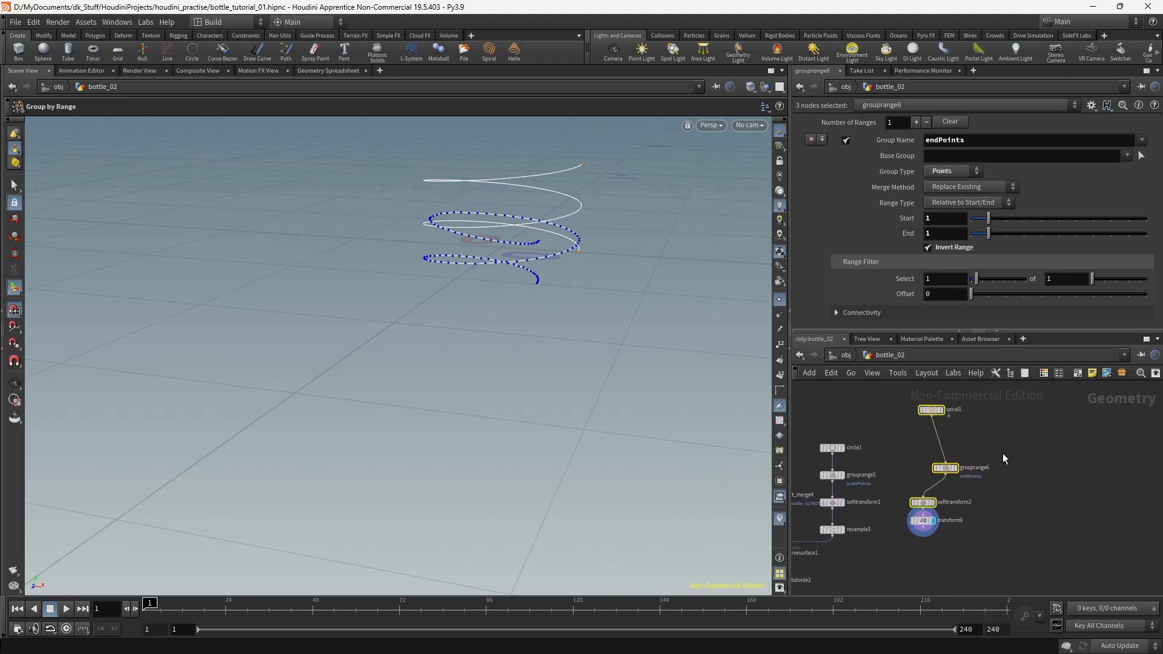
click(945, 468)
drag(946, 468, 920, 471)
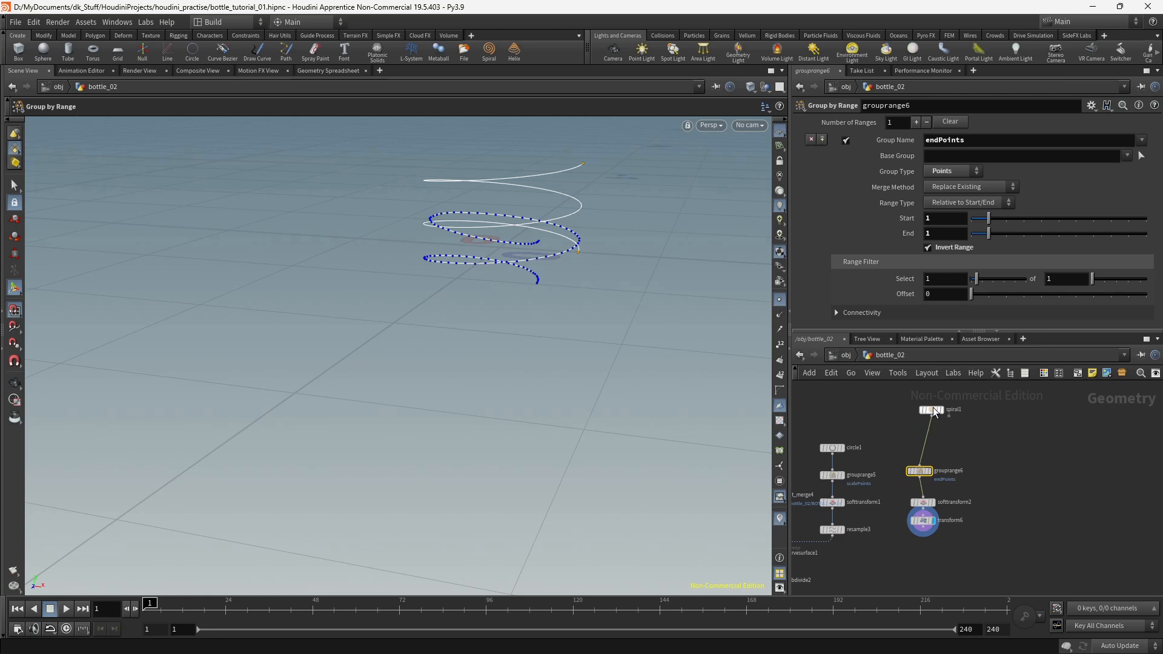
drag(933, 409, 922, 445)
click(977, 464)
Step: Add a Resample node below the Transform, connect it and set its segment Length to 0.05
middle_drag(958, 575, 1023, 498)
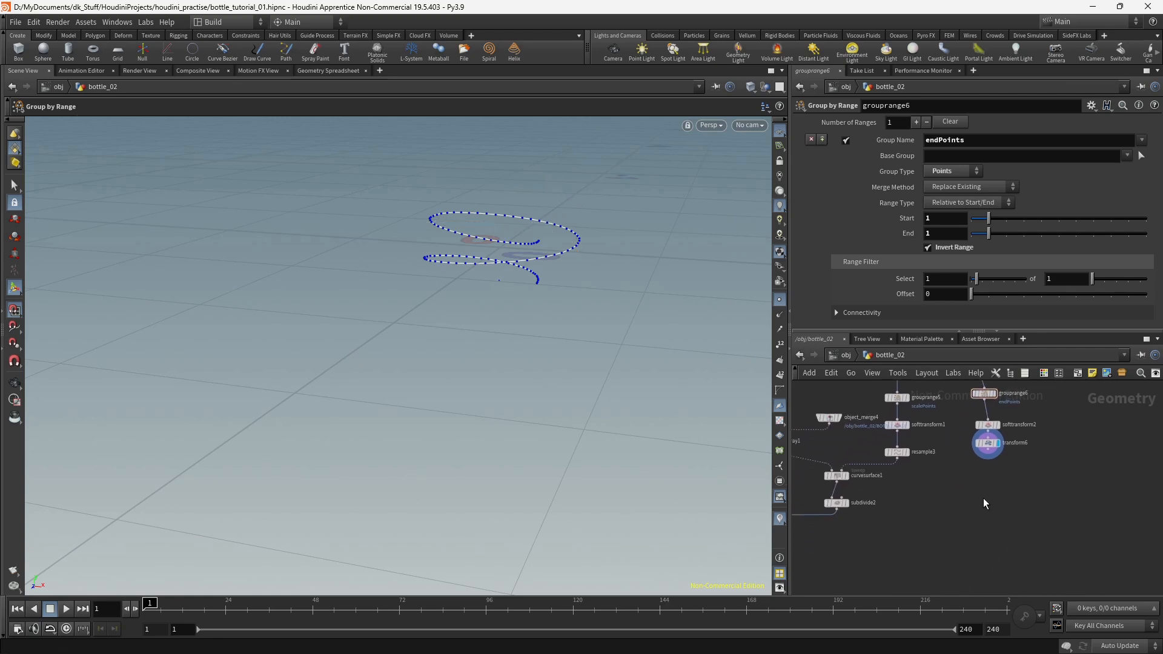
scroll(982, 491, up, 2)
key(Tab)
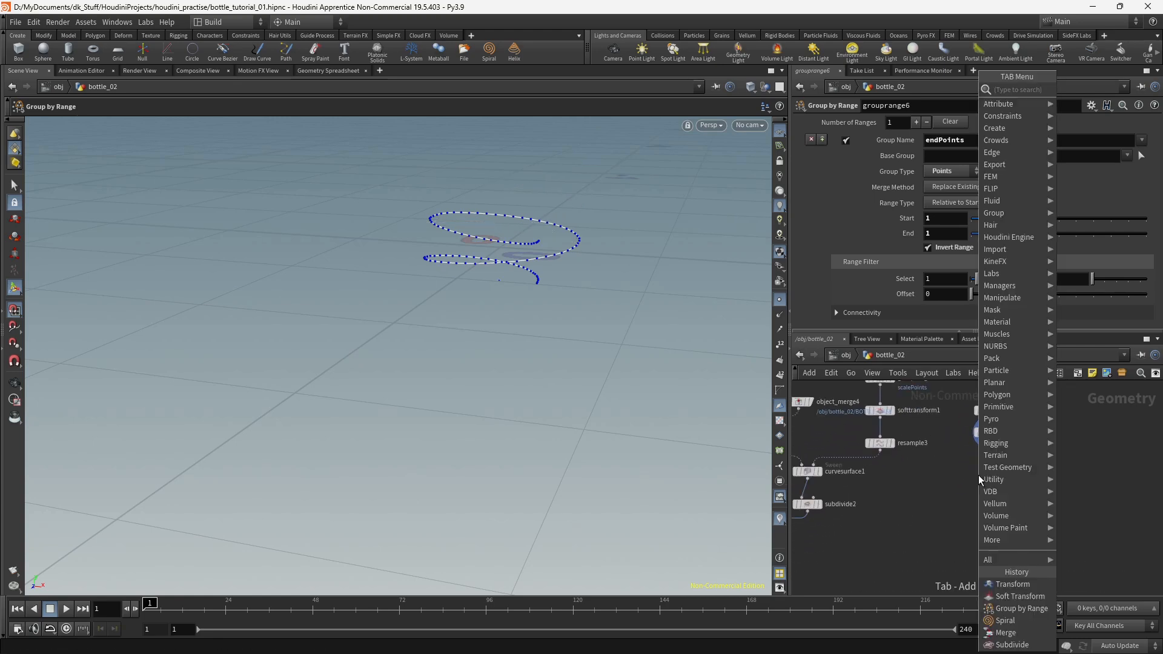
text(resam)
key(Return)
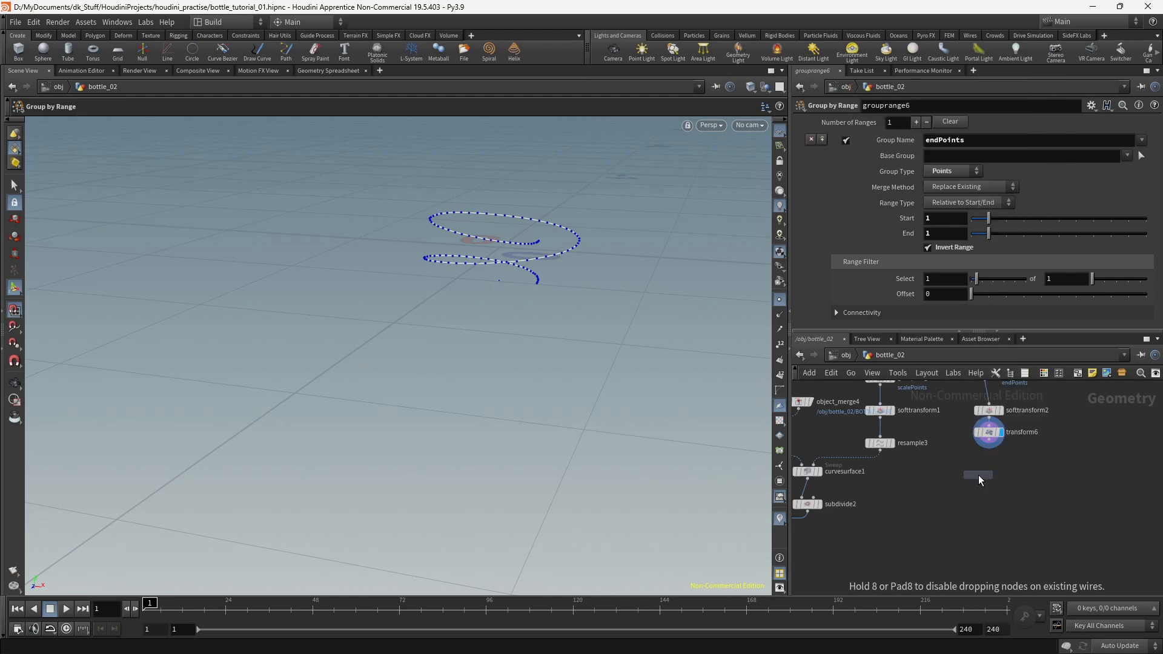
drag(989, 448, 977, 467)
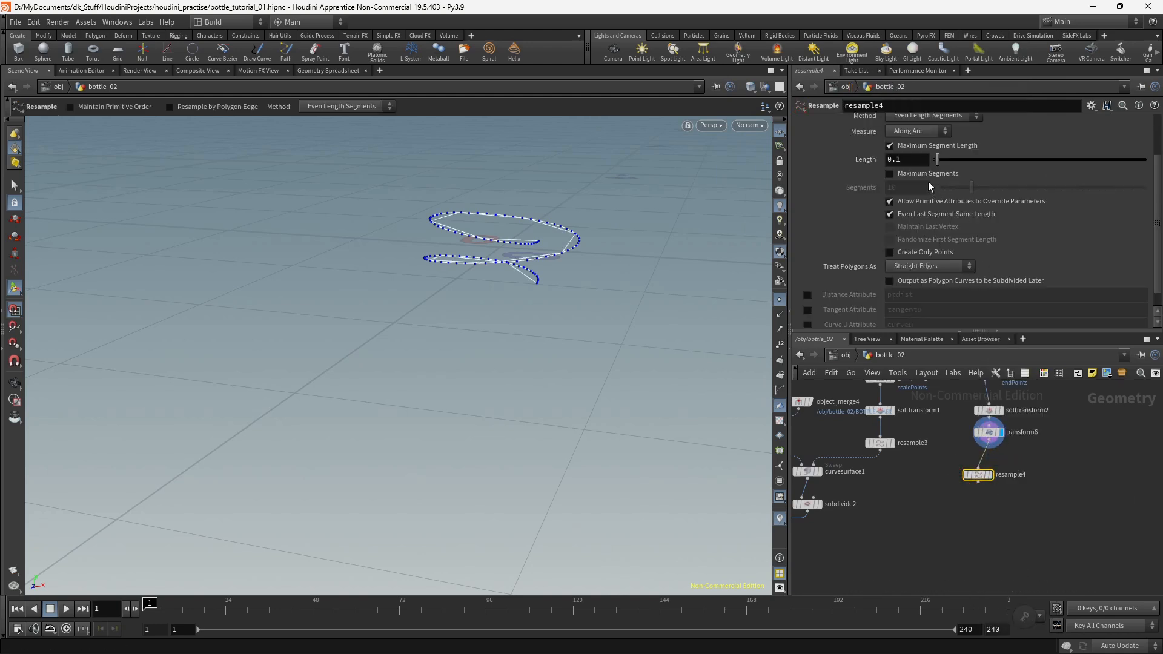
text(0.05)
key(Return)
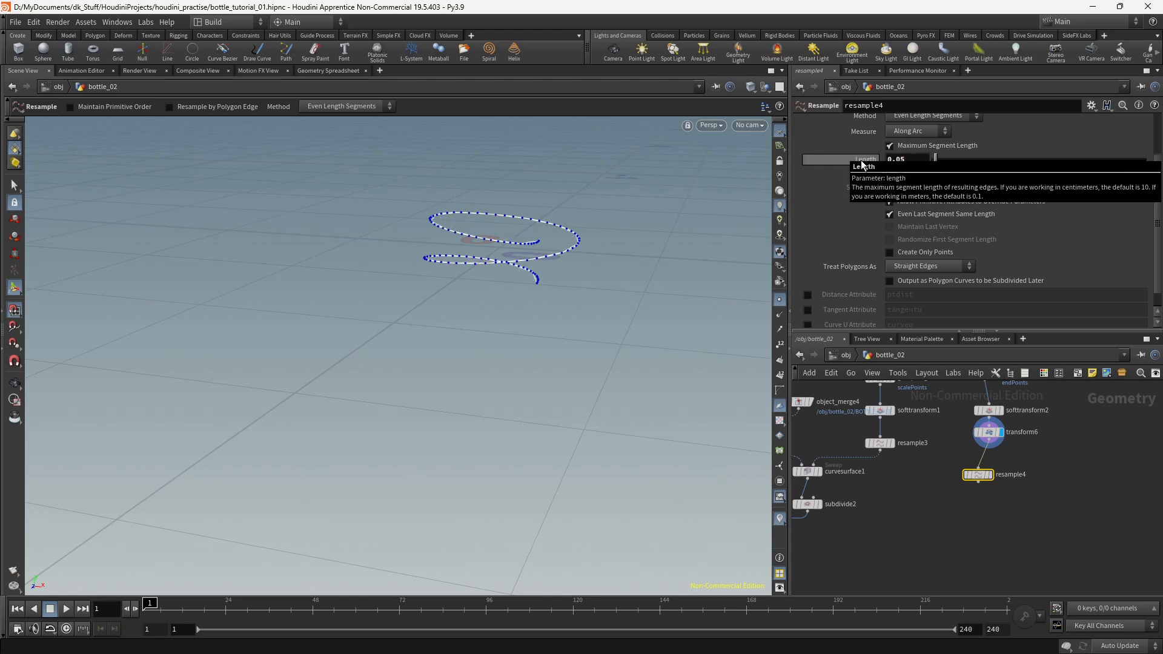
Step: Display the Resample node's output and inspect the resampled coil's points in the viewport
click(991, 475)
alt+drag(508, 328, 424, 371)
alt+middle_drag(431, 424, 441, 373)
alt+middle_drag(493, 319, 468, 394)
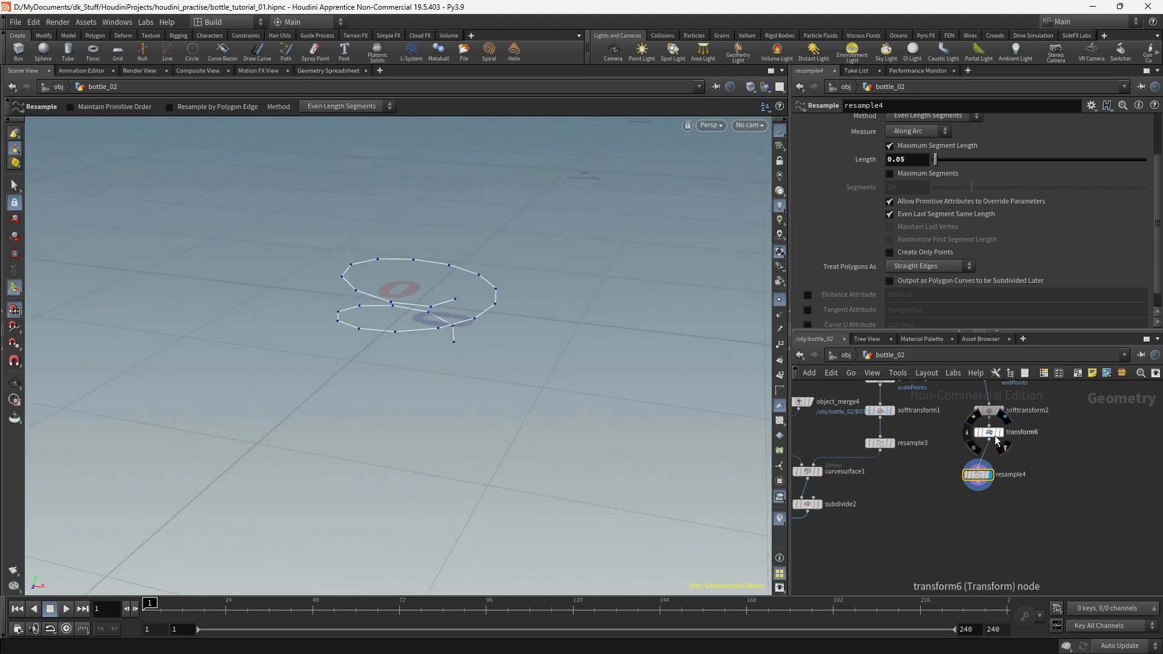
alt+middle_drag(489, 373, 539, 468)
alt+right_drag(540, 467, 452, 421)
alt+middle_drag(461, 424, 408, 432)
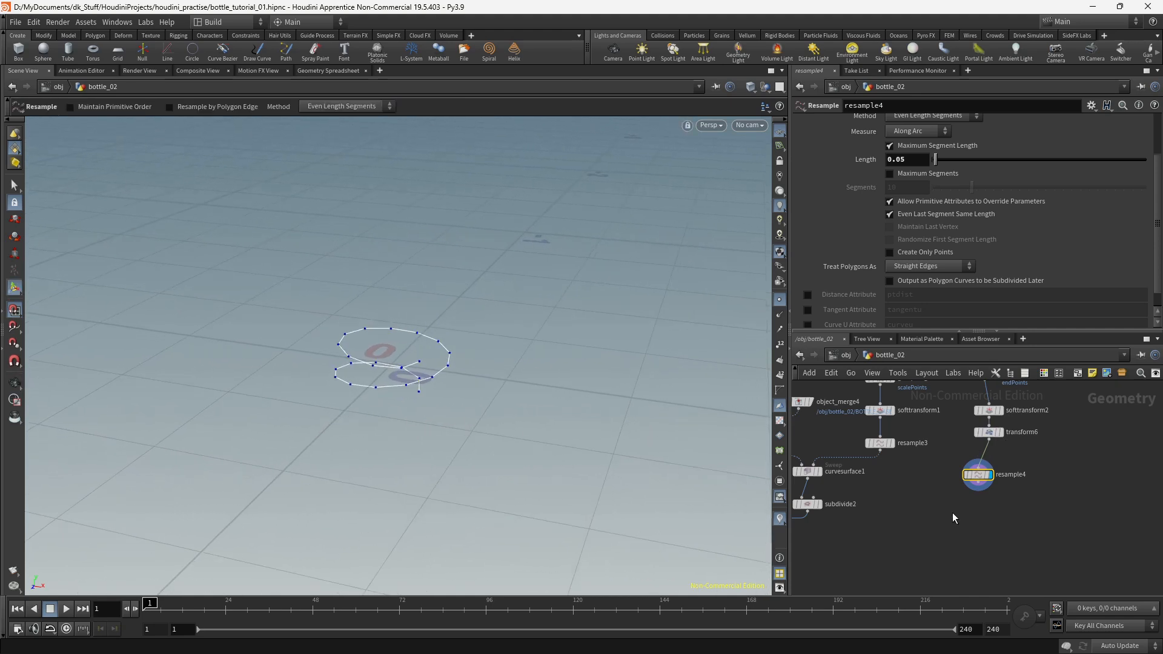
Step: Add a Curve Surface node below the coil's Resample node, connect it and display the swept tube
key(Tab)
text(cur)
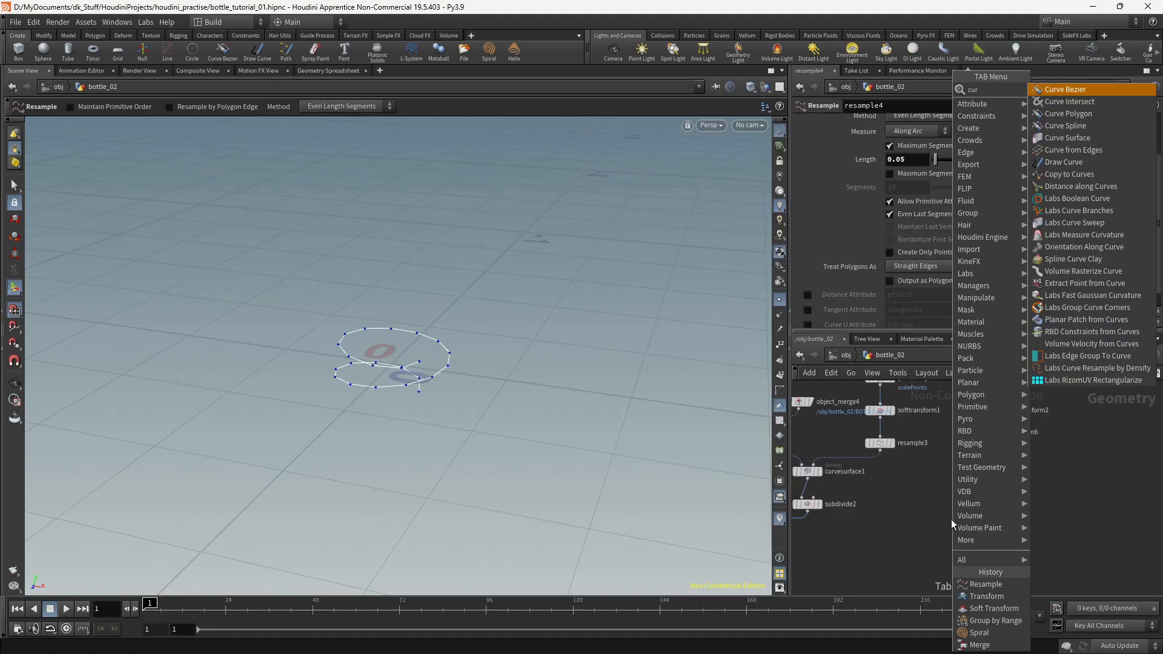
key(Return)
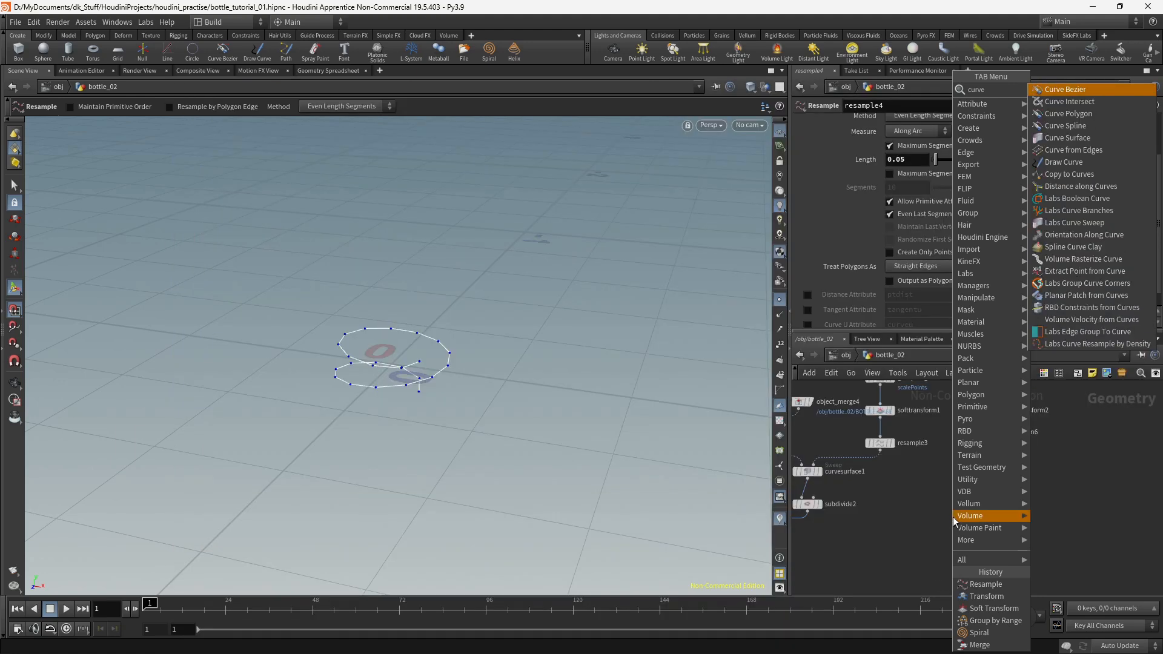
click(953, 517)
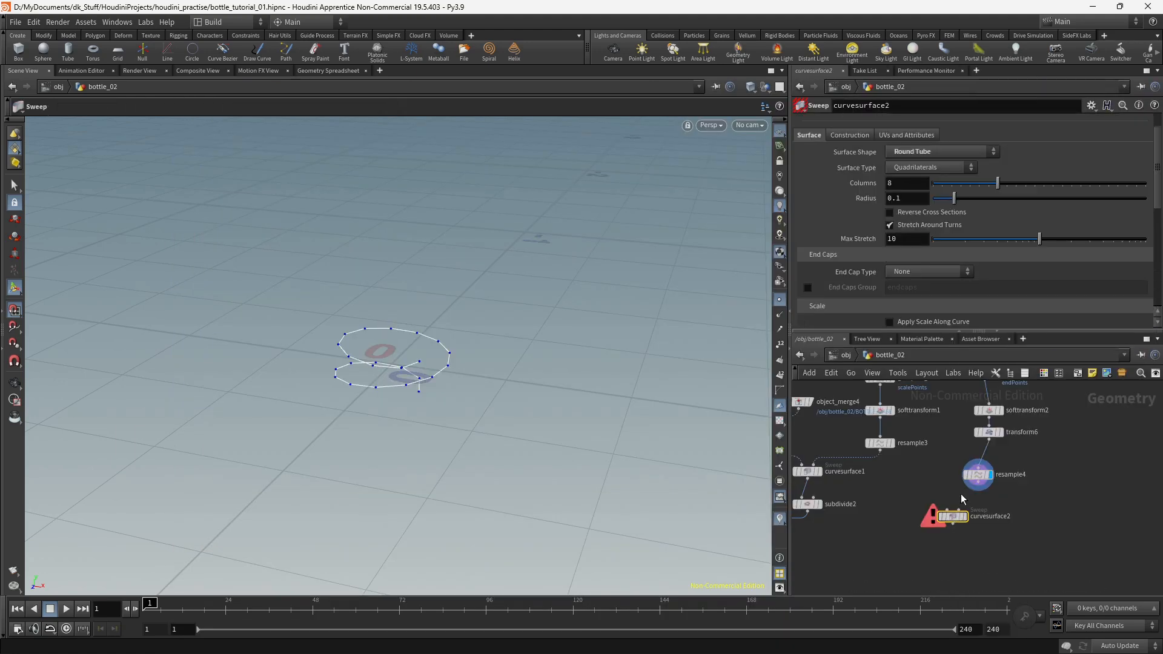
drag(977, 489, 949, 510)
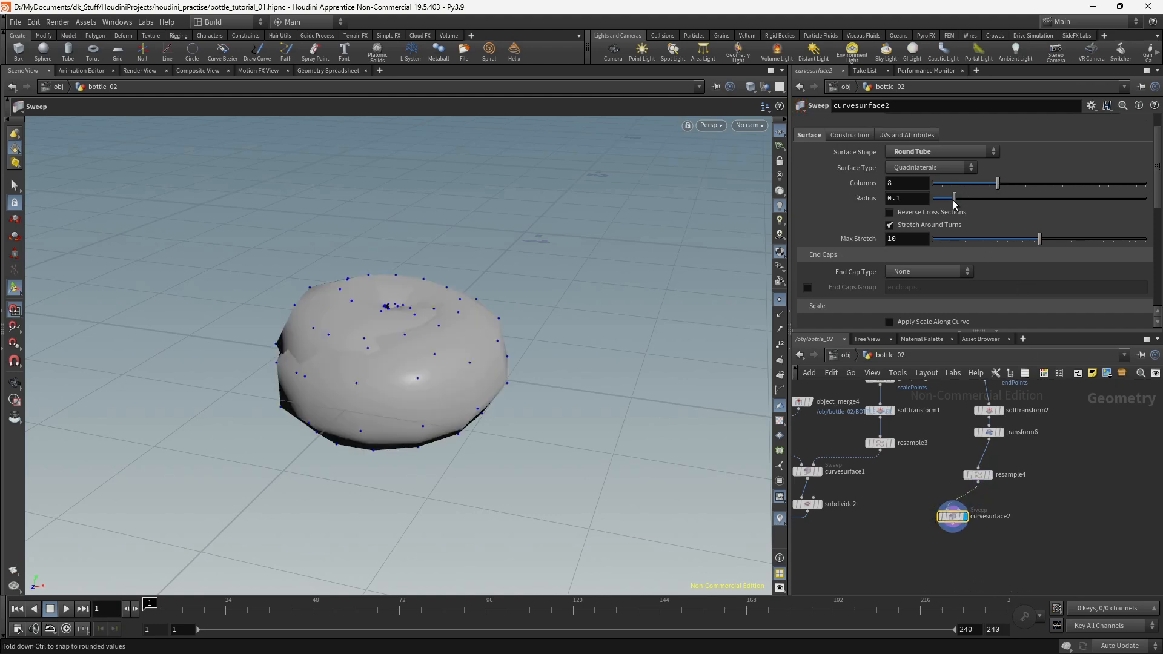
Step: Set the coil sweep's Radius to 0.023 and its End Cap Type to Single Polygon
drag(955, 203, 940, 208)
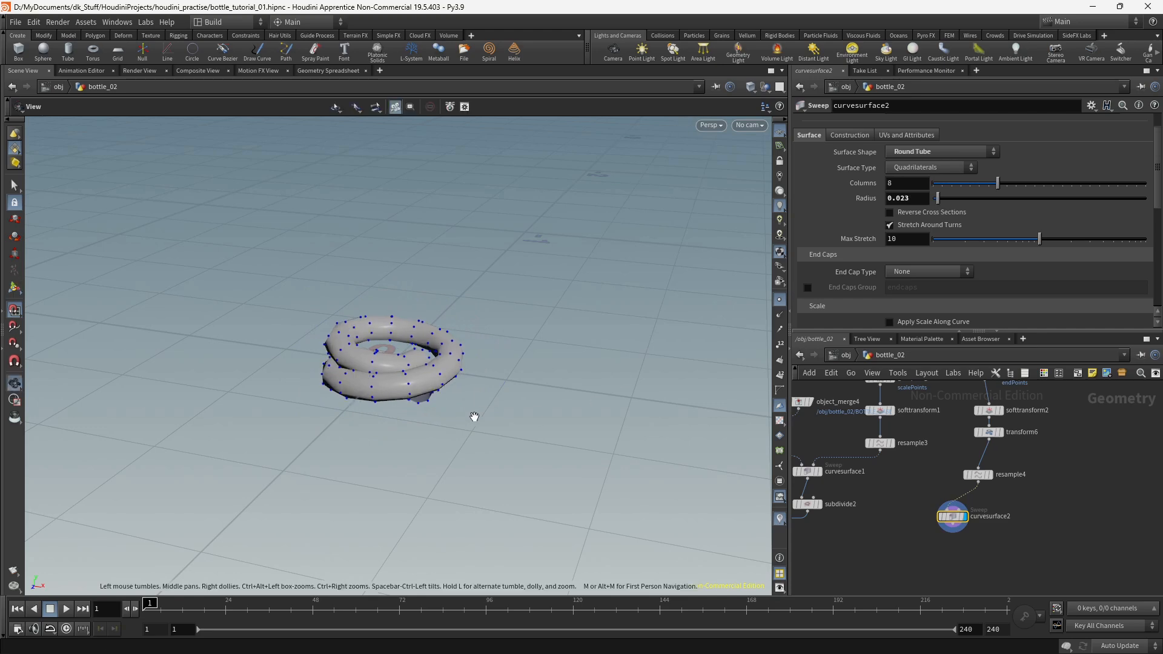
alt+drag(475, 415, 478, 293)
alt+middle_drag(478, 293, 478, 322)
alt+drag(478, 322, 482, 296)
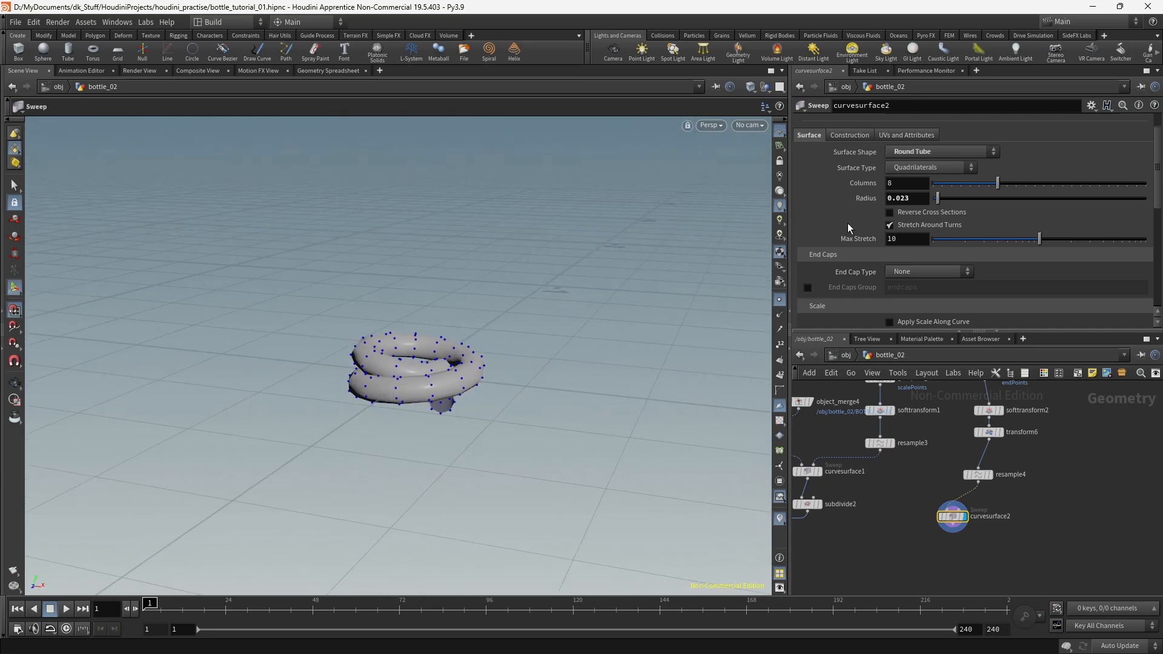
click(927, 271)
click(910, 295)
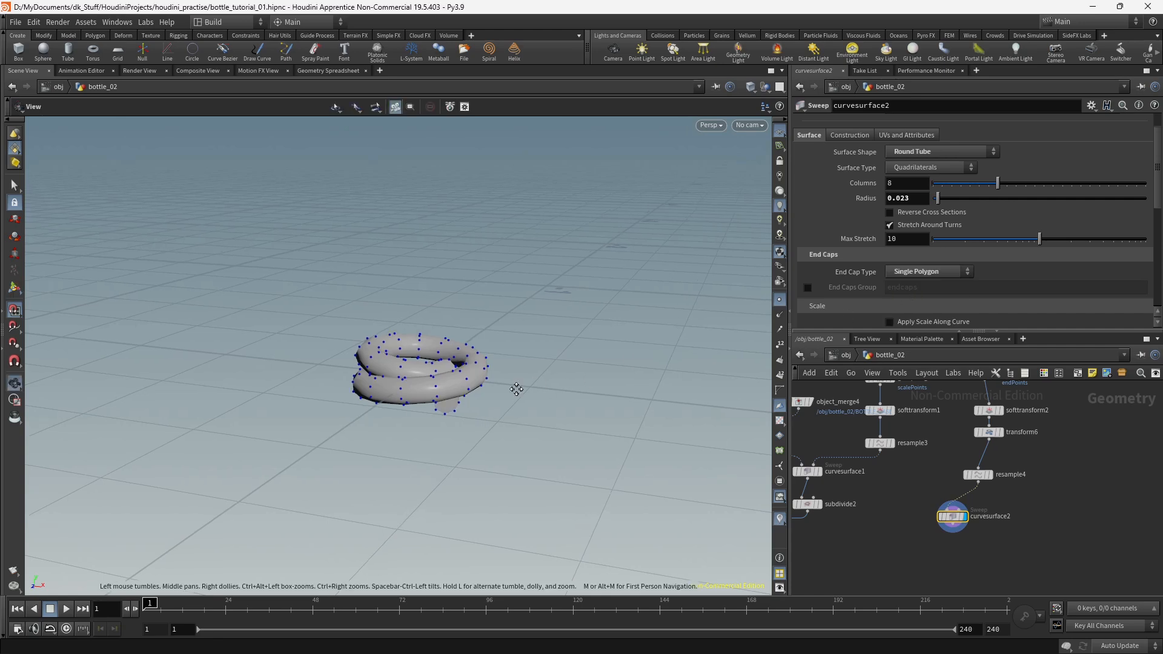
alt+middle_drag(449, 435, 501, 392)
Step: Display the ray1 node's lattice curves and compare their scale with the coil
middle_drag(1065, 484, 1016, 537)
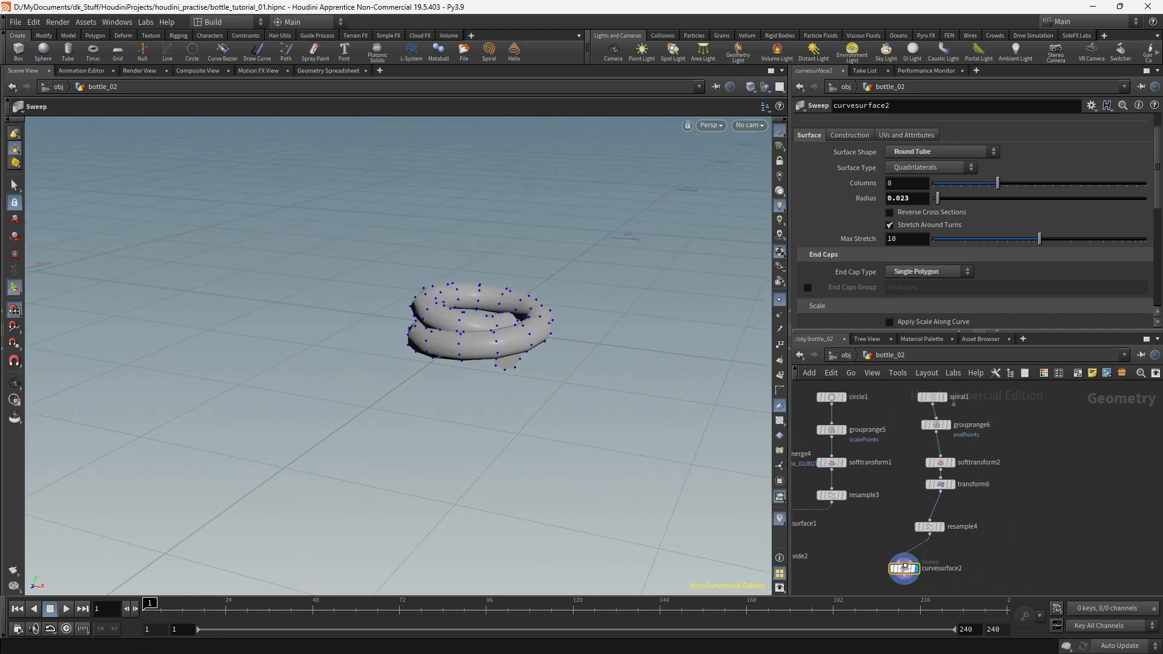
scroll(899, 518, down, 4)
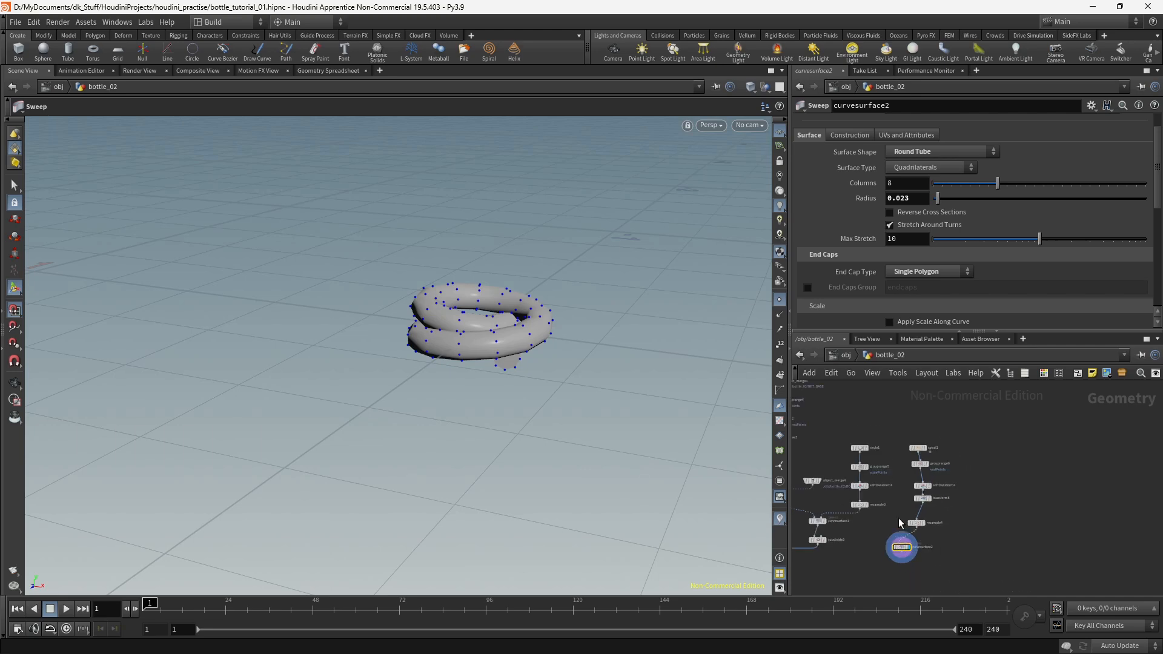
middle_drag(877, 519, 987, 536)
scroll(909, 481, up, 3)
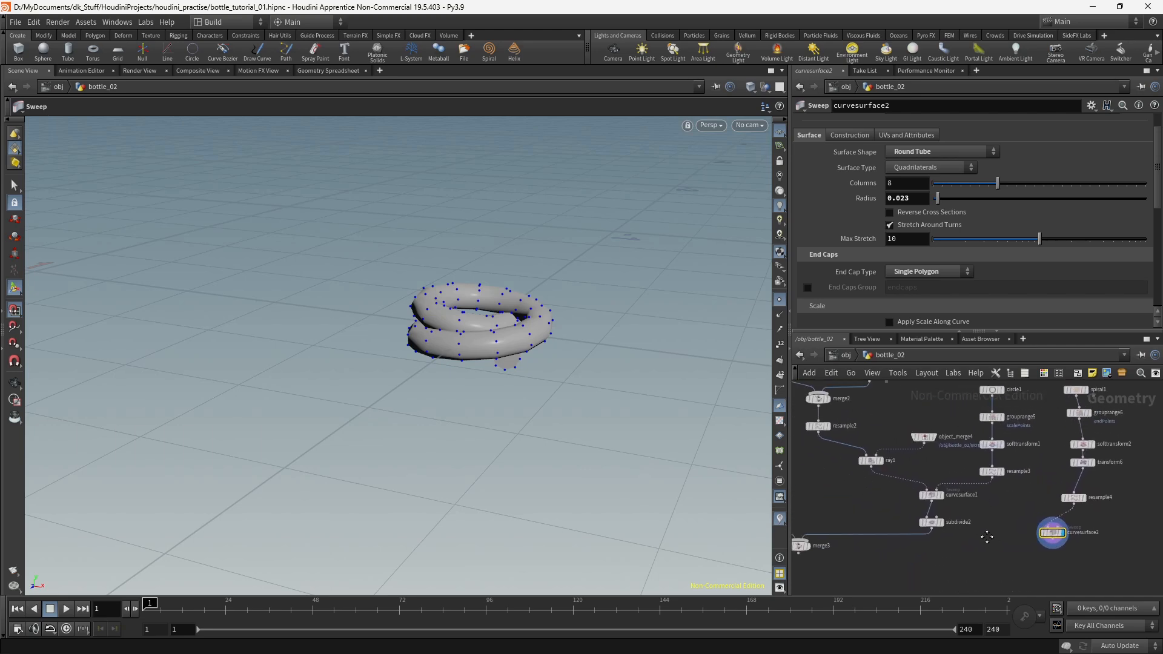
middle_drag(864, 487, 921, 543)
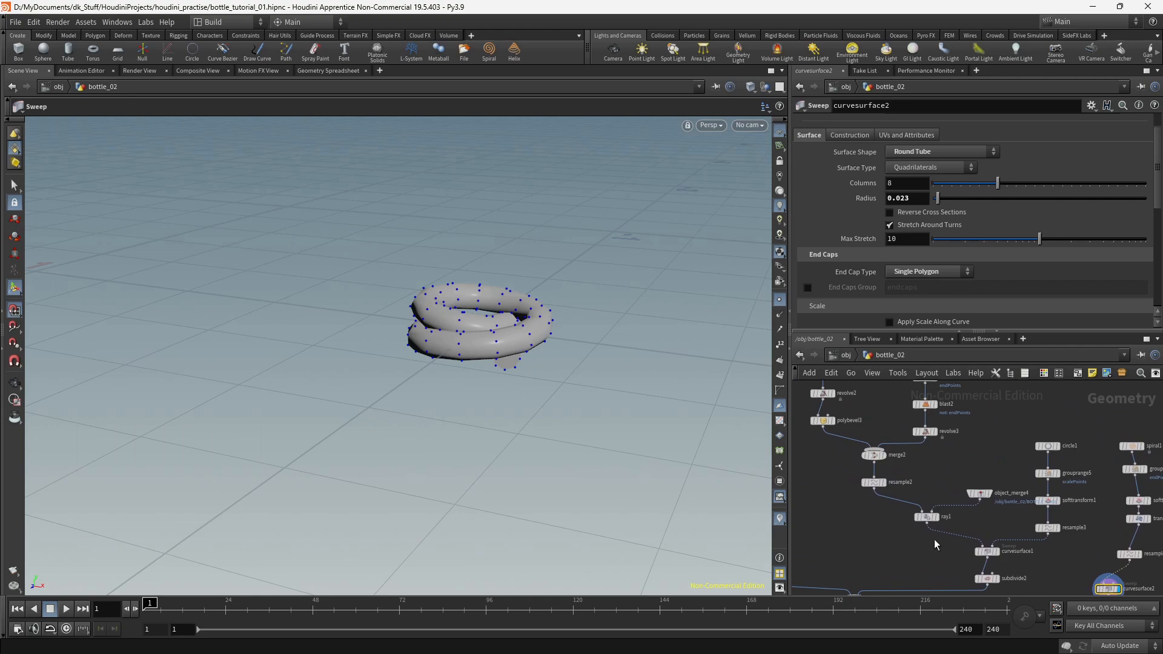
scroll(934, 542, up, 3)
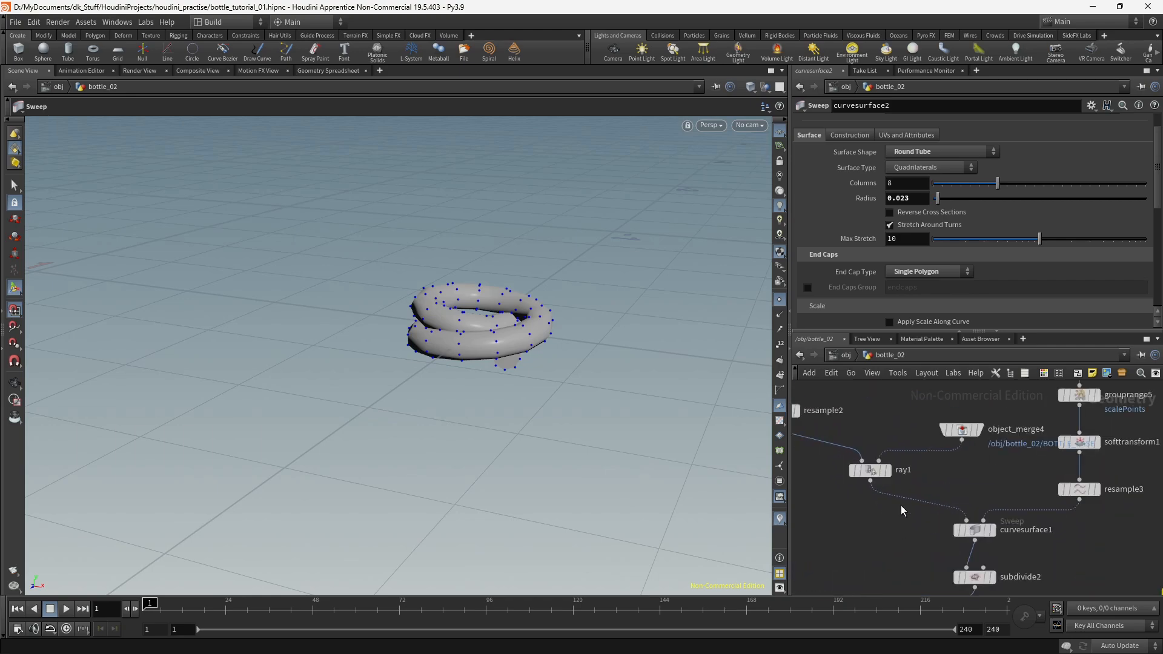
mouse_move(892, 474)
click(894, 453)
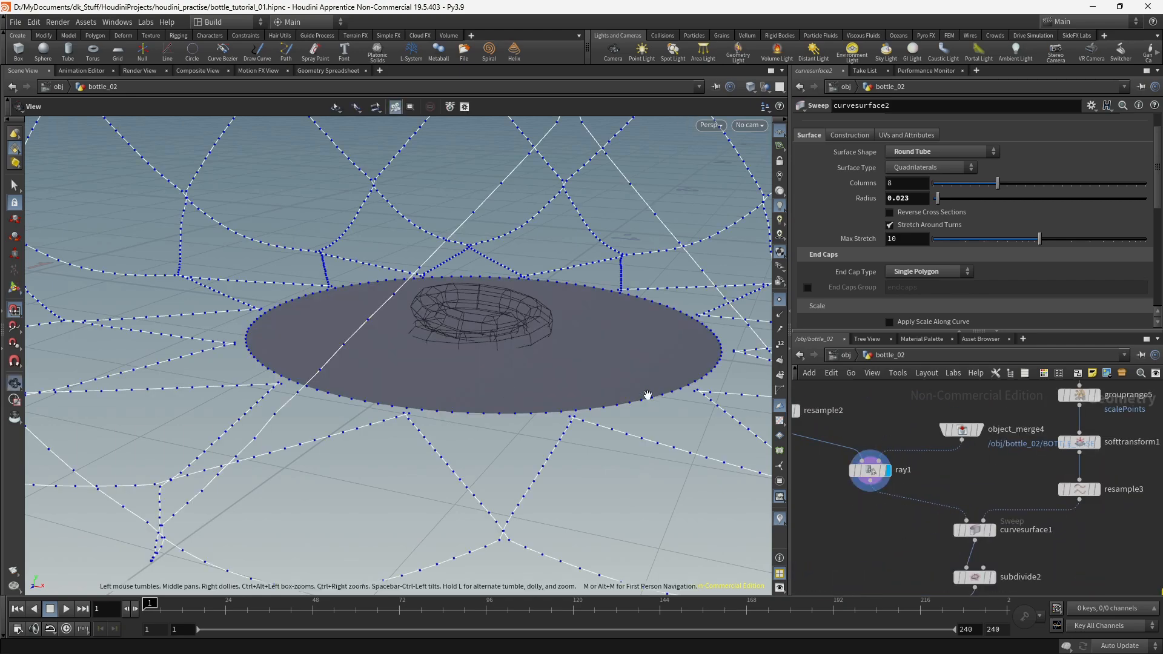
alt+right_drag(646, 394, 91, 276)
alt+middle_drag(587, 306, 543, 440)
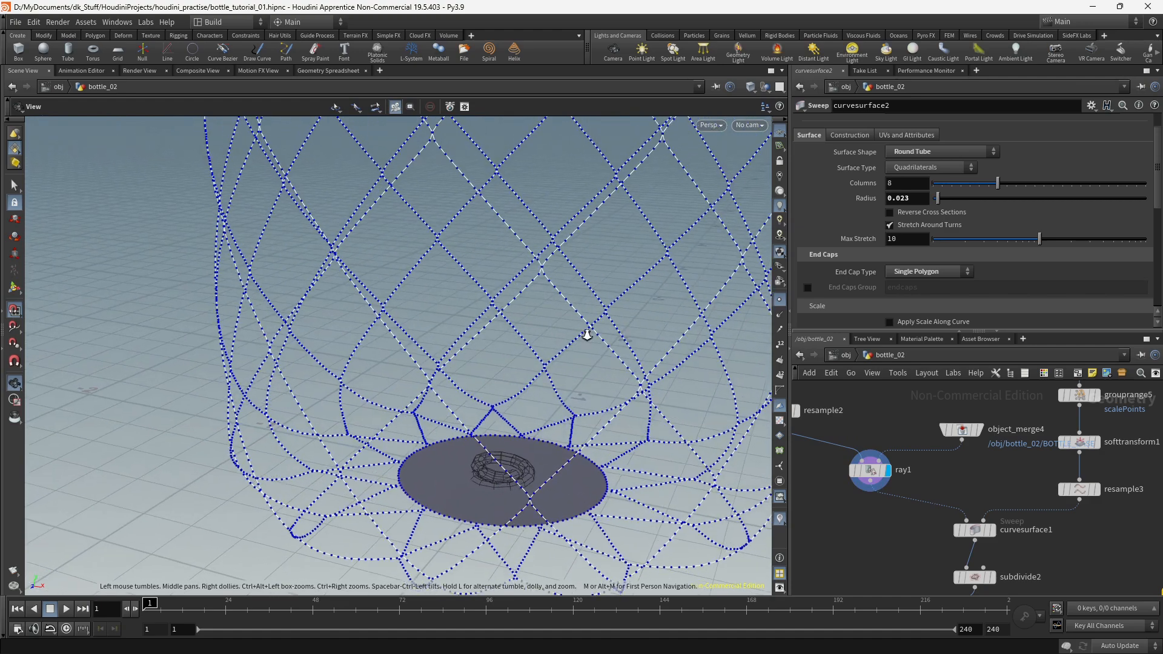
alt+right_drag(587, 333, 573, 267)
Step: Add a new Object Merge node beside the coil's node chain and display it
scroll(999, 504, down, 4)
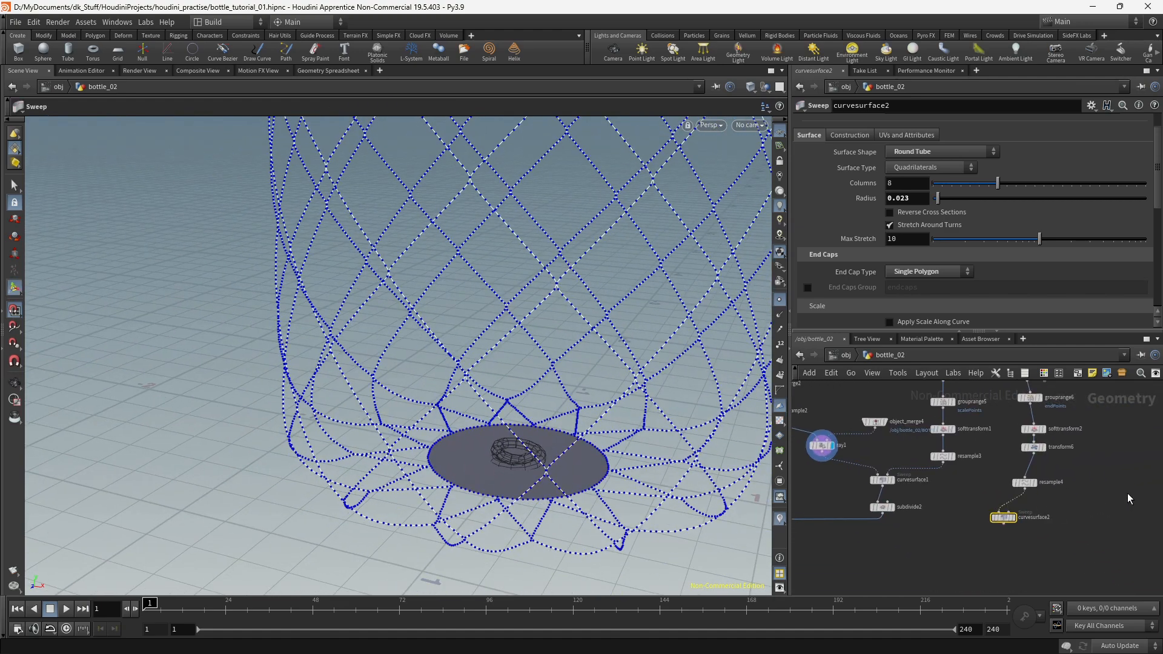
middle_drag(1109, 486, 1053, 496)
key(Tab)
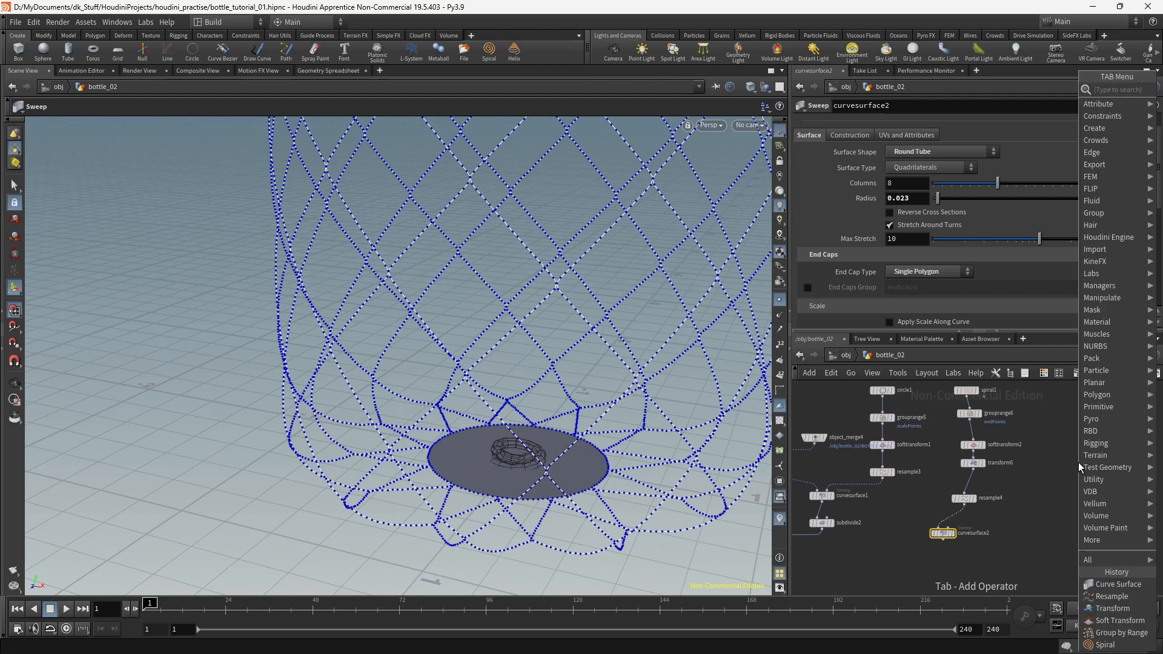
text(obje)
key(Return)
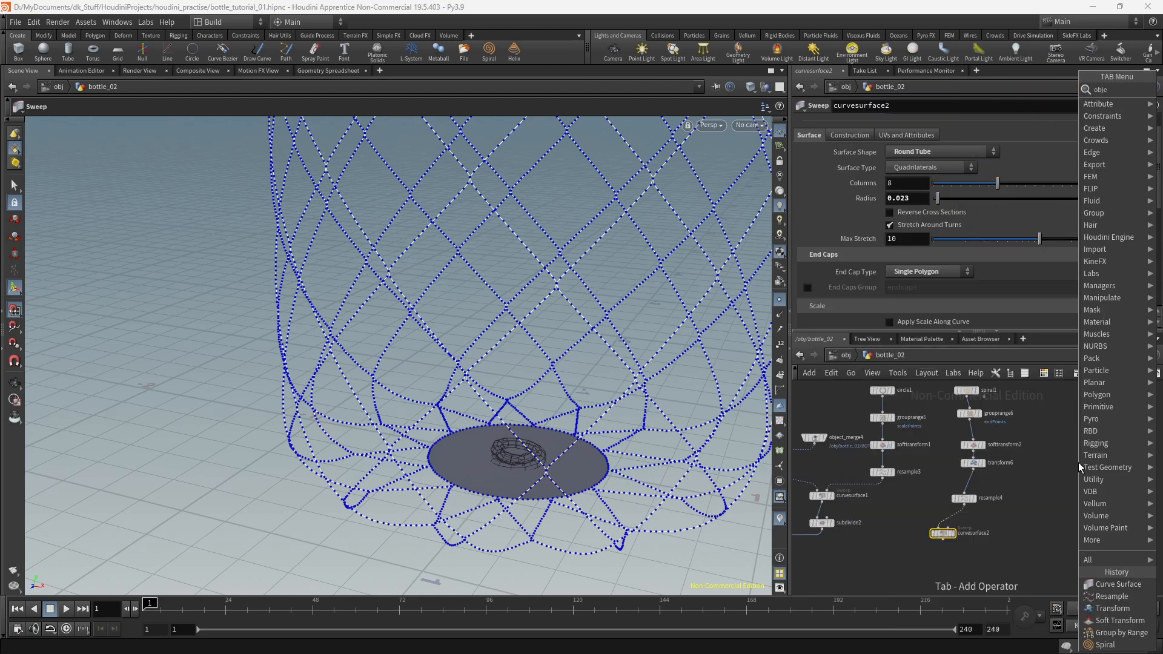
click(1079, 463)
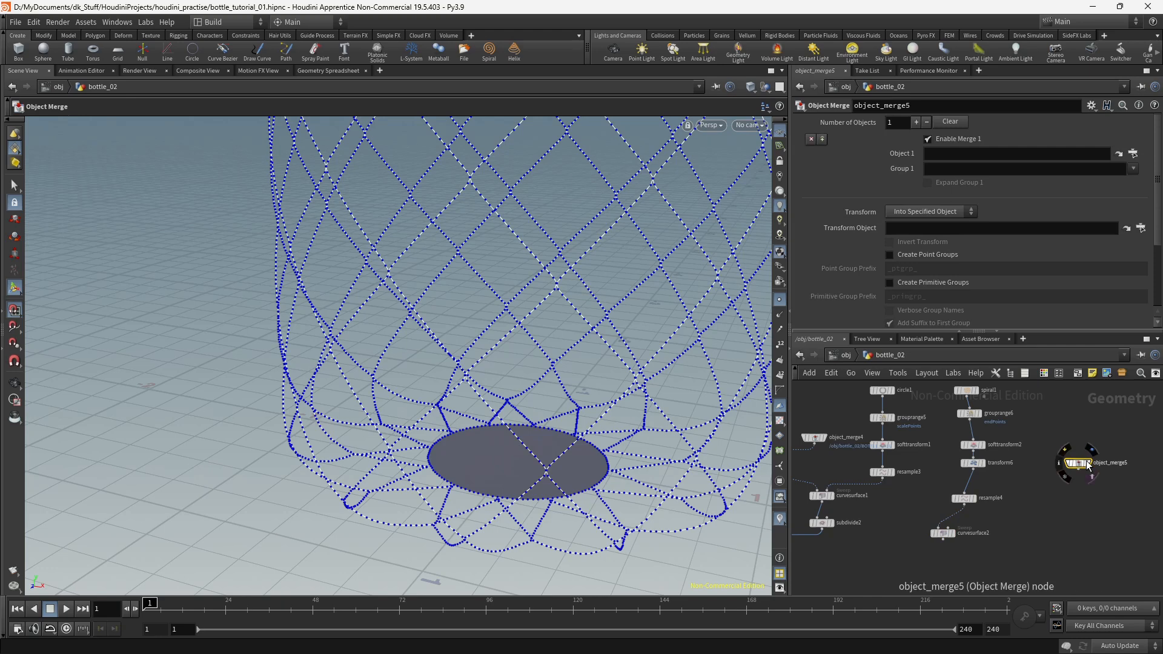
click(1089, 463)
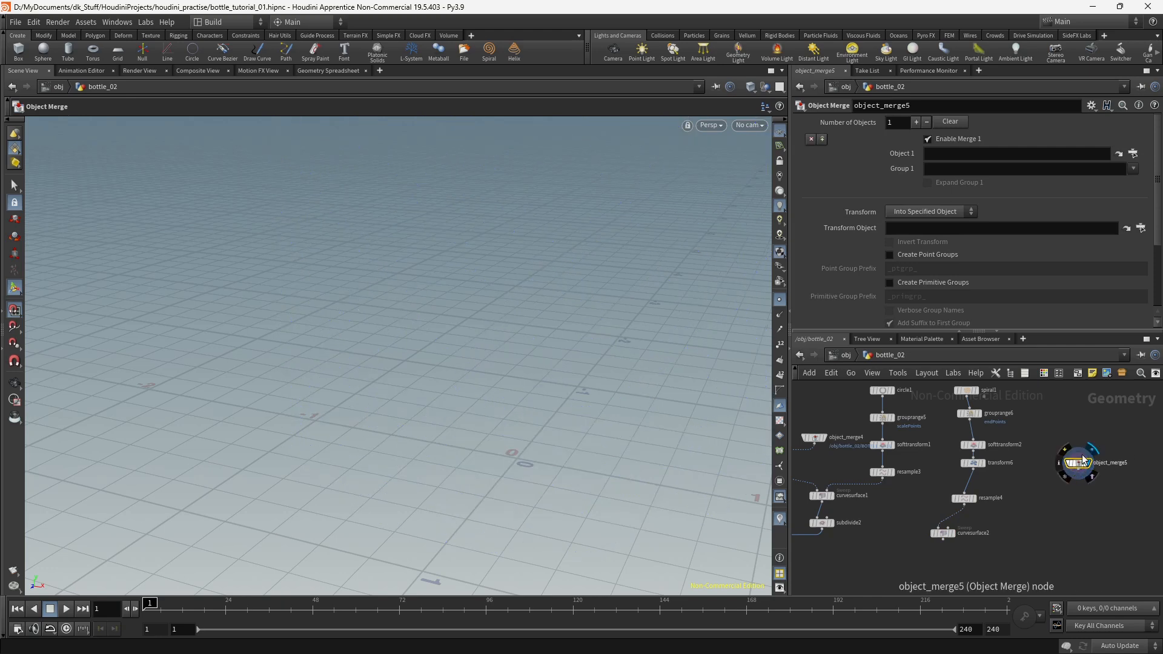
Step: Set the new Object Merge node's Object 1 to /obj/bottle_02/ray1
middle_drag(900, 445, 1020, 429)
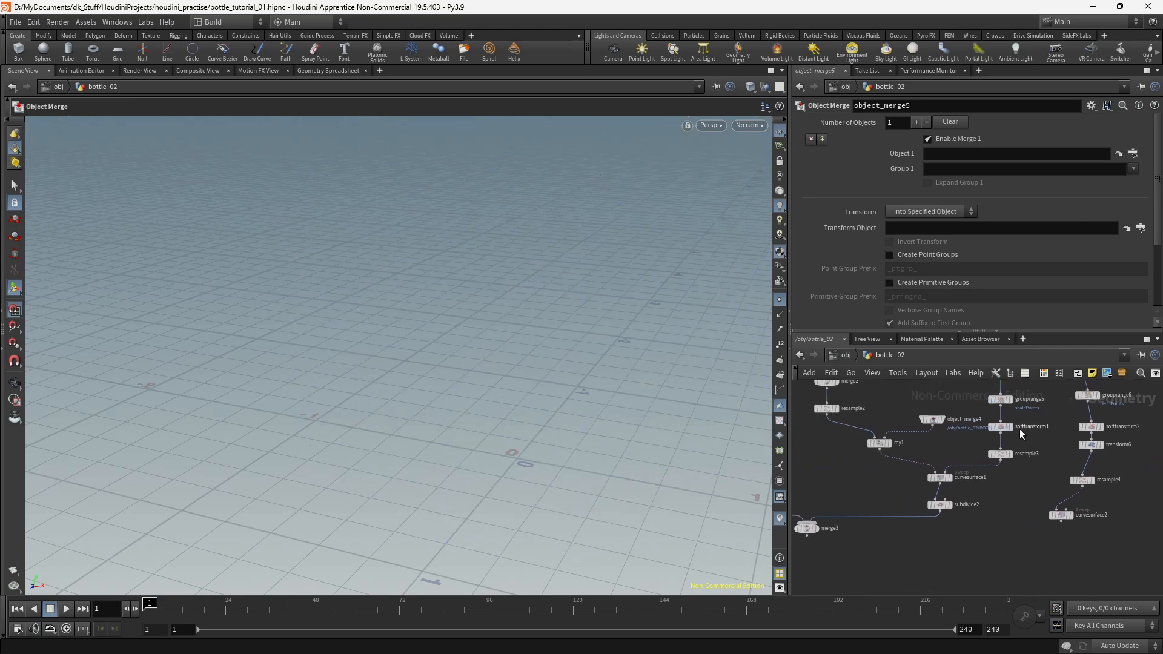
click(1134, 154)
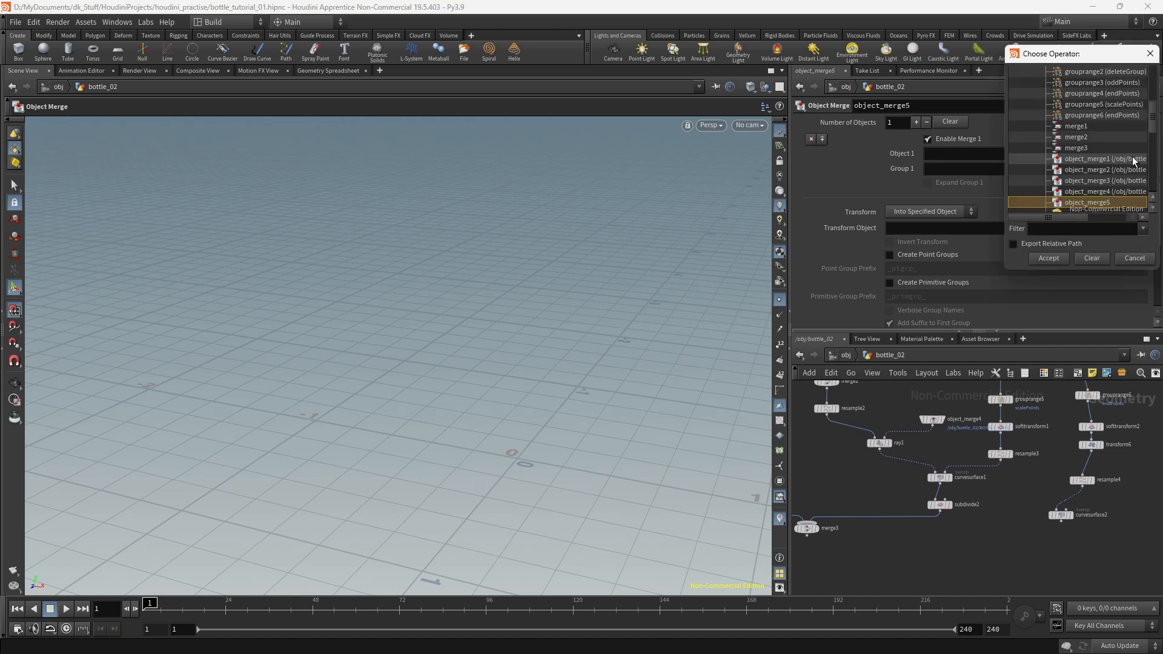
scroll(1132, 159, up, 5)
scroll(1133, 158, down, 7)
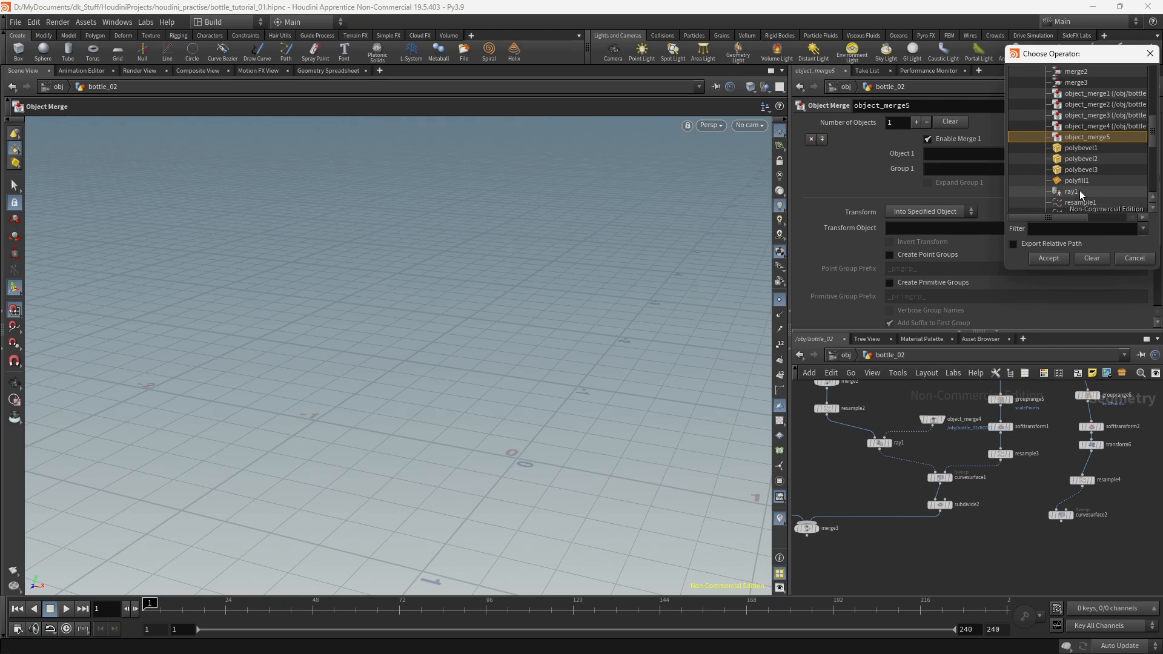
click(1081, 192)
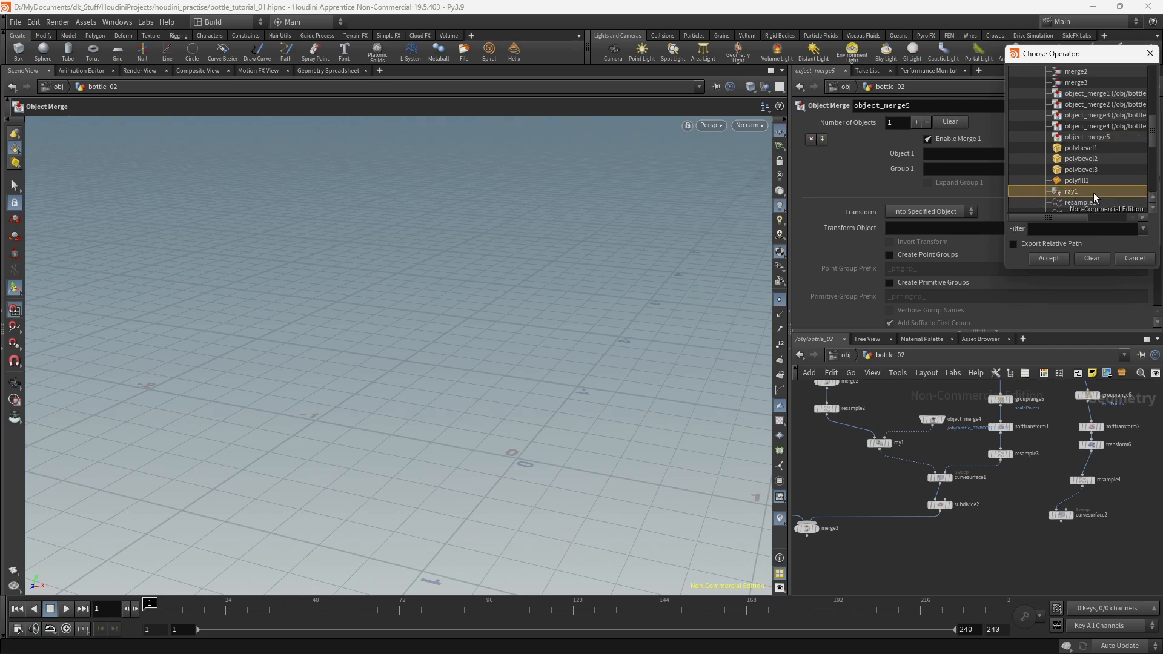
double_click(1093, 192)
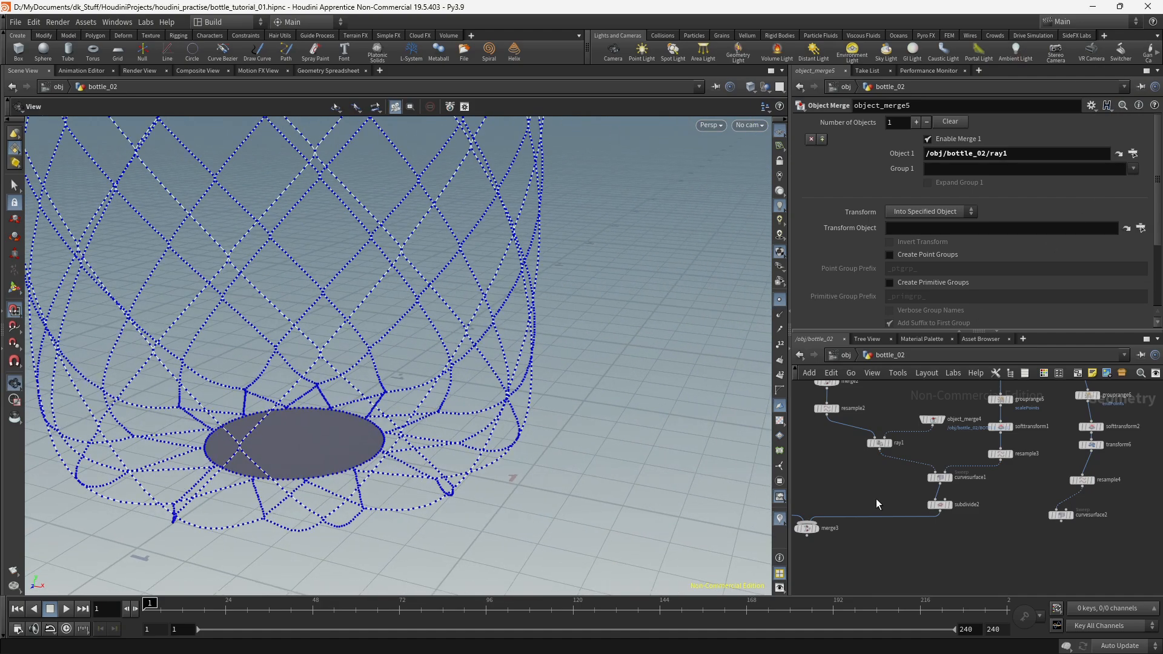
Step: Add an Intersection Analysis node below the new Object Merge node and connect the lattice curves to its first input
middle_drag(1097, 523, 856, 521)
alt+middle_drag(459, 380, 486, 430)
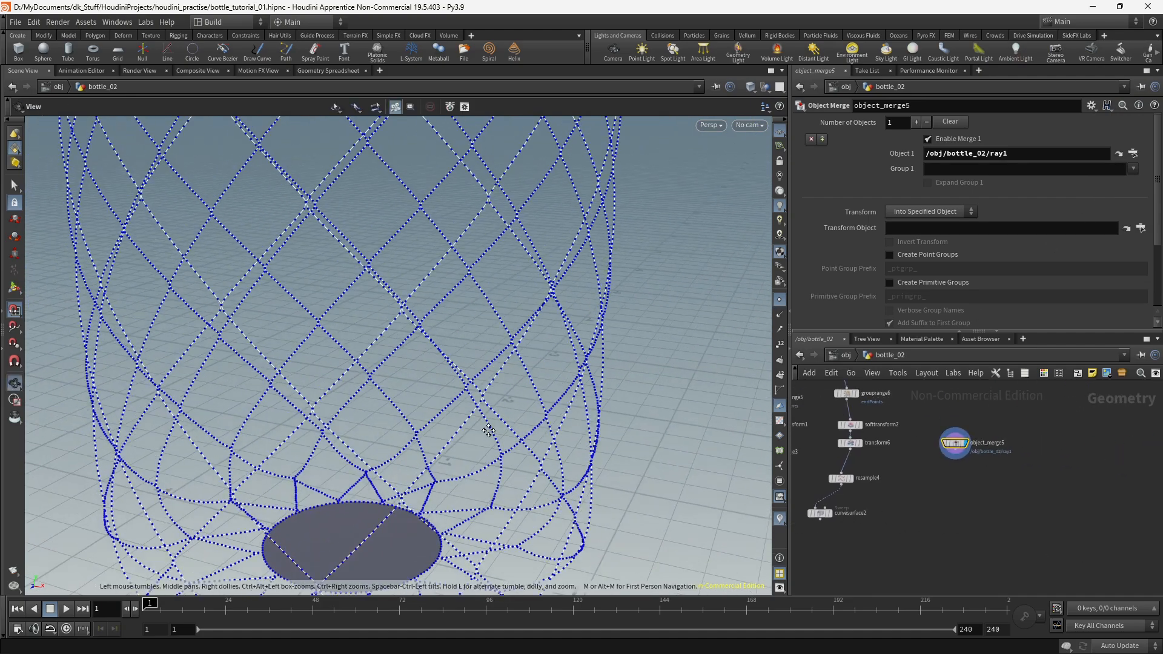
alt+right_drag(486, 429, 357, 362)
middle_drag(926, 488, 1128, 491)
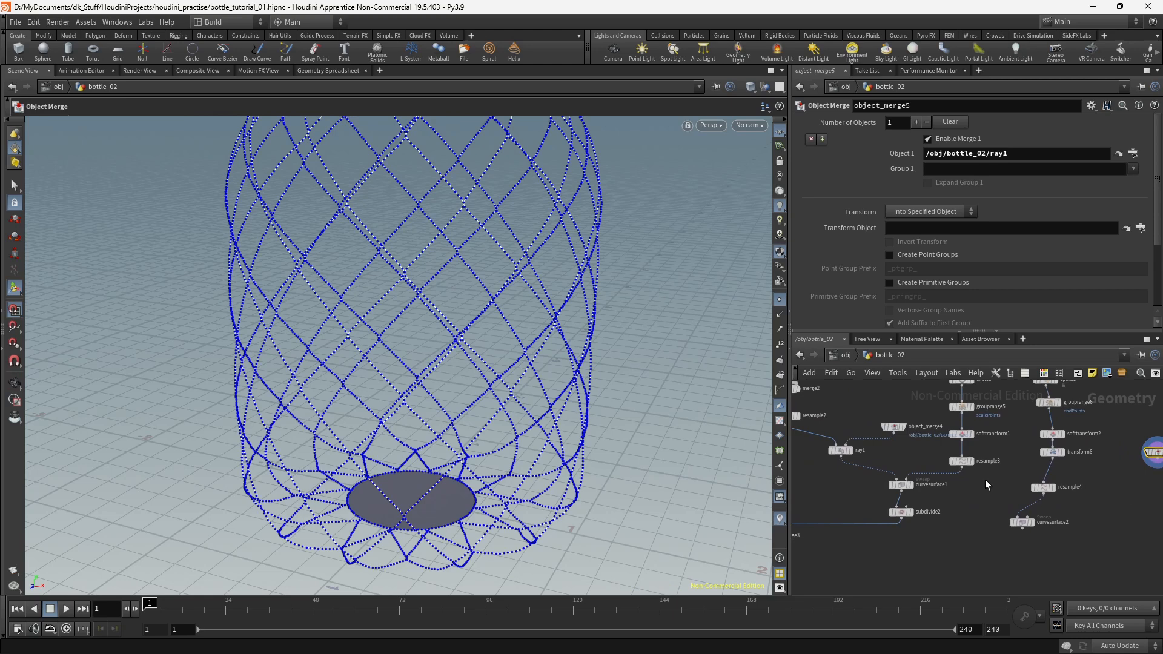
middle_drag(908, 450, 942, 477)
middle_drag(953, 510, 923, 492)
middle_drag(1160, 528, 1006, 485)
key(Tab)
text(in)
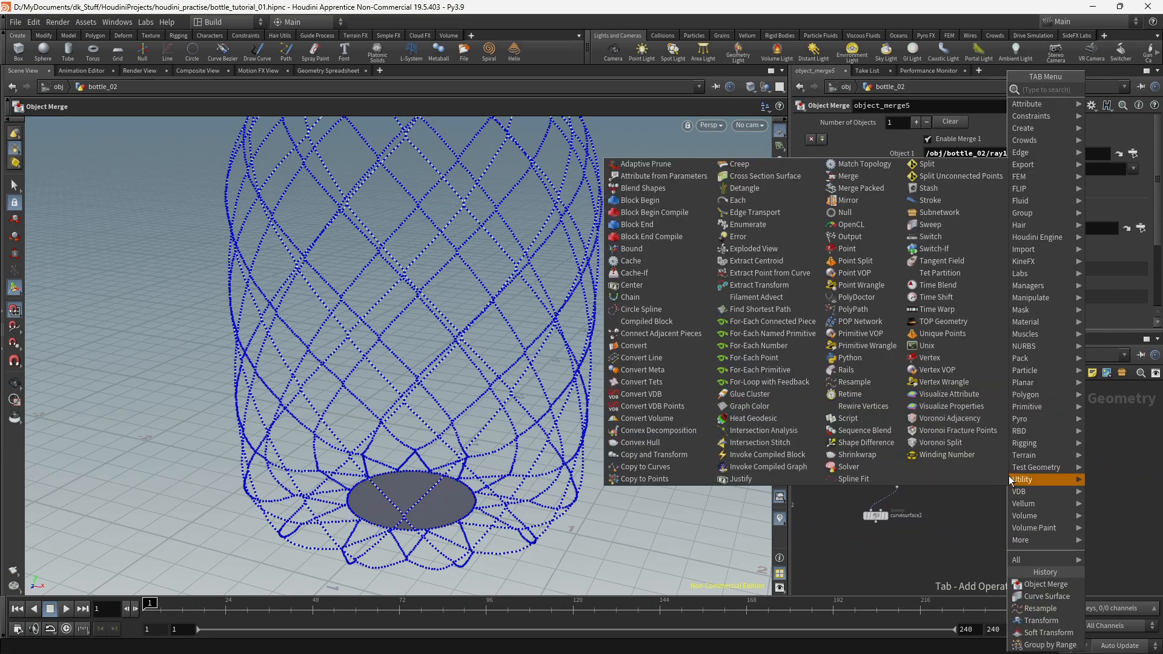
text(te)
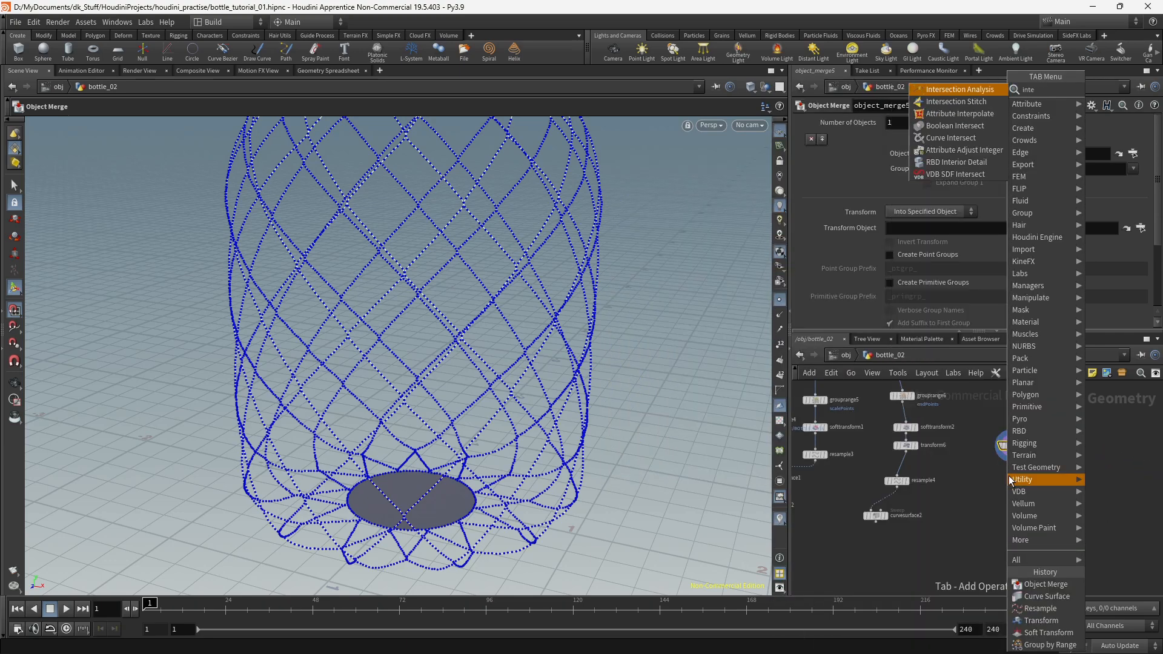
key(Return)
click(1009, 476)
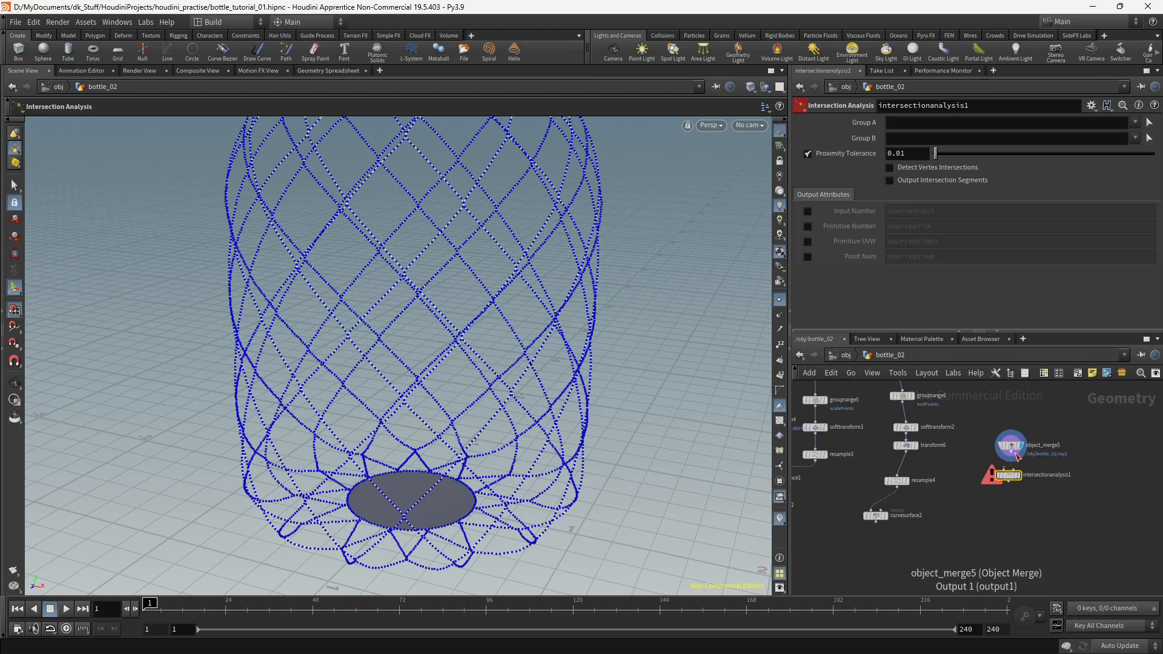
drag(1015, 458, 1001, 474)
Step: Display the Intersection Analysis node's points and set its Proximity Tolerance to 0.015
click(1022, 481)
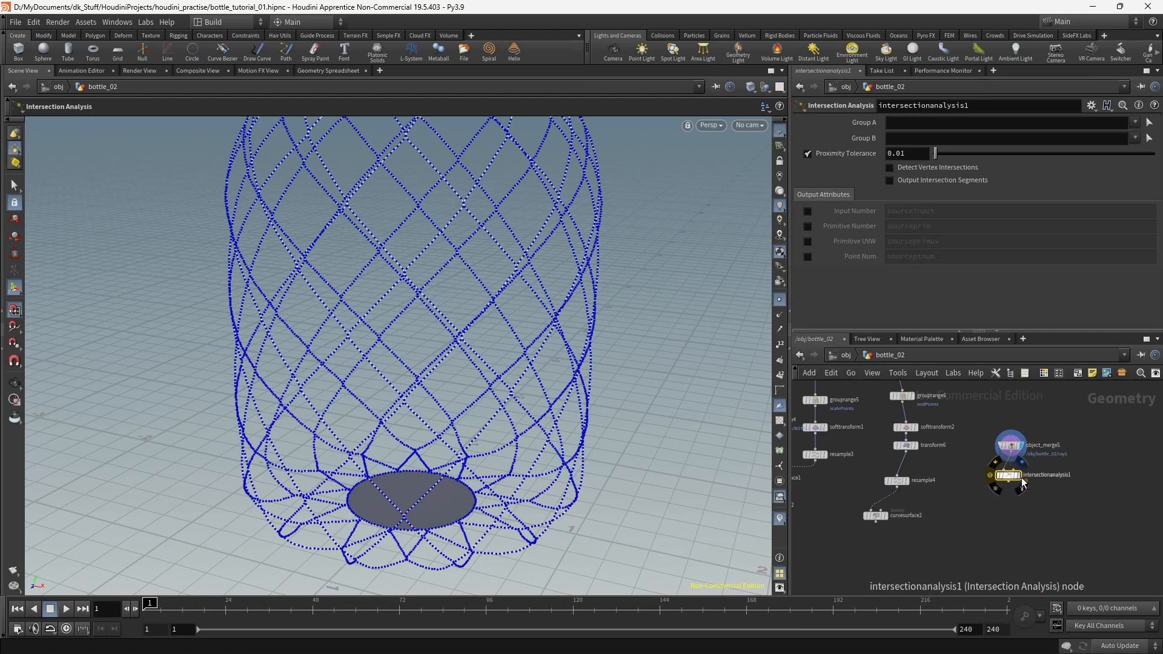
click(1024, 471)
key(Escape)
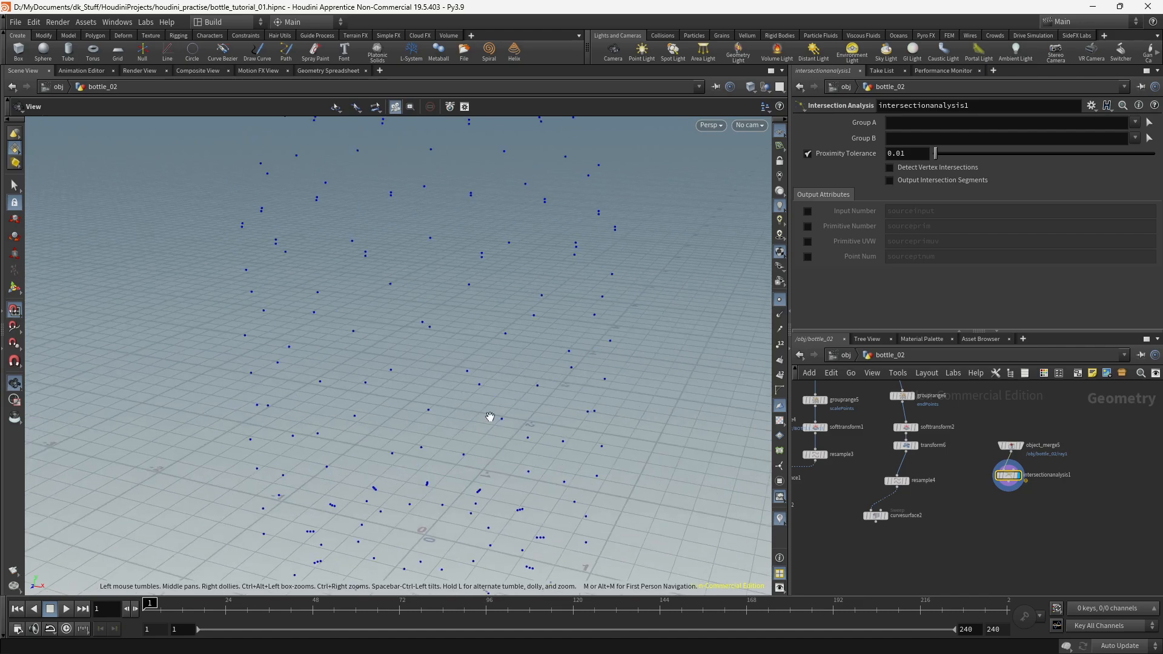
drag(325, 342, 670, 355)
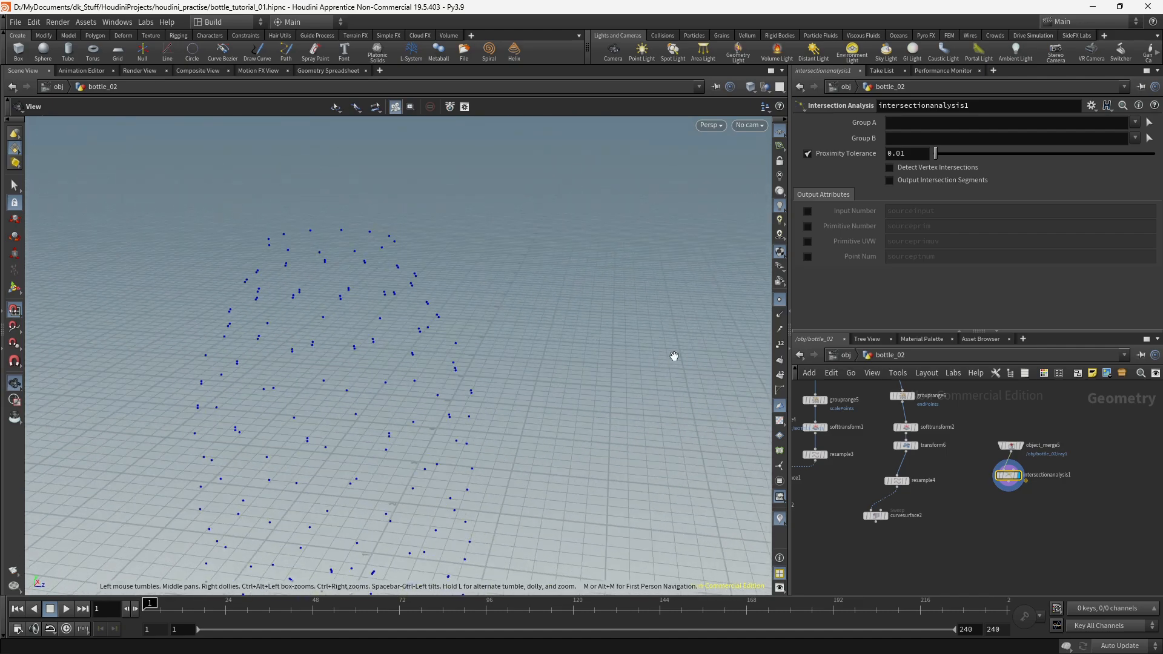
key(Return)
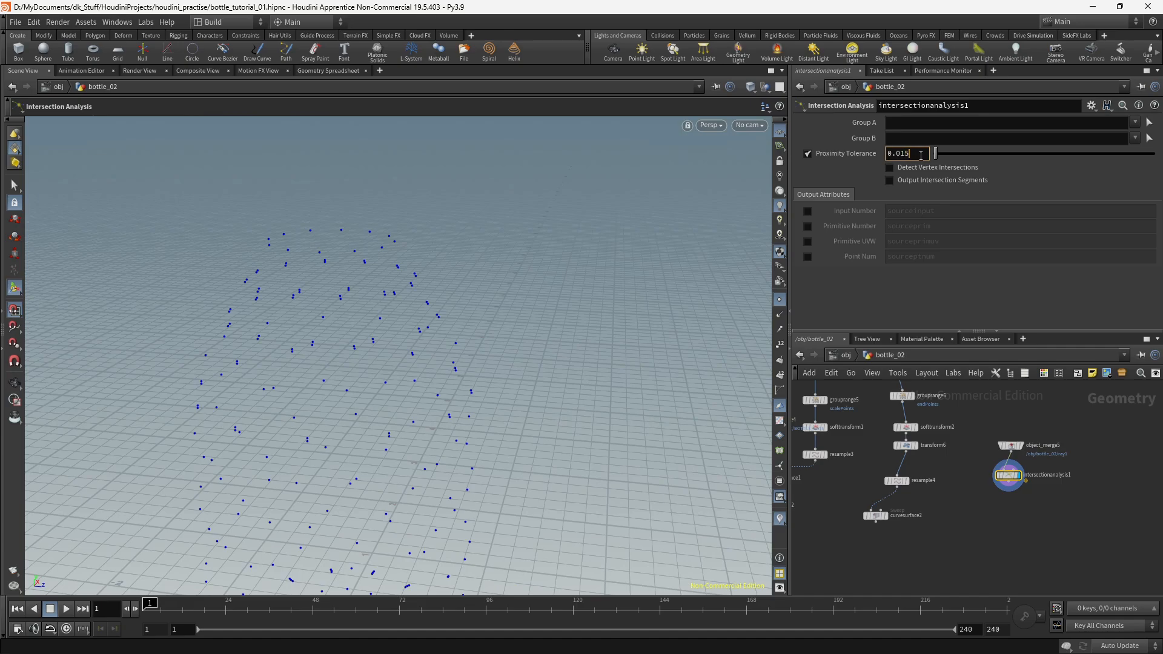
Step: Examine the intersection points around the bottle and the node chains that build the lattice and coil
key(Escape)
drag(467, 376, 452, 348)
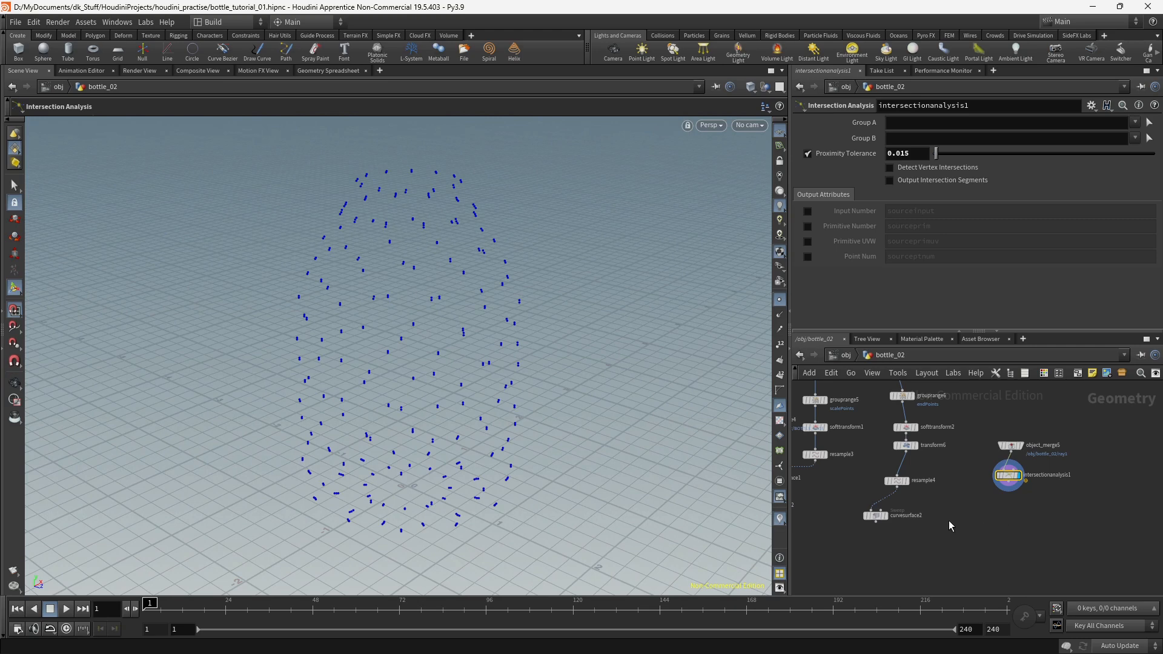
middle_drag(949, 521, 1129, 549)
middle_drag(917, 471, 979, 487)
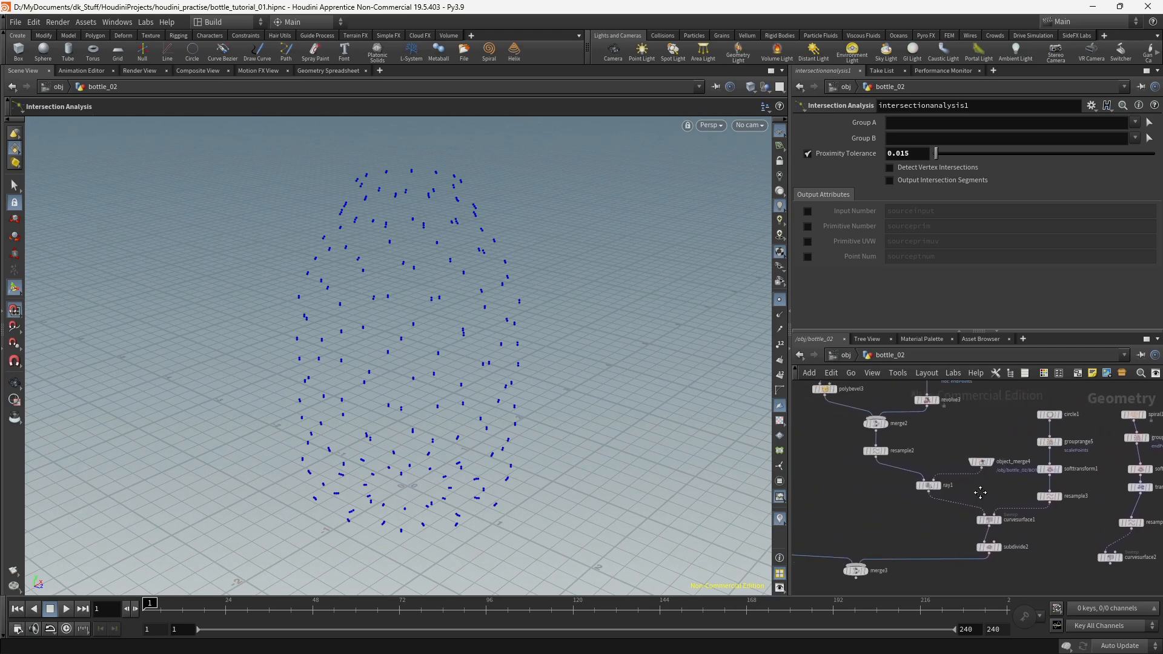
middle_drag(873, 511, 777, 491)
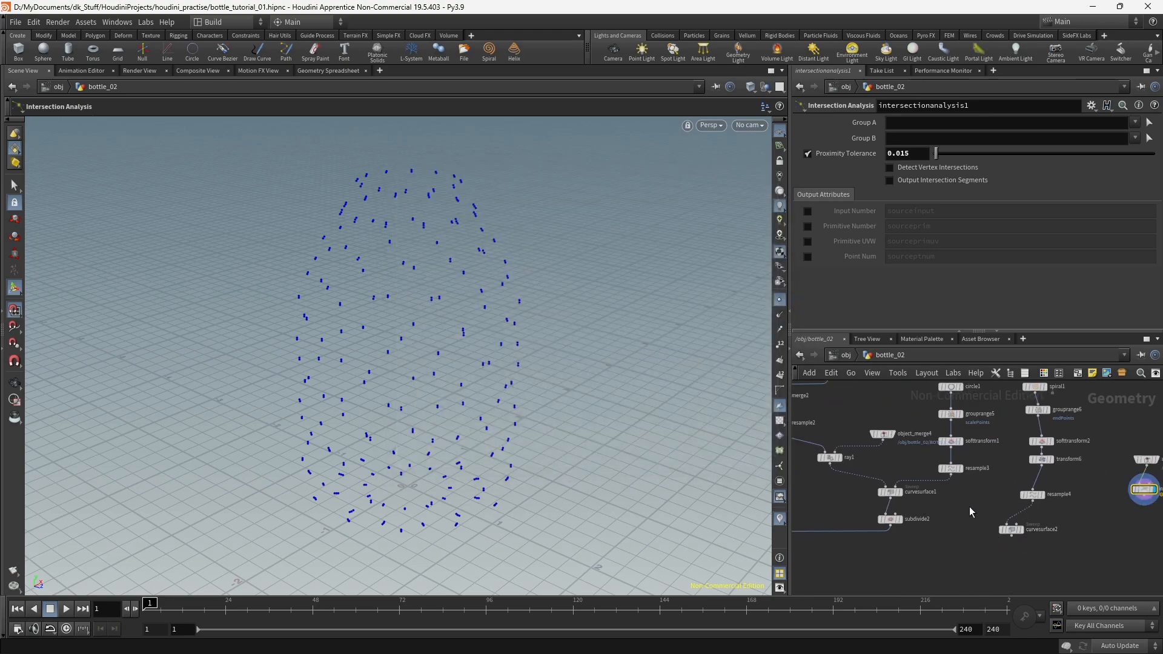
middle_drag(970, 512, 914, 511)
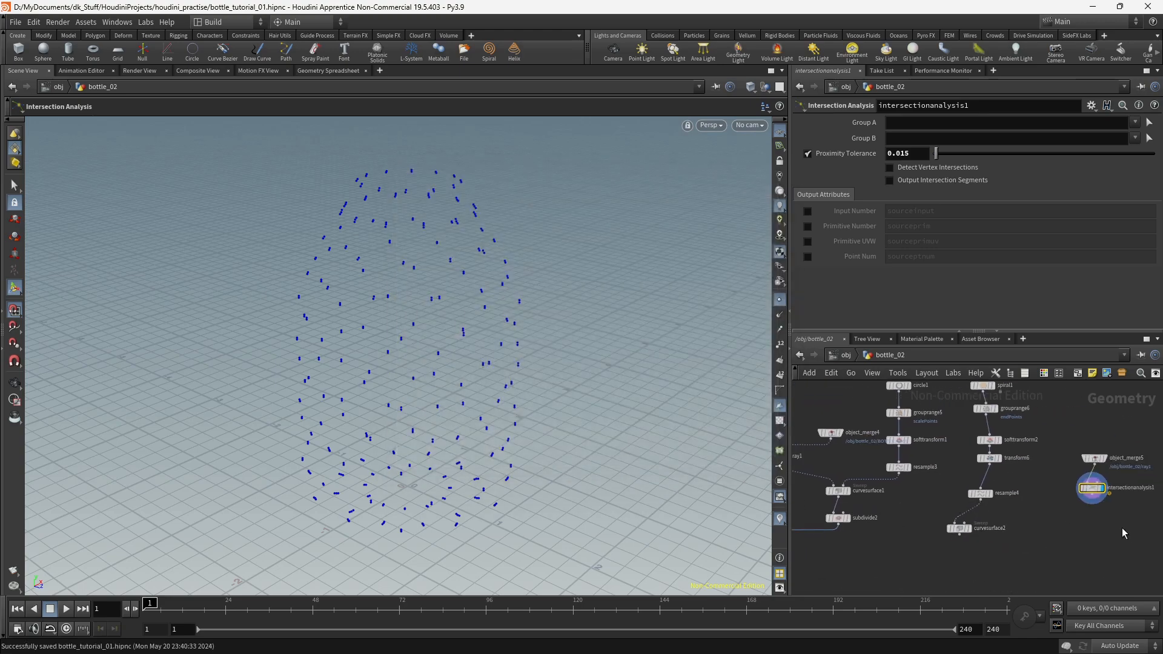
middle_drag(1104, 528, 1042, 521)
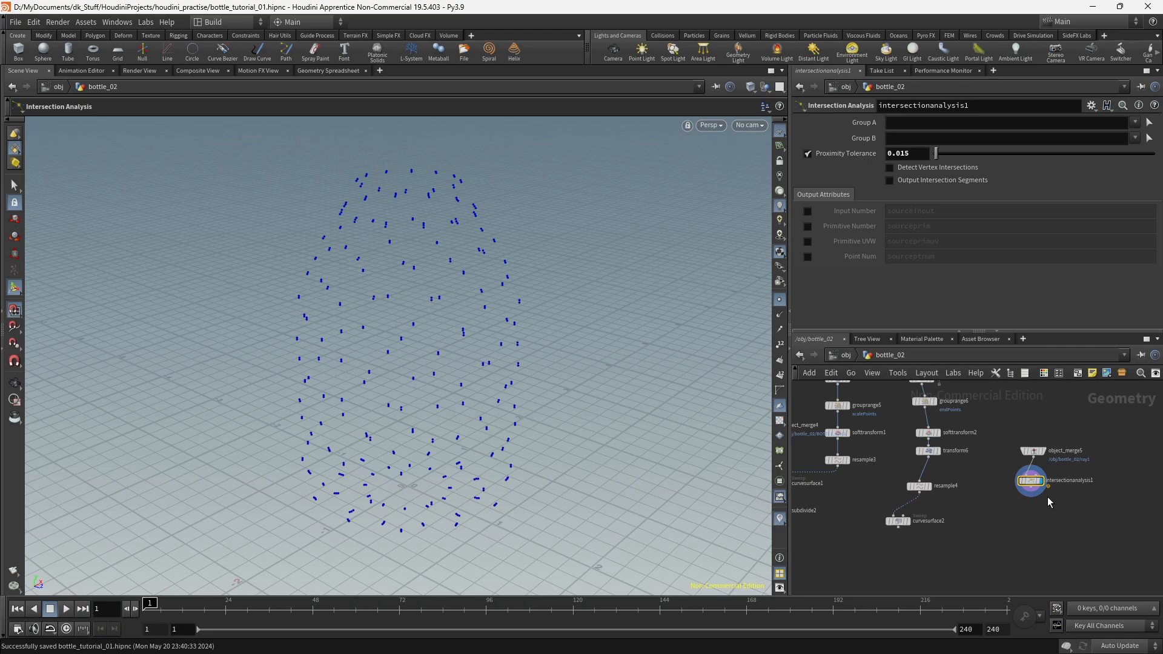
alt+drag(475, 343, 485, 374)
Step: Add a Fuse node below the Intersection Analysis node, connect and display it, and set its Snap Distance to 0.02
click(968, 491)
key(Tab)
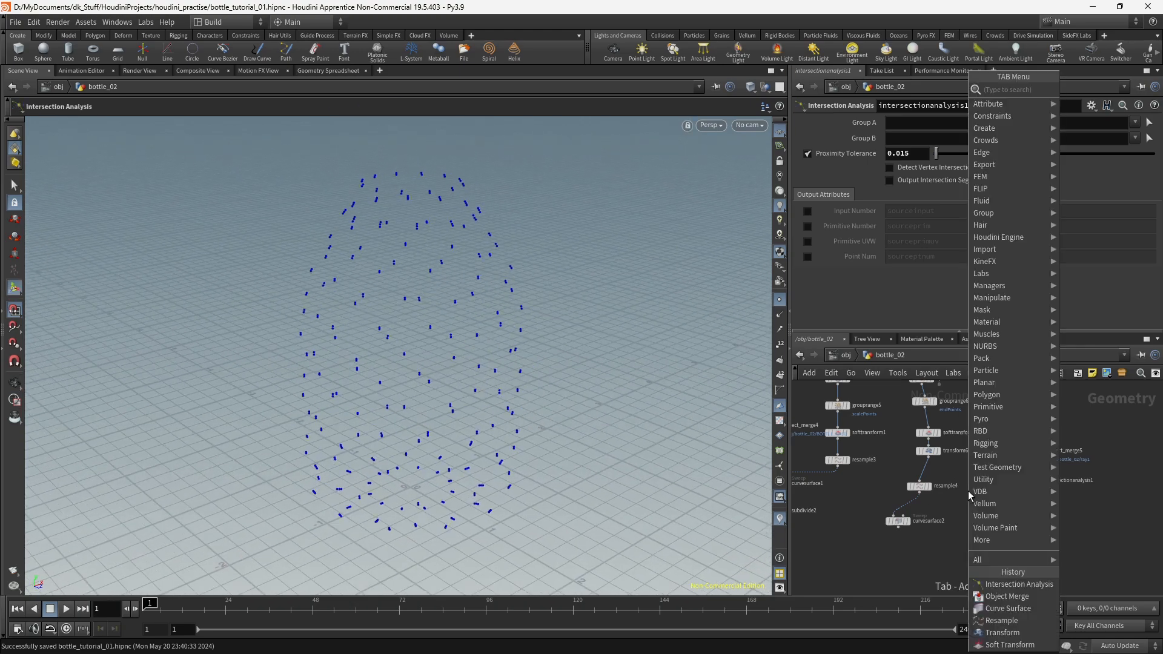
text(fuse)
key(Return)
click(969, 492)
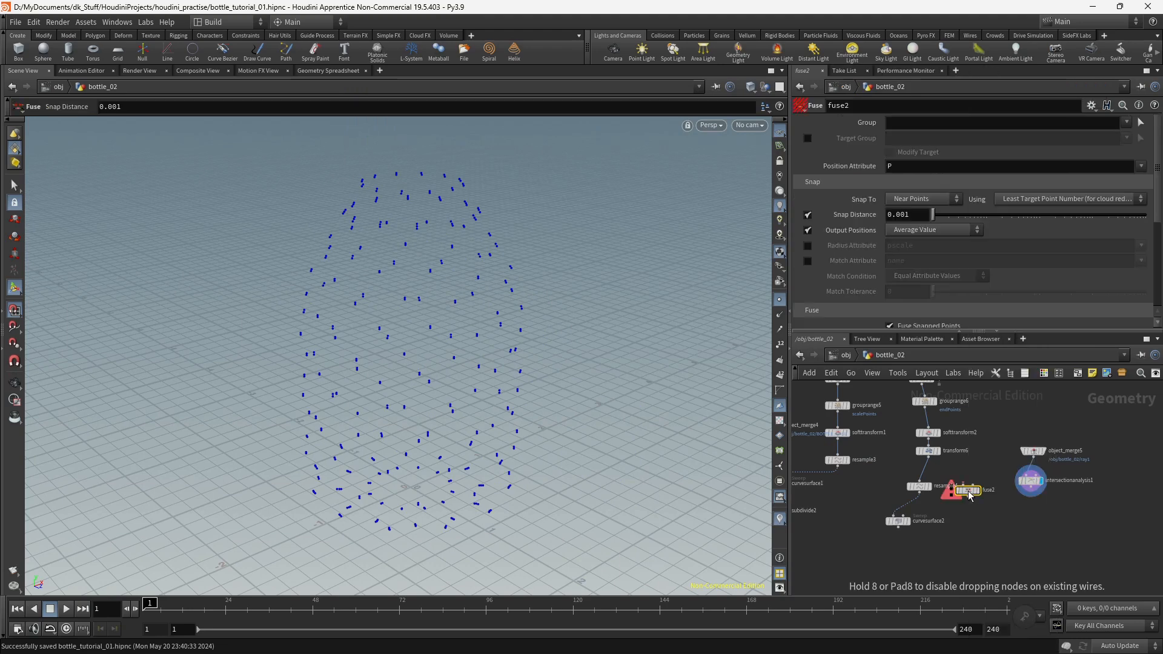
drag(969, 492, 1030, 517)
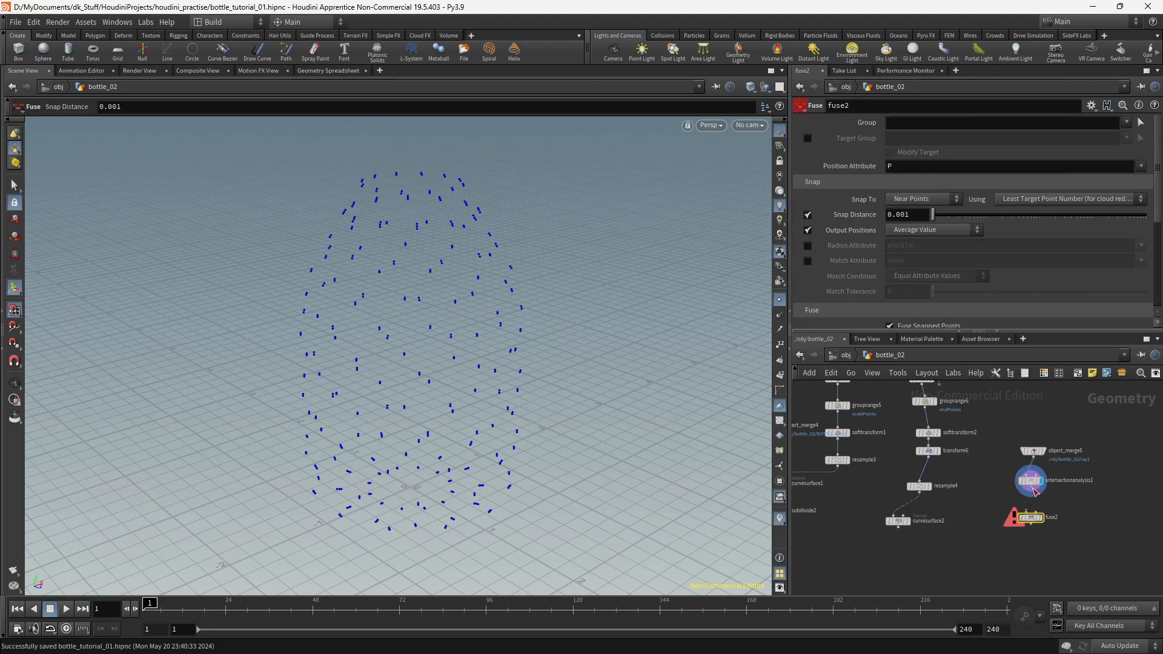
click(1032, 490)
click(1024, 513)
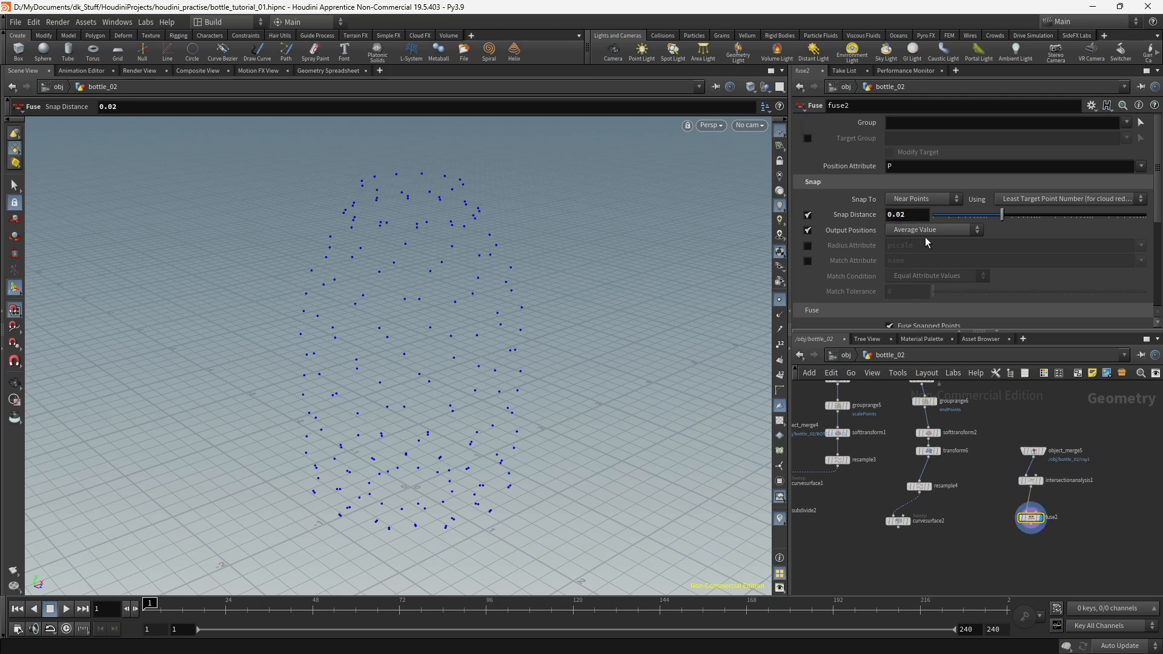
Step: Raise the Fuse node's Snap Distance to about 0.06 to merge the remaining close point pairs
alt+right_drag(431, 280, 592, 335)
alt+drag(593, 335, 606, 394)
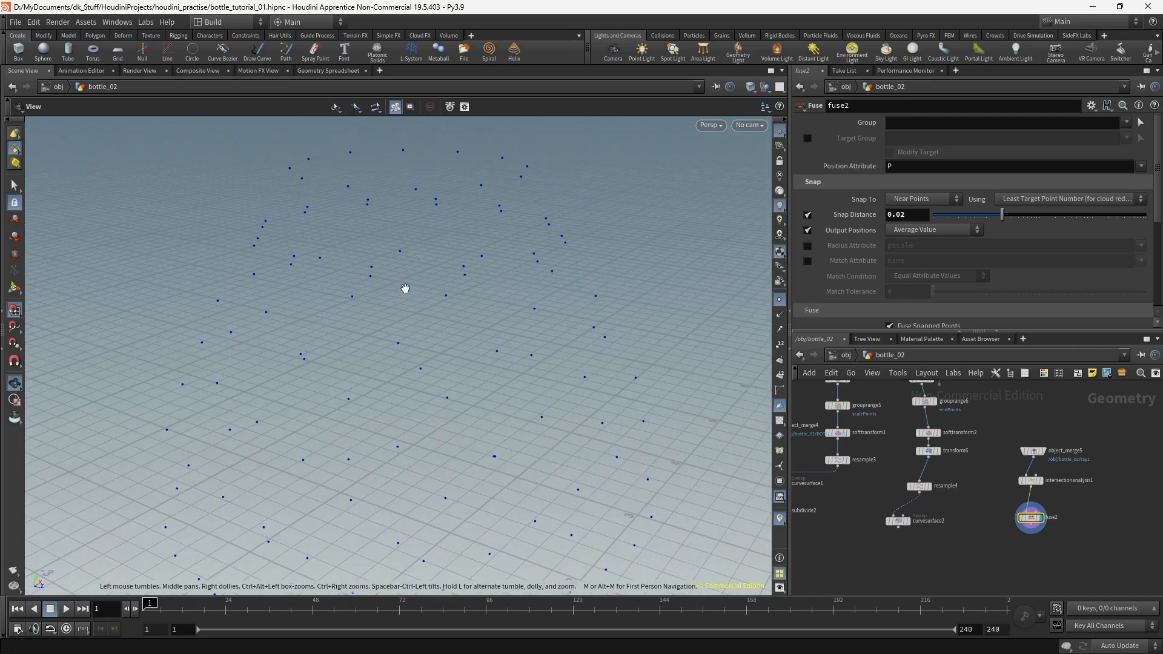
alt+drag(380, 282, 347, 286)
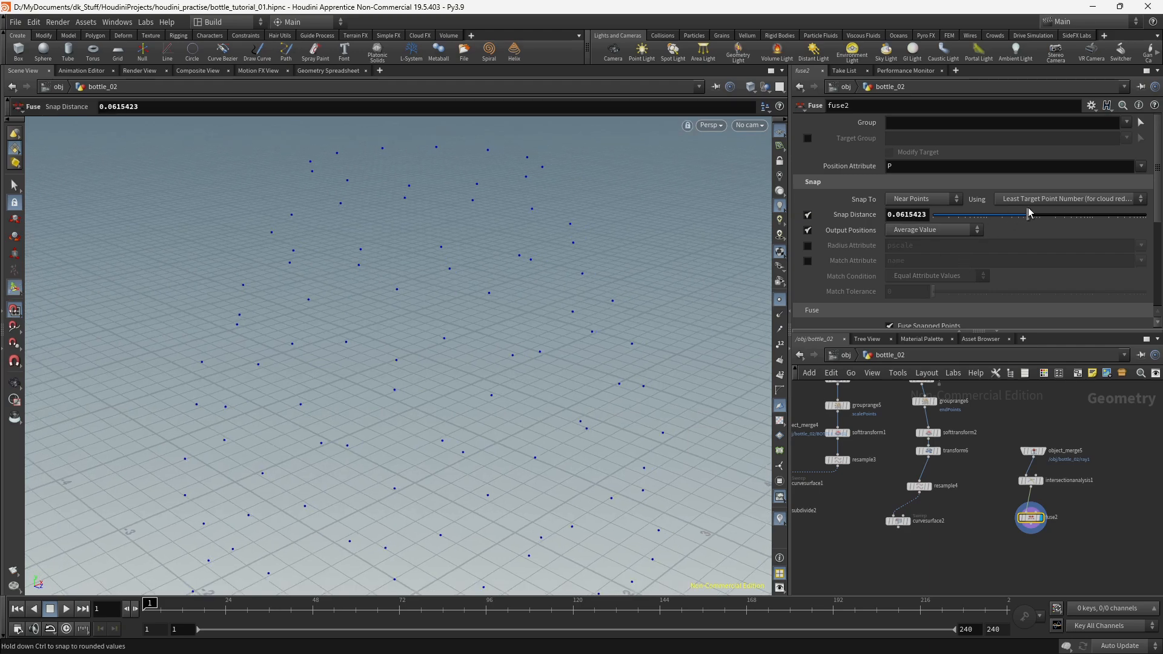
drag(1029, 210, 1028, 210)
scroll(493, 285, down, 4)
alt+drag(493, 285, 477, 218)
Step: Add a Copy to Points node below the coil's sweep and the Fuse node
middle_drag(949, 557, 992, 500)
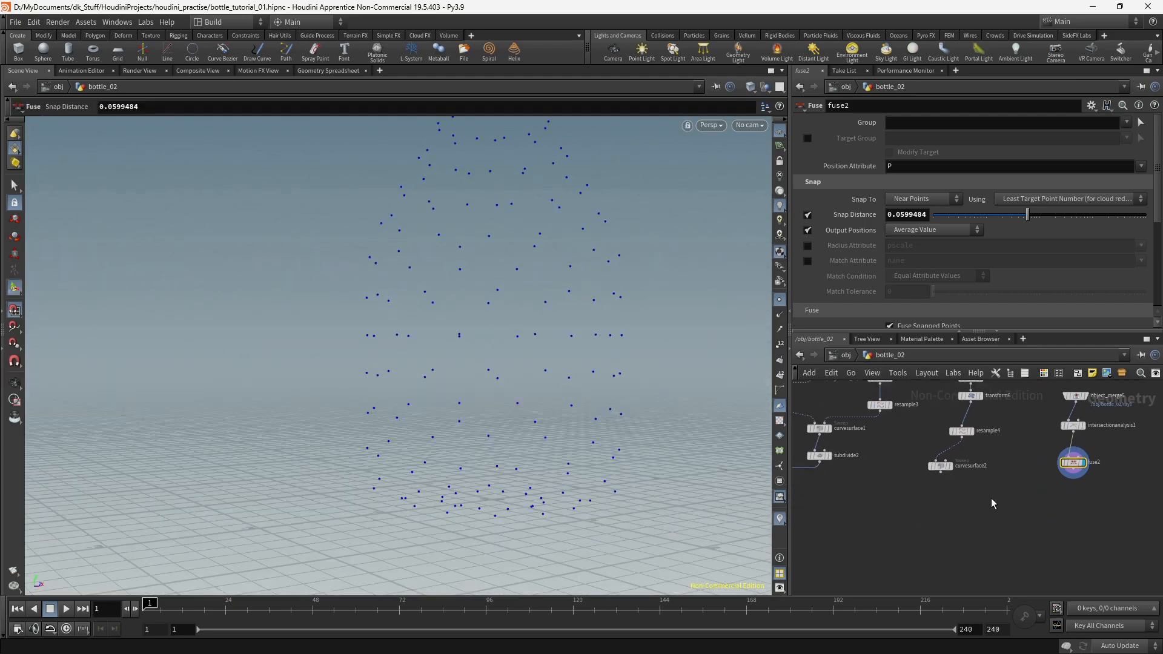
key(Tab)
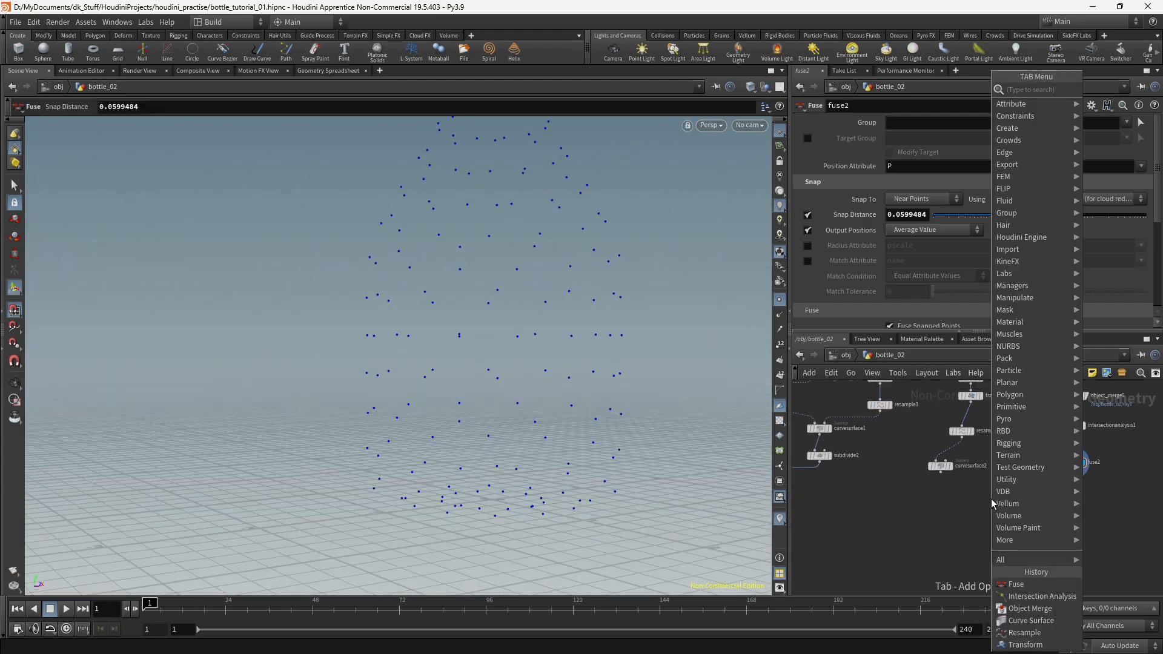
text(copyt)
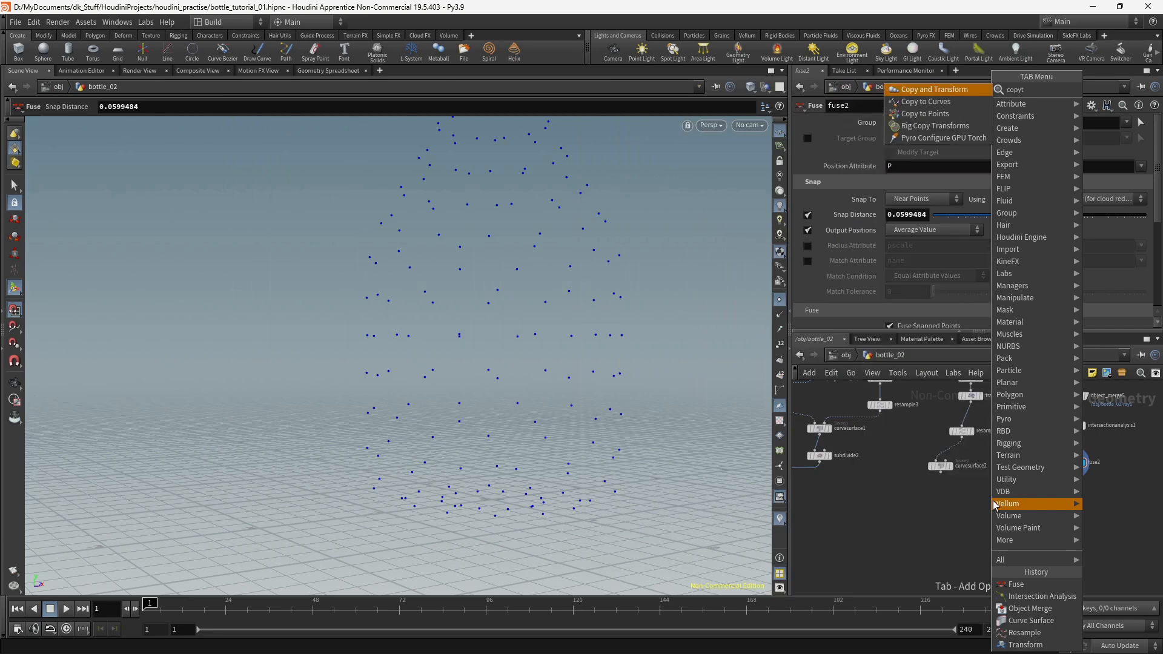
key(BackSpace)
text(to)
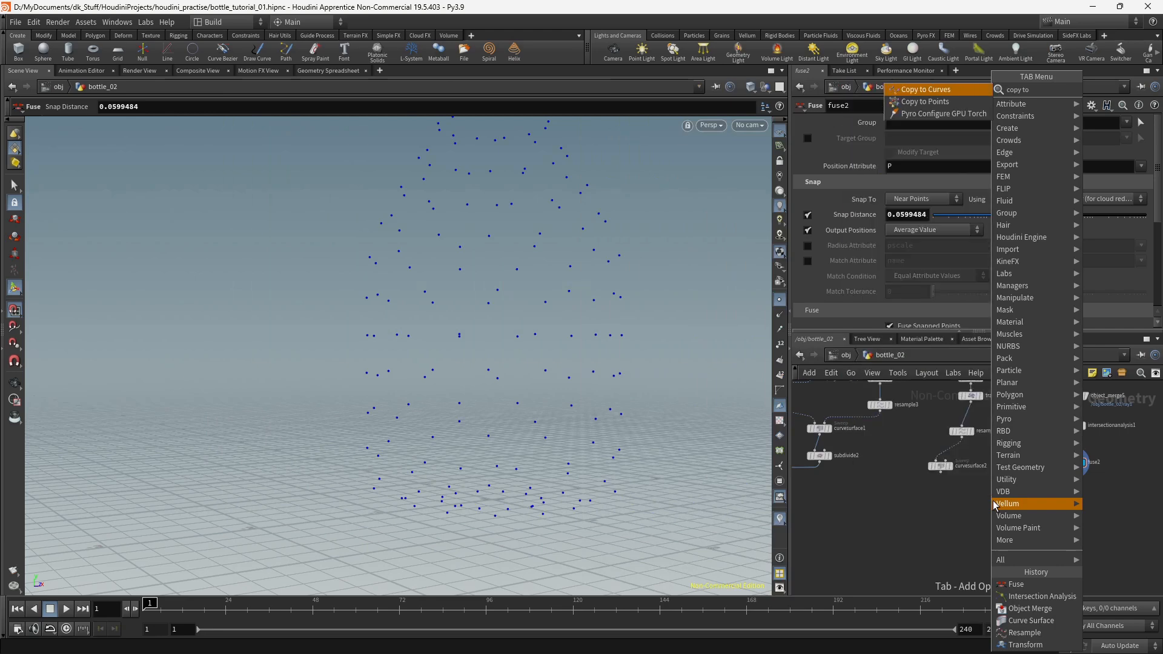
key(Return)
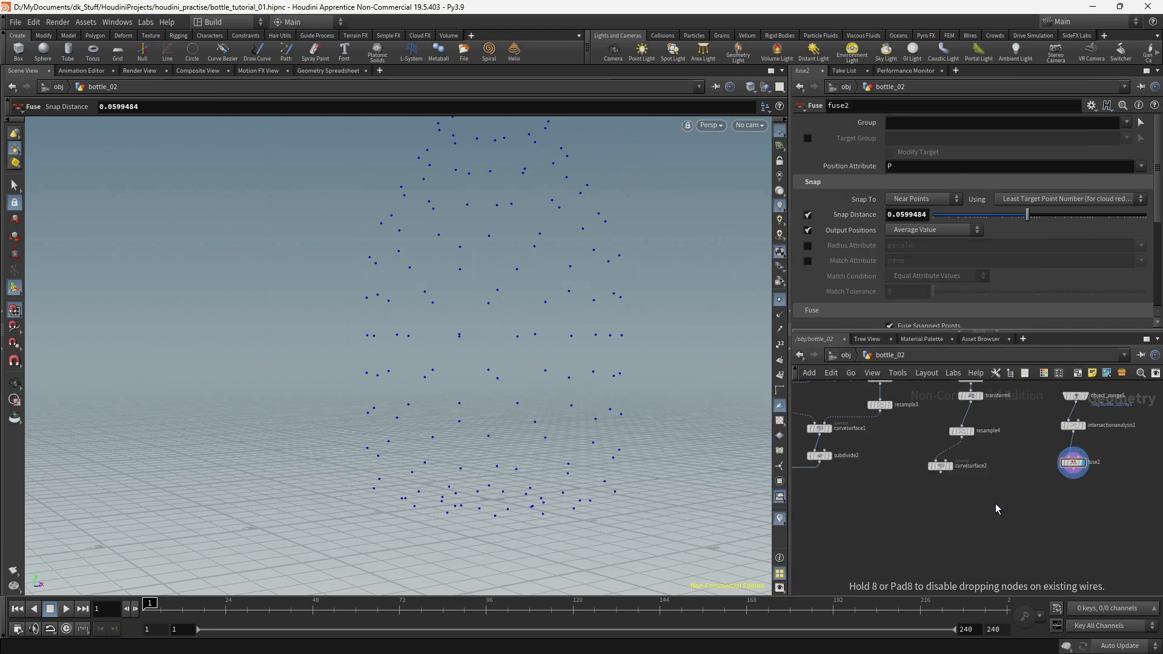
click(999, 509)
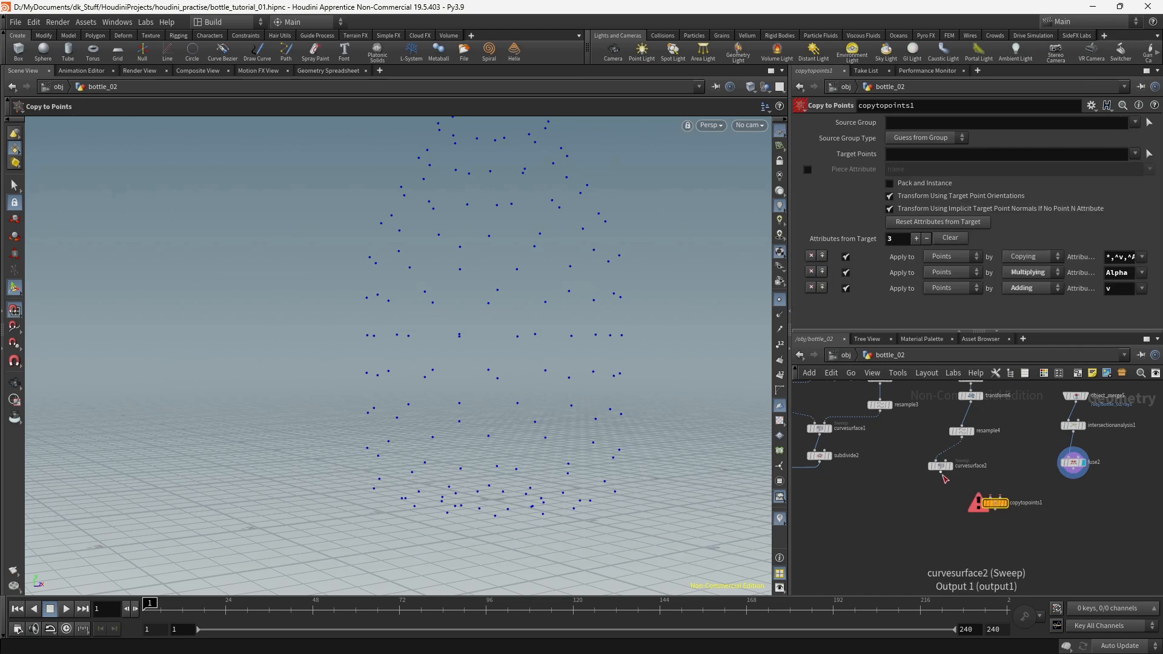
Step: Connect the coil's sweep as the copy source and the fused points as the target, and display the Copy to Points node
click(942, 474)
click(989, 498)
click(1074, 478)
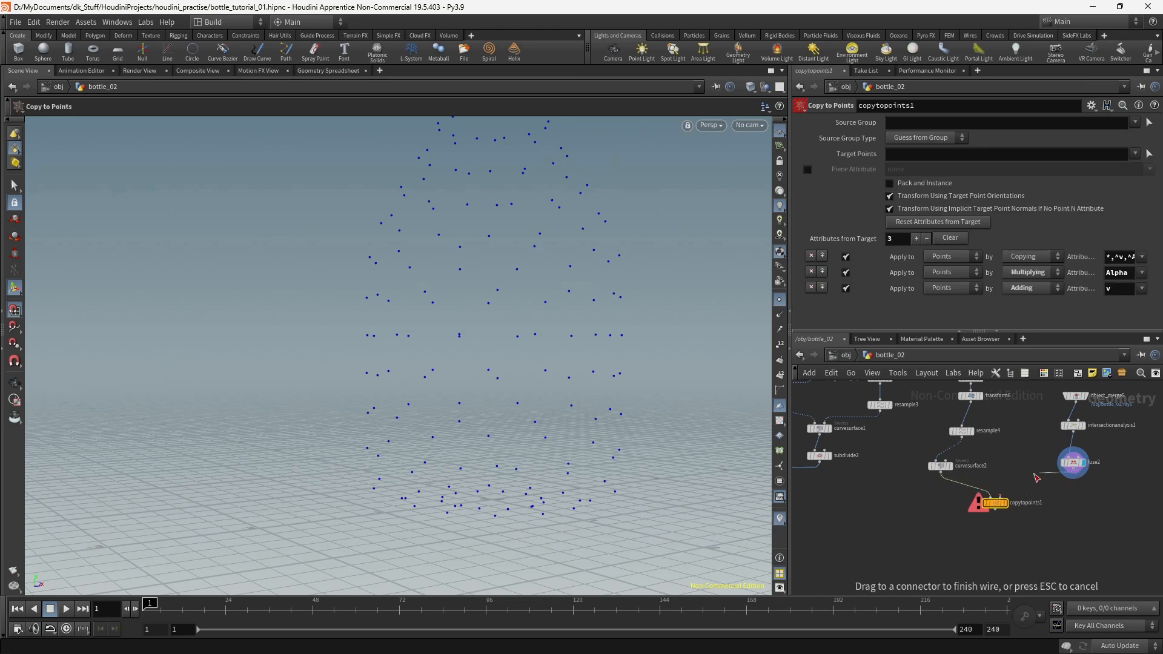
click(1005, 497)
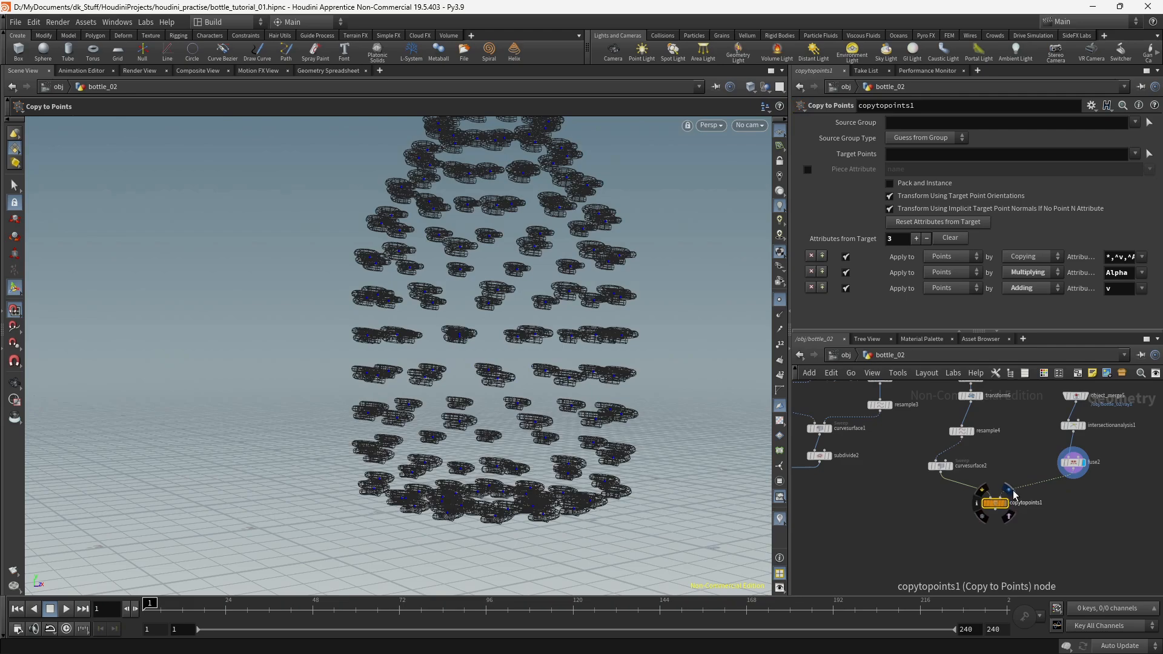
click(1010, 490)
alt+drag(722, 264, 749, 337)
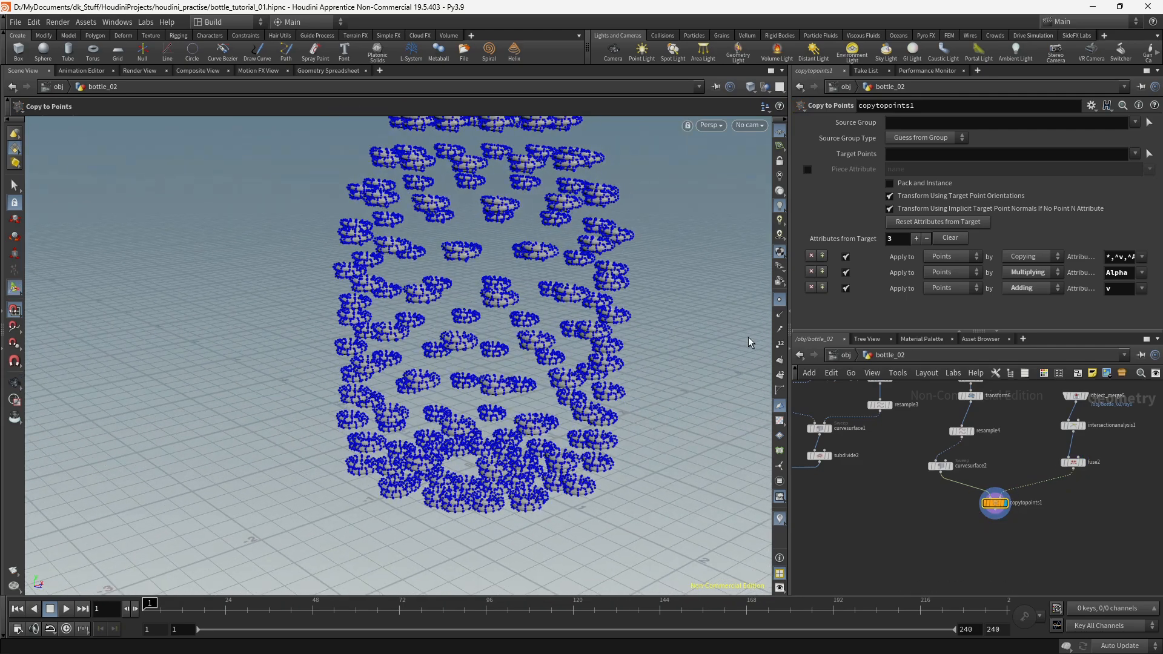
Step: Hide the point display in the viewport and inspect the coils copied around the bottle
click(780, 302)
alt+middle_drag(509, 346, 529, 412)
scroll(530, 410, down, 2)
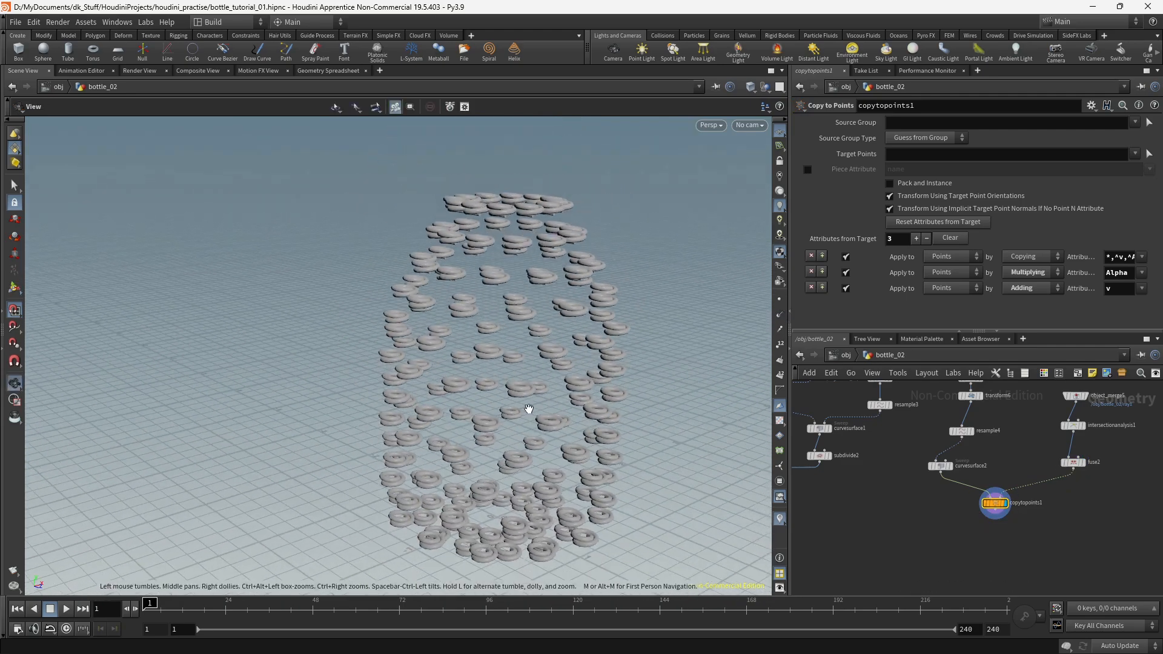
mouse_move(529, 410)
alt+mouse_down()
mouse_move(522, 373)
mouse_move(526, 405)
alt+mouse_up()
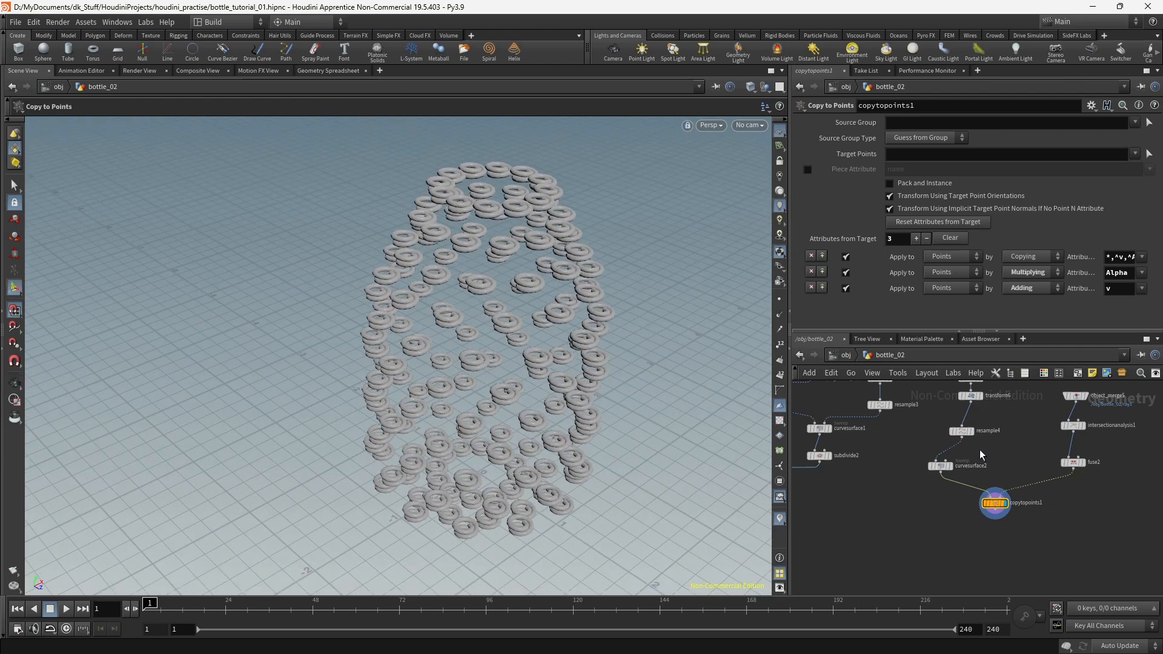
Step: Insert a Transform node between the coil's sweep and the Copy to Points node and reduce its Uniform Scale to shrink the copied coils
click(972, 396)
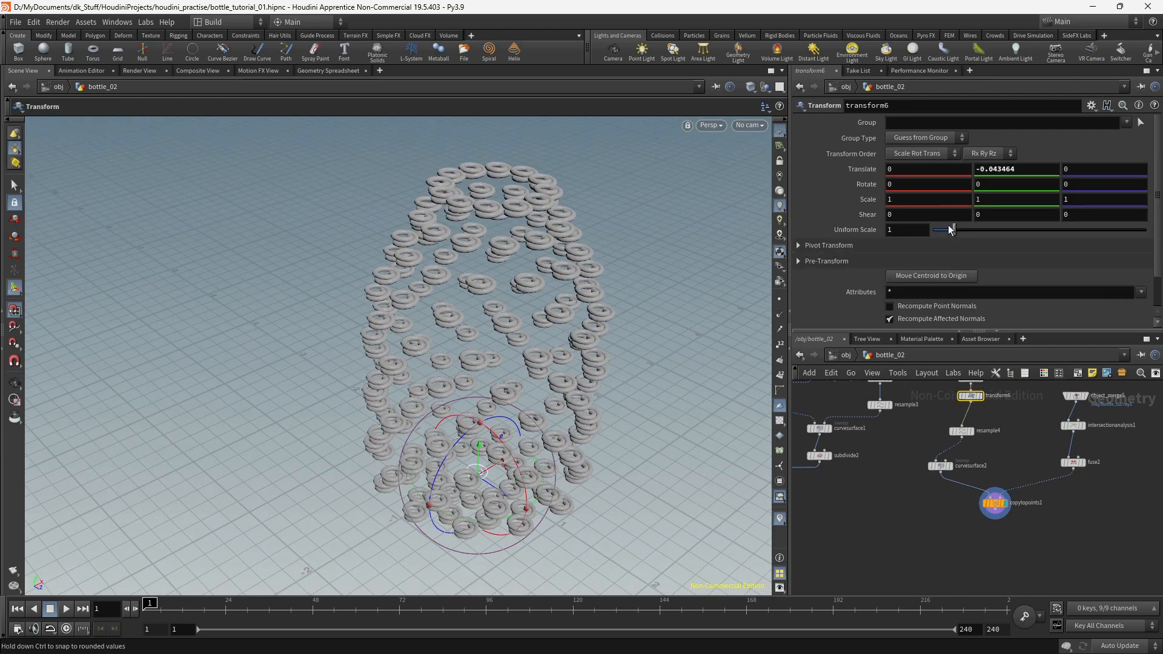
mouse_move(955, 232)
mouse_down()
mouse_move(946, 239)
mouse_move(955, 232)
mouse_up()
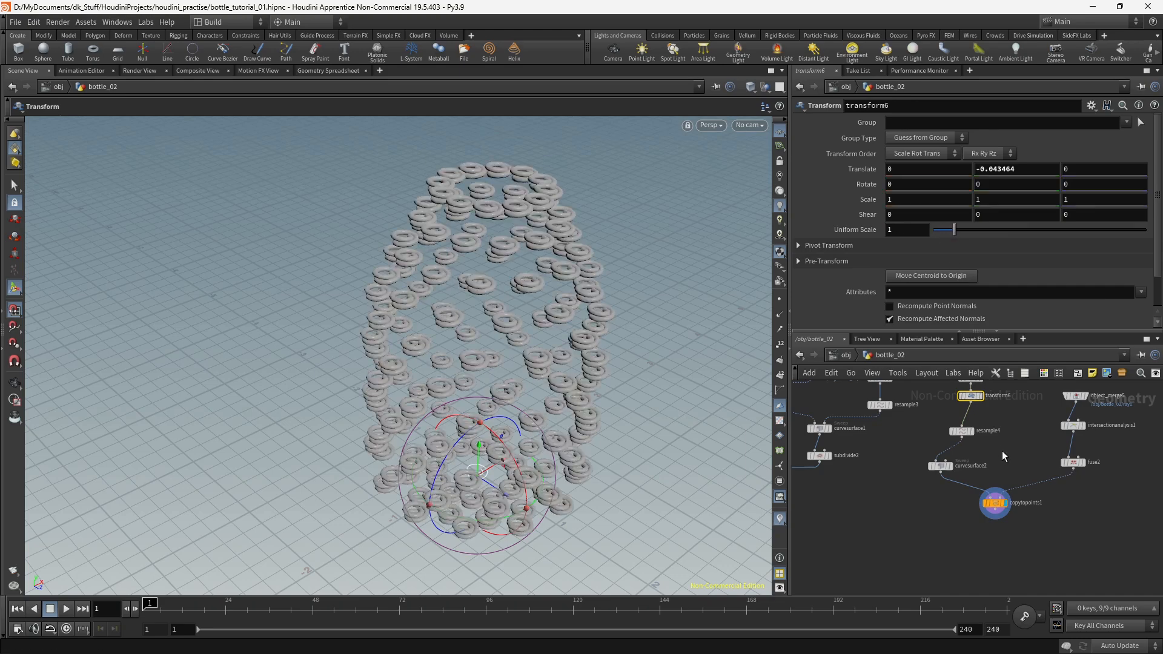
scroll(1002, 450, up, 3)
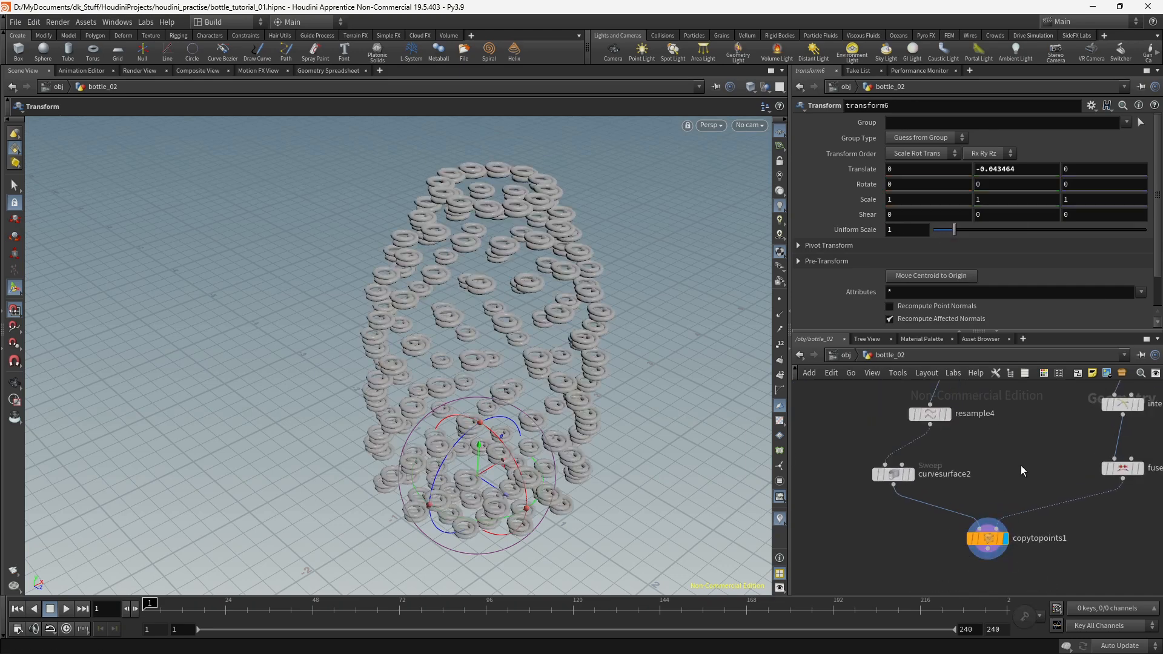
key(Tab)
text(tra)
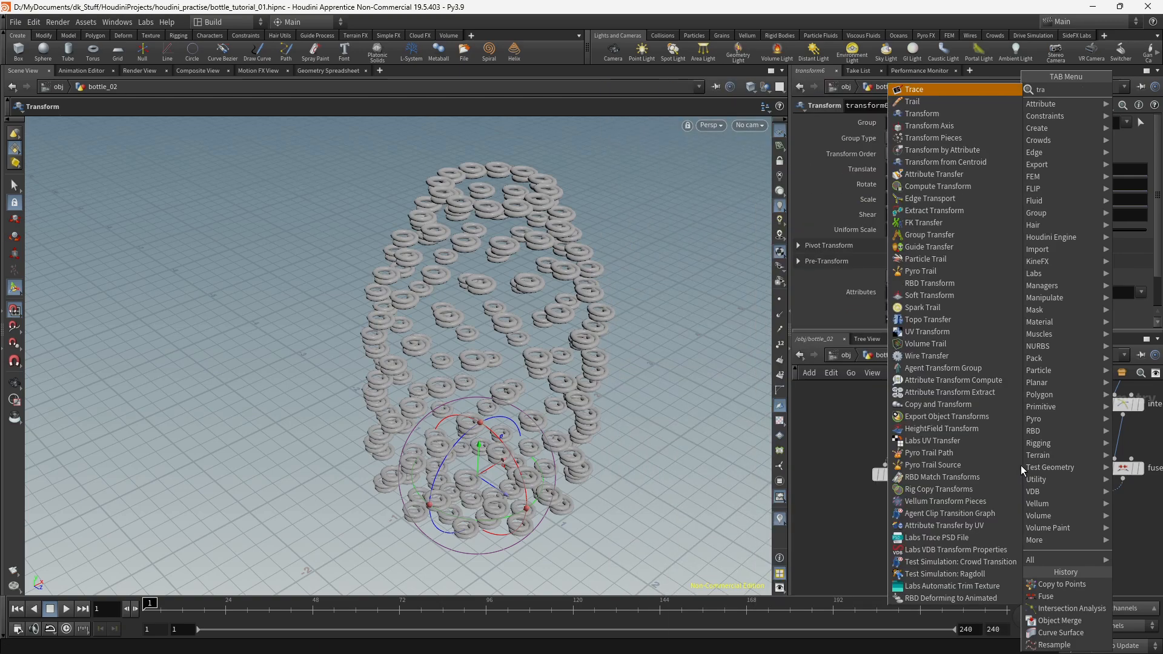
text(n)
key(Return)
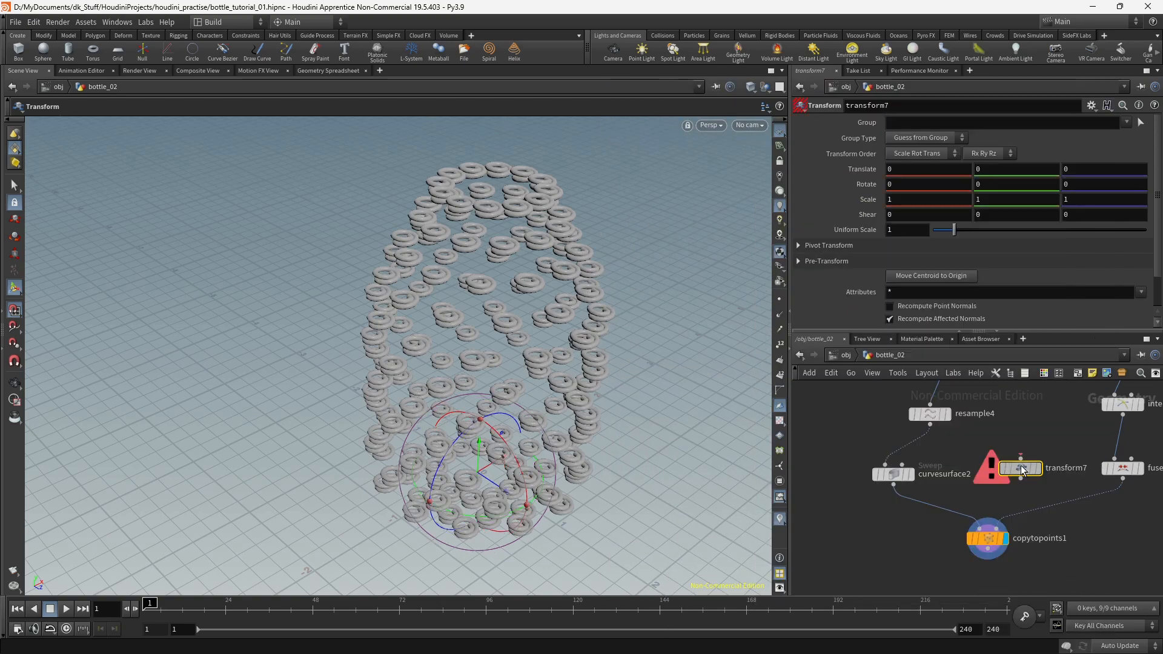
click(945, 514)
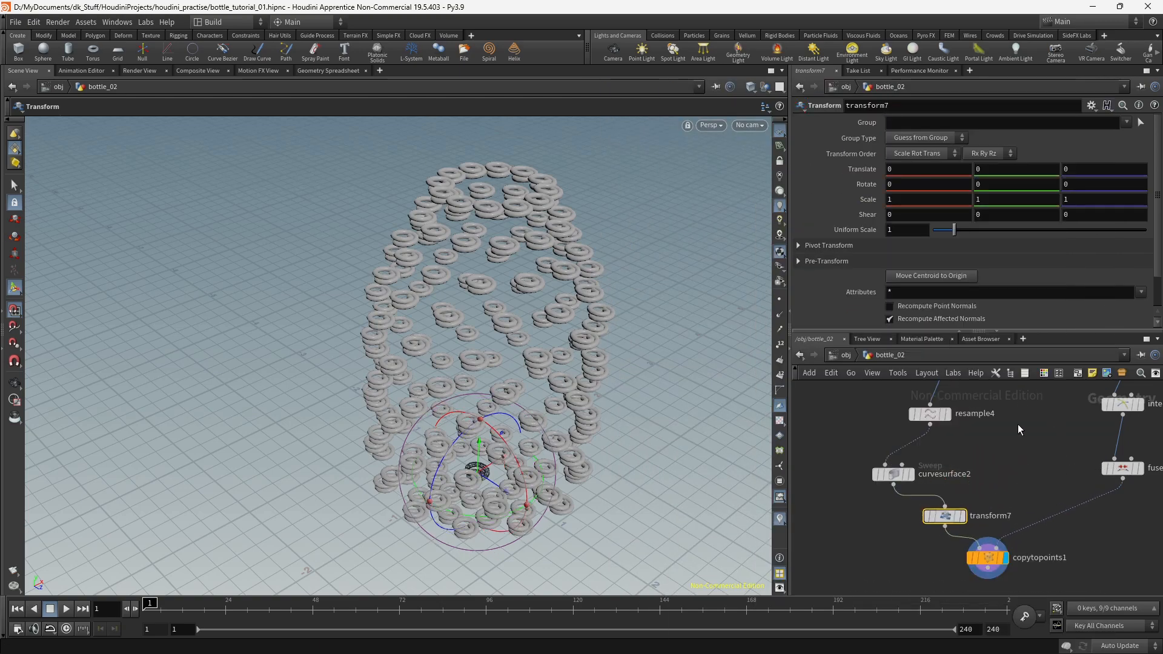
drag(951, 231, 945, 231)
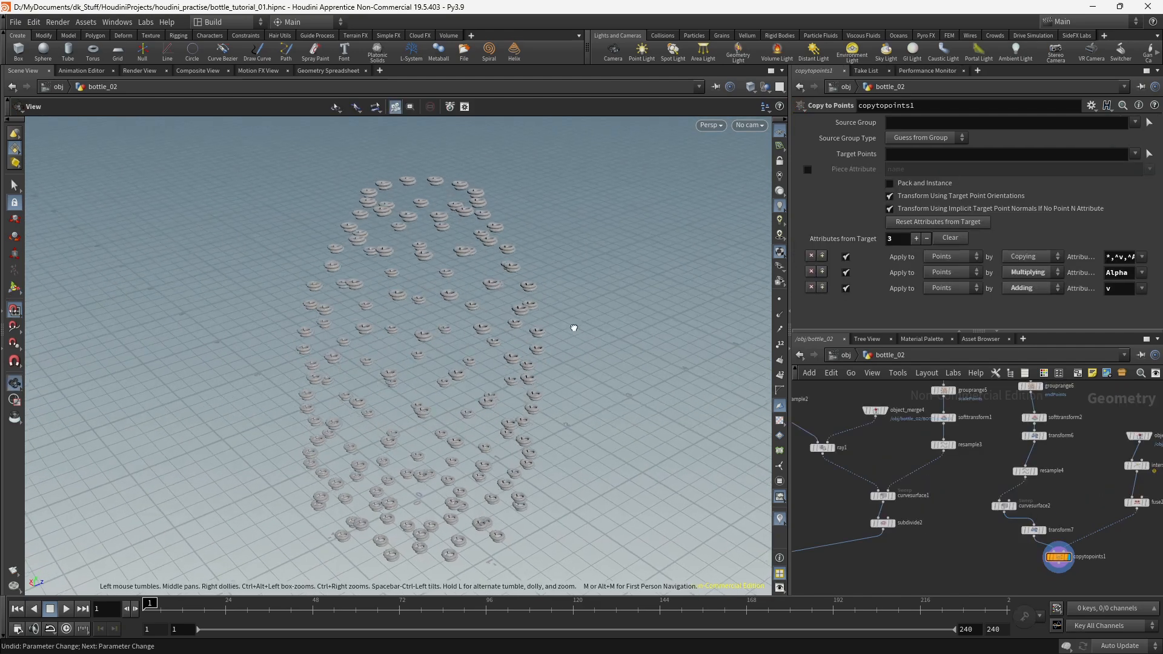
drag(580, 335, 583, 238)
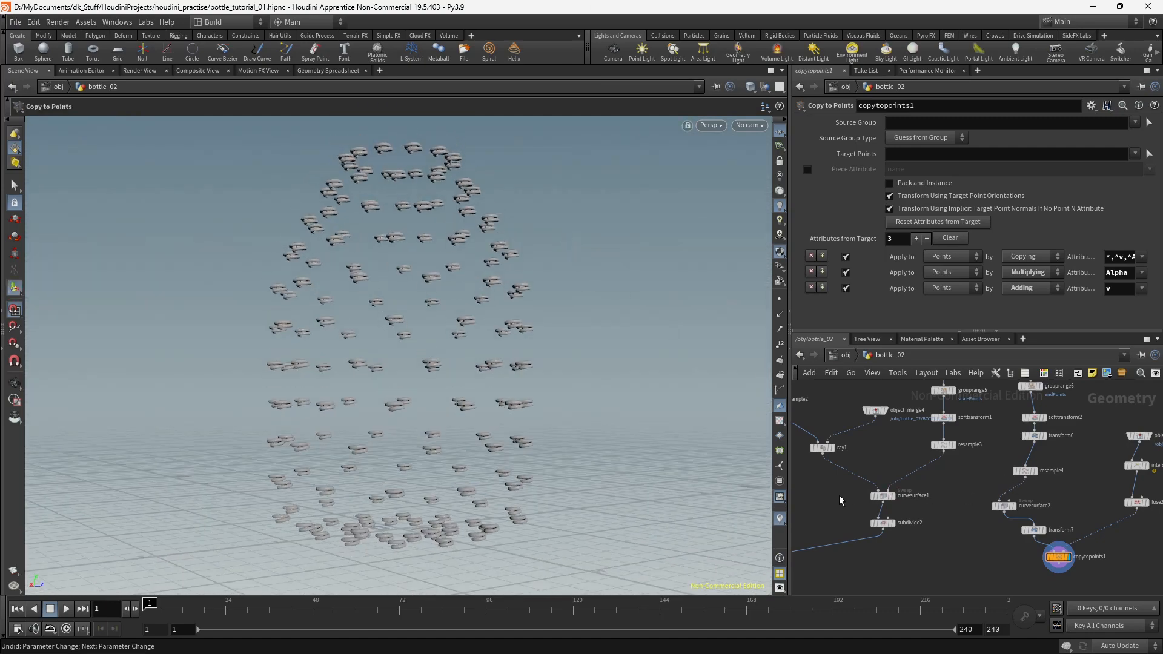
Step: Insert an Orientation Along Curve node between the lattice's resample2 and ray1 nodes
middle_drag(843, 496, 1082, 517)
middle_drag(989, 507, 919, 482)
key(Tab)
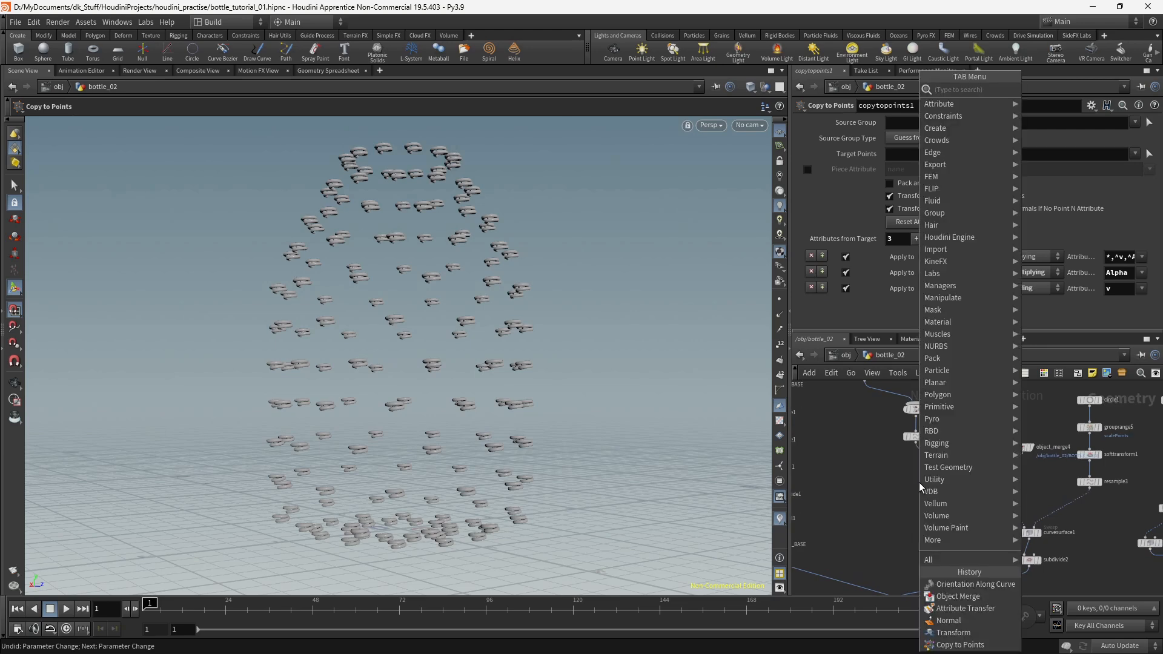
text(orien)
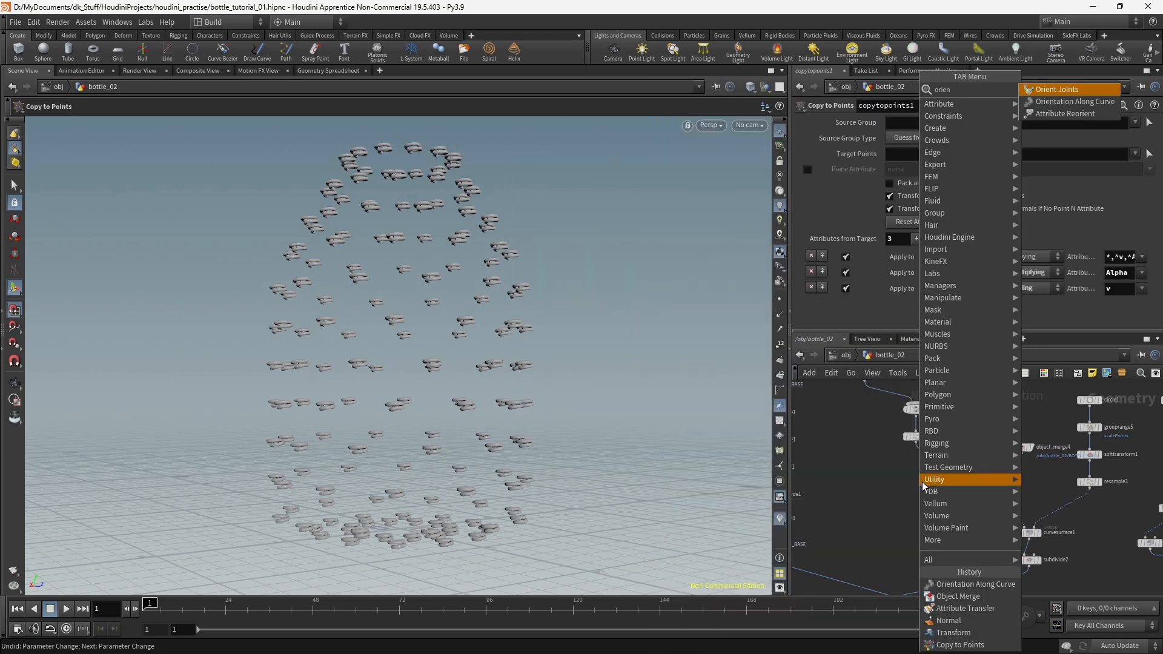
key(Down)
key(Return)
click(922, 483)
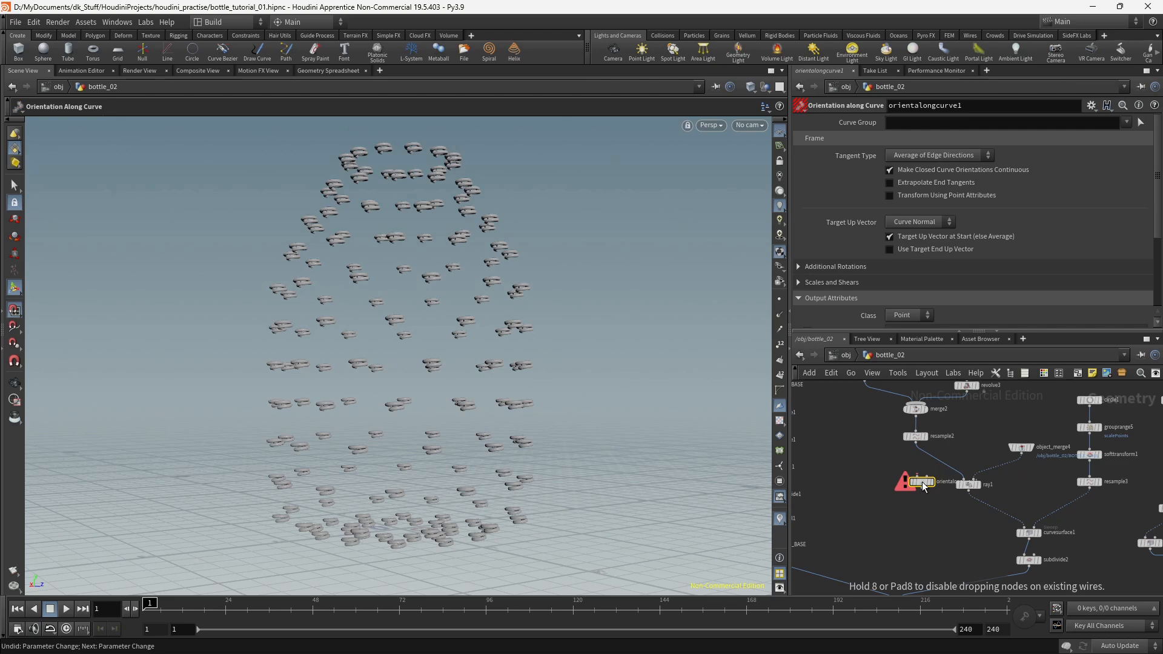
drag(924, 485, 937, 466)
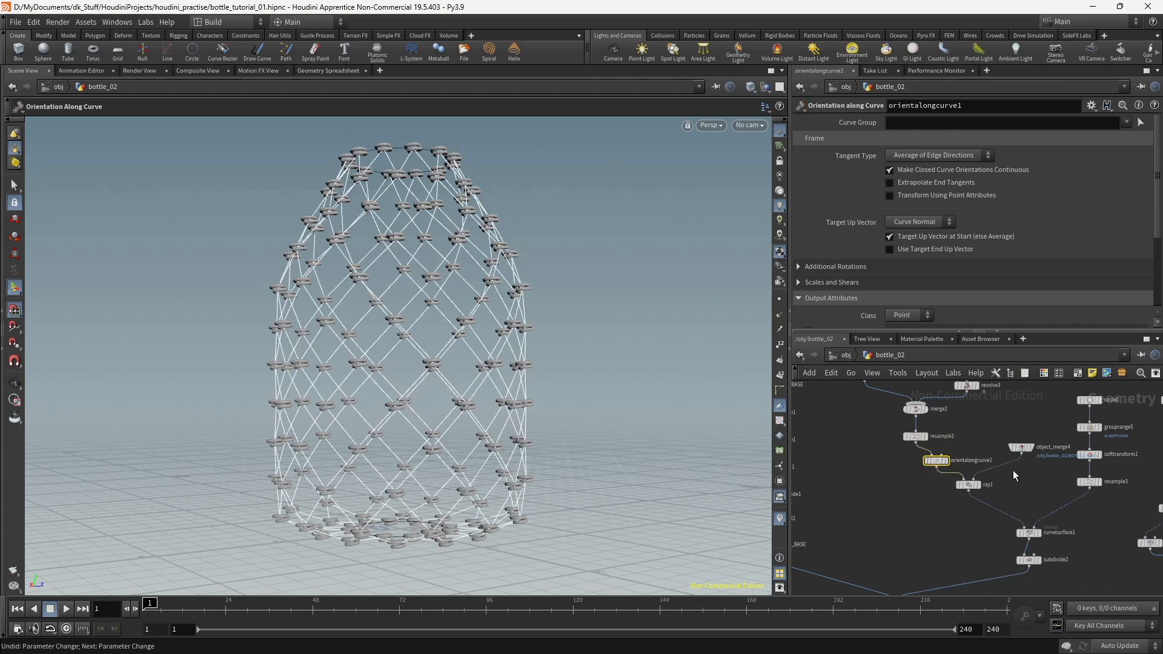
middle_drag(1013, 470, 896, 487)
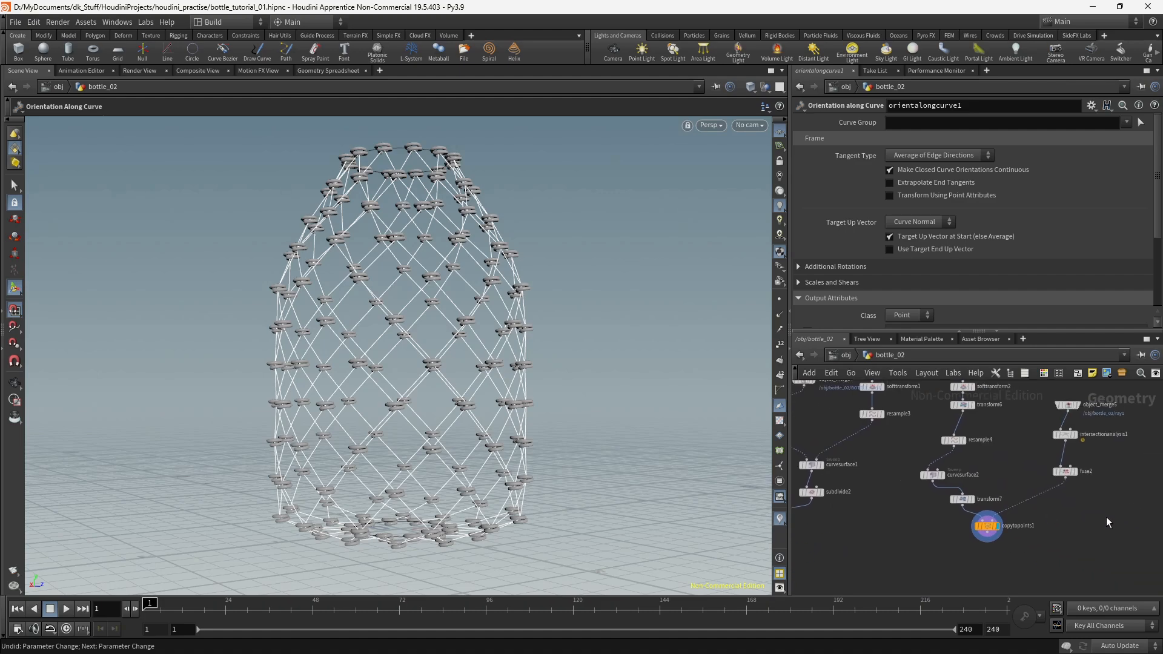
Step: Insert an Attribute Transfer node between fuse2 and the Copy to Points node's target input
middle_drag(1105, 517, 1064, 514)
click(1046, 508)
scroll(1044, 505, up, 1)
key(Tab)
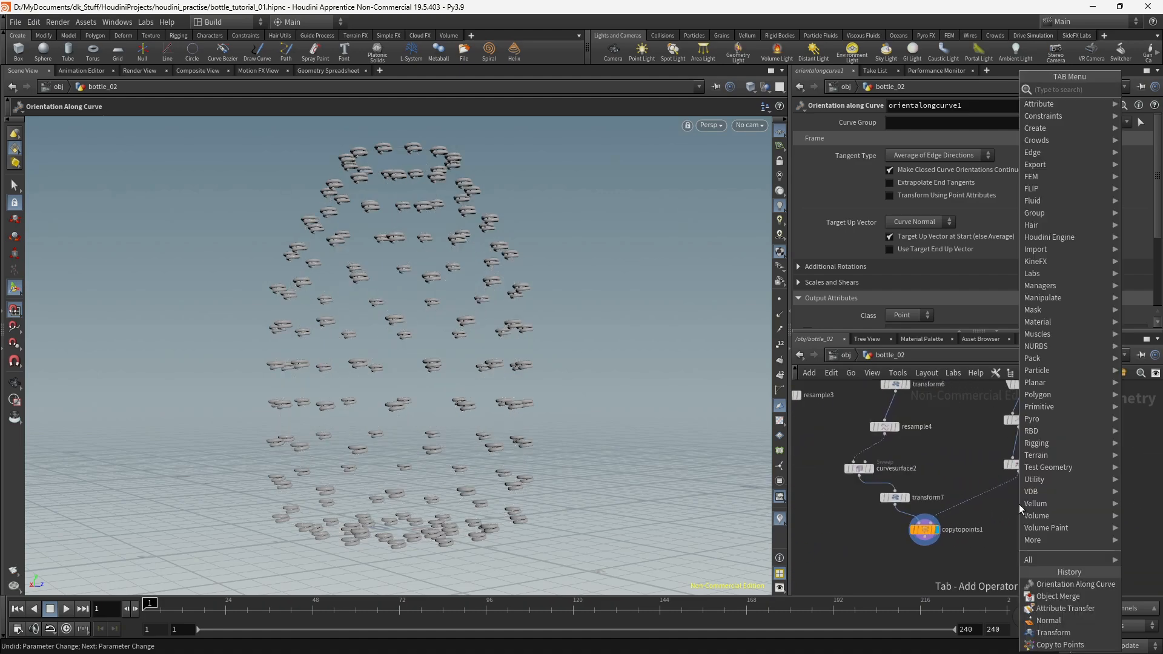
text(attribute trans)
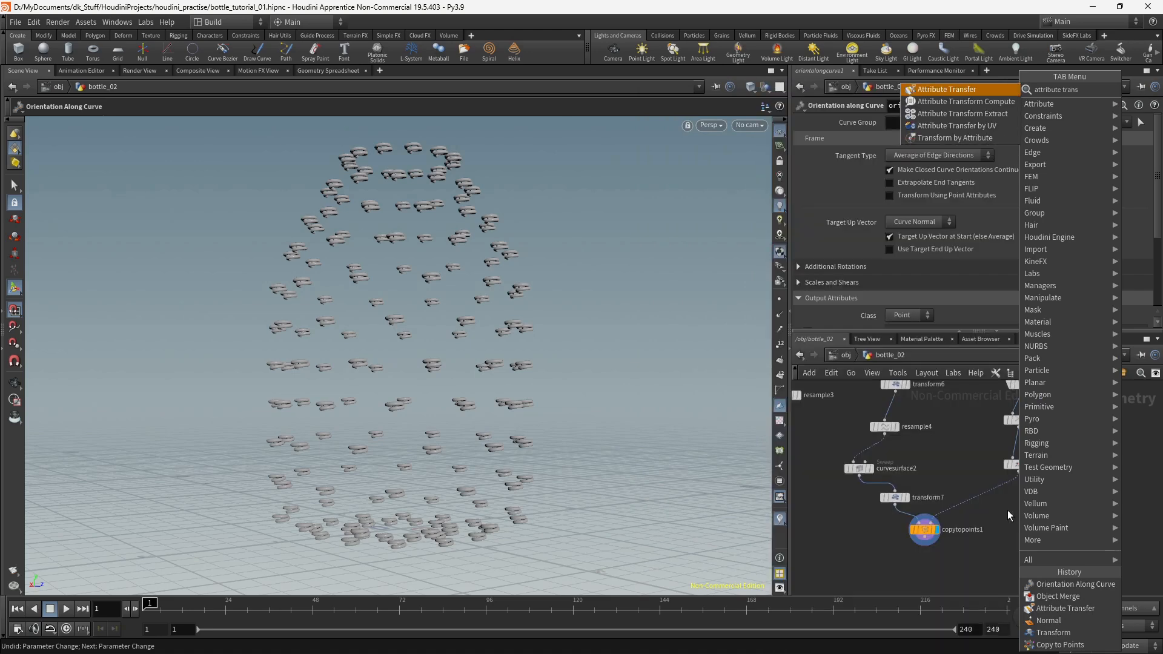
key(Return)
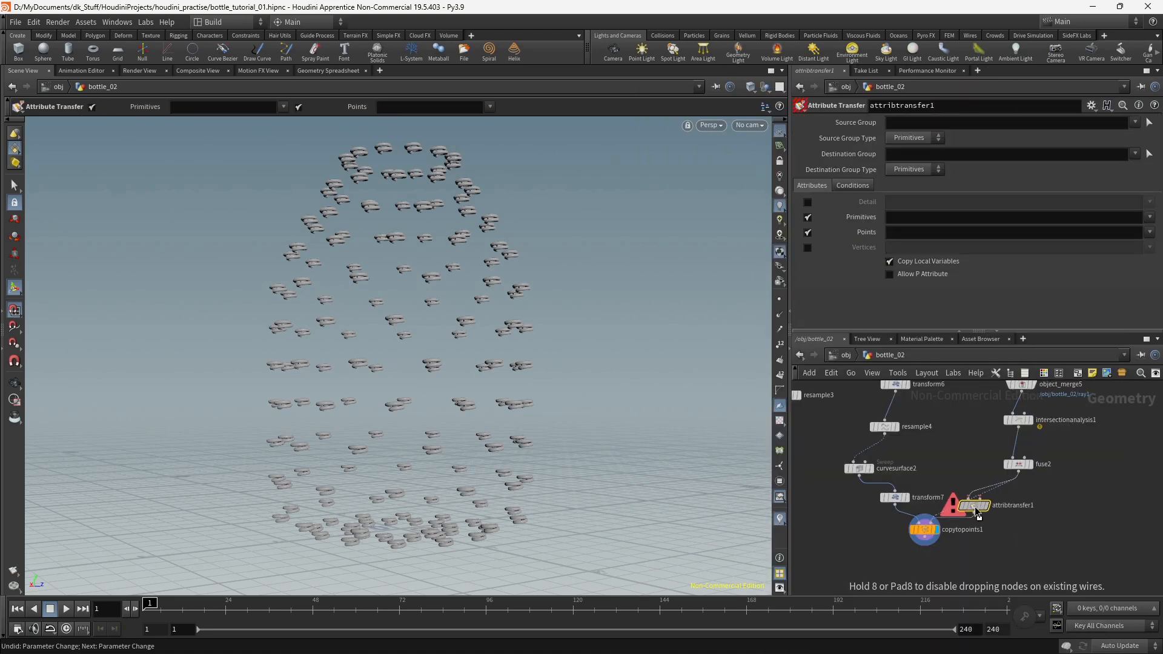
click(975, 506)
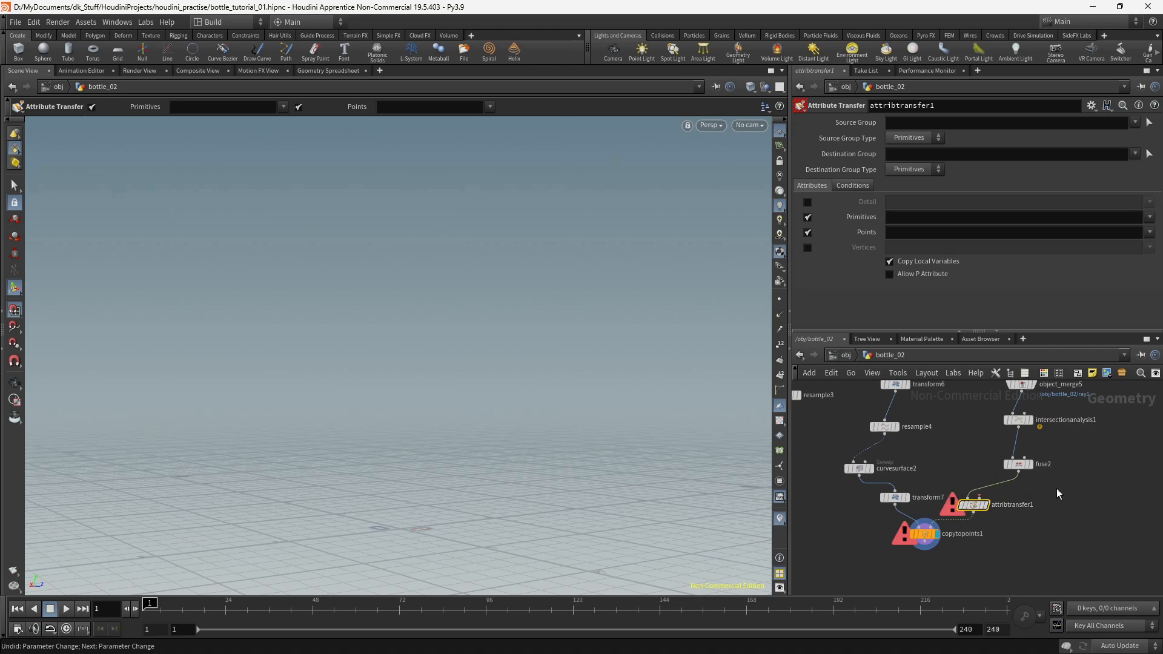
Step: Add an Object Merge node as the Attribute Transfer's second input and set its Object 1 to /obj/bottle_02/orientalongcurve1
key(Tab)
text(obje)
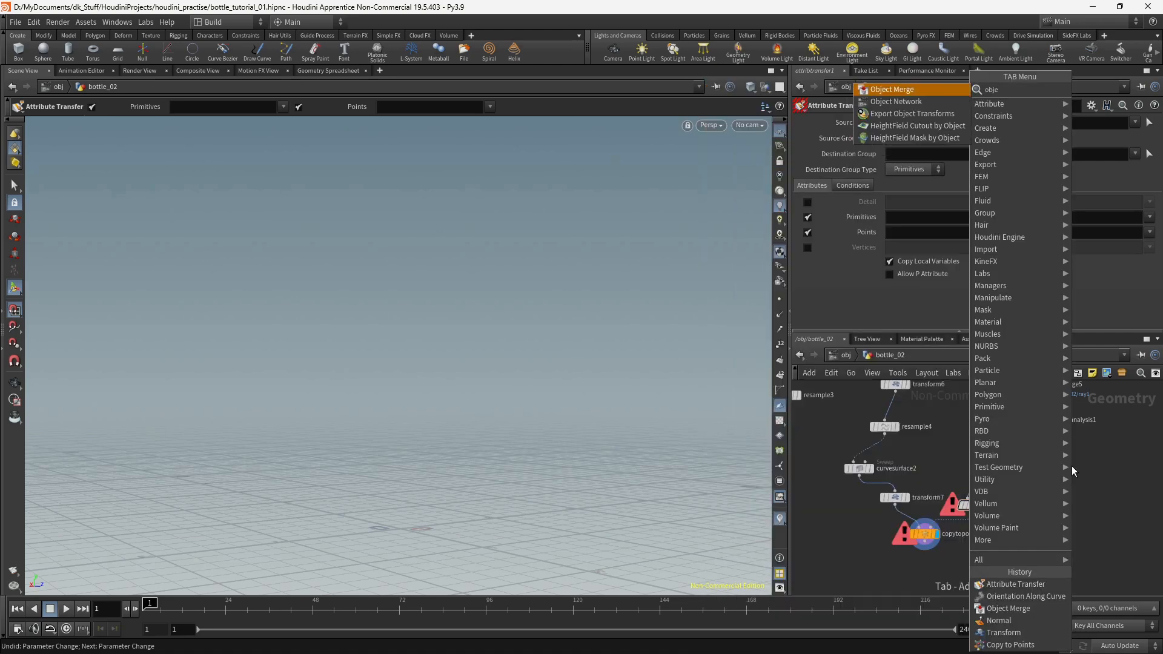
text(c mer)
key(Return)
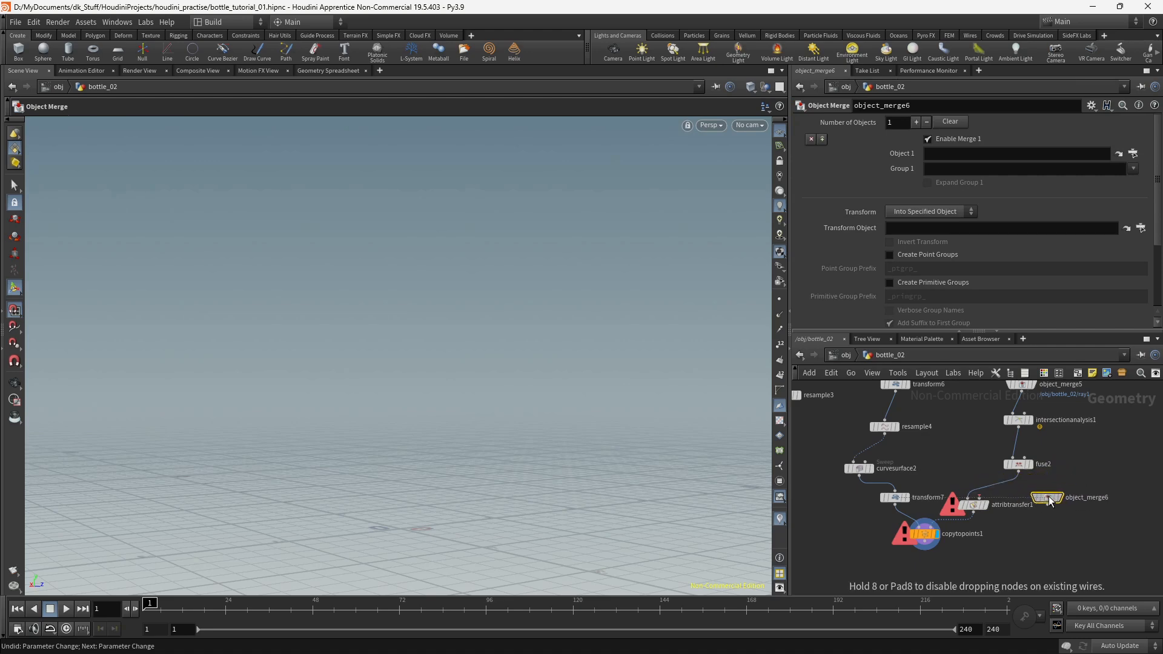
click(1050, 500)
drag(1049, 502, 980, 497)
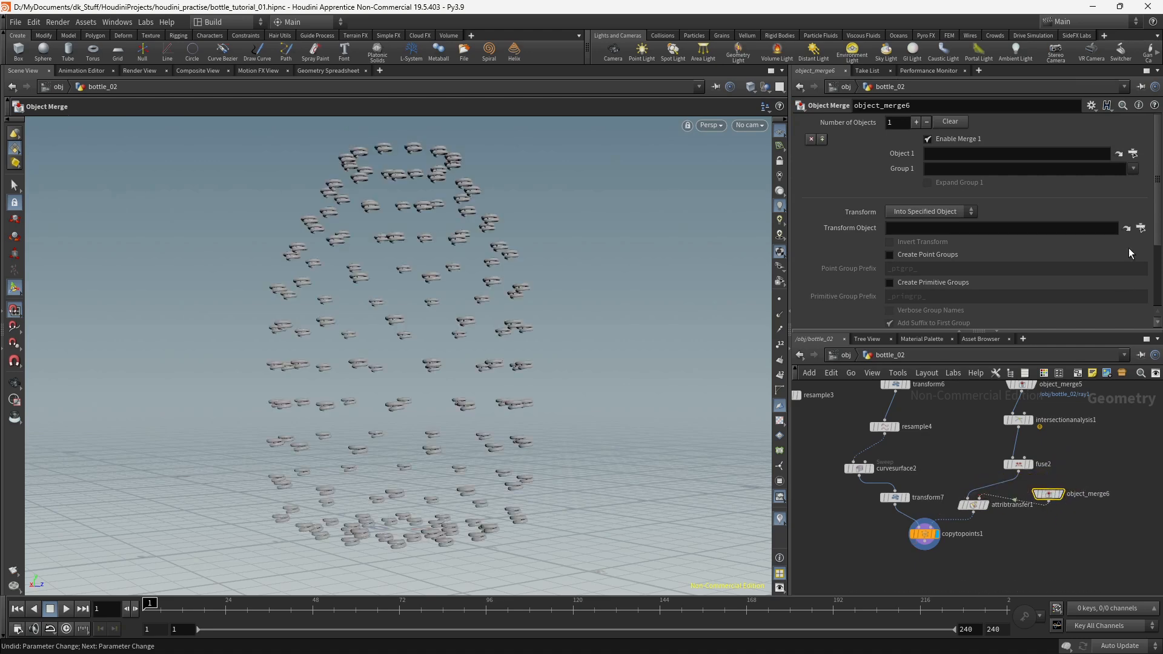
click(1133, 154)
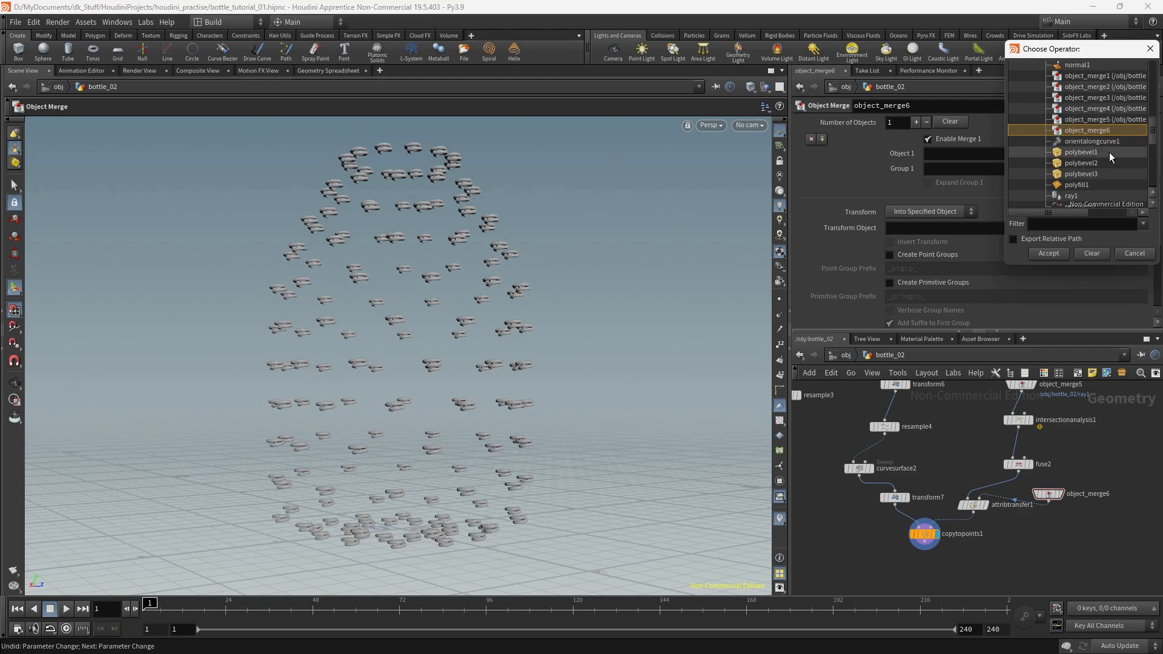
double_click(1110, 140)
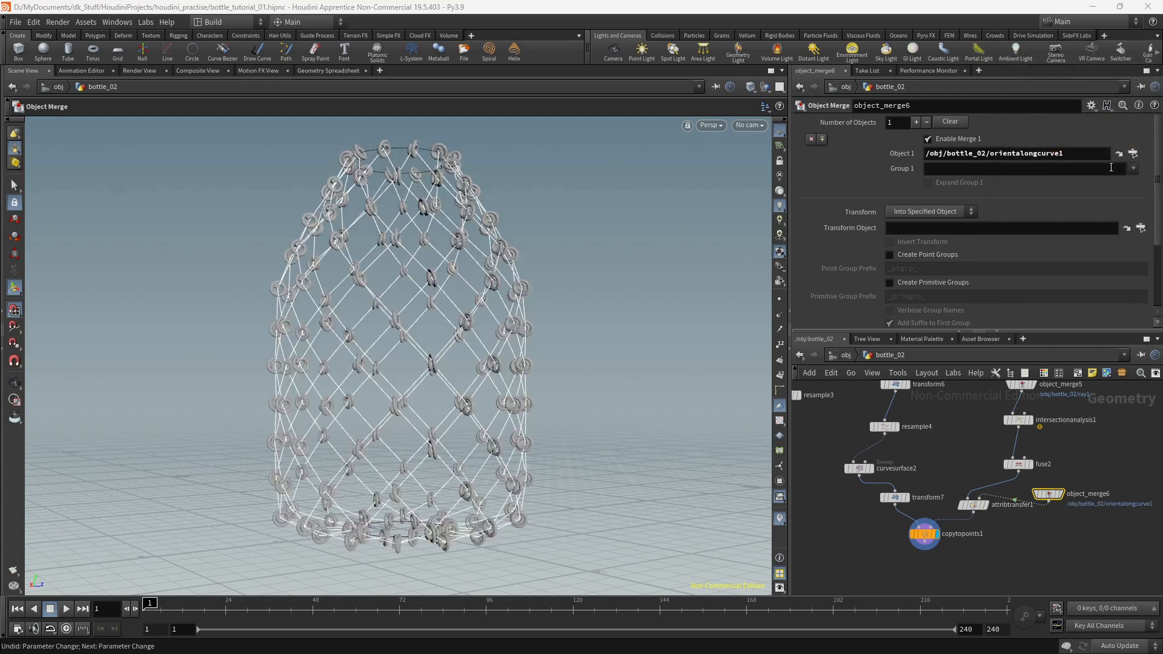
Step: Set the X rotation of the coil's transform6 node to 90 to reorient the copied coils
alt+drag(455, 382, 507, 411)
middle_drag(935, 439, 952, 498)
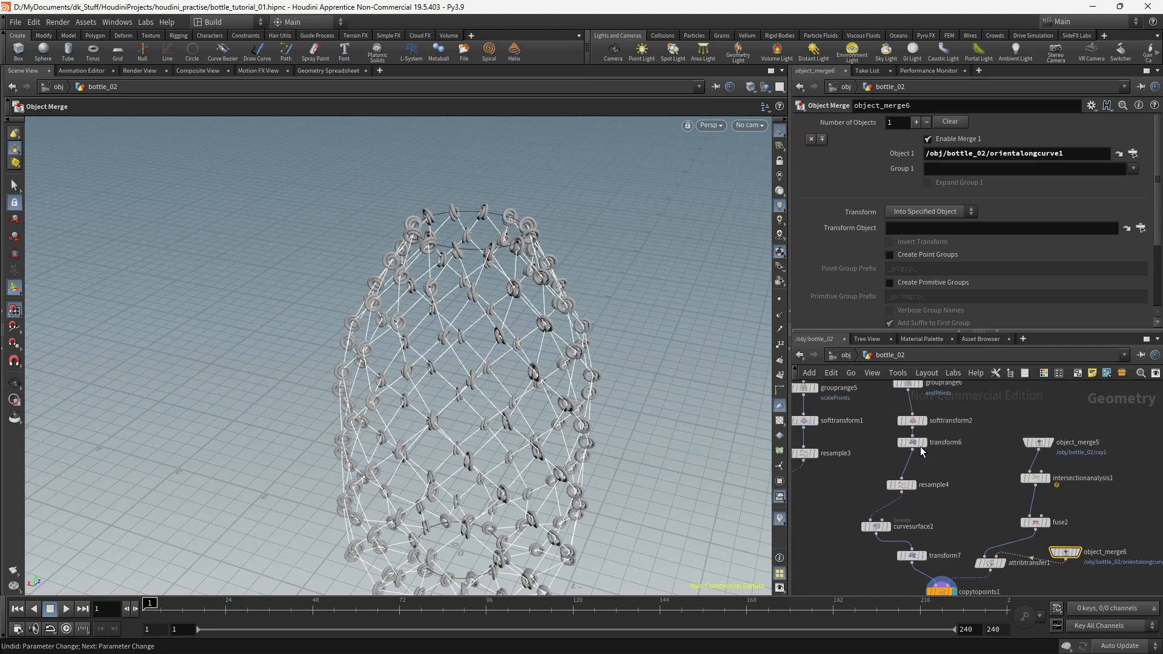
click(915, 444)
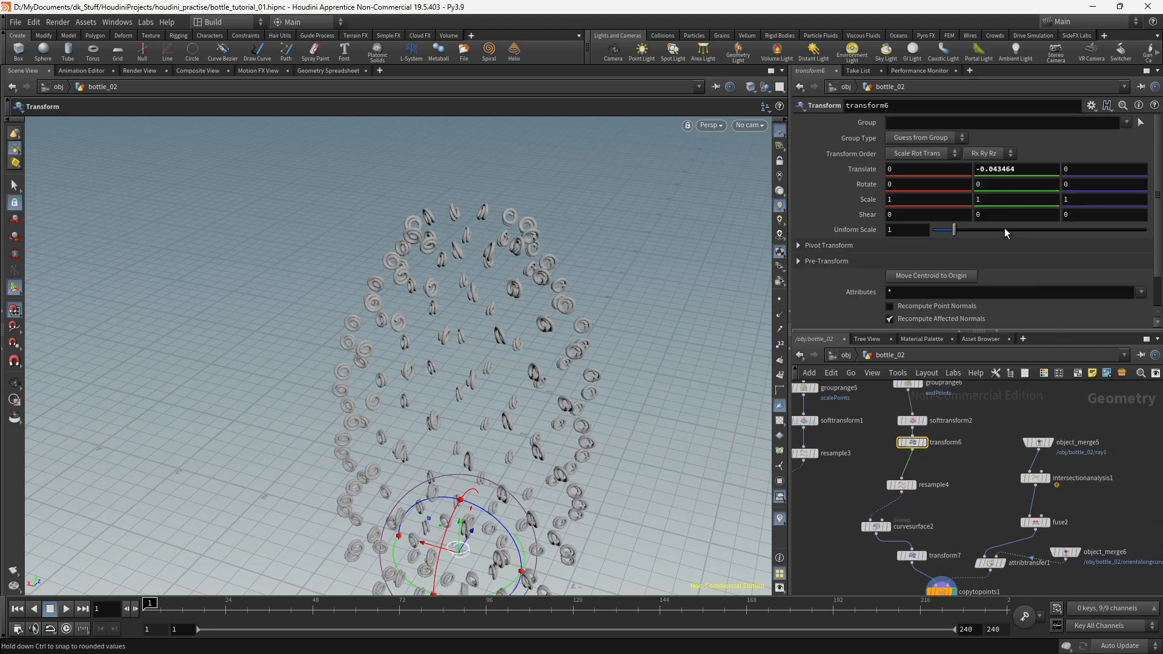
text(90)
key(Return)
alt+drag(597, 346, 631, 285)
Step: Connect the Copy to Points output into merge3 and display the merged bottle, net and coils
middle_drag(973, 547, 1092, 416)
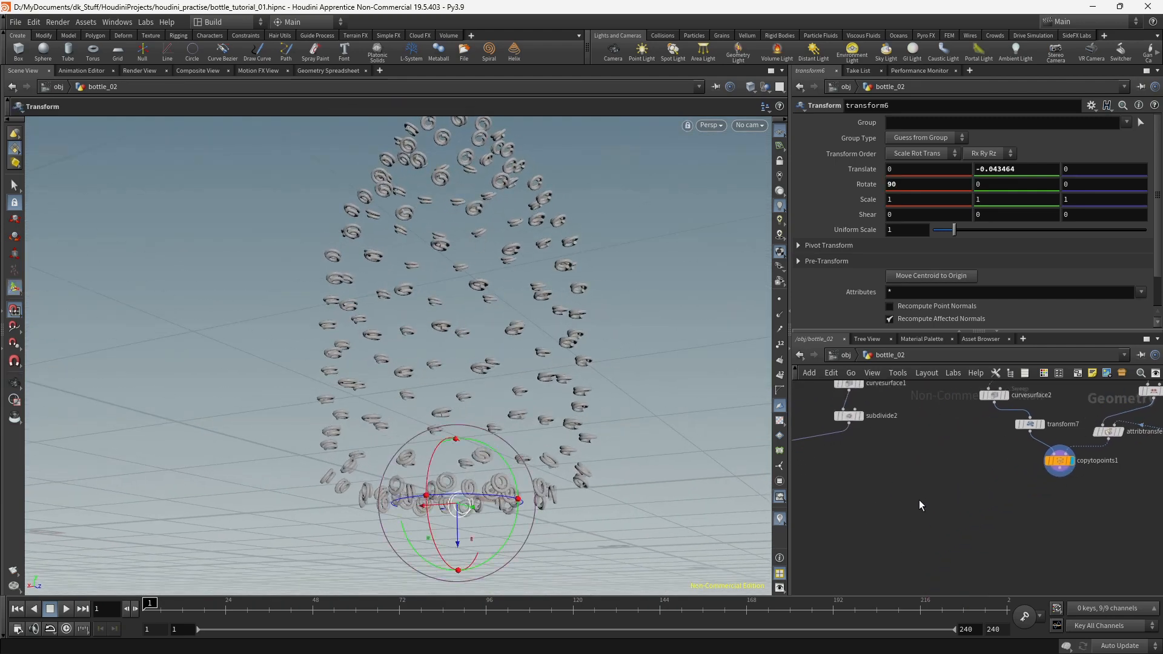
middle_drag(919, 500, 978, 542)
scroll(1008, 524, down, 2)
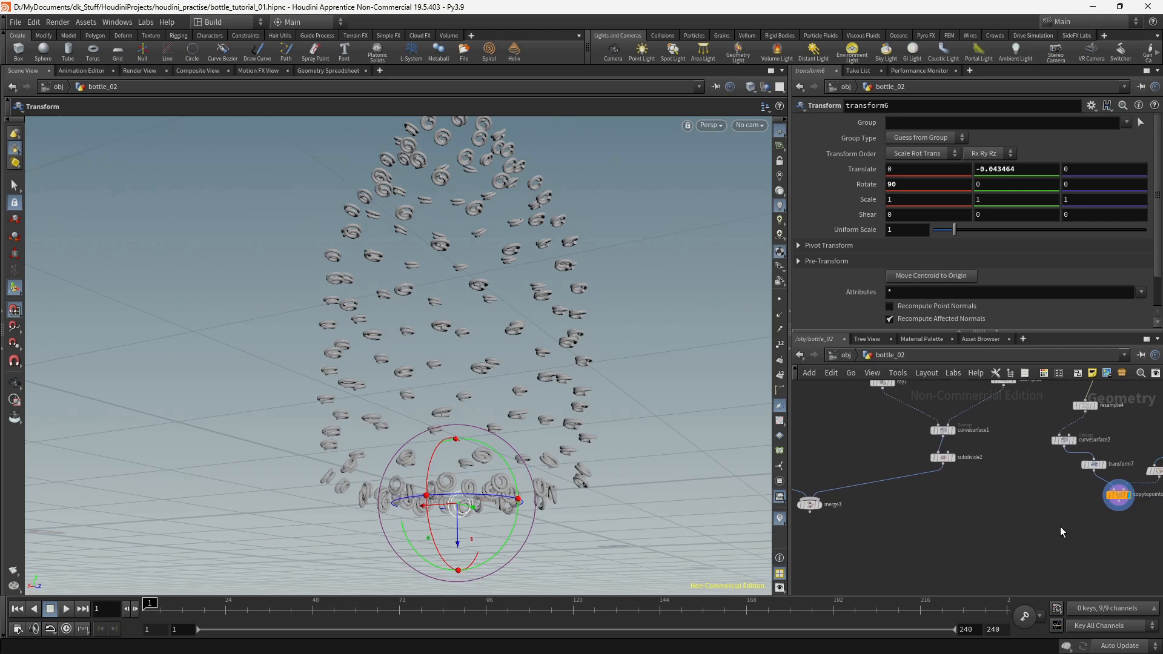
click(1118, 503)
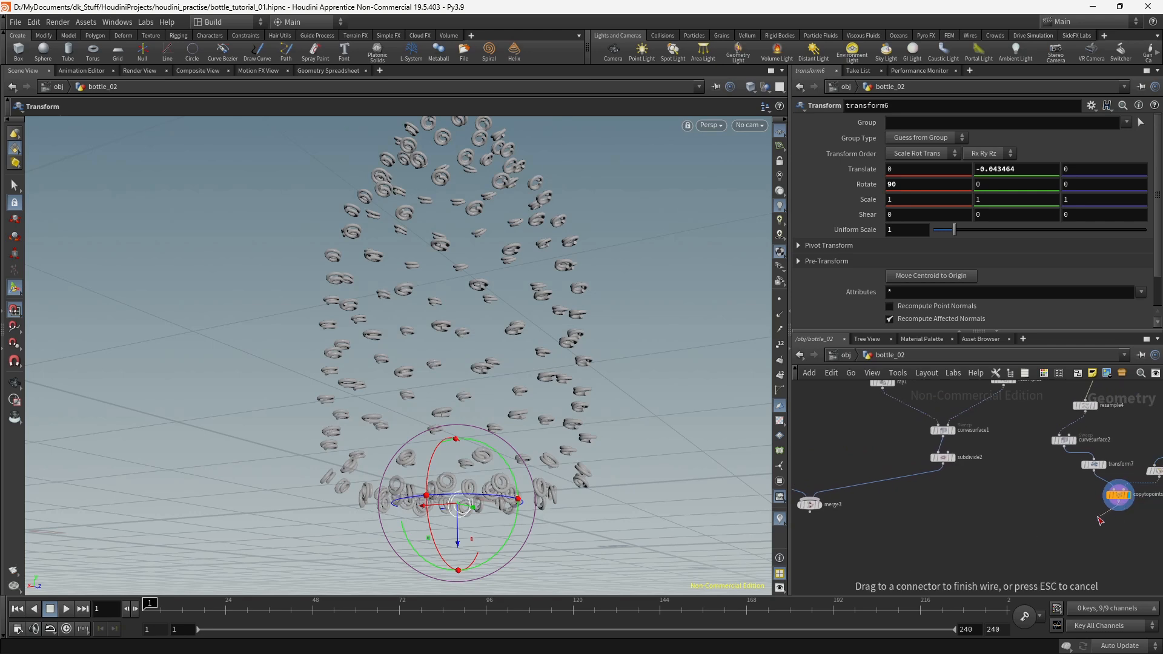
click(825, 507)
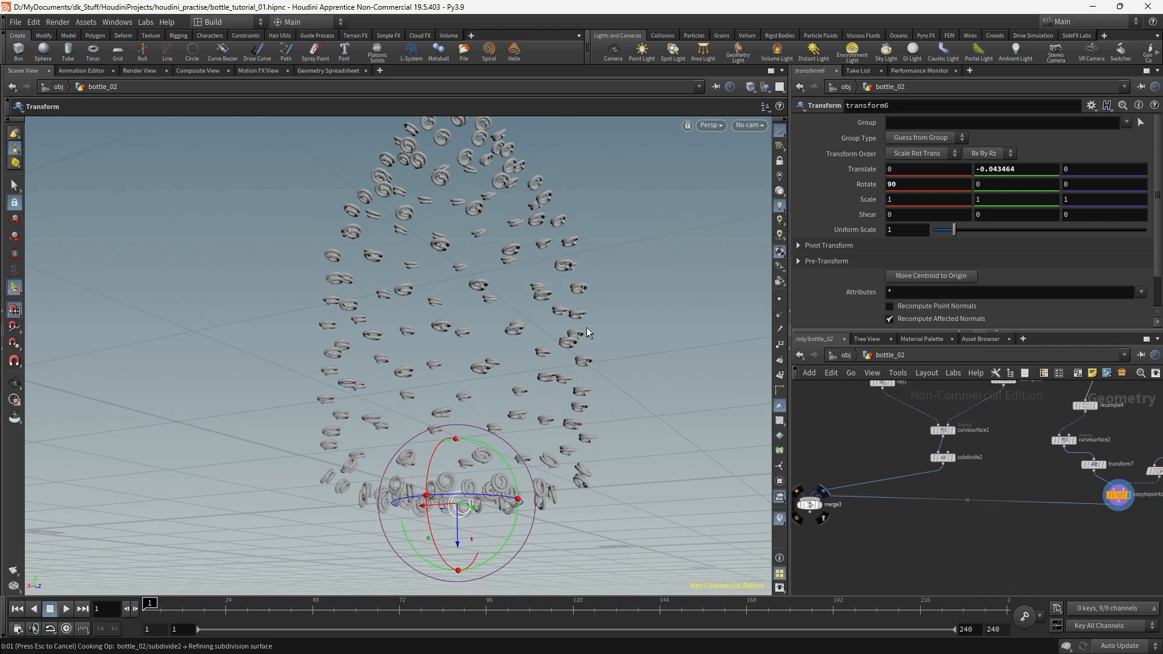
Step: Inspect how the rope coils sit on the lattice intersections around the bottle from several angles
alt+drag(579, 323, 552, 329)
alt+middle_drag(473, 248, 478, 379)
alt+right_drag(479, 379, 597, 332)
alt+drag(598, 333, 553, 389)
alt+middle_drag(553, 389, 573, 418)
alt+drag(574, 418, 594, 389)
alt+right_drag(595, 390, 543, 446)
alt+middle_drag(543, 447, 452, 257)
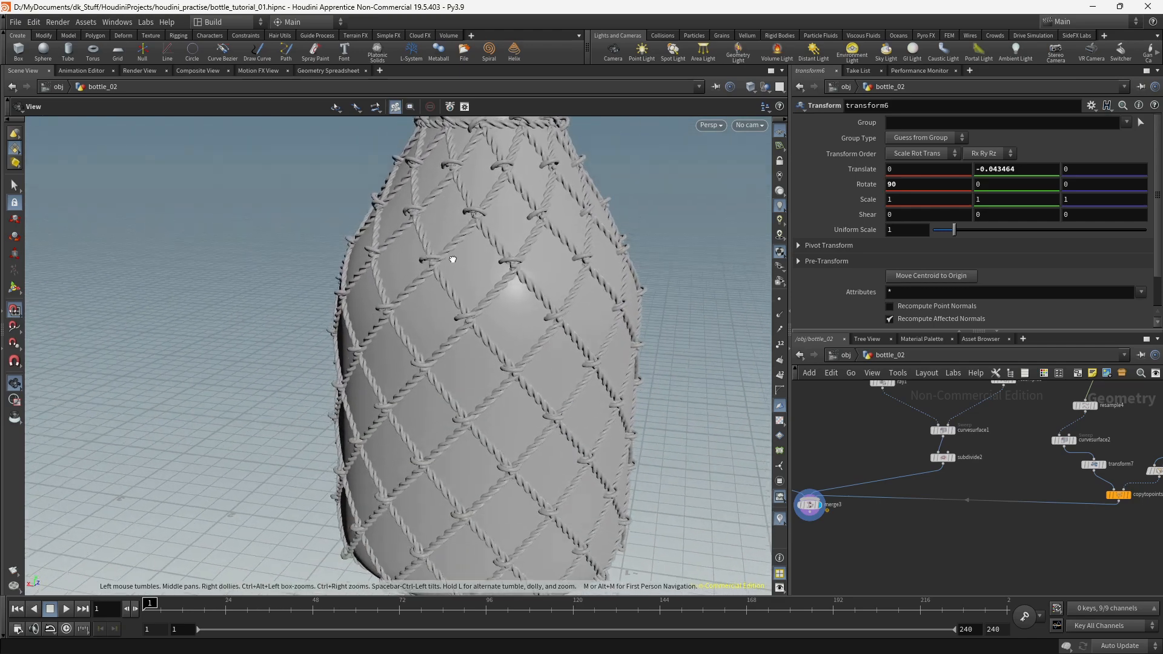
alt+drag(452, 257, 436, 233)
middle_drag(845, 436, 884, 443)
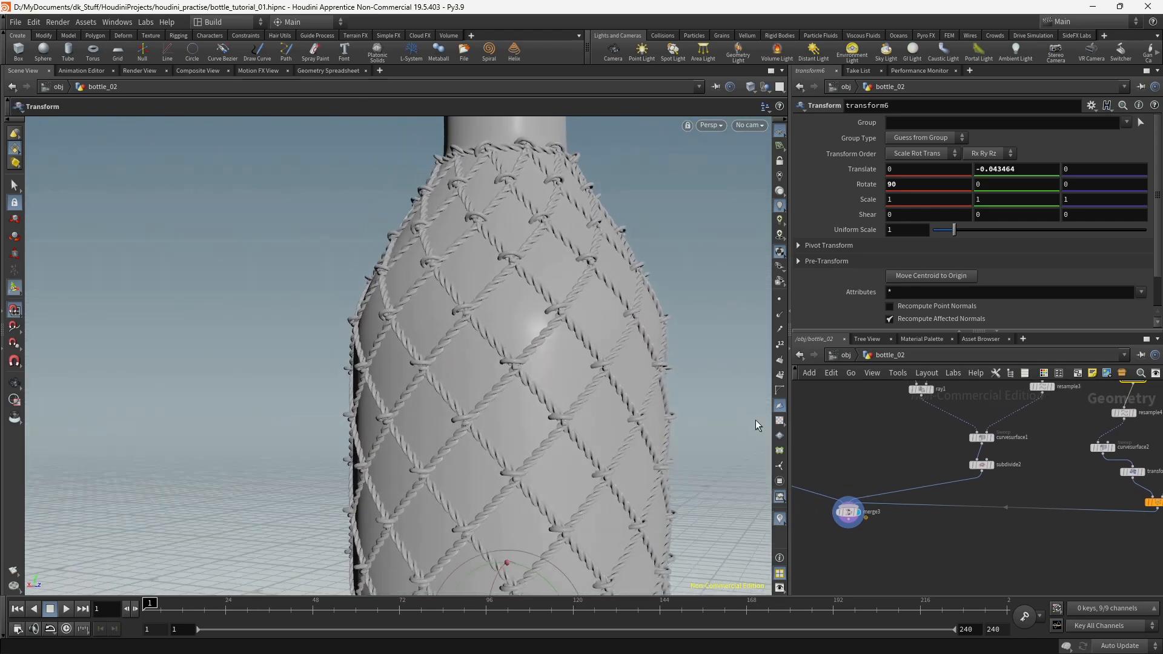
middle_drag(1056, 456, 962, 528)
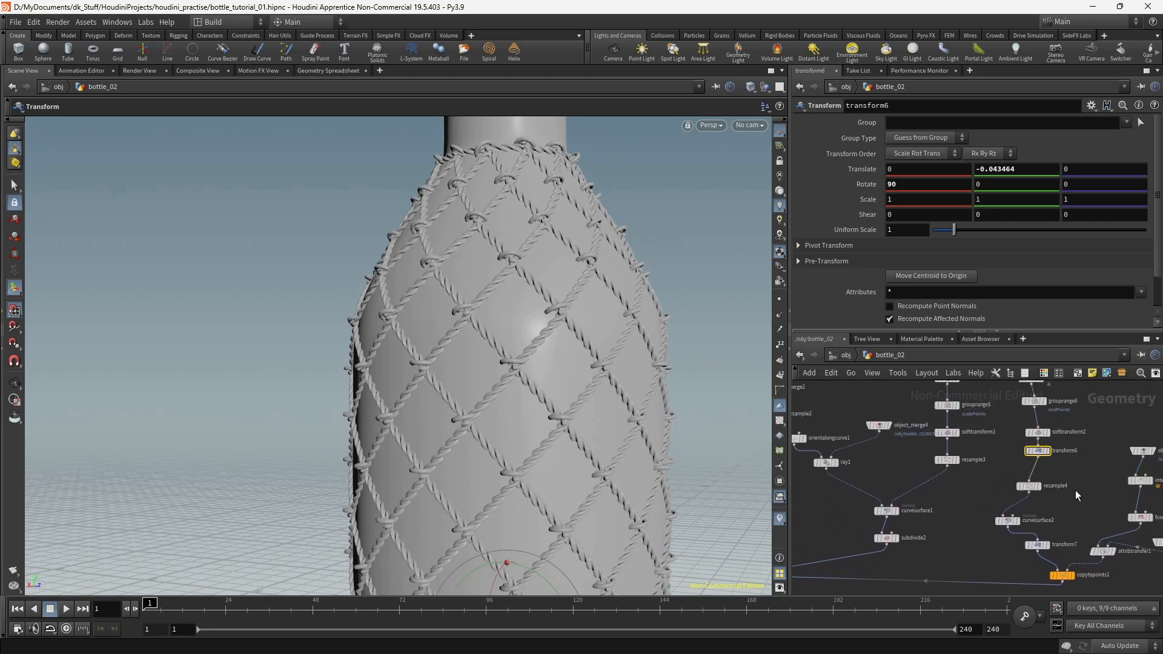
Step: Shift the coil in transform6 to a translation of about 0.013, 0.019, -0.050 to adjust its fit around the rope crossings
alt+drag(532, 288, 551, 116)
alt+drag(639, 275, 642, 212)
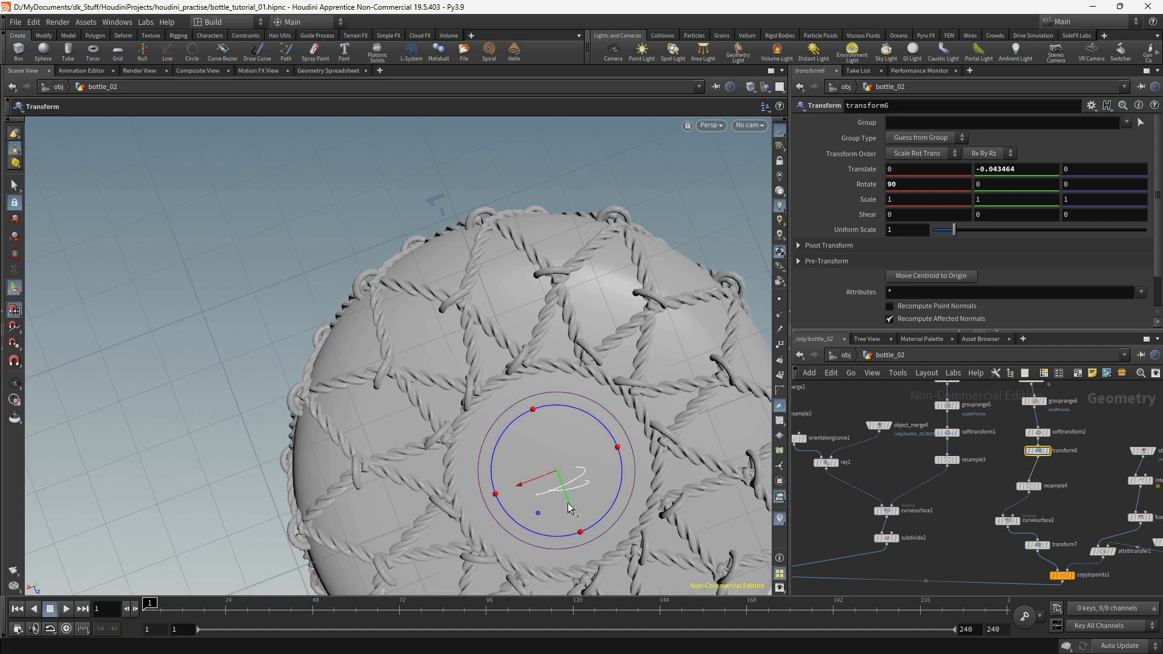
alt+drag(580, 479, 492, 417)
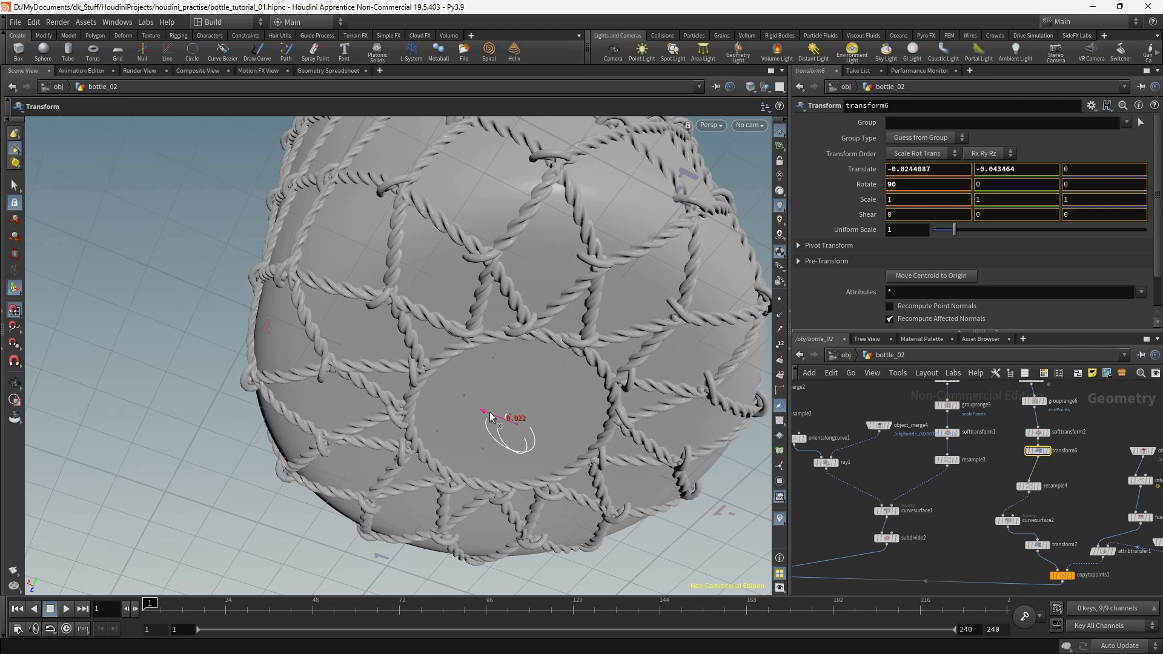
drag(481, 407, 532, 342)
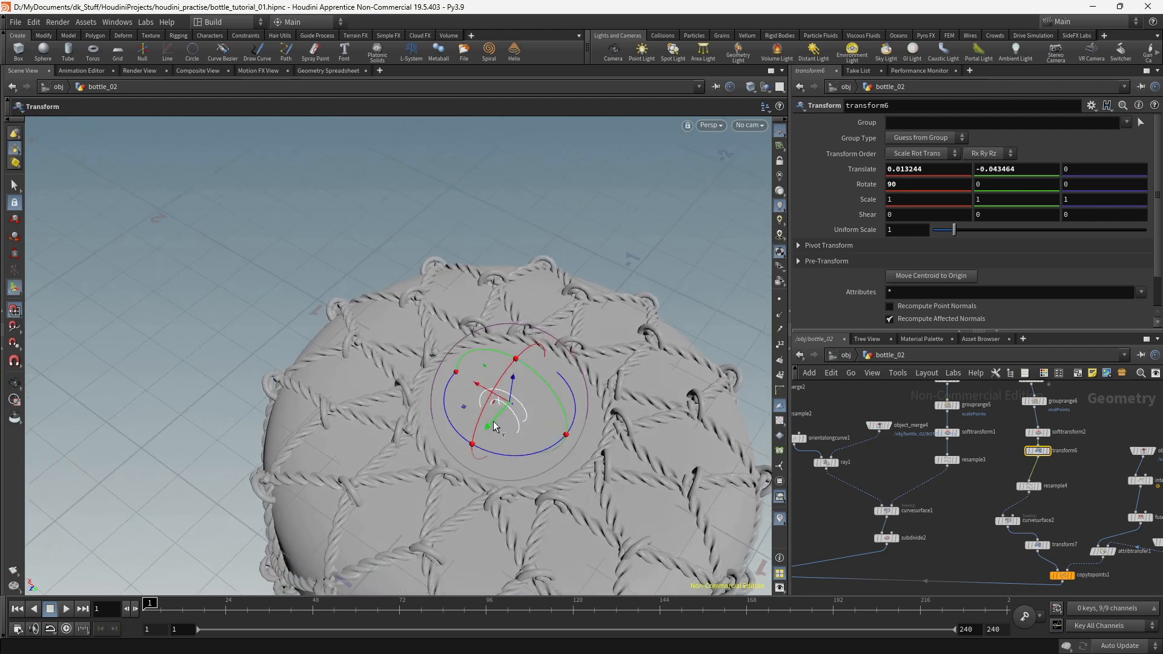
drag(499, 417, 519, 392)
key(ctrl+z)
drag(615, 369, 612, 367)
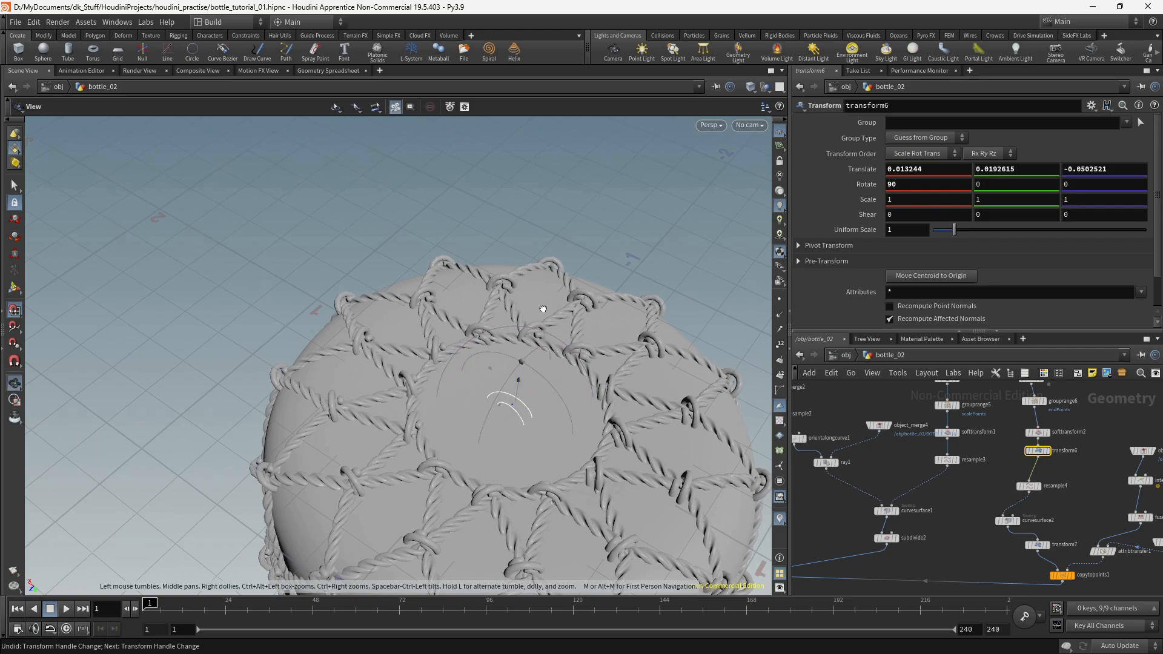
alt+drag(543, 306, 553, 394)
alt+right_drag(553, 394, 426, 353)
alt+drag(425, 354, 522, 394)
key(Return)
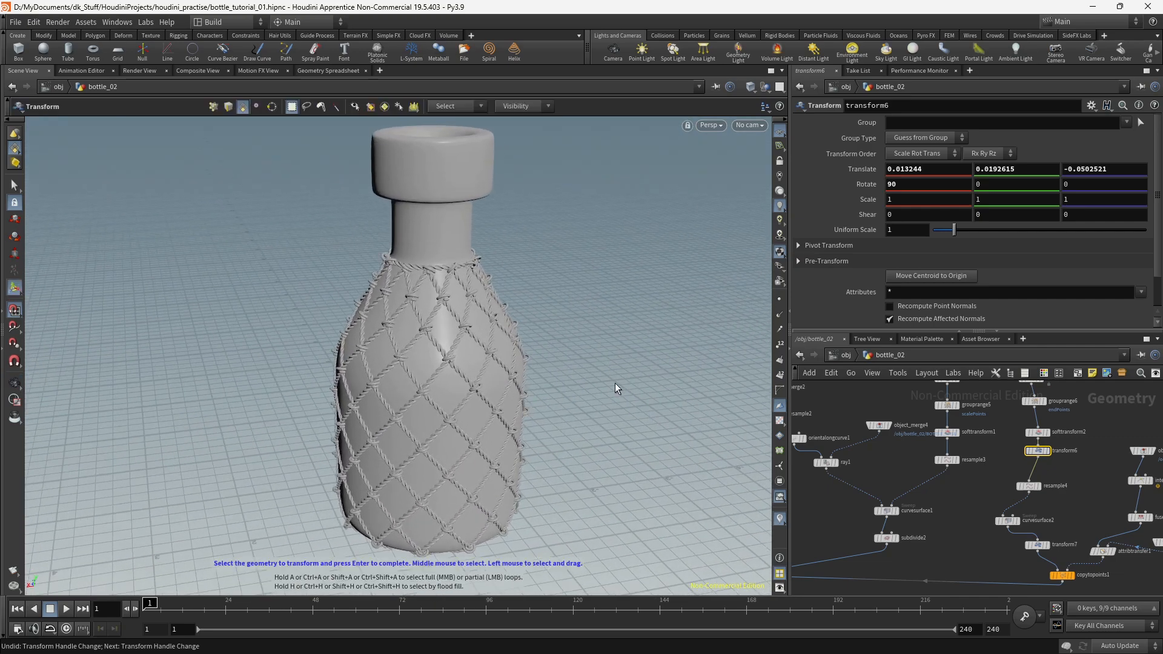
Step: Insert a Color node between BOTTLE_BASE and merge3 and set its color to teal (0, 0.5, 0.5)
middle_drag(961, 554, 1039, 421)
middle_drag(931, 488, 1025, 528)
key(Tab)
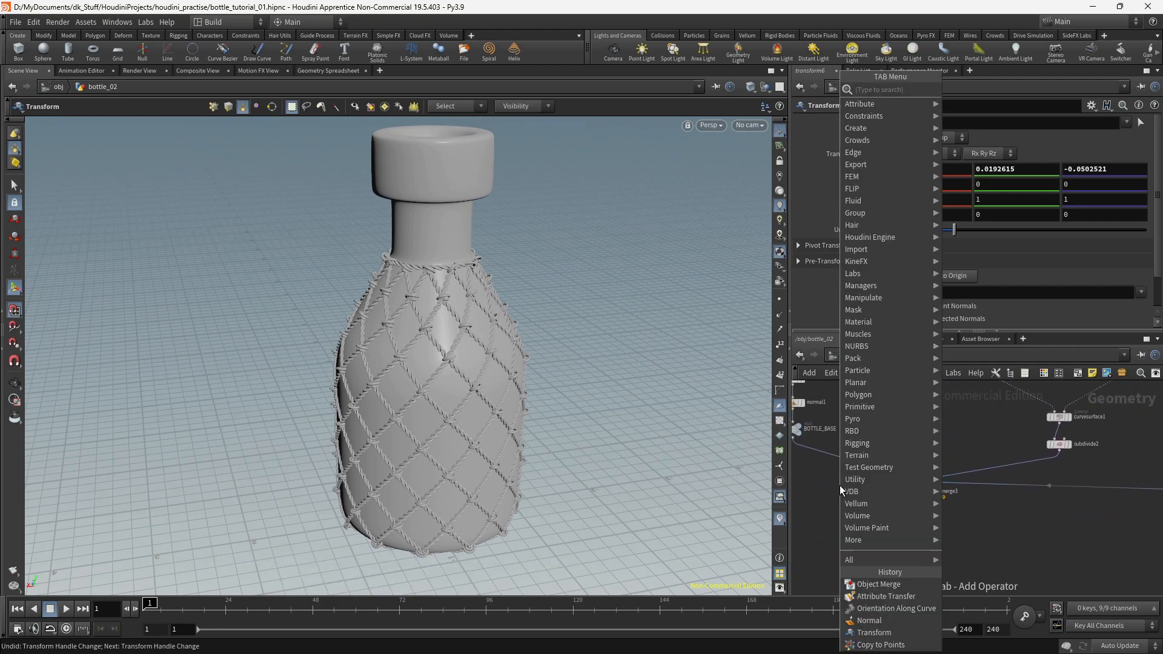
text(col)
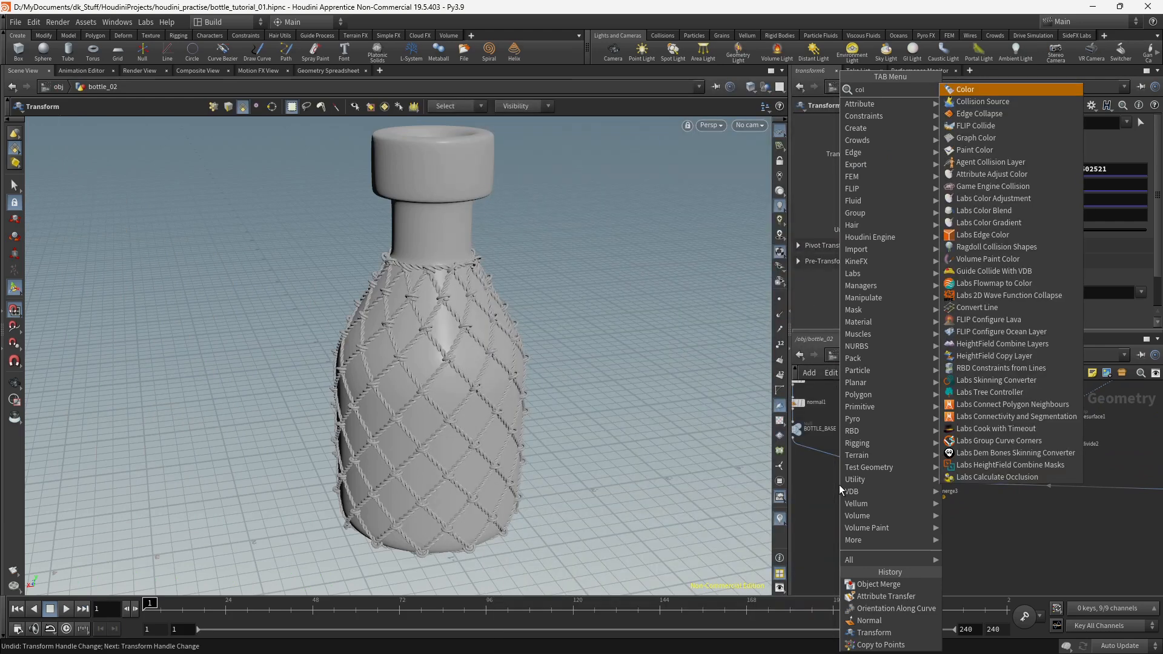
key(Return)
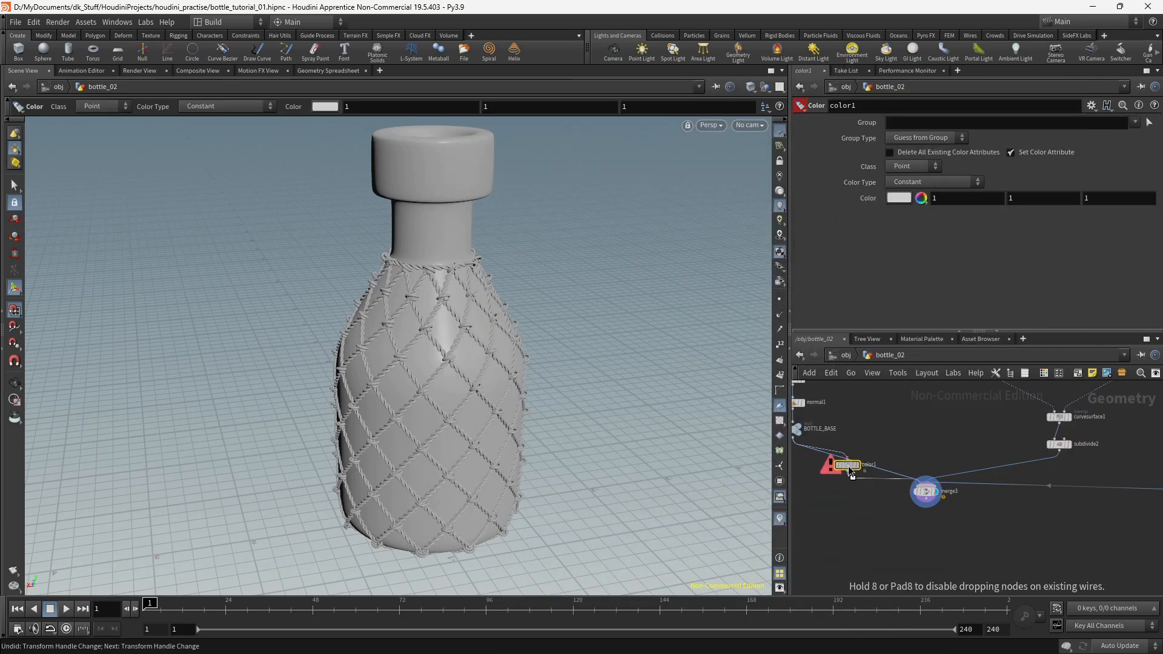
click(852, 475)
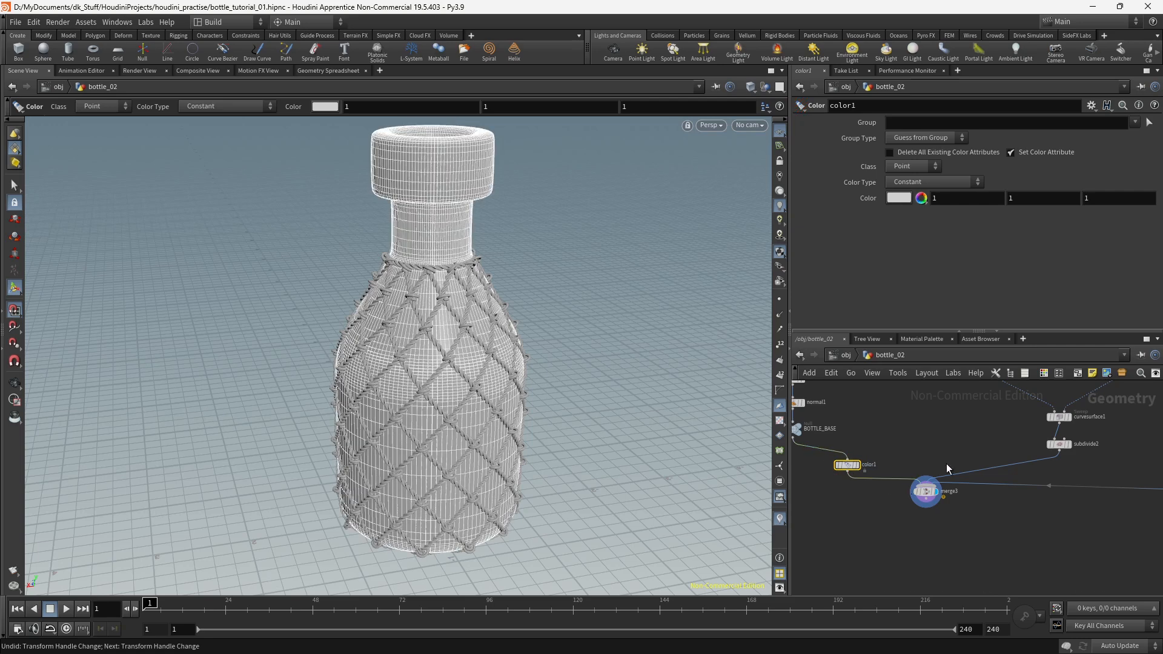
click(899, 199)
click(969, 139)
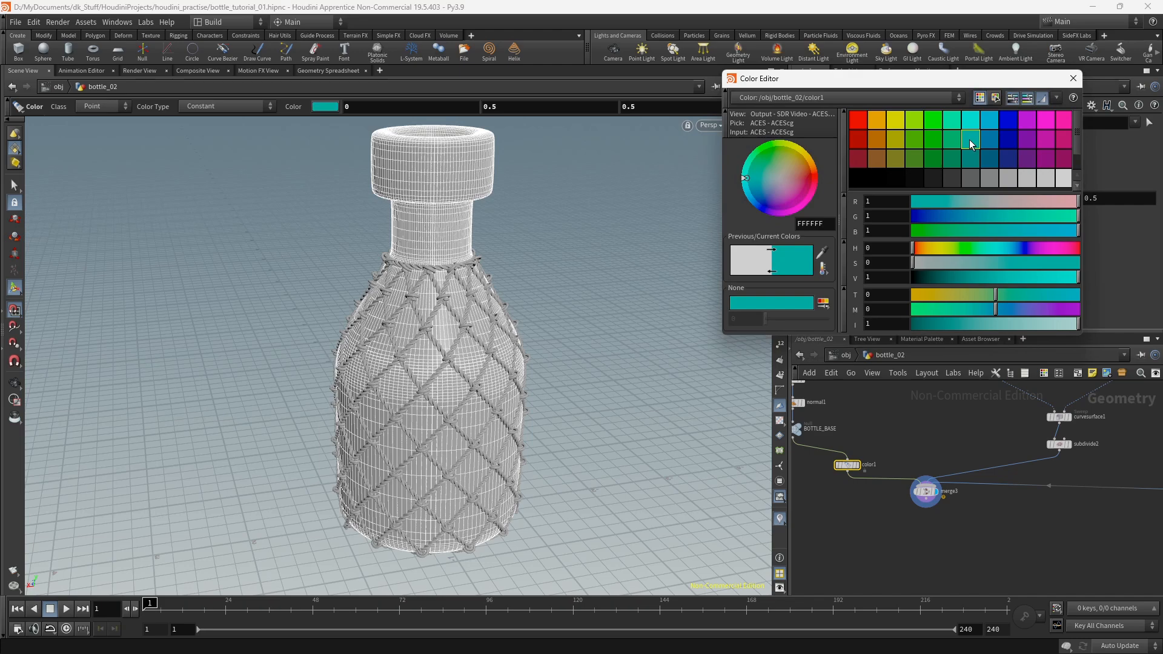
click(1073, 78)
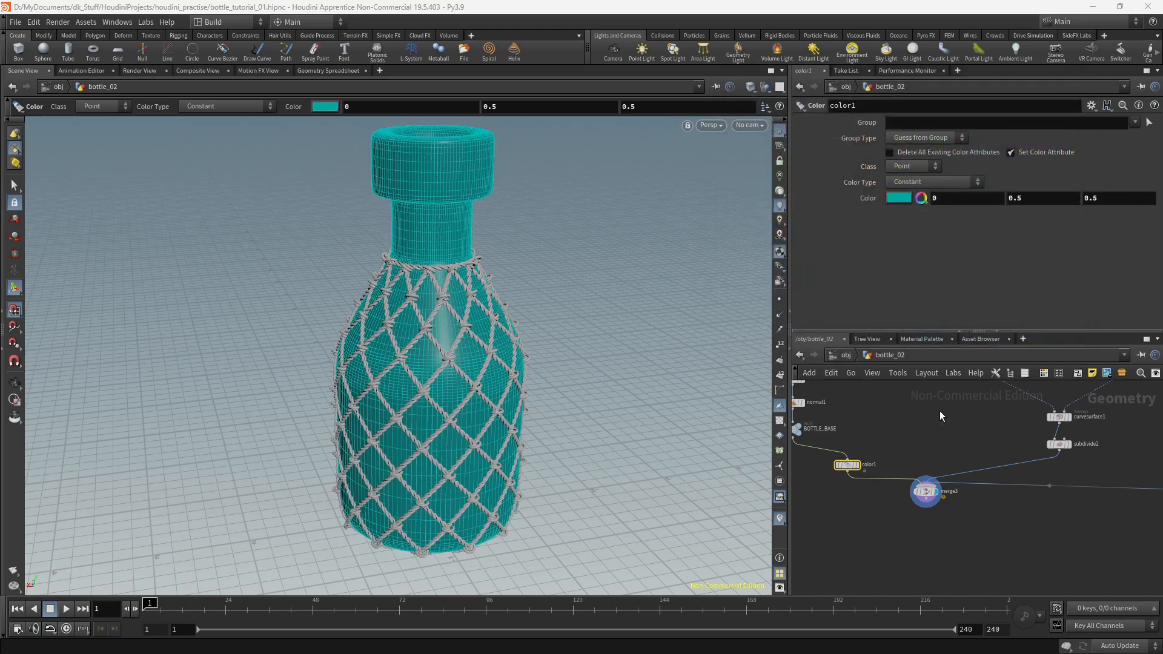
Step: Add a second Color node set to yellow (1, 1, 0) and insert it between subdivide2 and merge3
key(Tab)
text(col)
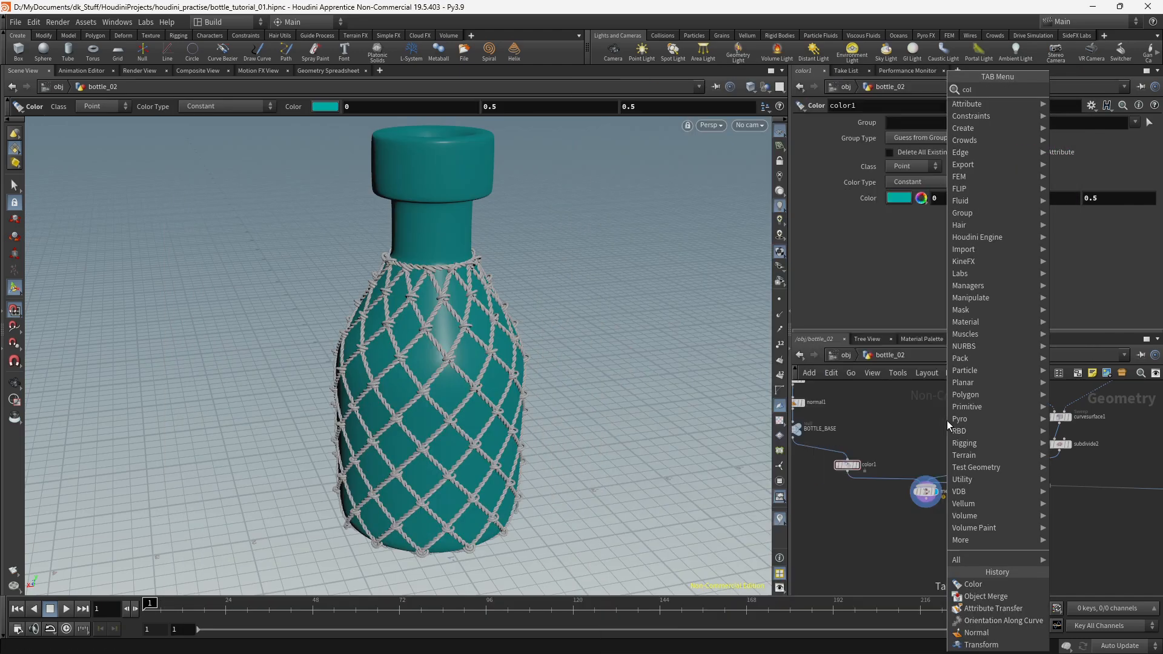
key(Return)
click(947, 421)
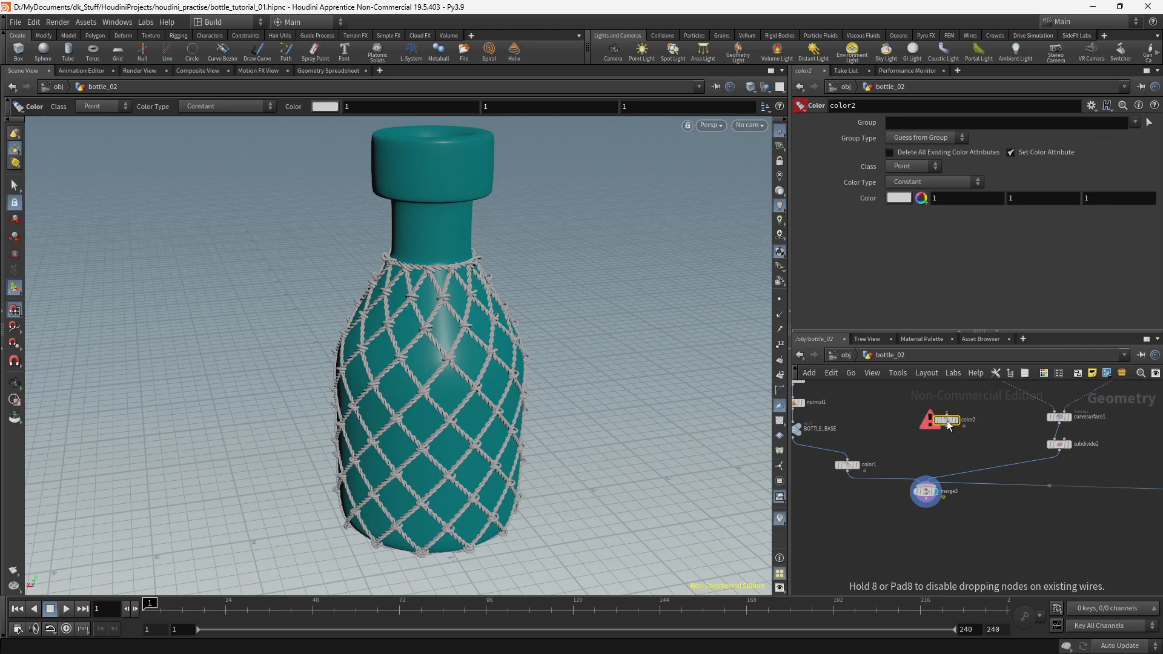
click(895, 201)
click(895, 124)
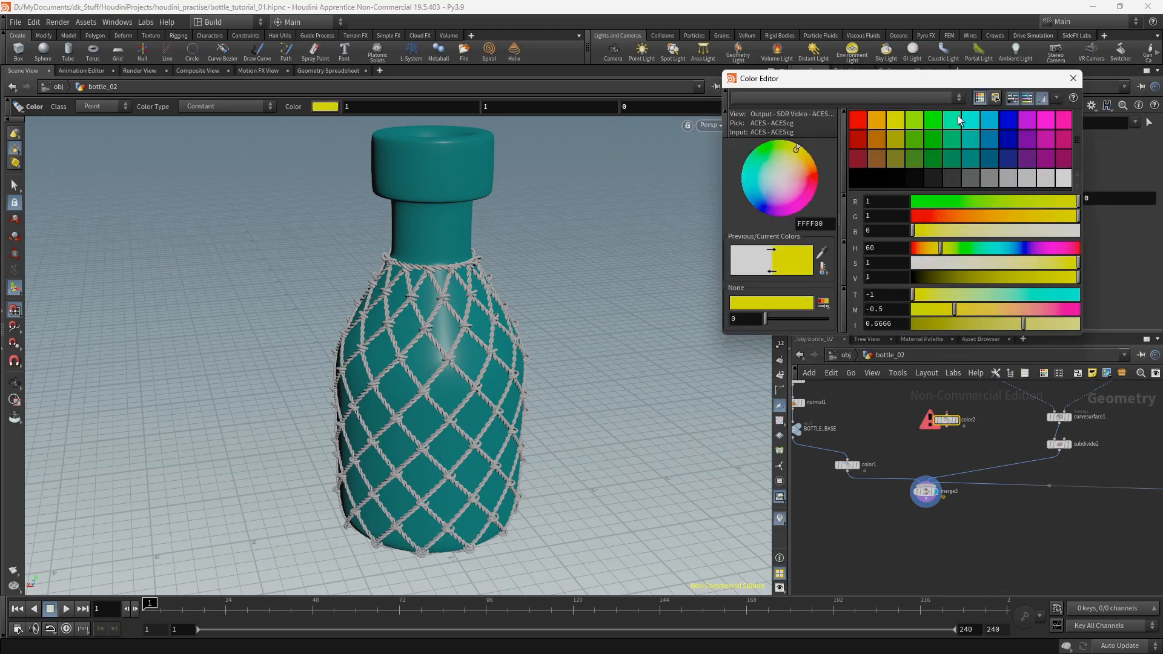
click(1073, 78)
drag(951, 424, 991, 476)
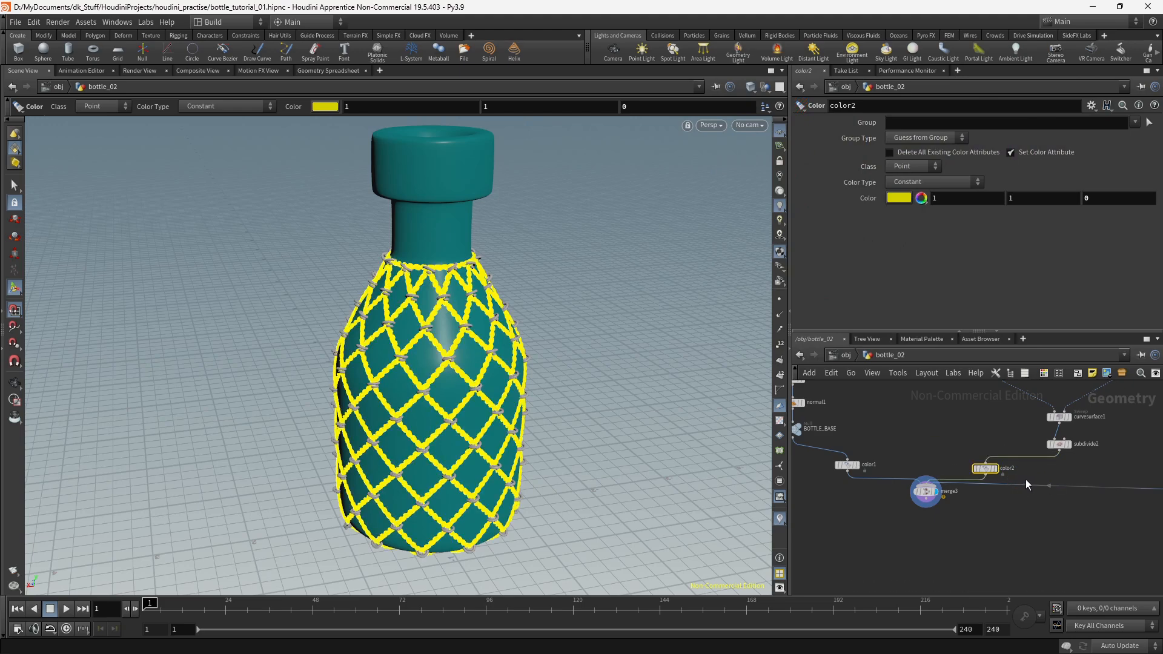
Step: Duplicate the yellow Color node onto the connection between the Copy to Points node and merge3
click(1031, 478)
alt+drag(992, 468, 1062, 485)
click(985, 536)
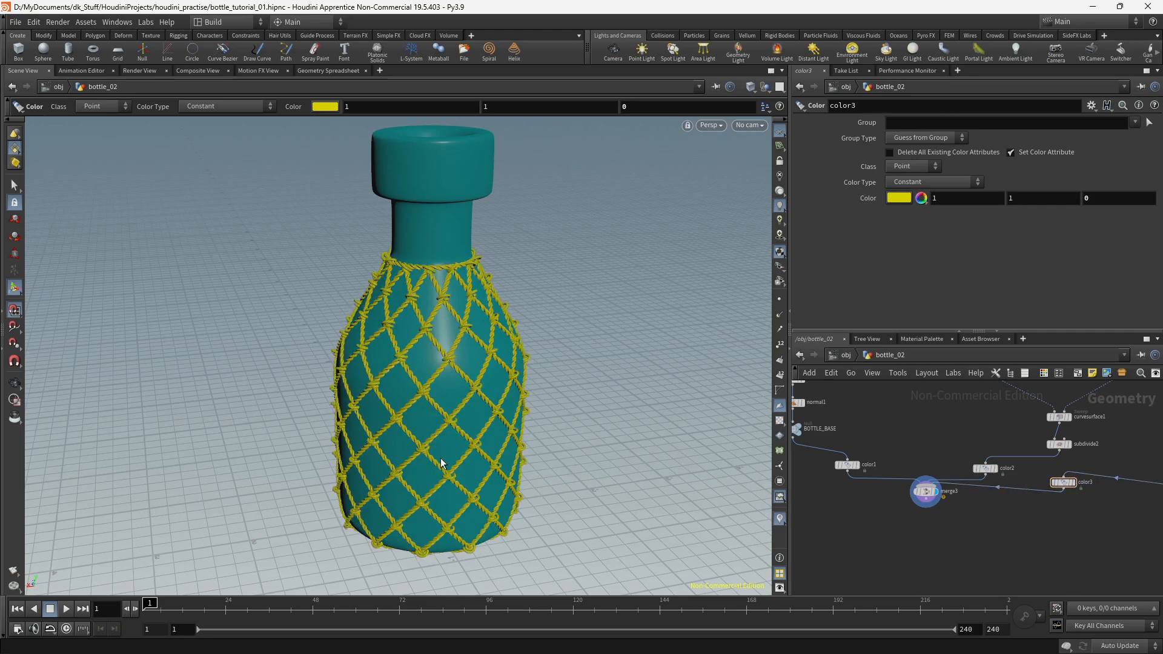
Step: Examine the colored bottle with its rope net and coils from different angles and distances
alt+right_drag(442, 462, 572, 372)
alt+drag(571, 371, 522, 391)
alt+right_drag(522, 391, 434, 392)
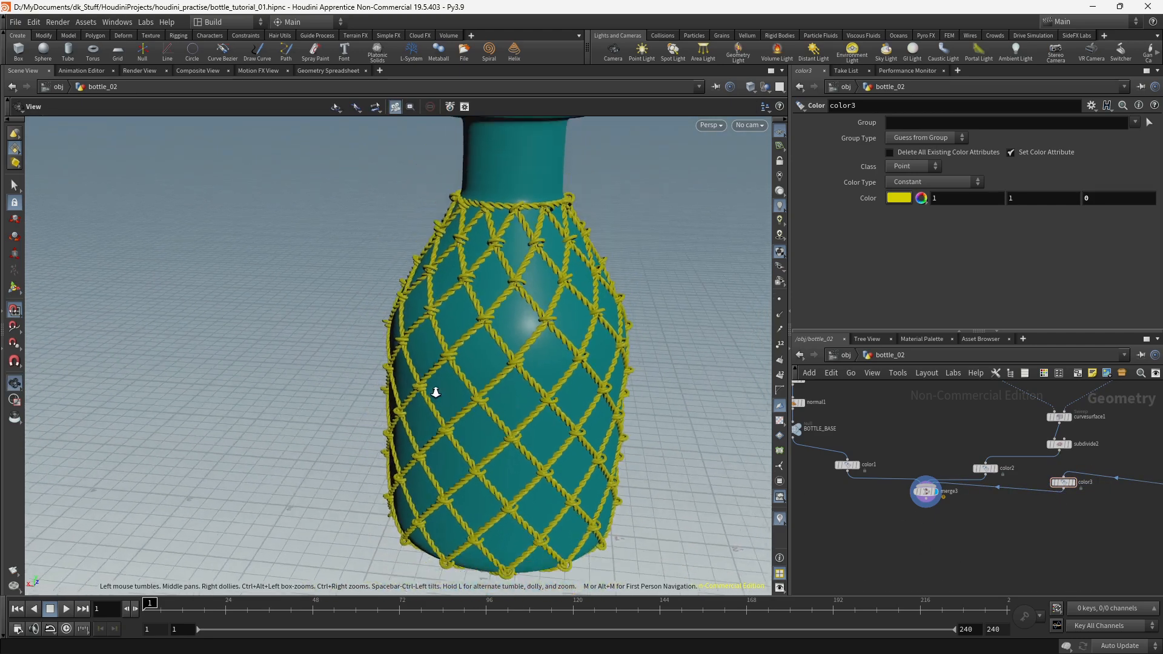
mouse_move(434, 392)
alt+mouse_down()
mouse_move(470, 413)
mouse_move(436, 402)
alt+mouse_up()
alt+middle_drag(529, 439, 504, 443)
alt+drag(504, 442, 530, 462)
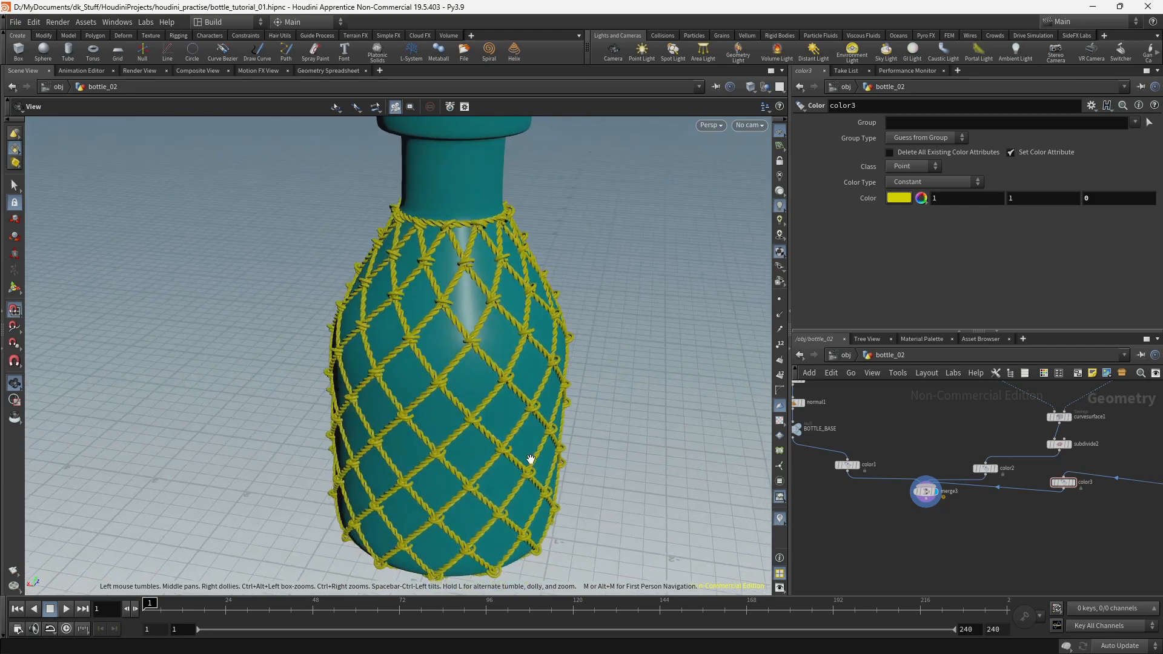
alt+right_drag(530, 462, 473, 438)
alt+drag(473, 438, 533, 442)
alt+middle_drag(532, 442, 468, 468)
alt+drag(468, 467, 493, 431)
key(Return)
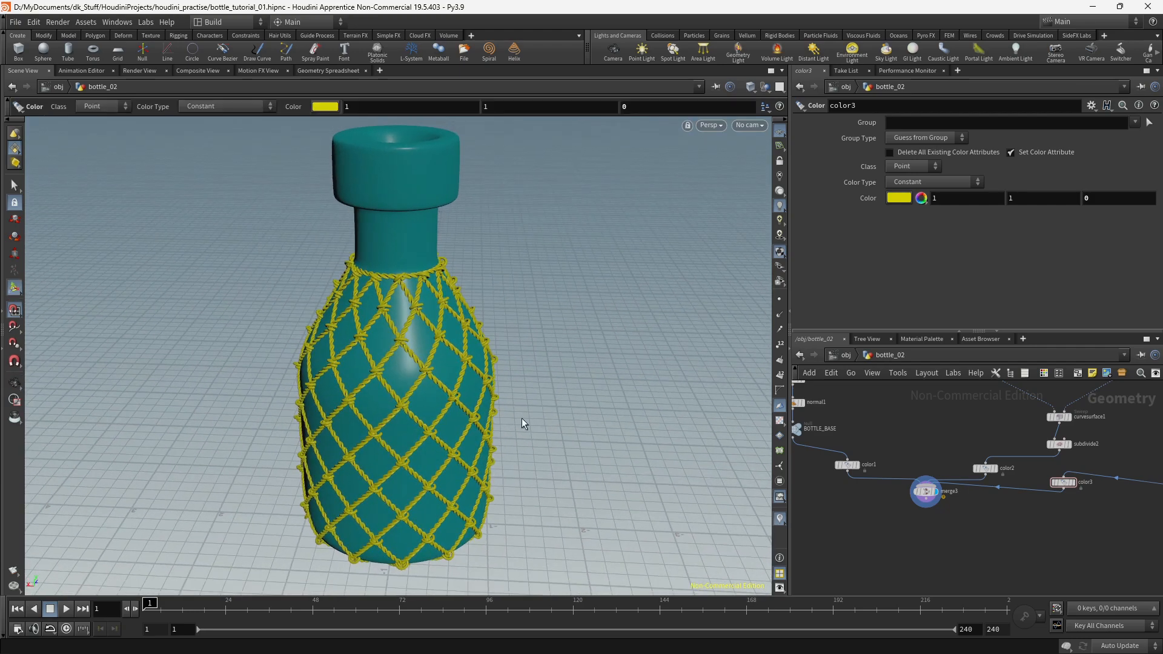